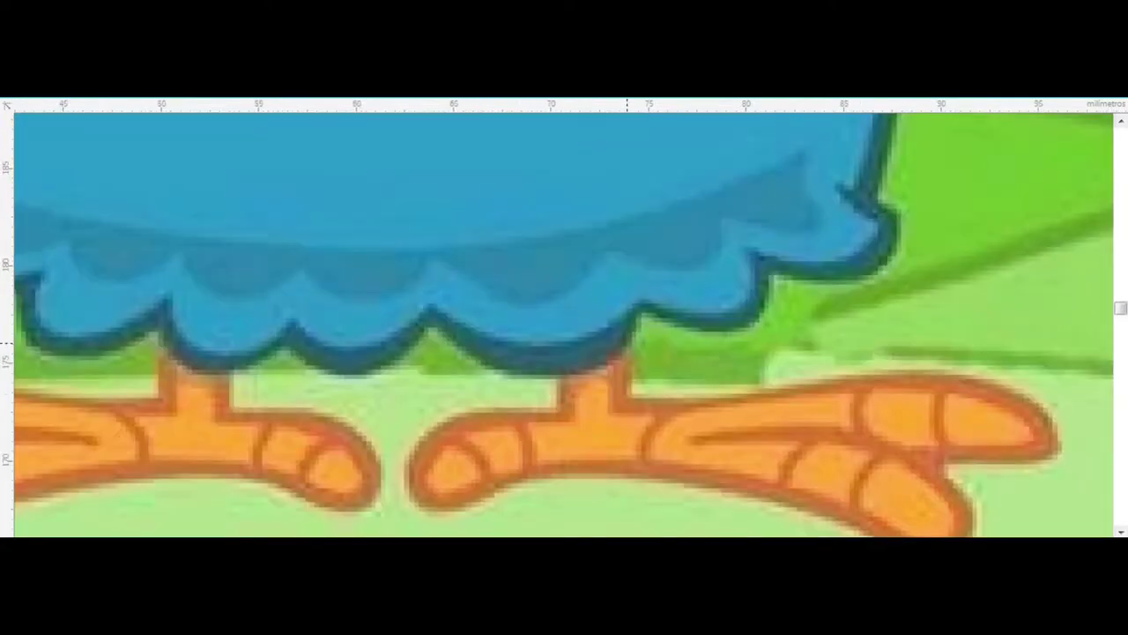
# - Trace the right foot as a closed straight-edged polyline around its toe, heel and top
pyautogui.click(605, 411)
pyautogui.click(1025, 422)
pyautogui.click(1019, 446)
pyautogui.click(700, 432)
pyautogui.scroll(-2, 700, 433)
pyautogui.scroll(2, 539, 254)
pyautogui.click(772, 308)
pyautogui.click(736, 345)
pyautogui.click(308, 298)
pyautogui.click(267, 260)
pyautogui.click(438, 175)
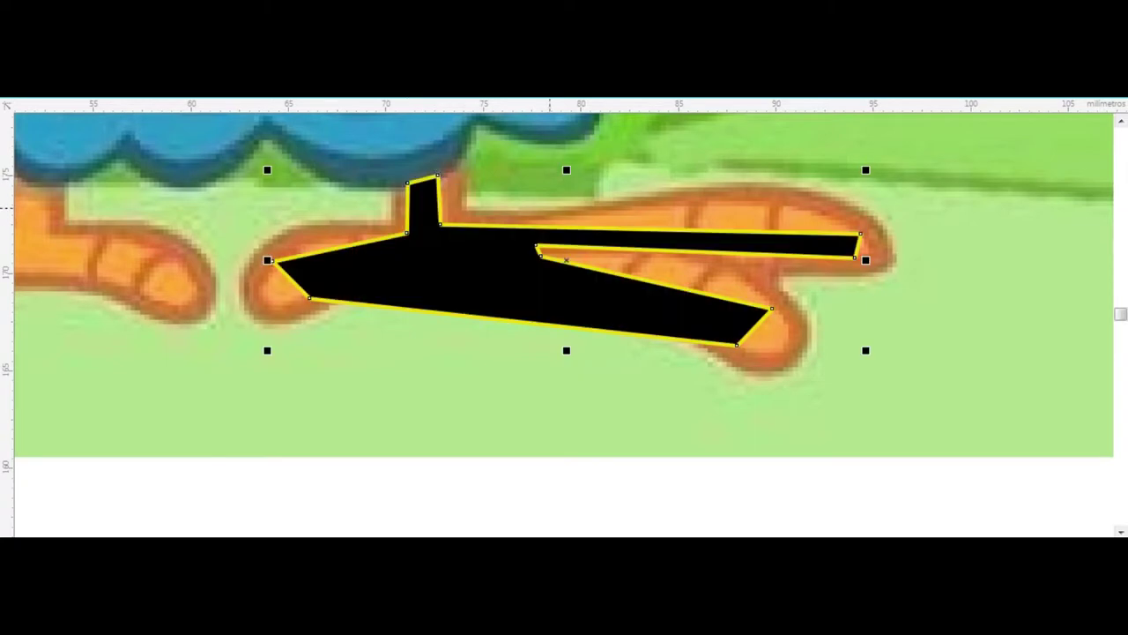
pyautogui.scroll(-2, 529, 264)
pyautogui.scroll(2, 897, 273)
# - Trace the left foot as a closed polyline around both toes, the toe slit and leg
pyautogui.click(904, 256)
pyautogui.click(872, 287)
pyautogui.click(443, 322)
pyautogui.click(403, 280)
pyautogui.click(640, 241)
pyautogui.click(641, 232)
pyautogui.click(333, 240)
pyautogui.click(343, 200)
pyautogui.click(722, 210)
pyautogui.click(726, 152)
pyautogui.click(768, 153)
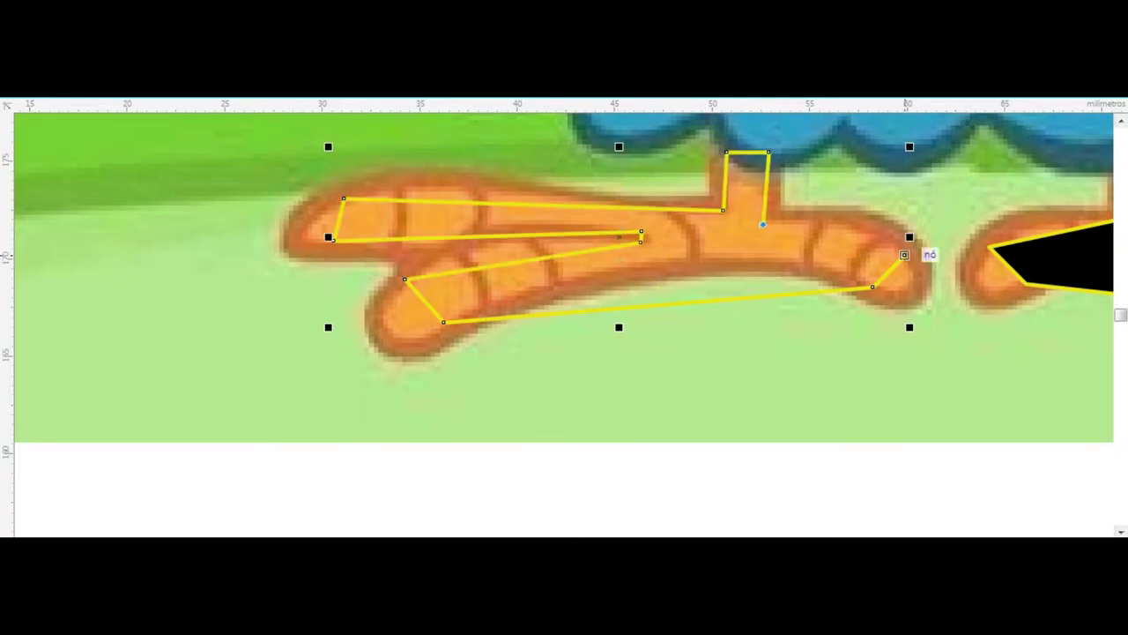
pyautogui.click(904, 256)
pyautogui.scroll(-3, 905, 255)
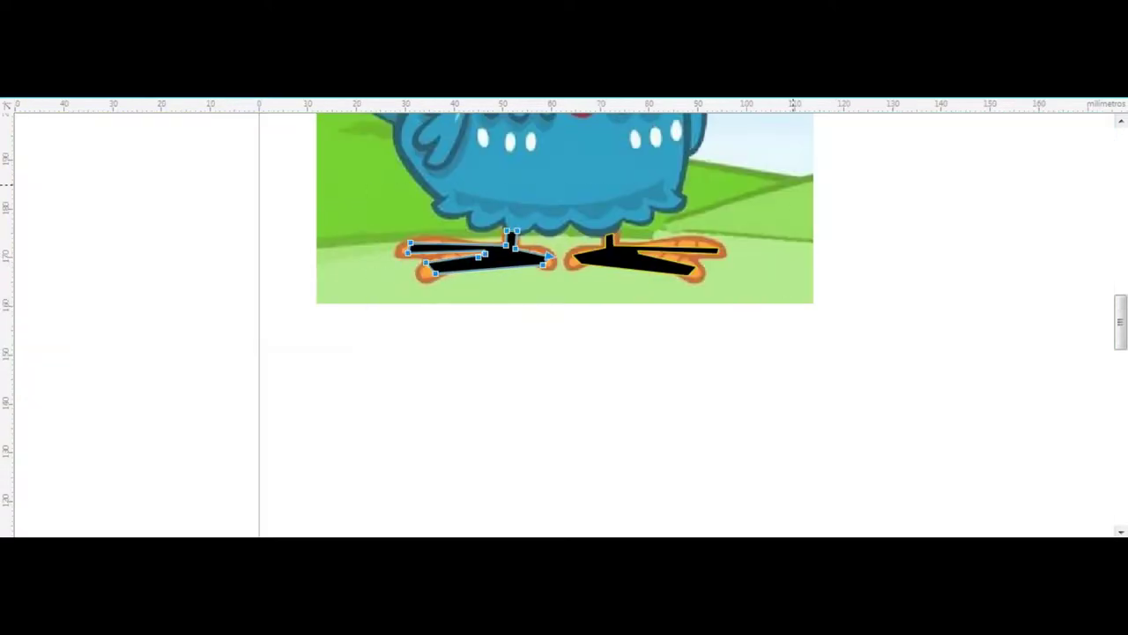
# - Remove the black fill from both foot traces and select all their nodes
pyautogui.press('Escape')
pyautogui.hotkey('ctrl', 'a')
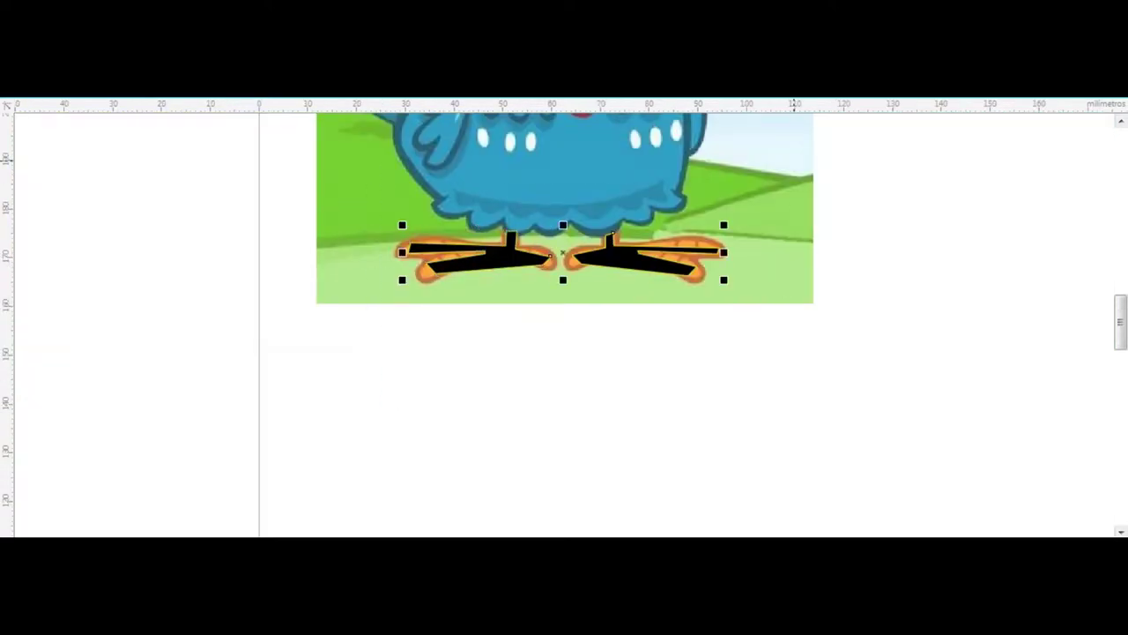
pyautogui.press('F10')
pyautogui.hotkey('ctrl', 'a')
# - Curve the right foot's top edge, inner lower edge, toe tip and bottom edge
pyautogui.scroll(3, 630, 236)
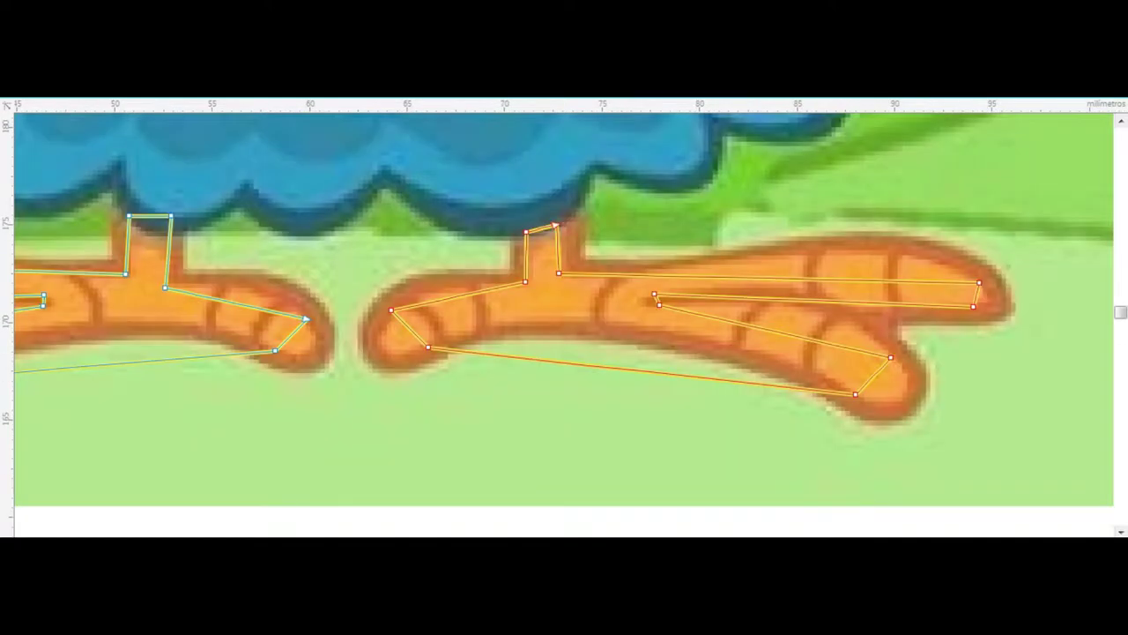
pyautogui.moveTo(862, 277); pyautogui.dragTo(884, 253)
pyautogui.click(645, 262)
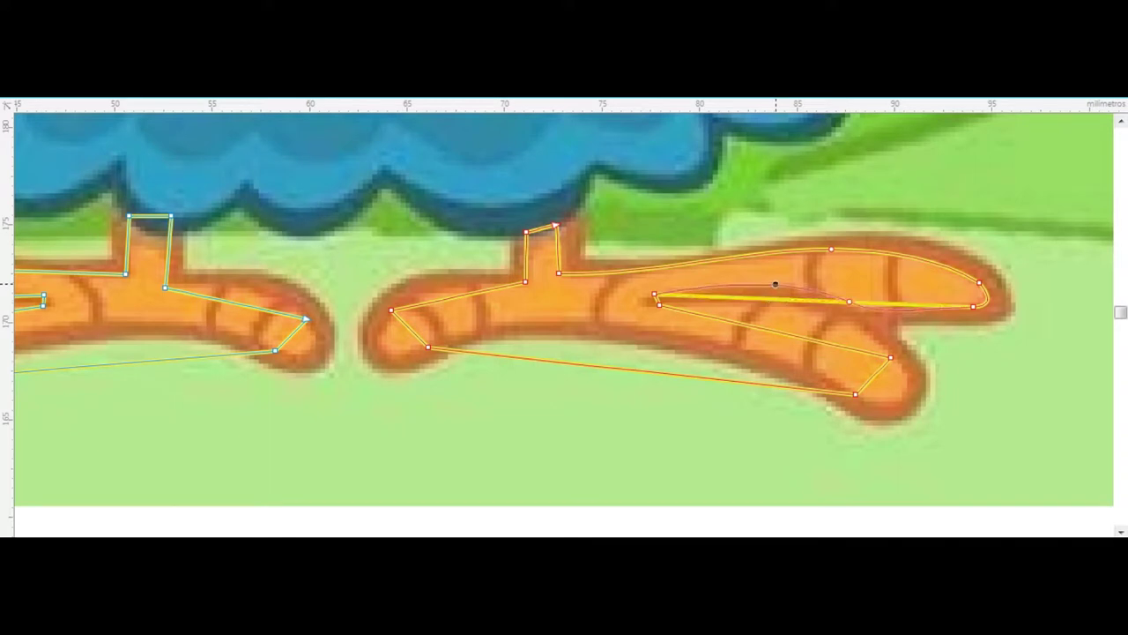
pyautogui.moveTo(766, 303); pyautogui.dragTo(775, 289)
pyautogui.moveTo(810, 339); pyautogui.dragTo(829, 312)
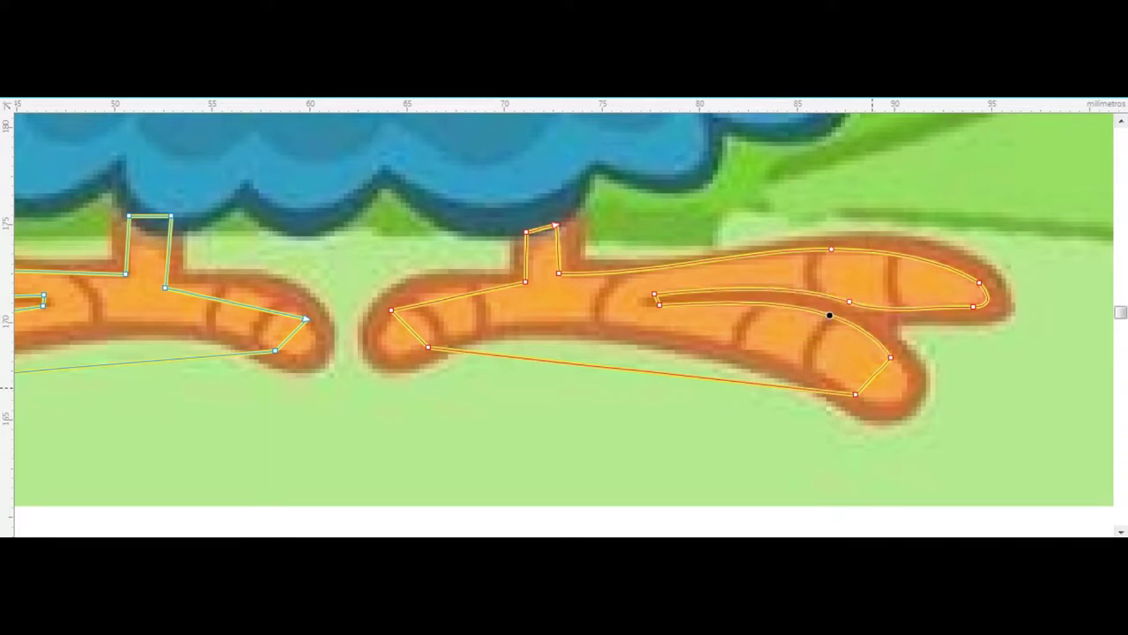
pyautogui.moveTo(874, 376); pyautogui.dragTo(903, 393)
pyautogui.moveTo(685, 366); pyautogui.dragTo(682, 332)
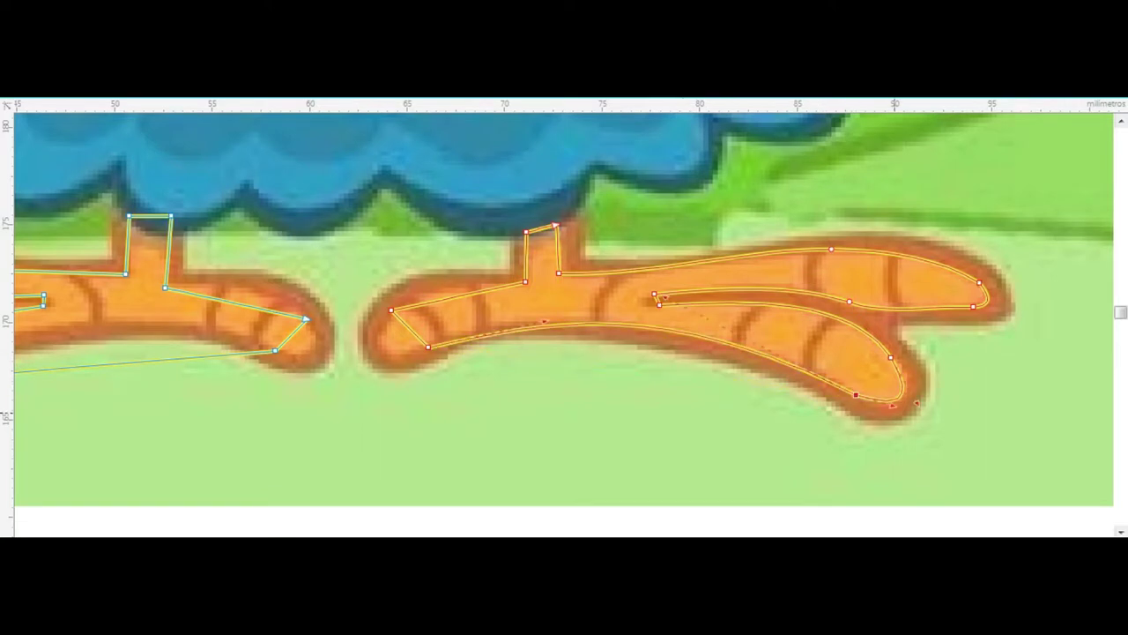
pyautogui.click(921, 401)
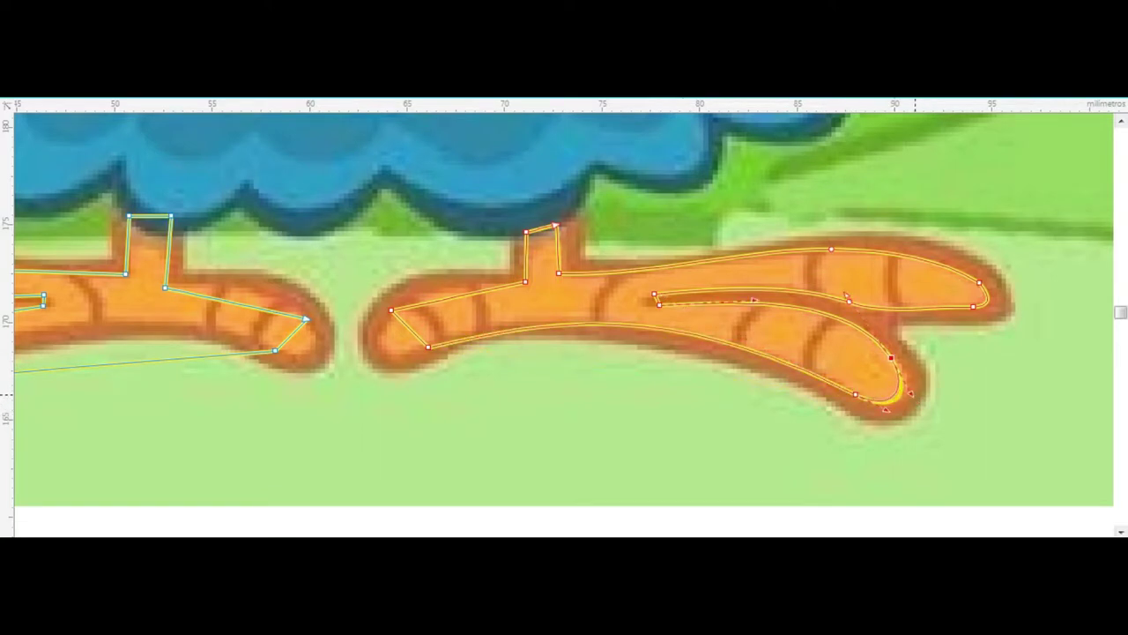
# - Round the right foot's toe slit and heel, and align its leg segment with the leg
pyautogui.scroll(2, 636, 296)
pyautogui.moveTo(710, 317); pyautogui.dragTo(646, 335)
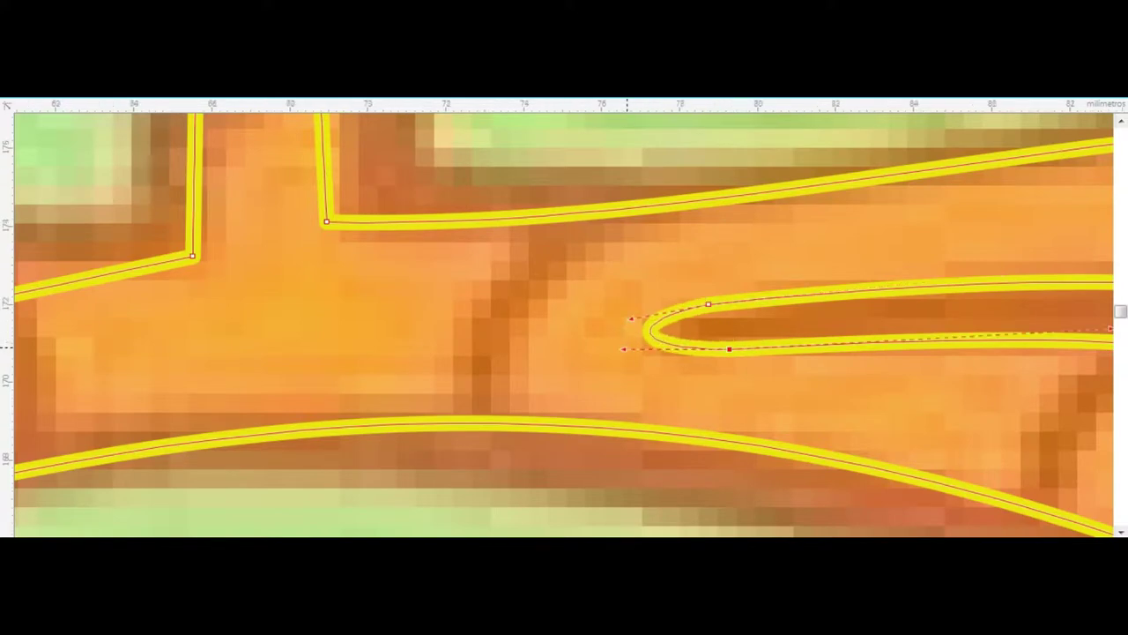
pyautogui.scroll(-2, 628, 335)
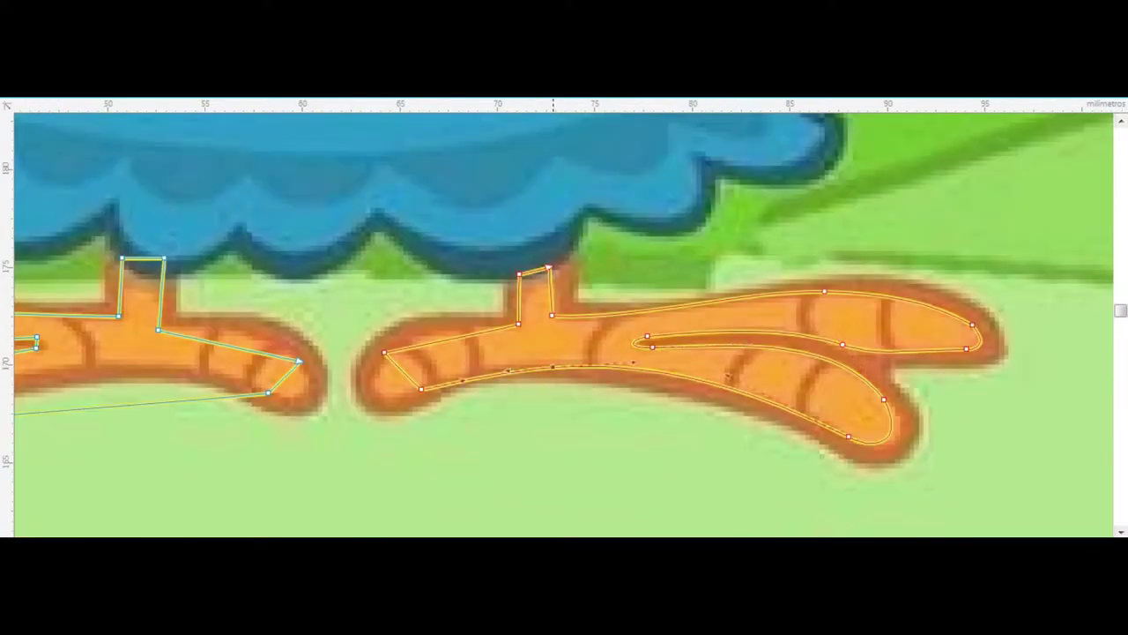
pyautogui.scroll(1, 444, 376)
pyautogui.moveTo(364, 366); pyautogui.dragTo(288, 401)
pyautogui.moveTo(424, 308); pyautogui.dragTo(424, 289)
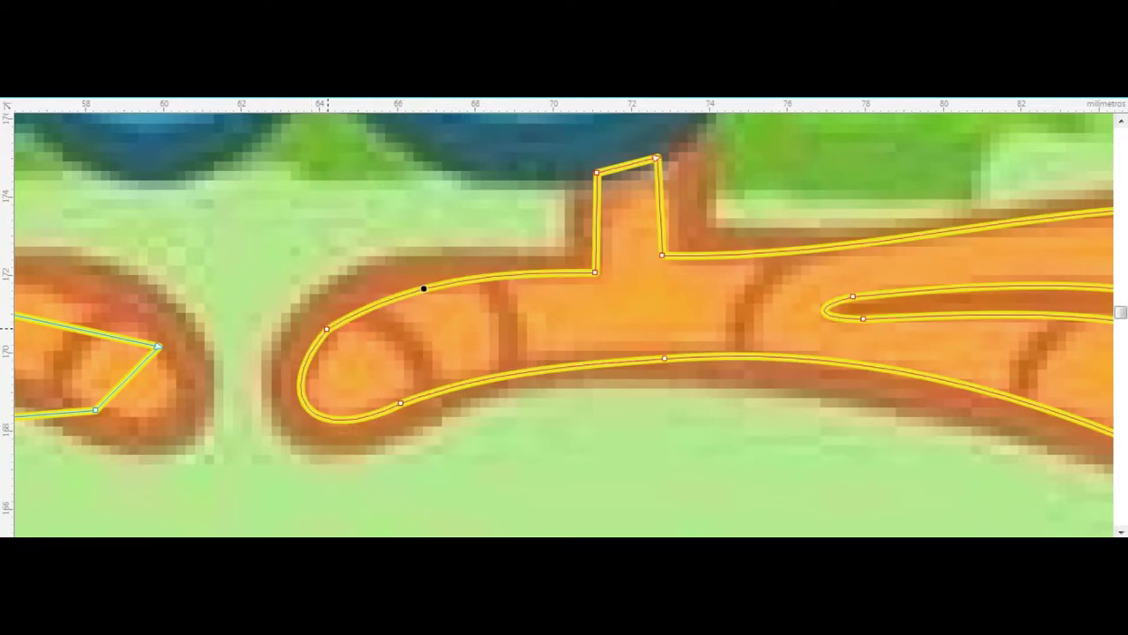
pyautogui.moveTo(269, 396); pyautogui.dragTo(265, 389)
pyautogui.click(659, 206)
pyautogui.scroll(1, 663, 200)
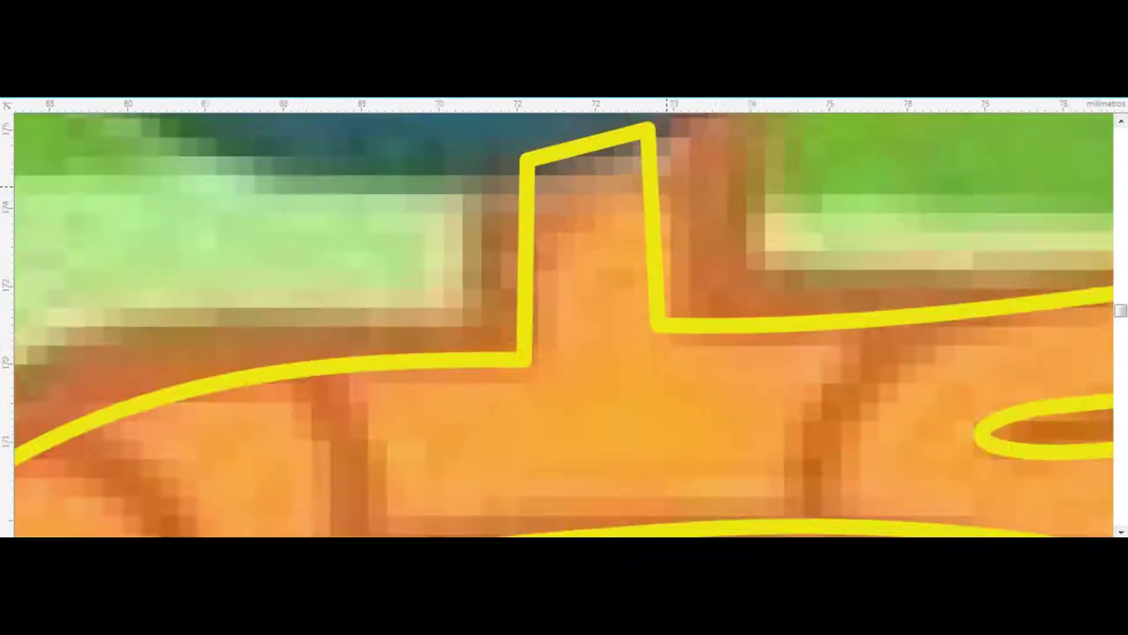
pyautogui.scroll(1, 663, 200)
pyautogui.moveTo(637, 265); pyautogui.dragTo(654, 239)
pyautogui.scroll(-3, 650, 250)
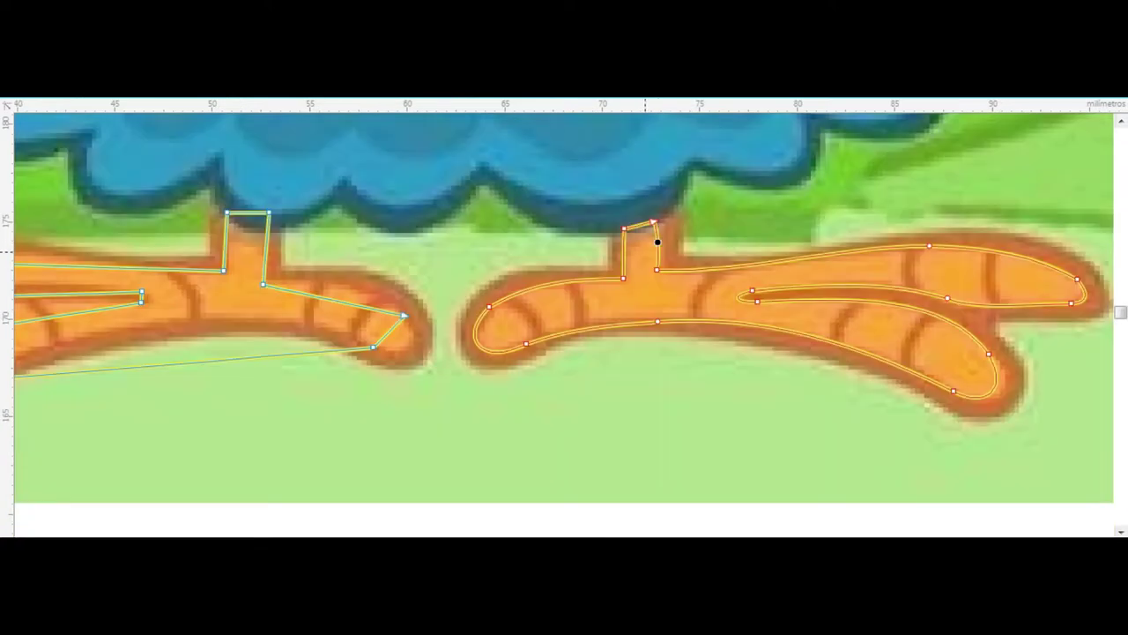
# - Curve the left foot's upper and lower edges and round its toe tip
pyautogui.moveTo(330, 298); pyautogui.dragTo(333, 282)
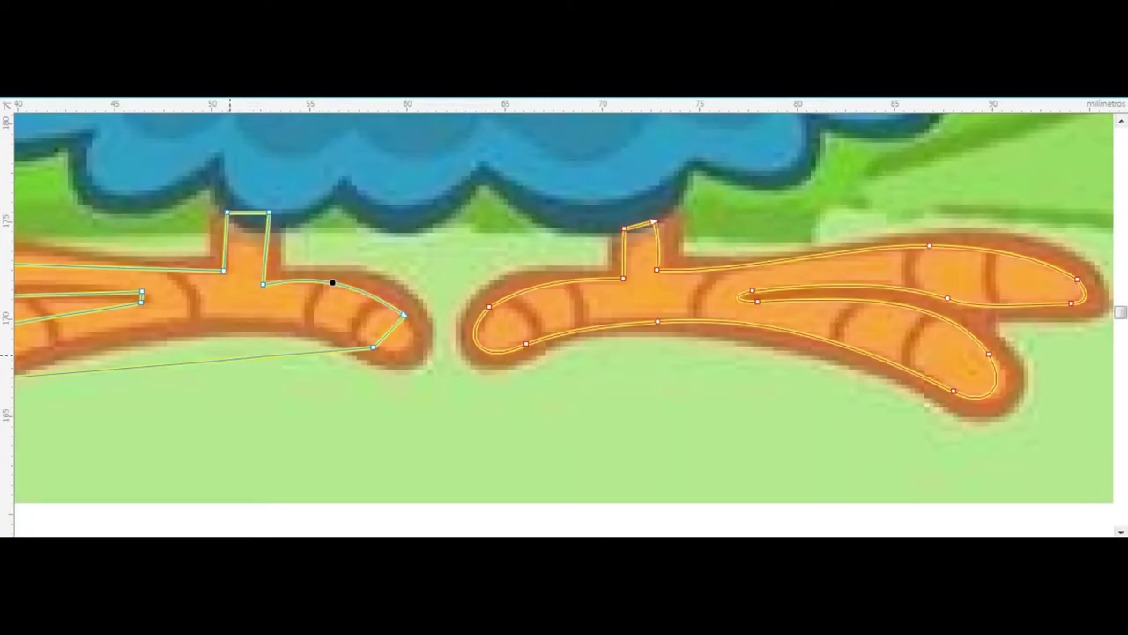
pyautogui.moveTo(221, 359); pyautogui.dragTo(225, 345)
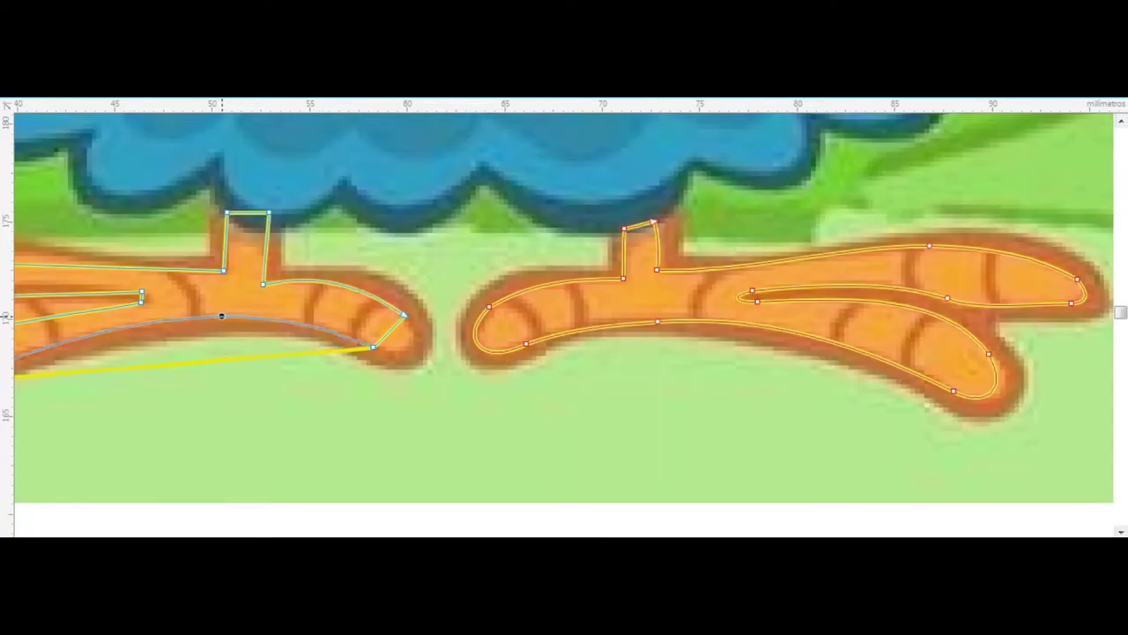
pyautogui.scroll(2, 383, 335)
pyautogui.moveTo(414, 313); pyautogui.dragTo(464, 390)
pyautogui.click(468, 261)
# - Make the left toe-tip node smooth and curve the lower toe edge
pyautogui.press('s')
pyautogui.click(340, 389)
pyautogui.scroll(-2, 340, 389)
pyautogui.scroll(-2, 340, 389)
pyautogui.scroll(2, 189, 345)
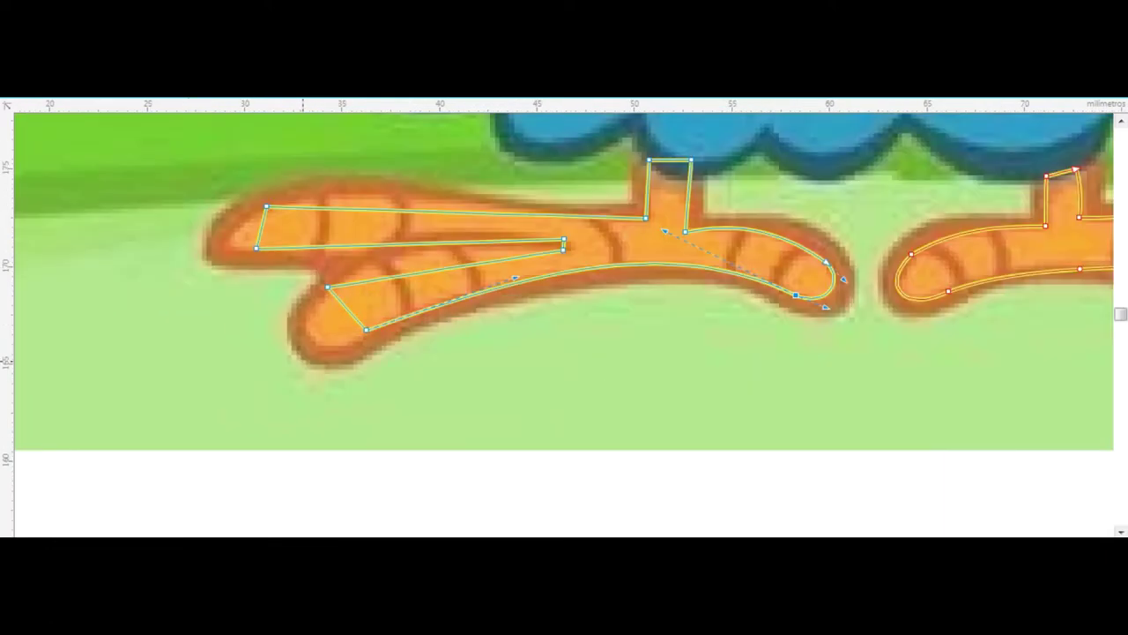
pyautogui.moveTo(346, 309)
pyautogui.mouseDown()
pyautogui.moveTo(320, 344)
pyautogui.moveTo(274, 319)
pyautogui.mouseUp()
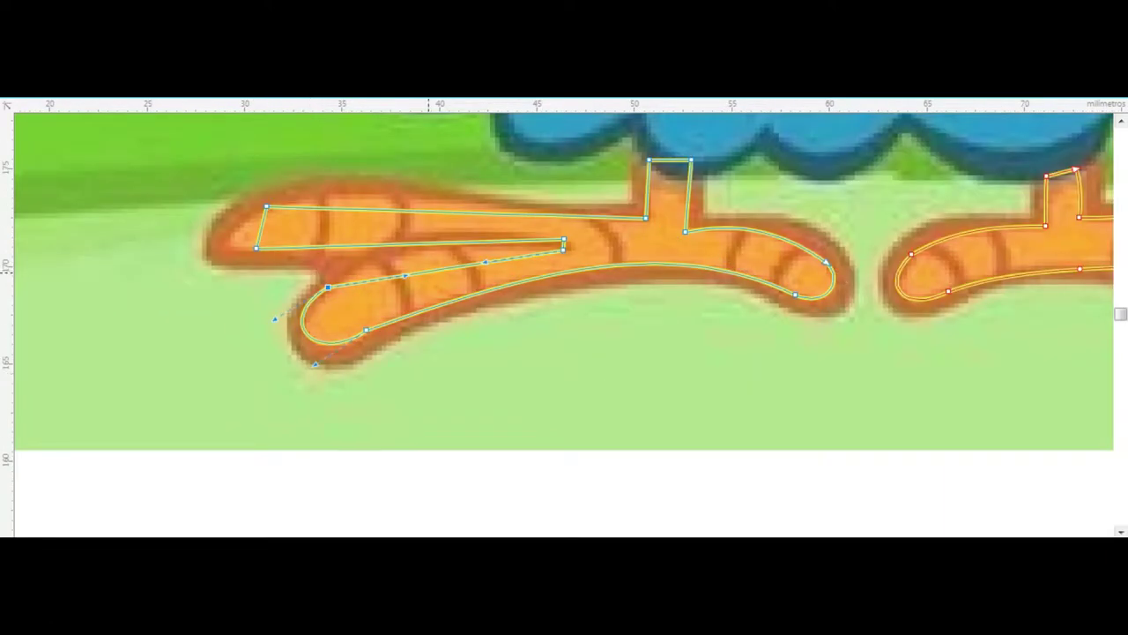
# - Shape the inner toe curve between the left foot's two toes
pyautogui.moveTo(440, 241); pyautogui.dragTo(444, 233)
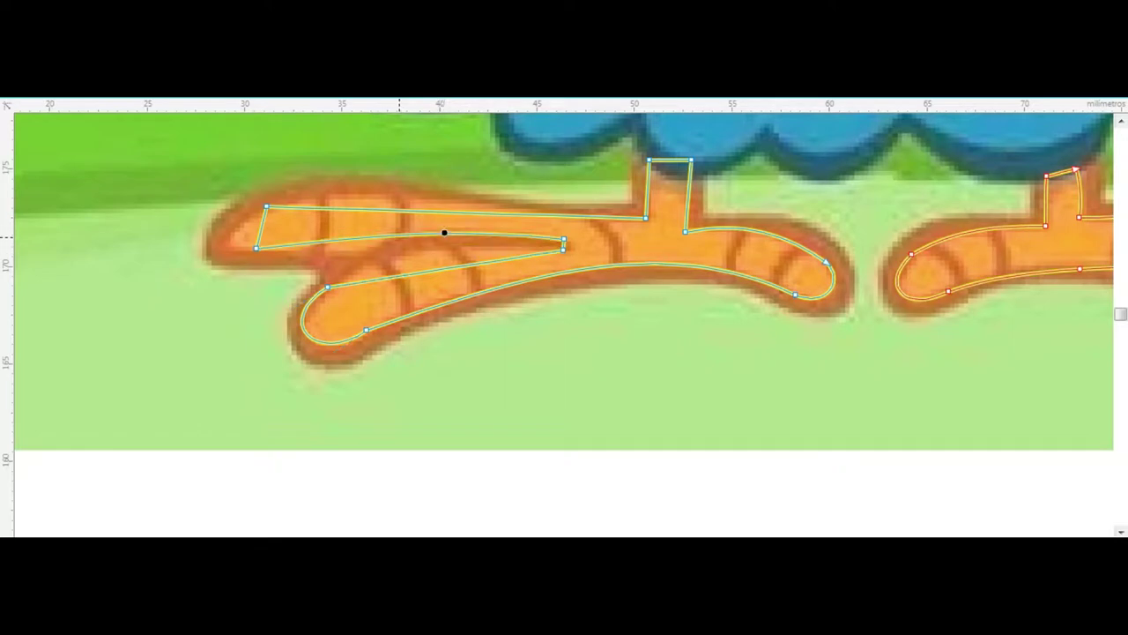
pyautogui.moveTo(432, 271); pyautogui.dragTo(433, 250)
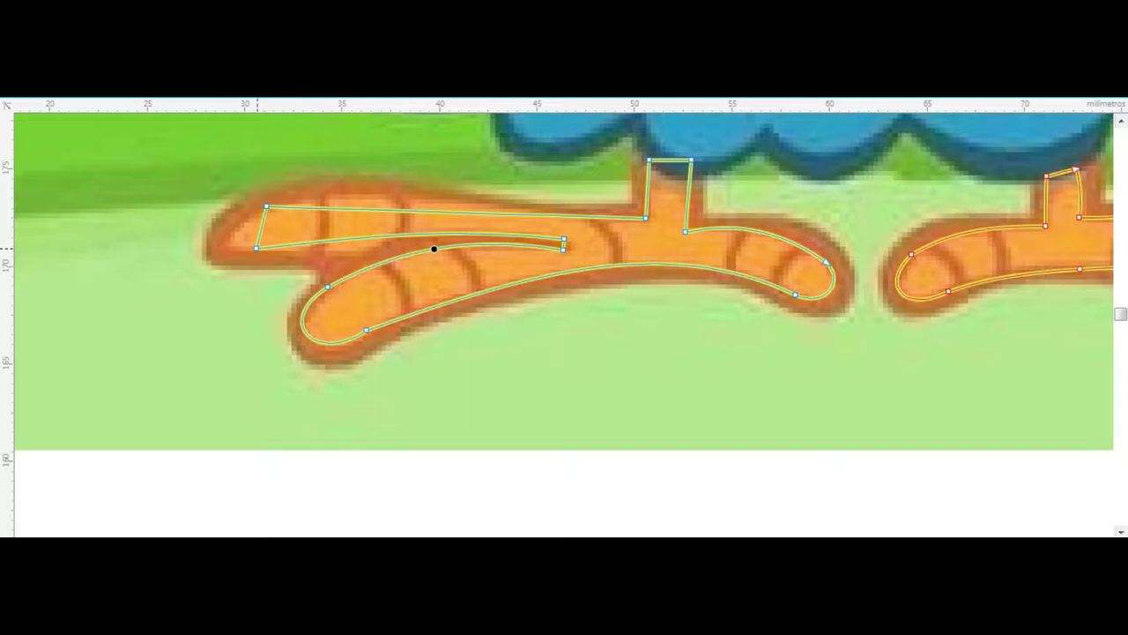
pyautogui.moveTo(366, 238); pyautogui.dragTo(389, 262)
pyautogui.moveTo(468, 228); pyautogui.dragTo(364, 210)
pyautogui.moveTo(360, 264); pyautogui.dragTo(408, 271)
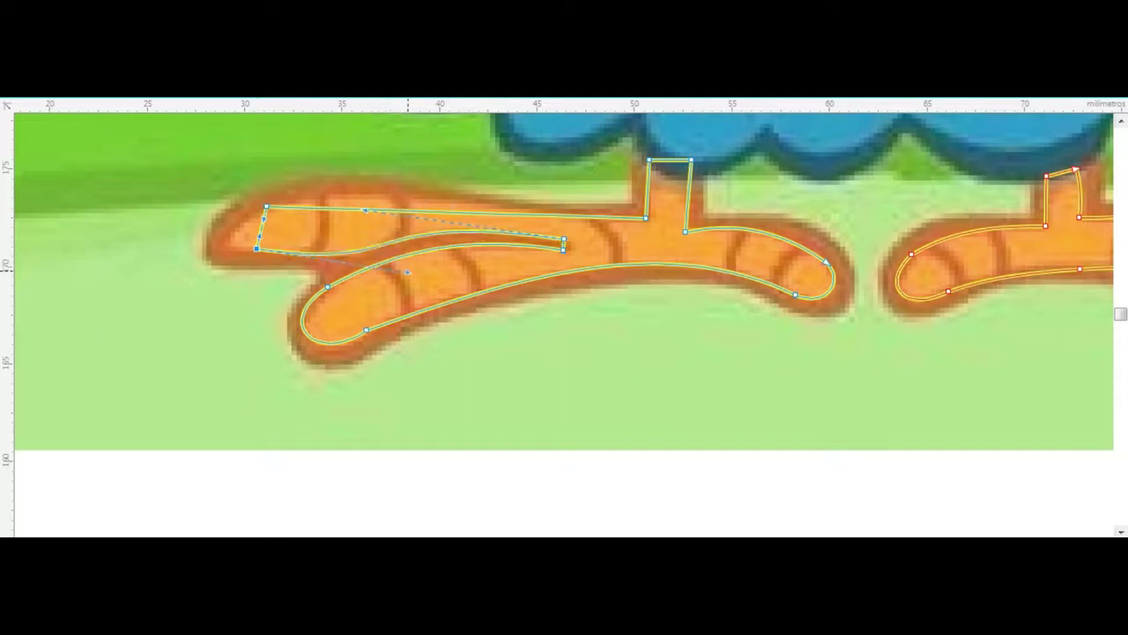
pyautogui.moveTo(364, 210); pyautogui.dragTo(346, 210)
# - Round the left foot's upper toe tip and curve its top edge
pyautogui.moveTo(261, 227)
pyautogui.mouseDown()
pyautogui.moveTo(220, 231)
pyautogui.moveTo(256, 248)
pyautogui.mouseUp()
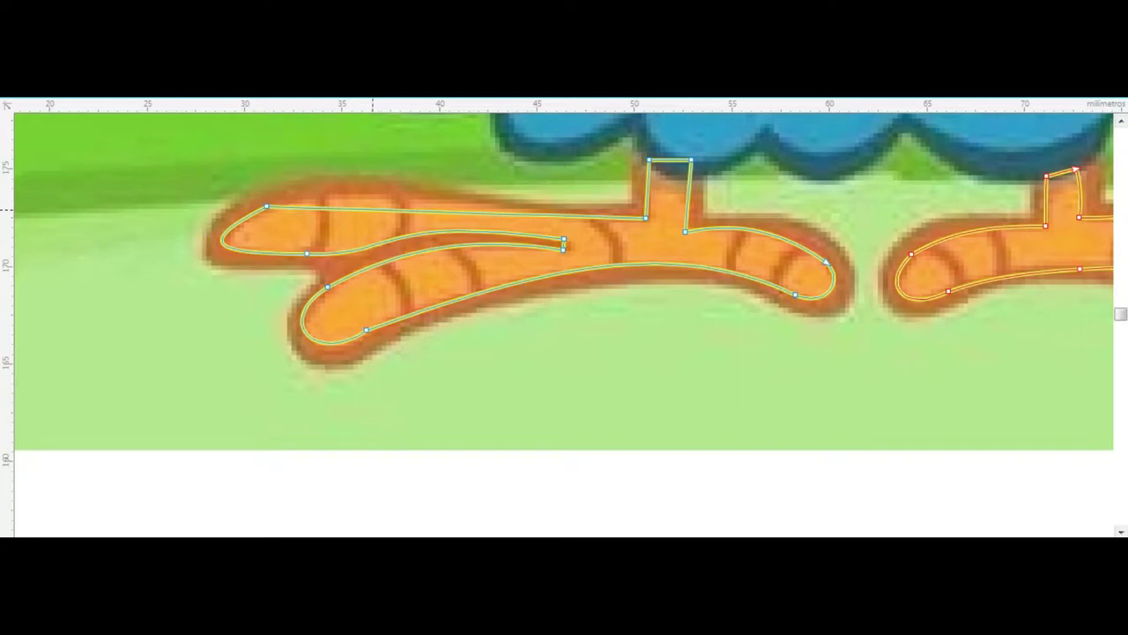
pyautogui.moveTo(339, 209); pyautogui.dragTo(346, 190)
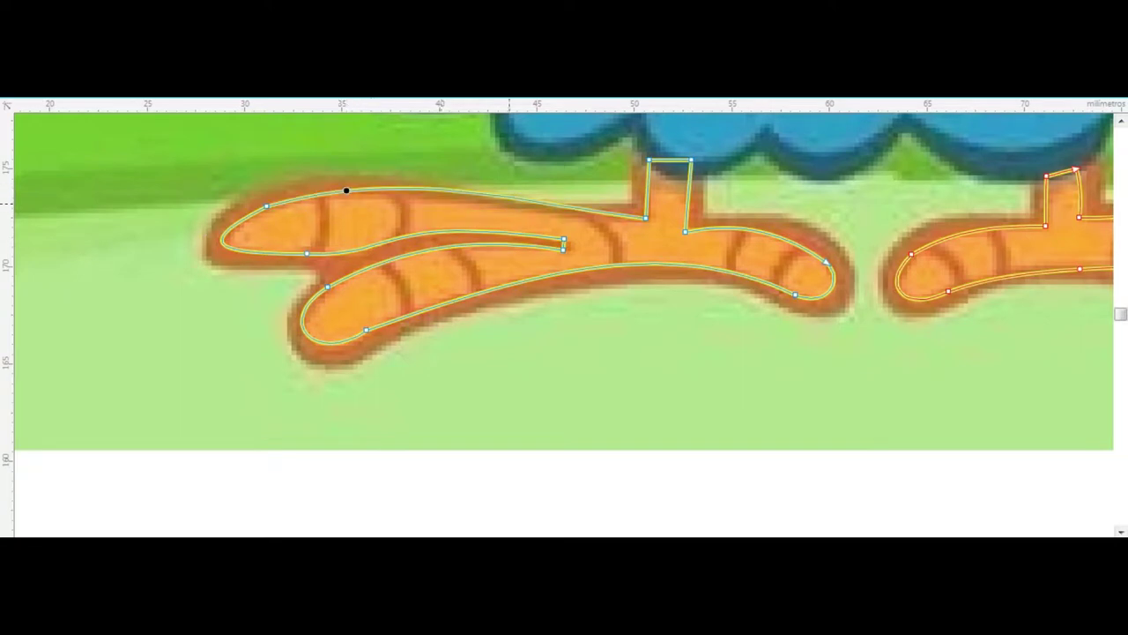
pyautogui.moveTo(525, 205); pyautogui.dragTo(408, 210)
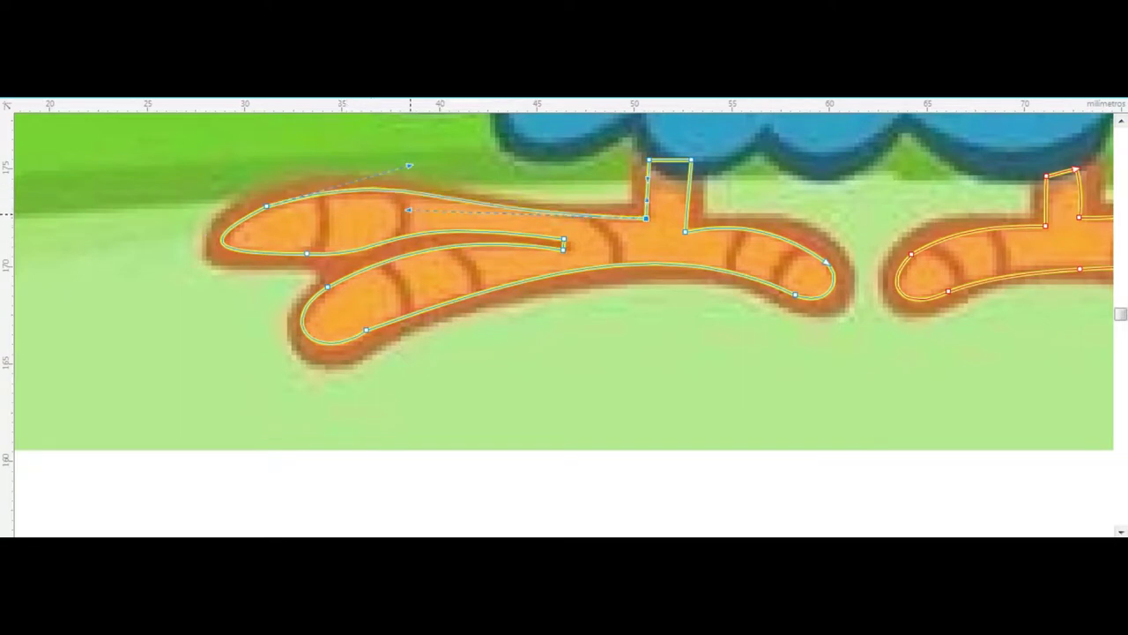
pyautogui.moveTo(408, 164); pyautogui.dragTo(362, 165)
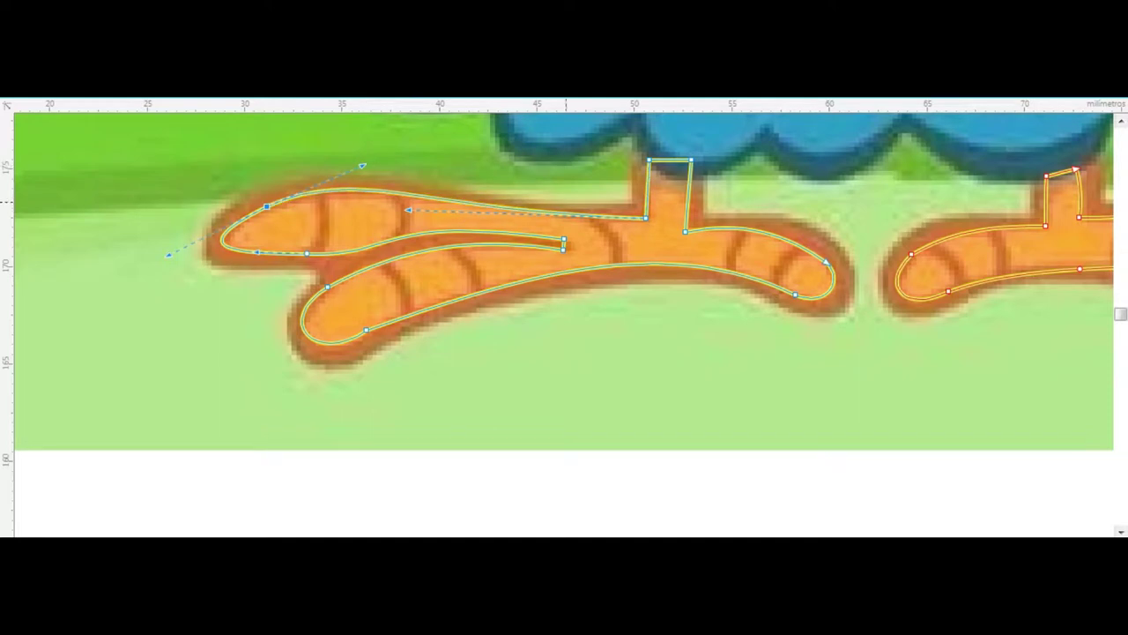
pyautogui.scroll(2, 646, 201)
# - Bow the leg's side and round the tip of the inner toe slit
pyautogui.moveTo(646, 213); pyautogui.dragTo(650, 226)
pyautogui.scroll(-3, 650, 226)
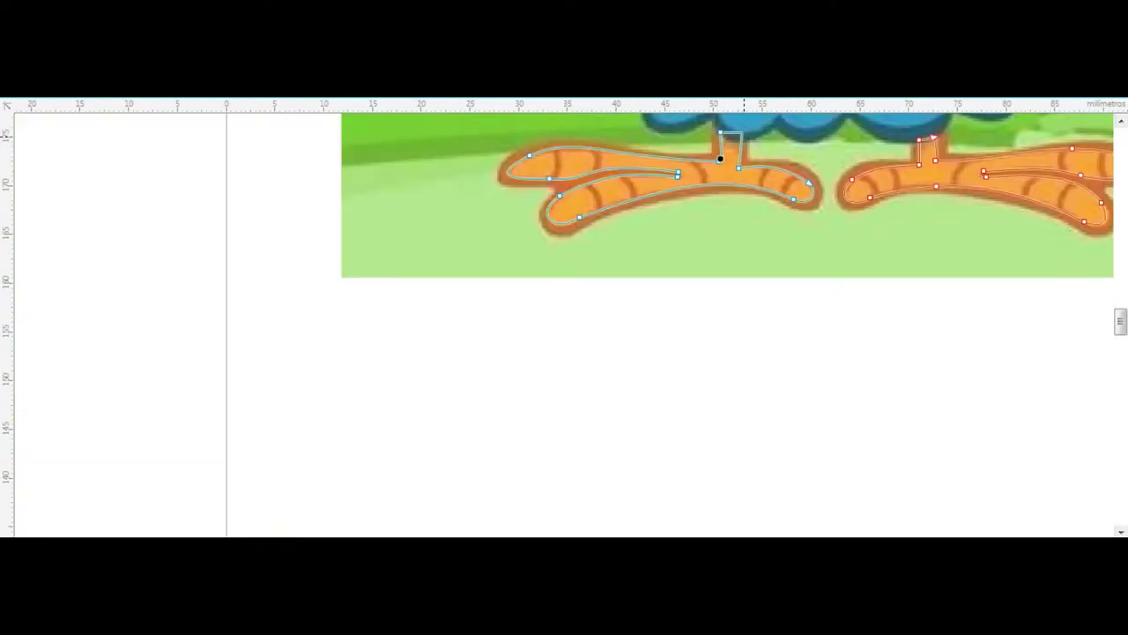
pyautogui.scroll(3, 651, 227)
pyautogui.scroll(2, 651, 227)
pyautogui.moveTo(700, 172); pyautogui.dragTo(730, 175)
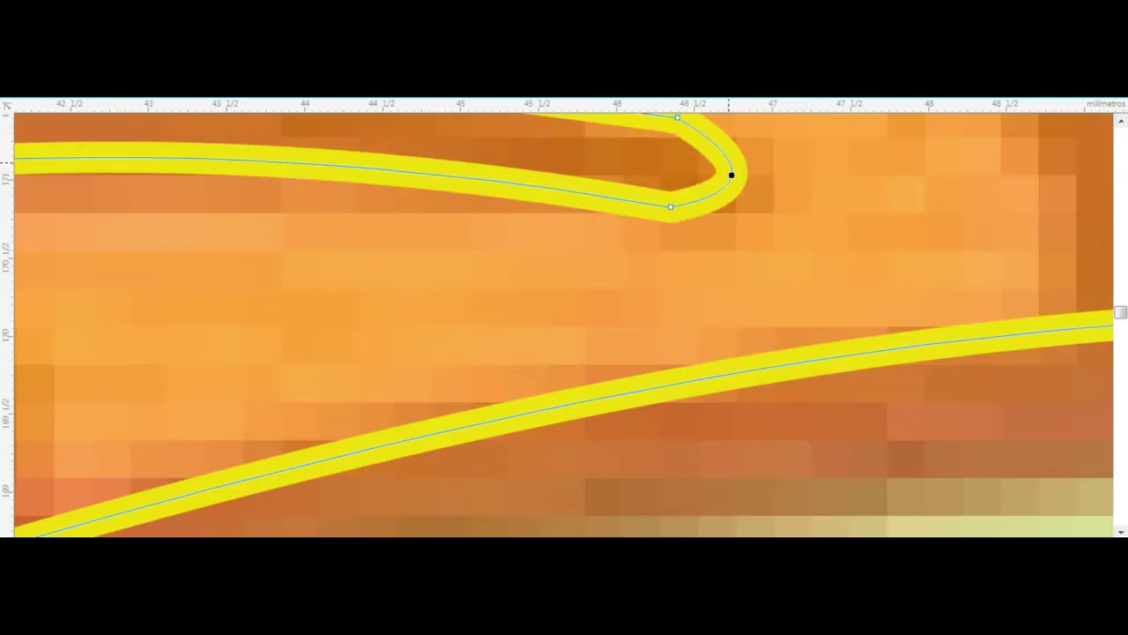
pyautogui.scroll(-3, 681, 117)
pyautogui.scroll(2, 703, 205)
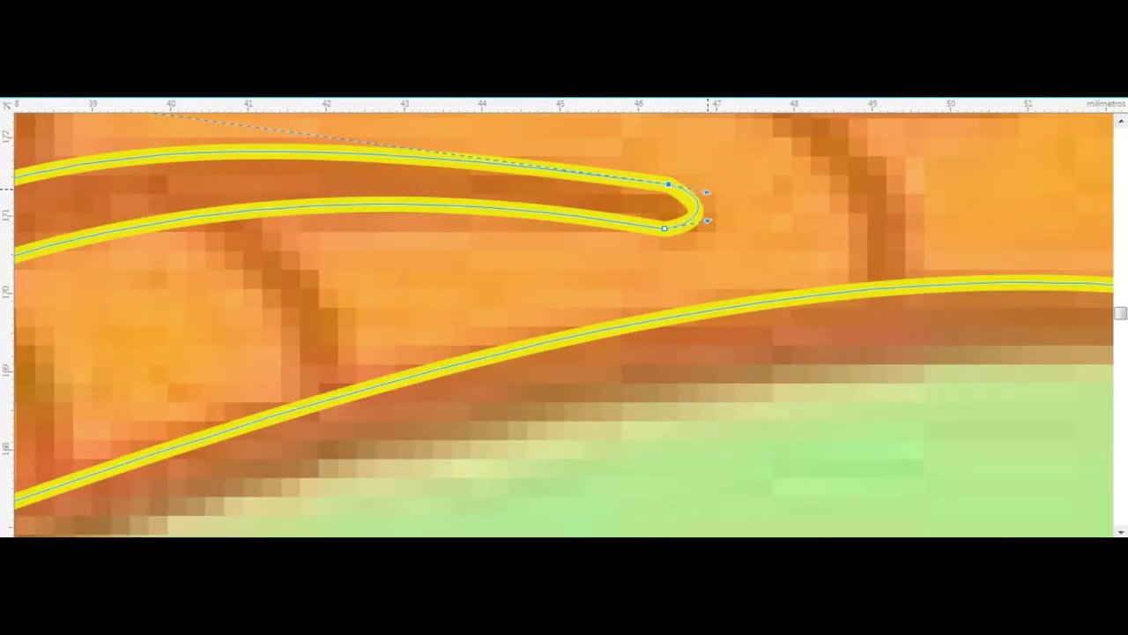
pyautogui.scroll(-2, 697, 212)
pyautogui.scroll(-2, 702, 228)
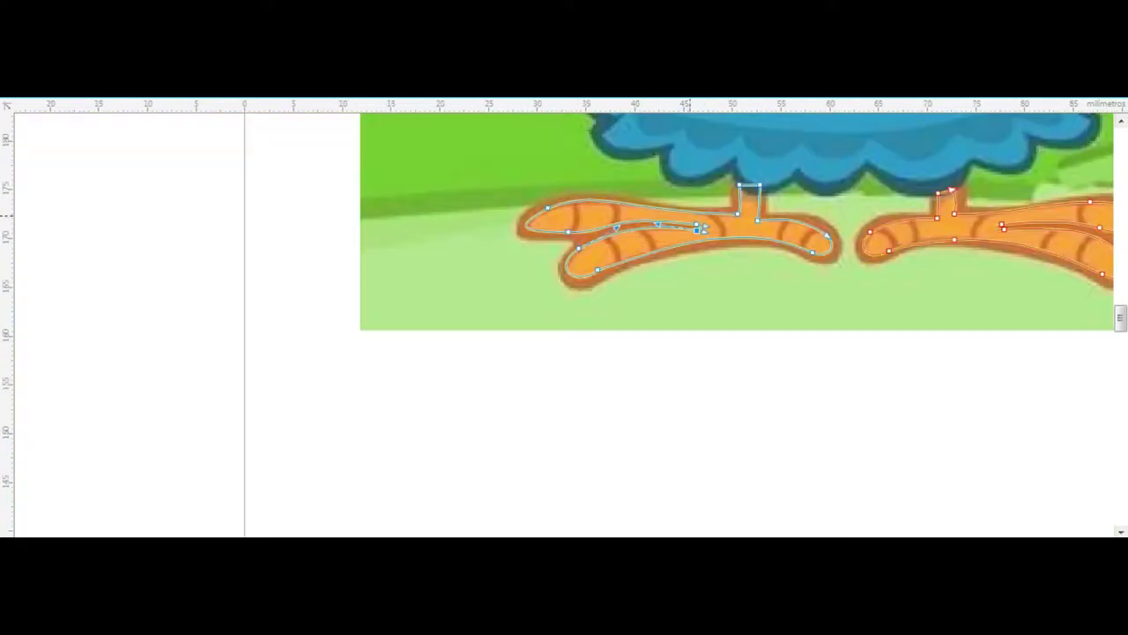
# - Add a black contour around both traced feet
pyautogui.press('space')
pyautogui.press('Tab')
pyautogui.press('Tab')
pyautogui.press('Tab')
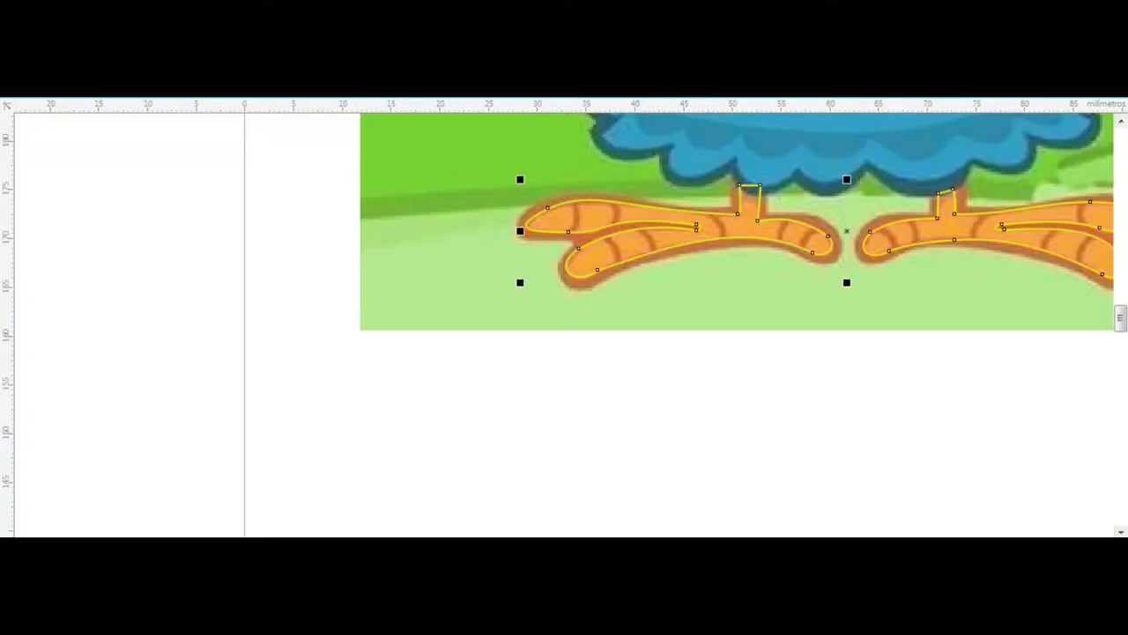
pyautogui.click(50, 445)
pyautogui.moveTo(525, 231)
pyautogui.mouseDown()
pyautogui.moveTo(501, 231)
pyautogui.moveTo(516, 231)
pyautogui.mouseUp()
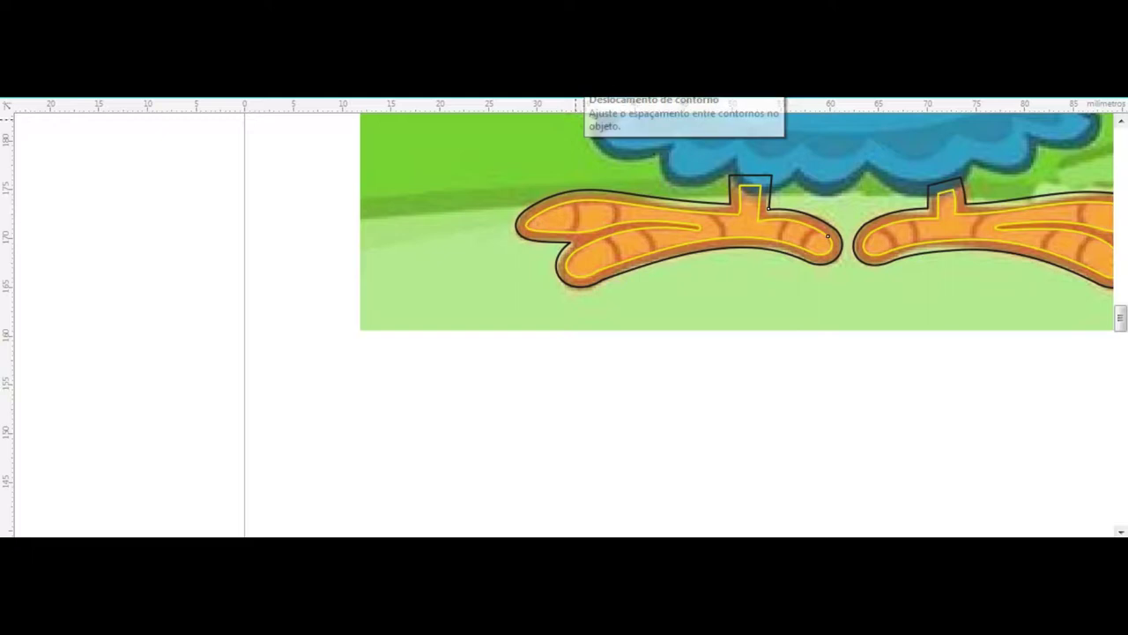
pyautogui.press('space')
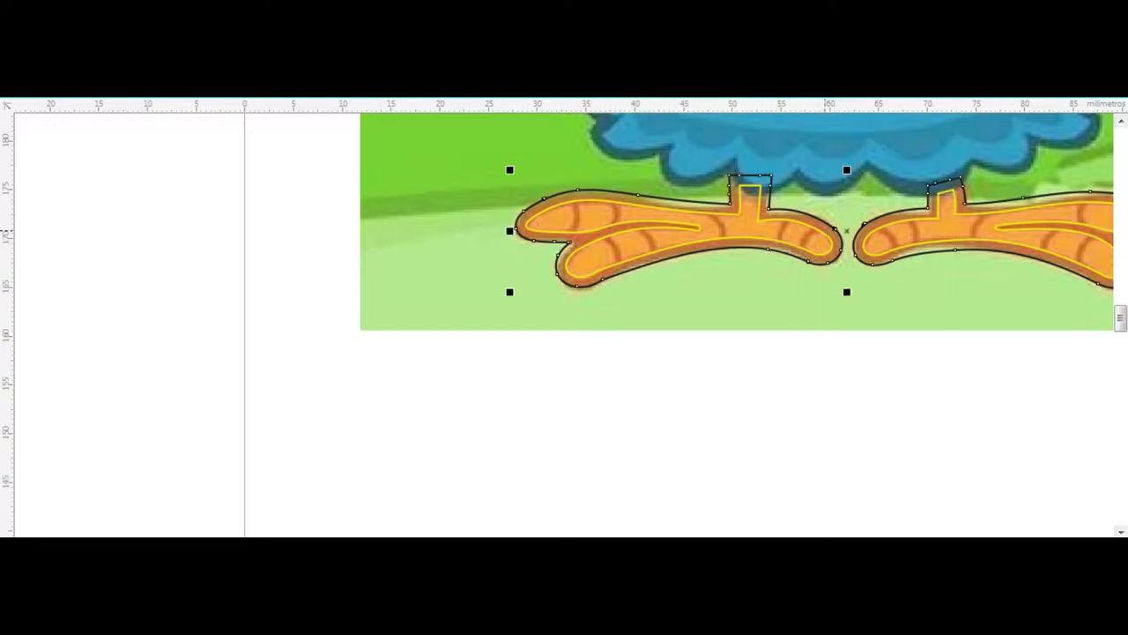
# - Delete the extra node on the left foot contour's lower curve
pyautogui.scroll(2, 825, 242)
pyautogui.press('F10')
pyautogui.click(740, 266)
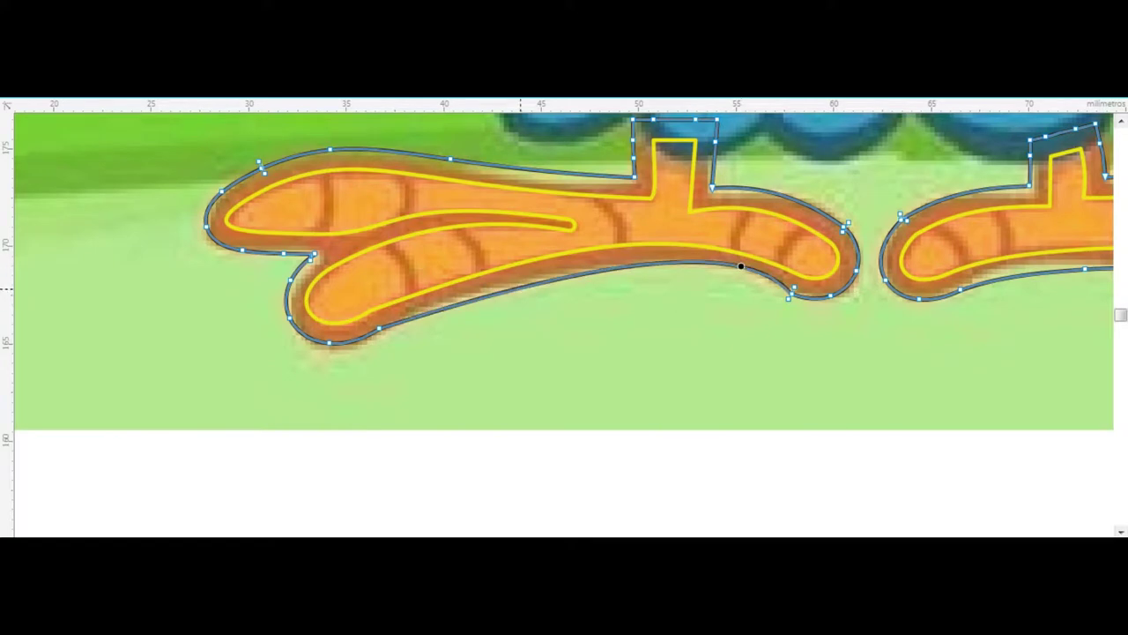
pyautogui.press('Delete')
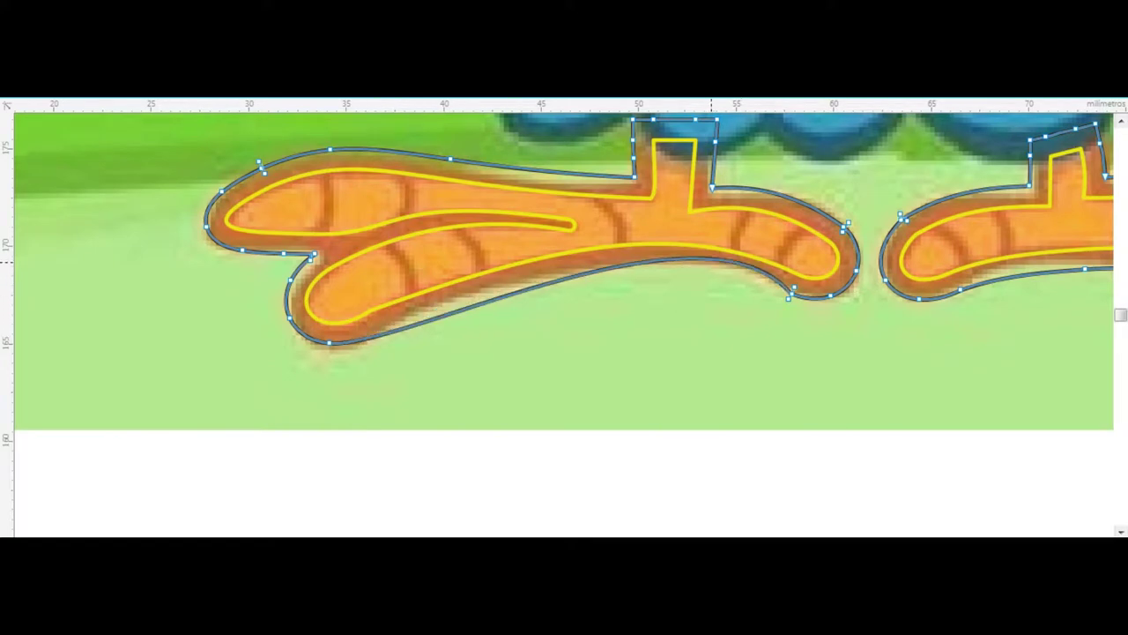
pyautogui.click(703, 257)
# - Add a node on the foot contour's lower curve and inspect the fit
pyautogui.doubleClick(696, 256)
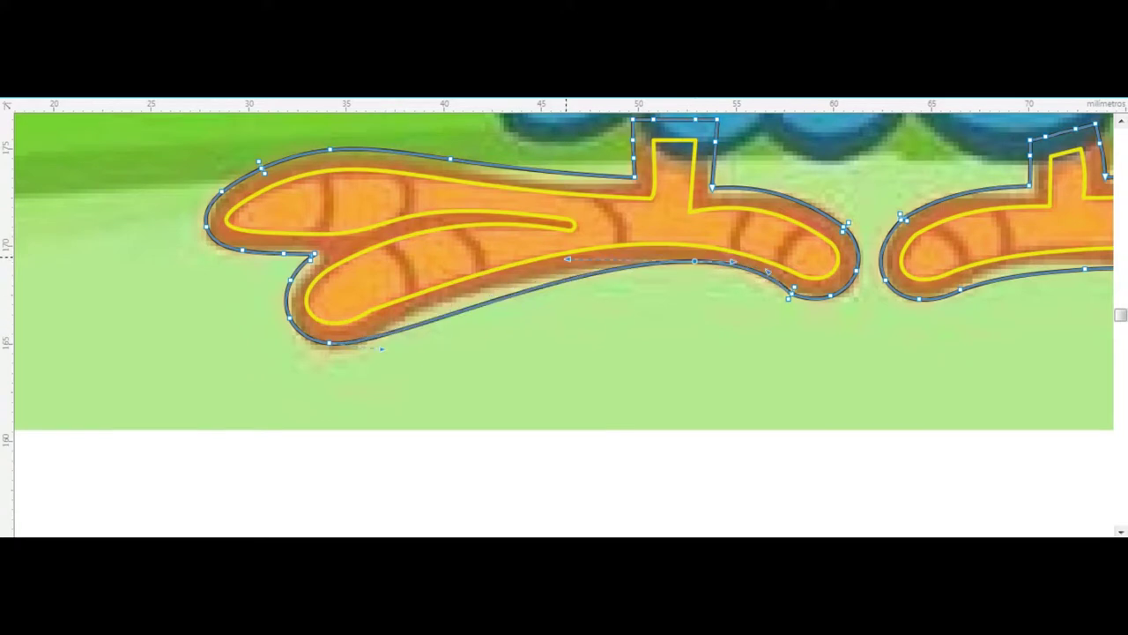
pyautogui.scroll(2, 633, 174)
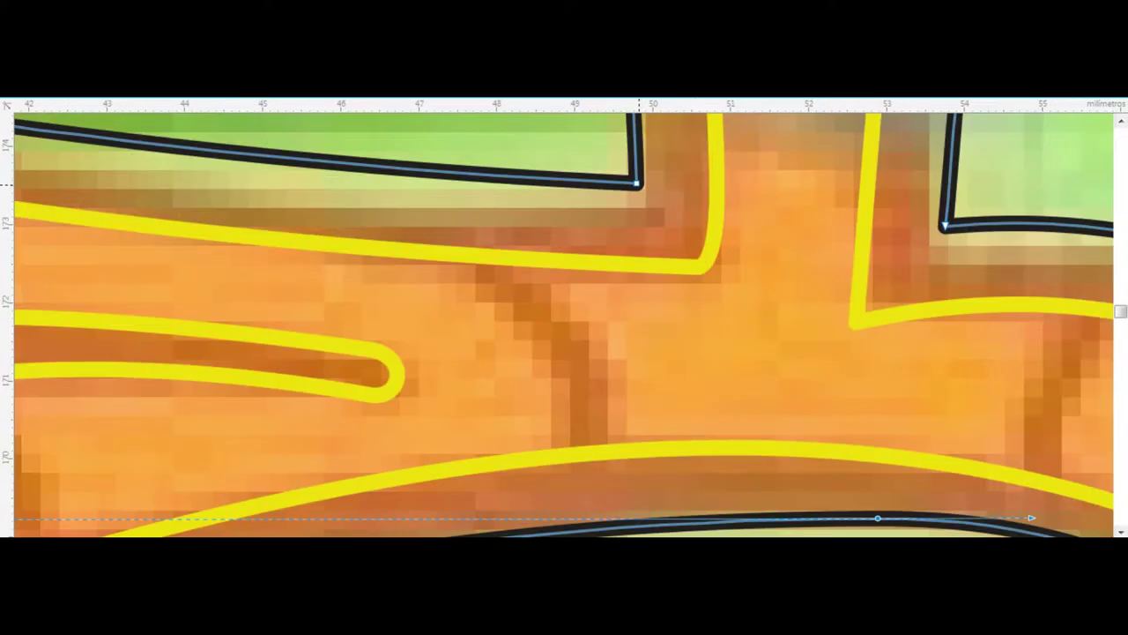
pyautogui.scroll(-3, 640, 185)
pyautogui.scroll(3, 408, 170)
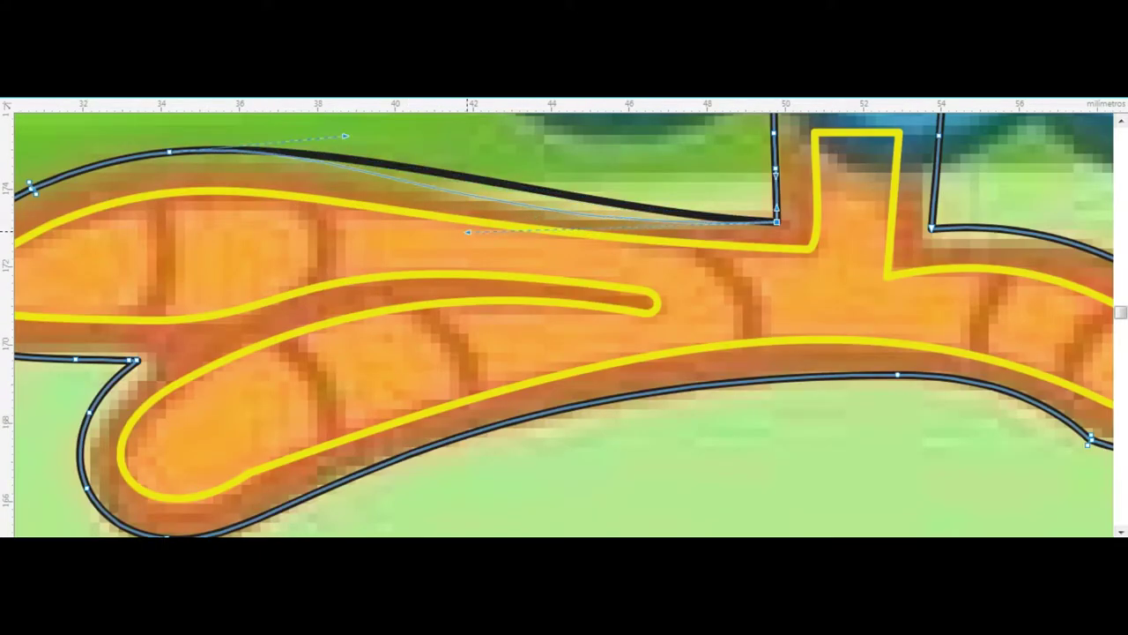
pyautogui.scroll(-2, 468, 230)
pyautogui.scroll(1, 760, 241)
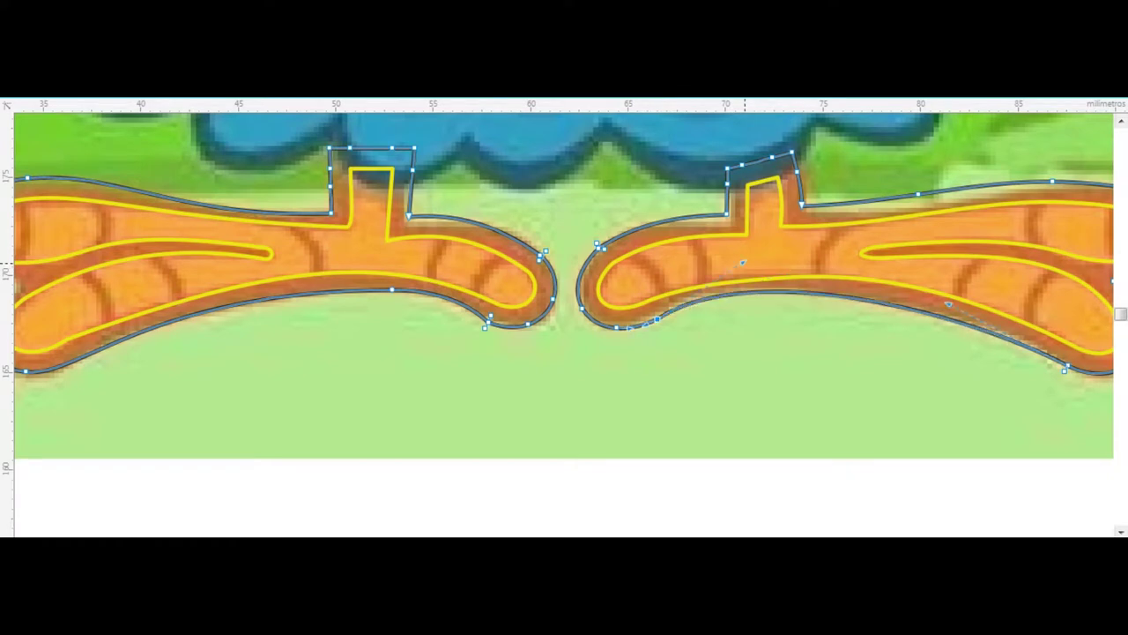
pyautogui.scroll(3, 743, 262)
pyautogui.scroll(-3, 743, 261)
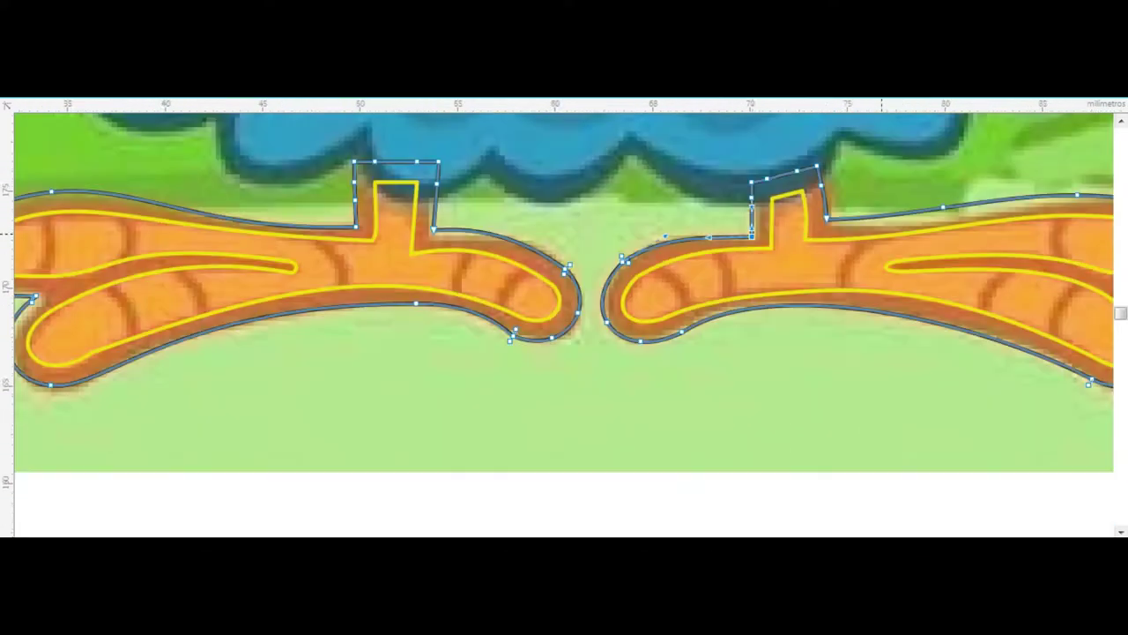
pyautogui.scroll(1, 398, 284)
pyautogui.scroll(-3, 973, 229)
pyautogui.scroll(3, 728, 227)
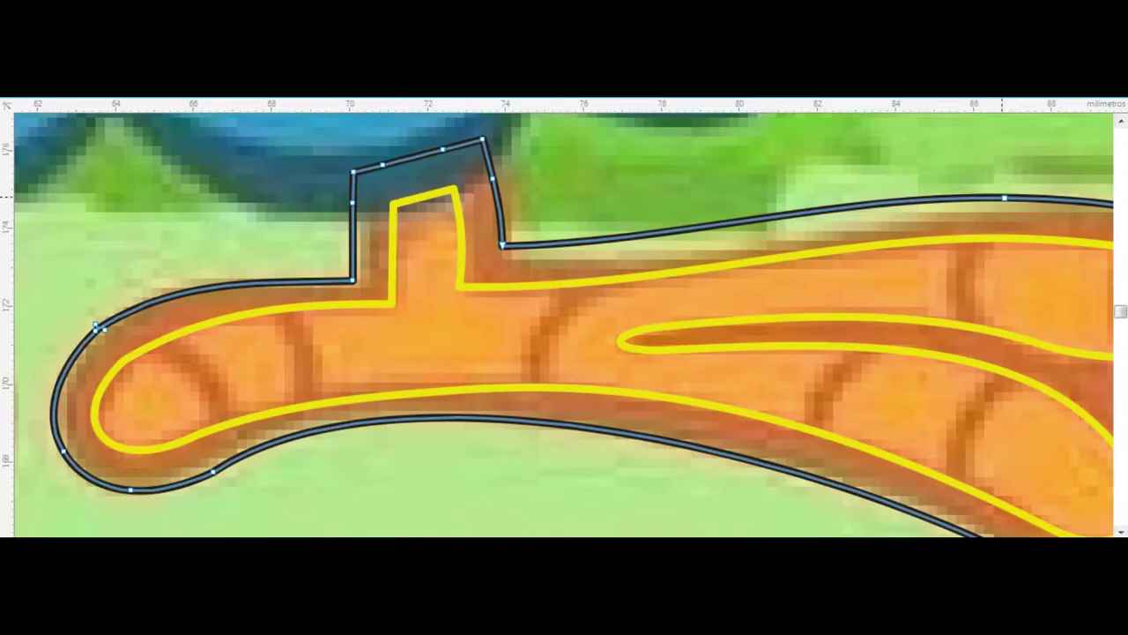
pyautogui.scroll(-3, 505, 248)
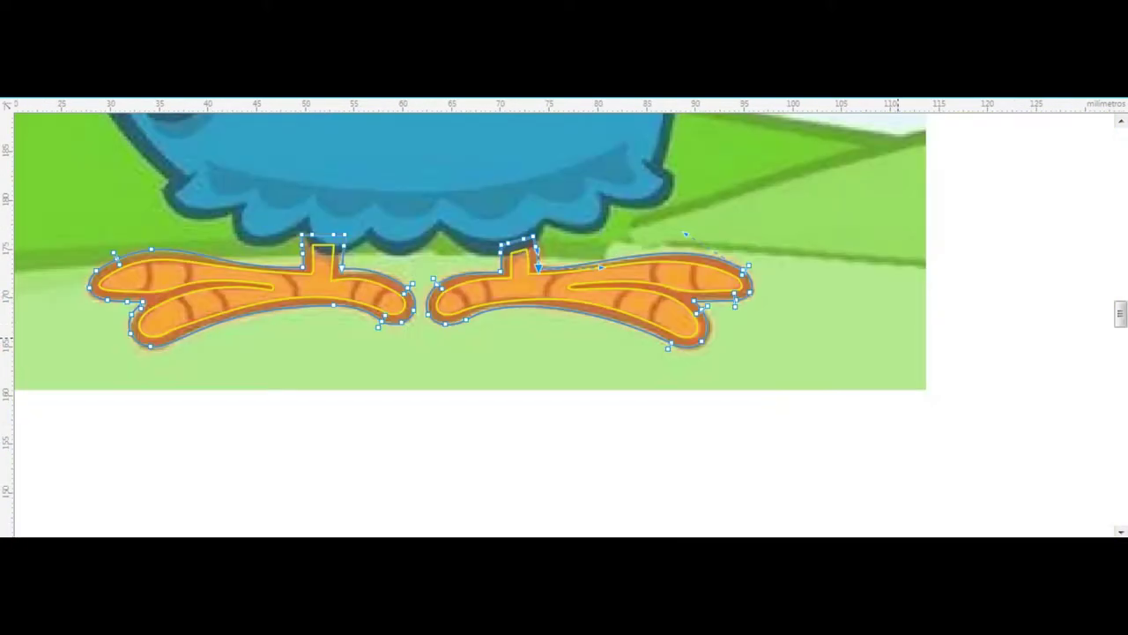
pyautogui.scroll(3, 670, 338)
# - Delete the stray node between the notch and toe tip, then return to the Pick tool
pyautogui.press('Delete')
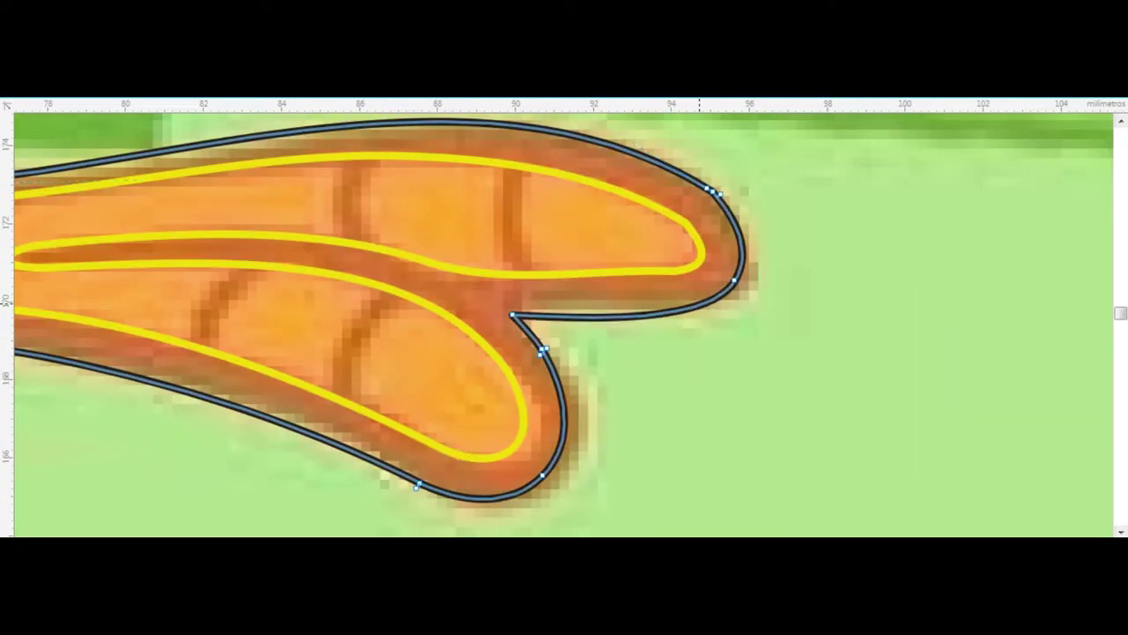
pyautogui.scroll(-2, 699, 300)
pyautogui.scroll(-2, 699, 300)
pyautogui.press('space')
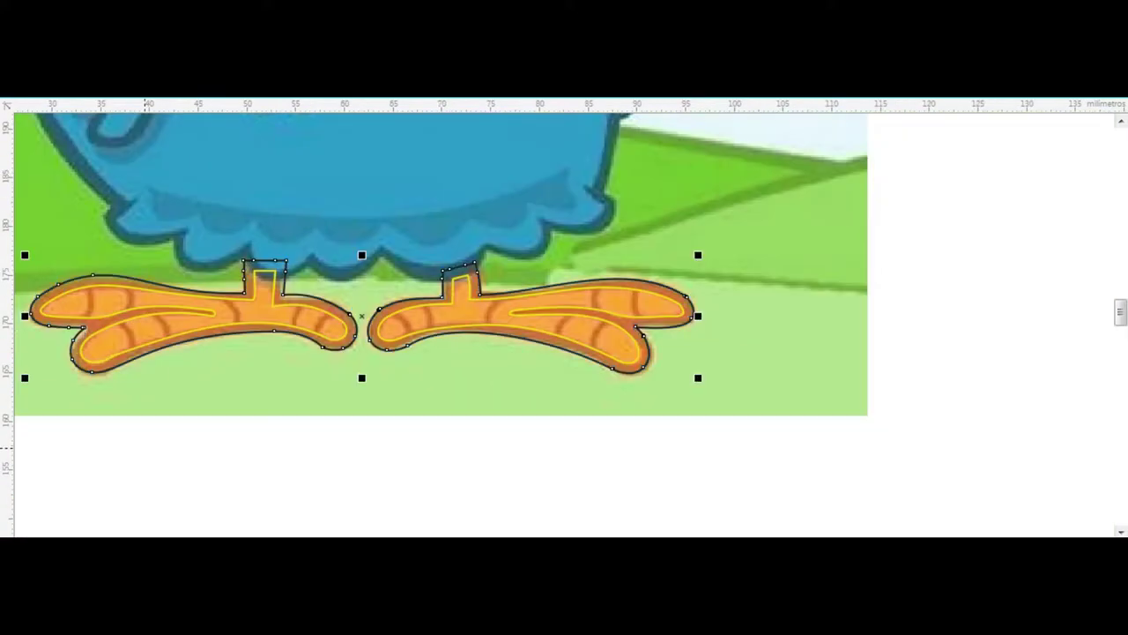
pyautogui.scroll(2, 28, 304)
# - Start a zigzag polyline down the first toe crease and back up the next, undoing a stray point
pyautogui.scroll(2, 28, 305)
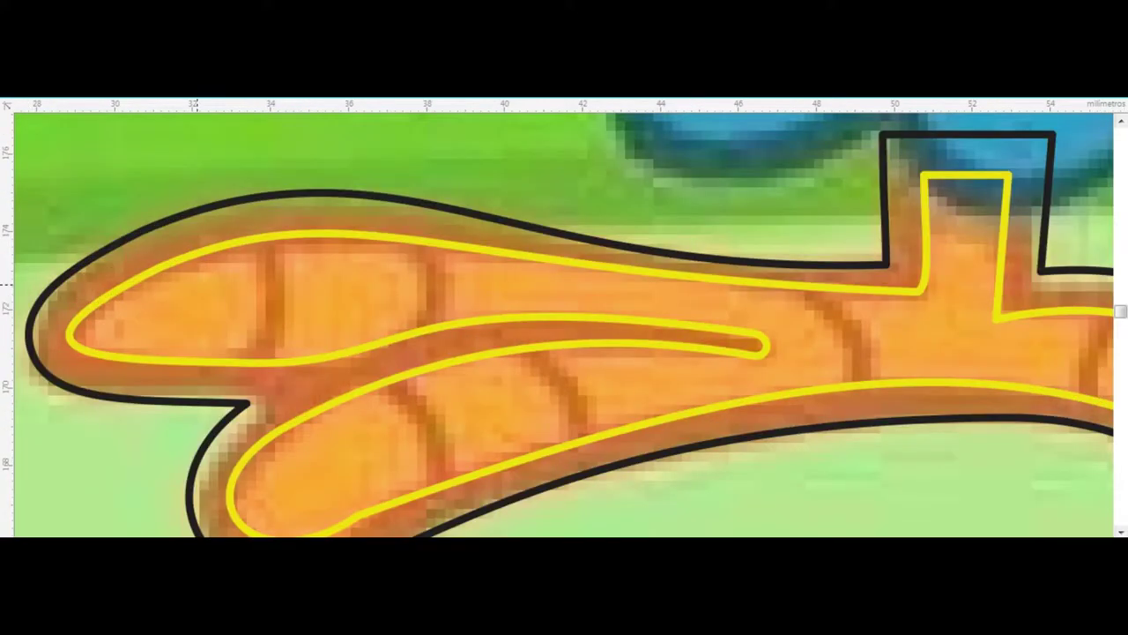
pyautogui.click(208, 171)
pyautogui.click(253, 238)
pyautogui.click(240, 361)
pyautogui.click(304, 386)
pyautogui.click(370, 388)
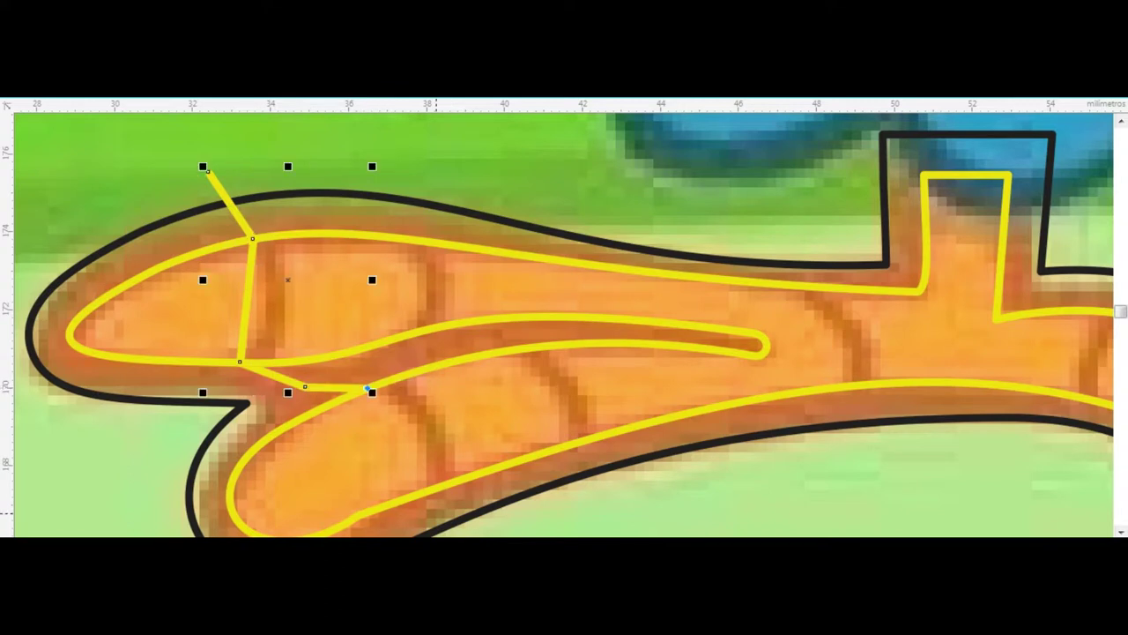
pyautogui.click(427, 489)
pyautogui.click(471, 533)
pyautogui.click(452, 482)
pyautogui.click(406, 374)
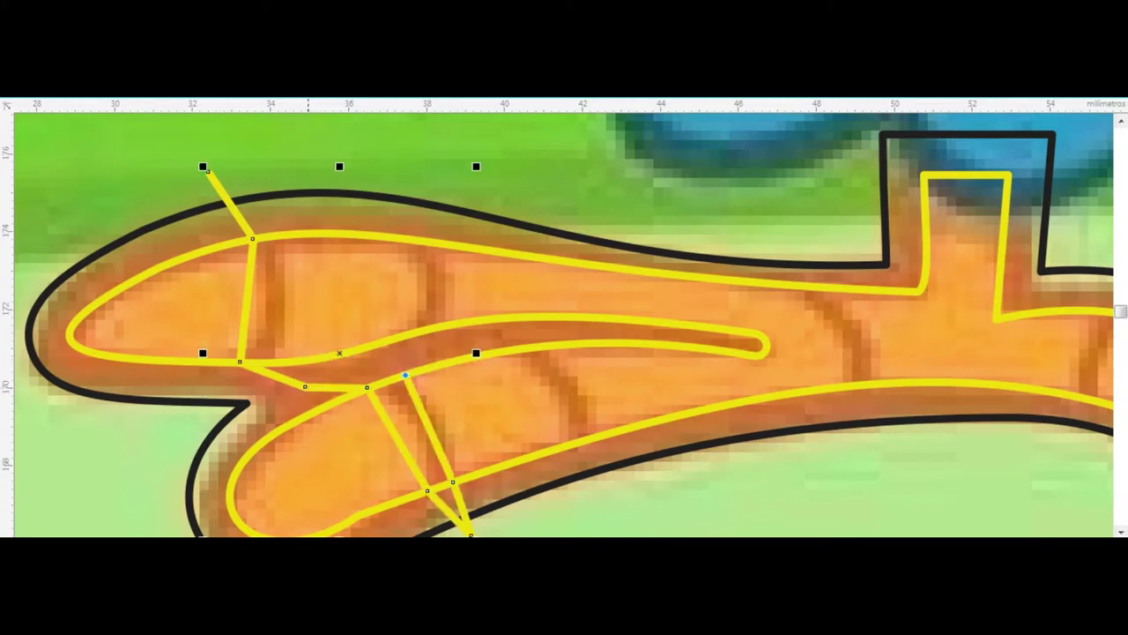
pyautogui.click(316, 372)
pyautogui.click(269, 362)
pyautogui.click(284, 235)
pyautogui.click(352, 218)
pyautogui.click(393, 236)
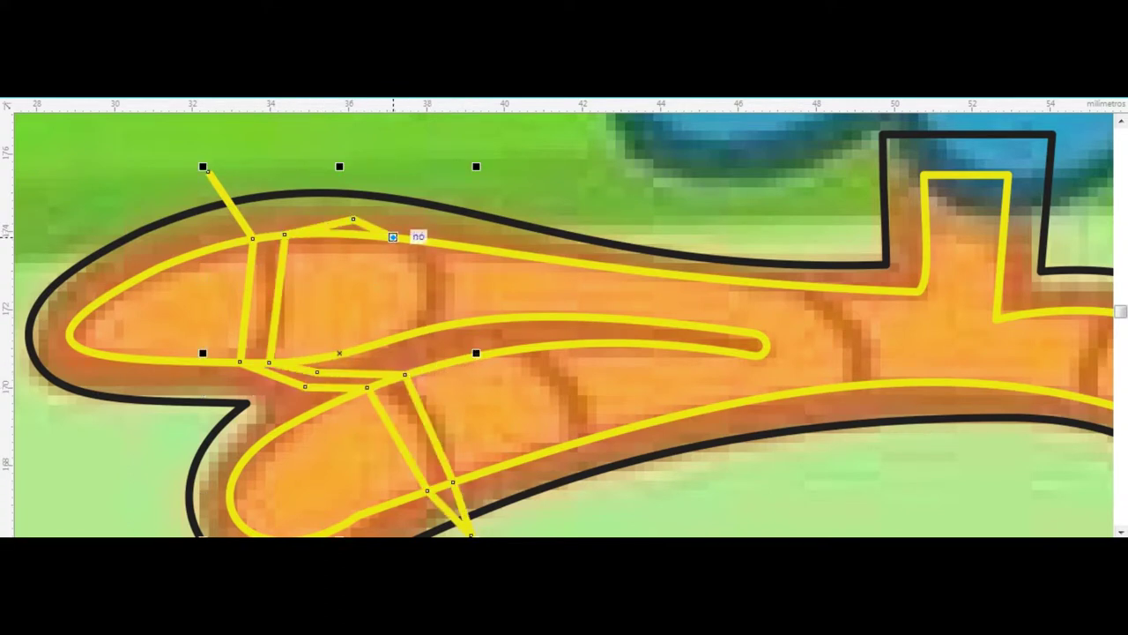
pyautogui.hotkey('ctrl', 'z')
pyautogui.hotkey('ctrl', 'z')
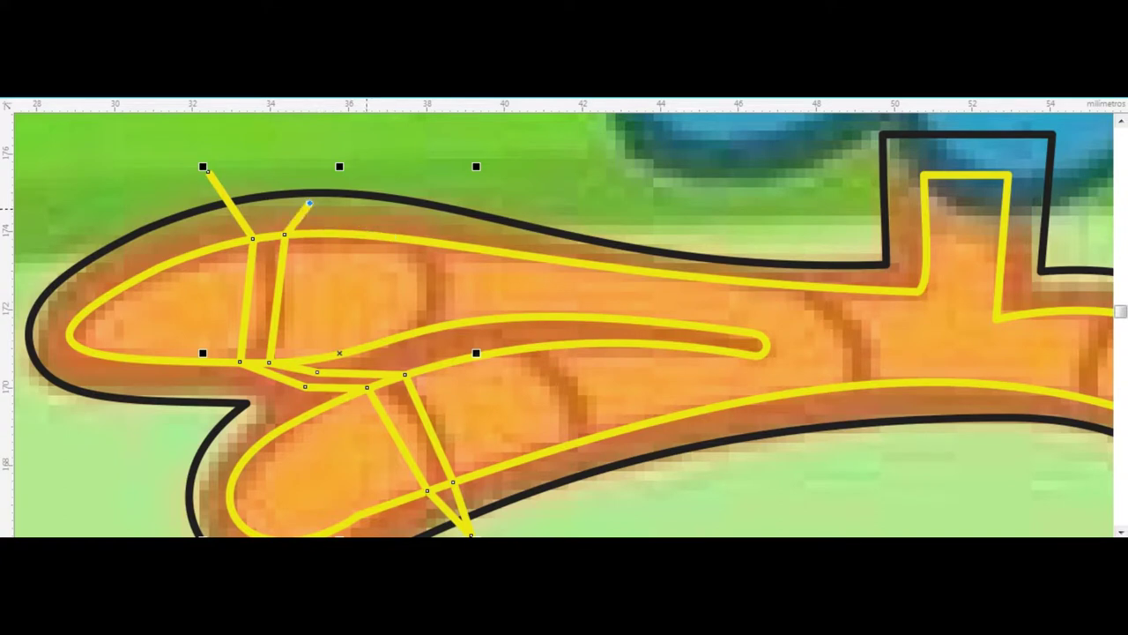
# - Continue the polyline down the middle crease and back up toward the ankle
pyautogui.click(308, 203)
pyautogui.click(392, 212)
pyautogui.click(398, 337)
pyautogui.click(408, 351)
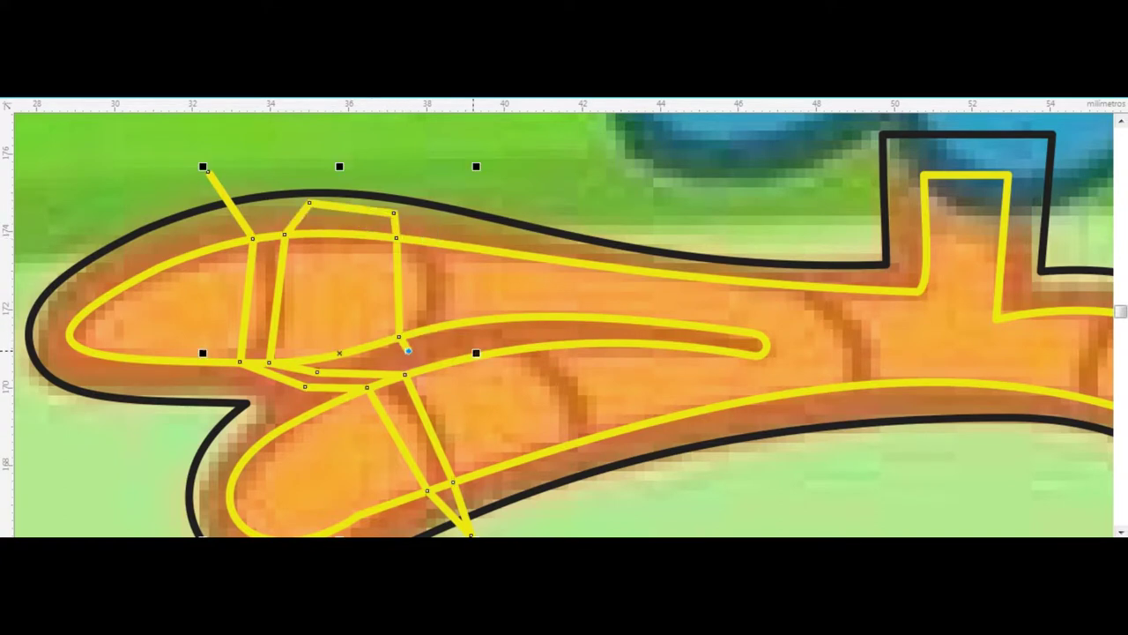
pyautogui.click(498, 351)
pyautogui.click(566, 445)
pyautogui.click(593, 458)
pyautogui.click(592, 438)
pyautogui.click(538, 346)
pyautogui.click(431, 328)
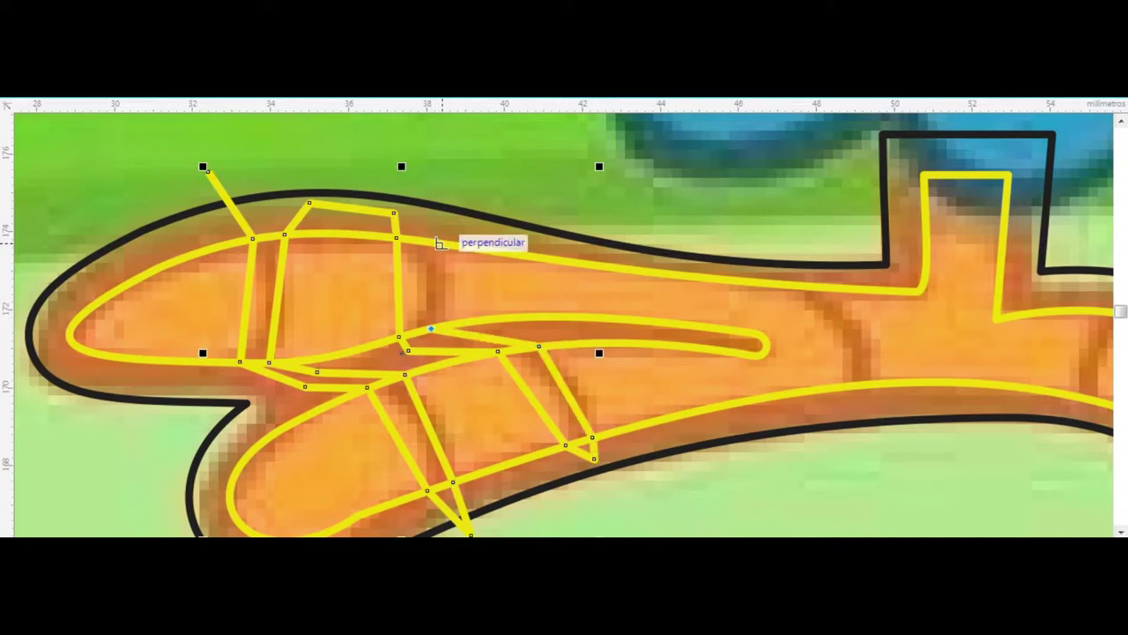
pyautogui.click(442, 243)
# - Trace the last crease down past the outline and close the shape at its start point
pyautogui.doubleClick(692, 198)
pyautogui.click(783, 284)
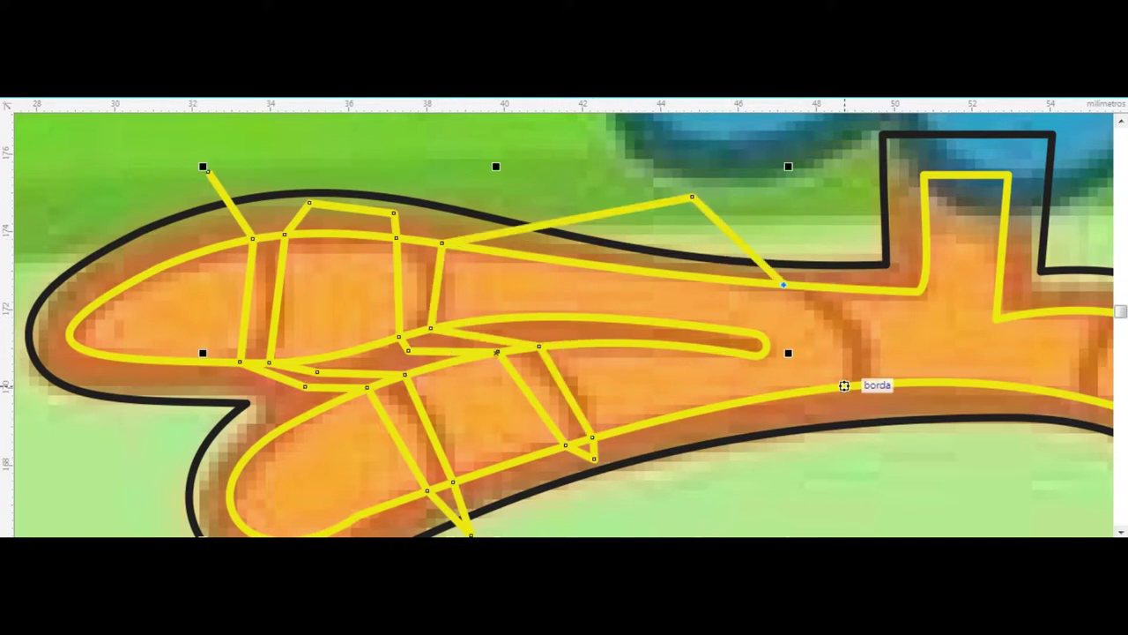
pyautogui.click(843, 385)
pyautogui.click(800, 454)
pyautogui.click(886, 465)
pyautogui.doubleClick(872, 385)
pyautogui.click(822, 286)
pyautogui.click(761, 190)
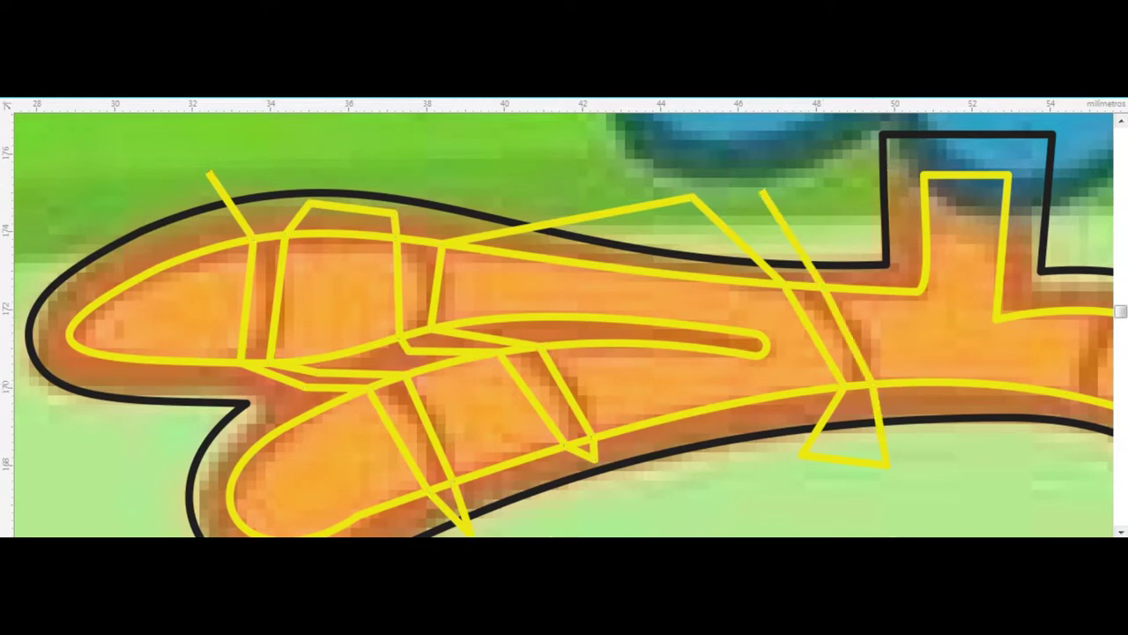
pyautogui.click(206, 170)
pyautogui.press('F10')
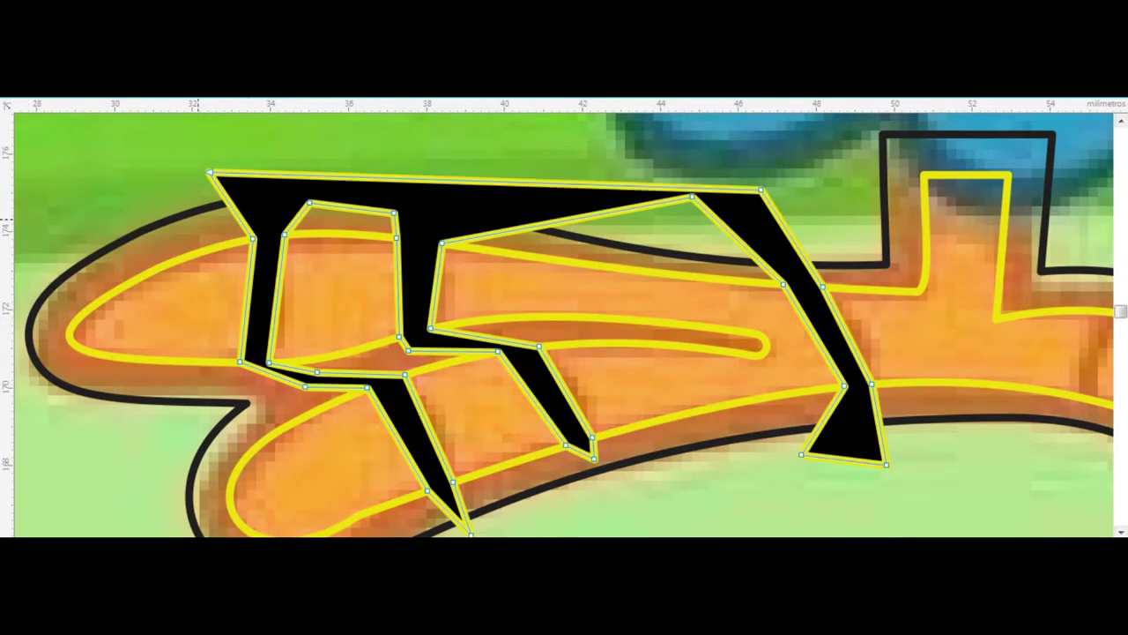
# - Bend the upper crease edges of the shape into curves following the toe stripes
pyautogui.scroll(-2, 564, 325)
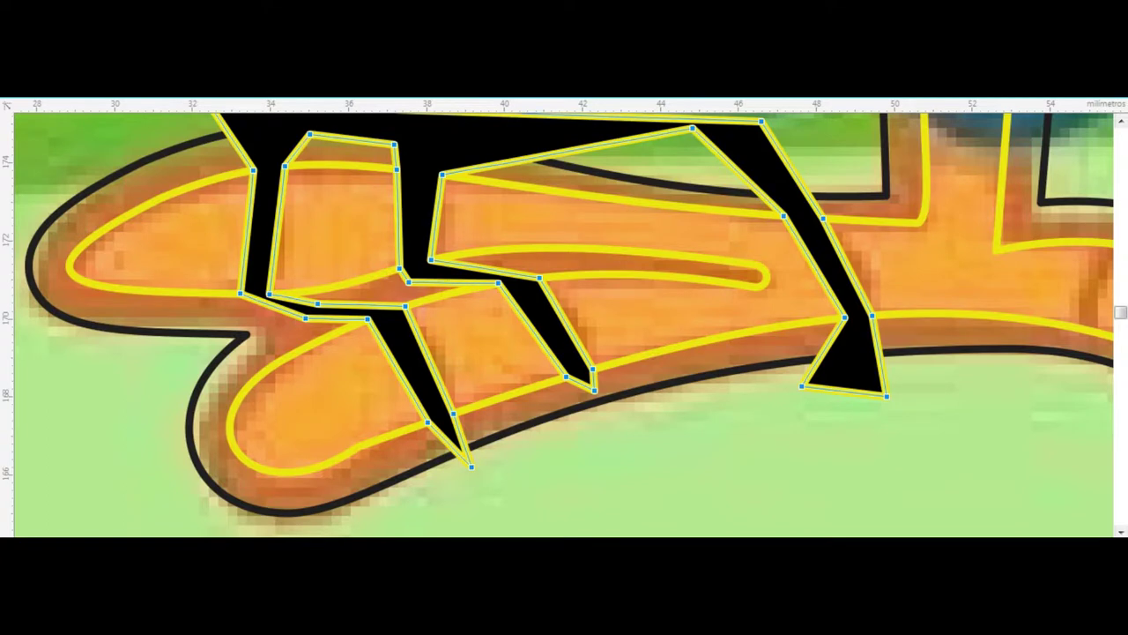
pyautogui.scroll(2, 216, 222)
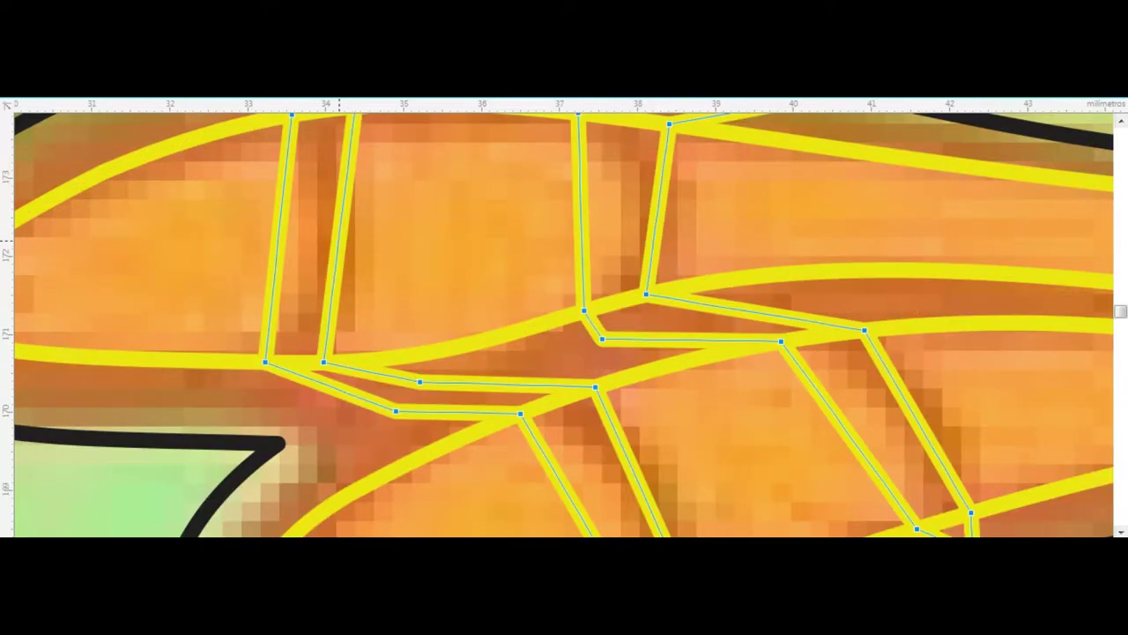
pyautogui.moveTo(335, 276); pyautogui.dragTo(354, 276)
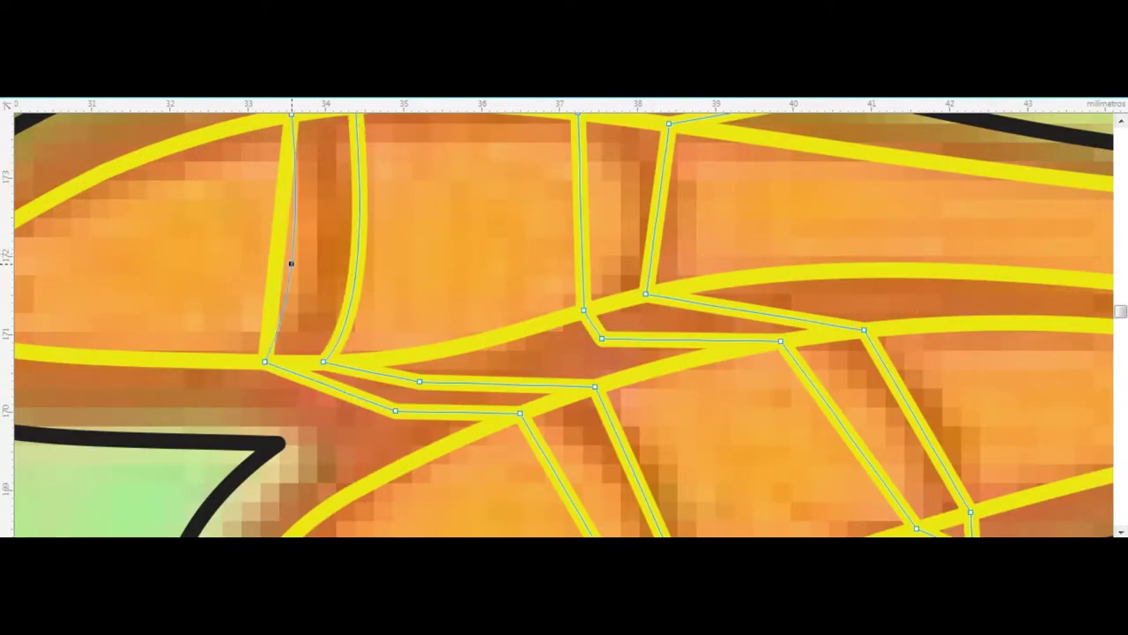
pyautogui.moveTo(280, 254); pyautogui.dragTo(299, 270)
pyautogui.moveTo(656, 231); pyautogui.dragTo(674, 253)
pyautogui.moveTo(582, 240)
pyautogui.mouseDown()
pyautogui.moveTo(625, 227)
pyautogui.moveTo(612, 252)
pyautogui.mouseUp()
# - Curve the remaining diagonal crease edges, then deselect the finished crease shape
pyautogui.scroll(-3, 588, 264)
pyautogui.moveTo(520, 280)
pyautogui.mouseDown()
pyautogui.moveTo(541, 292)
pyautogui.moveTo(570, 270)
pyautogui.moveTo(334, 492)
pyautogui.mouseUp()
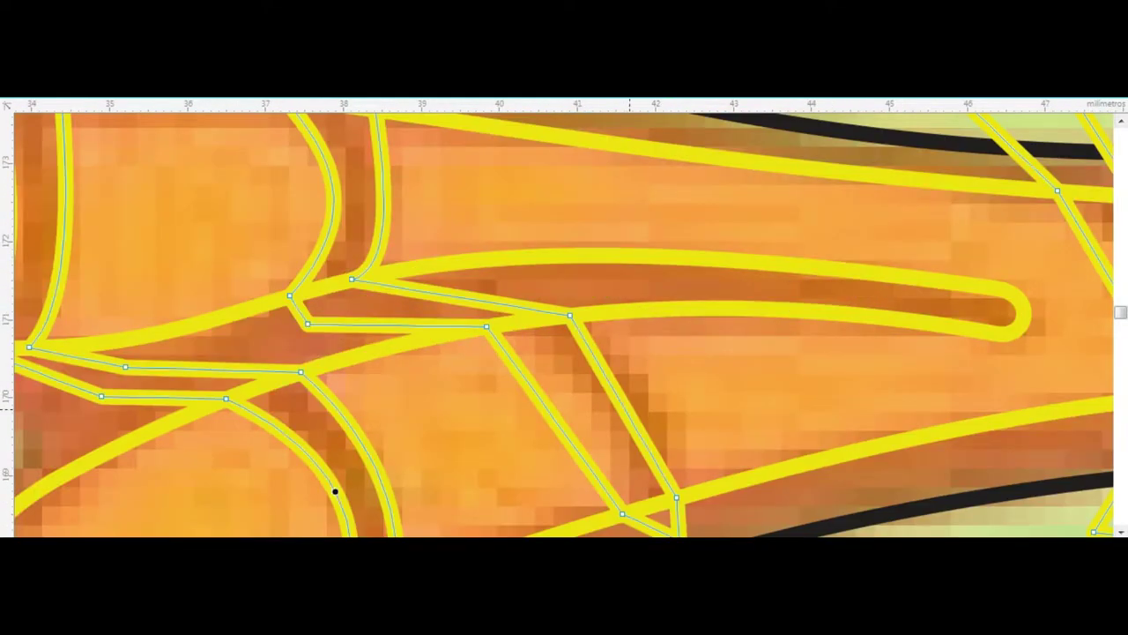
pyautogui.moveTo(636, 396); pyautogui.dragTo(642, 398)
pyautogui.moveTo(537, 397); pyautogui.dragTo(599, 395)
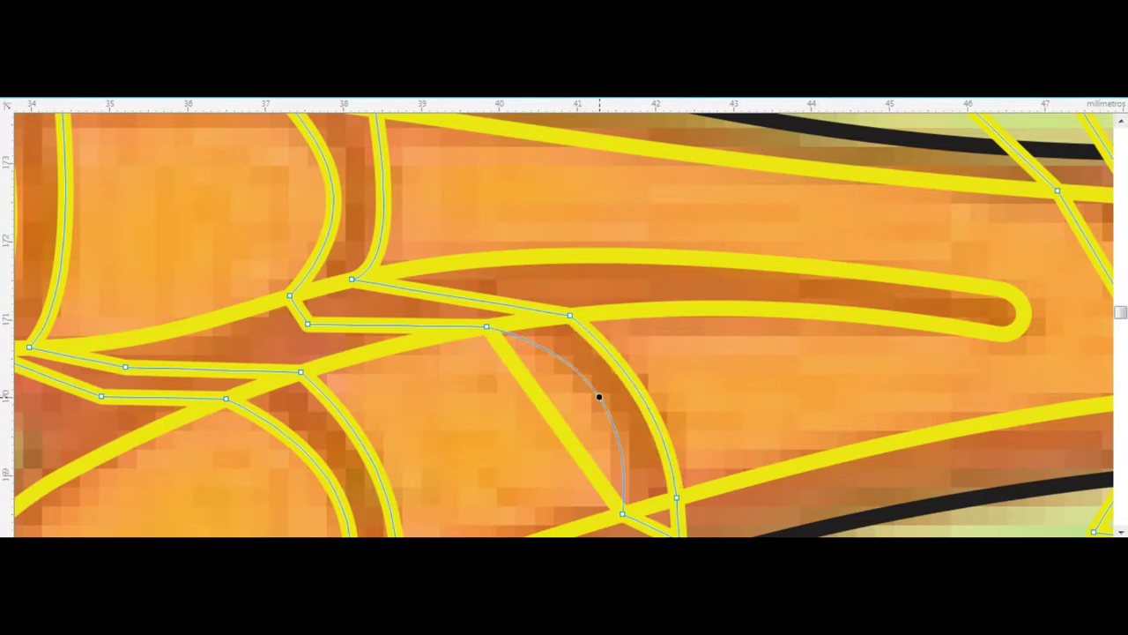
pyautogui.scroll(-4, 600, 396)
pyautogui.scroll(2, 598, 392)
pyautogui.moveTo(755, 378); pyautogui.dragTo(727, 369)
pyautogui.click(731, 374)
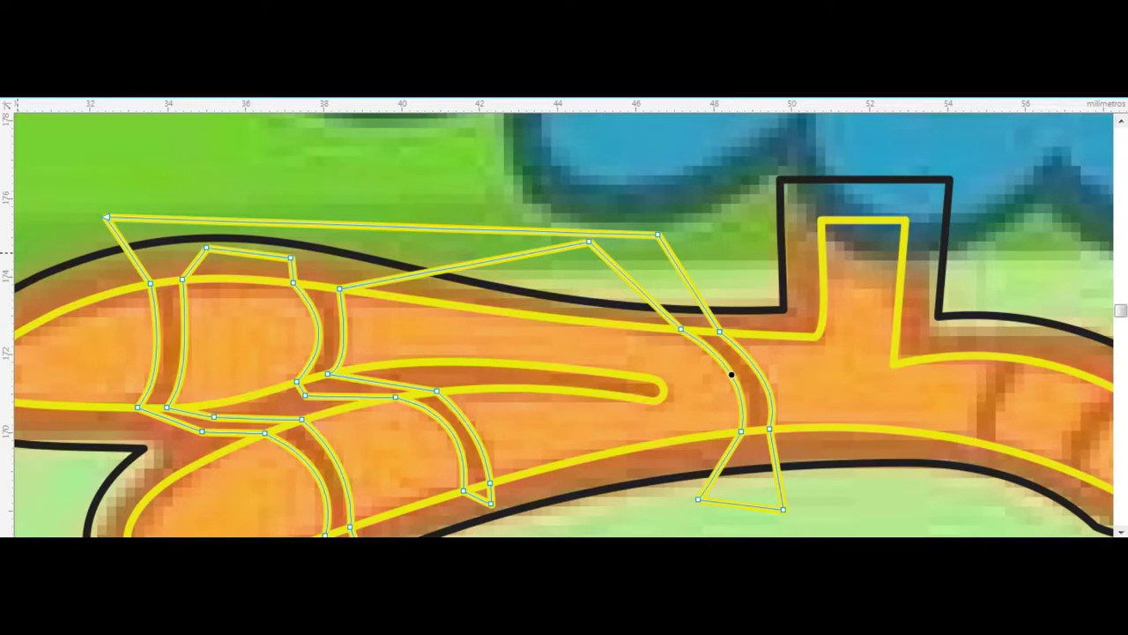
pyautogui.press('space')
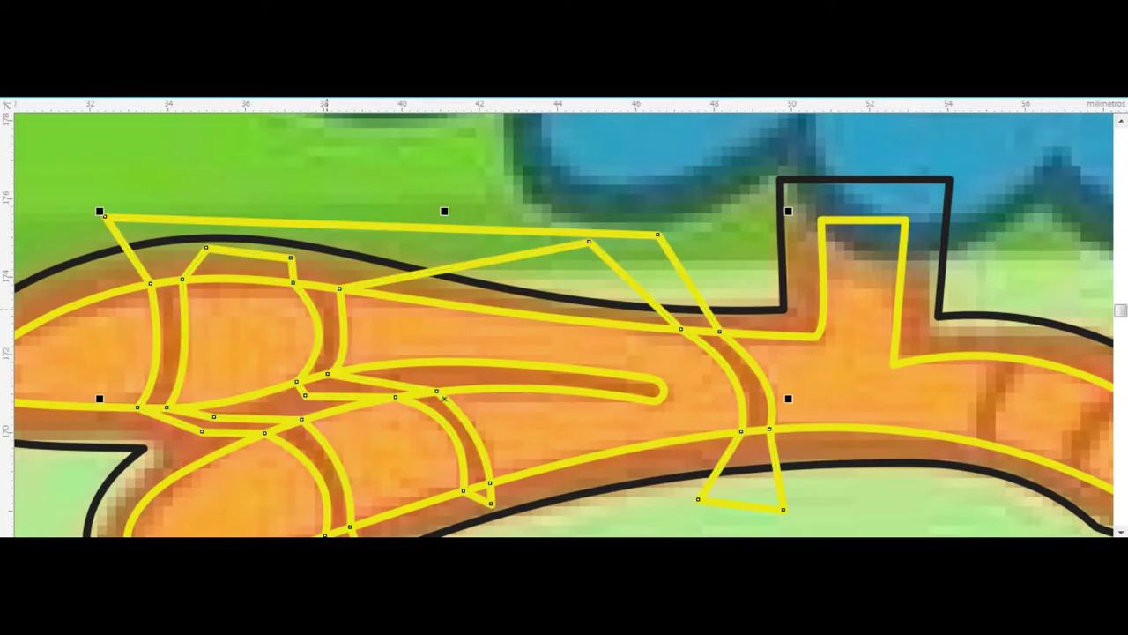
pyautogui.press('Escape')
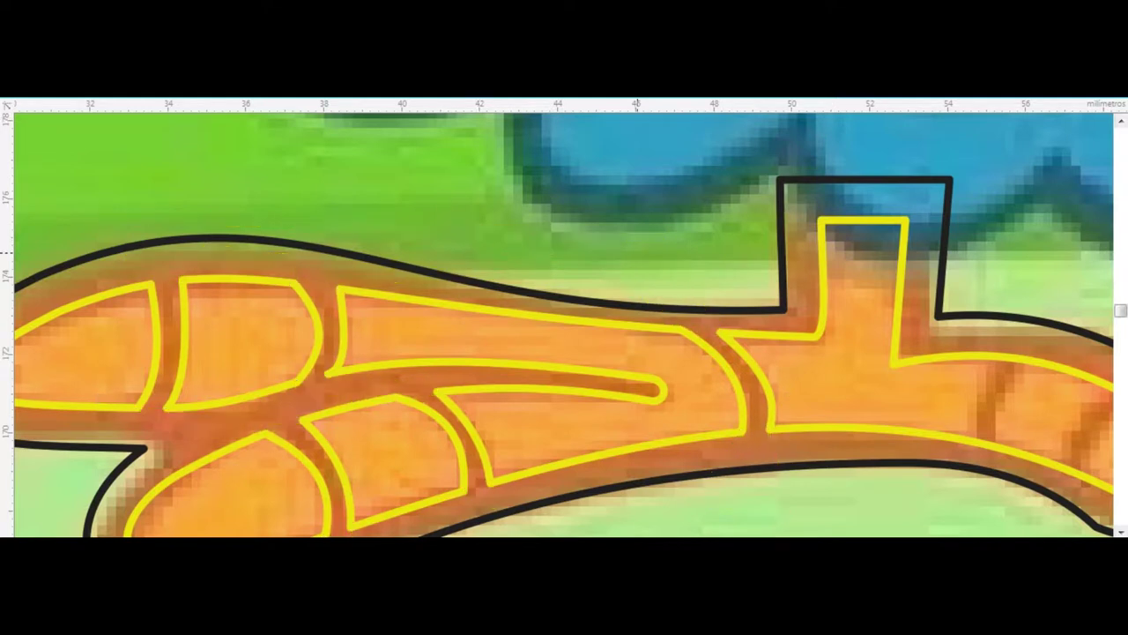
# - Draw a pen path from the toe's bottom edge up to a spike past its top outline and back down
pyautogui.scroll(-3, 659, 253)
pyautogui.scroll(3, 719, 279)
pyautogui.scroll(2, 719, 280)
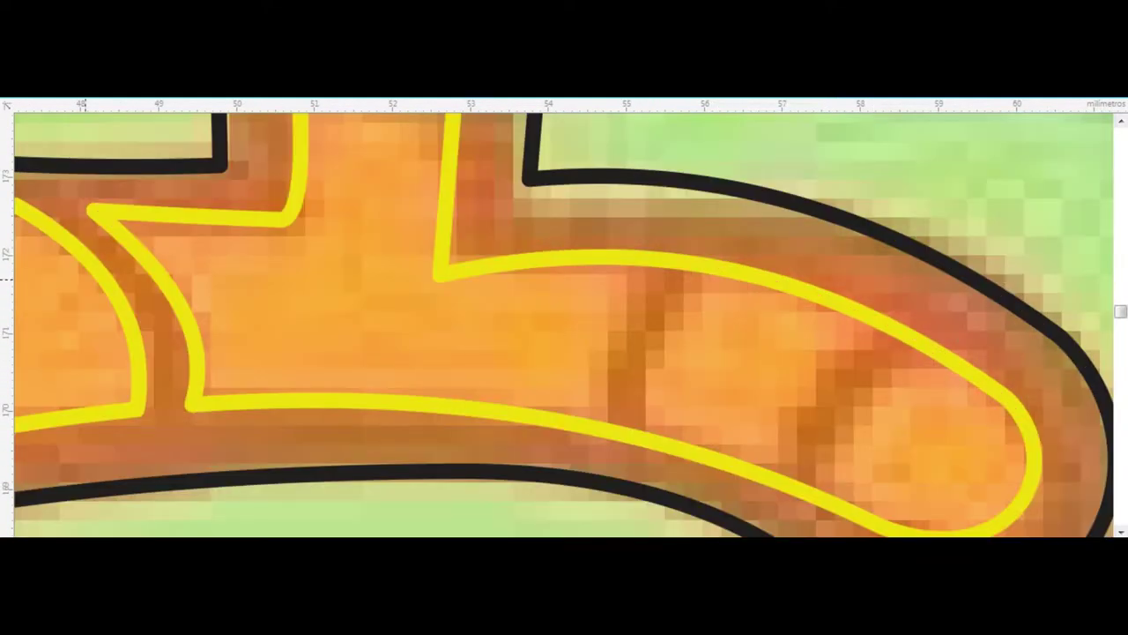
pyautogui.click(534, 515)
pyautogui.click(590, 427)
pyautogui.moveTo(672, 257); pyautogui.dragTo(740, 244)
pyautogui.click(756, 198)
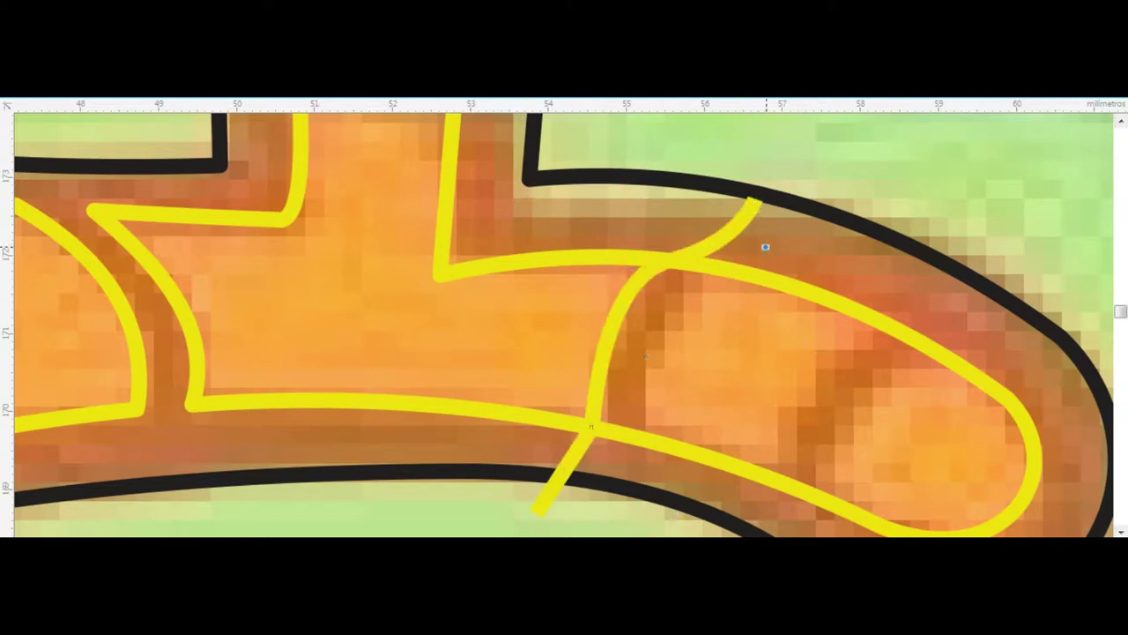
pyautogui.click(765, 246)
pyautogui.click(708, 264)
pyautogui.click(639, 436)
# - Extend the path along the toe's lower edge through a second spike and close it at its start
pyautogui.scroll(-1, 639, 436)
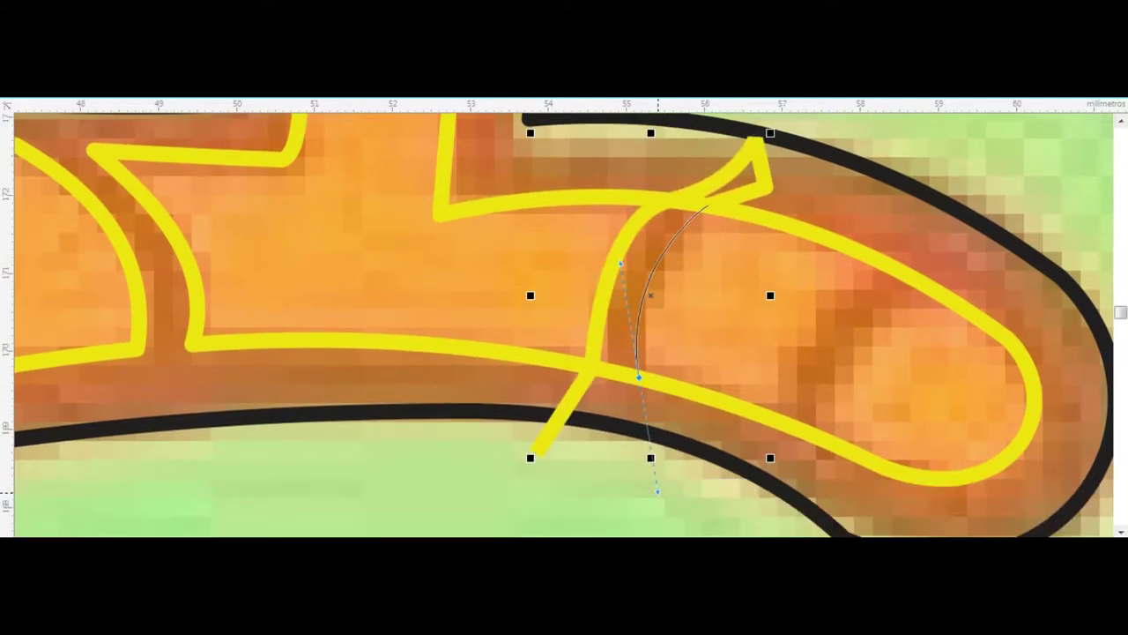
pyautogui.click(689, 476)
pyautogui.click(775, 421)
pyautogui.moveTo(881, 266); pyautogui.dragTo(969, 236)
pyautogui.click(1004, 196)
pyautogui.click(982, 284)
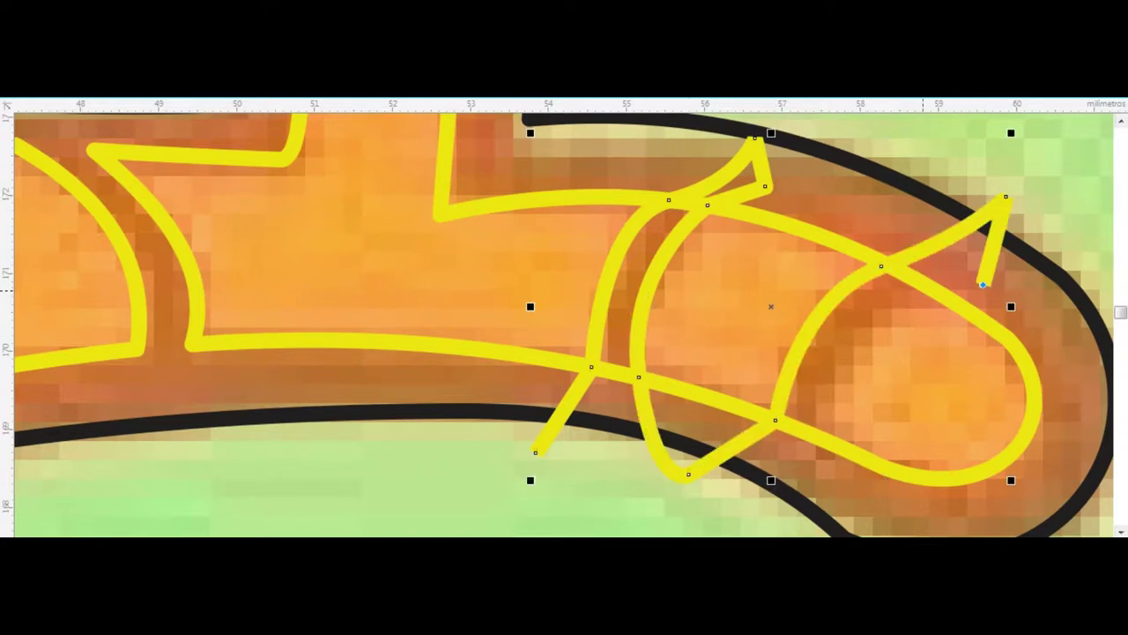
pyautogui.click(930, 286)
pyautogui.moveTo(812, 433); pyautogui.dragTo(760, 503)
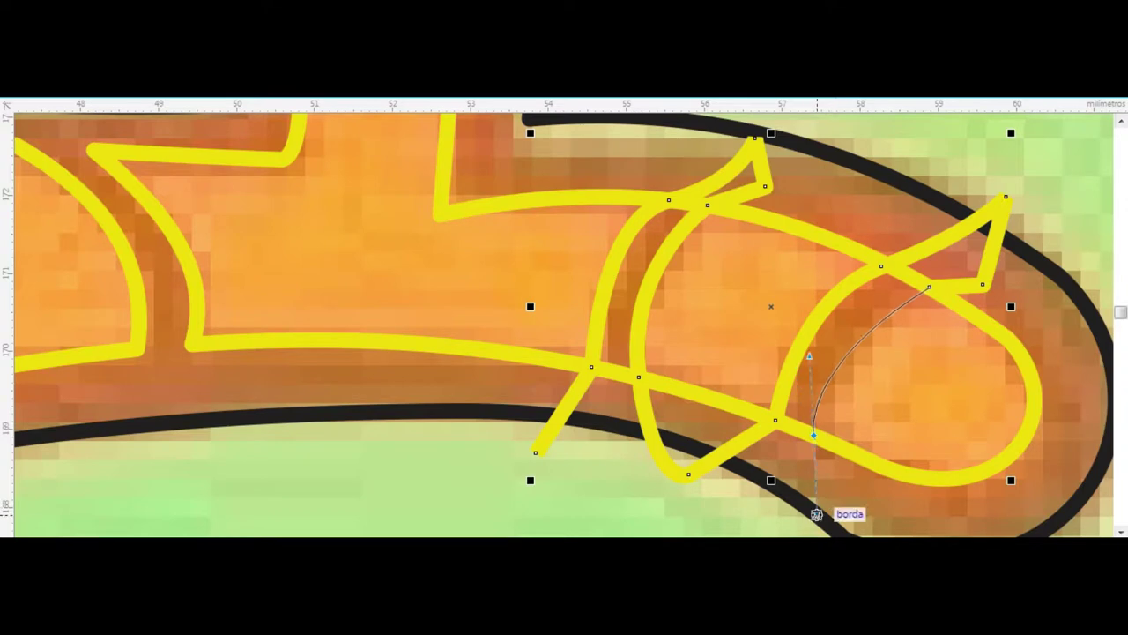
pyautogui.scroll(-1, 810, 511)
pyautogui.doubleClick(745, 504)
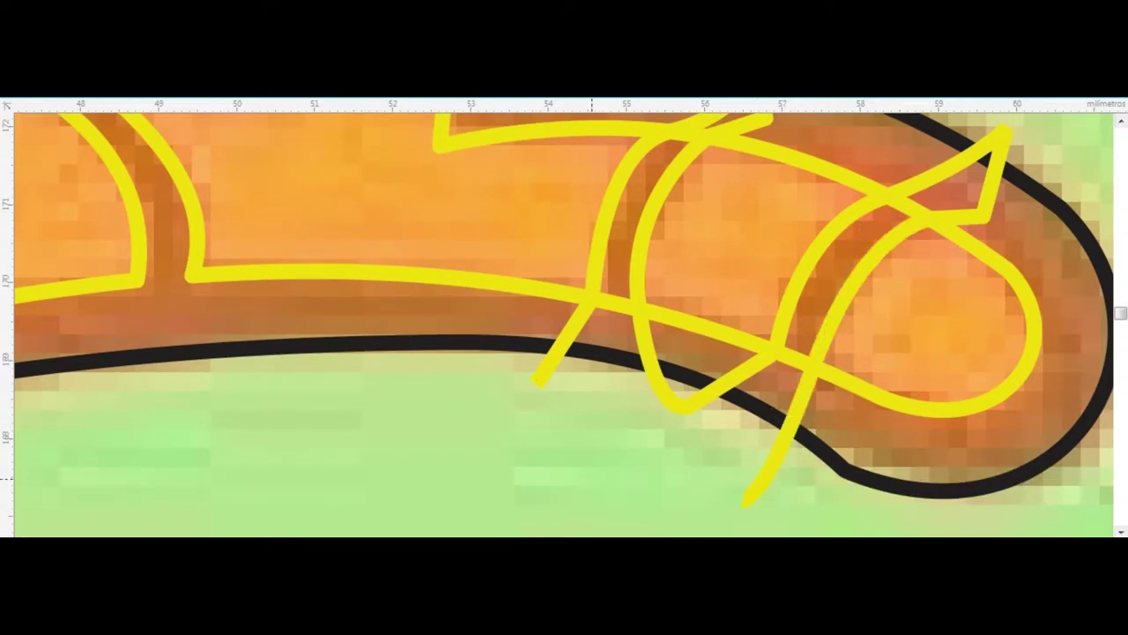
pyautogui.click(535, 384)
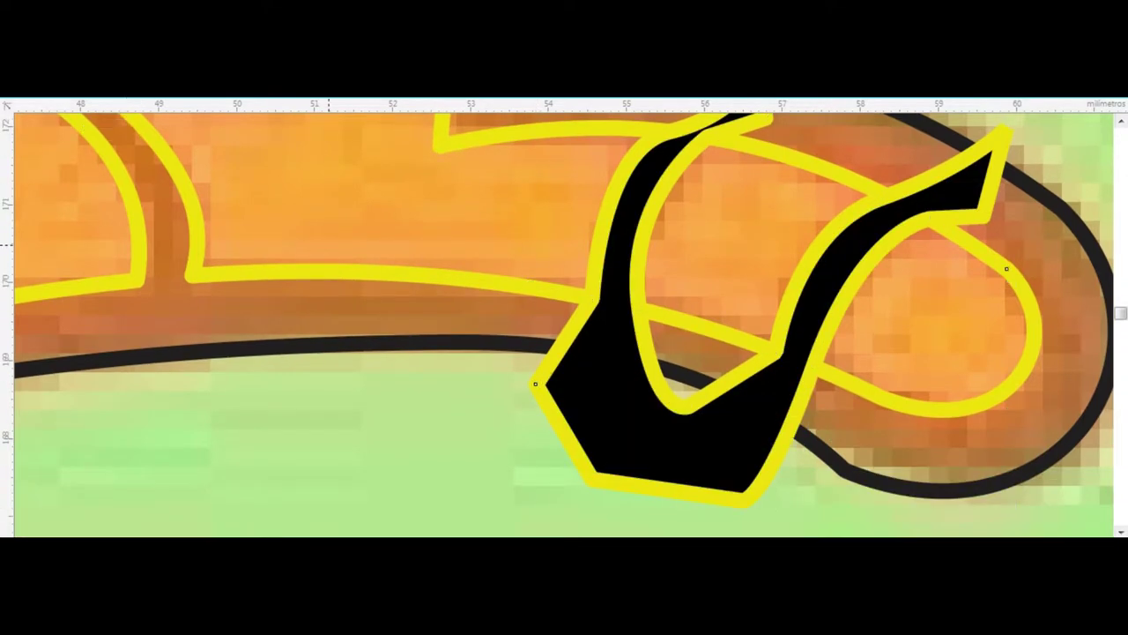
pyautogui.scroll(-1, 564, 317)
# - Start a pen path across the right foot's first toe, curving above and below the outline
pyautogui.scroll(-1, 564, 317)
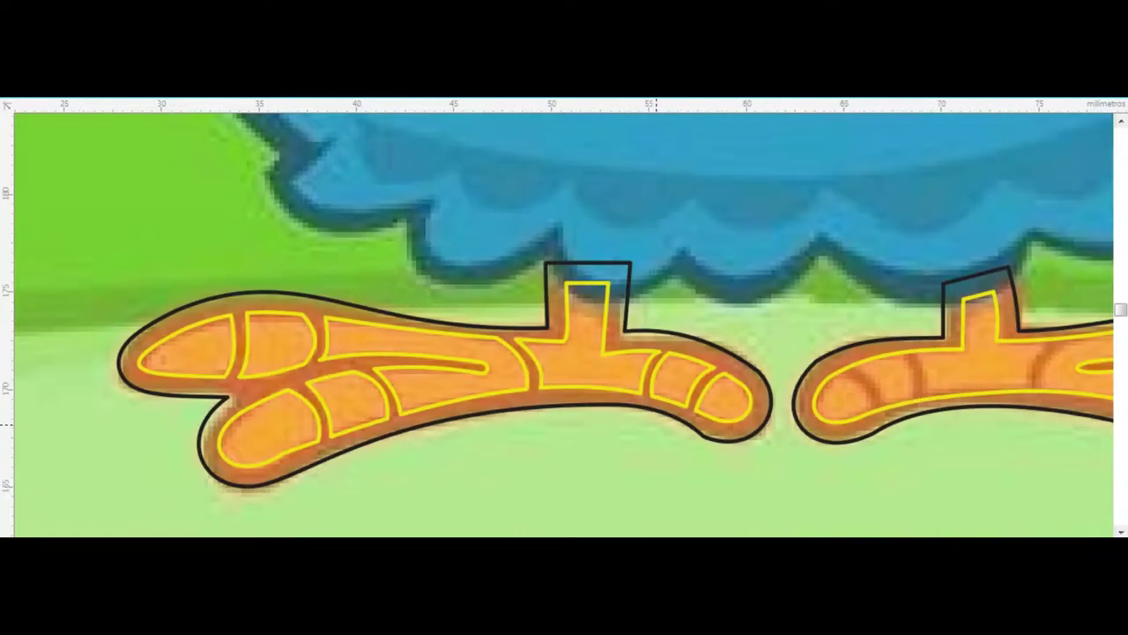
pyautogui.scroll(-3, 564, 317)
pyautogui.scroll(3, 846, 370)
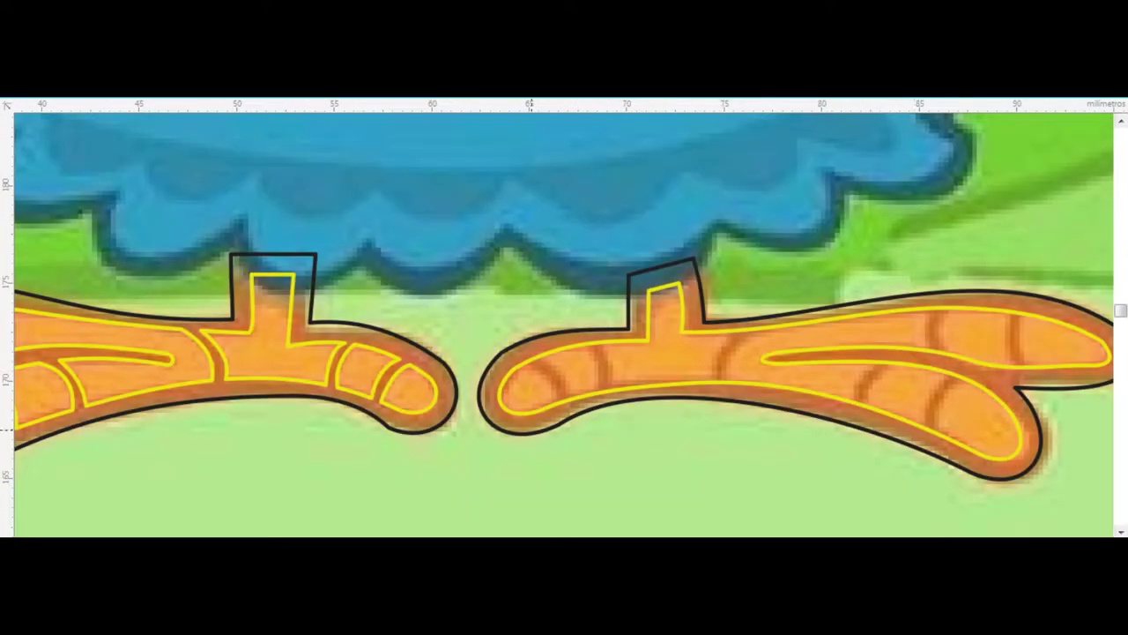
pyautogui.scroll(1, 530, 430)
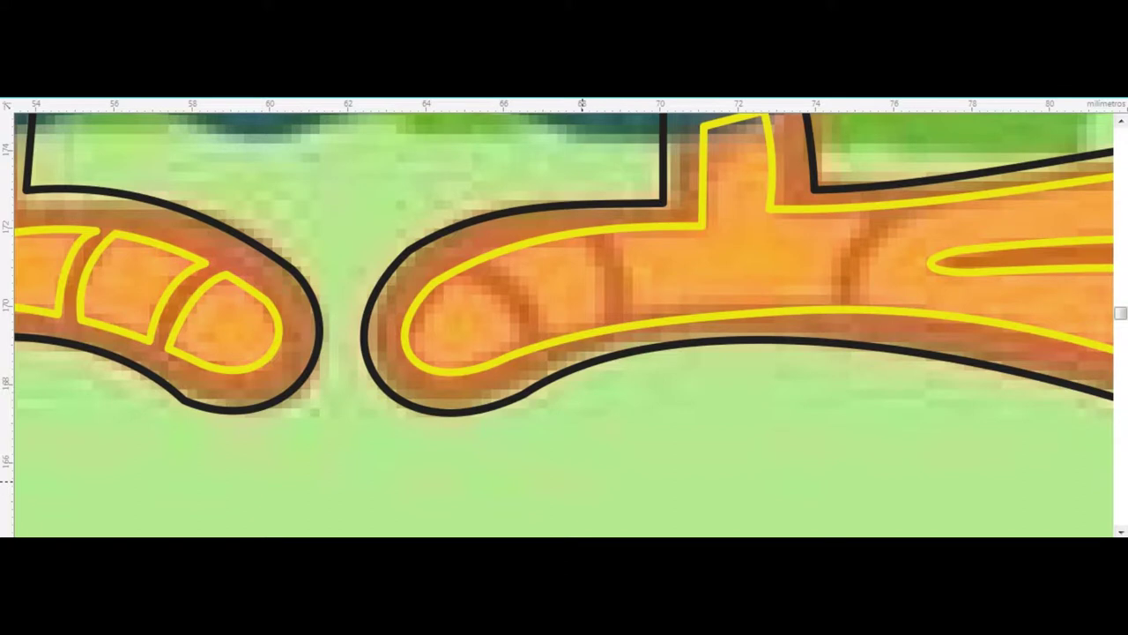
pyautogui.click(522, 350)
pyautogui.moveTo(458, 266); pyautogui.dragTo(492, 254)
pyautogui.click(491, 255)
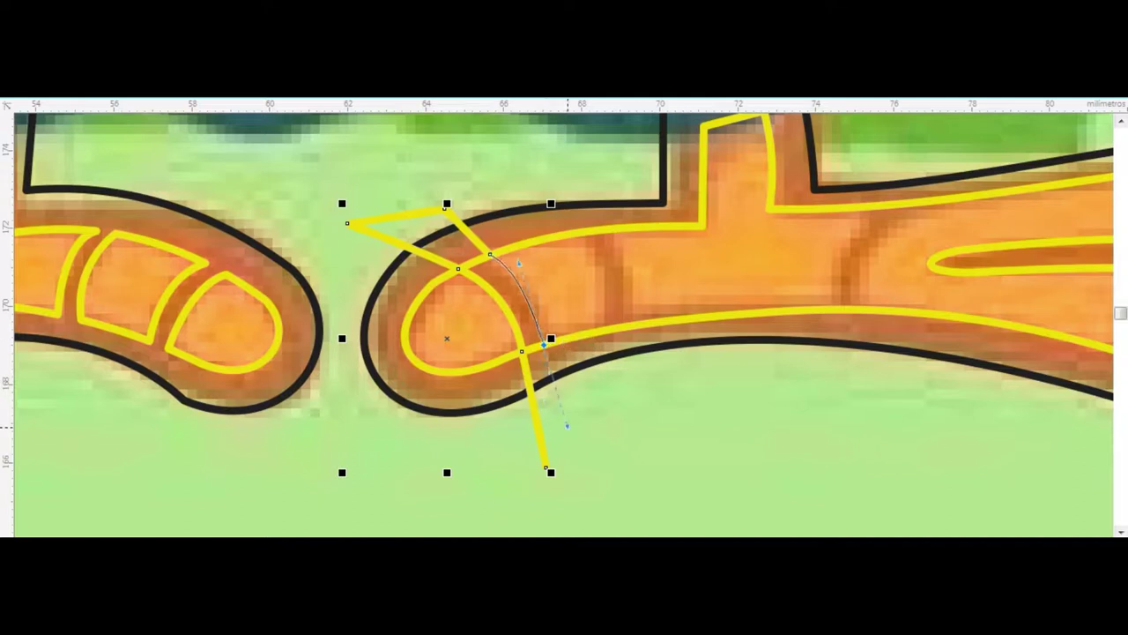
pyautogui.moveTo(552, 421); pyautogui.dragTo(552, 421)
pyautogui.click(600, 446)
pyautogui.click(608, 416)
pyautogui.click(600, 330)
pyautogui.moveTo(588, 231); pyautogui.dragTo(549, 221)
# - Add a narrow loop above the foot, dip below it, then spike up past the upper toe
pyautogui.click(547, 161)
pyautogui.click(596, 163)
pyautogui.click(612, 228)
pyautogui.moveTo(636, 324); pyautogui.dragTo(633, 335)
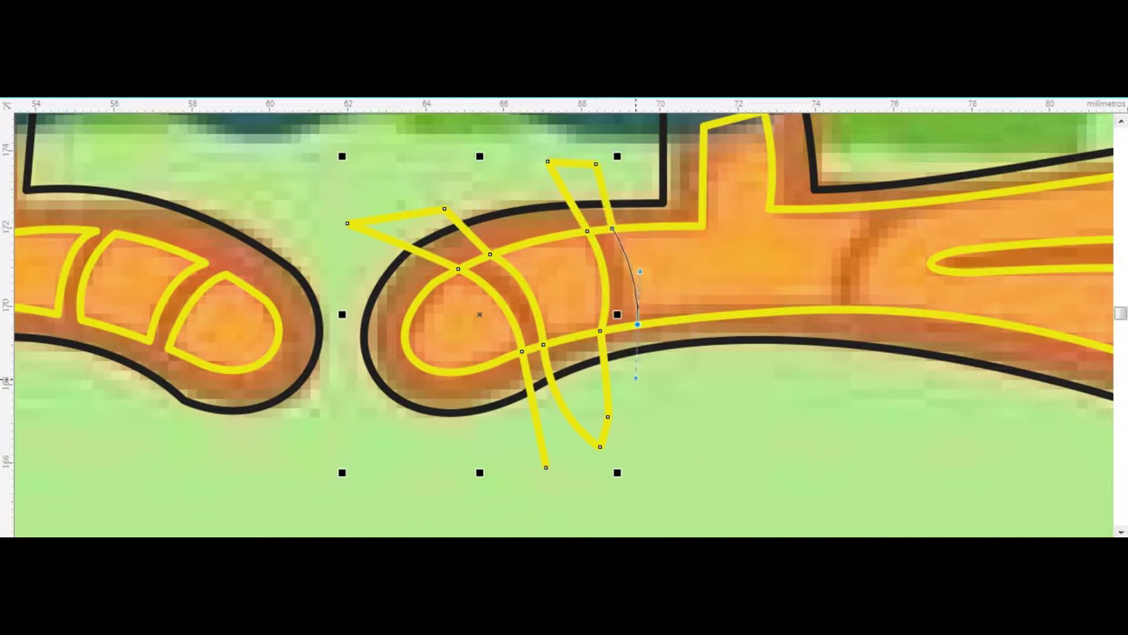
pyautogui.click(666, 410)
pyautogui.click(680, 452)
pyautogui.click(831, 313)
pyautogui.moveTo(867, 205); pyautogui.dragTo(908, 192)
pyautogui.click(985, 134)
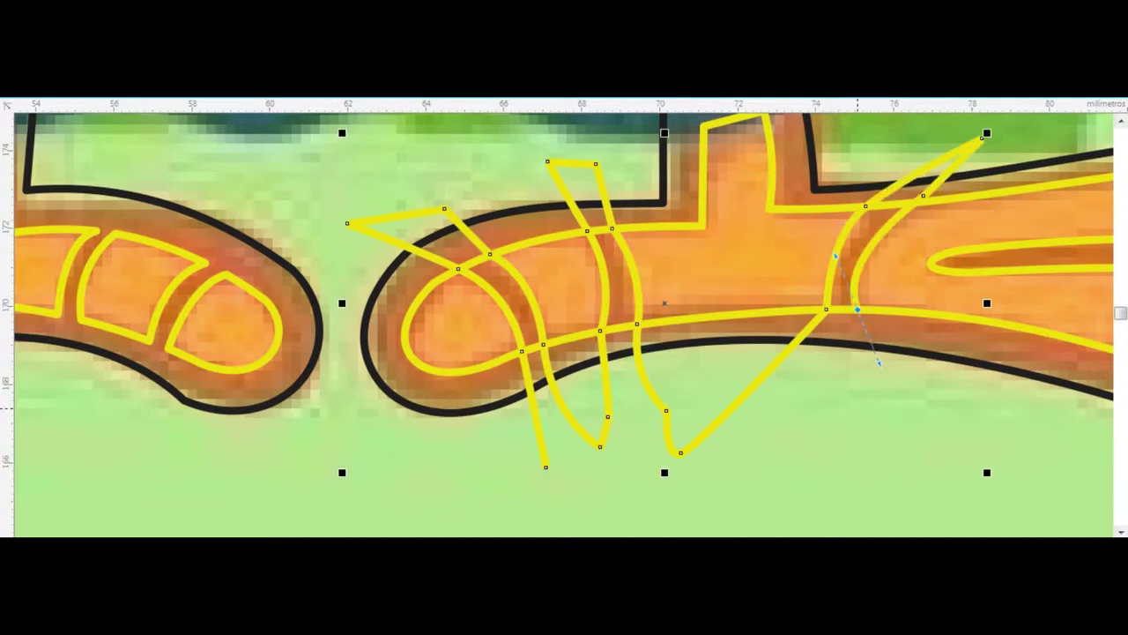
# - Bend the path into the inner toe outline and loop it to divide the lower toe
pyautogui.scroll(-3, 852, 397)
pyautogui.scroll(3, 852, 399)
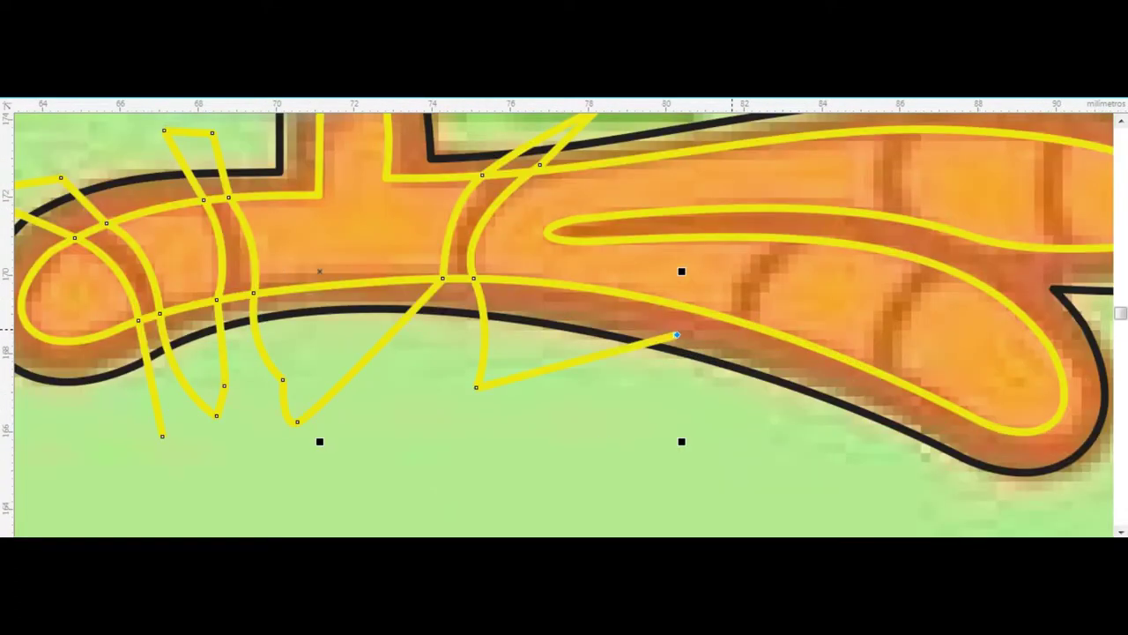
pyautogui.moveTo(774, 238); pyautogui.dragTo(815, 225)
pyautogui.click(831, 216)
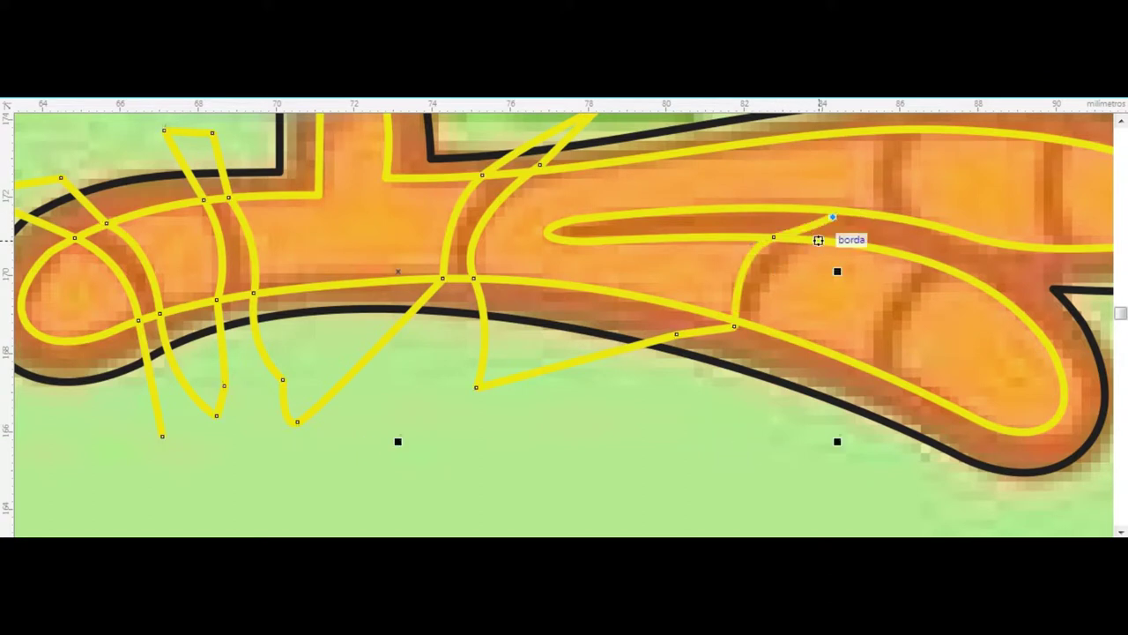
pyautogui.moveTo(757, 326); pyautogui.dragTo(771, 363)
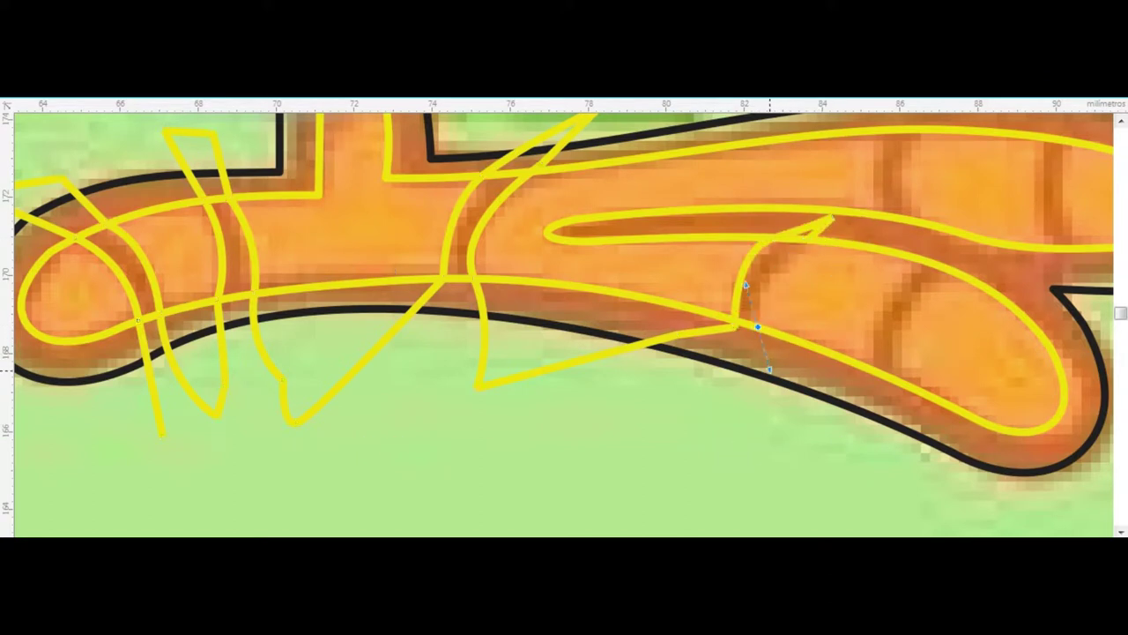
pyautogui.click(780, 381)
pyautogui.click(865, 367)
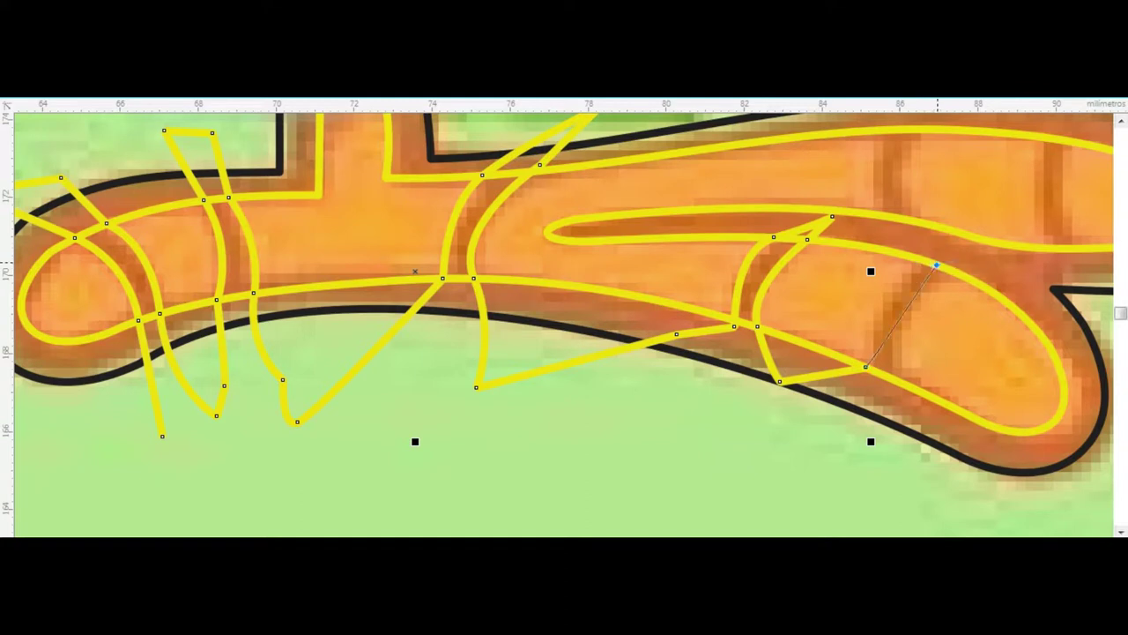
pyautogui.click(935, 264)
pyautogui.click(1003, 264)
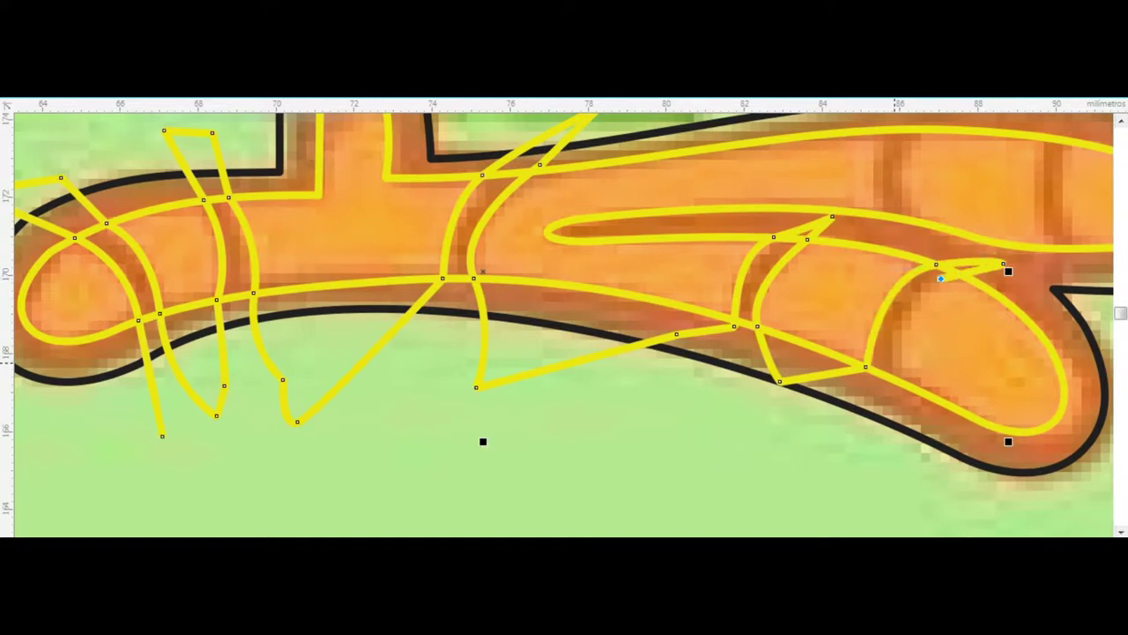
pyautogui.hotkey('ctrl', 'z')
pyautogui.click(872, 214)
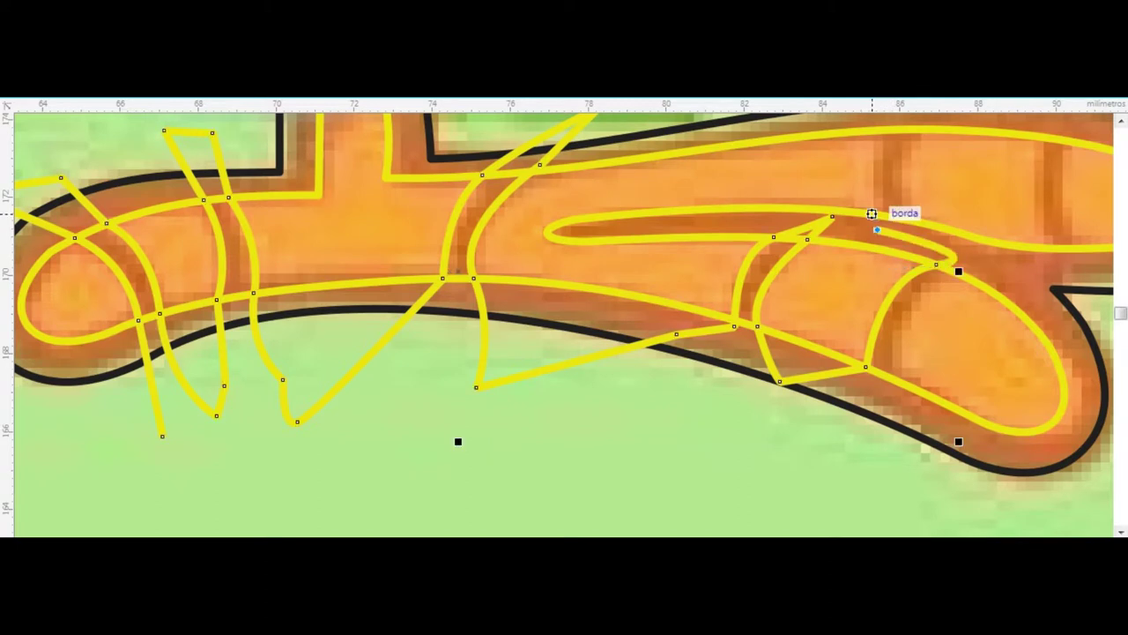
# - Add spikes above the upper toe and toe tip, then curve back along the lower toe
pyautogui.scroll(2, 872, 214)
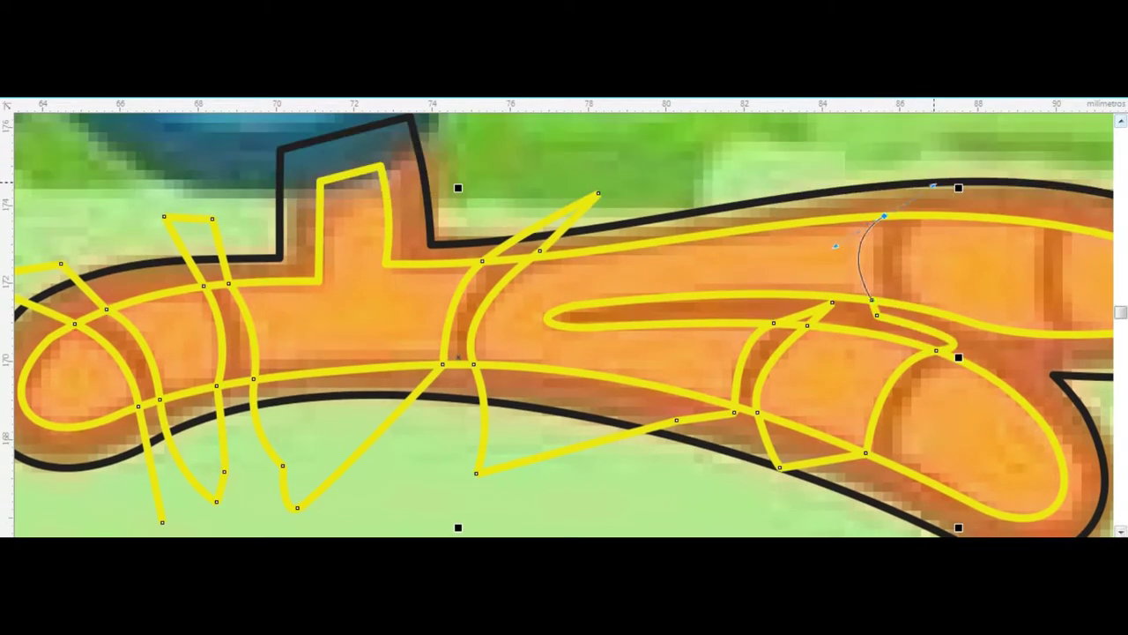
pyautogui.click(957, 154)
pyautogui.click(935, 214)
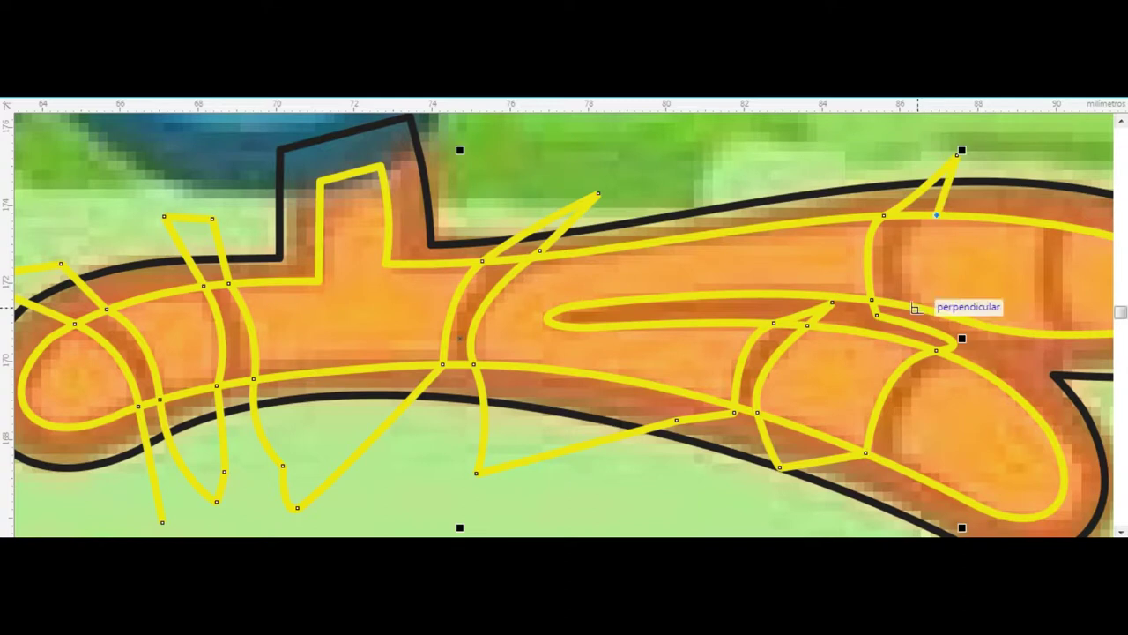
pyautogui.click(917, 308)
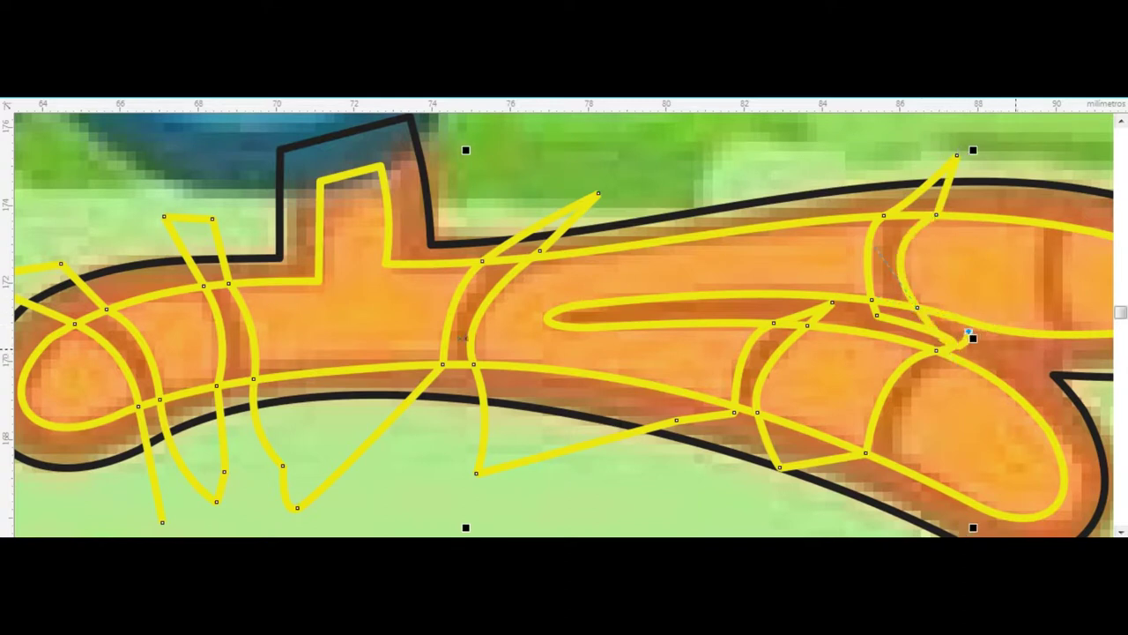
pyautogui.click(1042, 333)
pyautogui.click(1041, 222)
pyautogui.click(1062, 157)
pyautogui.moveTo(1078, 335); pyautogui.dragTo(954, 440)
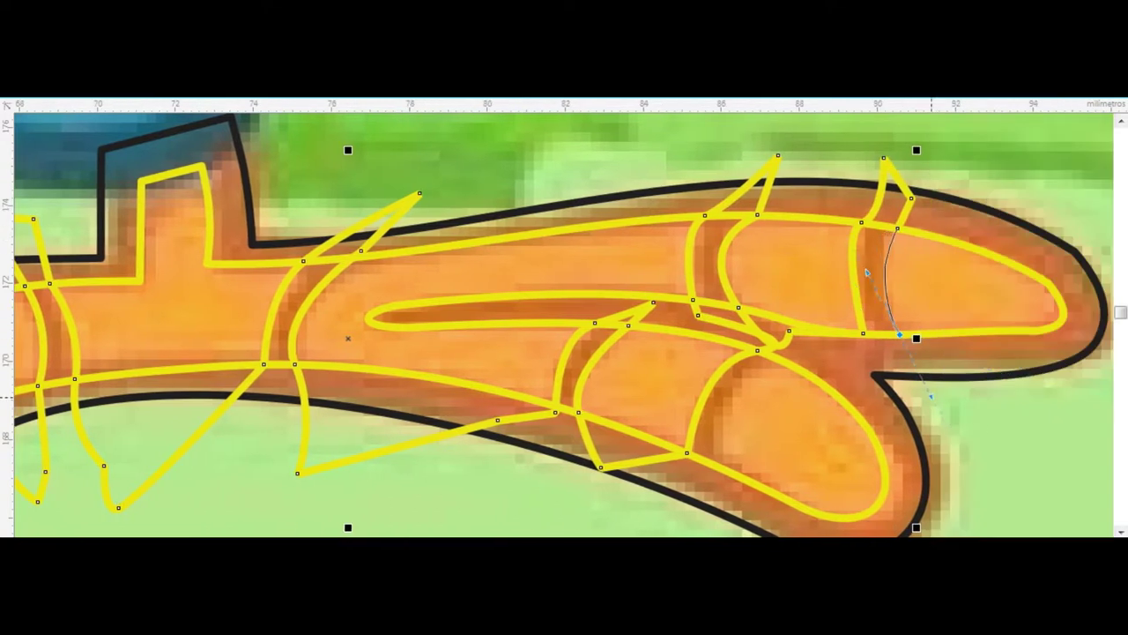
pyautogui.click(846, 371)
pyautogui.click(787, 363)
pyautogui.moveTo(709, 462); pyautogui.dragTo(705, 442)
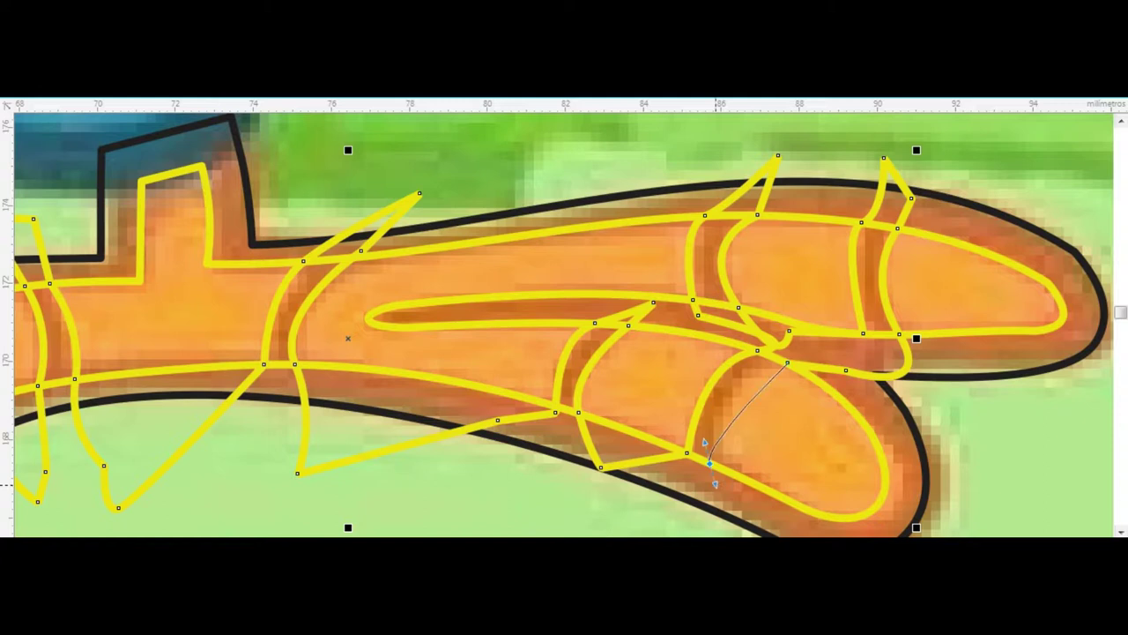
pyautogui.moveTo(715, 483); pyautogui.dragTo(721, 409)
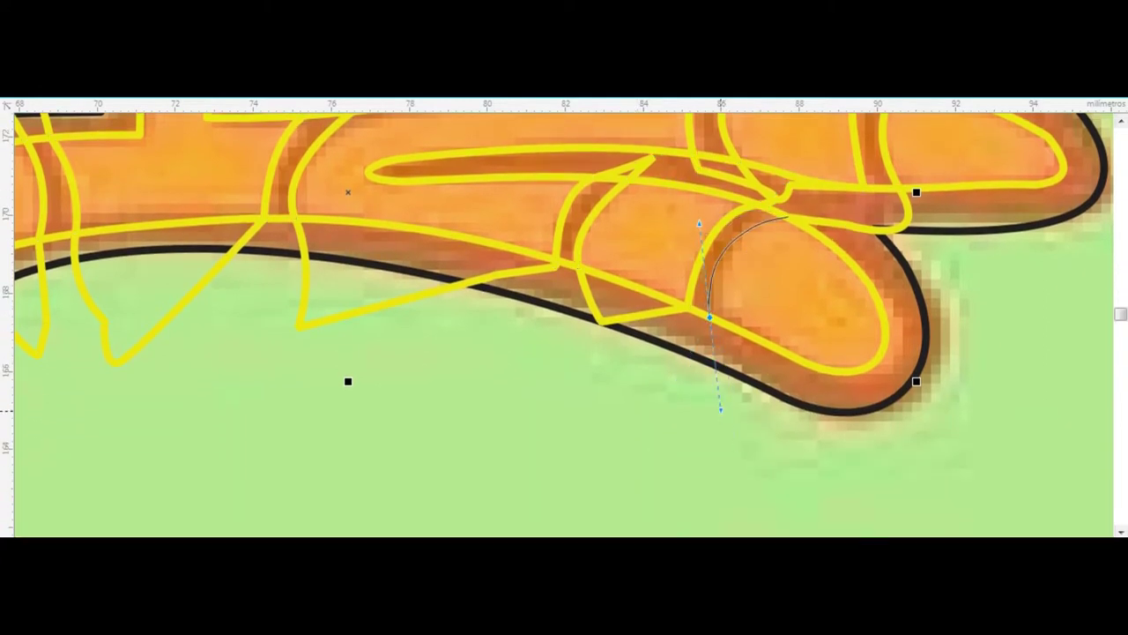
# - Close the path and delete the black helper shape, leaving the right foot's toes split
pyautogui.scroll(-2, 541, 415)
pyautogui.scroll(2, 339, 350)
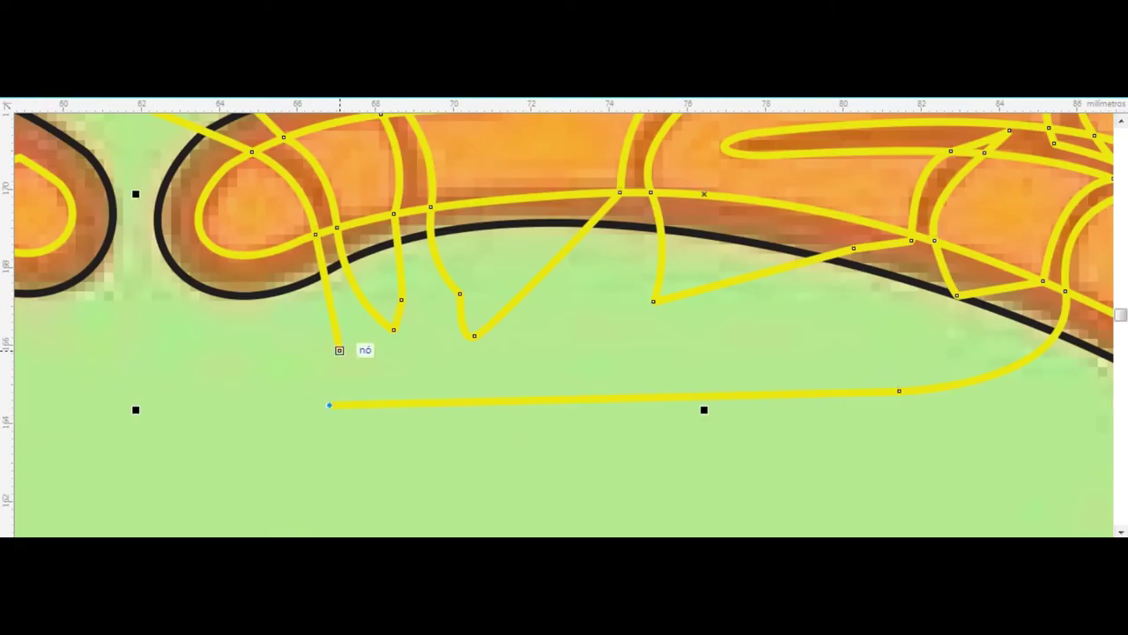
pyautogui.click(340, 350)
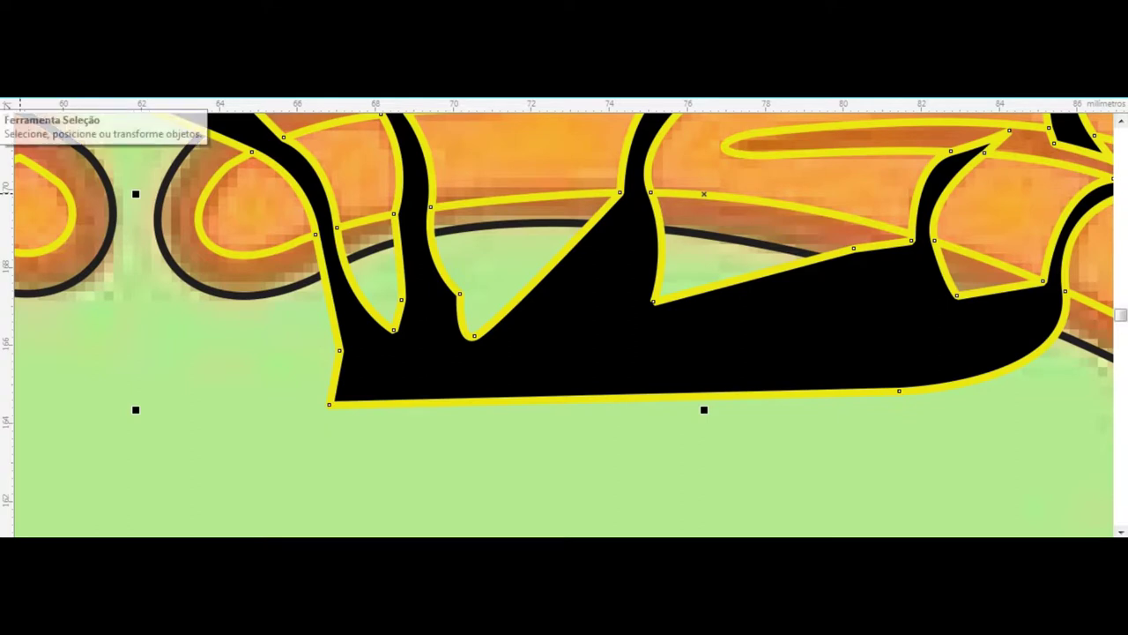
pyautogui.press('space')
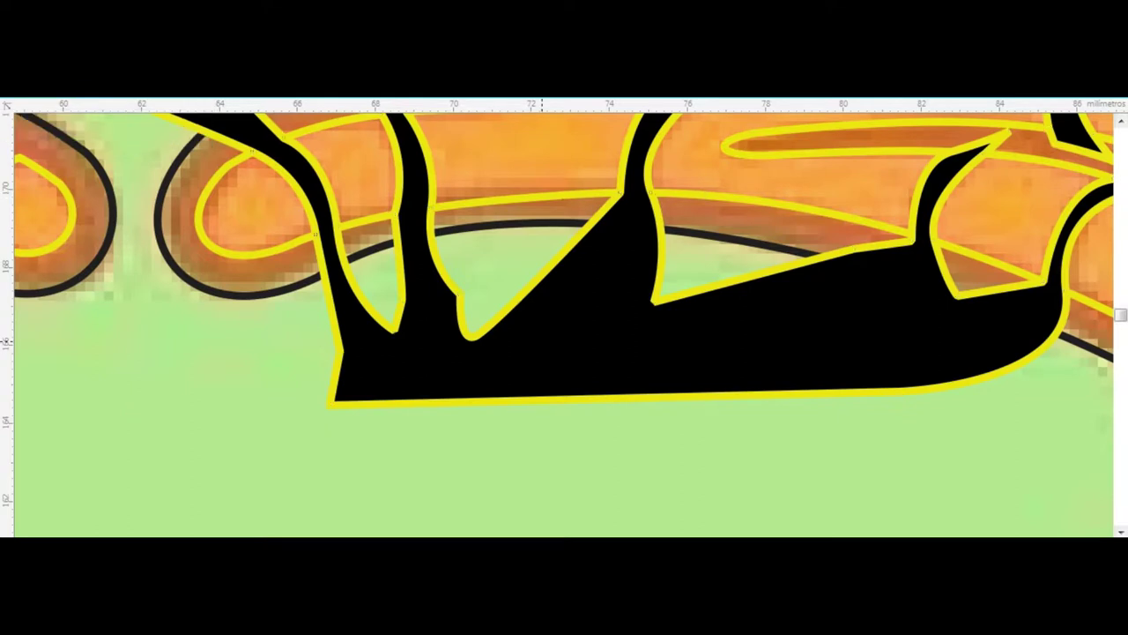
pyautogui.press('Delete')
pyautogui.scroll(-3, 379, 306)
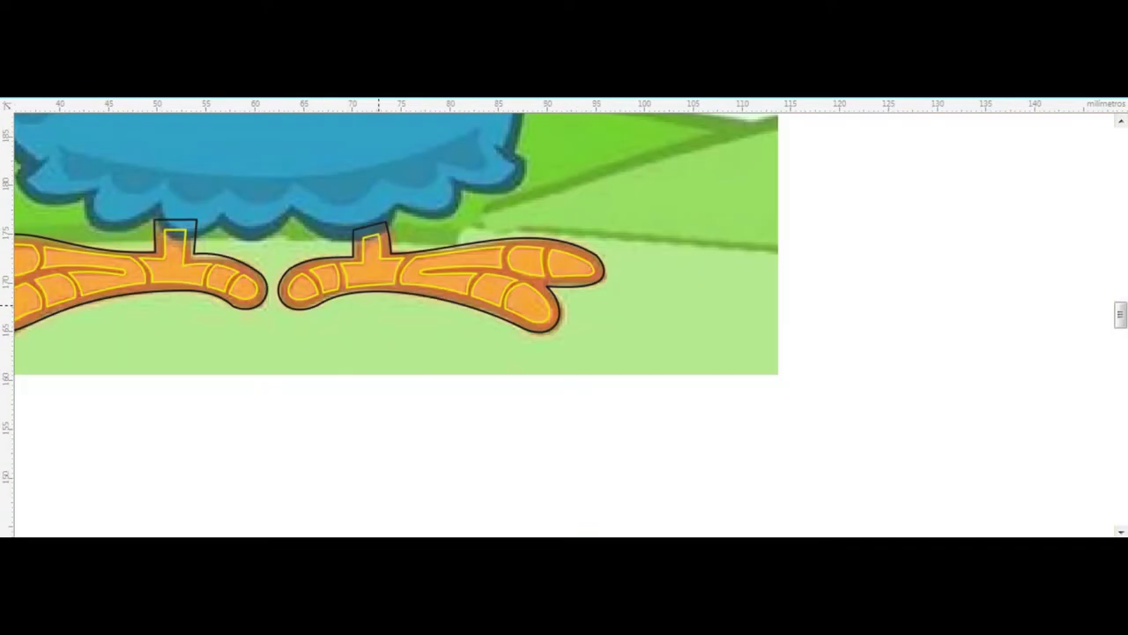
pyautogui.scroll(-3, 392, 280)
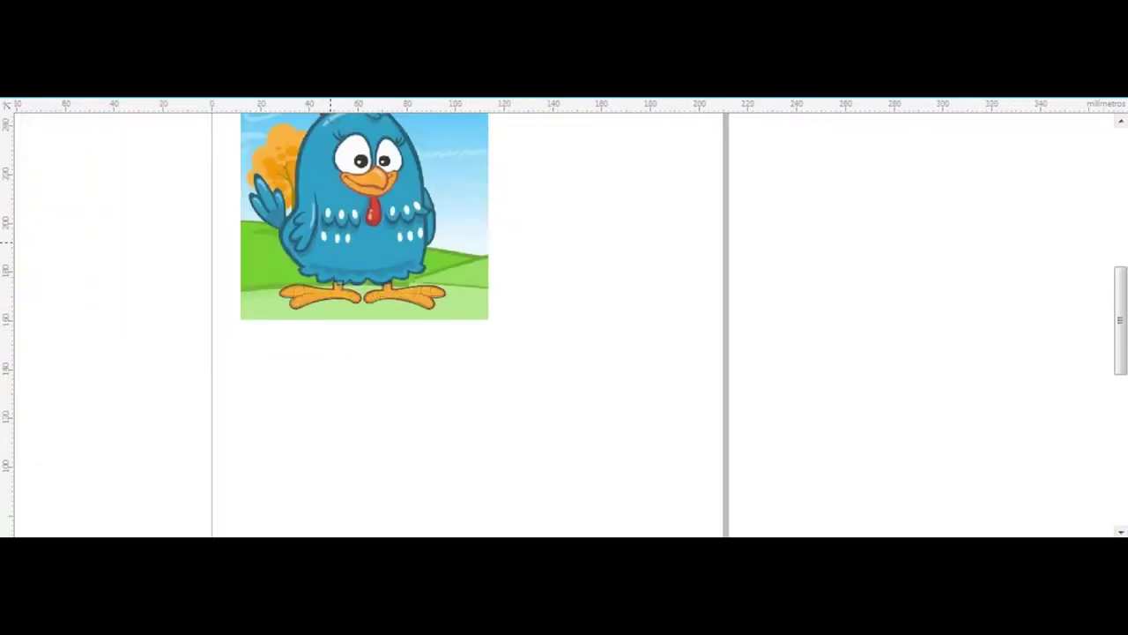
pyautogui.scroll(3, 331, 250)
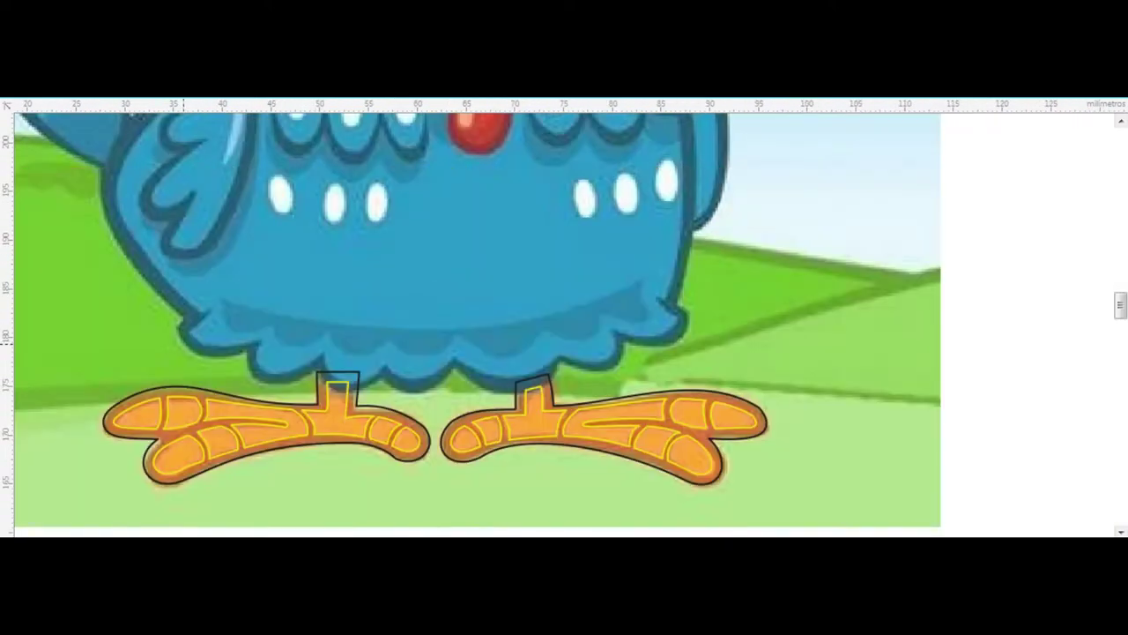
# - Place polyline points along the belly's lower edge out to its right side
pyautogui.scroll(2, 213, 338)
pyautogui.click(170, 325)
pyautogui.click(309, 337)
pyautogui.click(429, 368)
pyautogui.click(558, 388)
pyautogui.click(701, 376)
pyautogui.click(906, 370)
pyautogui.scroll(-3, 669, 377)
pyautogui.scroll(3, 823, 341)
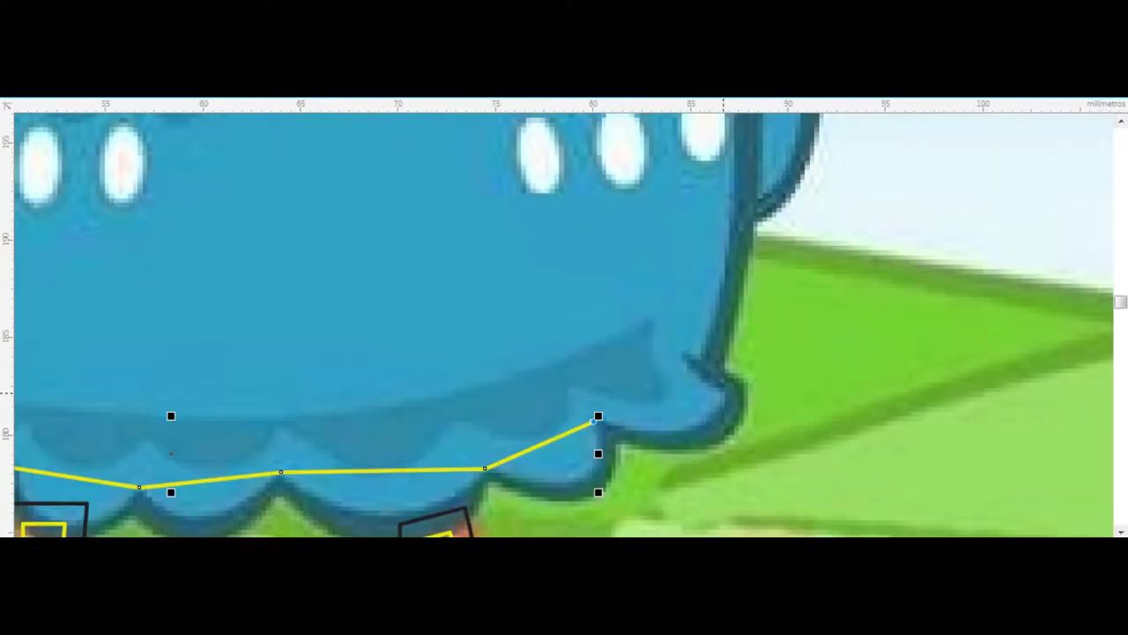
# - Add a vertex at the belly's right edge and close the outline at the head top
pyautogui.click(725, 390)
pyautogui.scroll(-3, 685, 355)
pyautogui.scroll(3, 692, 507)
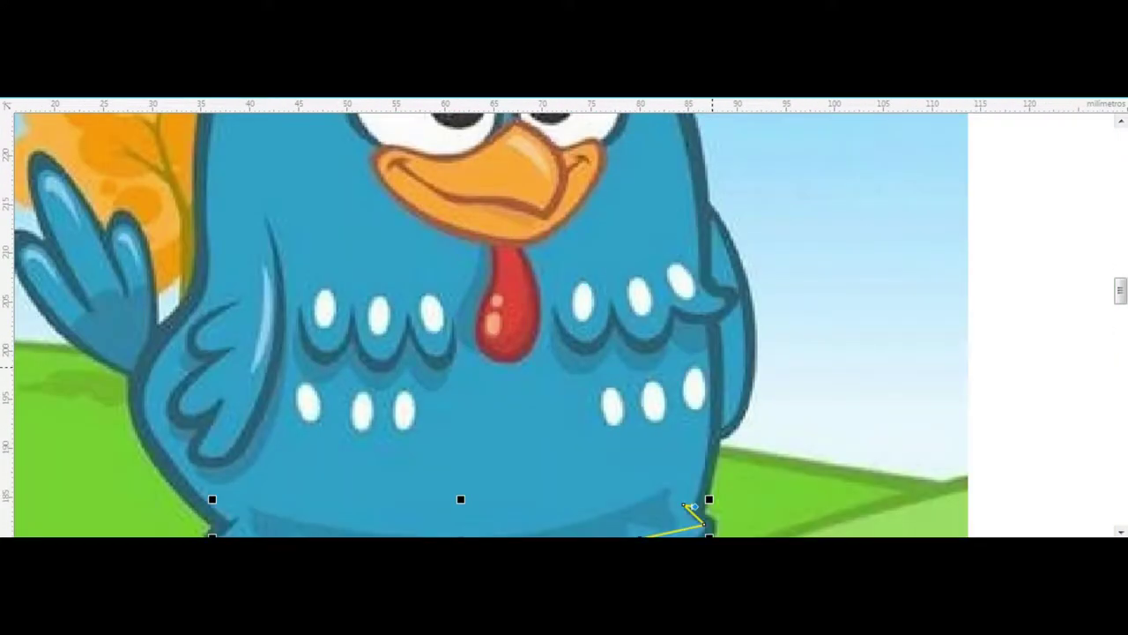
pyautogui.scroll(-3, 692, 507)
pyautogui.scroll(3, 605, 232)
pyautogui.scroll(2, 605, 232)
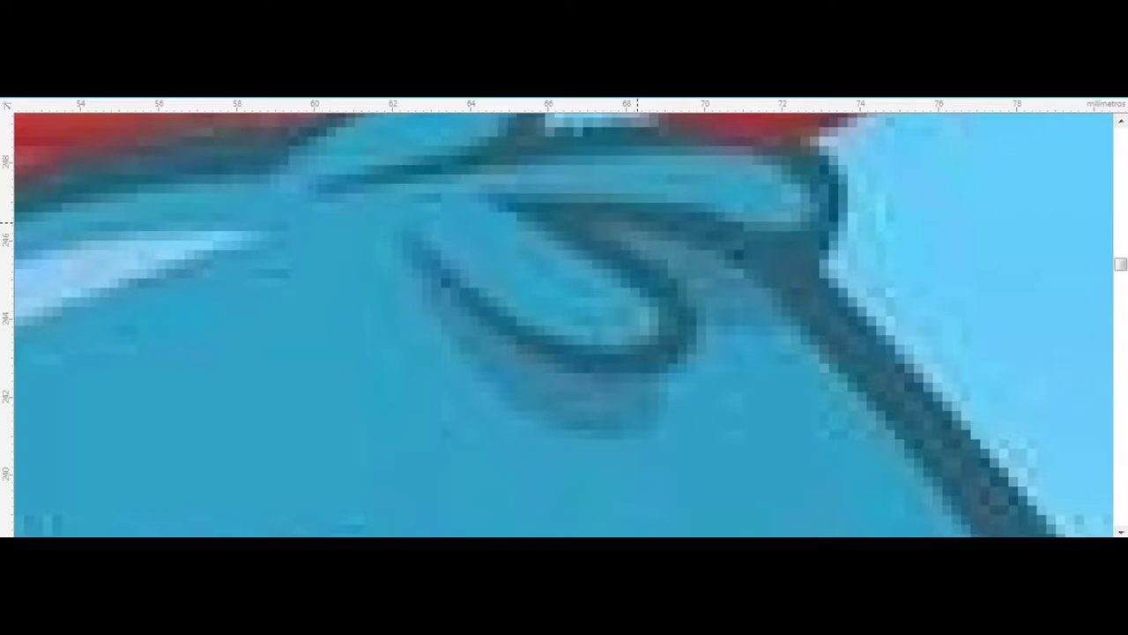
pyautogui.scroll(-3, 642, 223)
pyautogui.scroll(2, 636, 224)
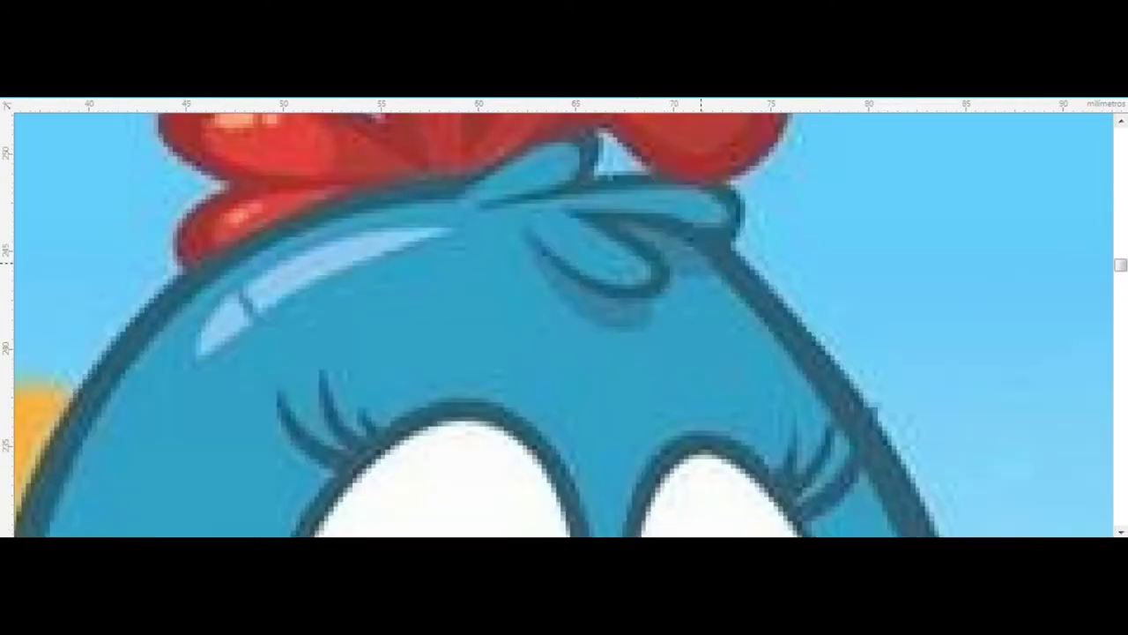
pyautogui.click(710, 253)
pyautogui.scroll(-4, 447, 260)
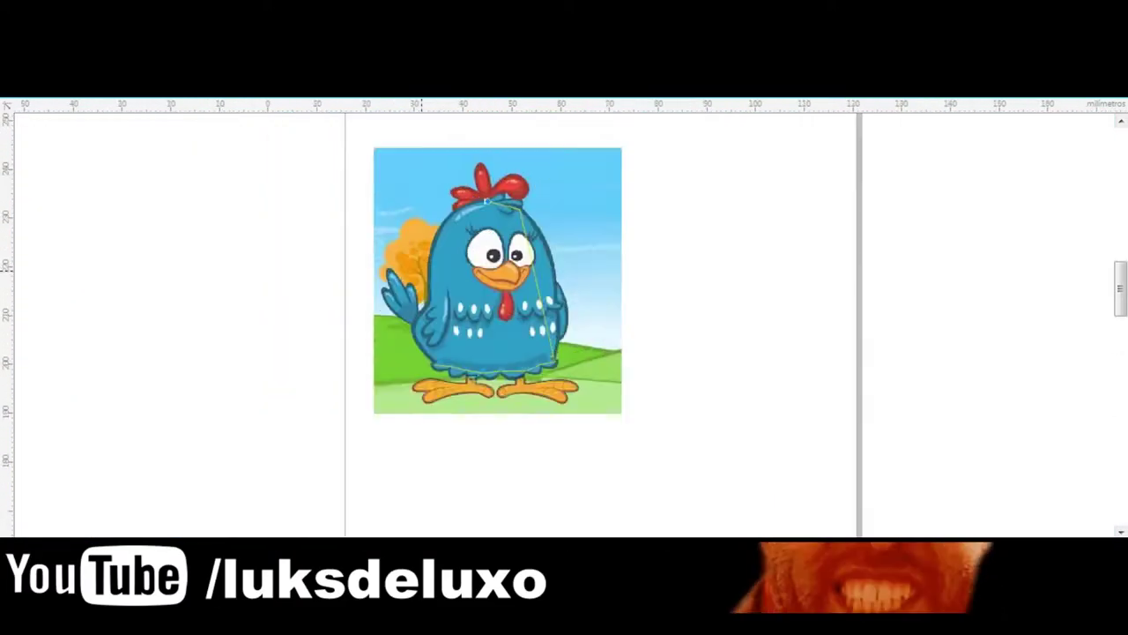
pyautogui.scroll(4, 479, 118)
pyautogui.scroll(-3, 468, 220)
pyautogui.scroll(3, 456, 330)
pyautogui.scroll(-1, 439, 259)
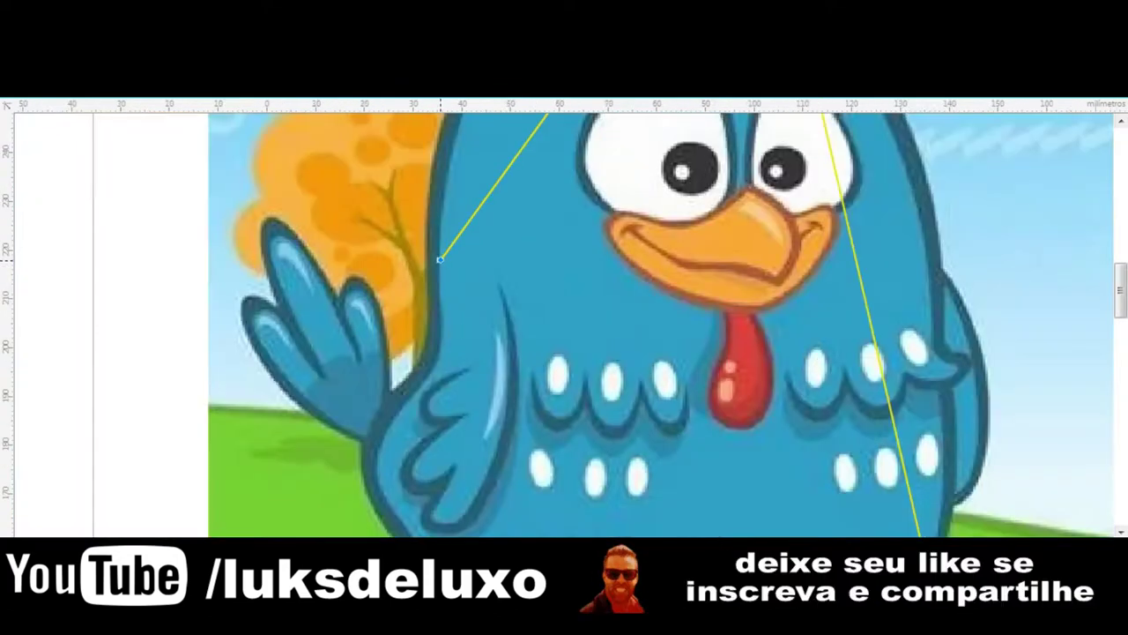
pyautogui.scroll(2, 564, 493)
pyautogui.scroll(4, 654, 443)
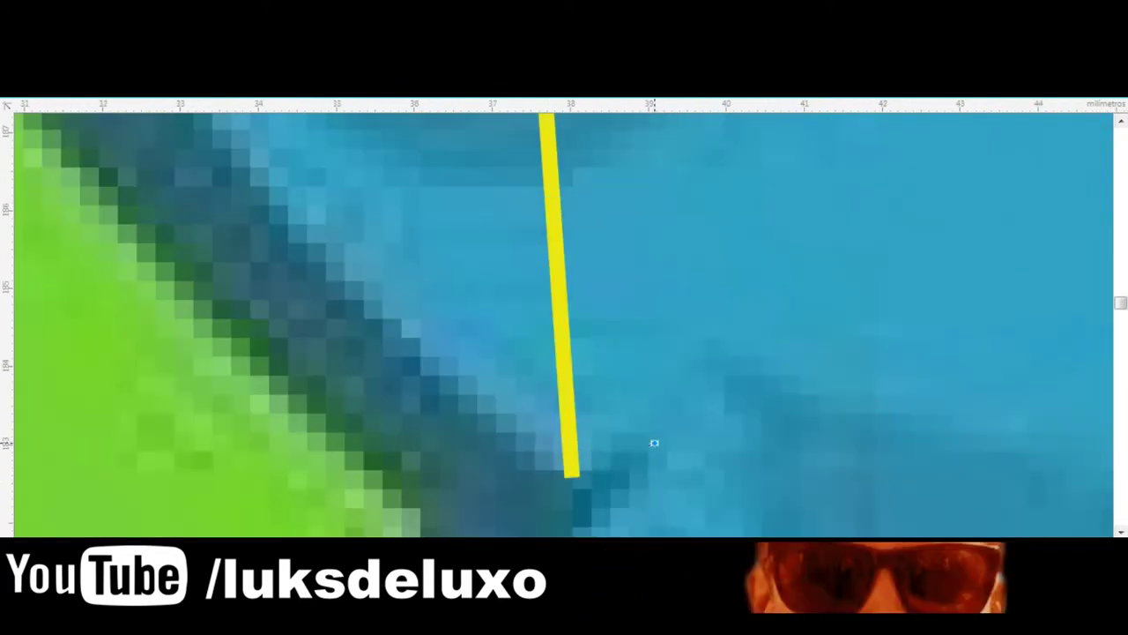
pyautogui.scroll(-3, 643, 467)
pyautogui.click(635, 486)
pyautogui.scroll(-2, 634, 485)
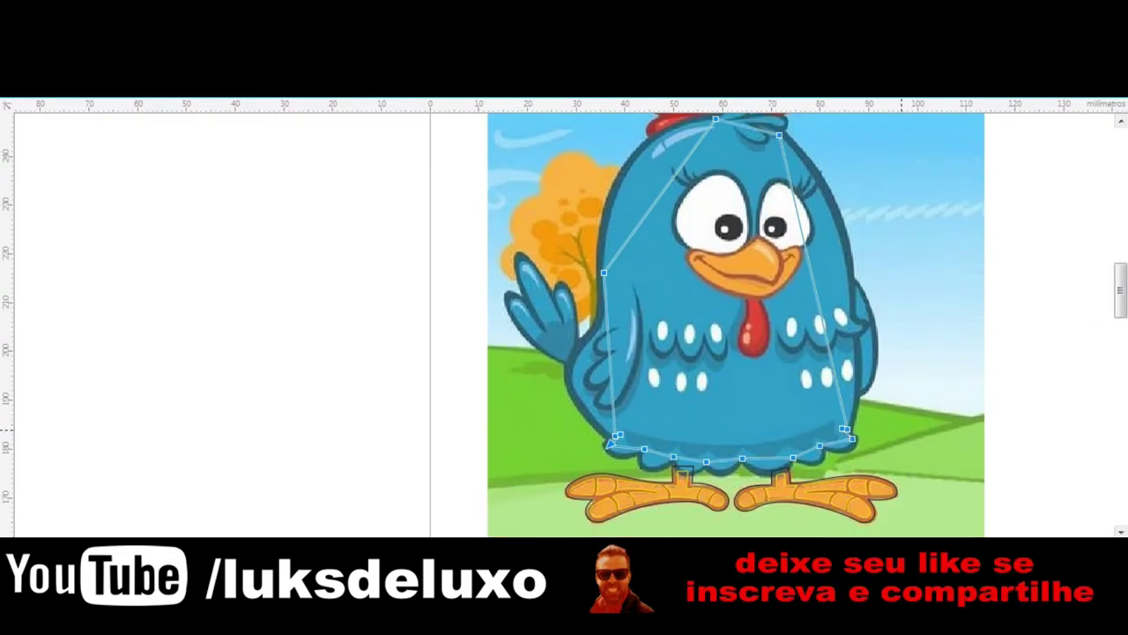
pyautogui.scroll(1, 842, 375)
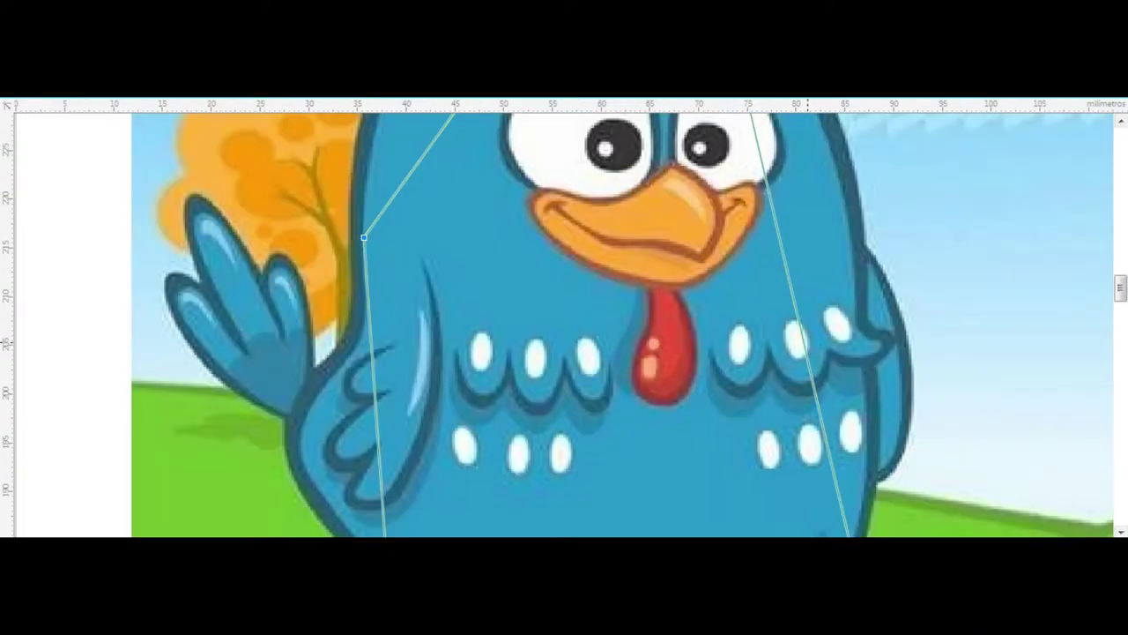
# - Bend the body trace's straight right-side segment and nodes into a curve hugging the chick's edge
pyautogui.moveTo(803, 342); pyautogui.dragTo(859, 331)
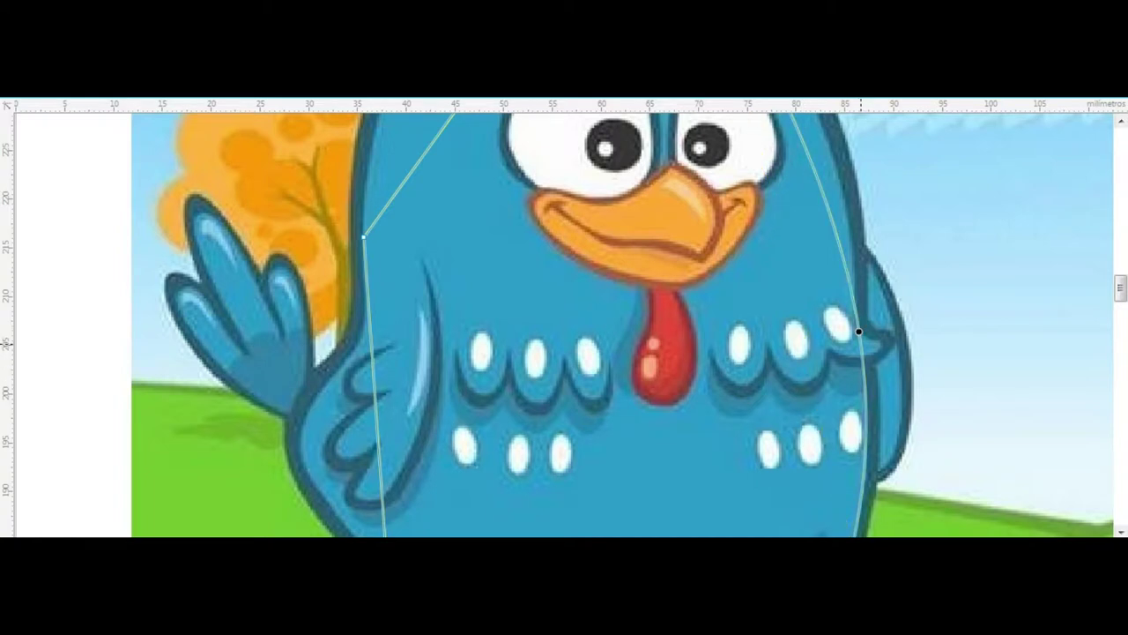
pyautogui.scroll(3, 836, 328)
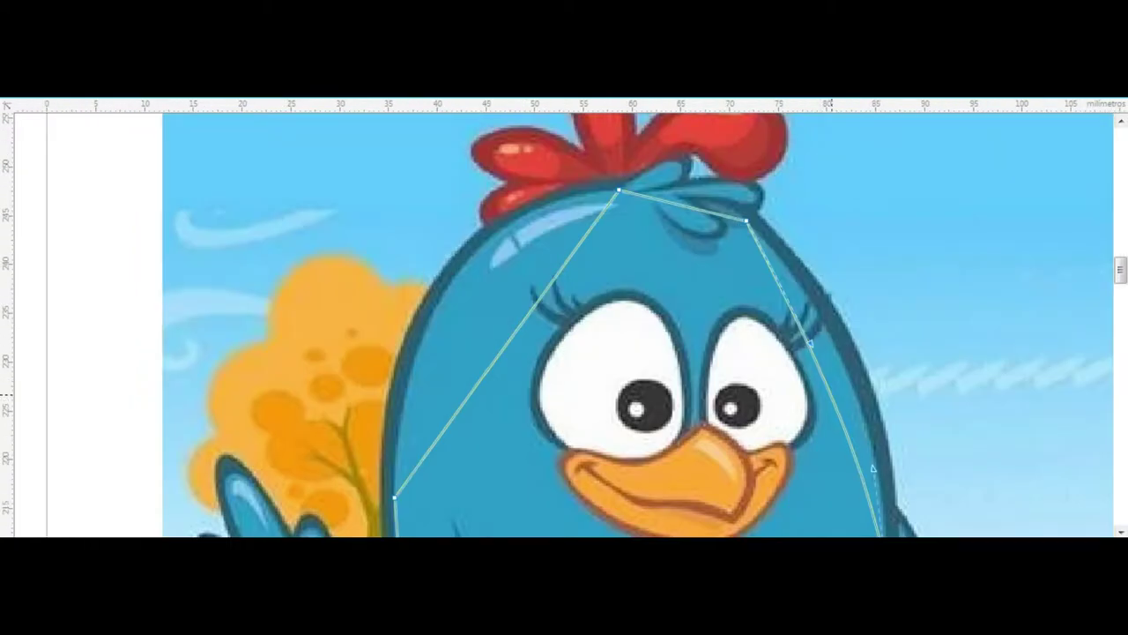
pyautogui.scroll(-5, 809, 341)
pyautogui.scroll(4, 872, 440)
pyautogui.scroll(1, 895, 434)
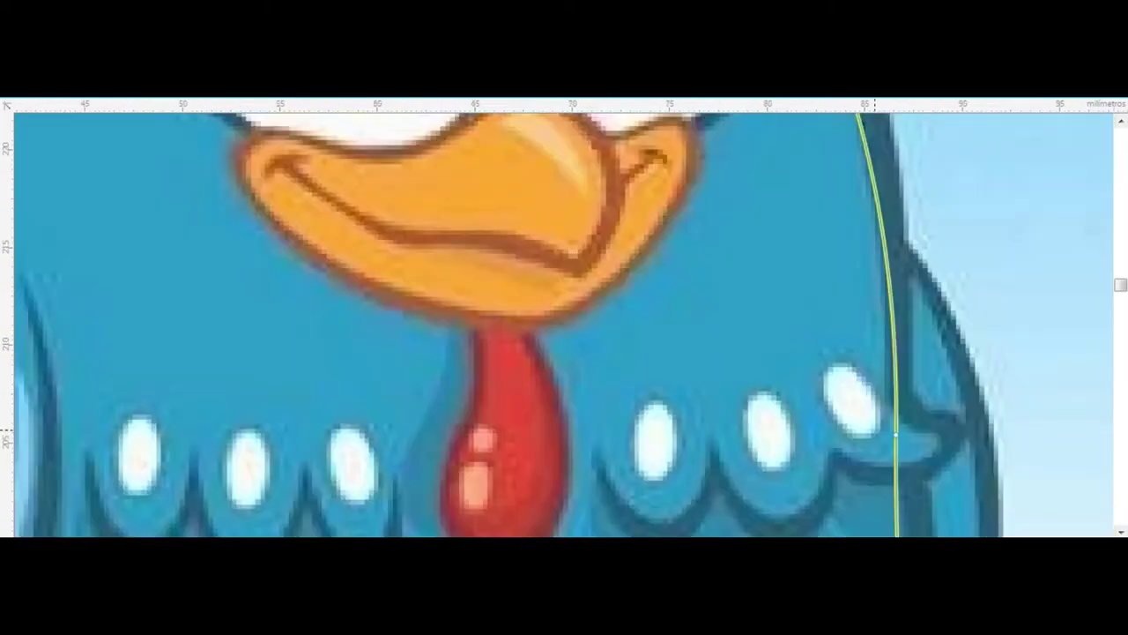
pyautogui.scroll(-2, 896, 434)
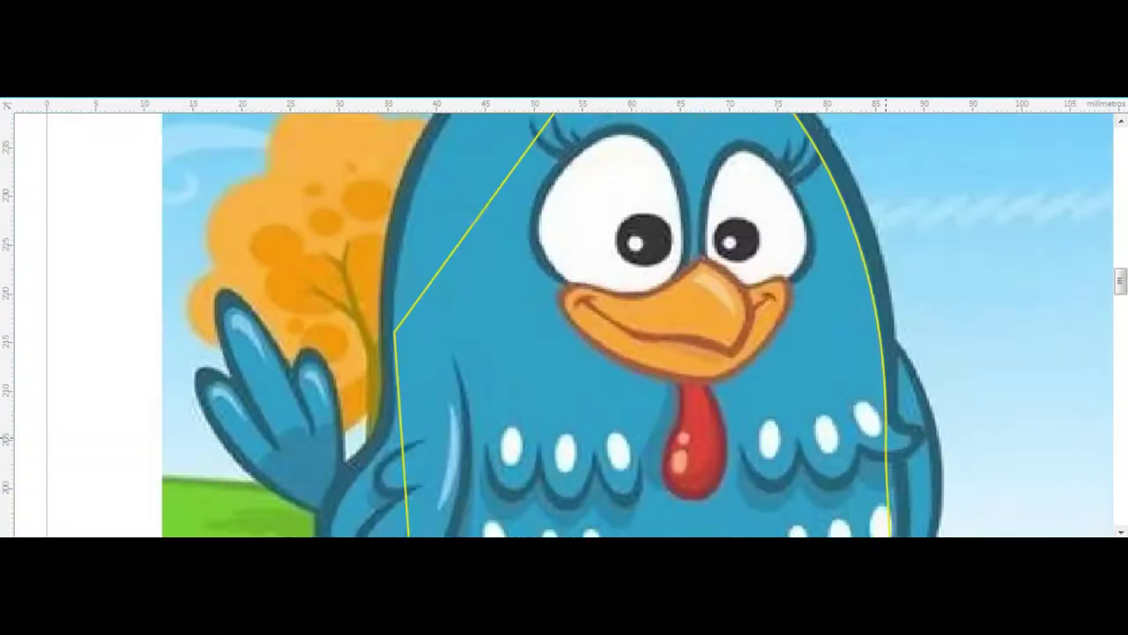
pyautogui.scroll(-2, 885, 355)
pyautogui.scroll(2, 887, 370)
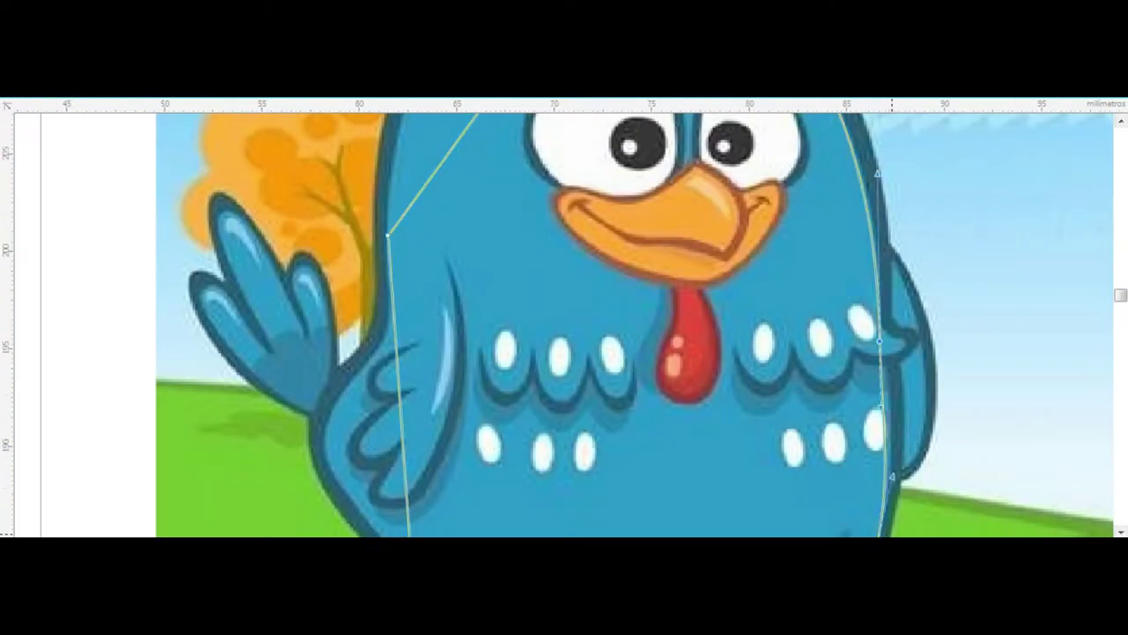
pyautogui.scroll(2, 891, 421)
pyautogui.moveTo(879, 364); pyautogui.dragTo(887, 353)
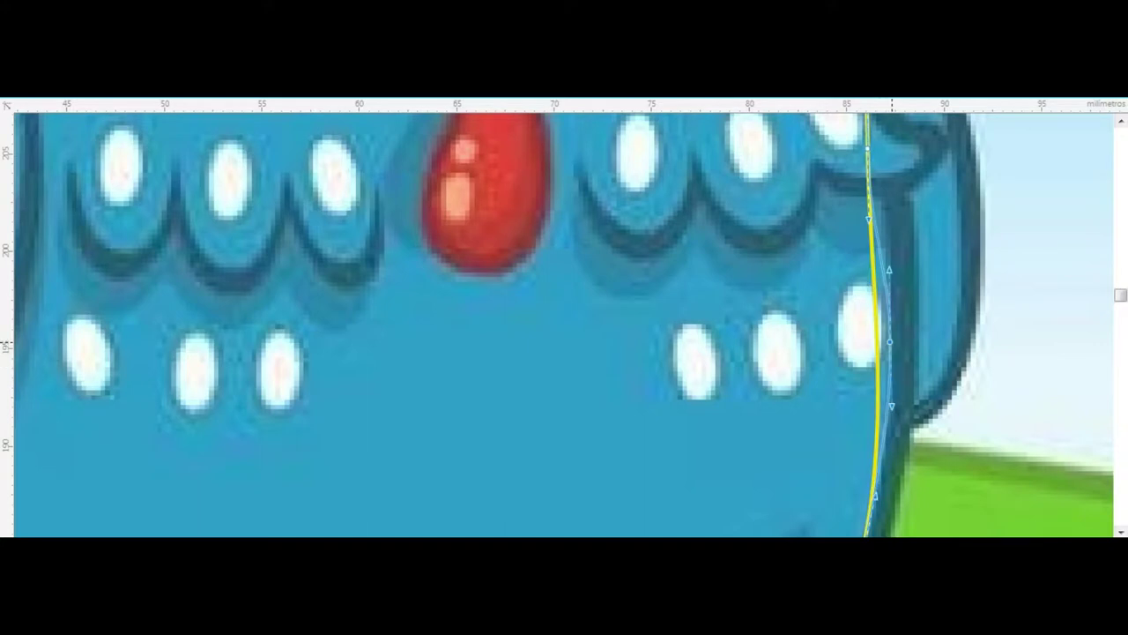
pyautogui.moveTo(868, 147); pyautogui.dragTo(875, 180)
pyautogui.scroll(-6, 875, 180)
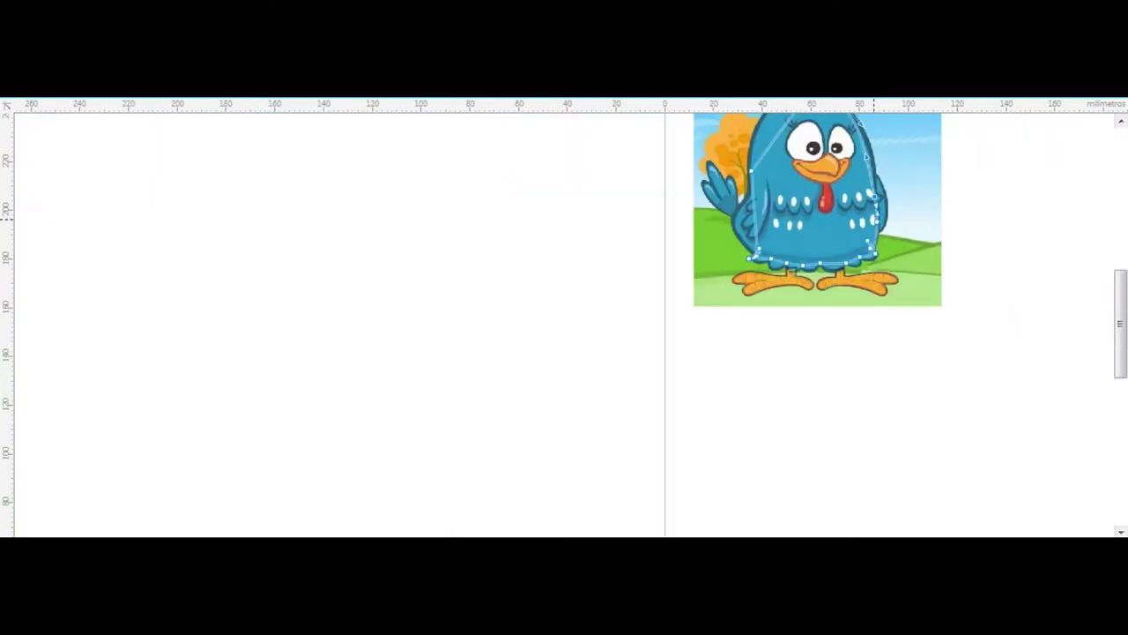
pyautogui.scroll(4, 886, 176)
pyautogui.moveTo(789, 236); pyautogui.dragTo(804, 236)
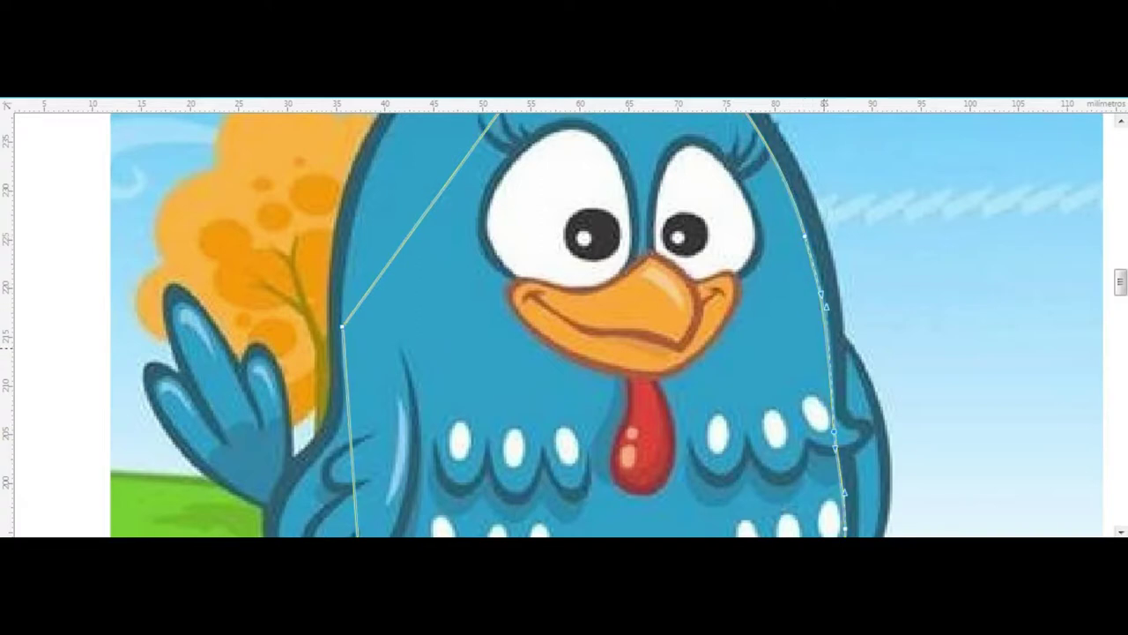
pyautogui.scroll(-6, 825, 308)
pyautogui.scroll(6, 797, 243)
pyautogui.scroll(-3, 684, 453)
pyautogui.scroll(-3, 626, 264)
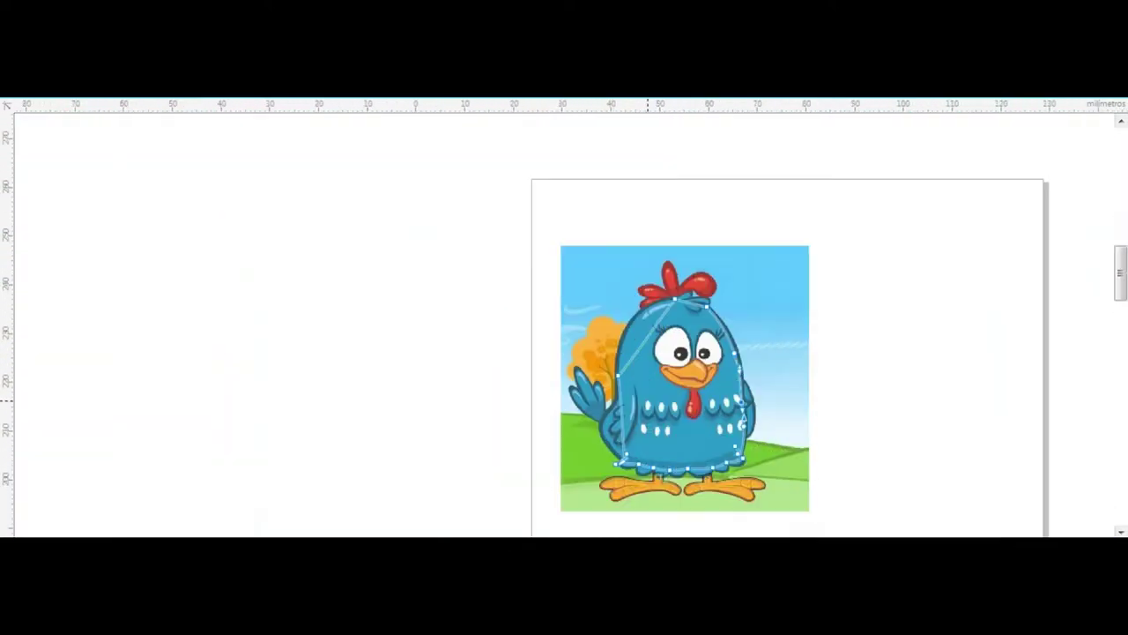
pyautogui.scroll(3, 645, 350)
# - Curve the body outline's left edge along the wing contour
pyautogui.moveTo(628, 344); pyautogui.dragTo(619, 293)
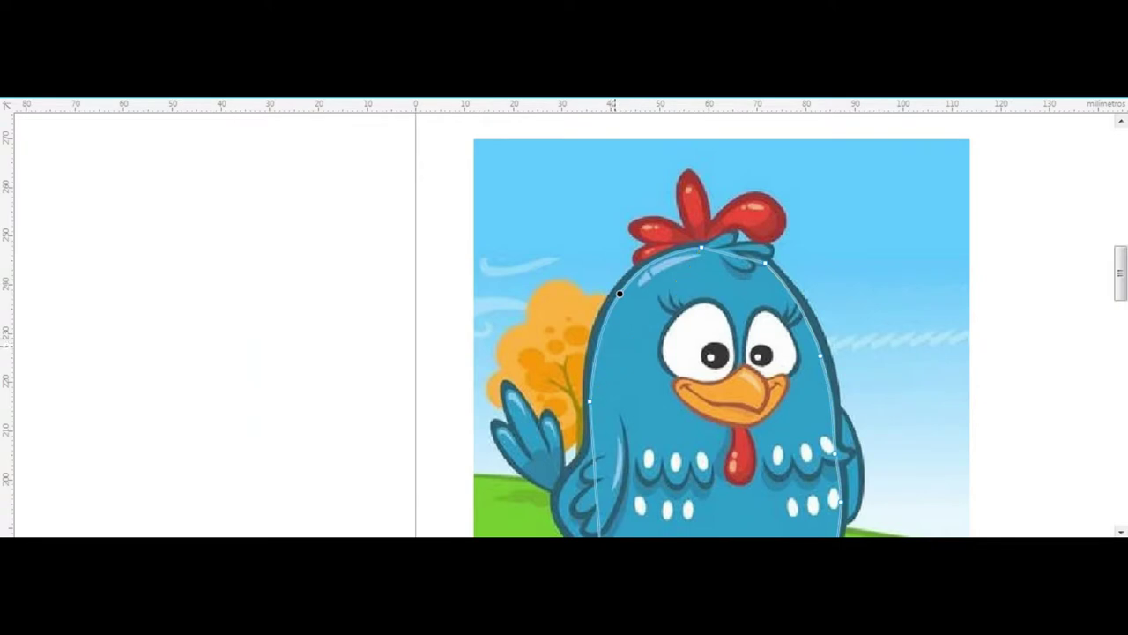
pyautogui.scroll(2, 612, 346)
pyautogui.scroll(-2, 560, 410)
pyautogui.click(552, 348)
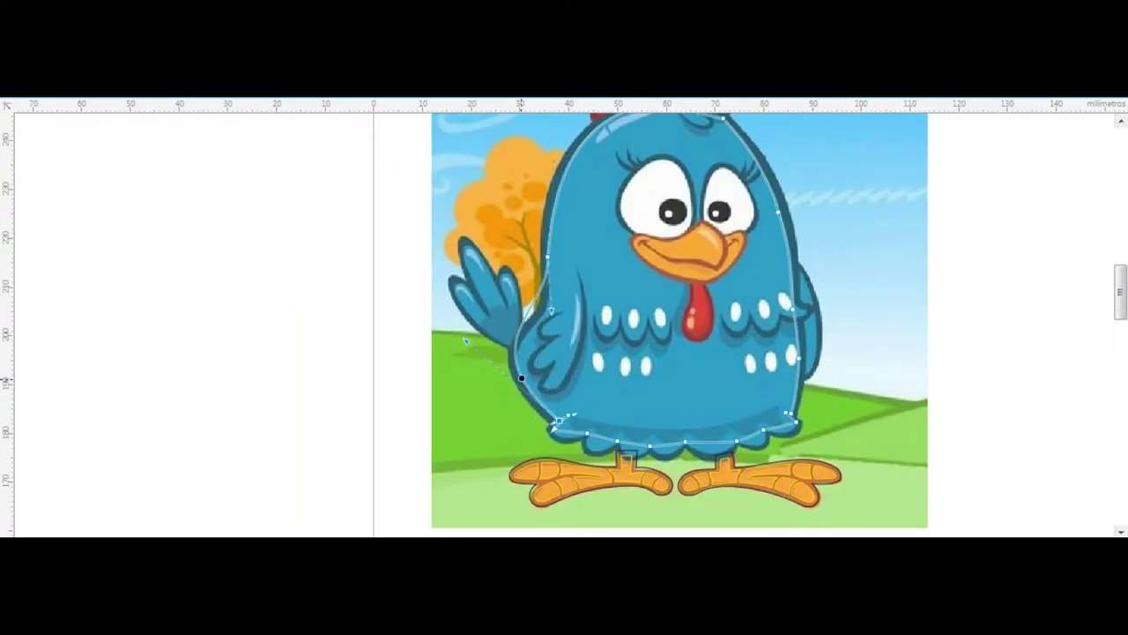
pyautogui.scroll(2, 536, 322)
pyautogui.moveTo(566, 267); pyautogui.dragTo(577, 340)
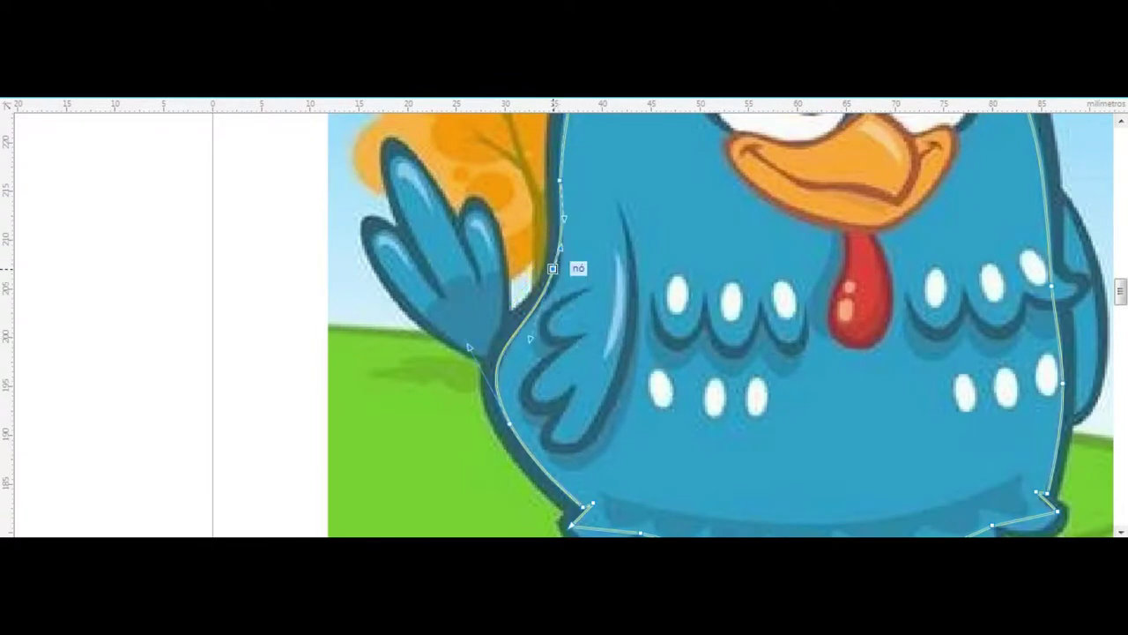
pyautogui.scroll(4, 561, 280)
pyautogui.scroll(-5, 561, 284)
pyautogui.scroll(4, 415, 318)
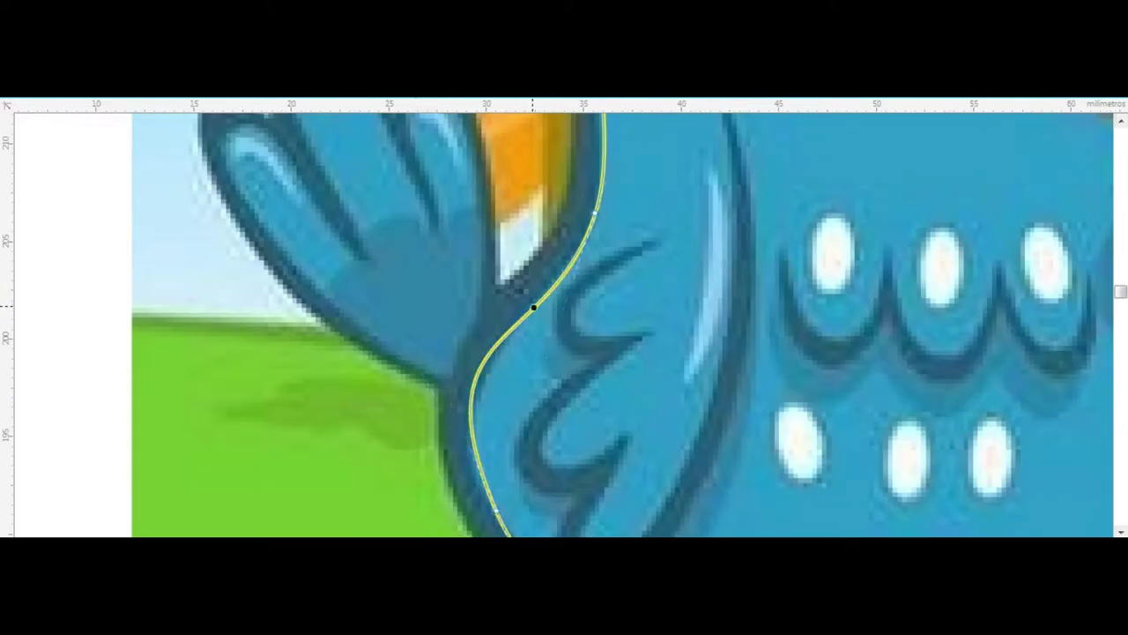
pyautogui.scroll(-1, 440, 388)
pyautogui.scroll(-3, 440, 388)
pyautogui.scroll(3, 449, 397)
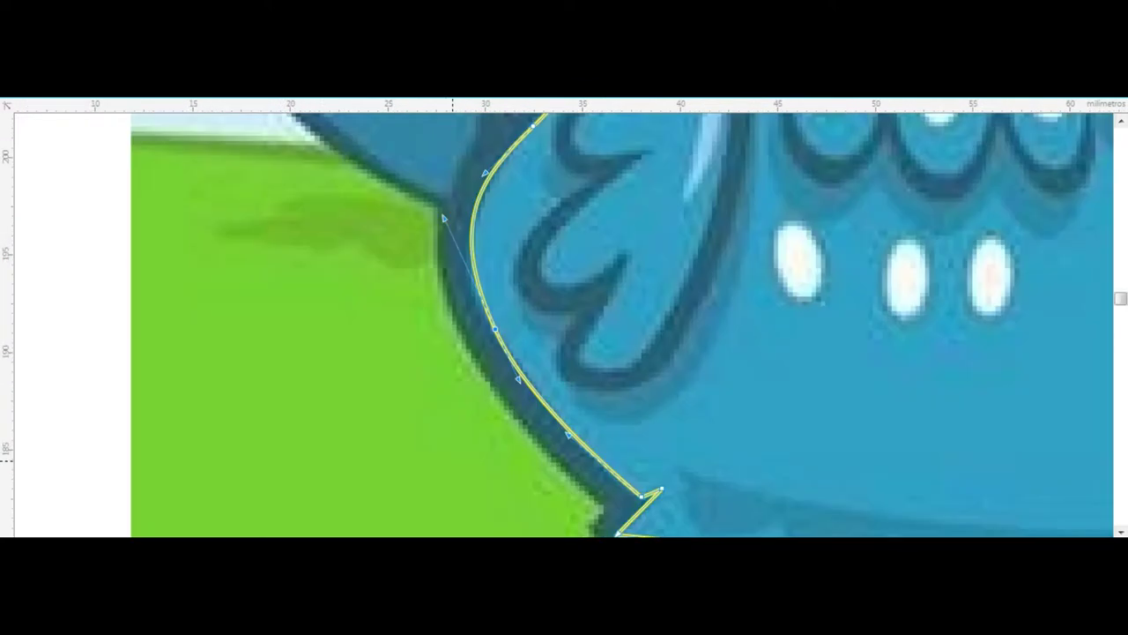
pyautogui.scroll(-3, 576, 414)
pyautogui.scroll(3, 584, 405)
# - Bend the bottom segments into curves following the belly's scalloped feathers above the feet
pyautogui.moveTo(568, 411); pyautogui.dragTo(549, 433)
pyautogui.moveTo(698, 435); pyautogui.dragTo(653, 485)
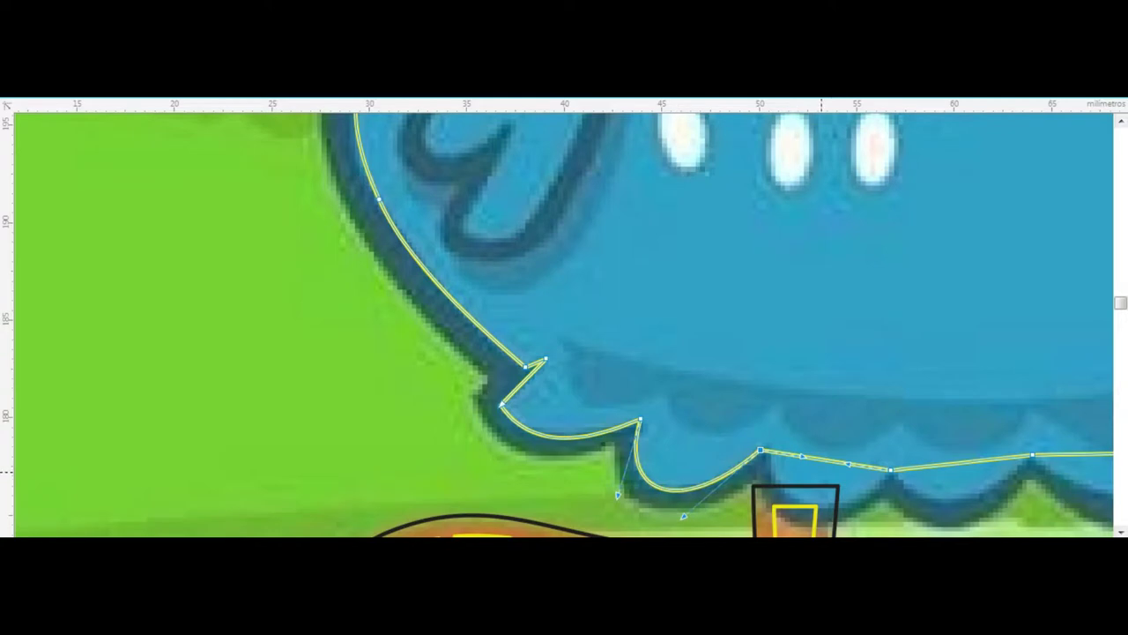
pyautogui.scroll(-1, 821, 458)
pyautogui.scroll(3, 820, 410)
pyautogui.scroll(-3, 820, 405)
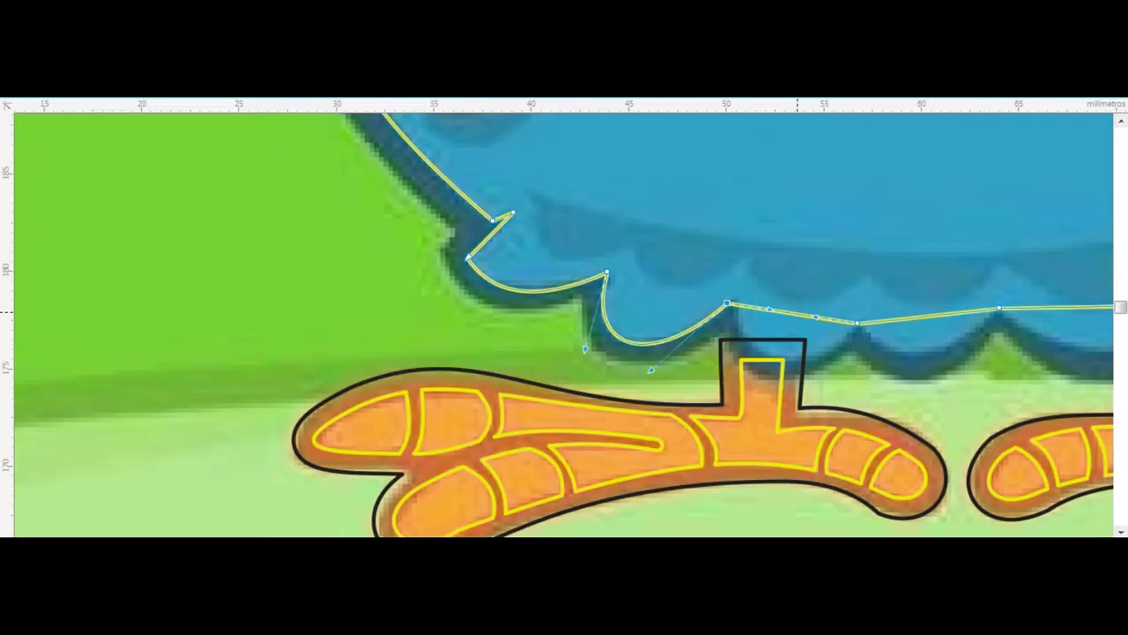
pyautogui.moveTo(792, 315); pyautogui.dragTo(782, 359)
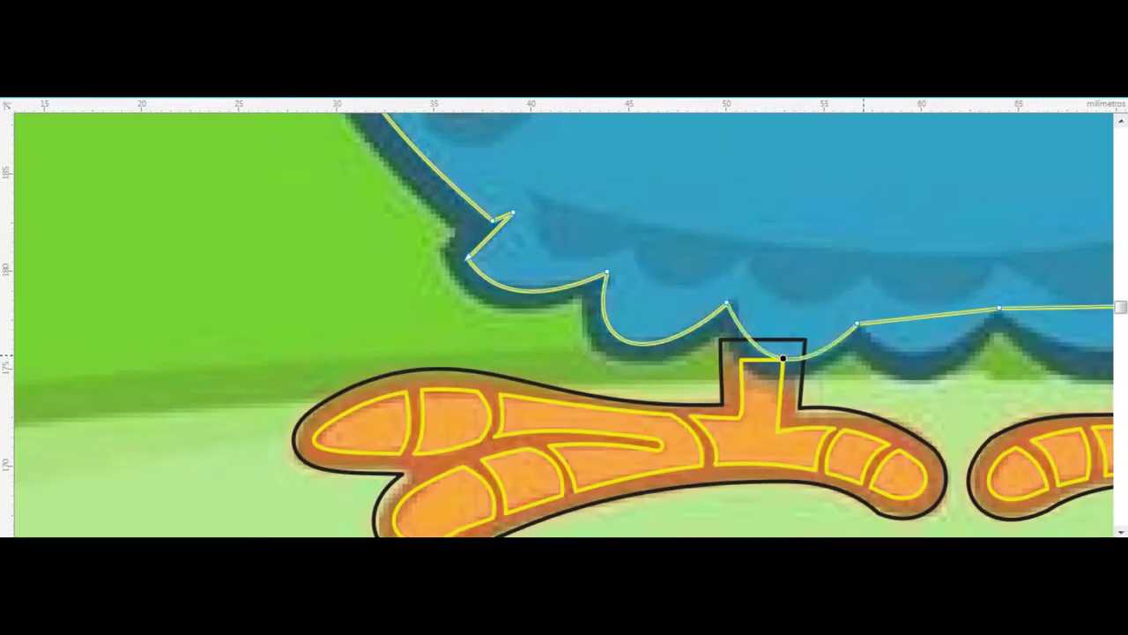
pyautogui.moveTo(923, 316); pyautogui.dragTo(922, 351)
pyautogui.scroll(-2, 922, 351)
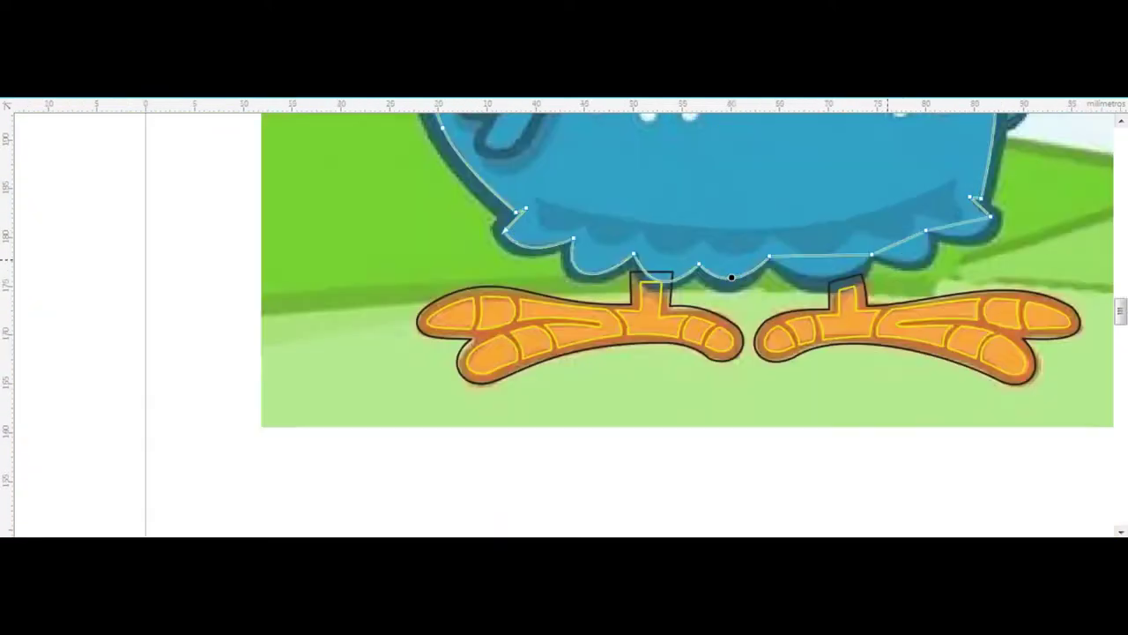
pyautogui.scroll(2, 778, 260)
pyautogui.moveTo(776, 255); pyautogui.dragTo(772, 333)
pyautogui.scroll(3, 772, 333)
pyautogui.scroll(-3, 735, 308)
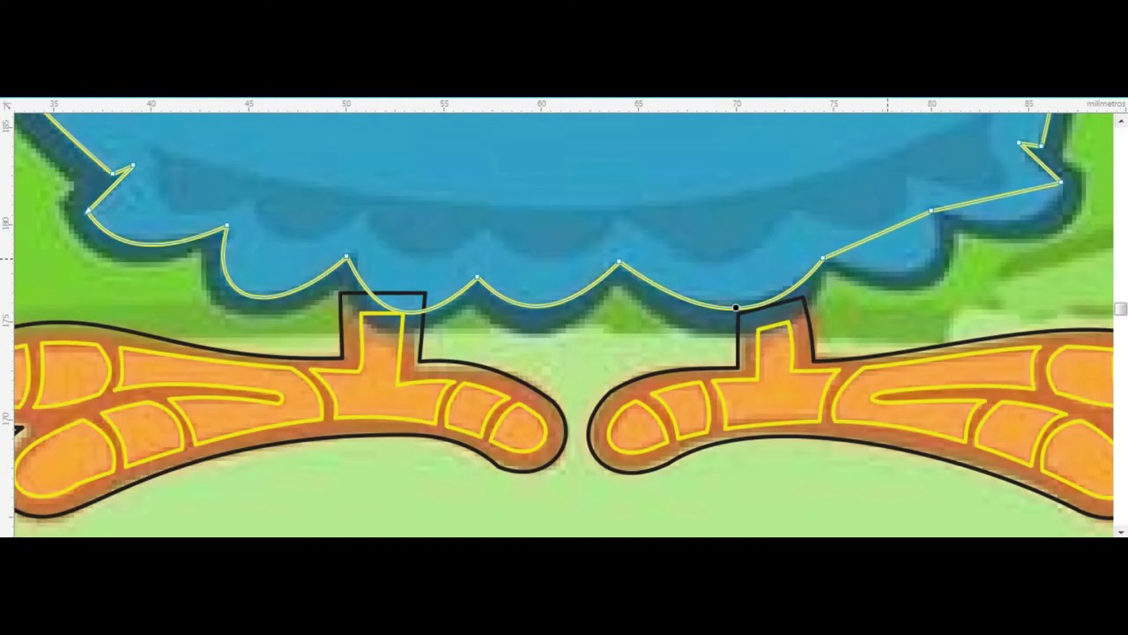
pyautogui.moveTo(893, 226); pyautogui.dragTo(931, 285)
pyautogui.scroll(-3, 916, 265)
pyautogui.scroll(3, 926, 279)
pyautogui.scroll(3, 932, 284)
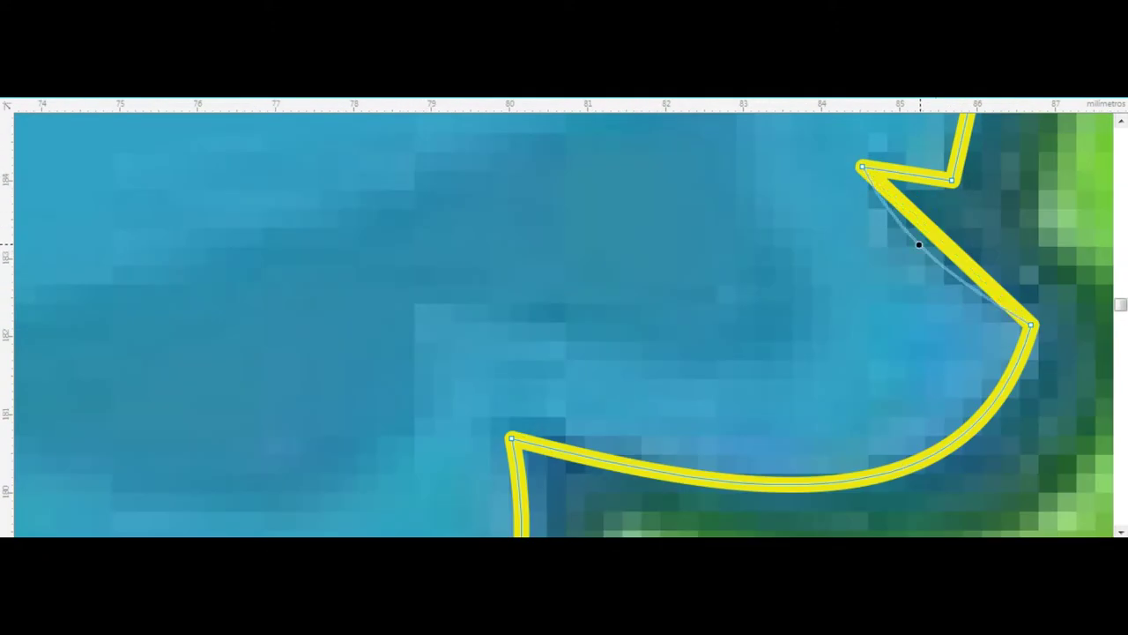
pyautogui.scroll(-3, 917, 247)
pyautogui.scroll(-3, 917, 246)
pyautogui.scroll(5, 617, 313)
pyautogui.scroll(-2, 608, 304)
pyautogui.scroll(-3, 609, 304)
pyautogui.scroll(-2, 609, 304)
pyautogui.scroll(3, 615, 312)
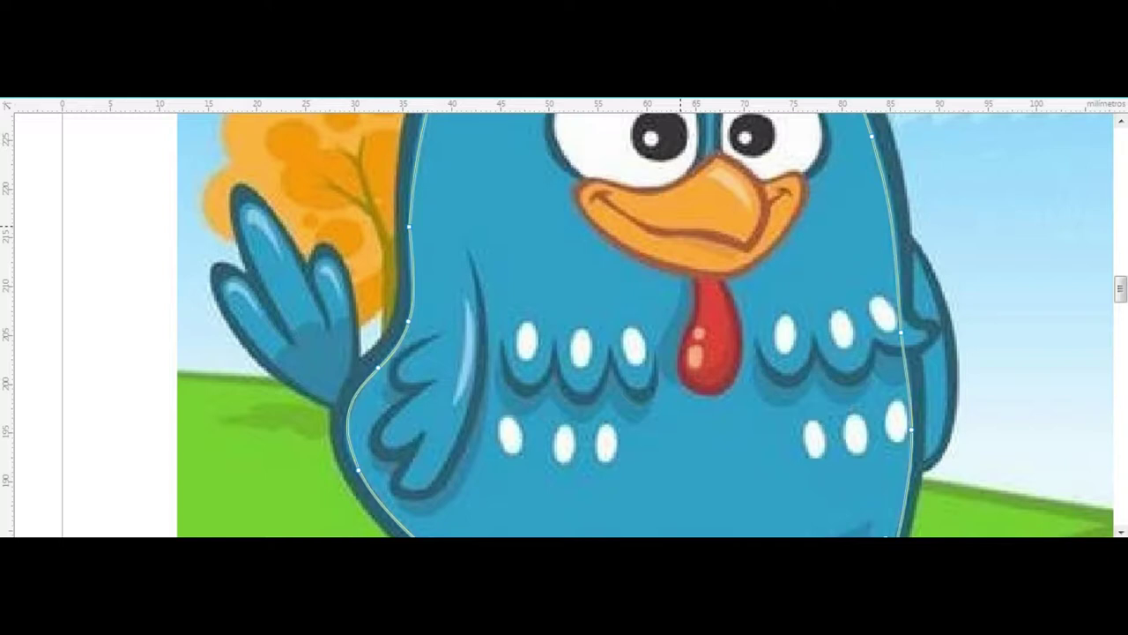
# - Draw a closed straight-edged shape around the chest notch near the white spots
pyautogui.scroll(3, 930, 317)
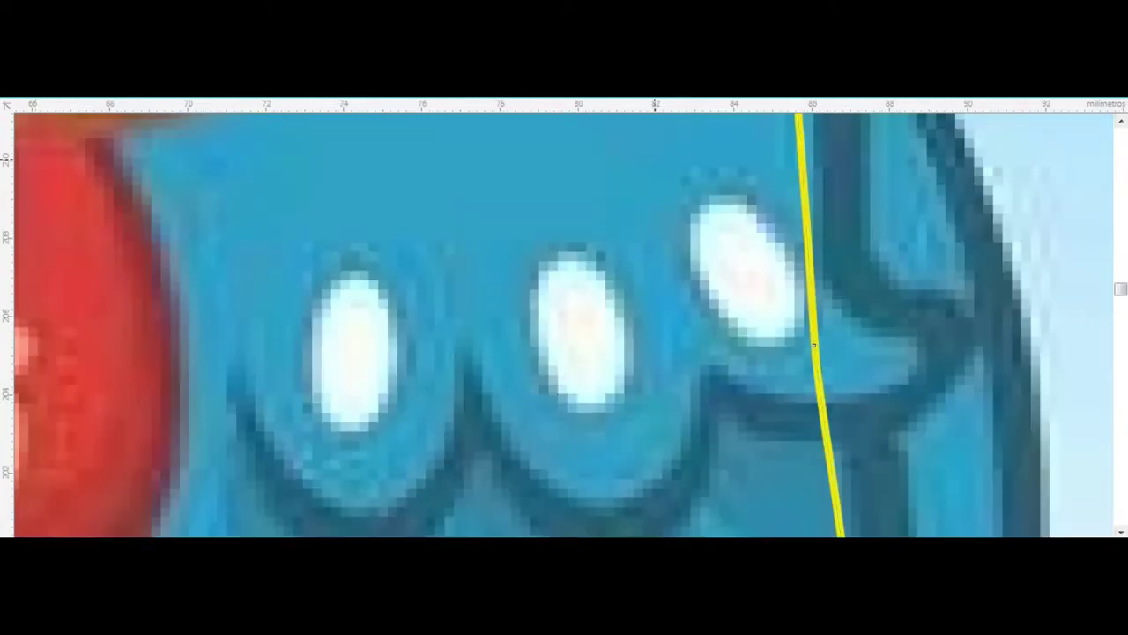
pyautogui.moveTo(811, 242); pyautogui.dragTo(649, 155)
pyautogui.click(809, 242)
pyautogui.click(916, 339)
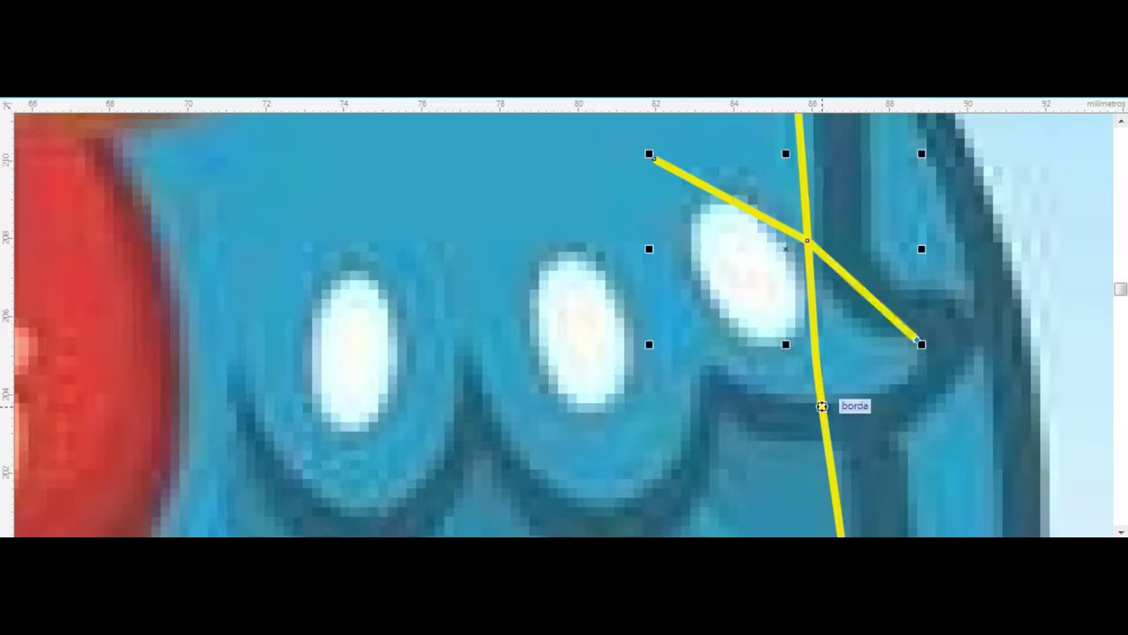
pyautogui.click(821, 403)
pyautogui.click(680, 358)
pyautogui.click(652, 157)
# - Delete the extra black shape and curve the yellow zigzag segments around the notch
pyautogui.press('F10')
pyautogui.press('space')
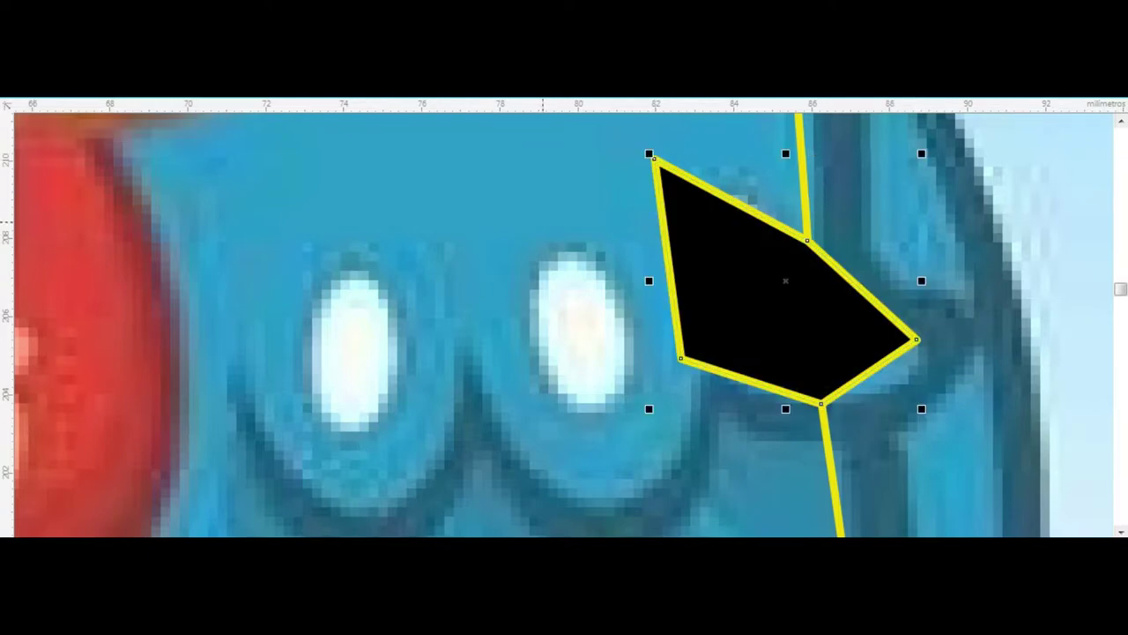
pyautogui.press('Delete')
pyautogui.click(803, 244)
pyautogui.moveTo(883, 365); pyautogui.dragTo(886, 383)
pyautogui.moveTo(860, 290); pyautogui.dragTo(858, 324)
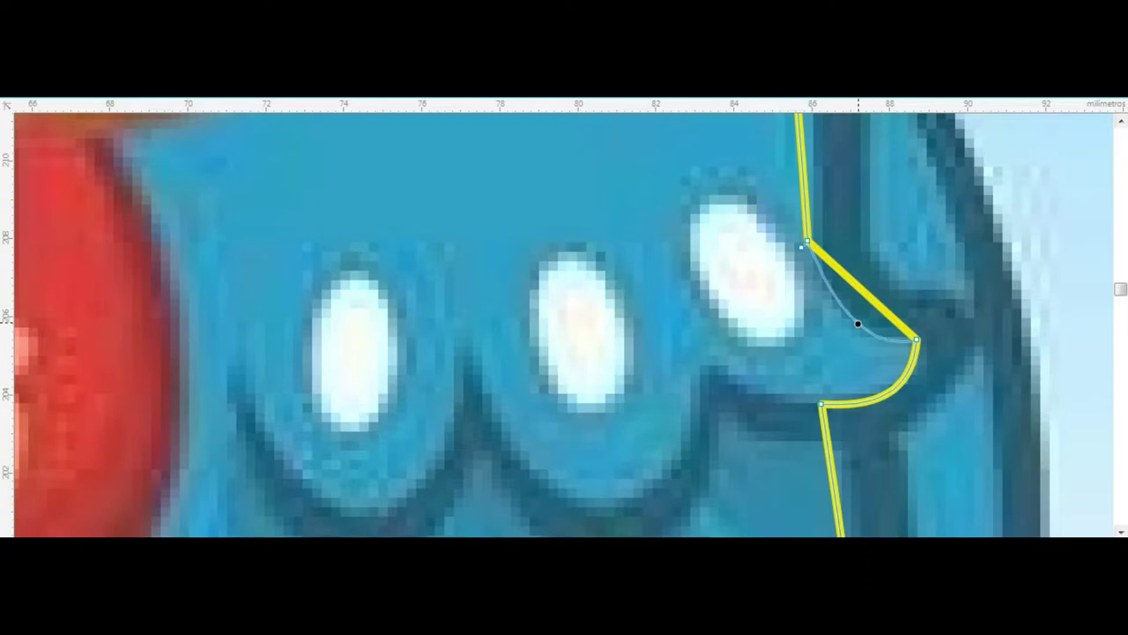
# - Remove the black fill from the narrow wing shape on the bird's right side
pyautogui.scroll(-5, 858, 324)
pyautogui.scroll(5, 860, 301)
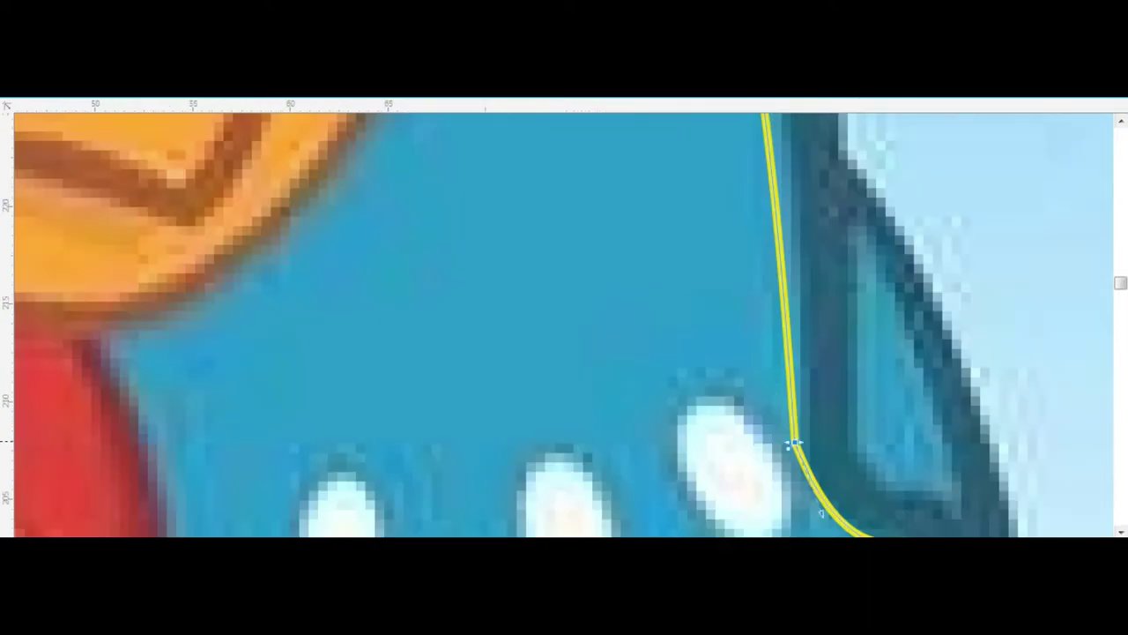
pyautogui.scroll(-3, 790, 447)
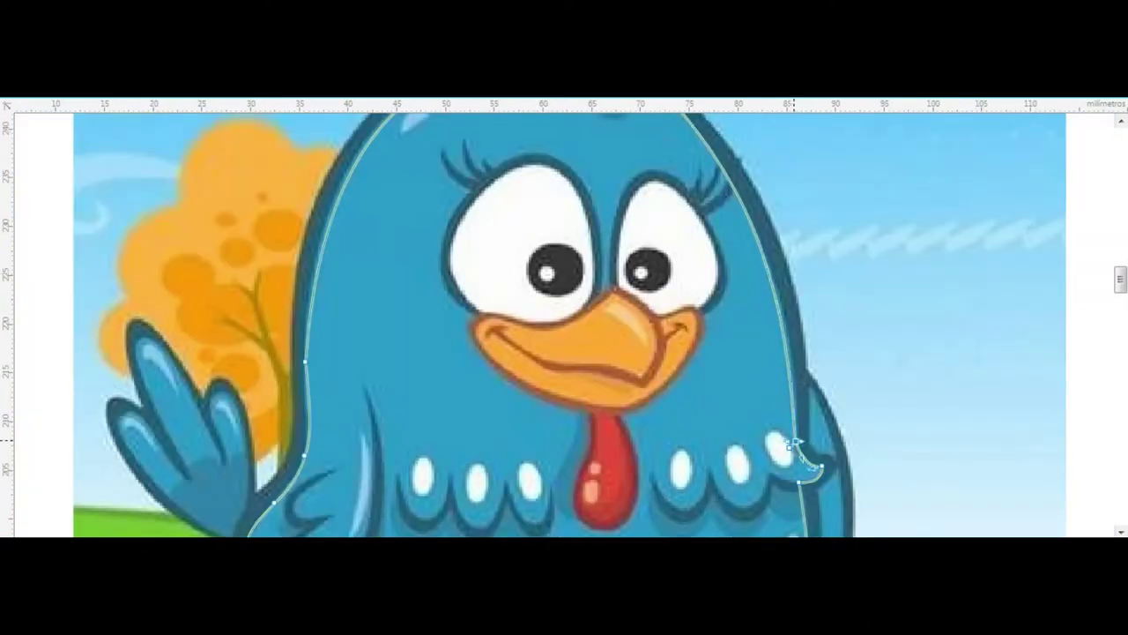
pyautogui.scroll(3, 722, 141)
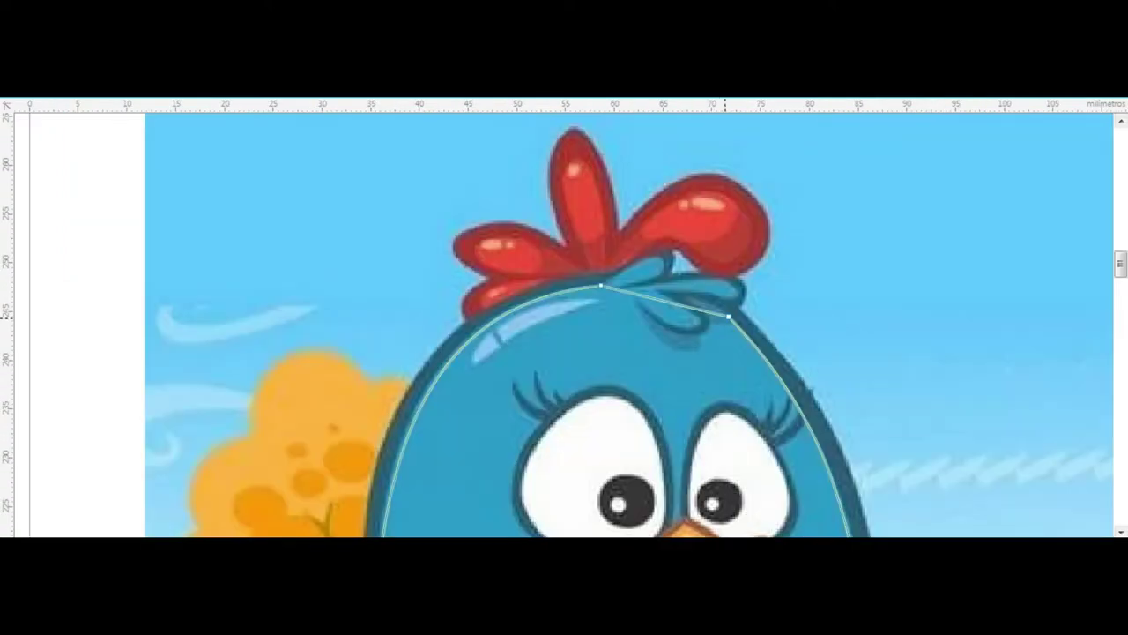
pyautogui.scroll(-3, 723, 317)
pyautogui.scroll(1, 817, 276)
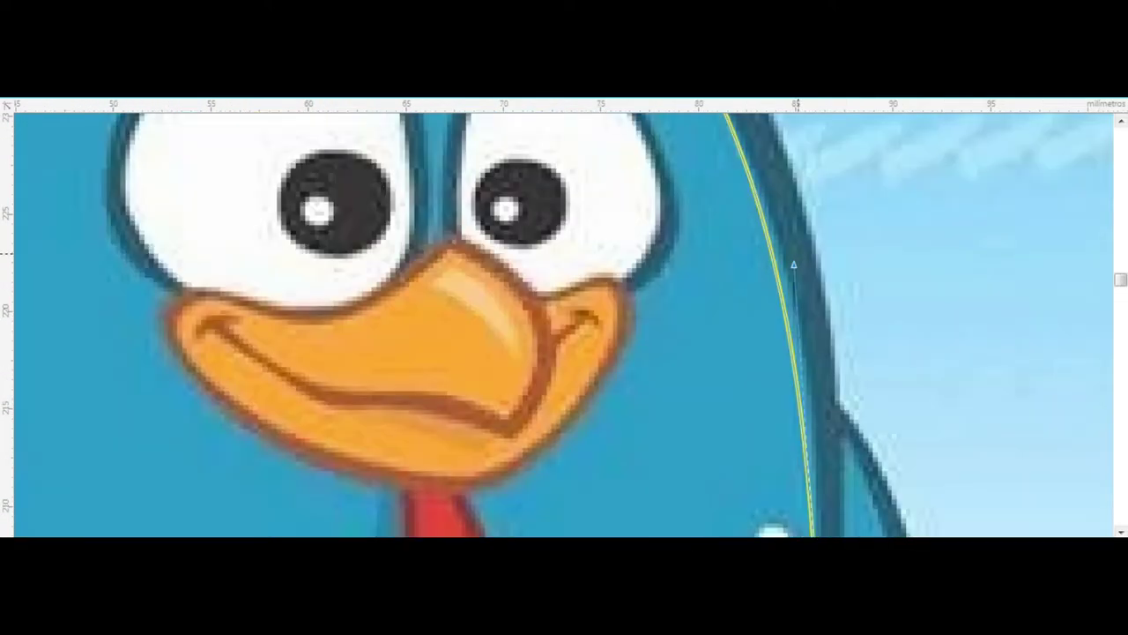
pyautogui.scroll(-3, 814, 257)
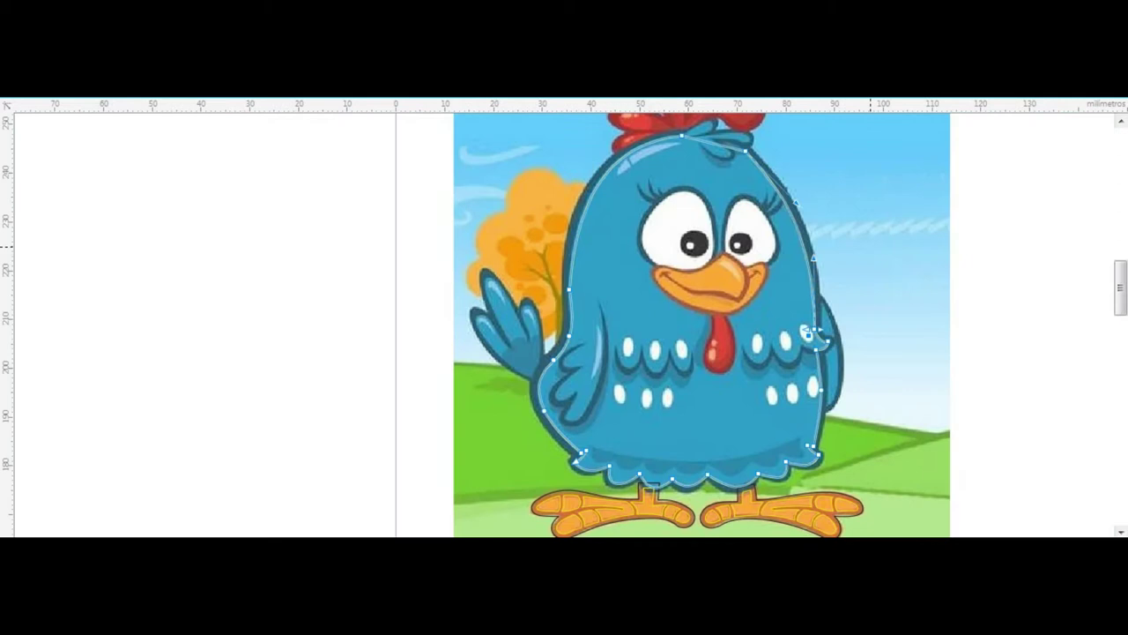
pyautogui.scroll(4, 809, 331)
pyautogui.scroll(-1, 828, 324)
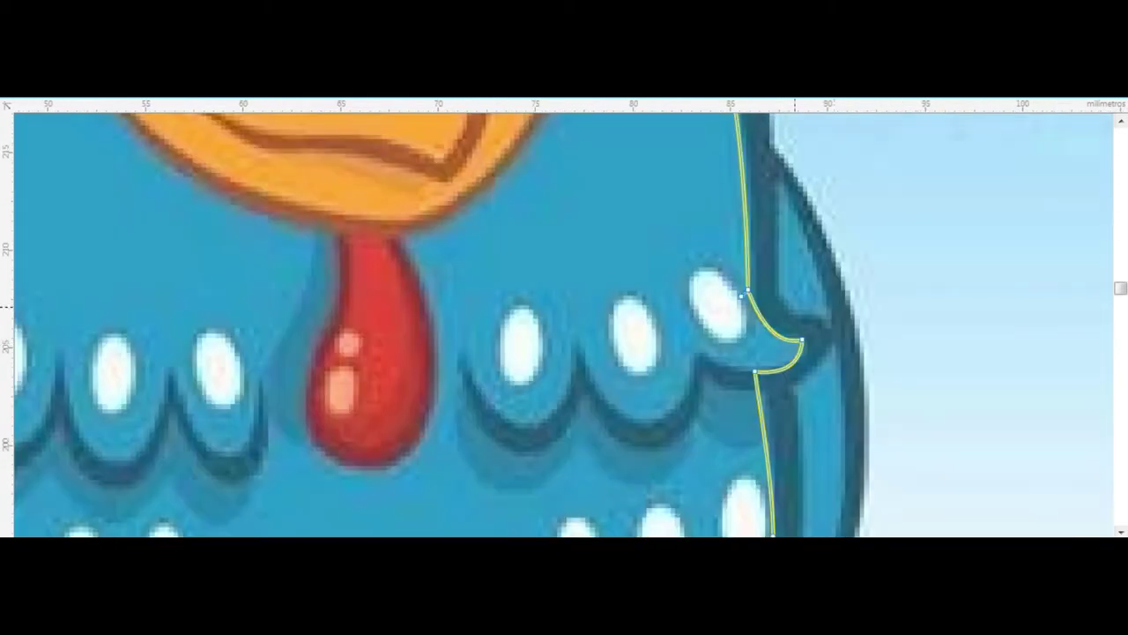
pyautogui.scroll(-5, 564, 318)
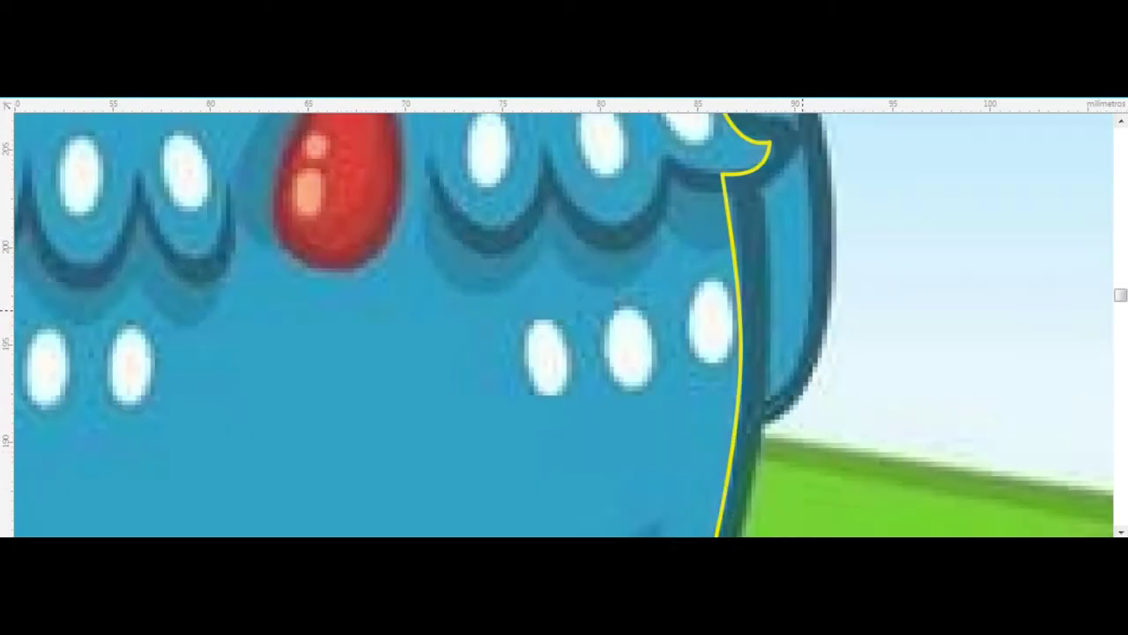
pyautogui.scroll(-3, 797, 230)
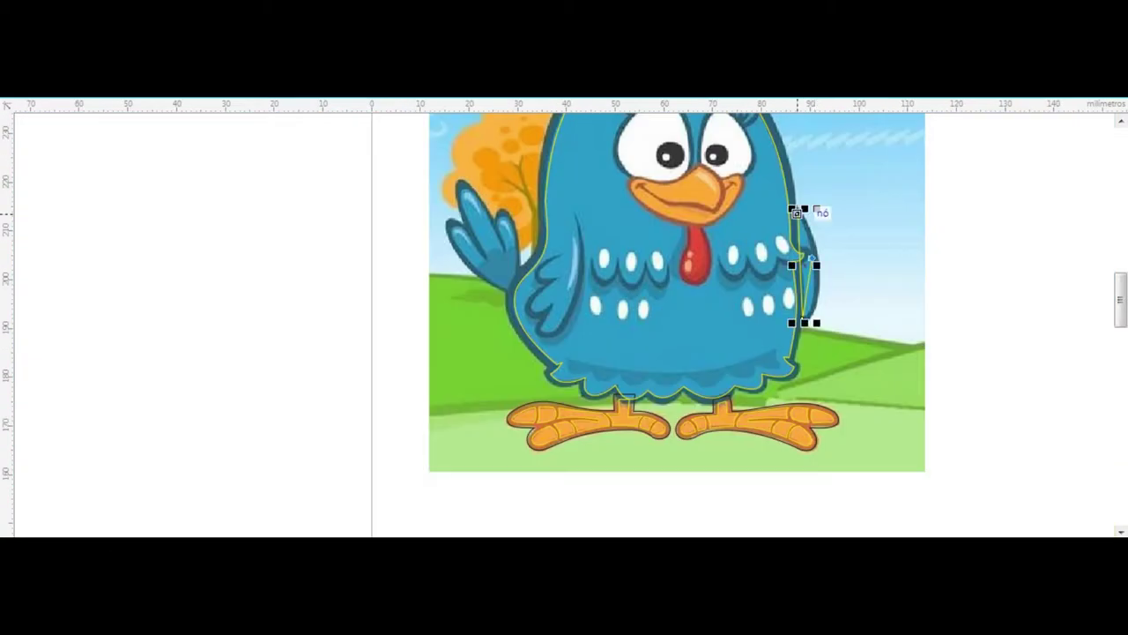
pyautogui.scroll(3, 798, 231)
pyautogui.scroll(-3, 797, 231)
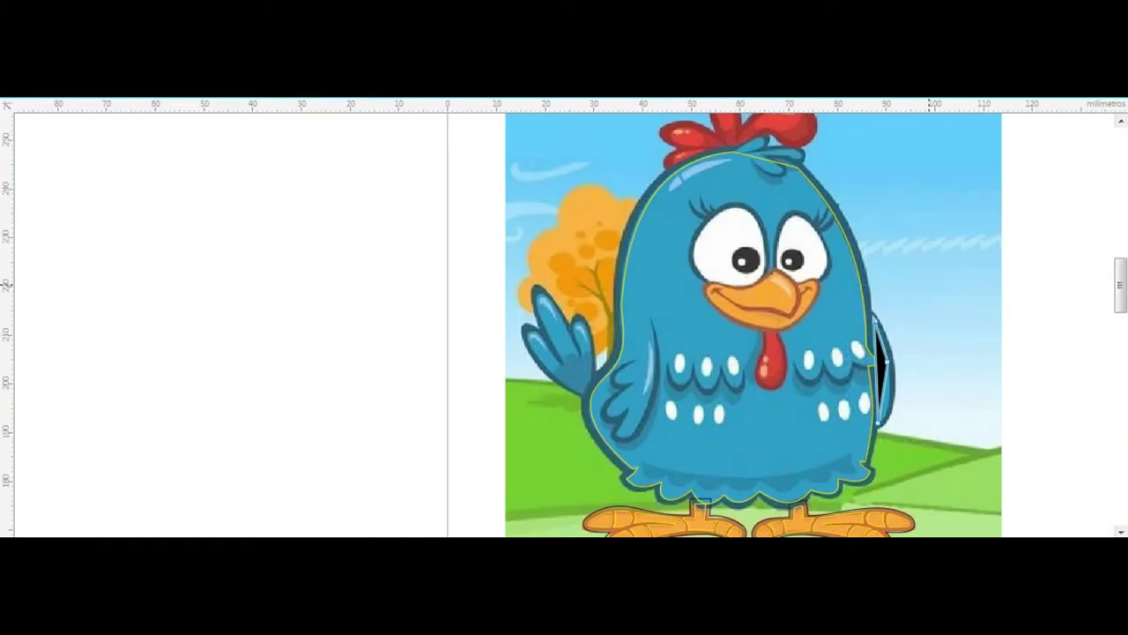
pyautogui.hotkey('ctrl', 'z')
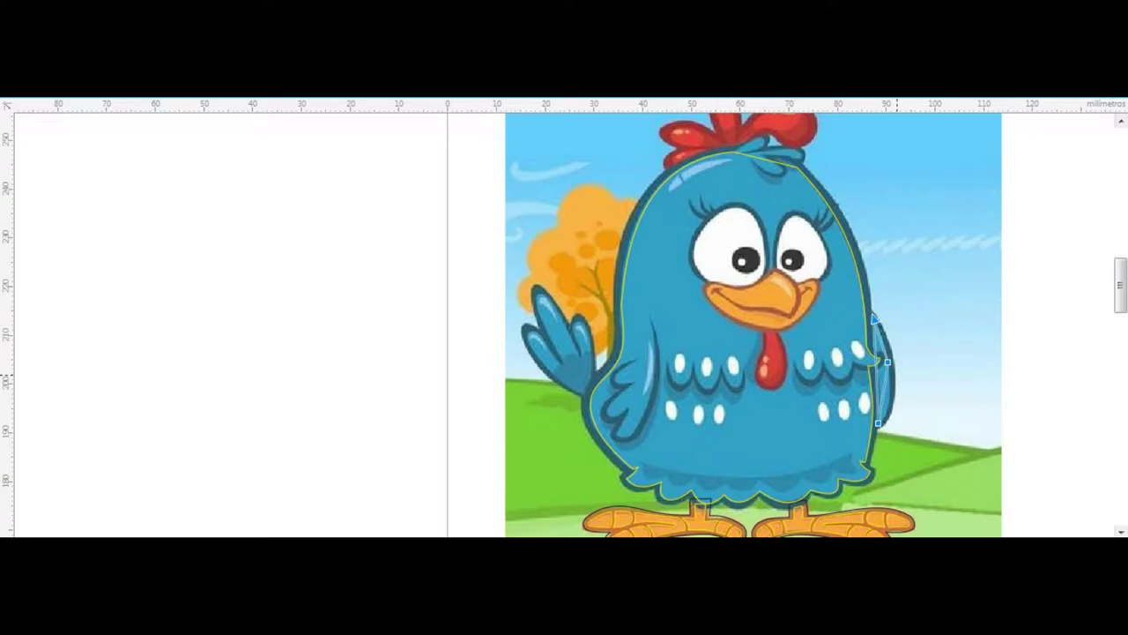
# - Curve the wing shape's long straight edge along the right wing's dark outline
pyautogui.scroll(3, 875, 319)
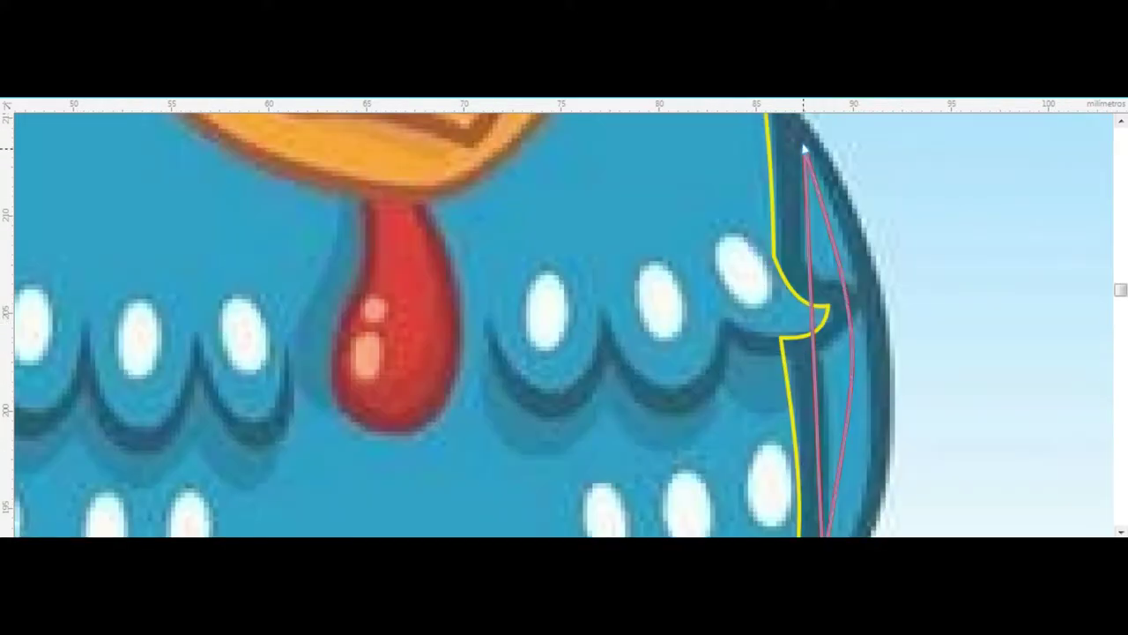
pyautogui.scroll(-3, 803, 150)
pyautogui.scroll(3, 826, 352)
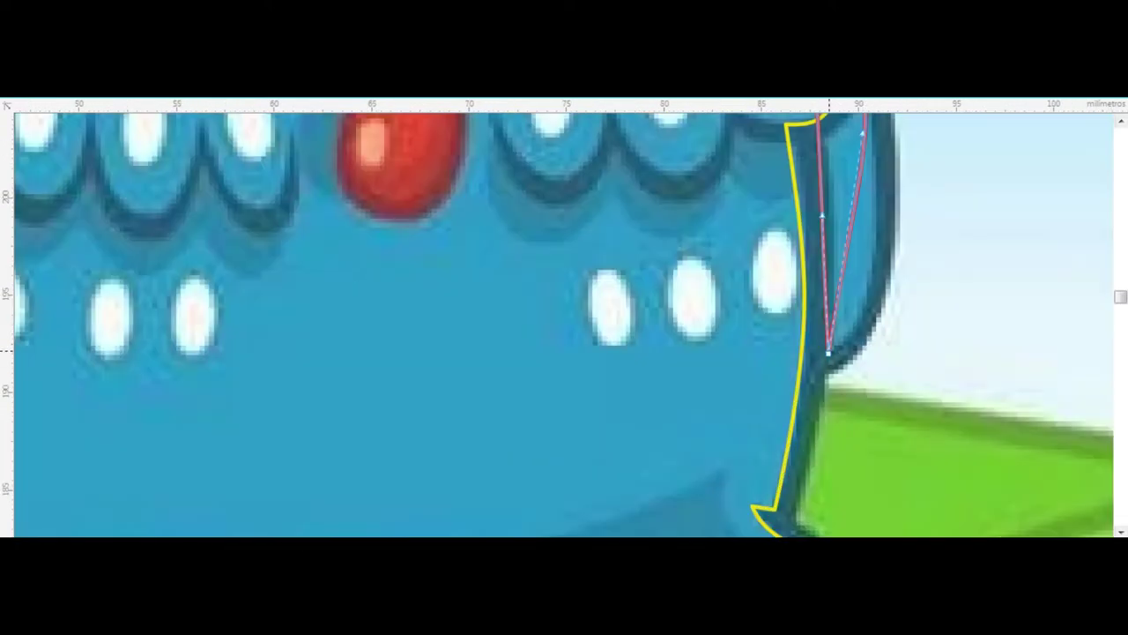
pyautogui.moveTo(844, 238); pyautogui.dragTo(872, 203)
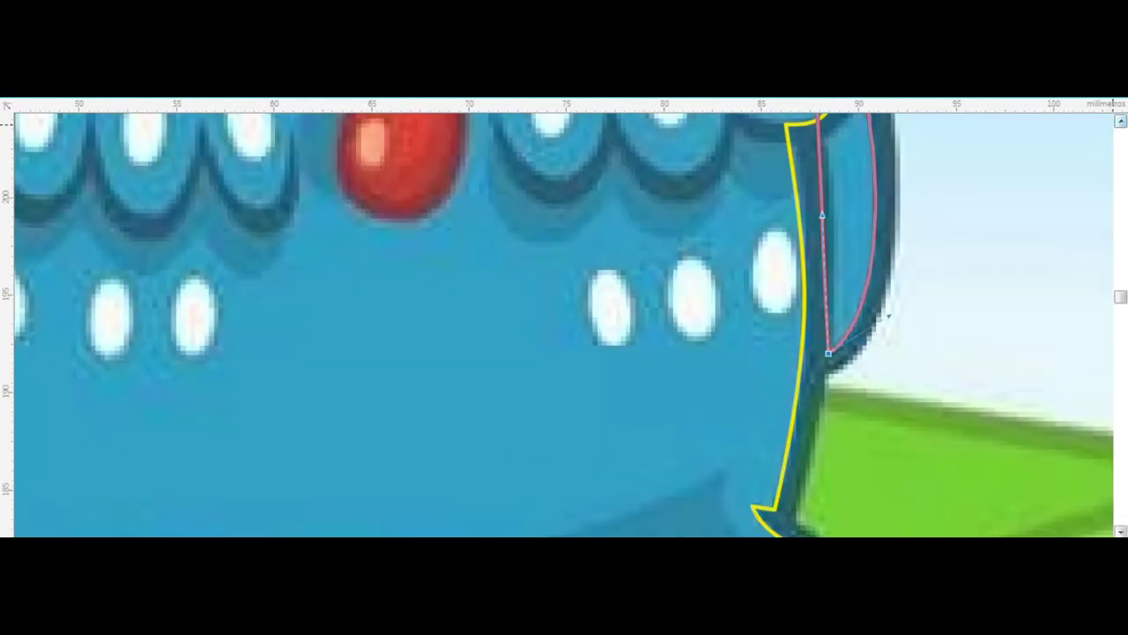
pyautogui.scroll(4, 819, 126)
pyautogui.scroll(1, 820, 126)
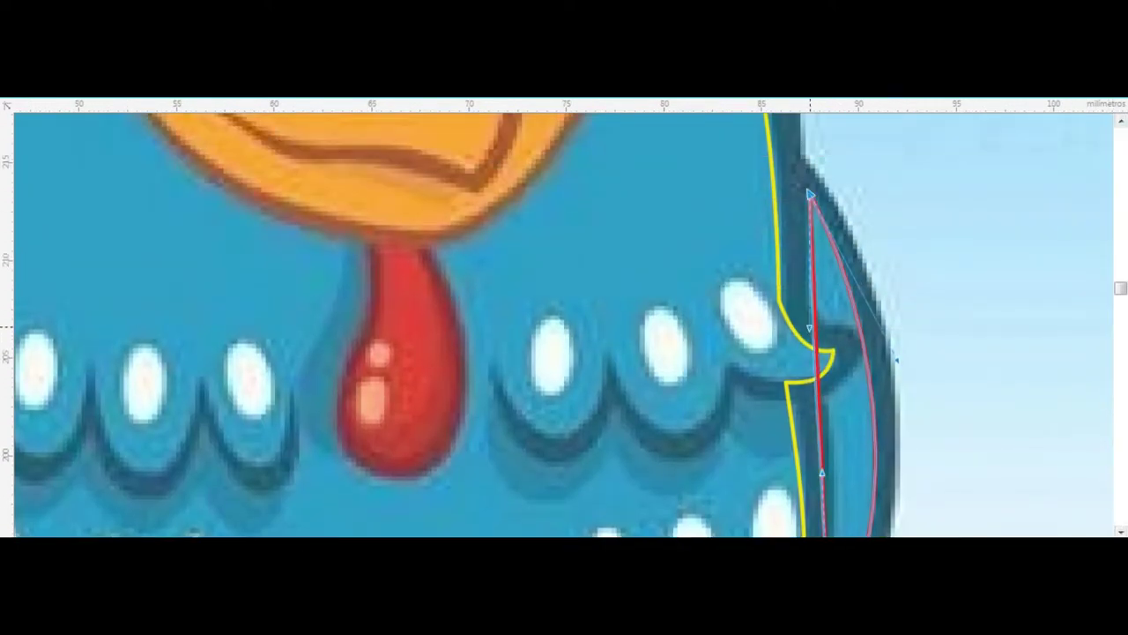
pyautogui.scroll(-3, 846, 406)
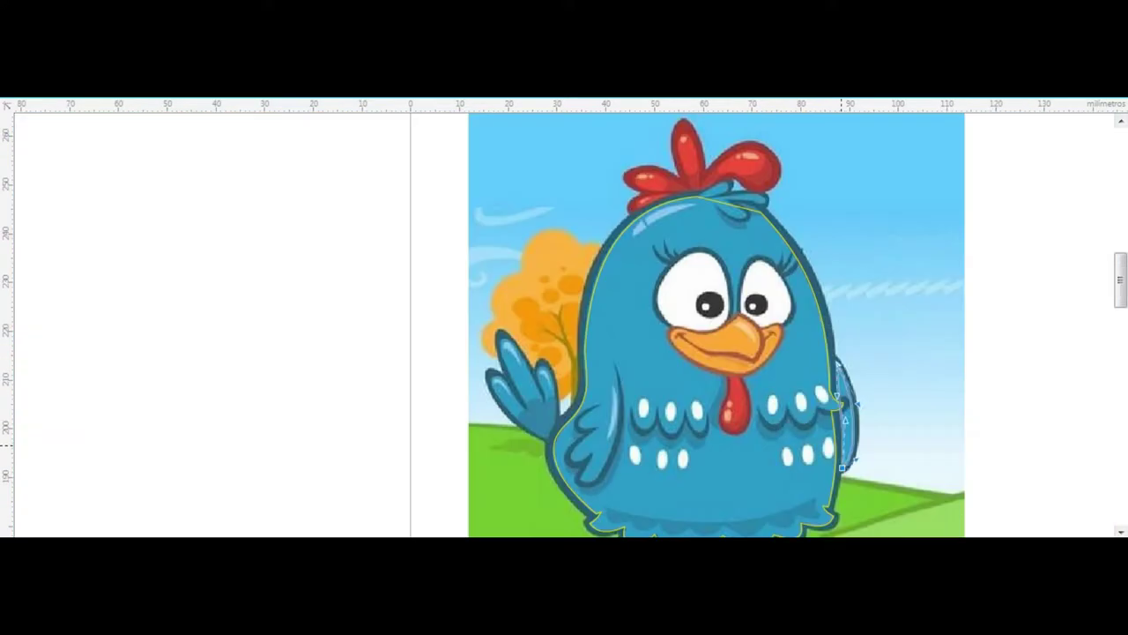
pyautogui.scroll(3, 842, 442)
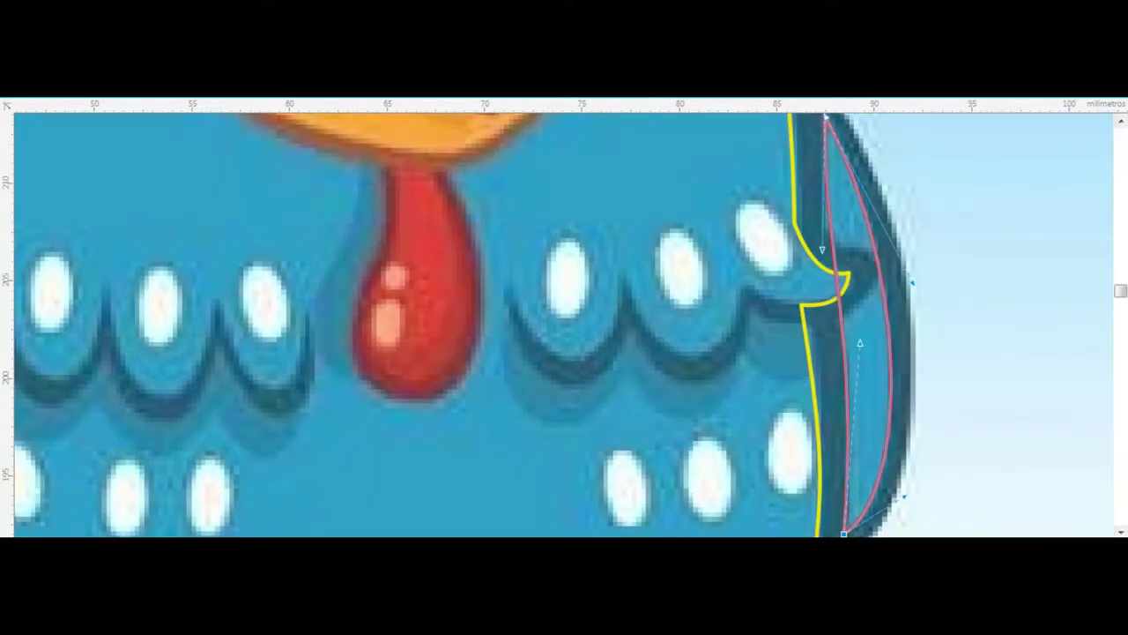
pyautogui.scroll(-3, 842, 352)
pyautogui.scroll(-1, 619, 342)
pyautogui.scroll(4, 619, 342)
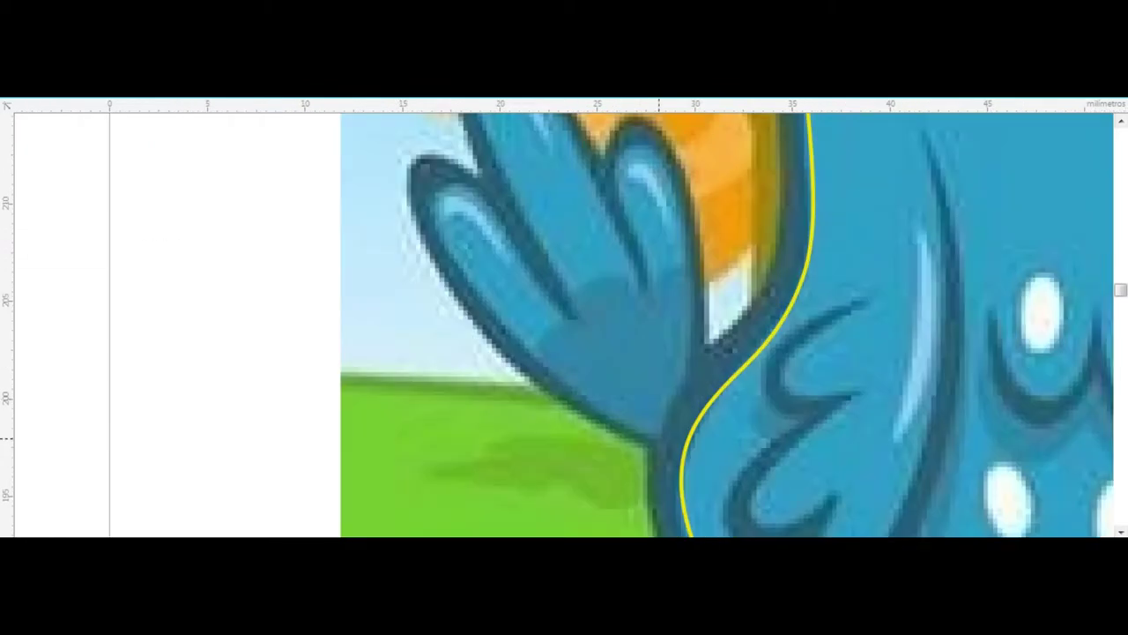
# - Draw a closed four-point outline around the left wing, from its base through the feather notches and tip
pyautogui.click(660, 435)
pyautogui.scroll(1, 651, 291)
pyautogui.click(636, 202)
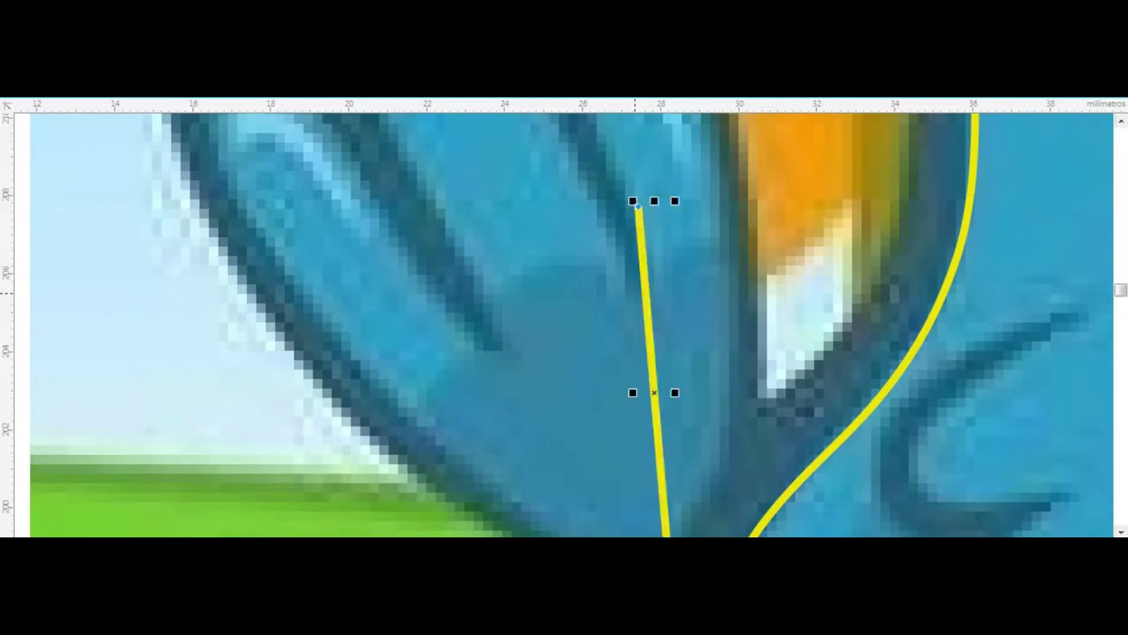
pyautogui.scroll(-2, 636, 202)
pyautogui.scroll(1, 577, 234)
pyautogui.scroll(-5, 577, 234)
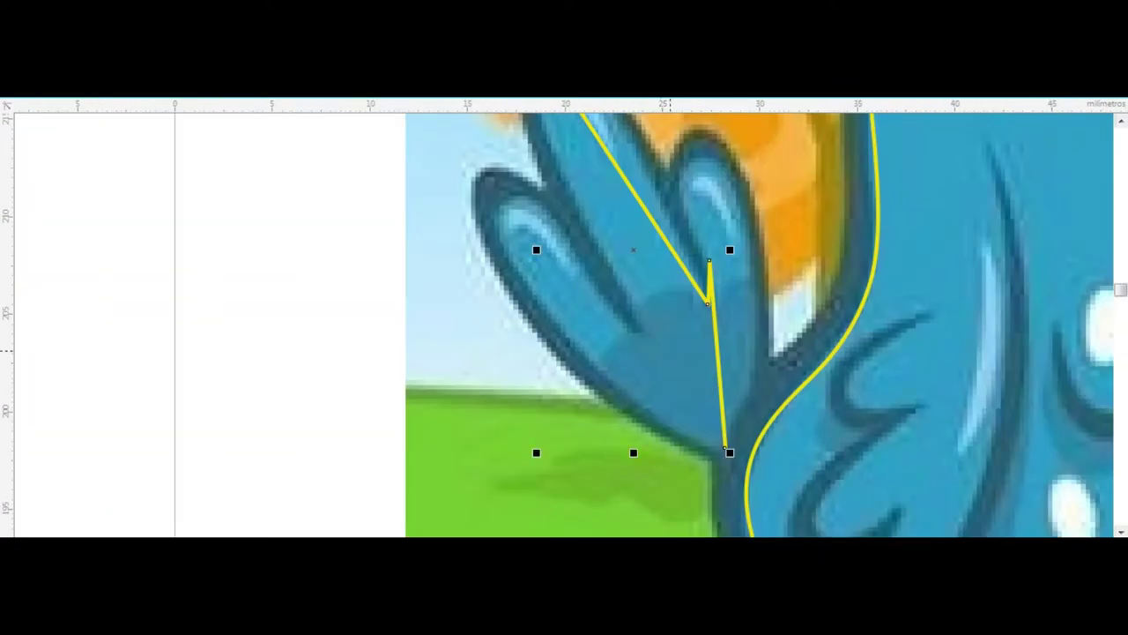
pyautogui.click(646, 335)
pyautogui.click(505, 203)
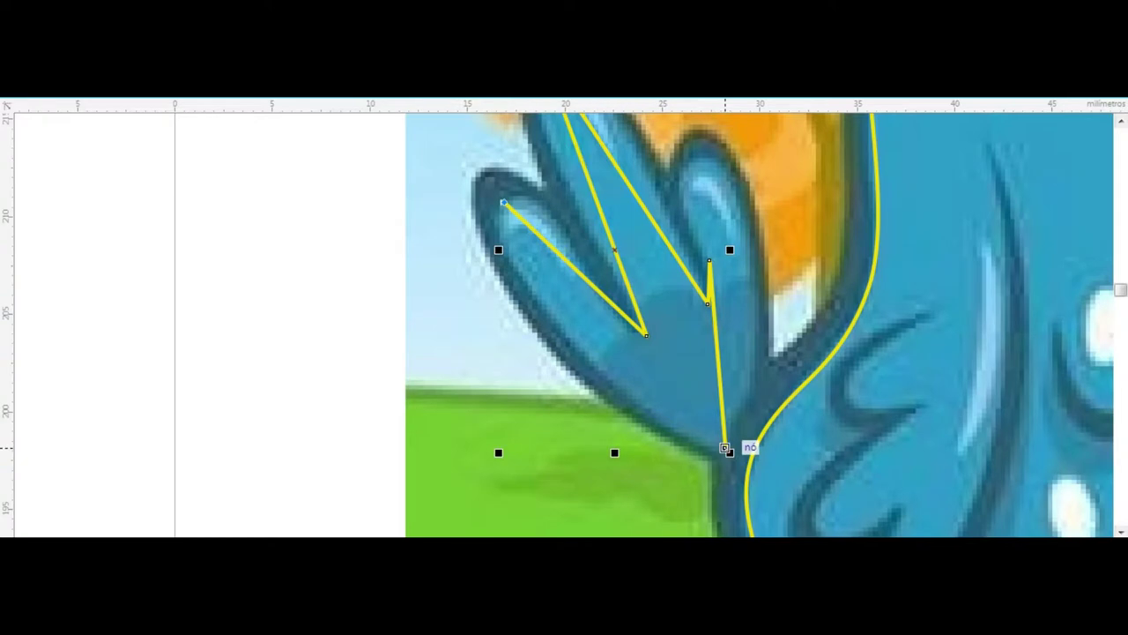
pyautogui.click(725, 447)
pyautogui.press('Escape')
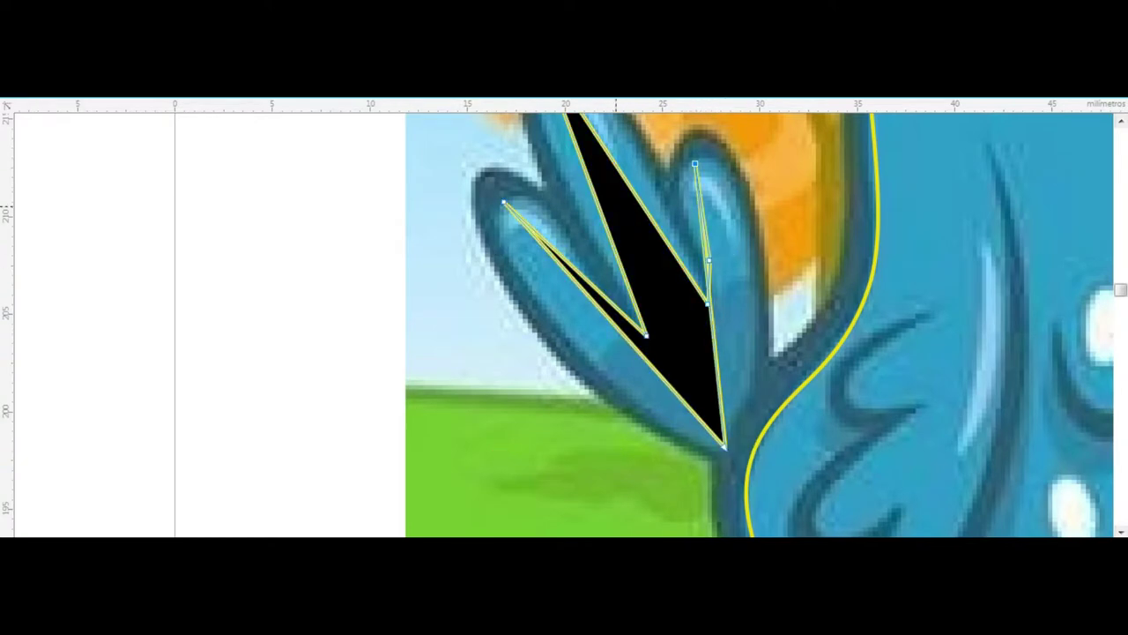
# - Curve the wing outline's upper feather edges and delete an extra side node
pyautogui.scroll(-3, 643, 244)
pyautogui.click(662, 294)
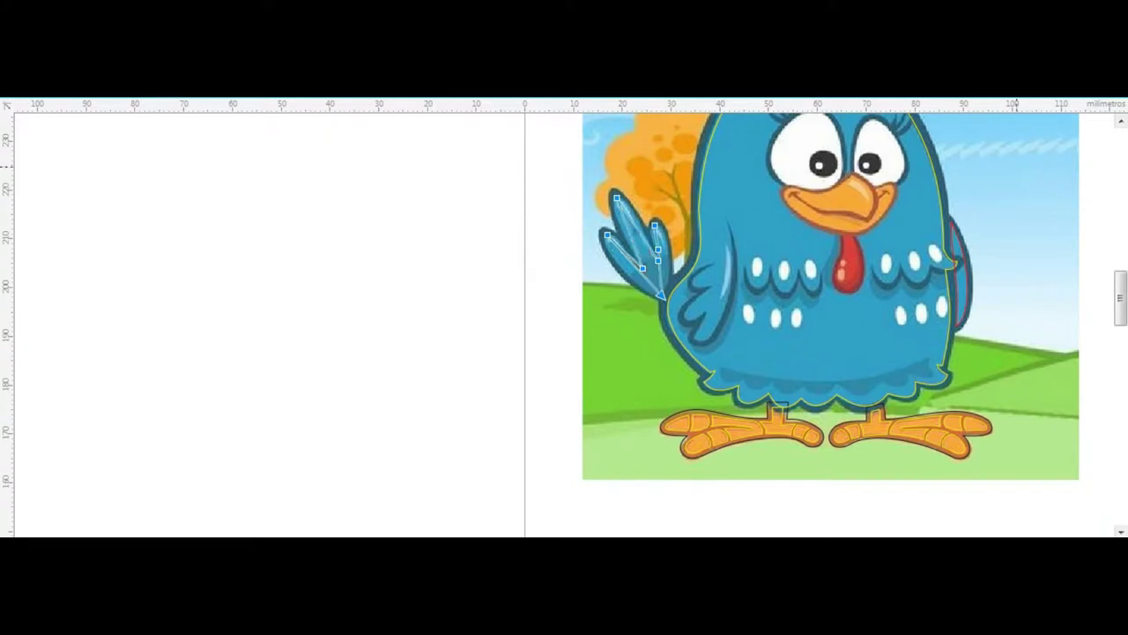
pyautogui.scroll(3, 653, 259)
pyautogui.moveTo(674, 308); pyautogui.dragTo(695, 199)
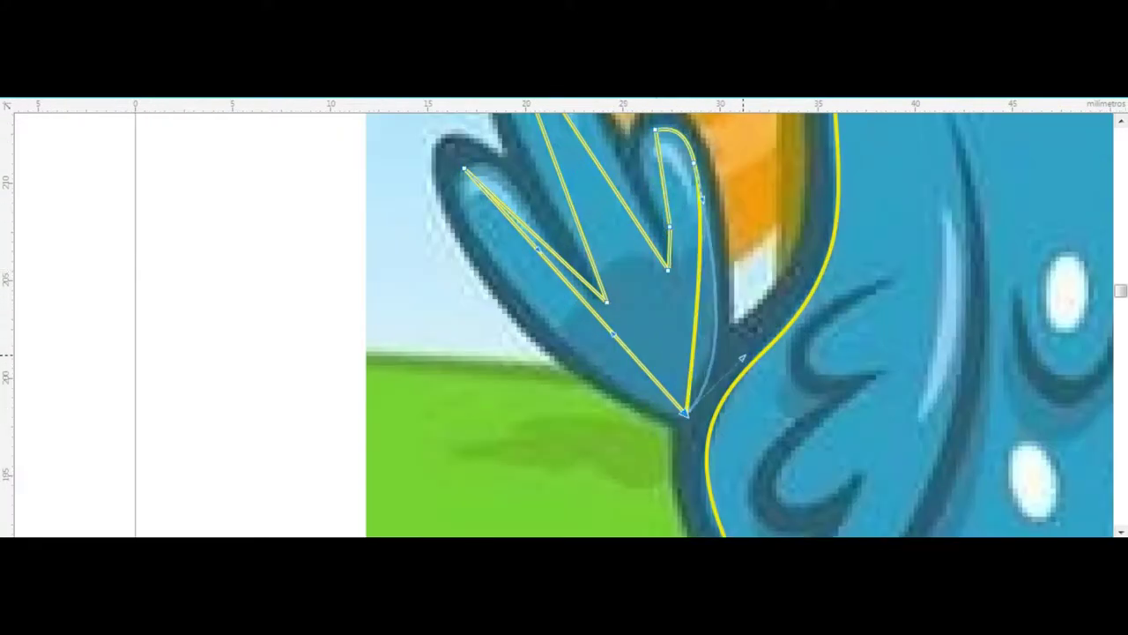
pyautogui.scroll(2, 689, 260)
pyautogui.click(650, 198)
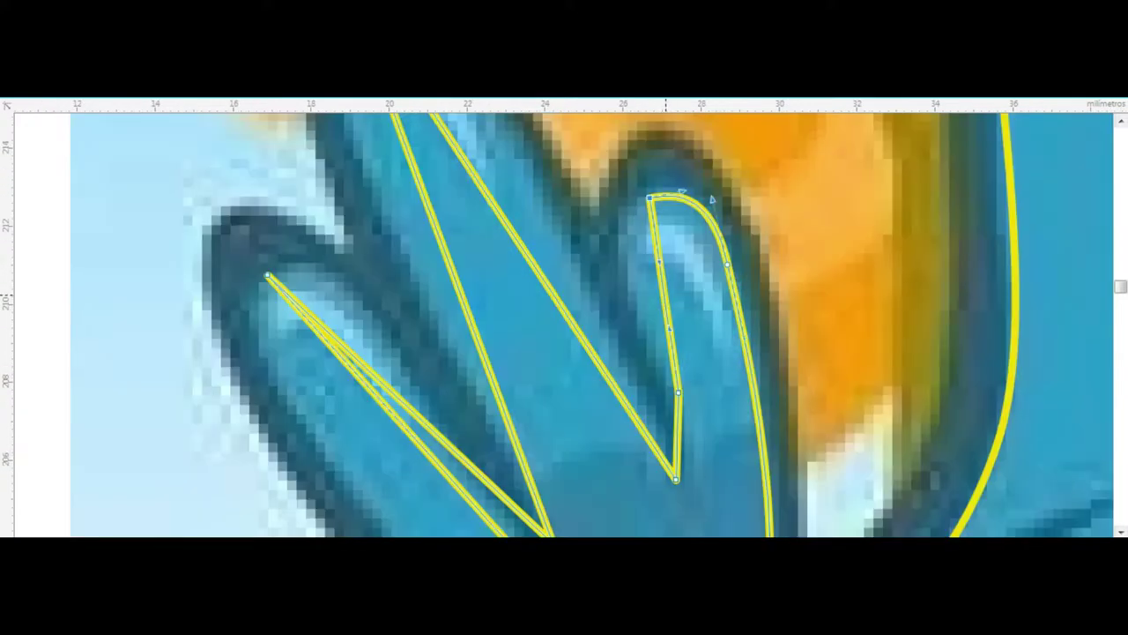
pyautogui.moveTo(663, 291); pyautogui.dragTo(633, 265)
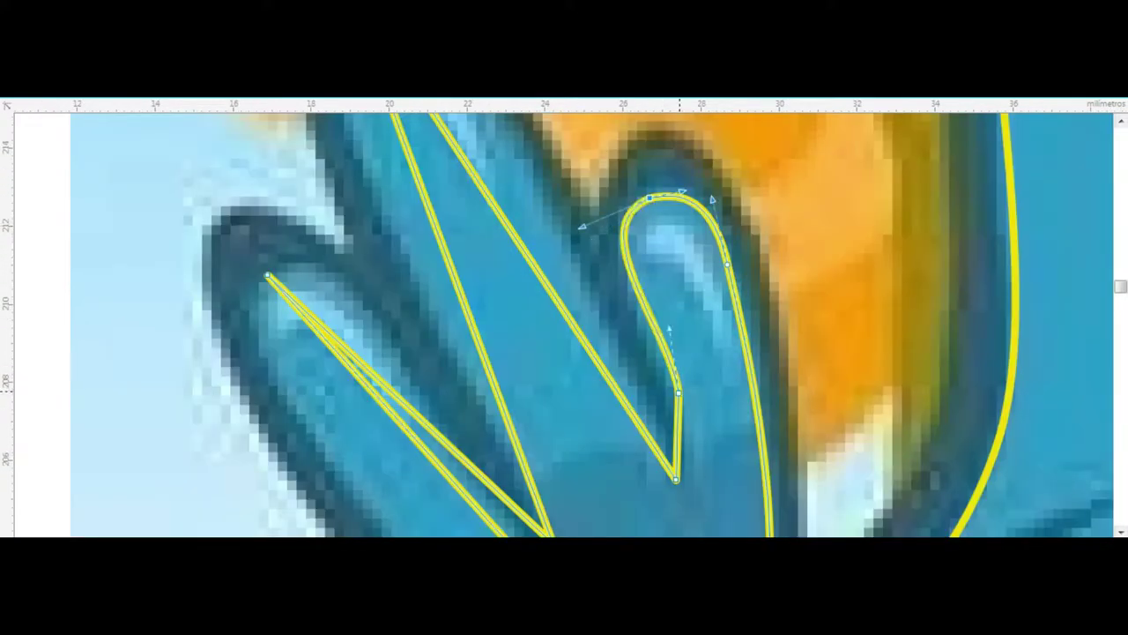
pyautogui.moveTo(679, 391); pyautogui.dragTo(688, 431)
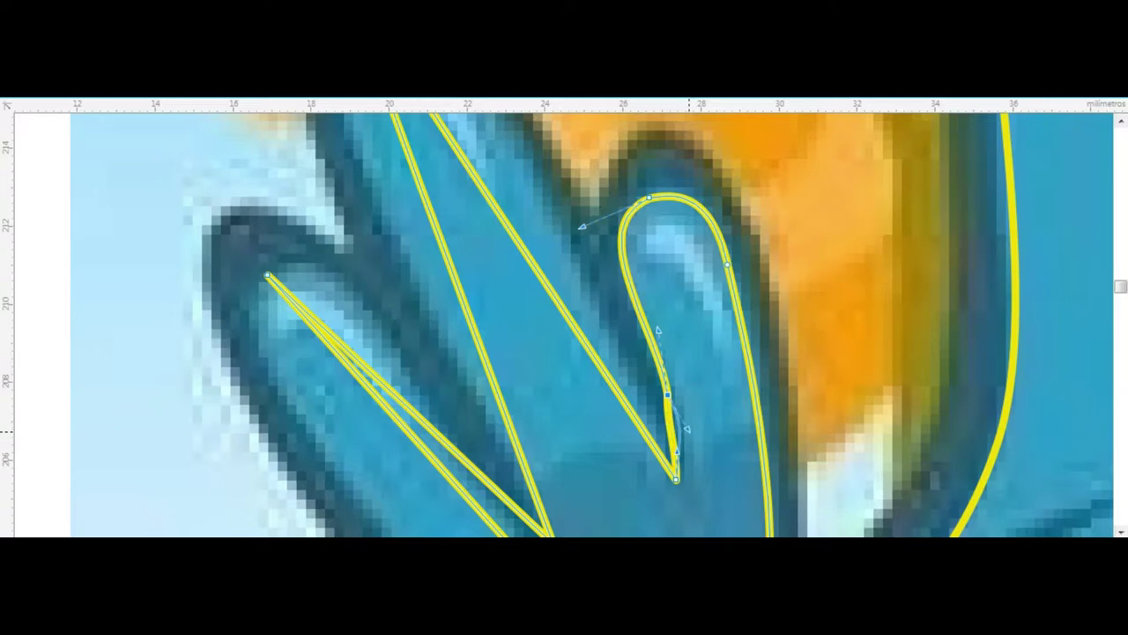
pyautogui.press('Delete')
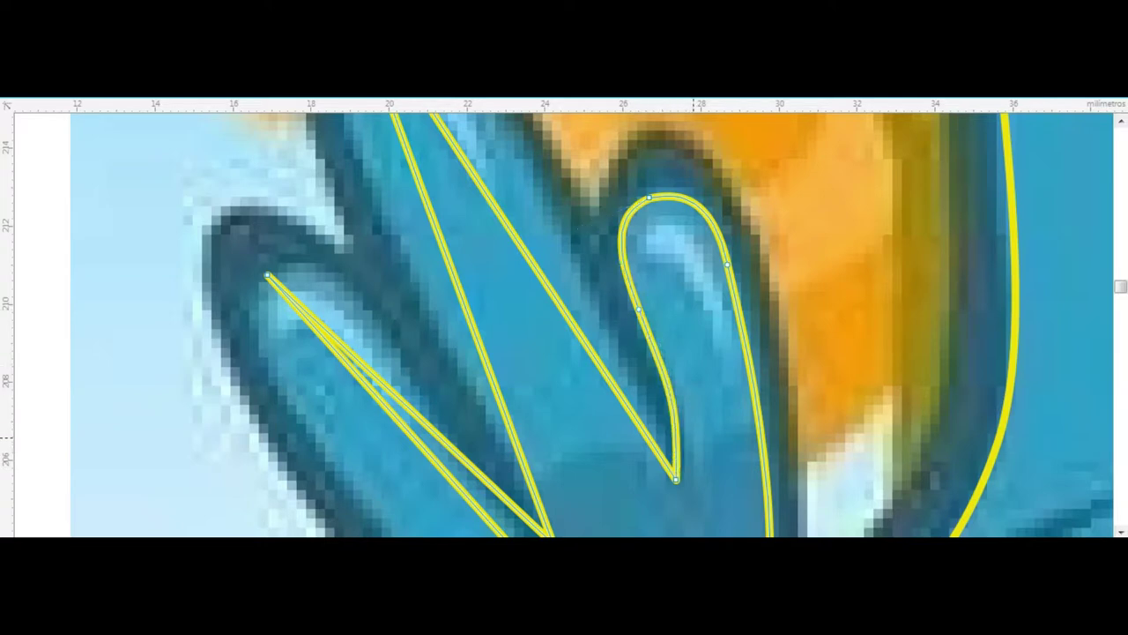
# - Bend the wing outline's left and lower segments to hug the feather edges
pyautogui.scroll(-3, 694, 438)
pyautogui.scroll(2, 636, 306)
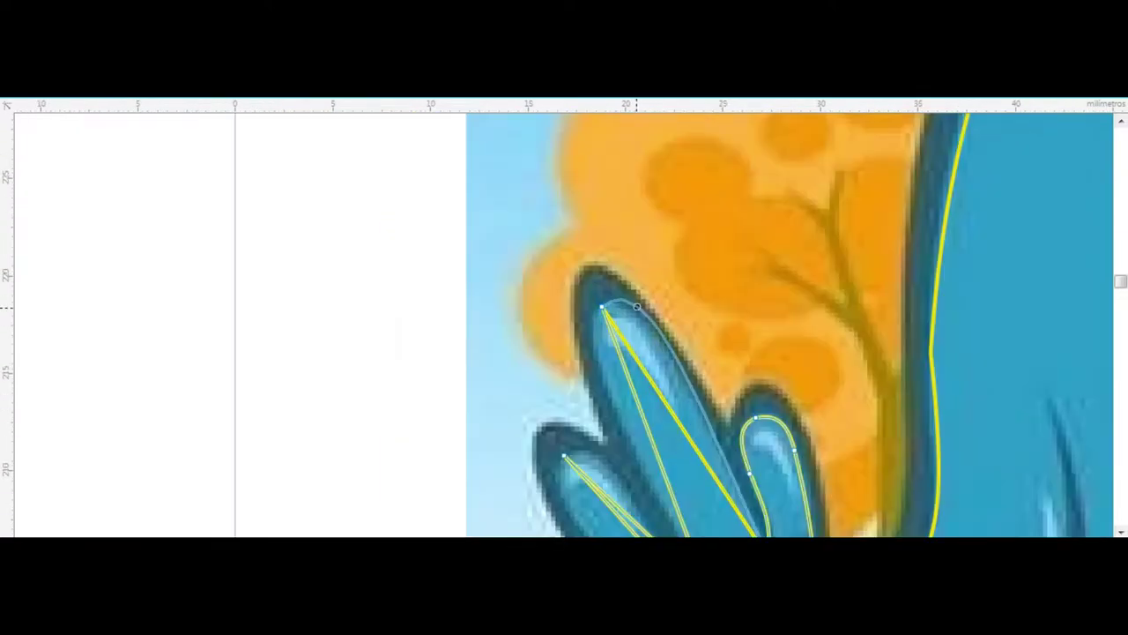
pyautogui.click(636, 305)
pyautogui.moveTo(621, 362); pyautogui.dragTo(654, 342)
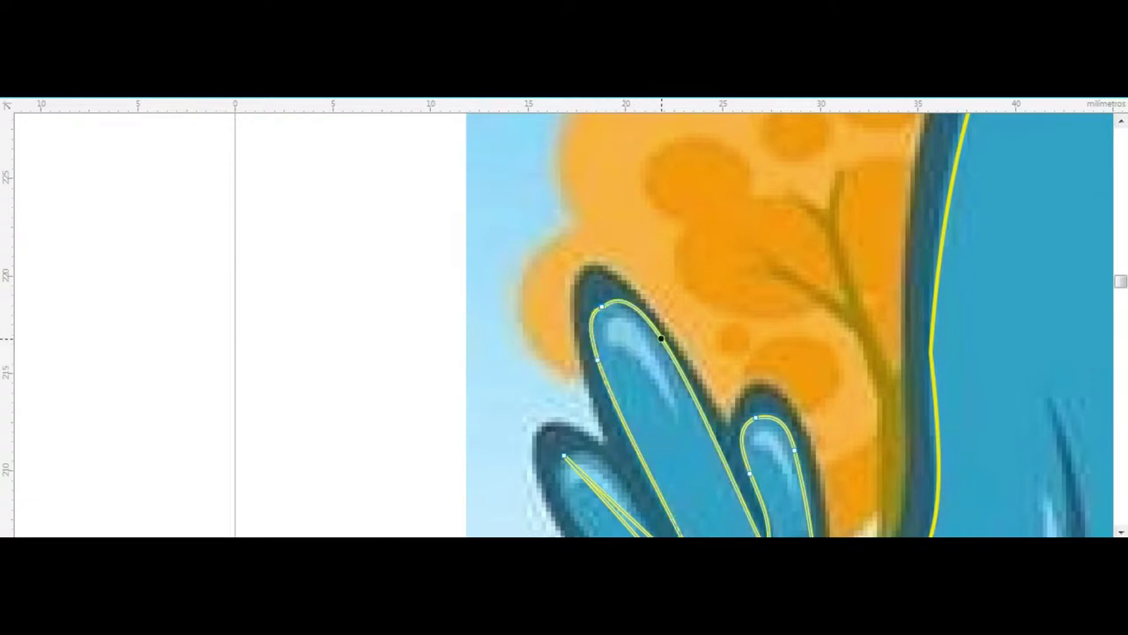
pyautogui.scroll(-5, 644, 362)
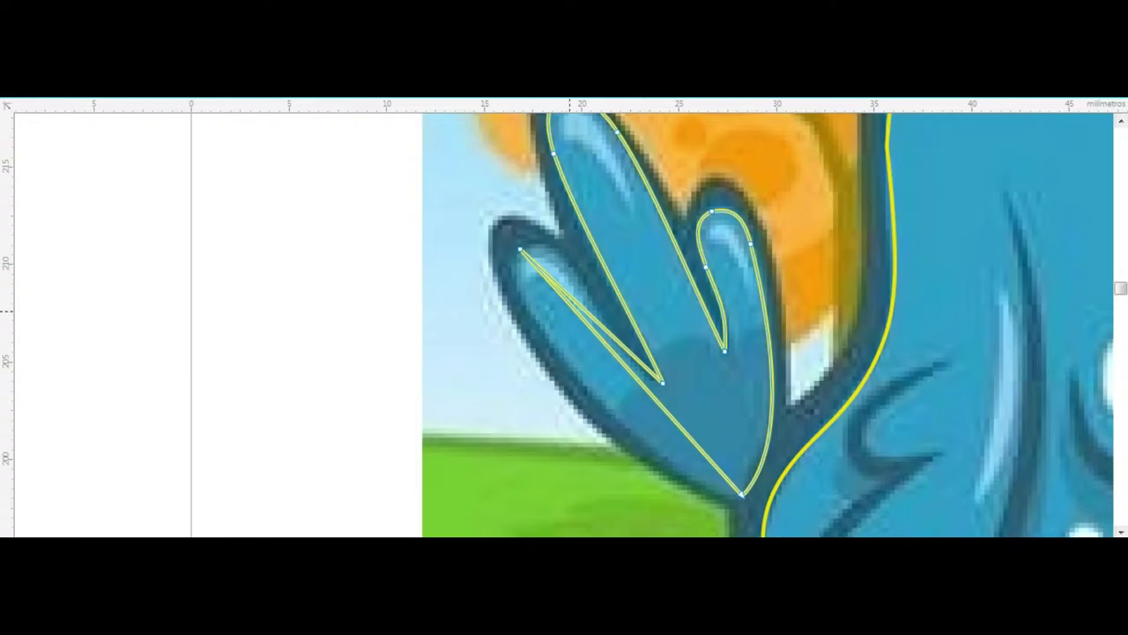
pyautogui.moveTo(588, 324)
pyautogui.mouseDown()
pyautogui.moveTo(520, 308)
pyautogui.moveTo(547, 243)
pyautogui.mouseUp()
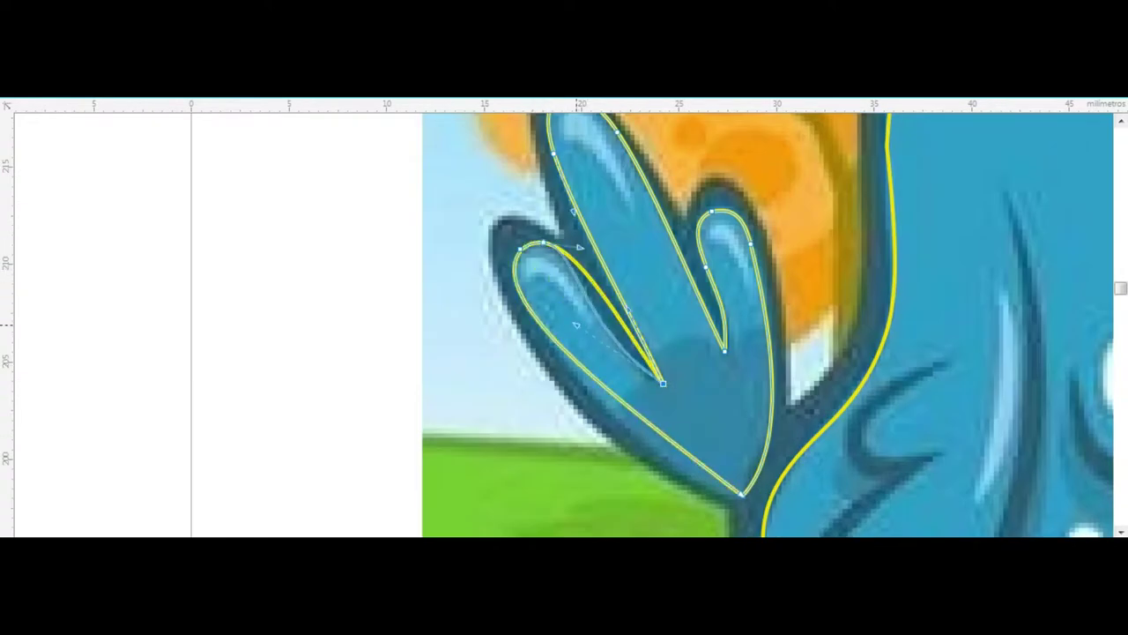
pyautogui.click(742, 495)
pyautogui.moveTo(631, 437); pyautogui.dragTo(661, 473)
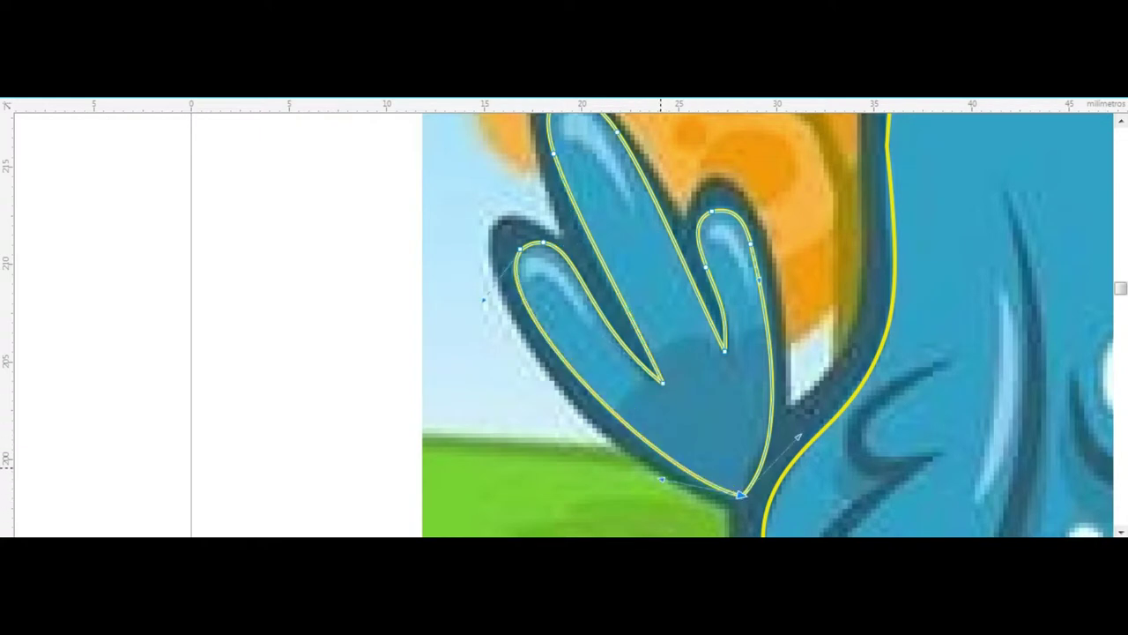
pyautogui.click(520, 298)
pyautogui.scroll(-2, 589, 333)
pyautogui.scroll(4, 632, 279)
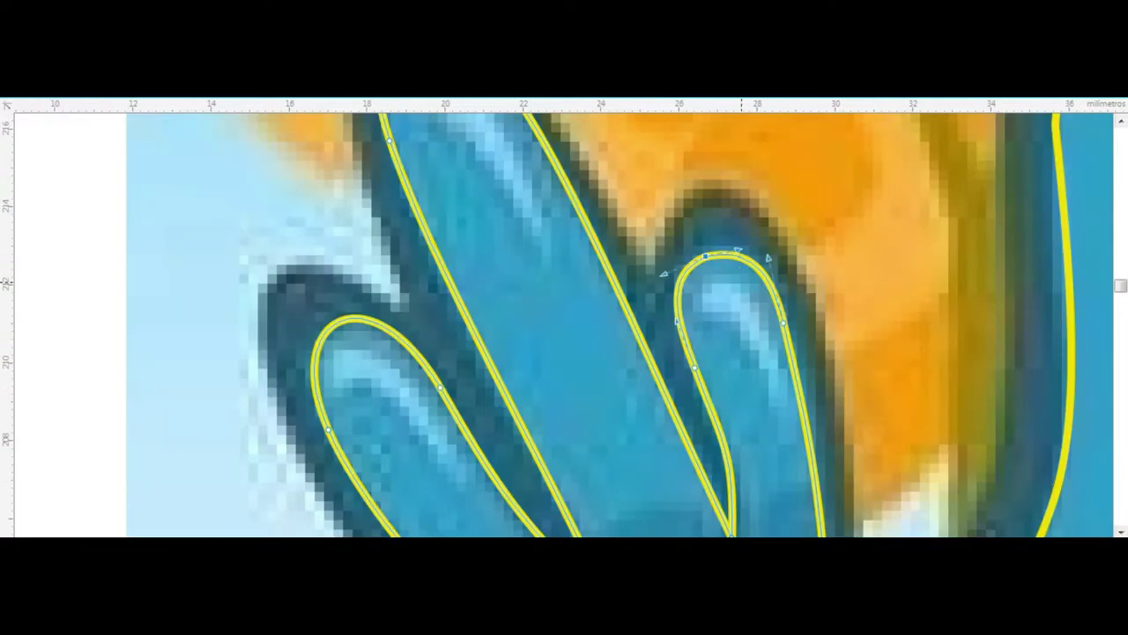
pyautogui.scroll(-4, 740, 305)
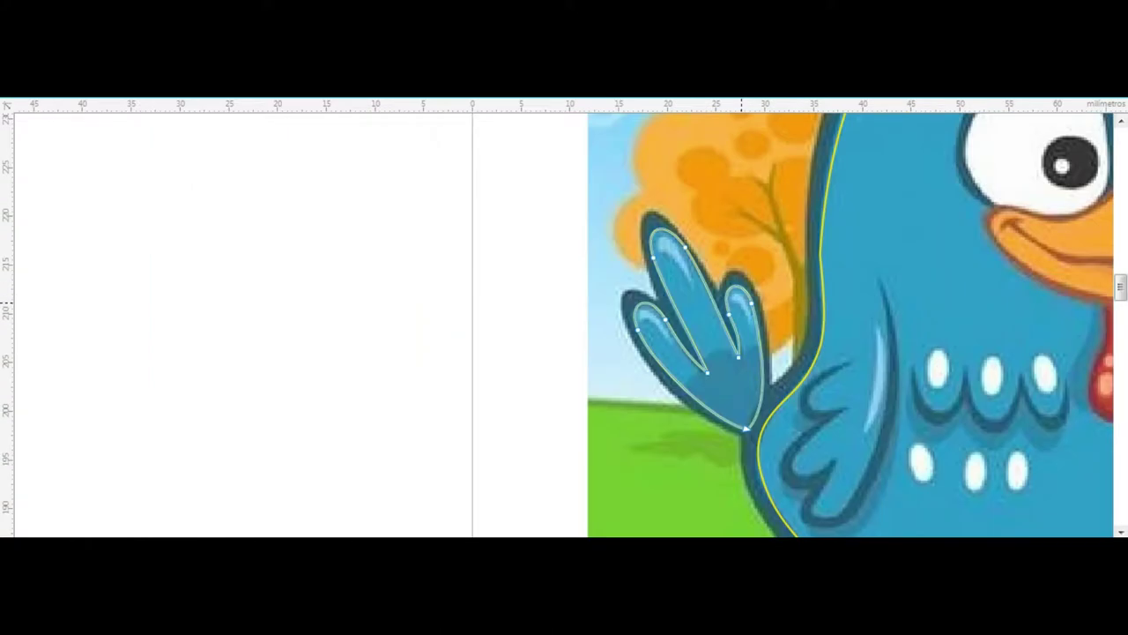
# - Give the wing outline an outside contour and remove two extra nodes on its left finger
pyautogui.click(650, 357)
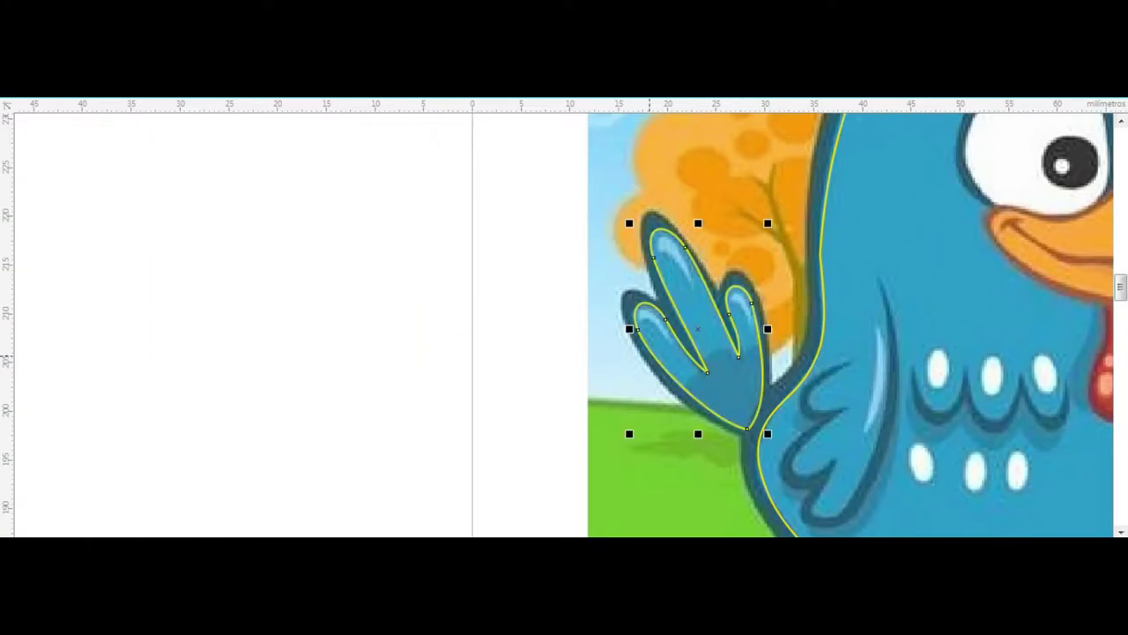
pyautogui.click(631, 329)
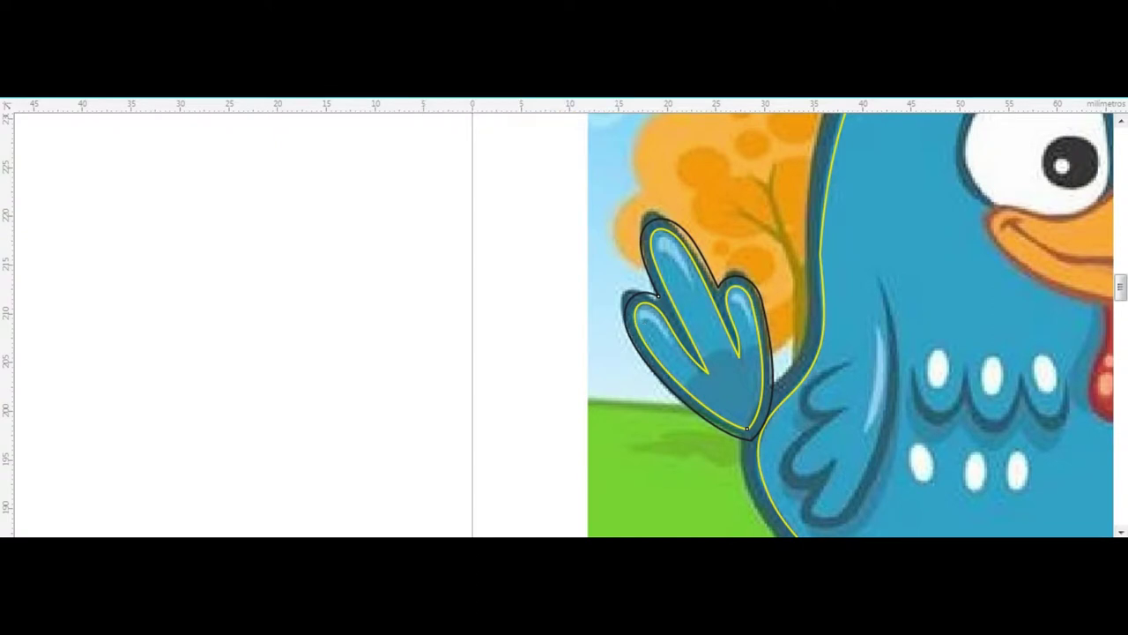
pyautogui.press('F10')
pyautogui.scroll(2, 641, 291)
pyautogui.moveTo(566, 289); pyautogui.dragTo(637, 382)
pyautogui.press('Delete')
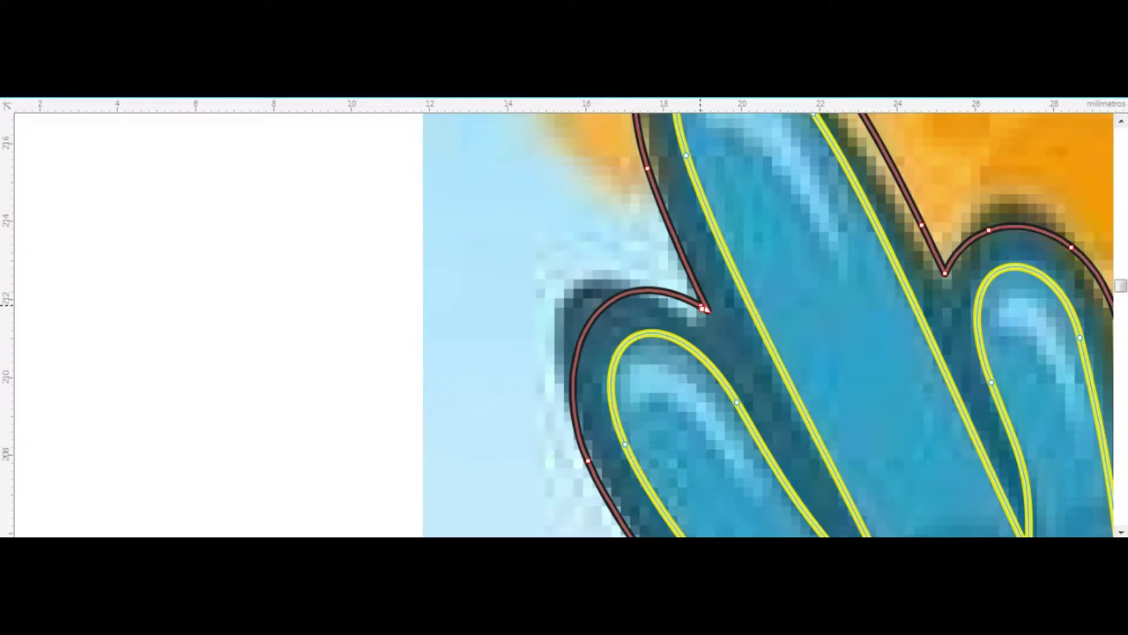
# - Reshape the contour's left finger cusp and fingertip, removing extra outer-curve nodes
pyautogui.moveTo(703, 308); pyautogui.dragTo(714, 329)
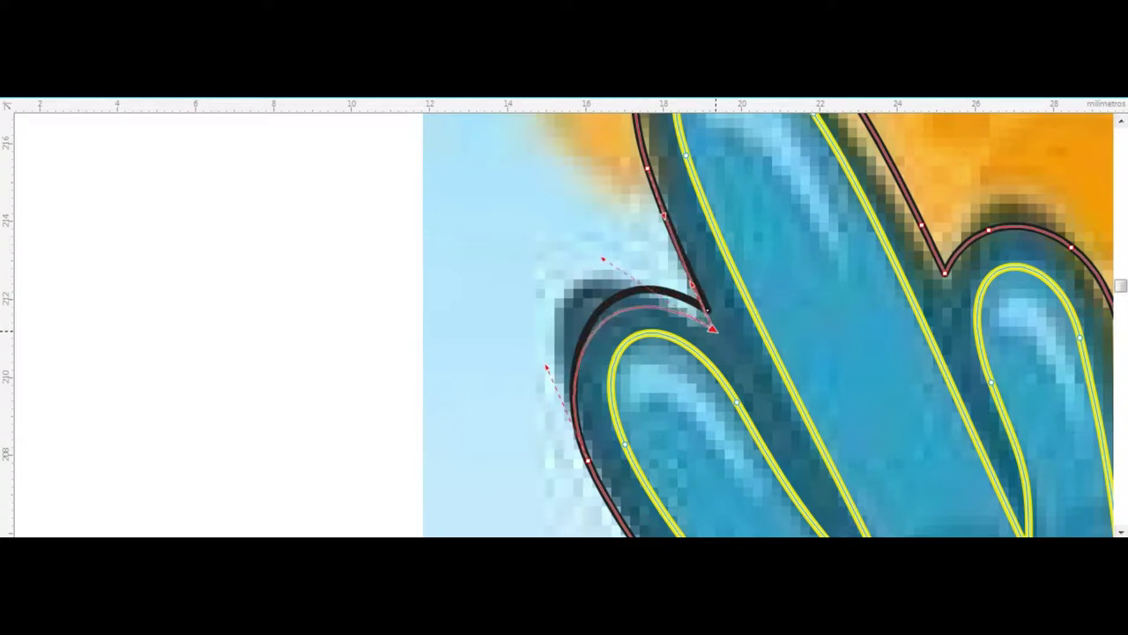
pyautogui.doubleClick(574, 289)
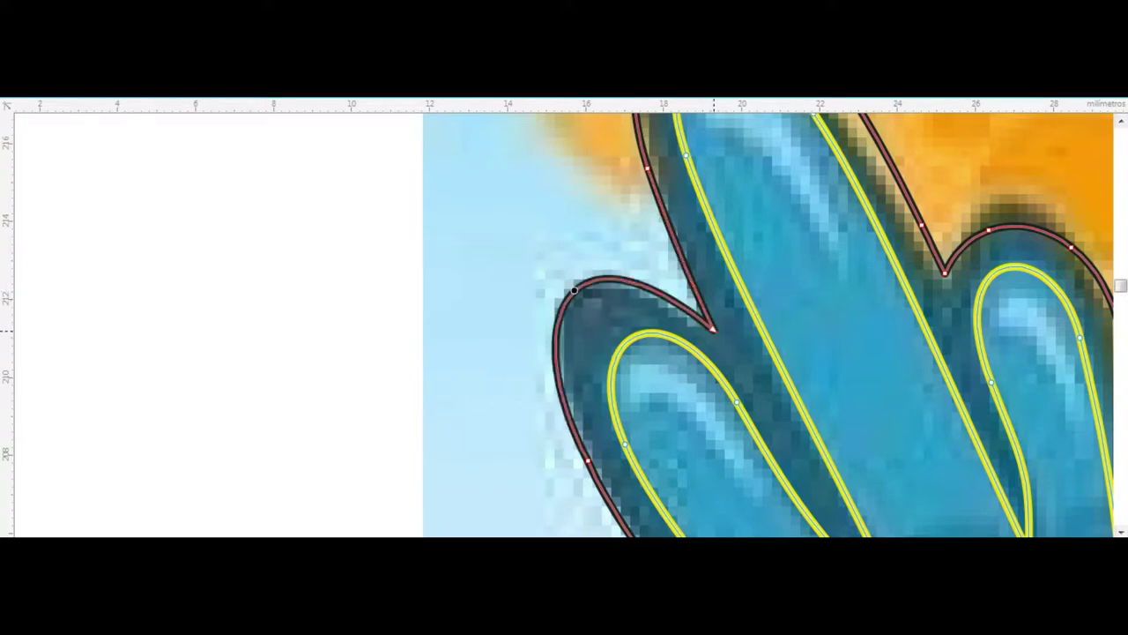
pyautogui.scroll(-3, 705, 326)
pyautogui.scroll(3, 705, 326)
pyautogui.moveTo(696, 320); pyautogui.dragTo(681, 288)
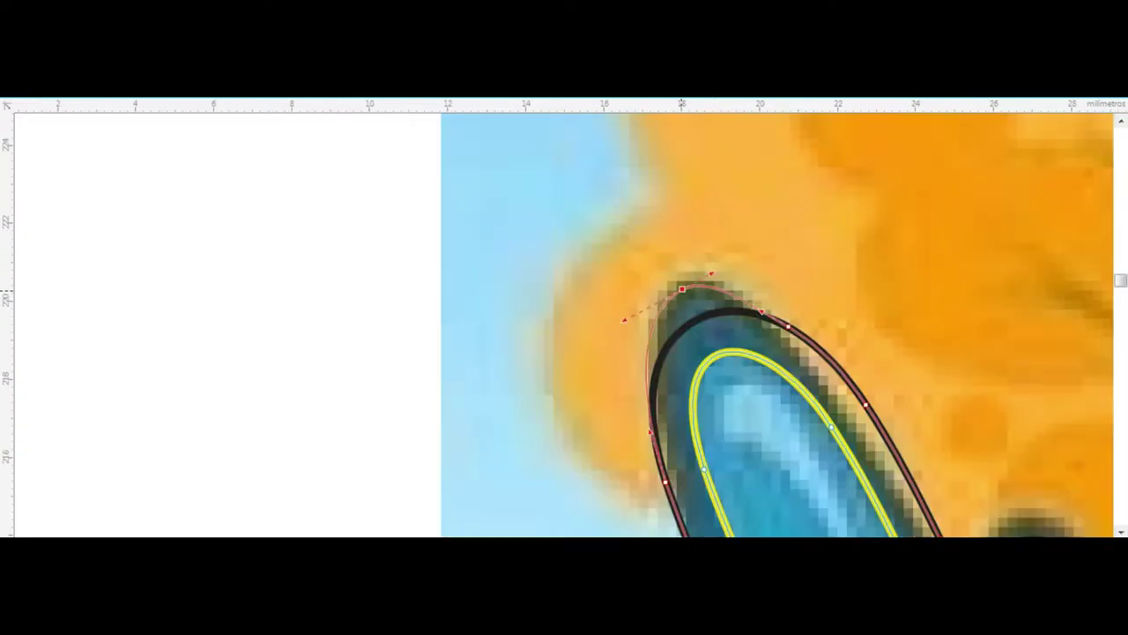
pyautogui.doubleClick(788, 327)
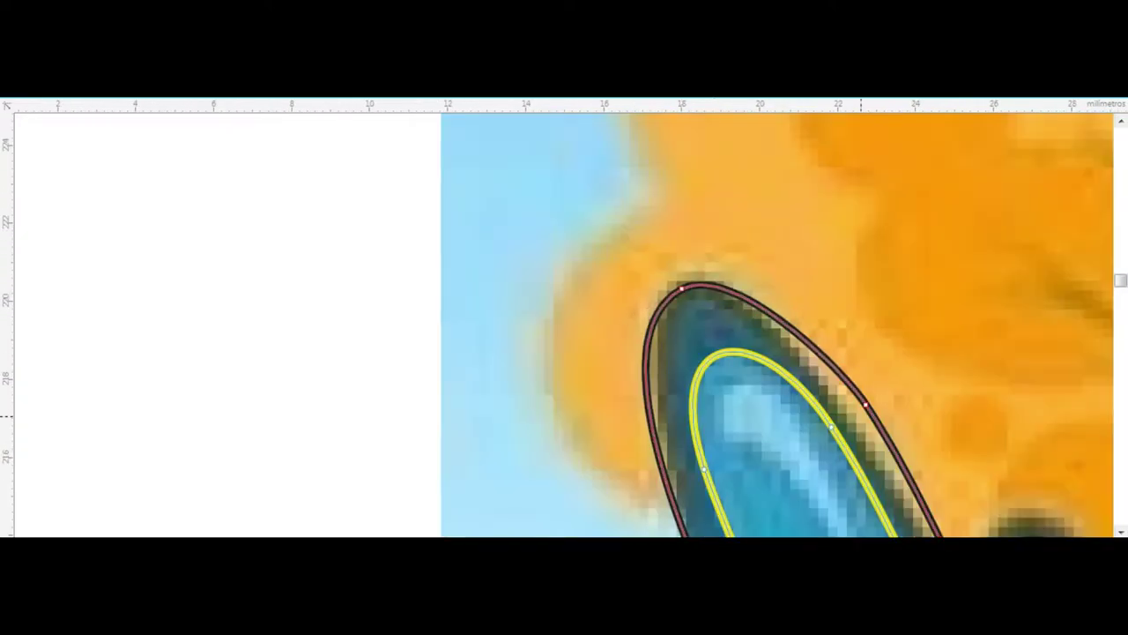
pyautogui.doubleClick(866, 404)
pyautogui.click(681, 289)
pyautogui.moveTo(766, 238); pyautogui.dragTo(744, 252)
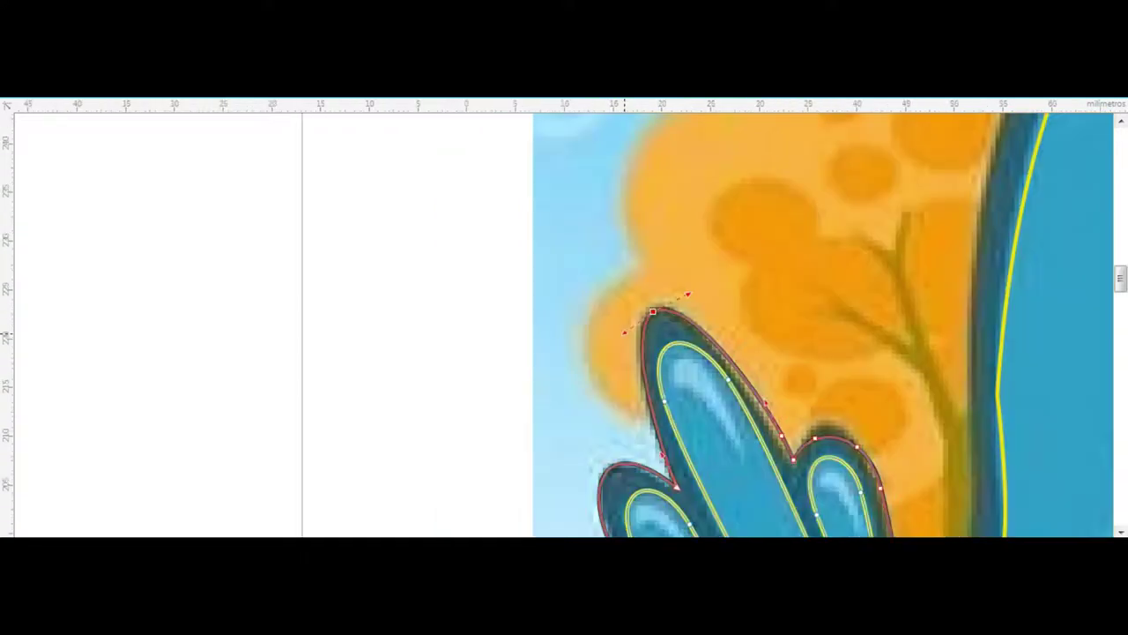
# - Lower the cusp node between fingers and check the bottom nodes of both wing outlines
pyautogui.scroll(-2, 594, 344)
pyautogui.scroll(2, 787, 430)
pyautogui.moveTo(815, 480); pyautogui.dragTo(815, 501)
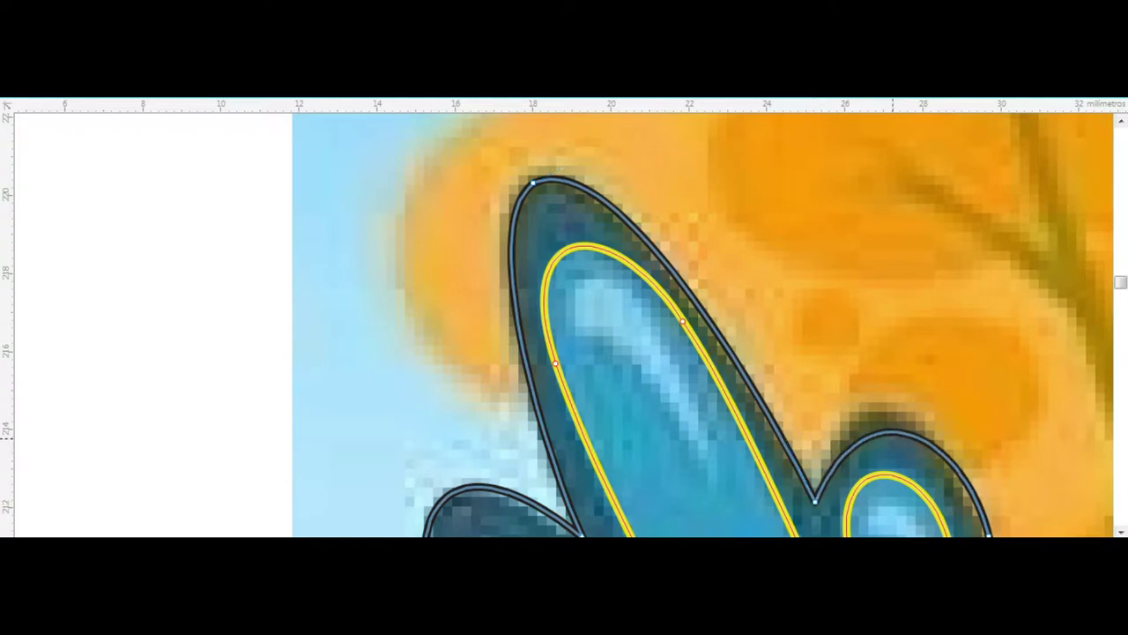
pyautogui.press('Escape')
pyautogui.scroll(-2, 878, 407)
pyautogui.scroll(2, 879, 408)
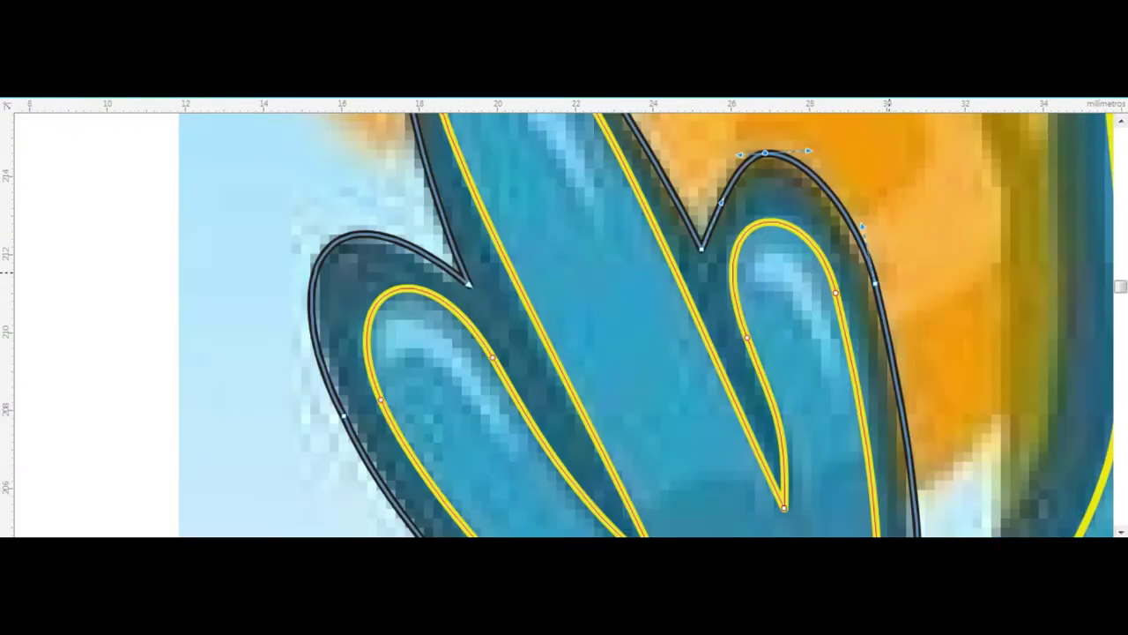
pyautogui.scroll(-1, 878, 287)
pyautogui.click(839, 506)
pyautogui.click(823, 509)
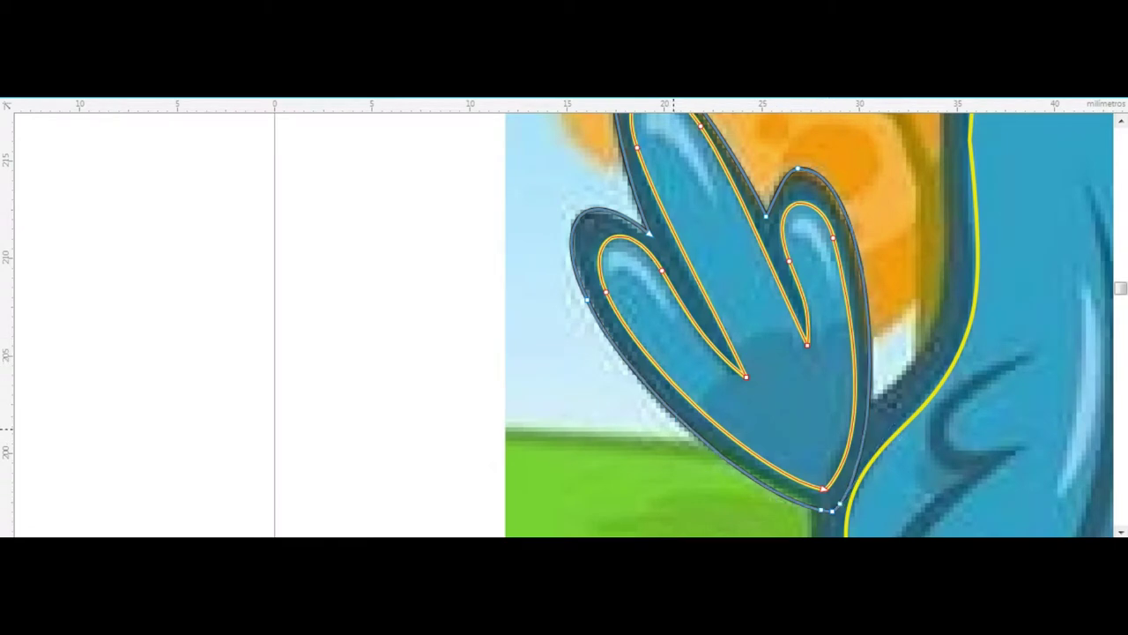
pyautogui.scroll(1, 820, 520)
pyautogui.scroll(1, 821, 520)
pyautogui.scroll(-1, 779, 448)
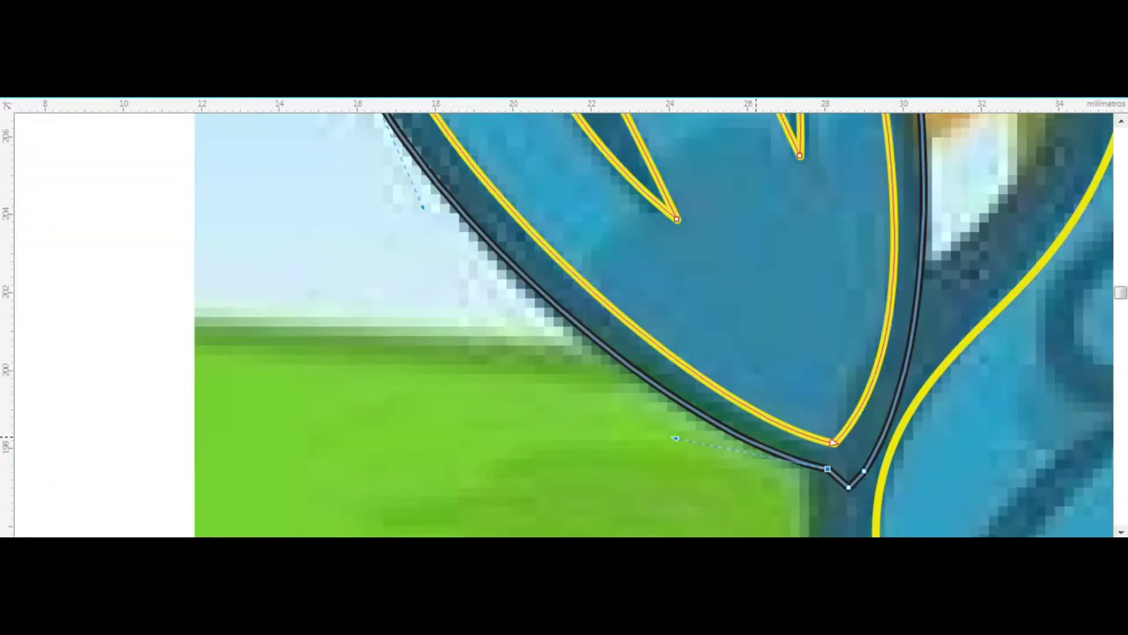
pyautogui.scroll(-1, 779, 448)
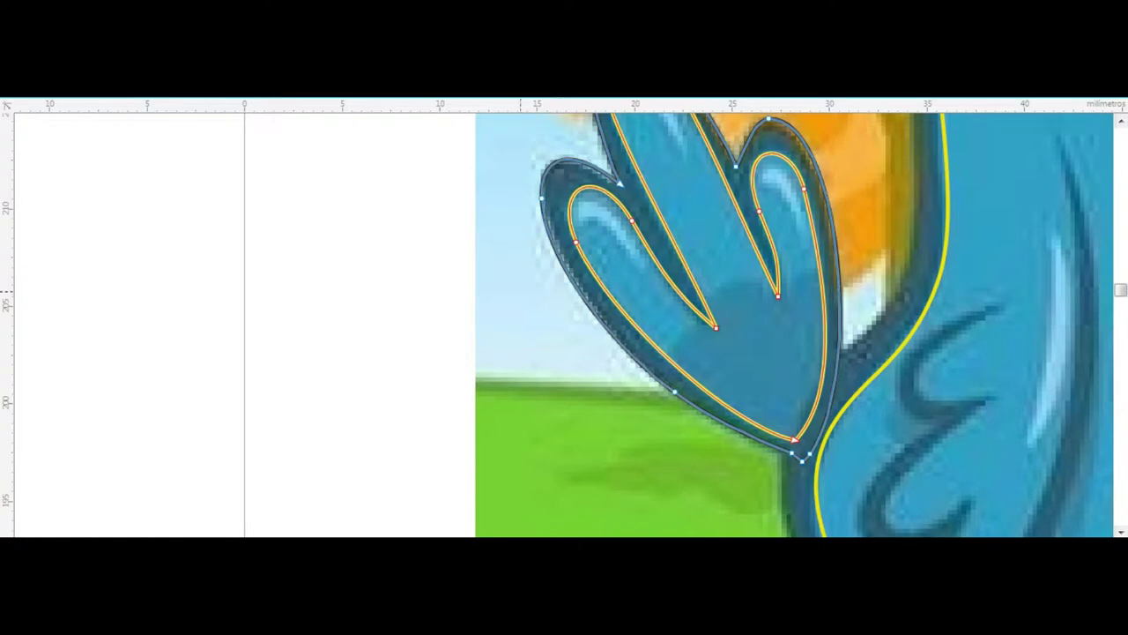
pyautogui.press('space')
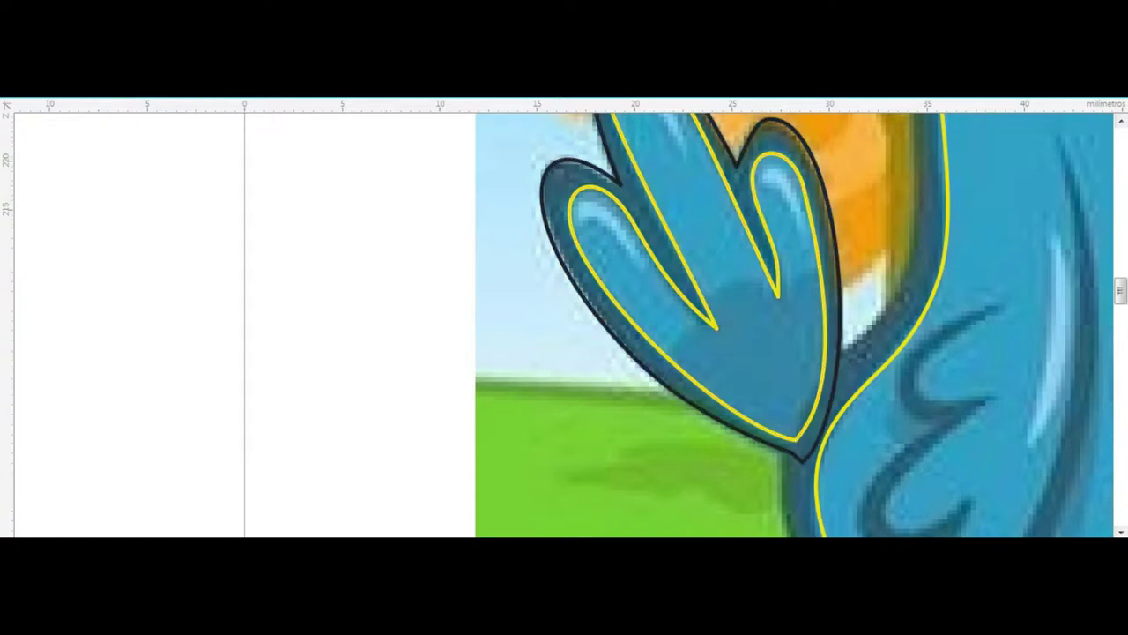
# - Sketch a polyline over the head tuft, then undo and delete the mistaken shape
pyautogui.scroll(-2, 392, 304)
pyautogui.scroll(-3, 393, 304)
pyautogui.scroll(5, 707, 240)
pyautogui.scroll(2, 708, 240)
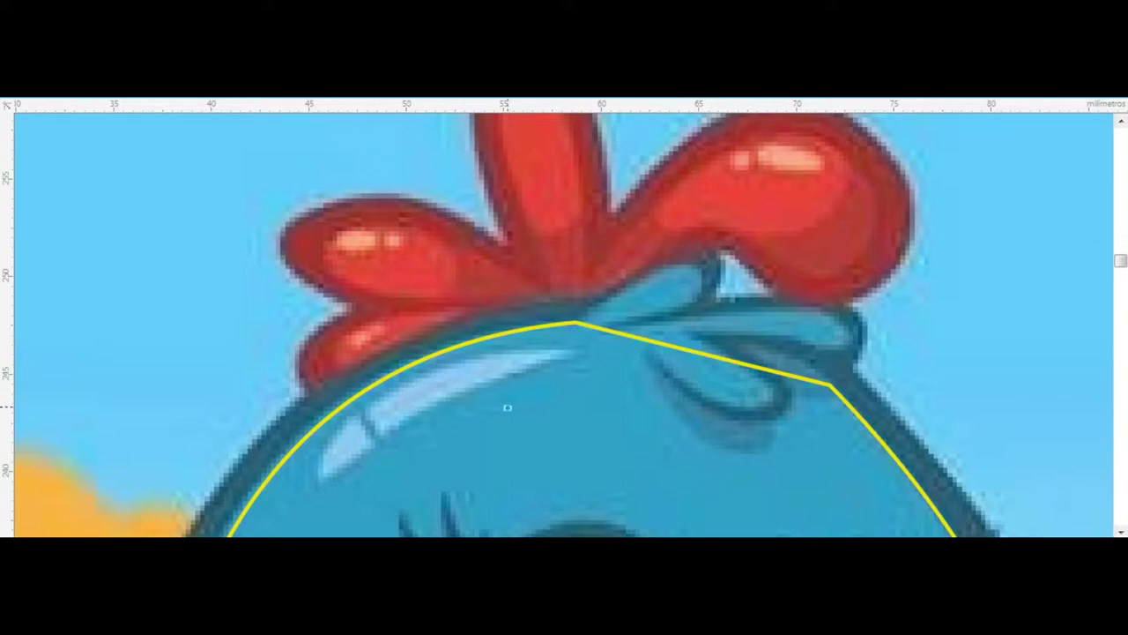
pyautogui.moveTo(575, 324); pyautogui.dragTo(505, 408)
pyautogui.moveTo(574, 323); pyautogui.dragTo(633, 321)
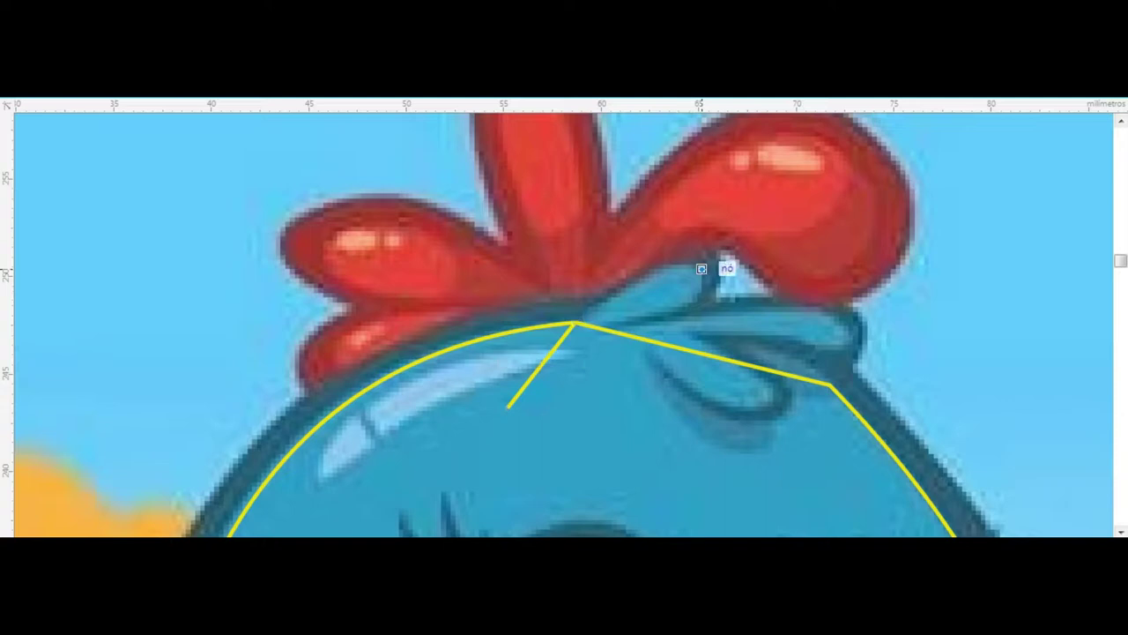
pyautogui.click(705, 265)
pyautogui.moveTo(618, 323); pyautogui.dragTo(853, 337)
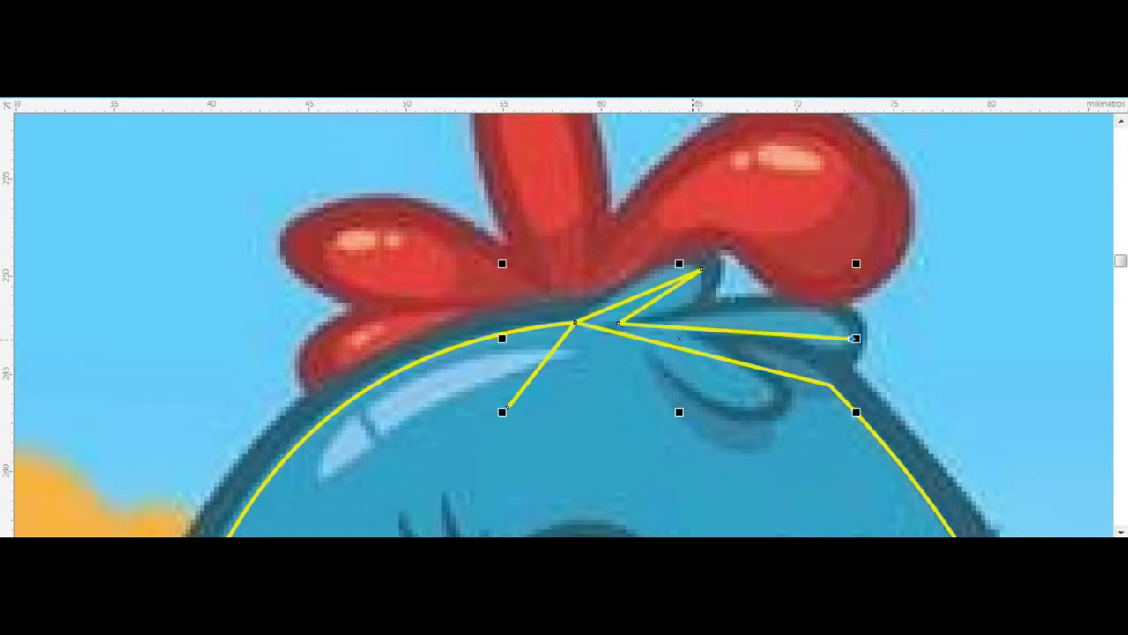
pyautogui.click(691, 339)
pyautogui.click(592, 423)
pyautogui.click(506, 407)
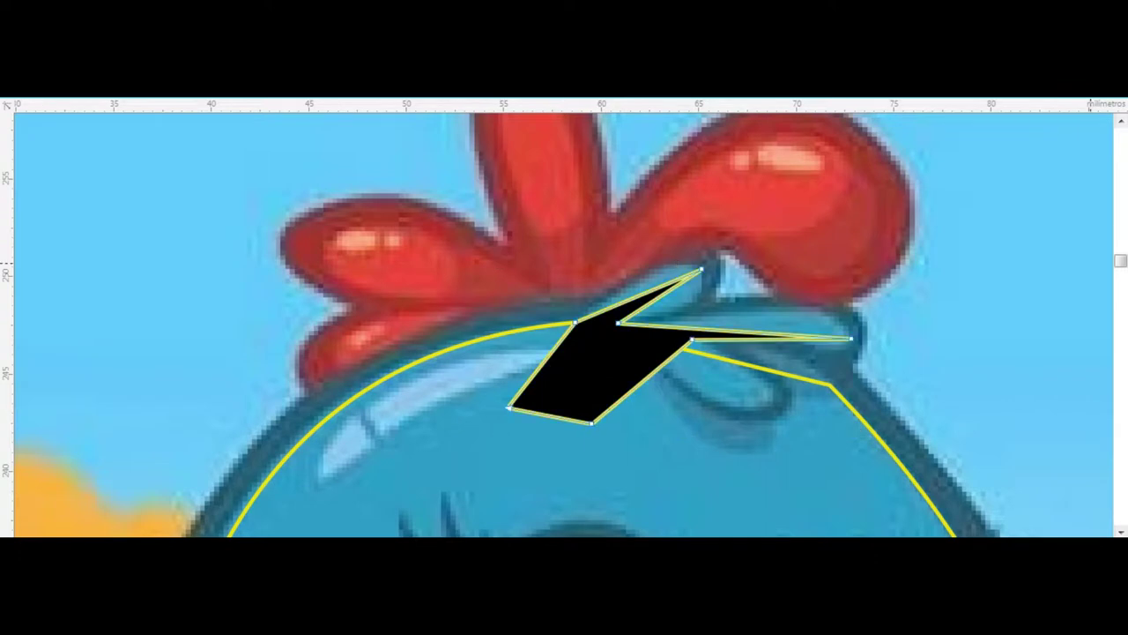
pyautogui.hotkey('ctrl', 'z')
pyautogui.press('space')
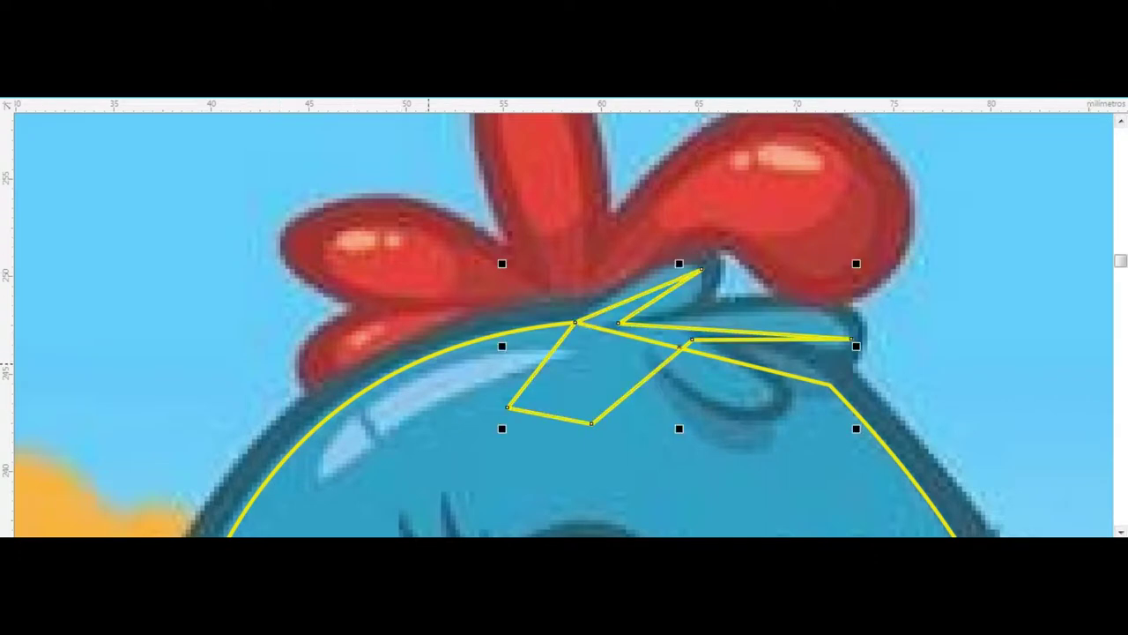
pyautogui.press('Delete')
# - Bend the yellow head outline's segments outward and upward along the tuft
pyautogui.press('Tab')
pyautogui.scroll(3, 719, 287)
pyautogui.moveTo(529, 265)
pyautogui.mouseDown()
pyautogui.moveTo(521, 190)
pyautogui.moveTo(506, 199)
pyautogui.mouseUp()
pyautogui.scroll(-4, 574, 216)
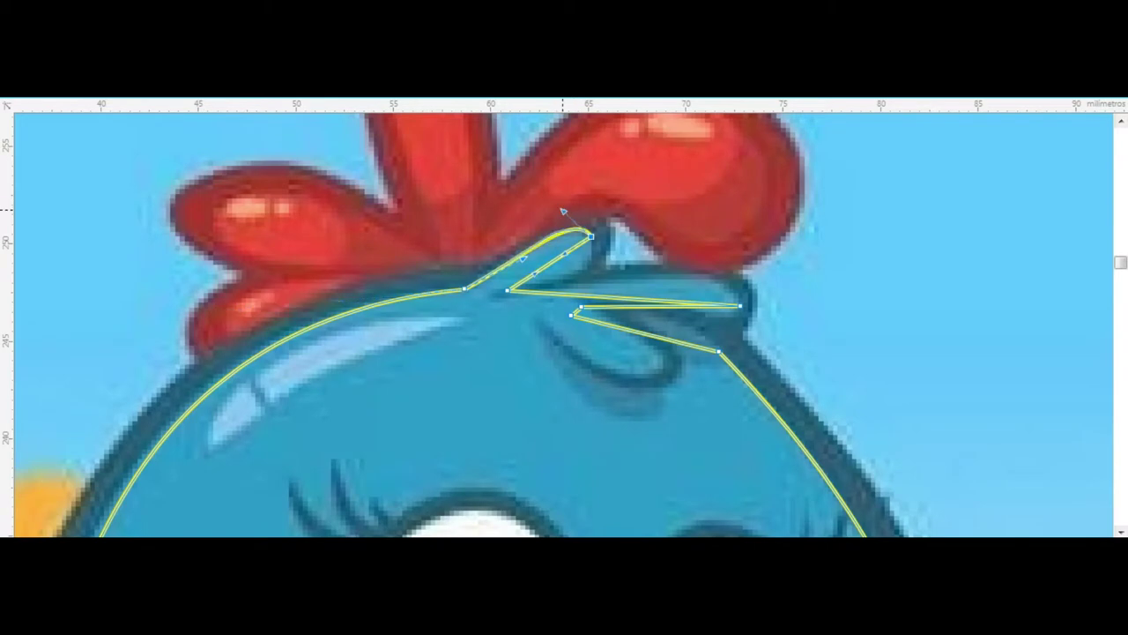
pyautogui.scroll(2, 501, 291)
pyautogui.scroll(2, 502, 300)
pyautogui.moveTo(520, 279); pyautogui.dragTo(478, 294)
pyautogui.scroll(-2, 478, 293)
pyautogui.moveTo(869, 310); pyautogui.dragTo(875, 256)
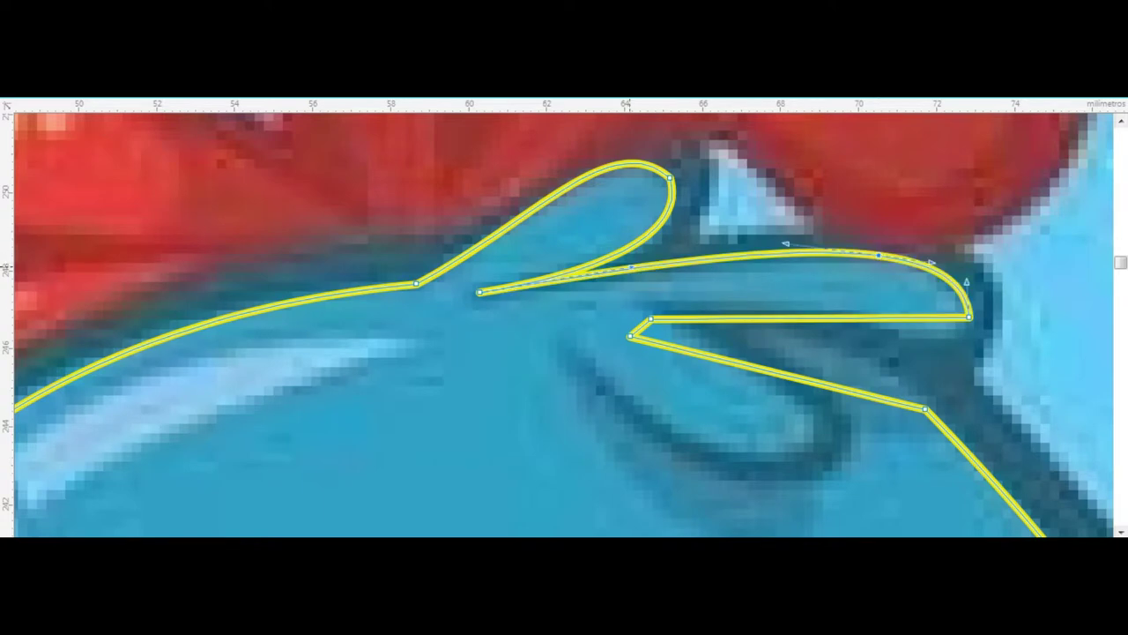
# - Reshape the lower tuft loop's curves, removing an extra node, then select the upper loop
pyautogui.click(625, 267)
pyautogui.moveTo(651, 320); pyautogui.dragTo(645, 304)
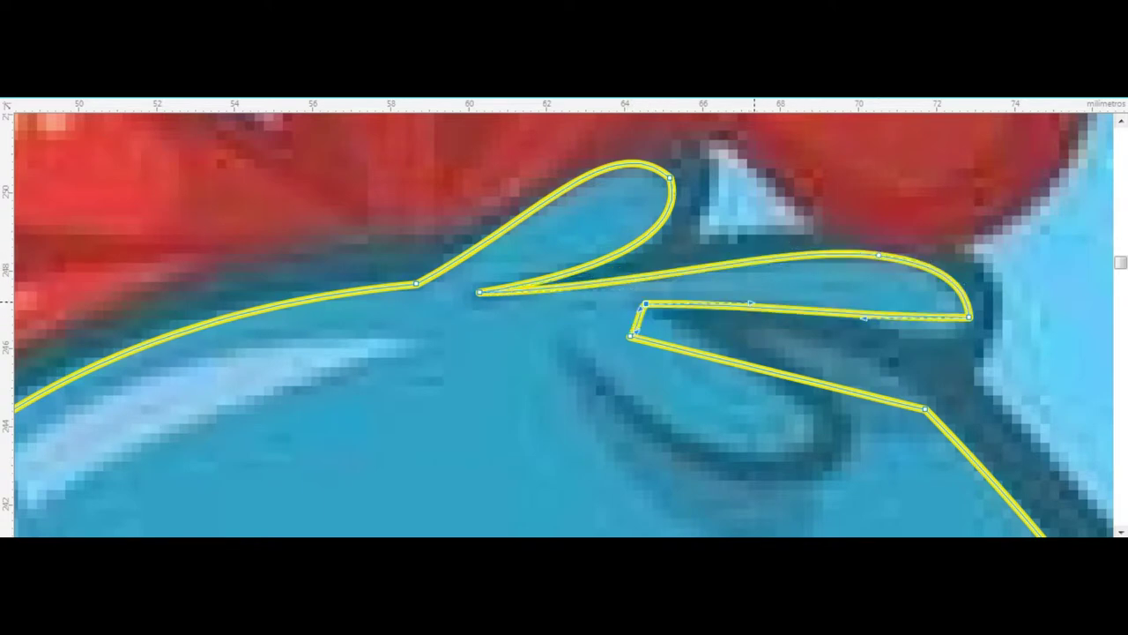
pyautogui.moveTo(864, 318); pyautogui.dragTo(969, 364)
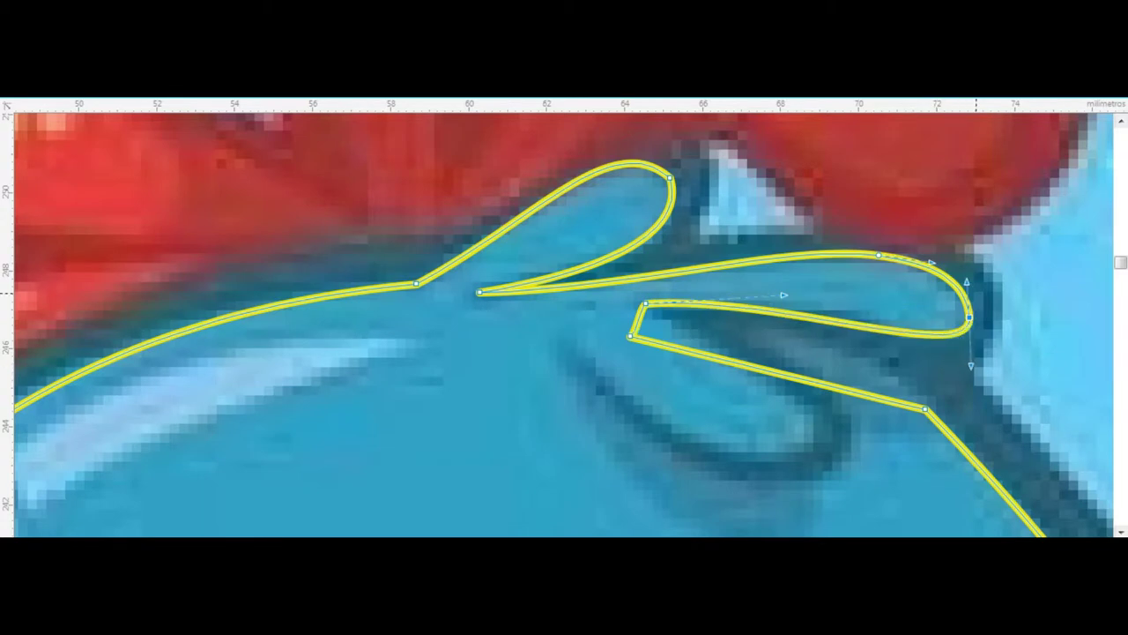
pyautogui.moveTo(646, 304)
pyautogui.mouseDown()
pyautogui.moveTo(809, 362)
pyautogui.moveTo(827, 356)
pyautogui.mouseUp()
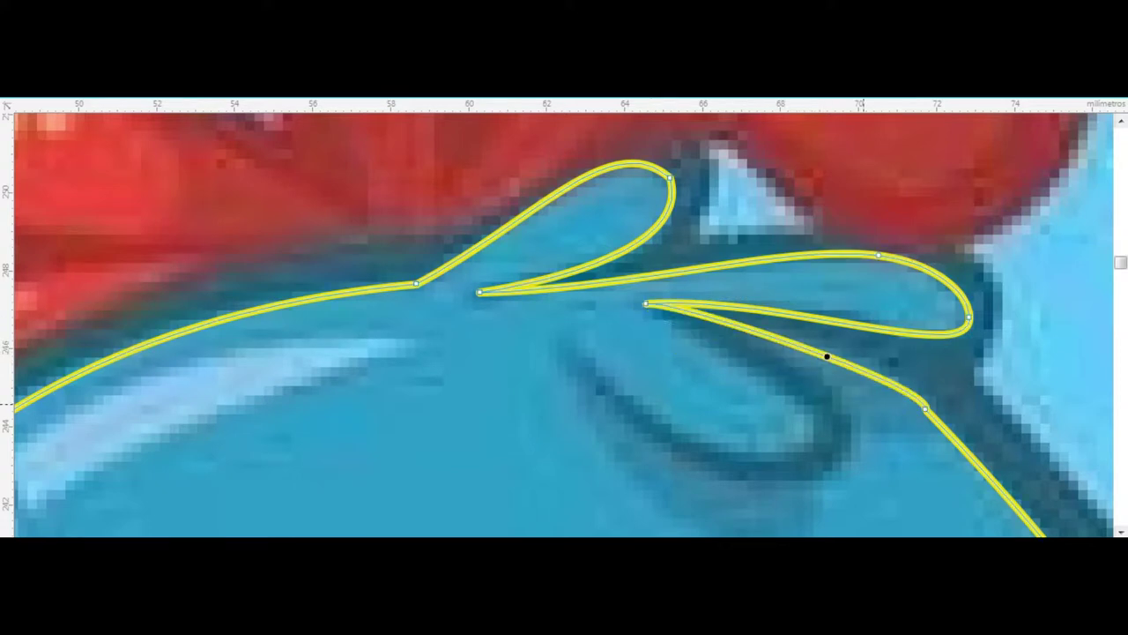
pyautogui.doubleClick(925, 408)
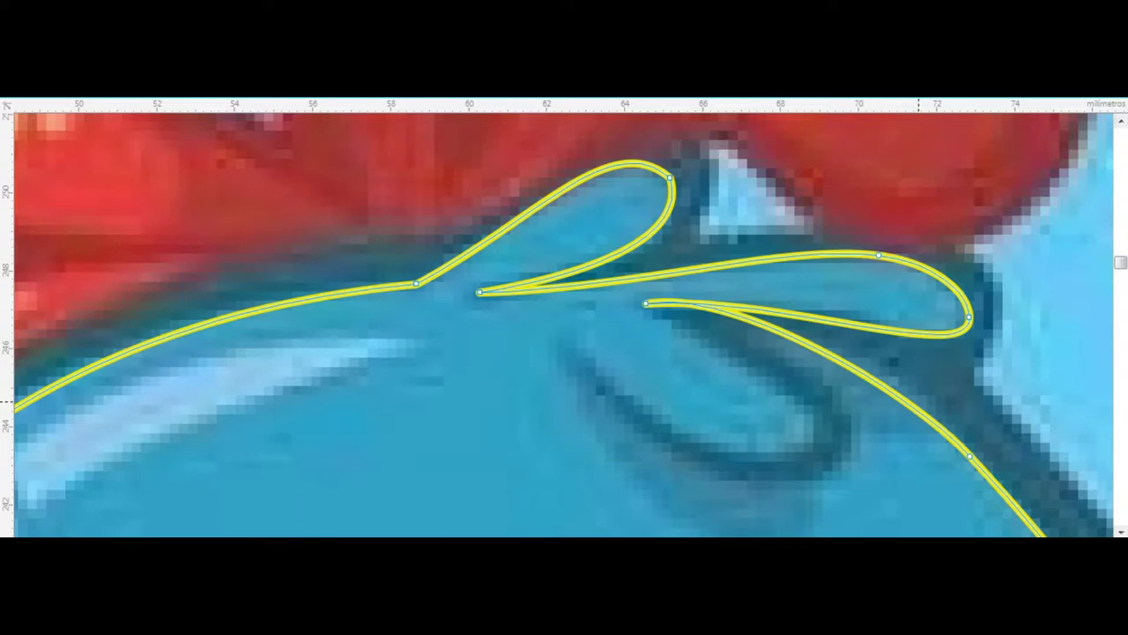
pyautogui.click(647, 304)
pyautogui.moveTo(745, 324)
pyautogui.mouseDown()
pyautogui.moveTo(752, 314)
pyautogui.moveTo(838, 328)
pyautogui.mouseUp()
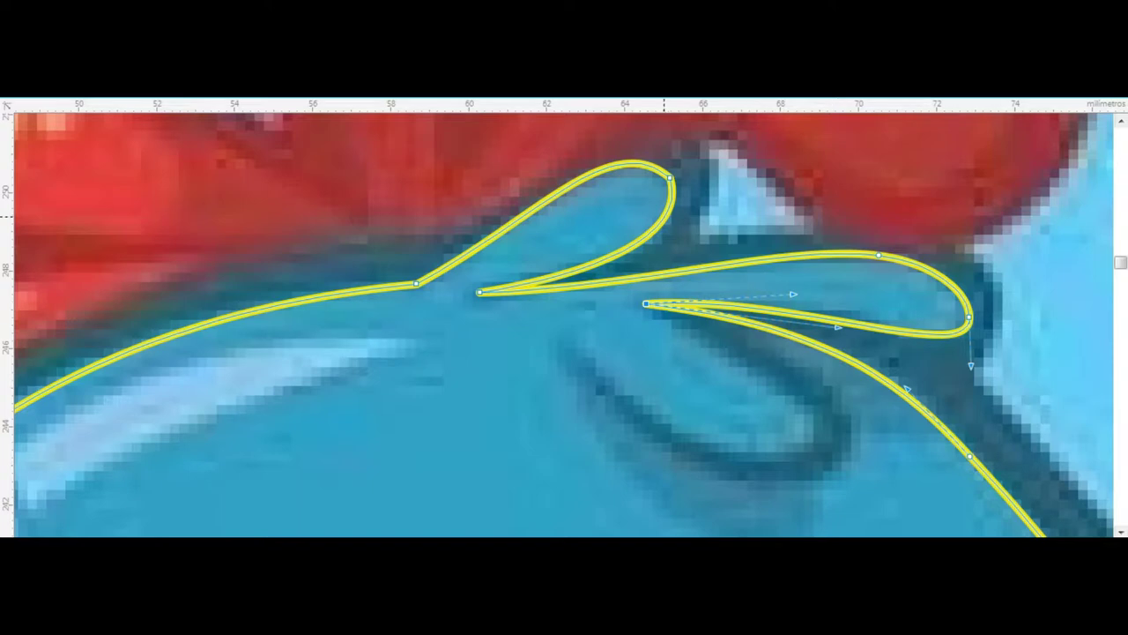
pyautogui.click(603, 168)
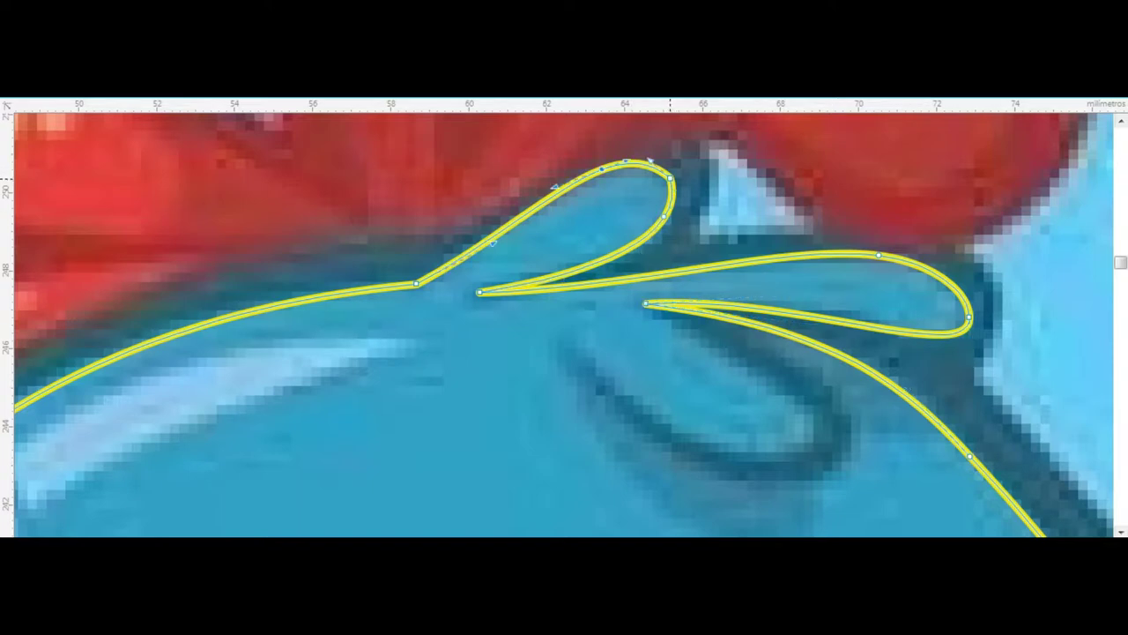
pyautogui.scroll(-5, 650, 160)
# - Delete three nodes on the black right-side outline and reshape its curve
pyautogui.press('space')
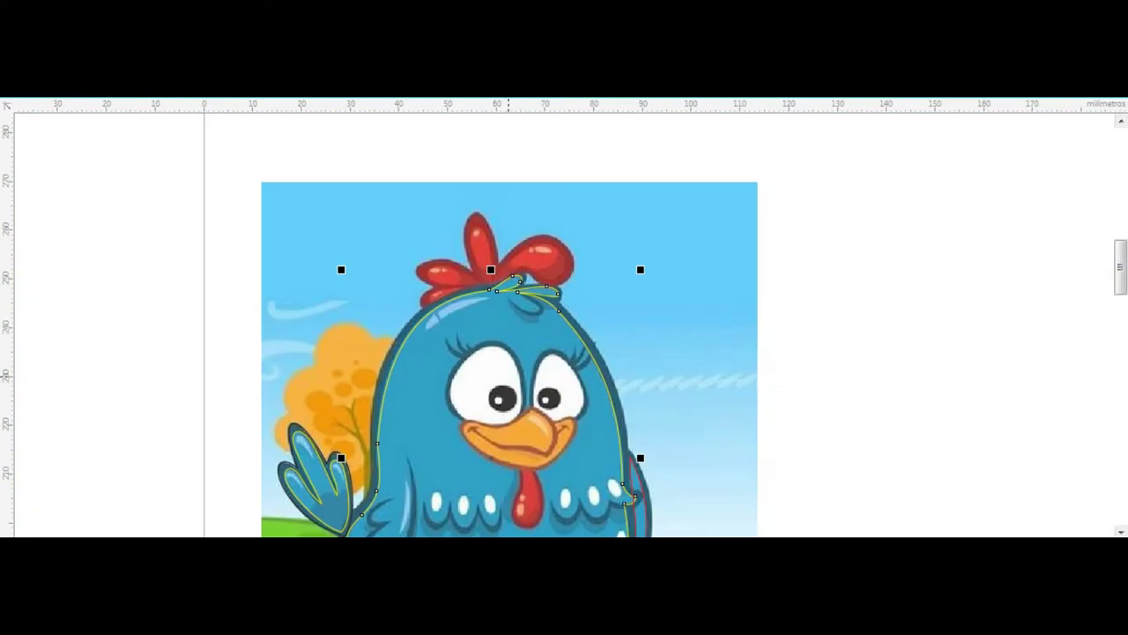
pyautogui.scroll(-2, 506, 375)
pyautogui.scroll(4, 506, 374)
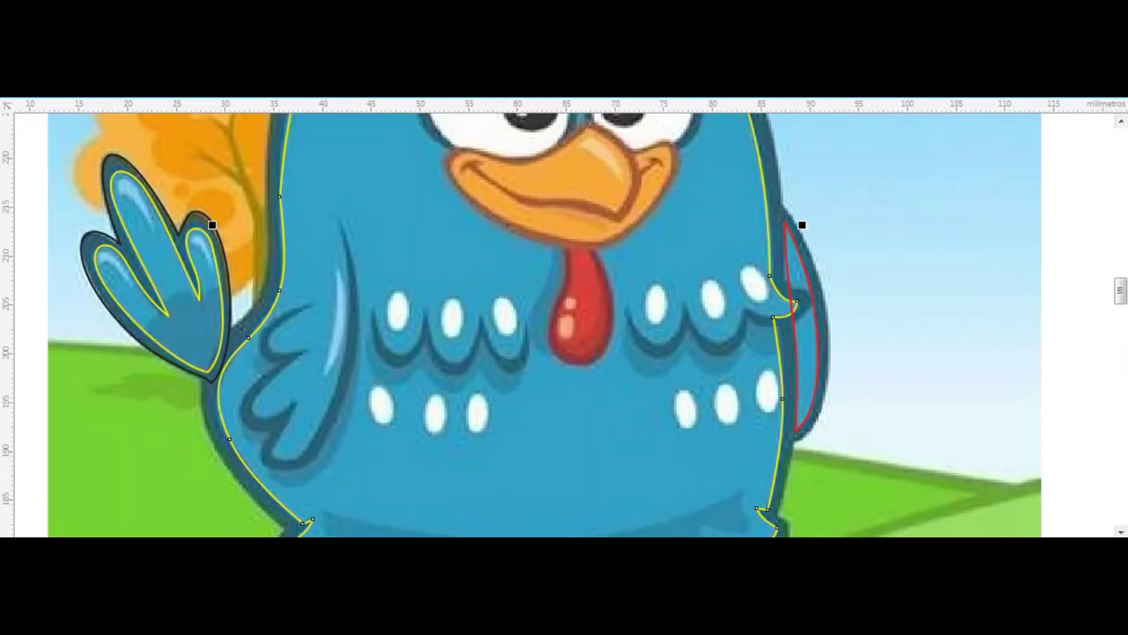
pyautogui.press('Escape')
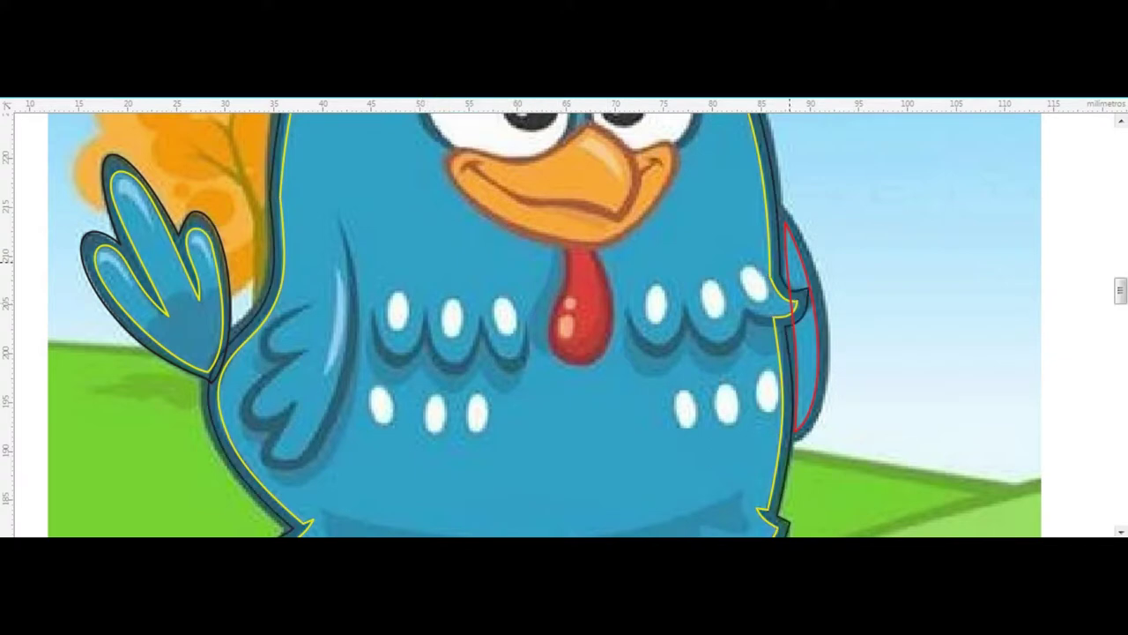
pyautogui.scroll(2, 810, 291)
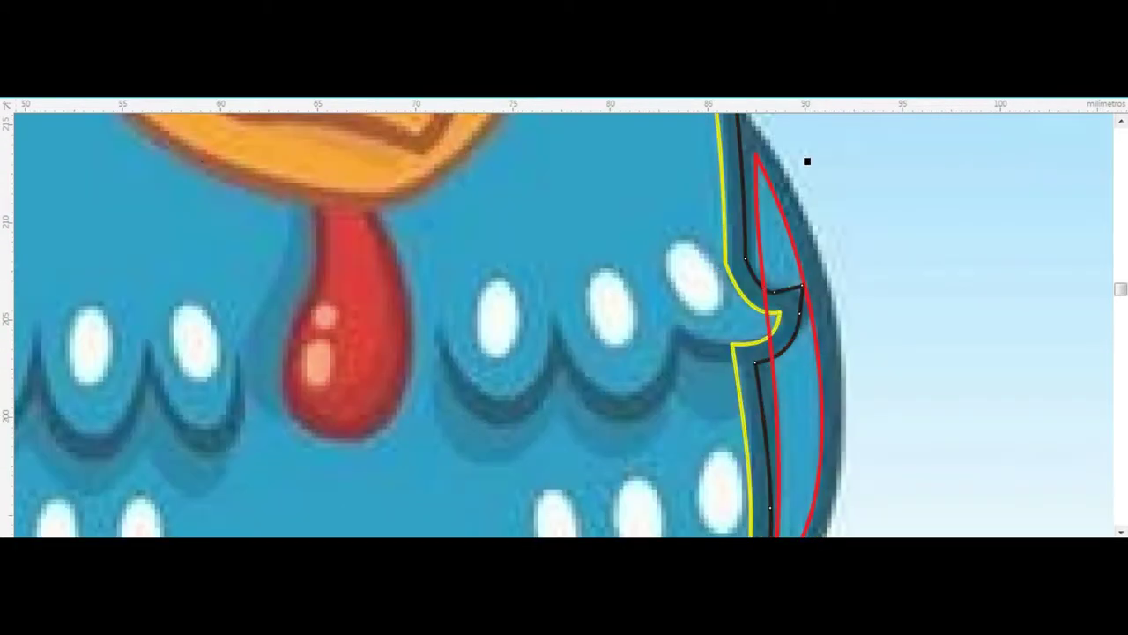
pyautogui.scroll(2, 801, 283)
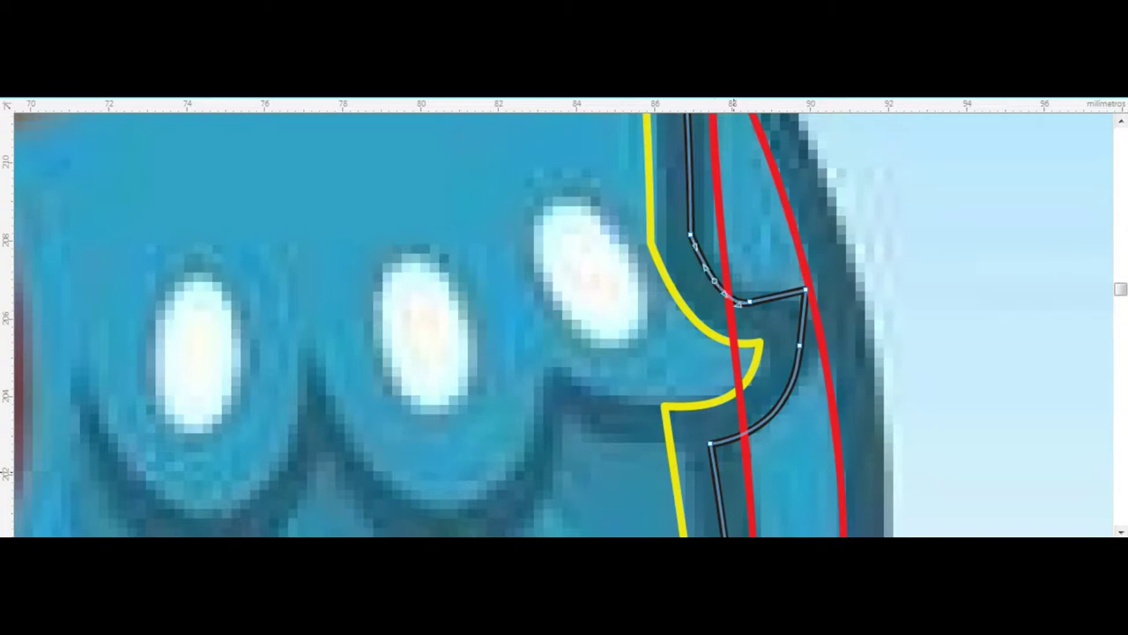
pyautogui.moveTo(714, 282); pyautogui.dragTo(838, 354)
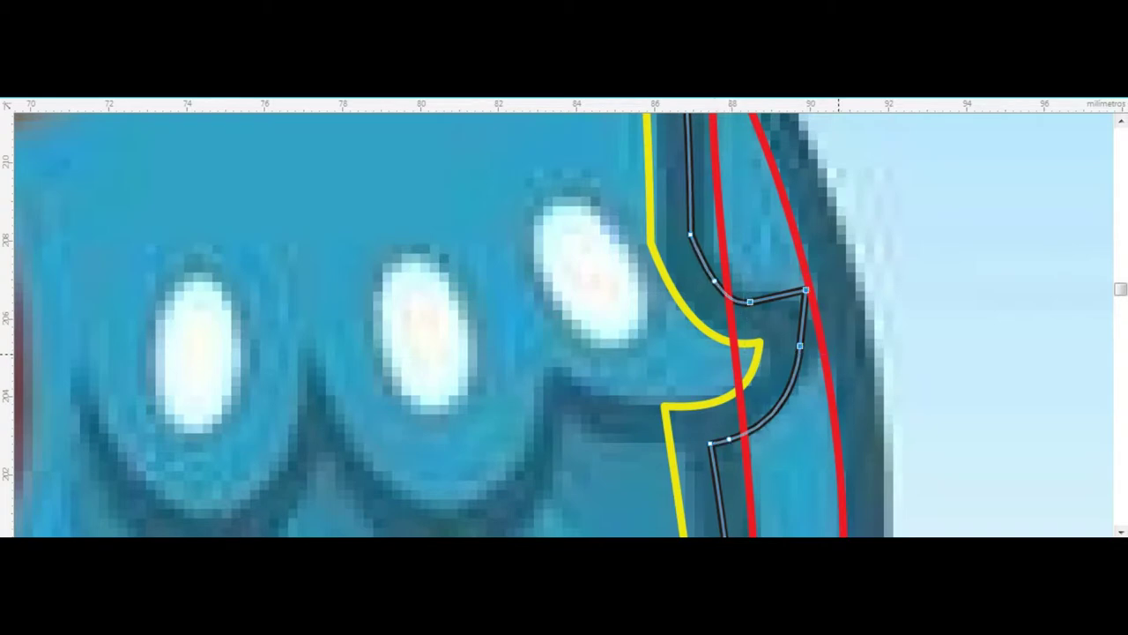
pyautogui.press('Delete')
pyautogui.moveTo(798, 406)
pyautogui.mouseDown()
pyautogui.moveTo(815, 415)
pyautogui.moveTo(812, 401)
pyautogui.mouseUp()
pyautogui.moveTo(718, 287); pyautogui.dragTo(735, 317)
pyautogui.press('Escape')
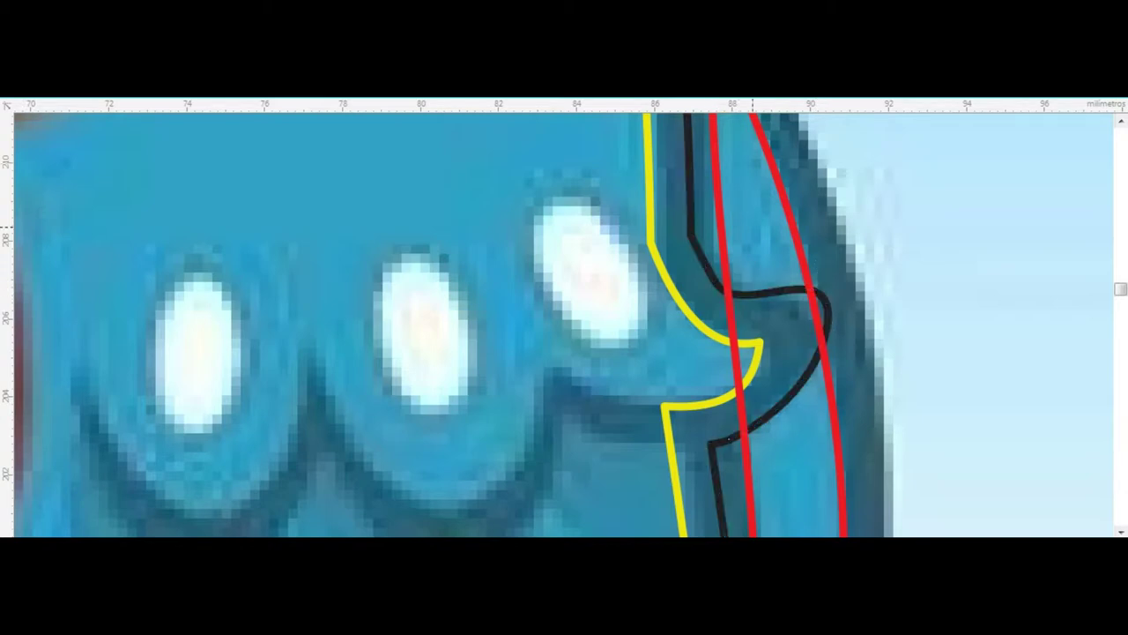
# - Drag out an outside black contour around the red-outlined right wing shape
pyautogui.moveTo(706, 445); pyautogui.dragTo(848, 445)
pyautogui.moveTo(706, 445); pyautogui.dragTo(669, 445)
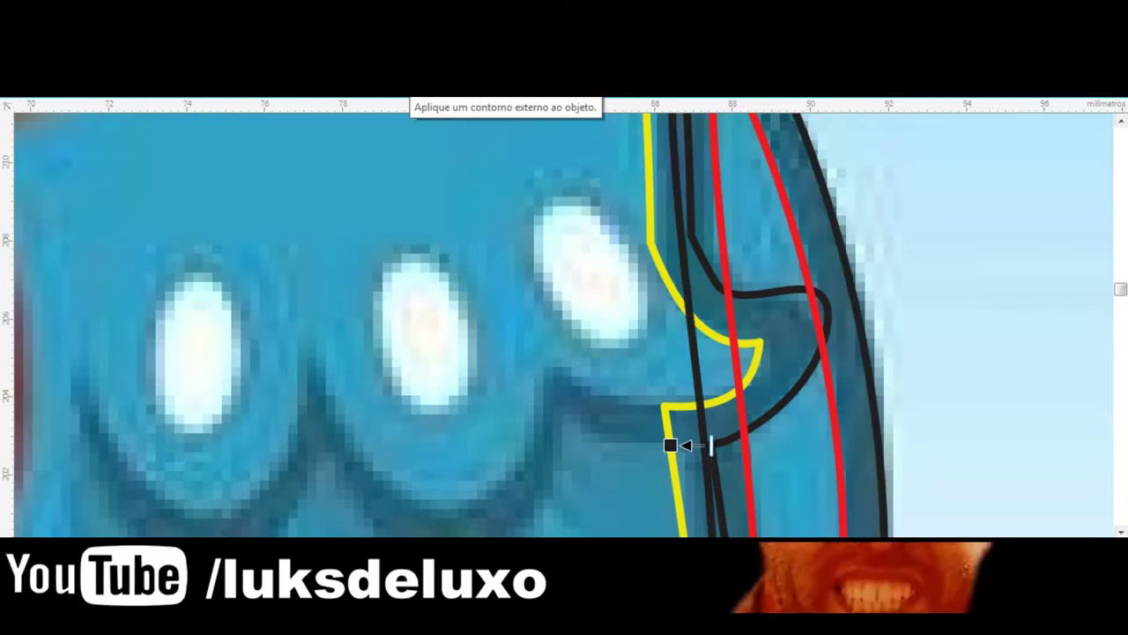
pyautogui.scroll(-2, 685, 445)
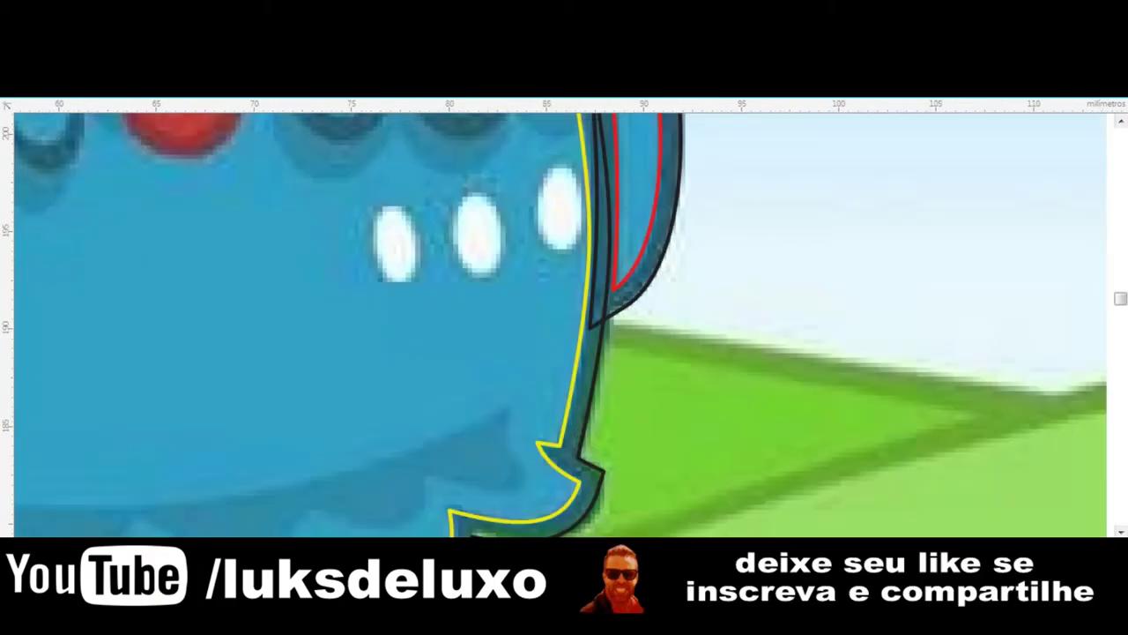
pyautogui.press('space')
pyautogui.scroll(-3, 646, 327)
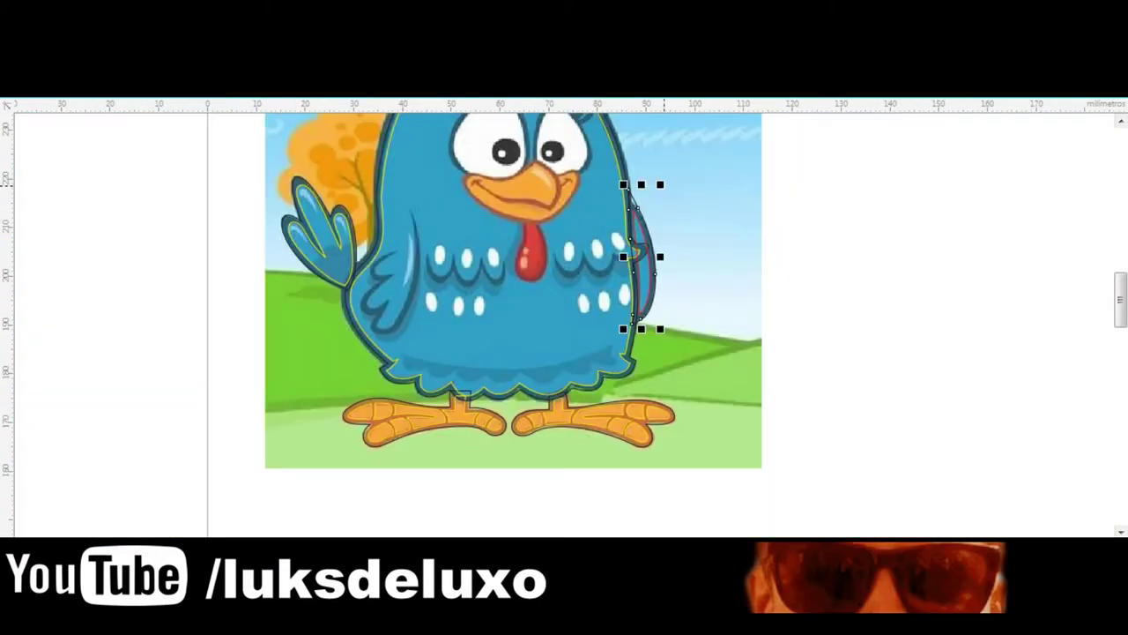
pyautogui.scroll(3, 663, 182)
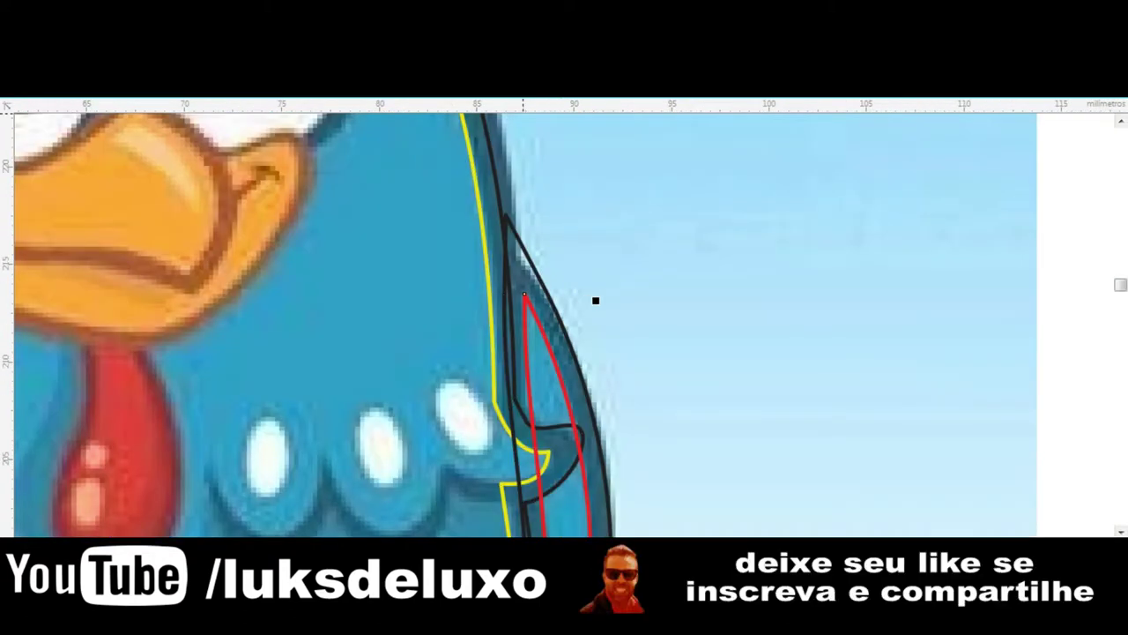
pyautogui.press('space')
pyautogui.press('space')
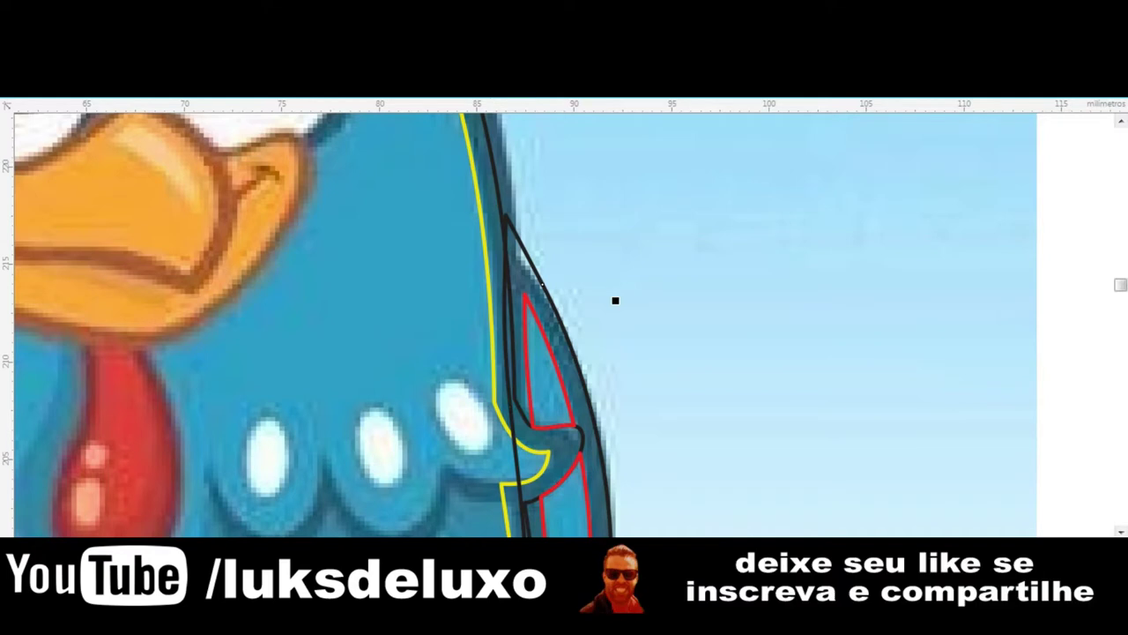
# - Convert the black contour's lower corner node to a smooth node
pyautogui.scroll(-3, 529, 259)
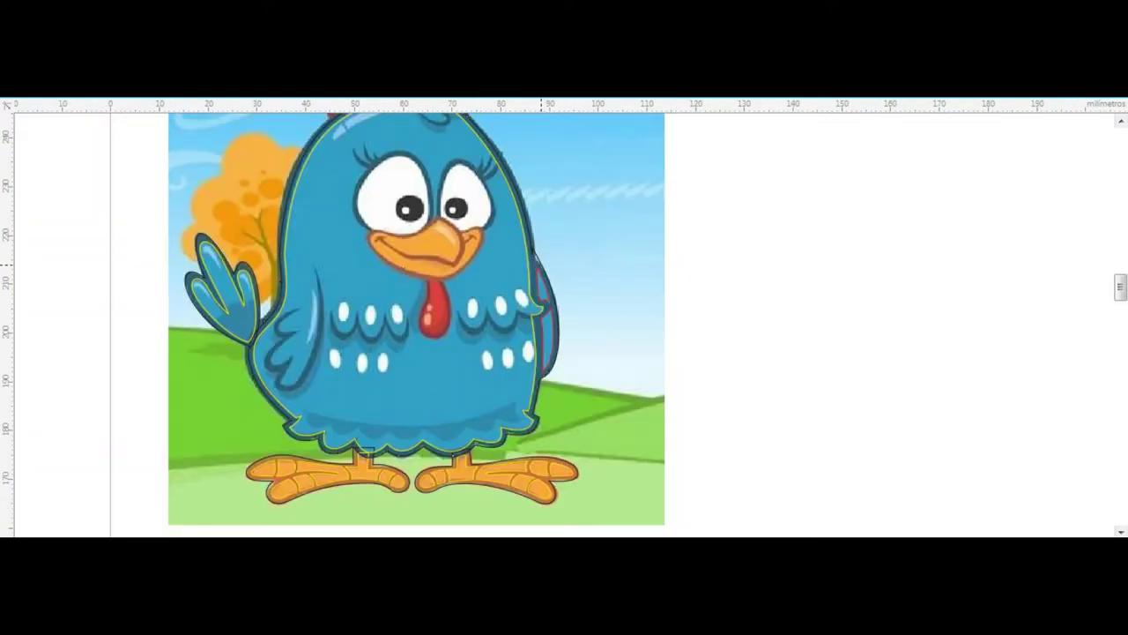
pyautogui.scroll(3, 592, 419)
pyautogui.scroll(2, 591, 419)
pyautogui.moveTo(604, 374); pyautogui.dragTo(520, 432)
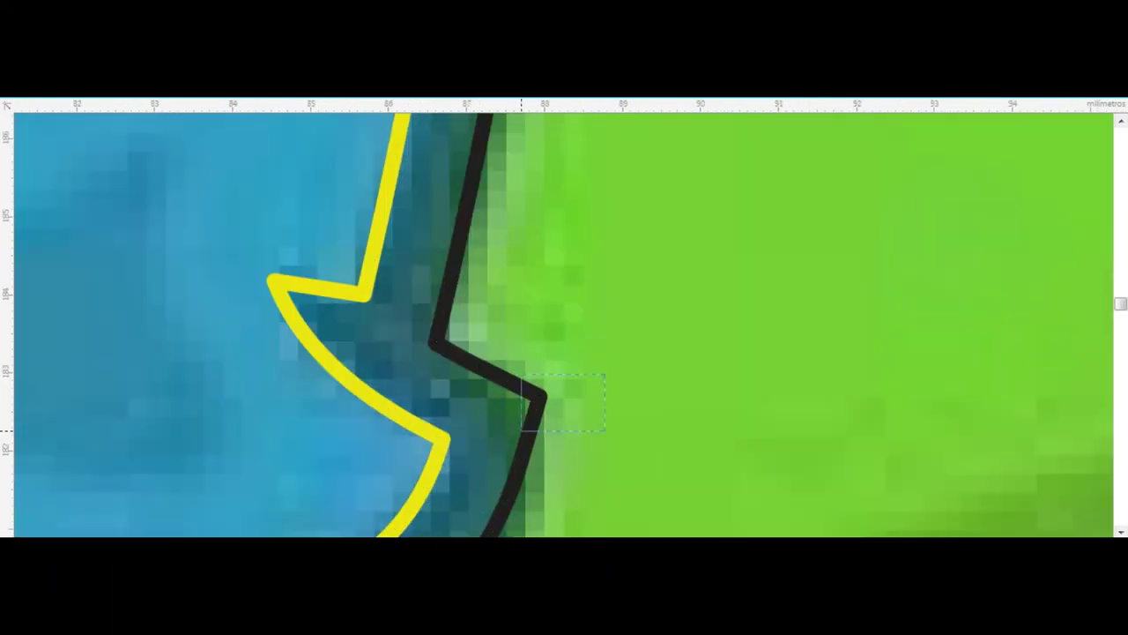
pyautogui.press('F10')
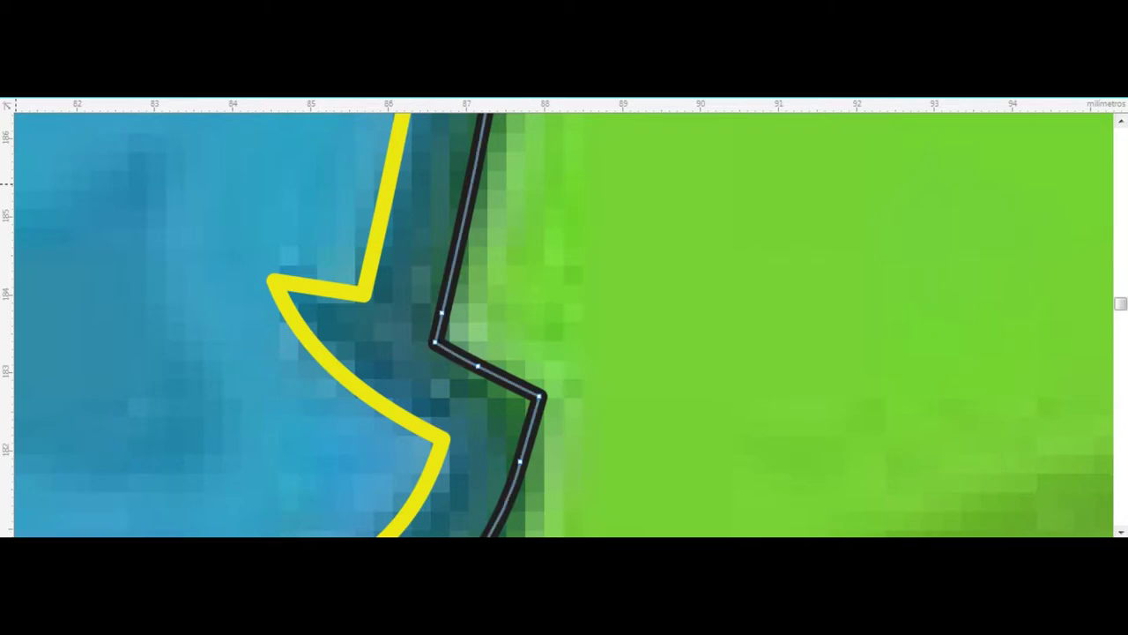
pyautogui.press('Delete')
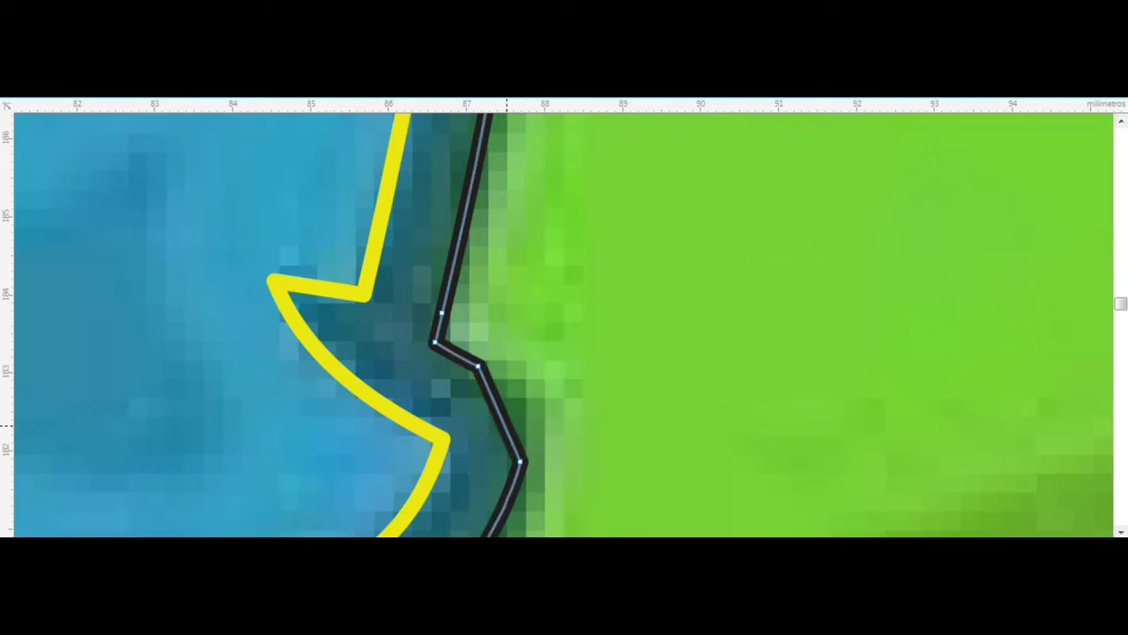
pyautogui.hotkey('ctrl', 'z')
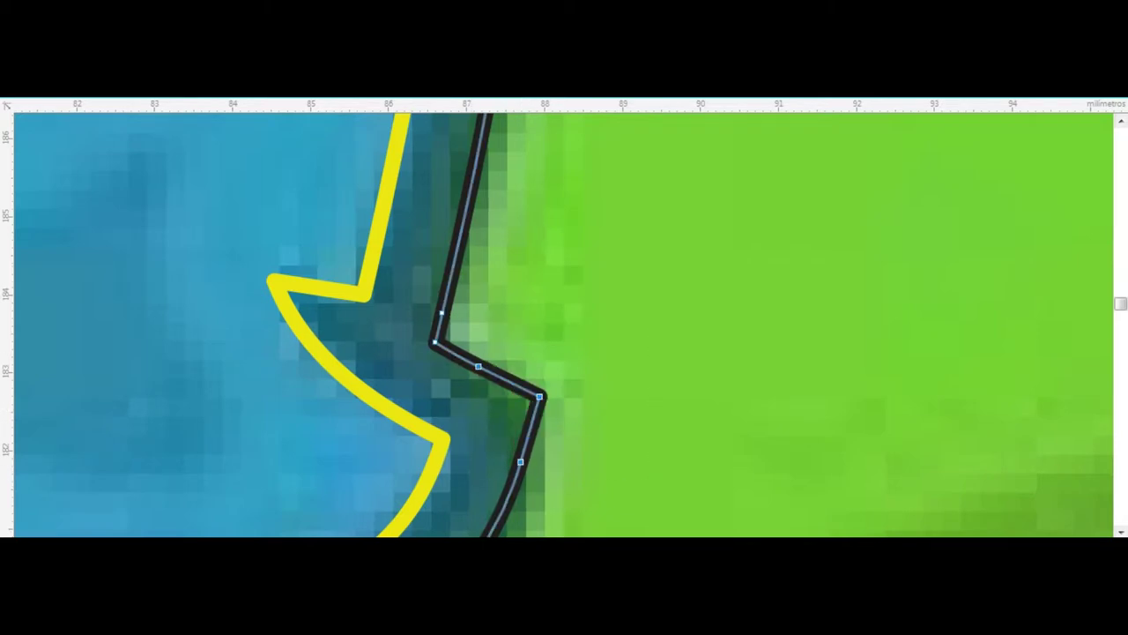
pyautogui.press('s')
# - Delete the spike node near the neck on the black contour
pyautogui.scroll(-2, 507, 426)
pyautogui.scroll(-1, 506, 427)
pyautogui.scroll(-2, 507, 426)
pyautogui.scroll(2, 553, 313)
pyautogui.scroll(1, 554, 313)
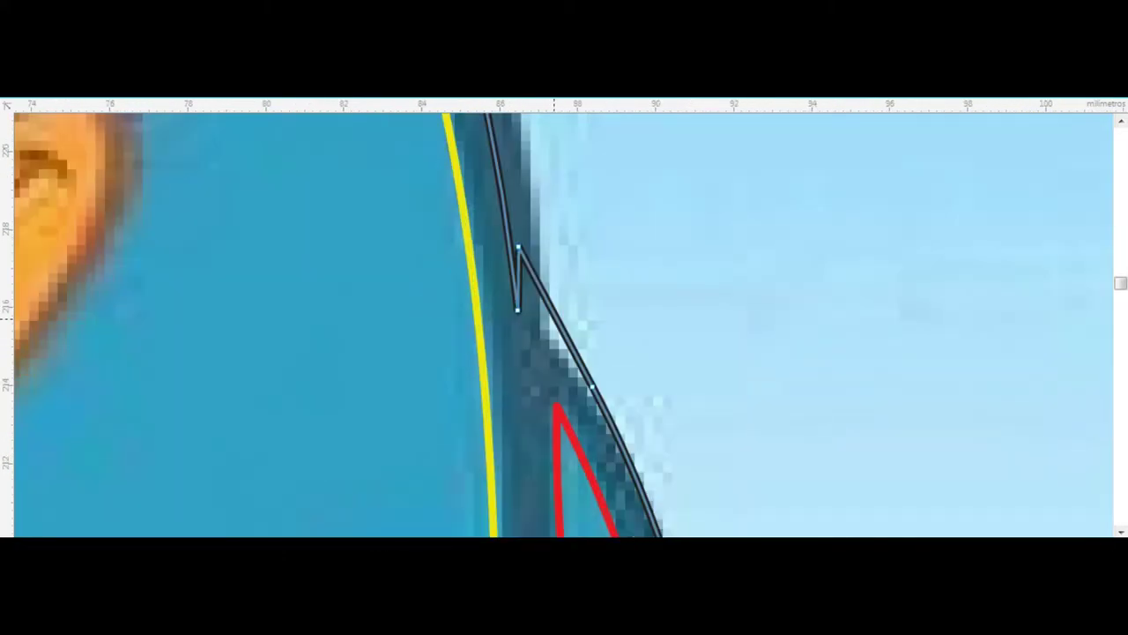
pyautogui.doubleClick(518, 247)
pyautogui.scroll(-2, 597, 329)
pyautogui.scroll(1, 596, 329)
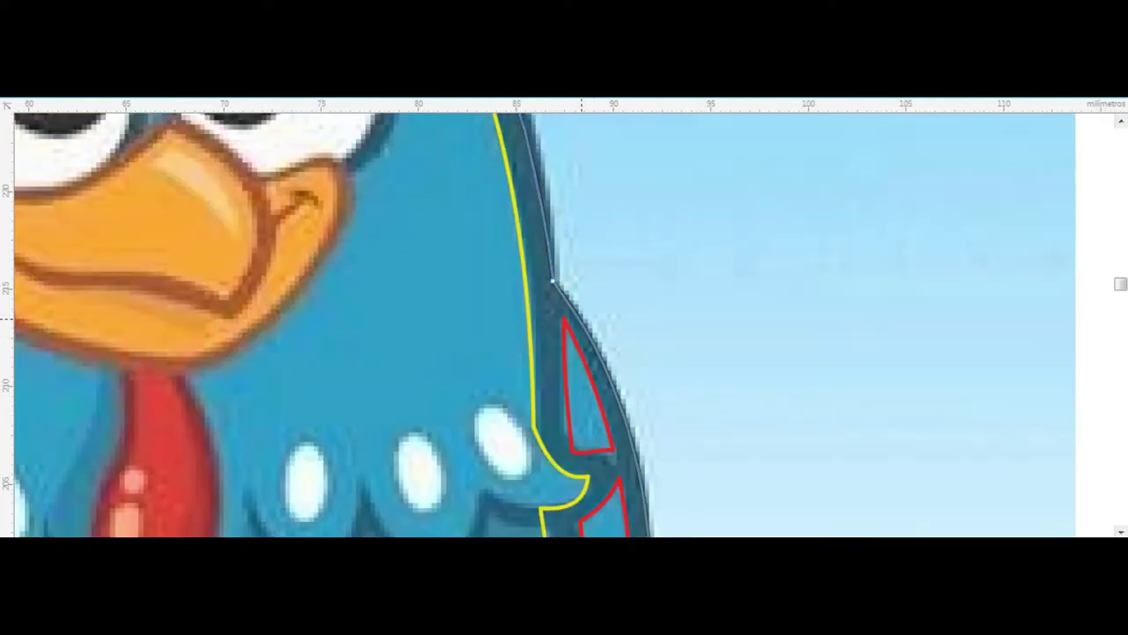
# - Reshape the black head contour's curve at the tuft notch
pyautogui.scroll(-2, 547, 273)
pyautogui.scroll(2, 519, 159)
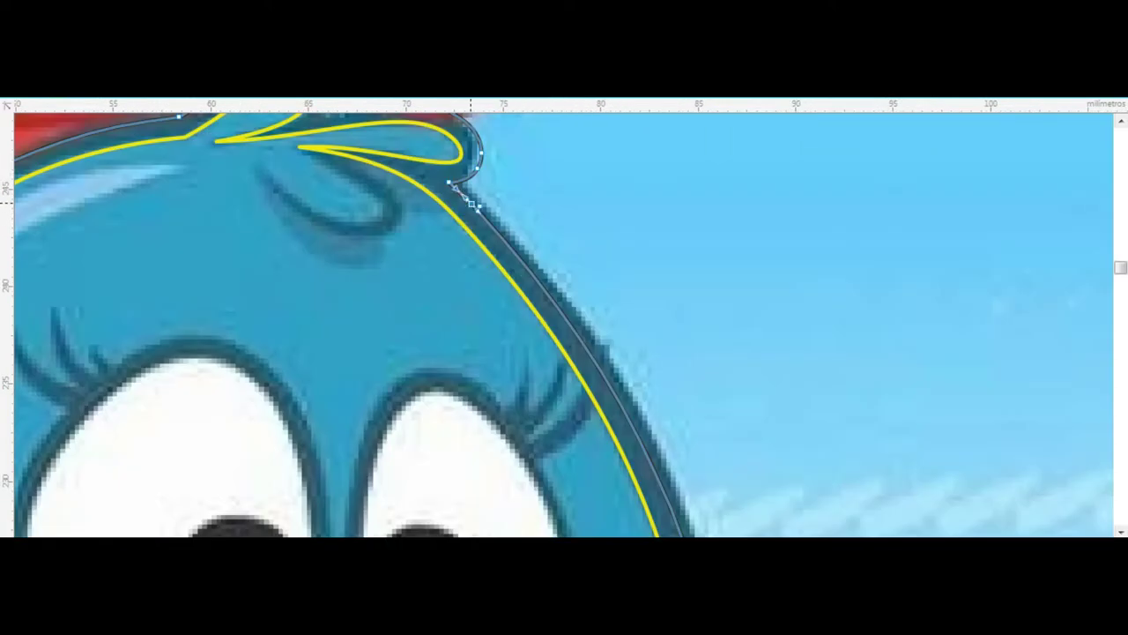
pyautogui.moveTo(473, 201); pyautogui.dragTo(464, 179)
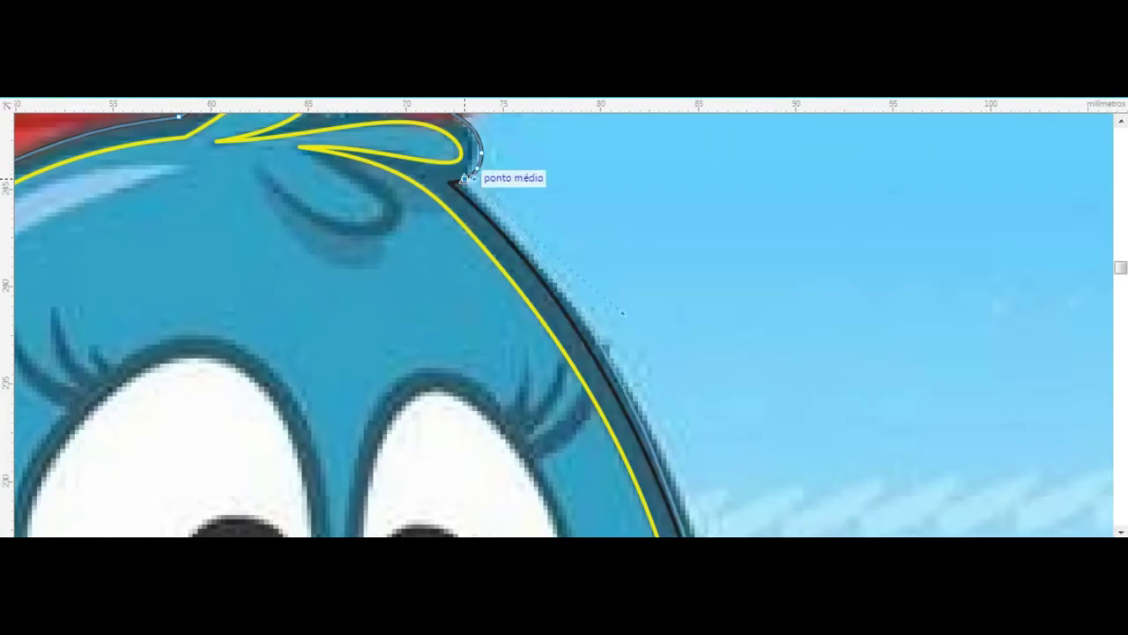
pyautogui.scroll(2, 465, 179)
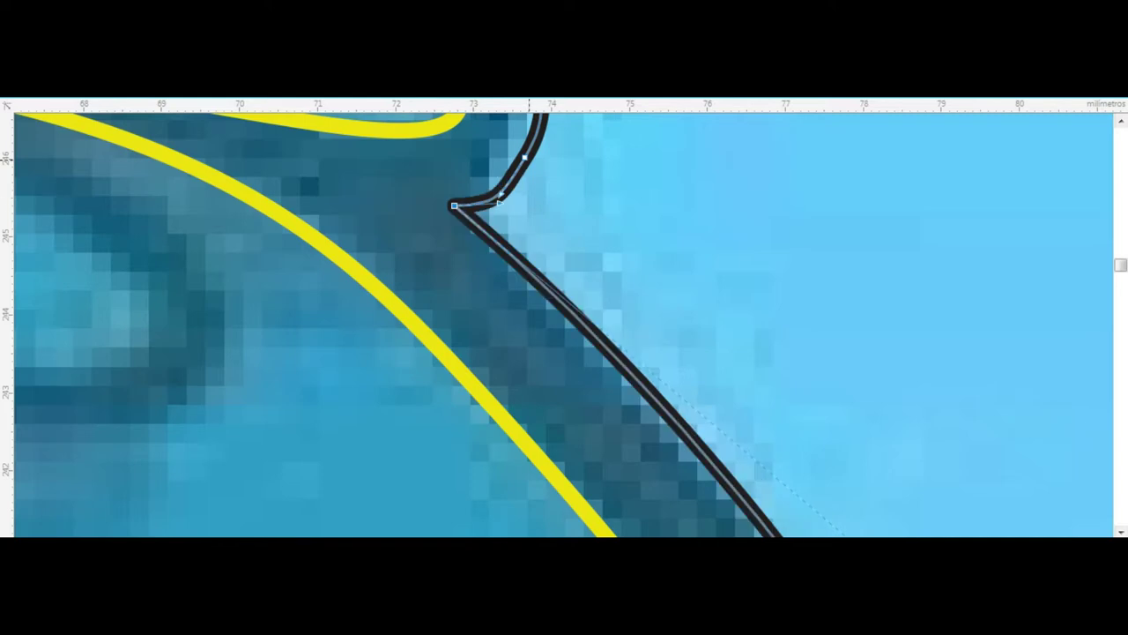
pyautogui.scroll(-3, 529, 157)
pyautogui.scroll(-2, 603, 236)
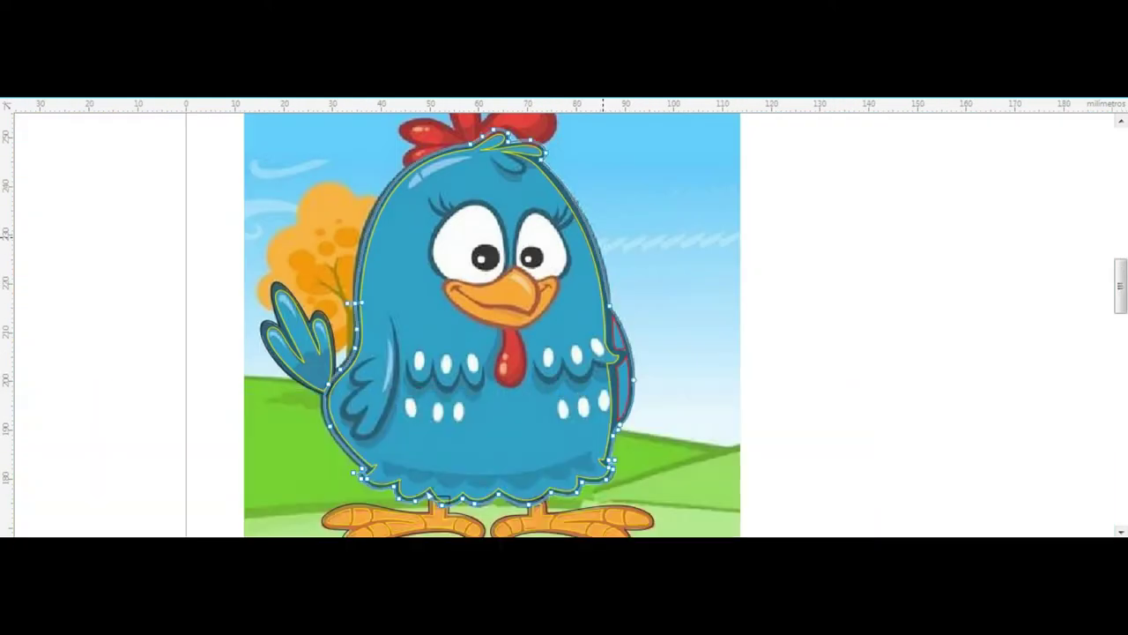
pyautogui.scroll(2, 603, 235)
pyautogui.scroll(-1, 580, 260)
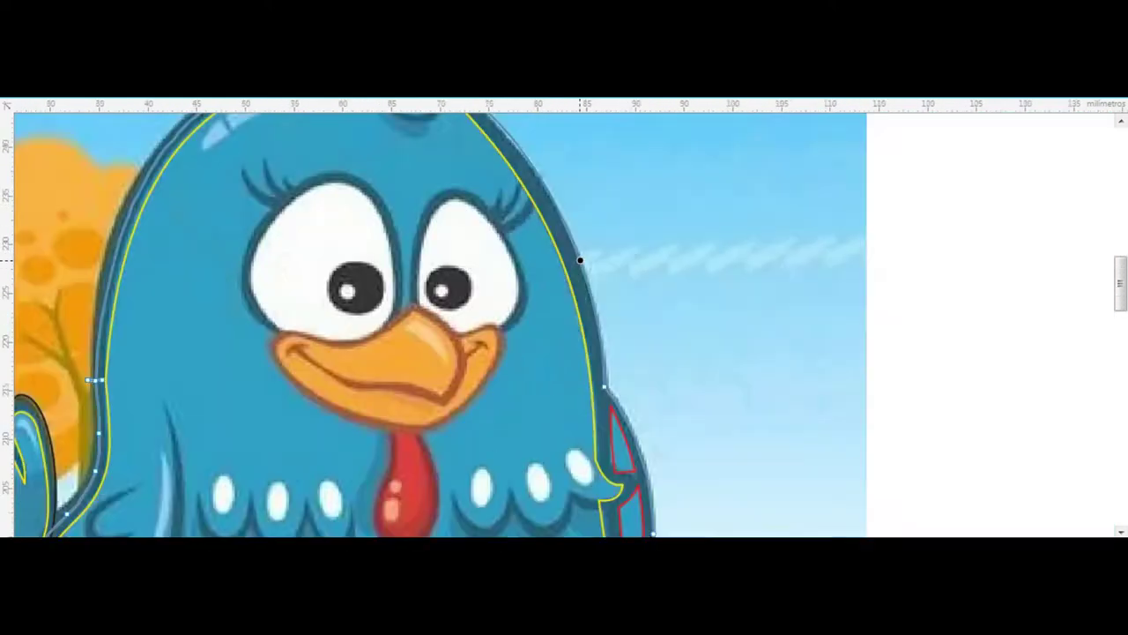
pyautogui.scroll(1, 580, 260)
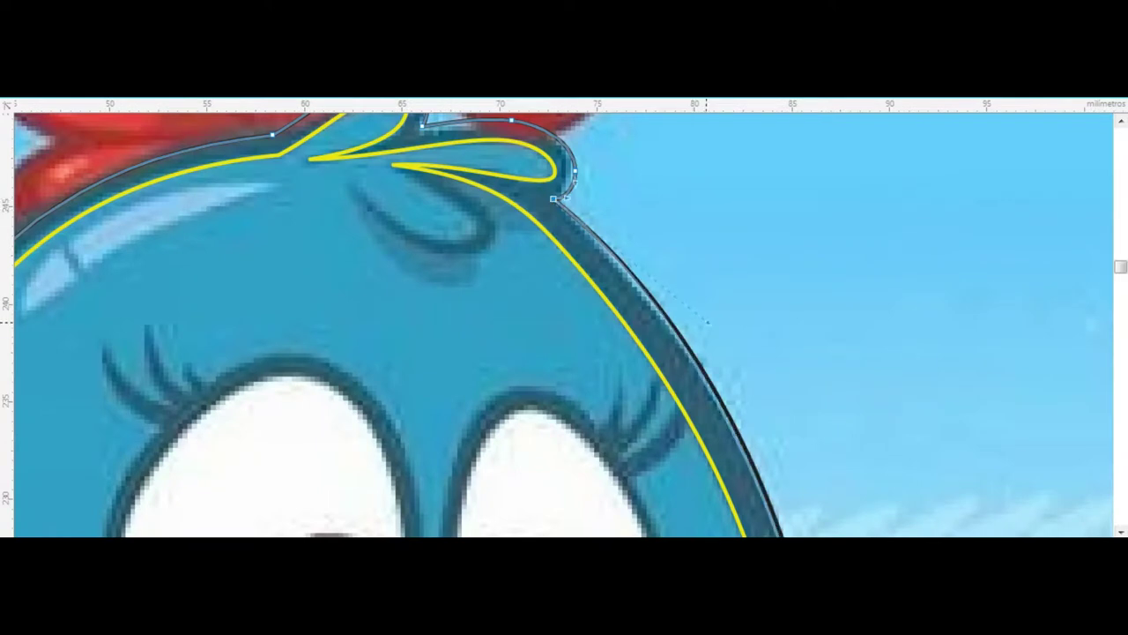
pyautogui.scroll(-2, 707, 323)
pyautogui.scroll(2, 747, 420)
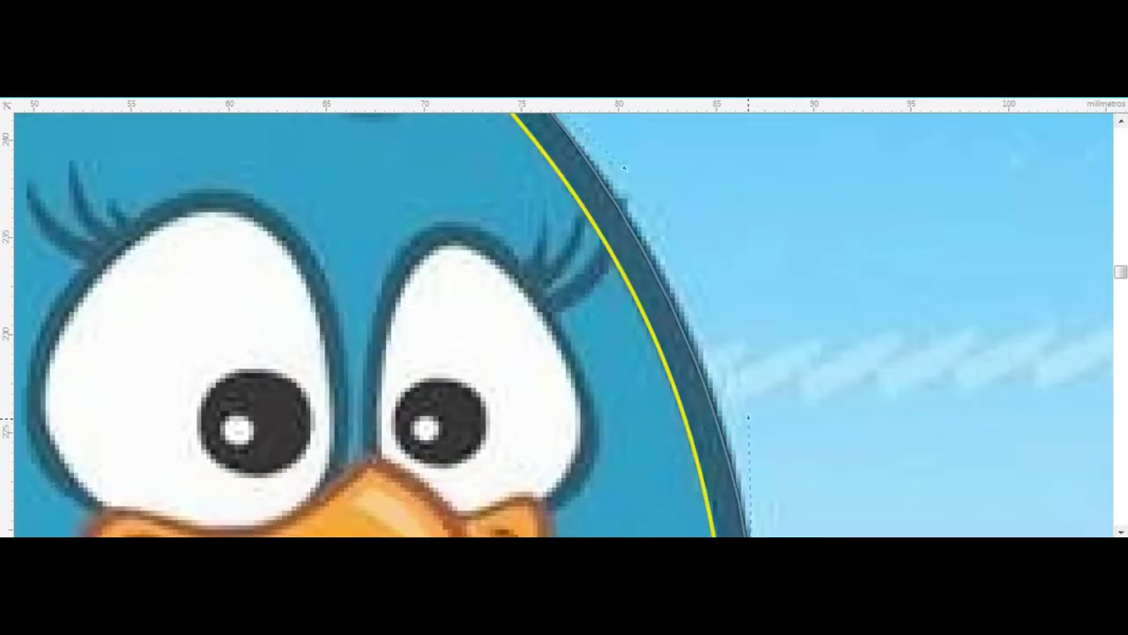
pyautogui.scroll(-2, 747, 421)
pyautogui.scroll(2, 756, 370)
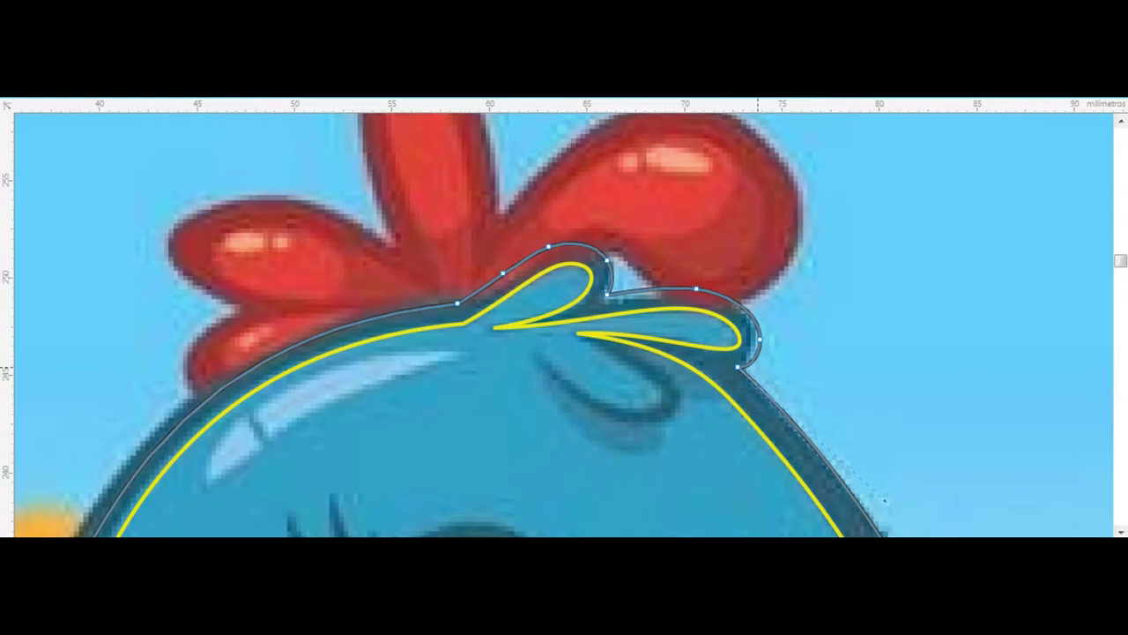
pyautogui.scroll(-2, 750, 335)
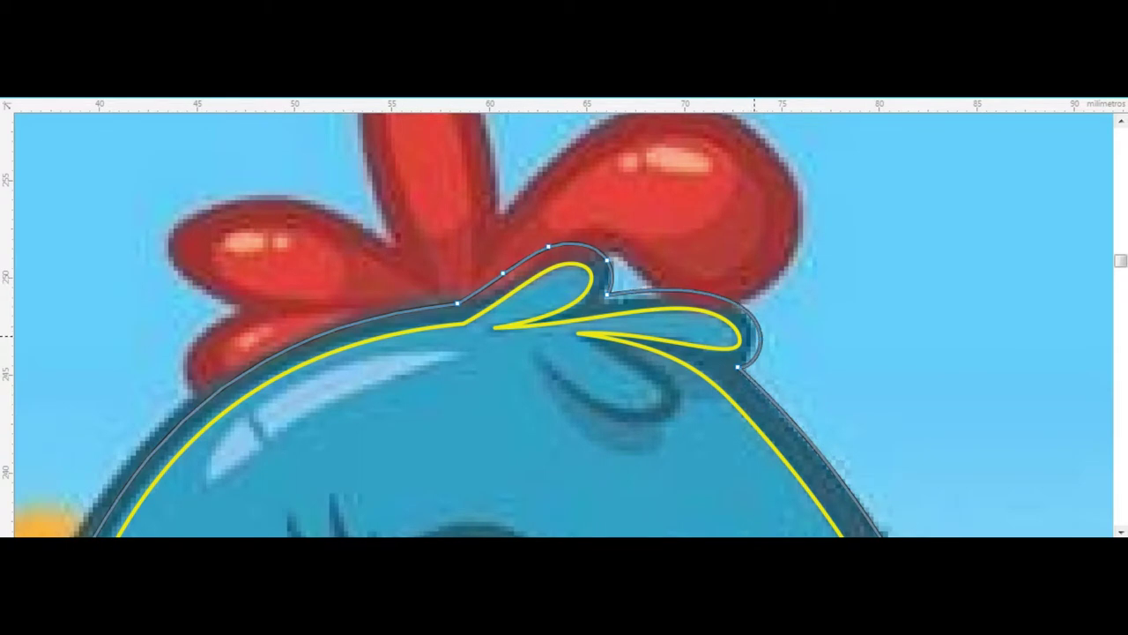
pyautogui.scroll(4, 608, 296)
pyautogui.scroll(2, 608, 295)
pyautogui.moveTo(608, 295); pyautogui.dragTo(670, 299)
pyautogui.scroll(-6, 608, 295)
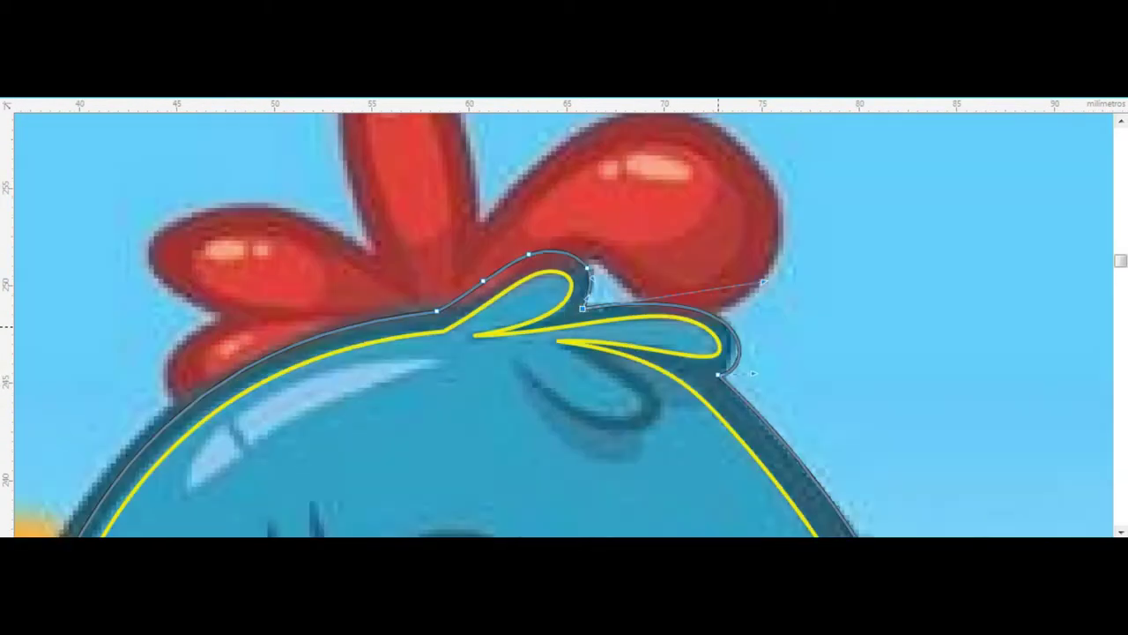
pyautogui.scroll(4, 753, 373)
pyautogui.moveTo(761, 410); pyautogui.dragTo(736, 384)
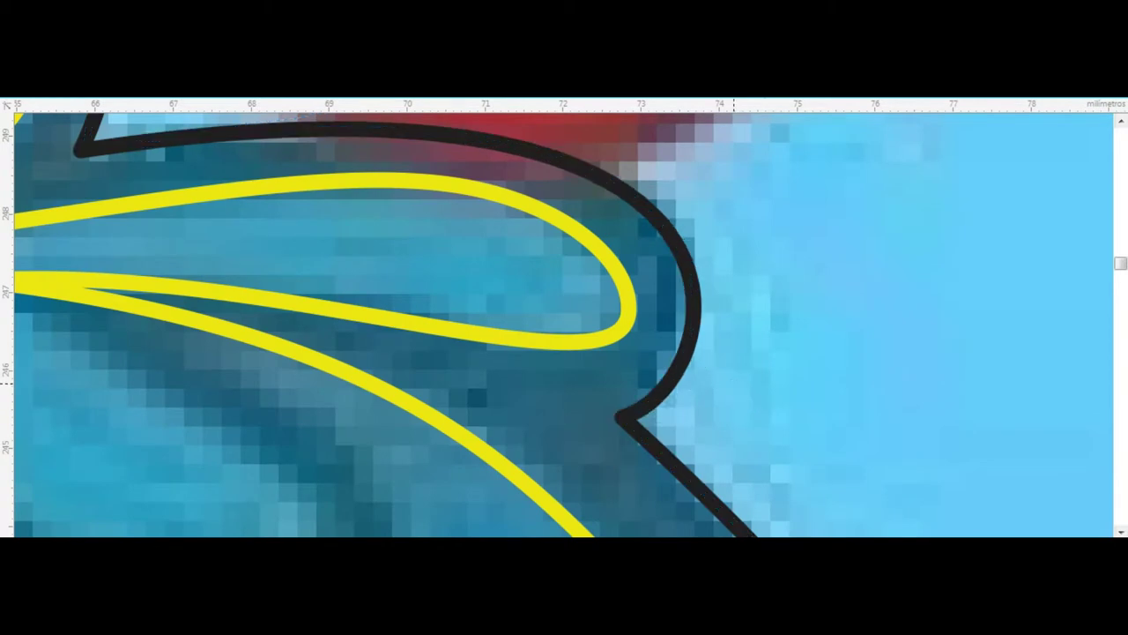
pyautogui.scroll(-5, 733, 381)
pyautogui.scroll(4, 559, 295)
# - Delete three redundant nodes on the head outline and move the lower node onto the tuft edge
pyautogui.doubleClick(589, 272)
pyautogui.doubleClick(384, 300)
pyautogui.moveTo(291, 359); pyautogui.dragTo(328, 357)
pyautogui.doubleClick(475, 245)
# - Refit the notch node's handles so its right side runs nearly vertical along the tuft
pyautogui.click(581, 353)
pyautogui.scroll(1, 564, 317)
pyautogui.moveTo(689, 160)
pyautogui.mouseDown()
pyautogui.moveTo(649, 202)
pyautogui.moveTo(650, 180)
pyautogui.moveTo(584, 231)
pyautogui.mouseUp()
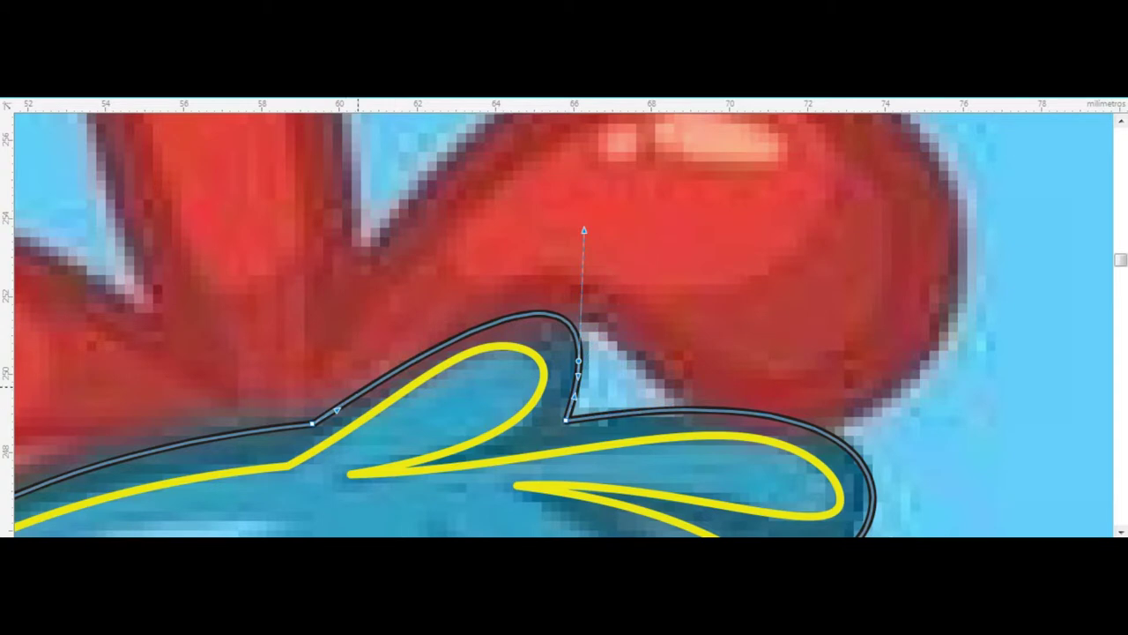
pyautogui.moveTo(583, 231); pyautogui.dragTo(570, 217)
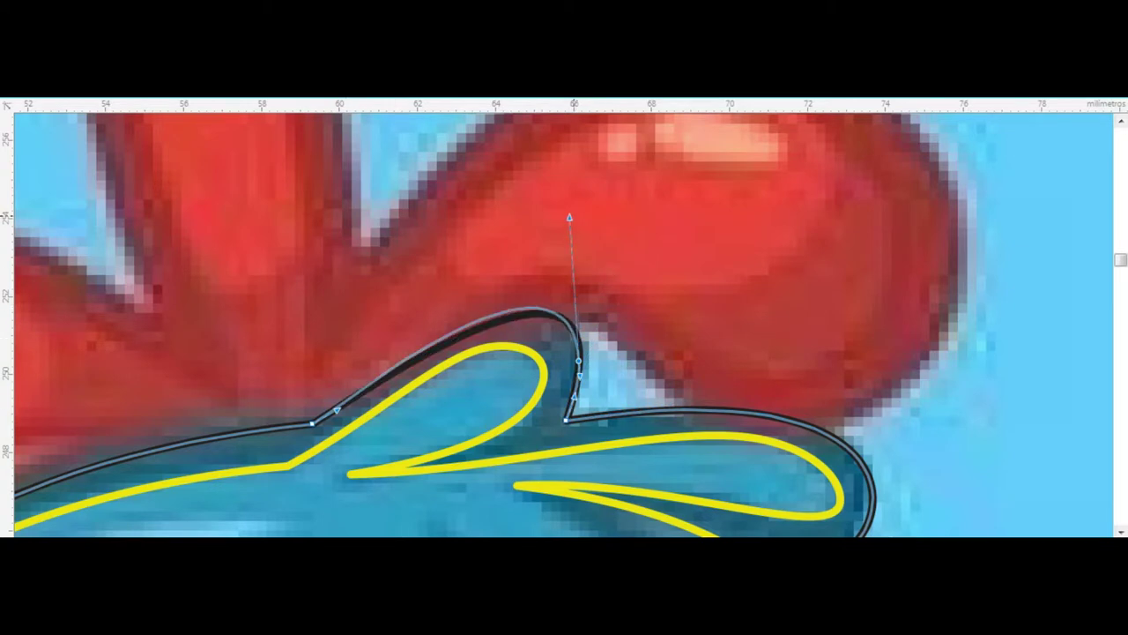
pyautogui.click(337, 410)
pyautogui.scroll(-3, 573, 372)
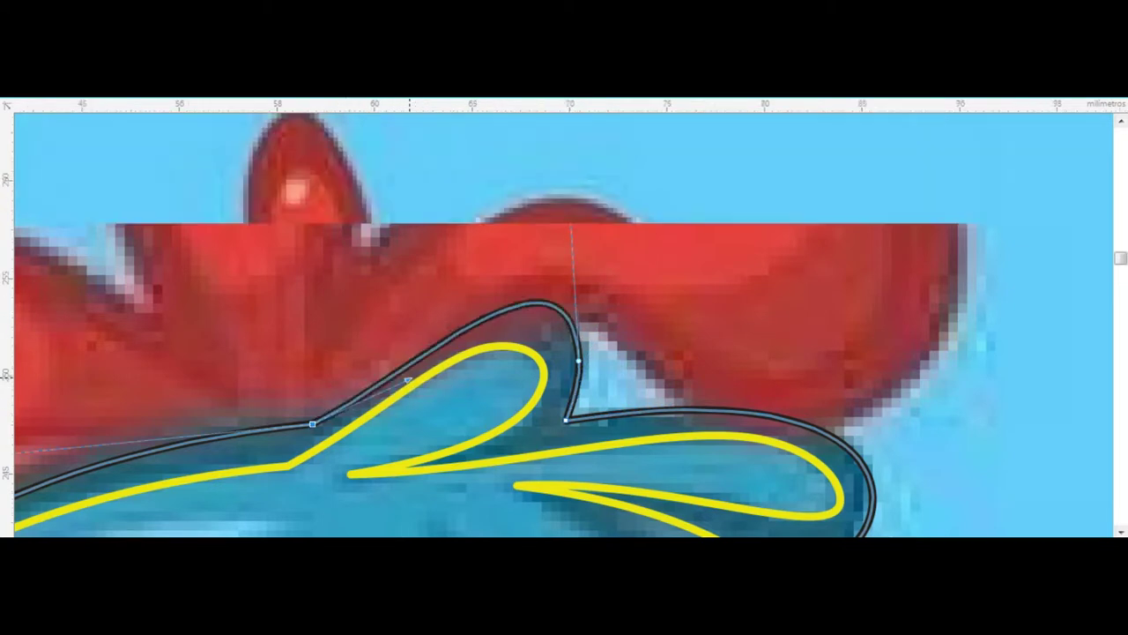
pyautogui.scroll(-3, 445, 429)
pyautogui.scroll(2, 387, 441)
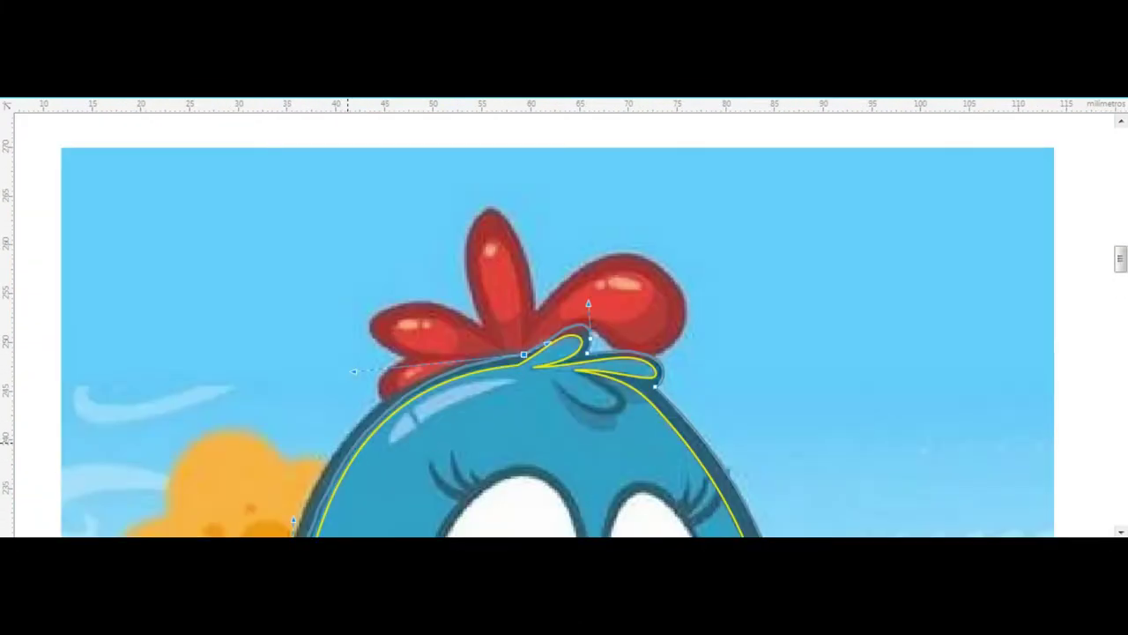
pyautogui.scroll(1, 331, 457)
pyautogui.scroll(3, 316, 430)
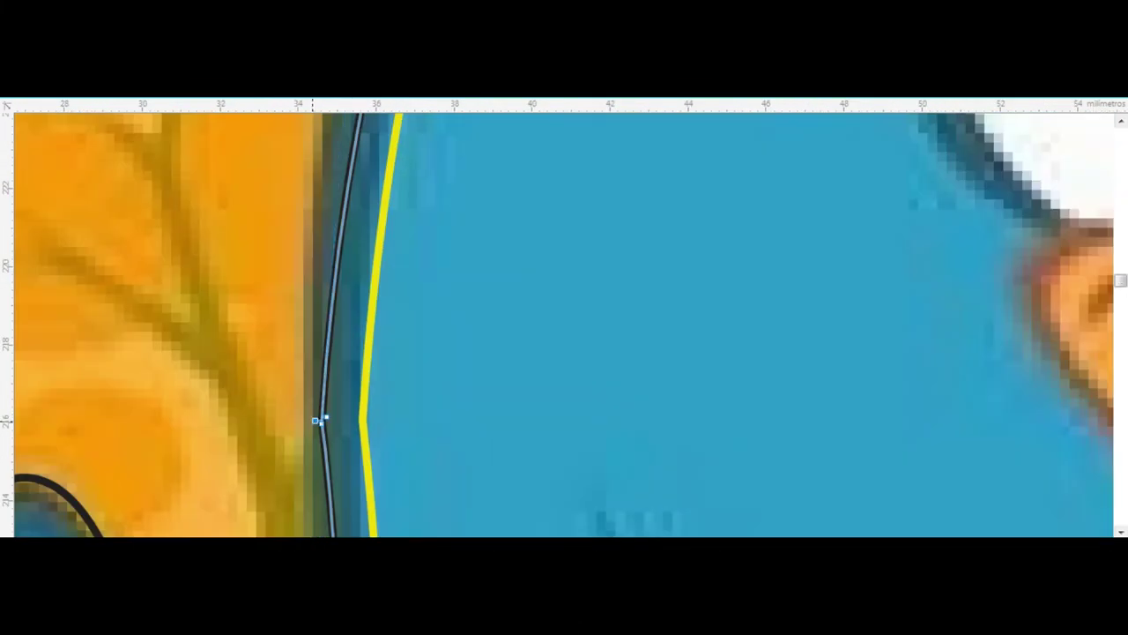
# - Reshape the left body curve and delete two extra nodes along the left edge
pyautogui.scroll(-1, 322, 424)
pyautogui.scroll(-4, 317, 414)
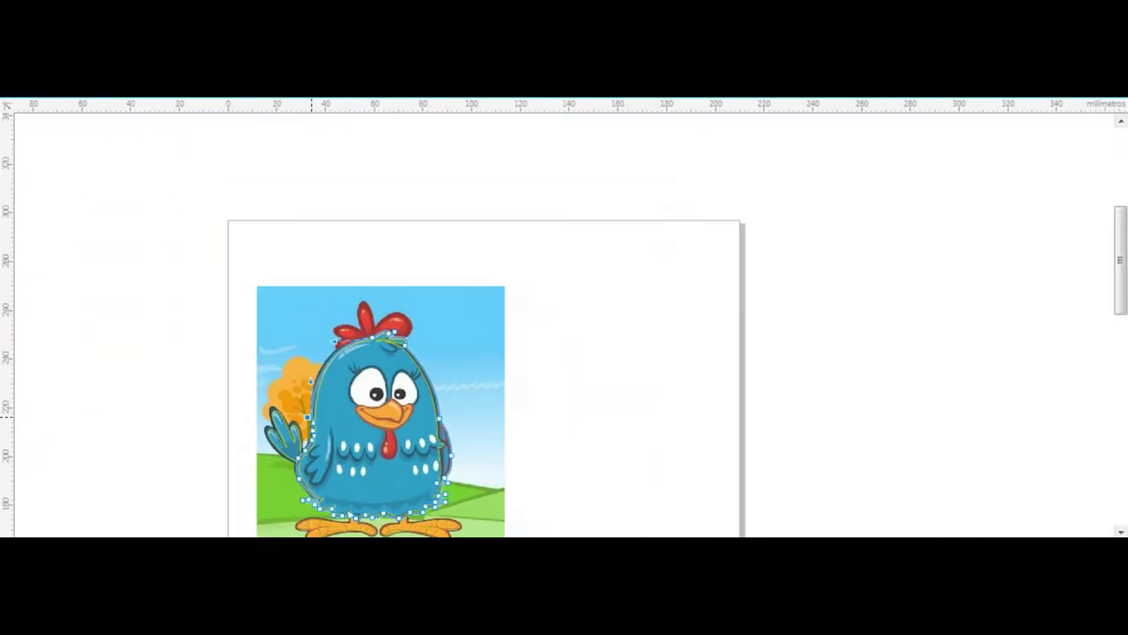
pyautogui.scroll(2, 304, 388)
pyautogui.moveTo(332, 352); pyautogui.dragTo(332, 296)
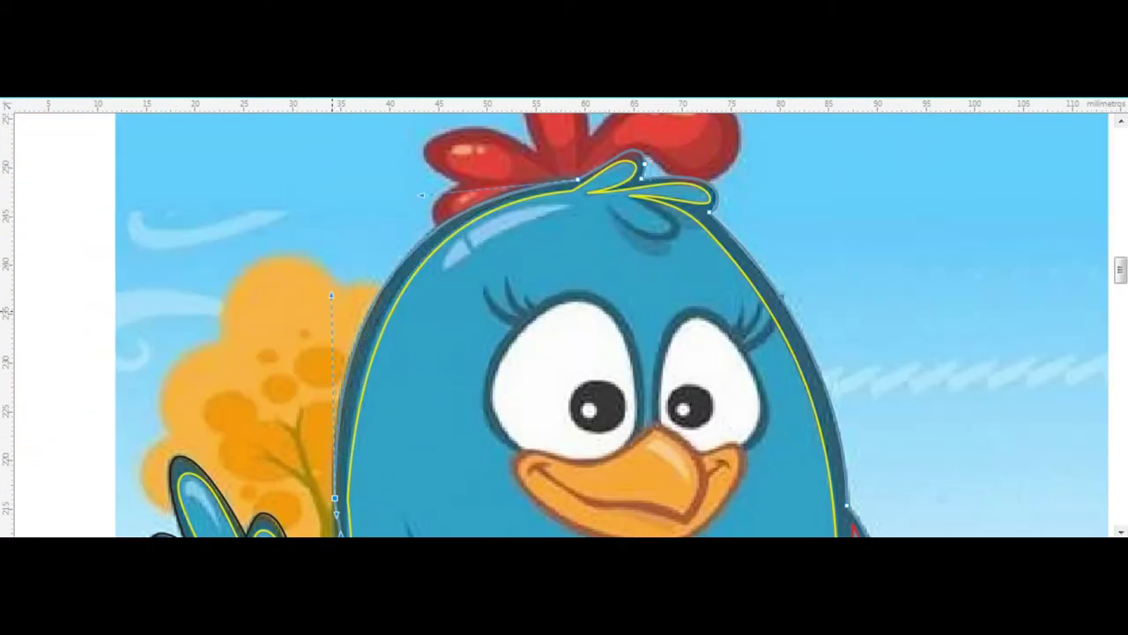
pyautogui.click(353, 435)
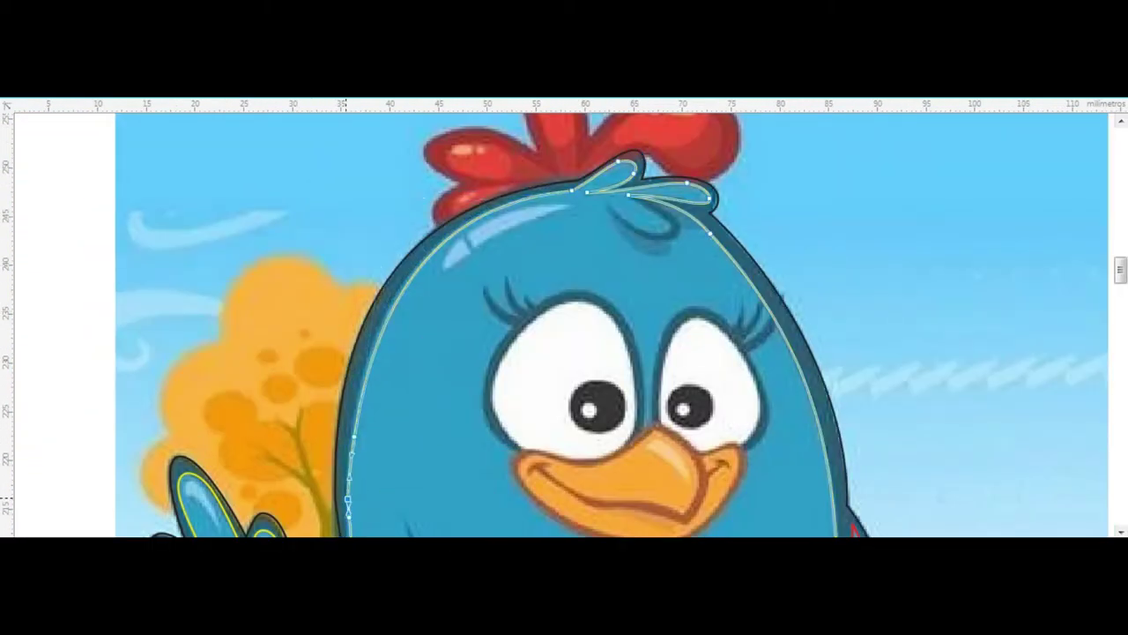
pyautogui.scroll(-3, 368, 434)
pyautogui.scroll(3, 323, 387)
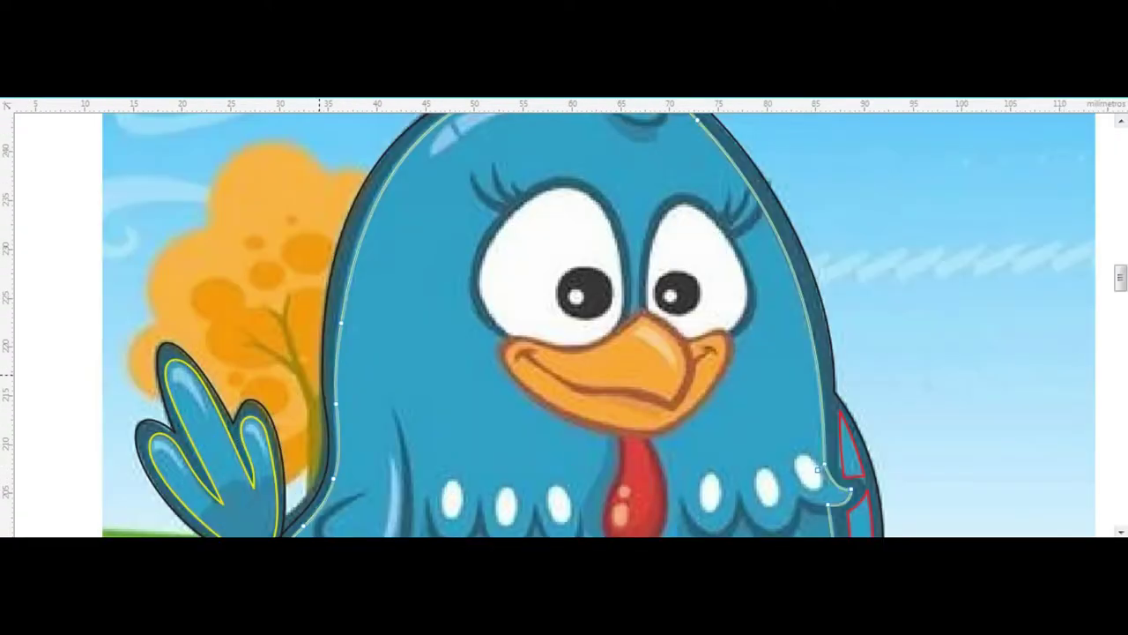
pyautogui.doubleClick(328, 438)
pyautogui.doubleClick(323, 474)
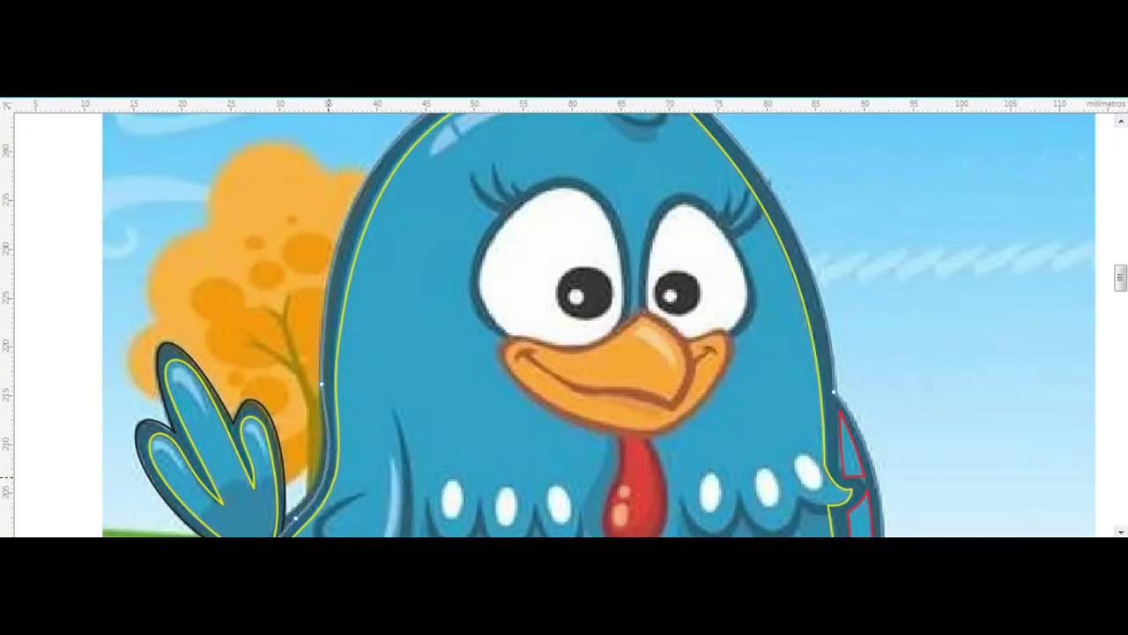
# - Smooth the wing-body junction, remove a node, and move the notch node onto the lower-left edge
pyautogui.scroll(-2, 265, 493)
pyautogui.scroll(5, 265, 493)
pyautogui.click(382, 328)
pyautogui.scroll(-3, 381, 327)
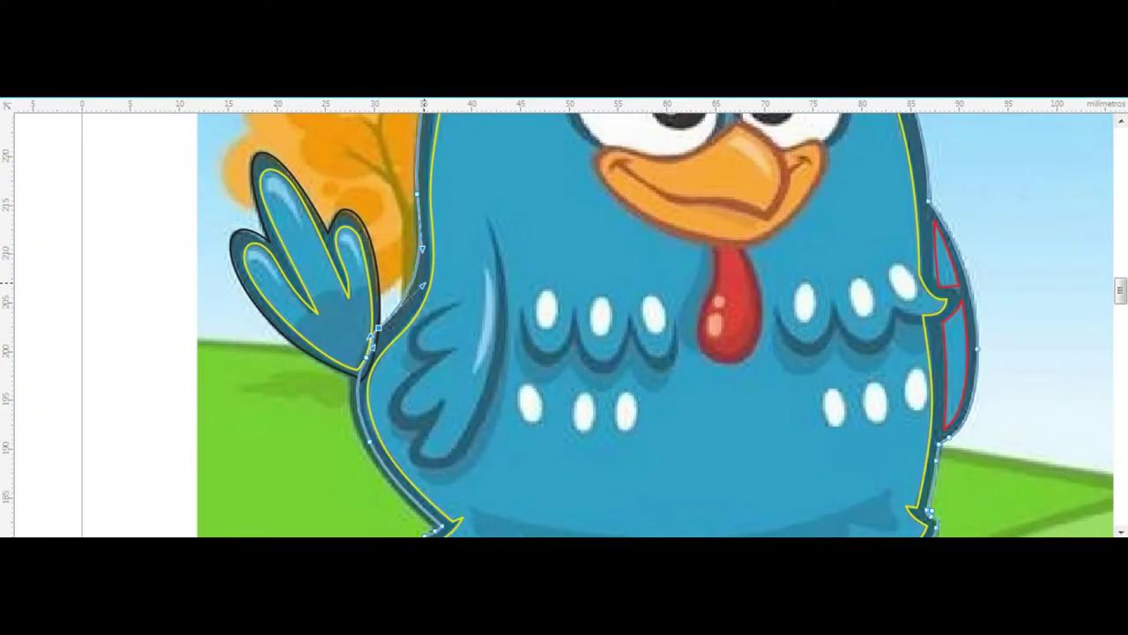
pyautogui.scroll(3, 424, 291)
pyautogui.moveTo(443, 193); pyautogui.dragTo(430, 153)
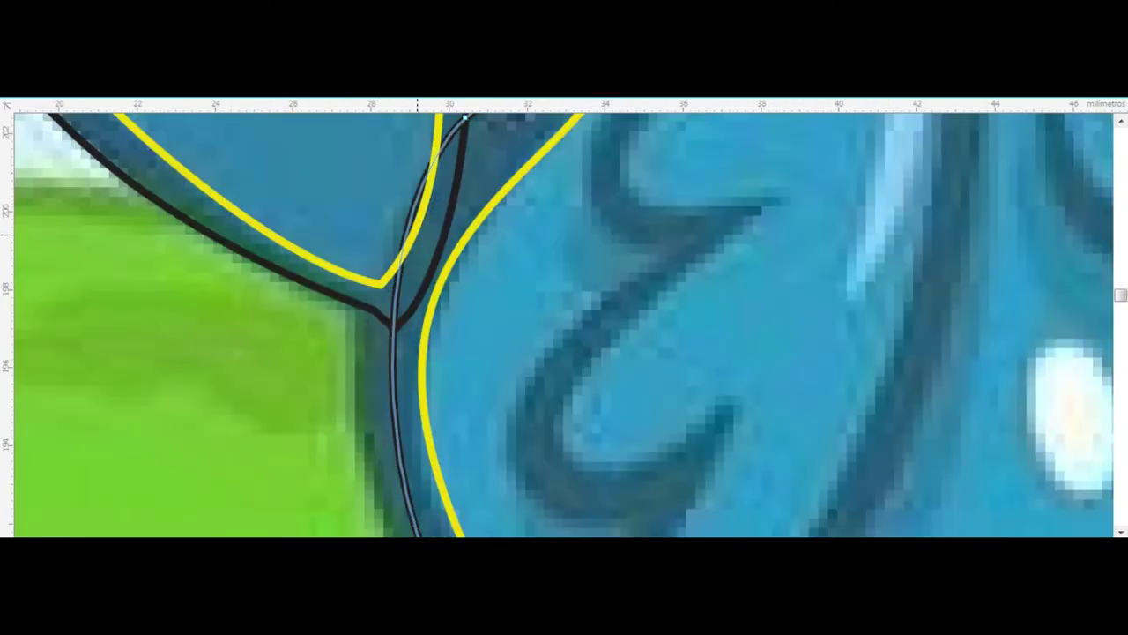
pyautogui.scroll(-3, 407, 388)
pyautogui.doubleClick(421, 361)
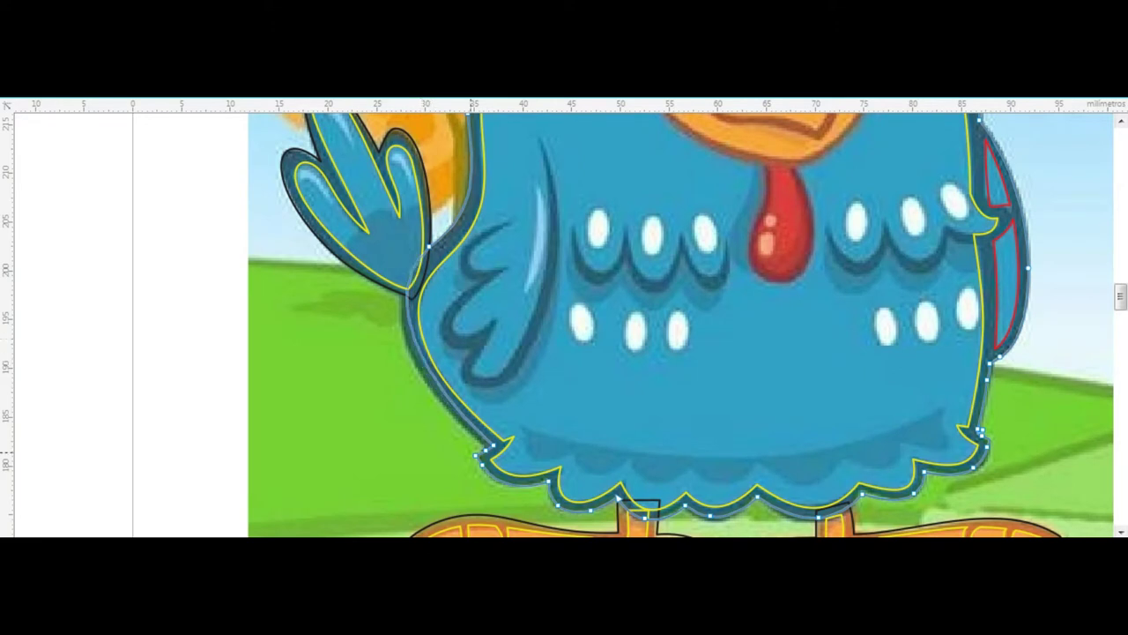
pyautogui.scroll(3, 488, 451)
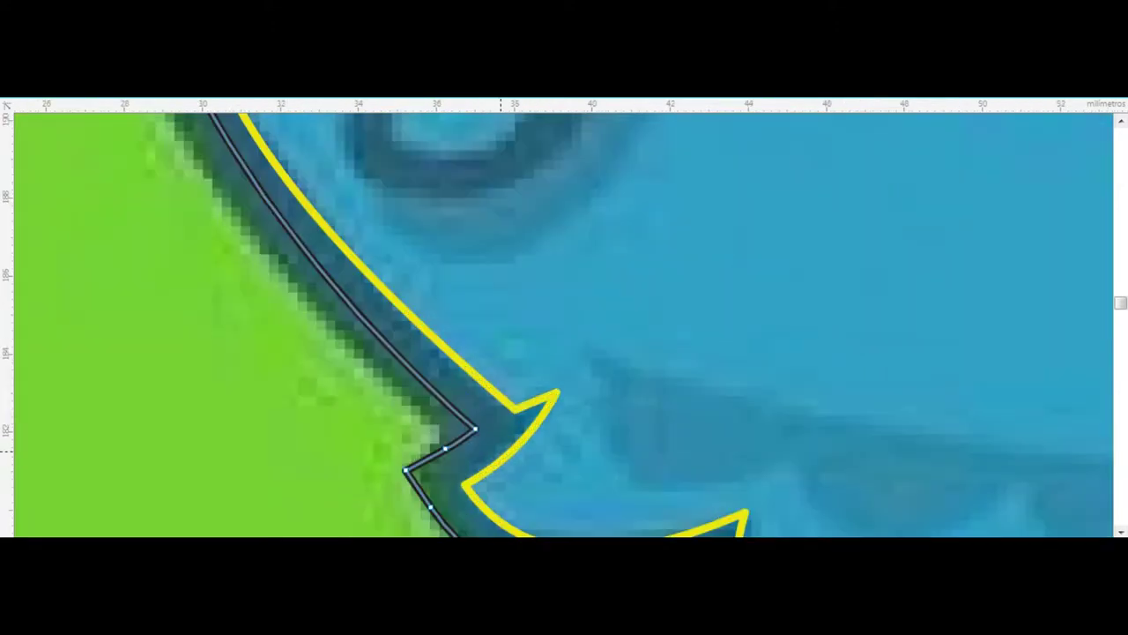
pyautogui.moveTo(475, 429); pyautogui.dragTo(445, 449)
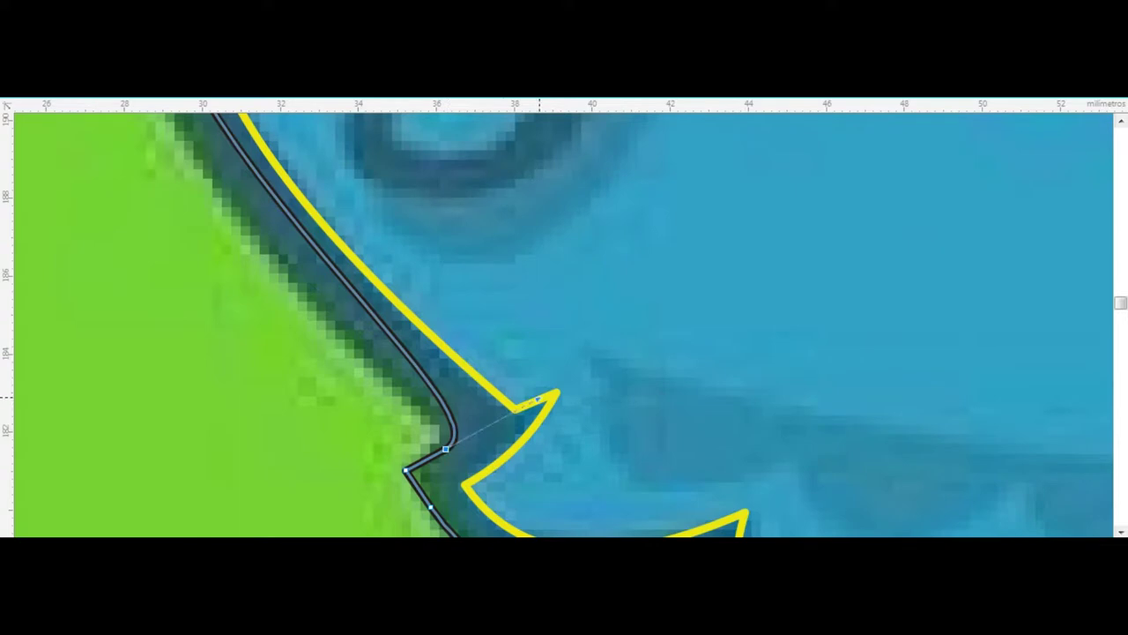
pyautogui.scroll(-3, 416, 363)
pyautogui.moveTo(283, 267); pyautogui.dragTo(284, 281)
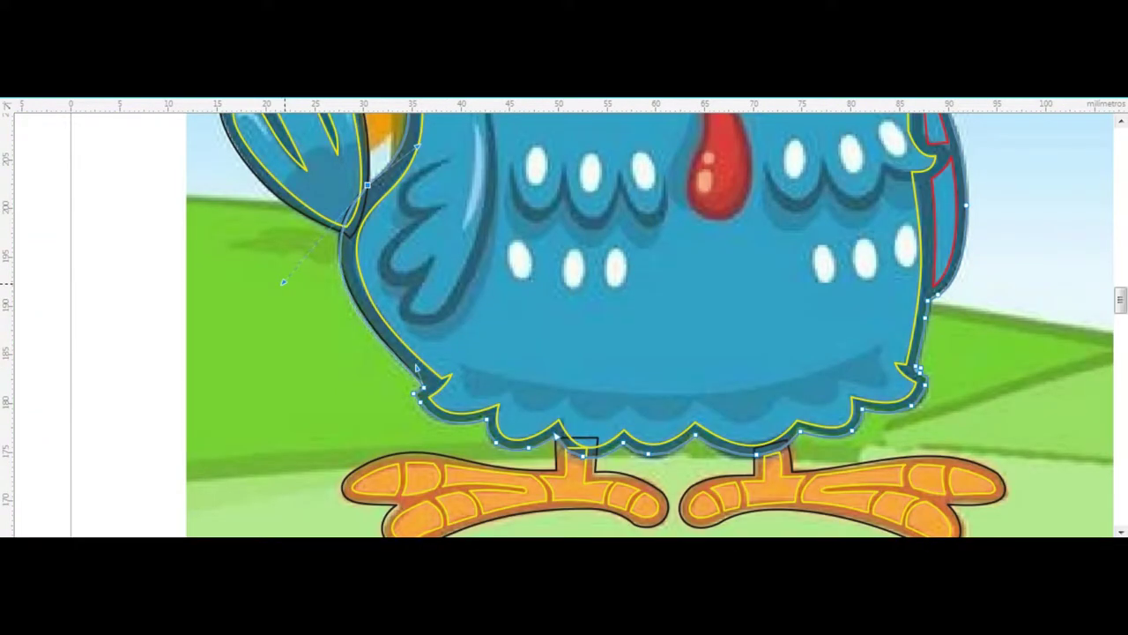
pyautogui.press('space')
# - Delete the black feet contour segments that cross the body's bottom edge
pyautogui.click(313, 187)
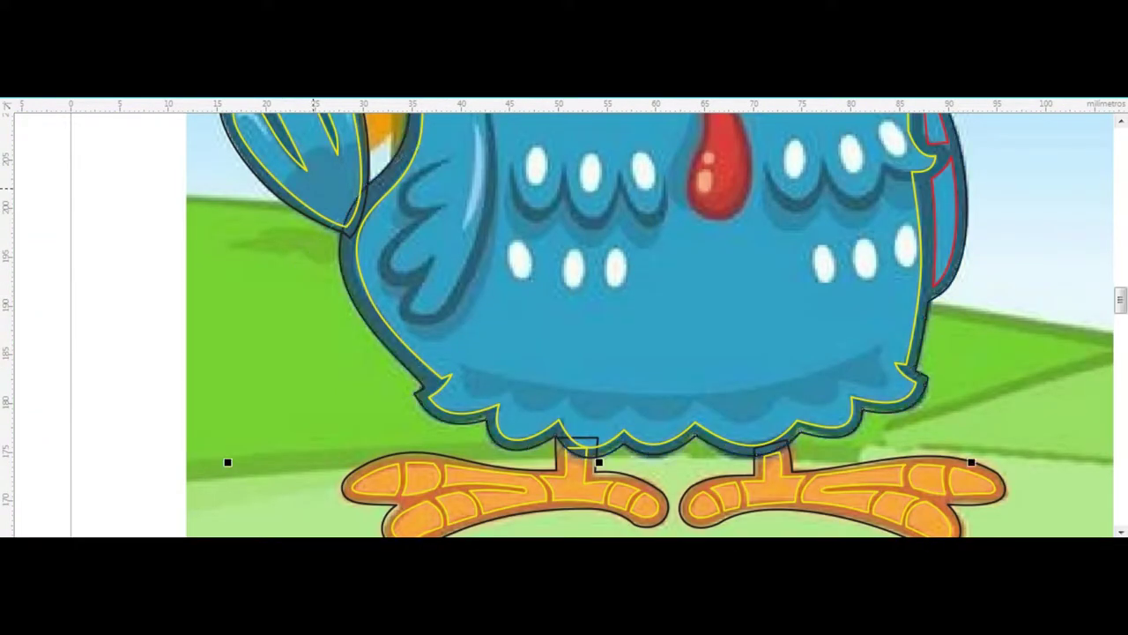
pyautogui.click(353, 211)
pyautogui.click(322, 239)
pyautogui.click(342, 217)
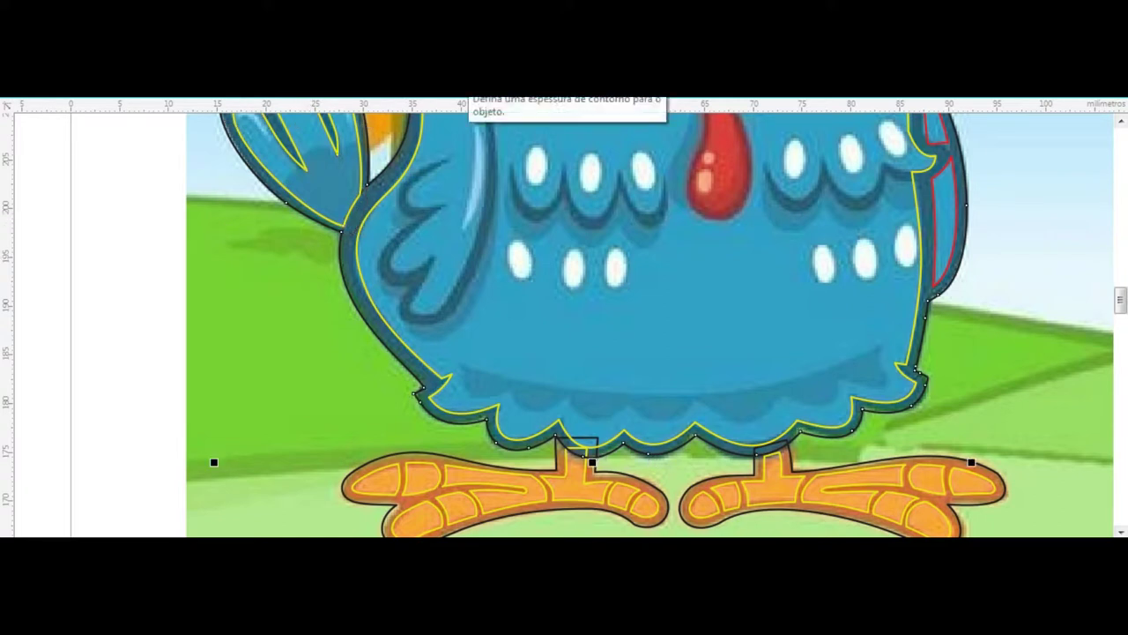
pyautogui.scroll(4, 533, 454)
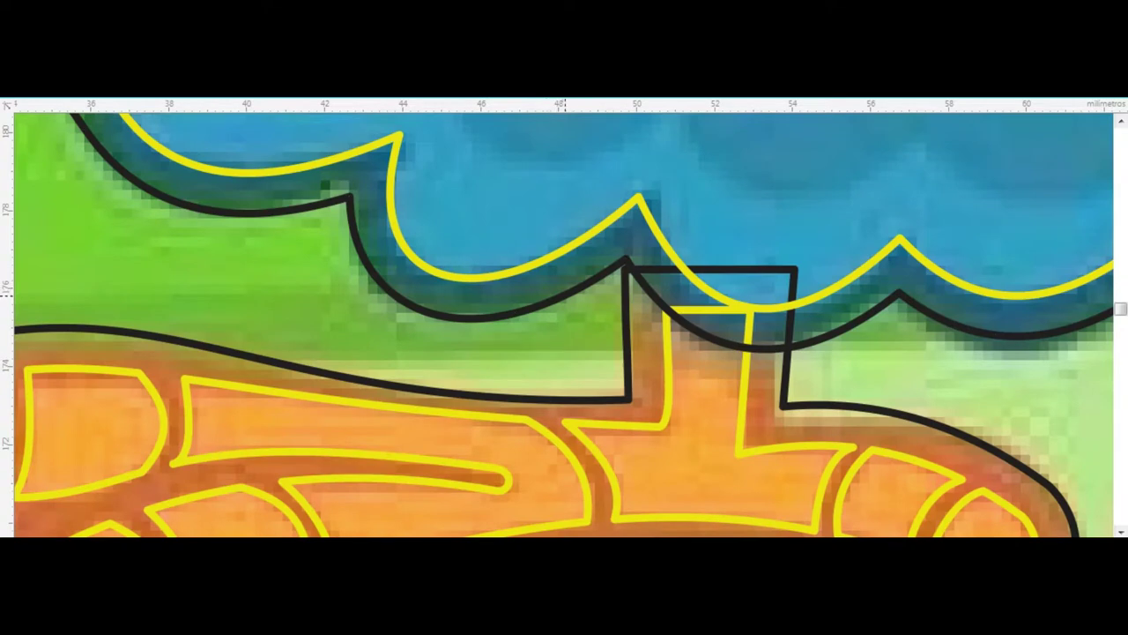
pyautogui.click(567, 294)
pyautogui.press('Delete')
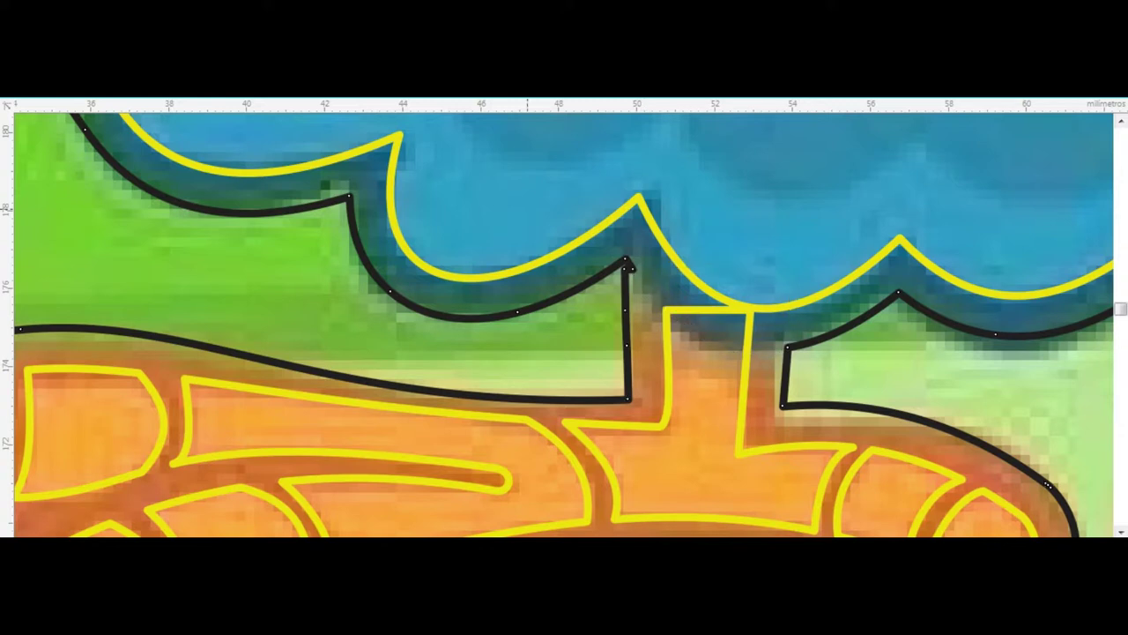
pyautogui.hotkey('ctrl', 'z')
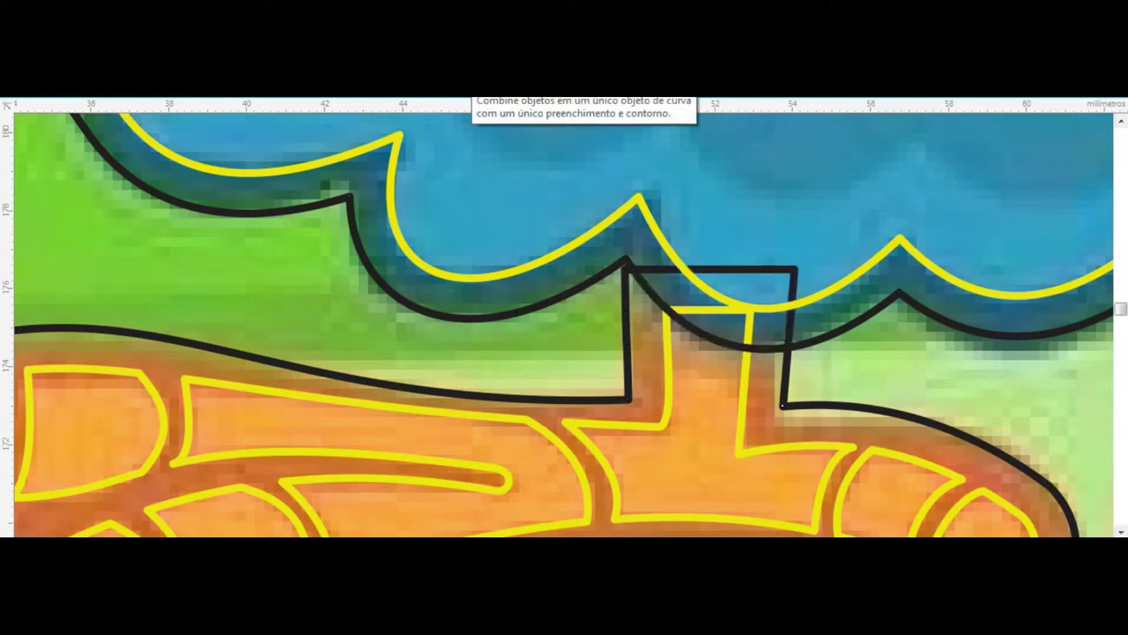
pyautogui.press('Delete')
pyautogui.press('Escape')
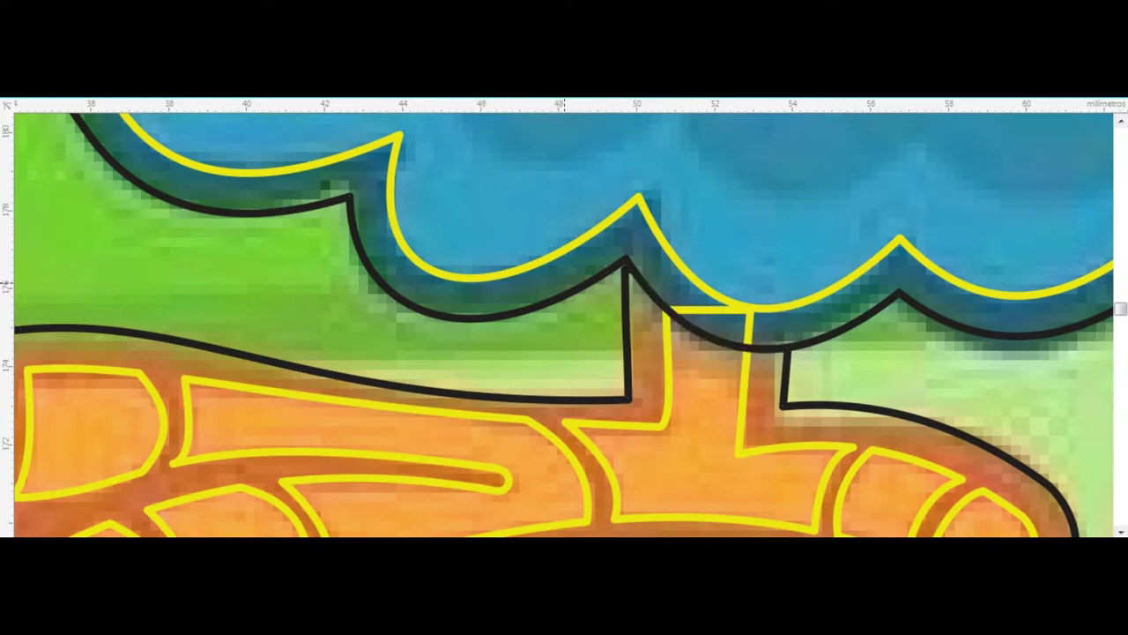
pyautogui.scroll(-1, 1096, 303)
# - Draw a Bézier line starting from the tuft node, redrawing it after a misplaced first attempt
pyautogui.scroll(-2, 1096, 303)
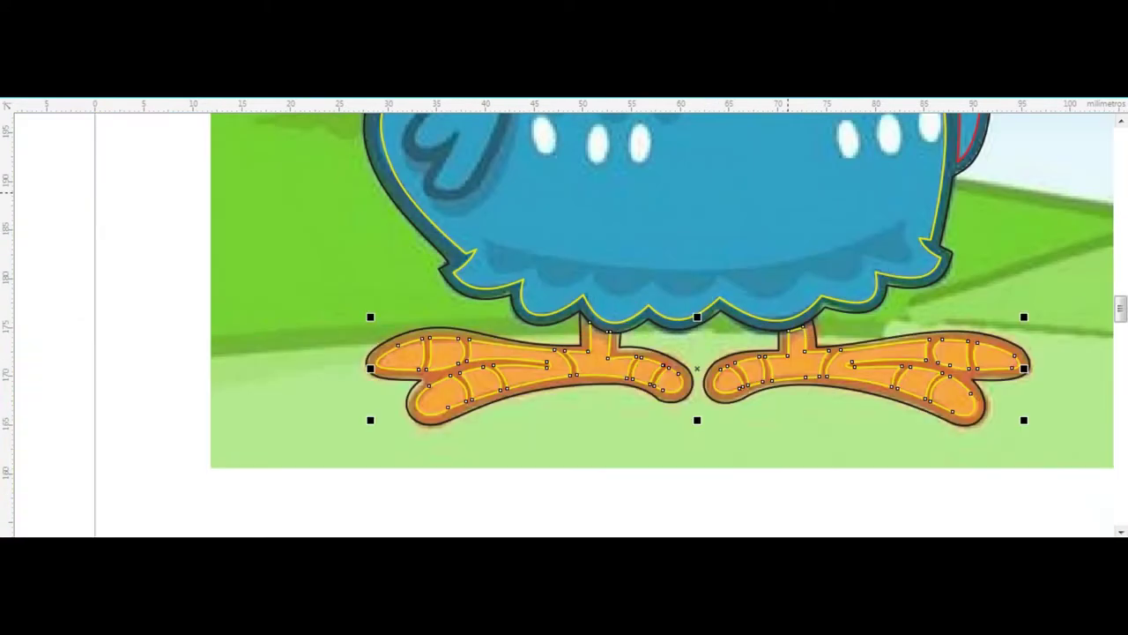
pyautogui.scroll(2, 612, 297)
pyautogui.scroll(1, 780, 335)
pyautogui.scroll(-2, 780, 335)
pyautogui.scroll(-2, 780, 335)
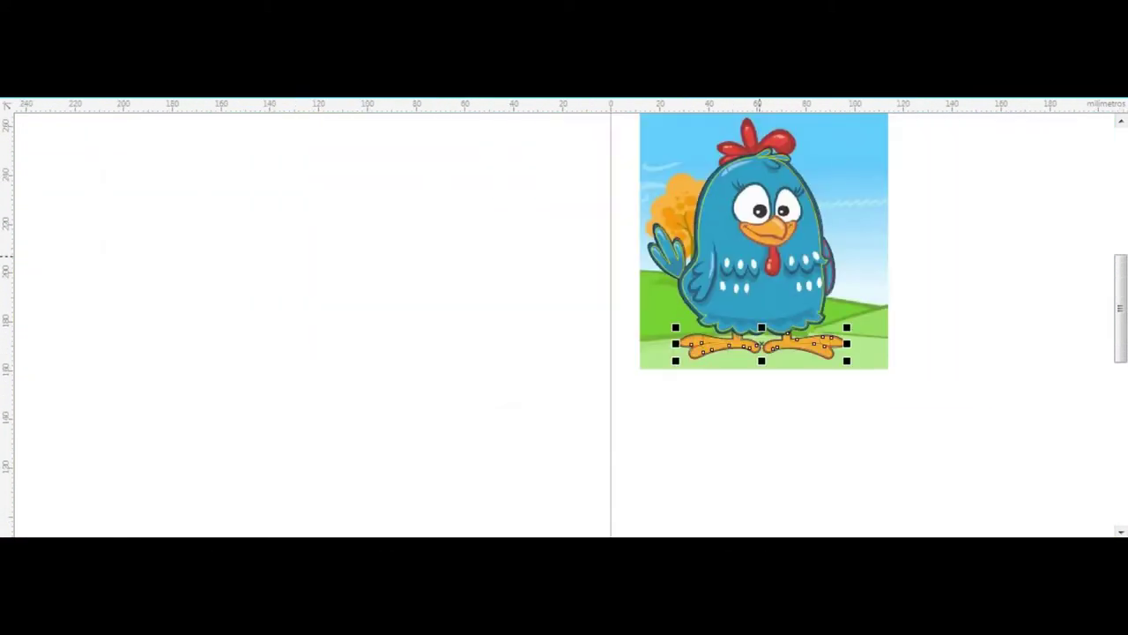
pyautogui.scroll(3, 749, 291)
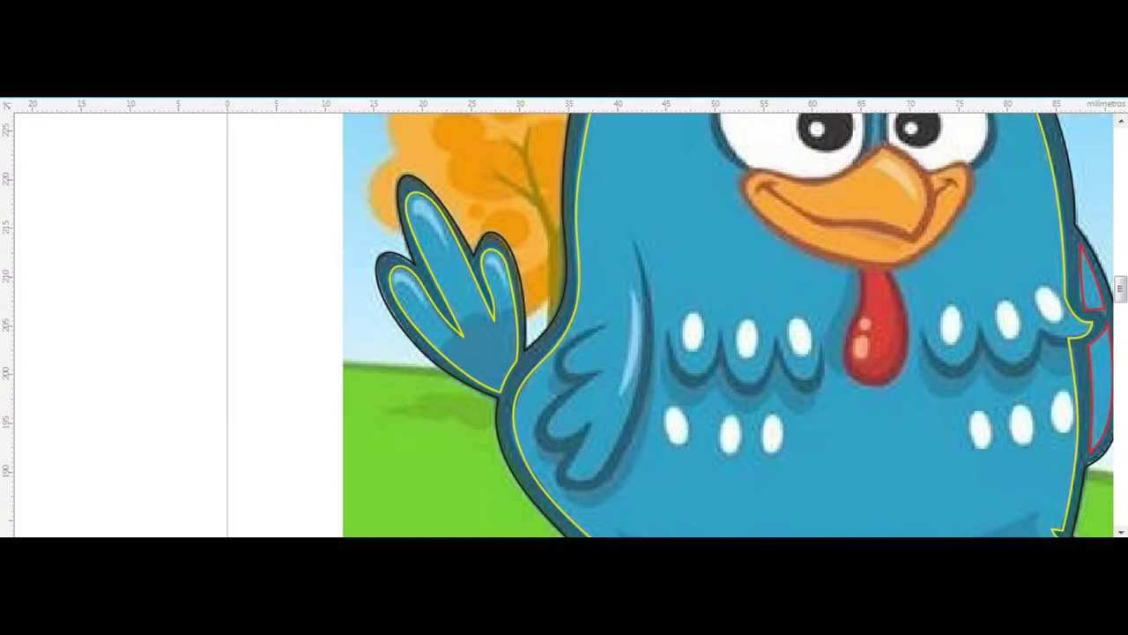
pyautogui.scroll(-2, 749, 277)
pyautogui.scroll(2, 749, 277)
pyautogui.scroll(-2, 529, 264)
pyautogui.scroll(3, 505, 250)
pyautogui.scroll(-2, 505, 250)
pyautogui.scroll(-2, 505, 250)
pyautogui.scroll(4, 458, 176)
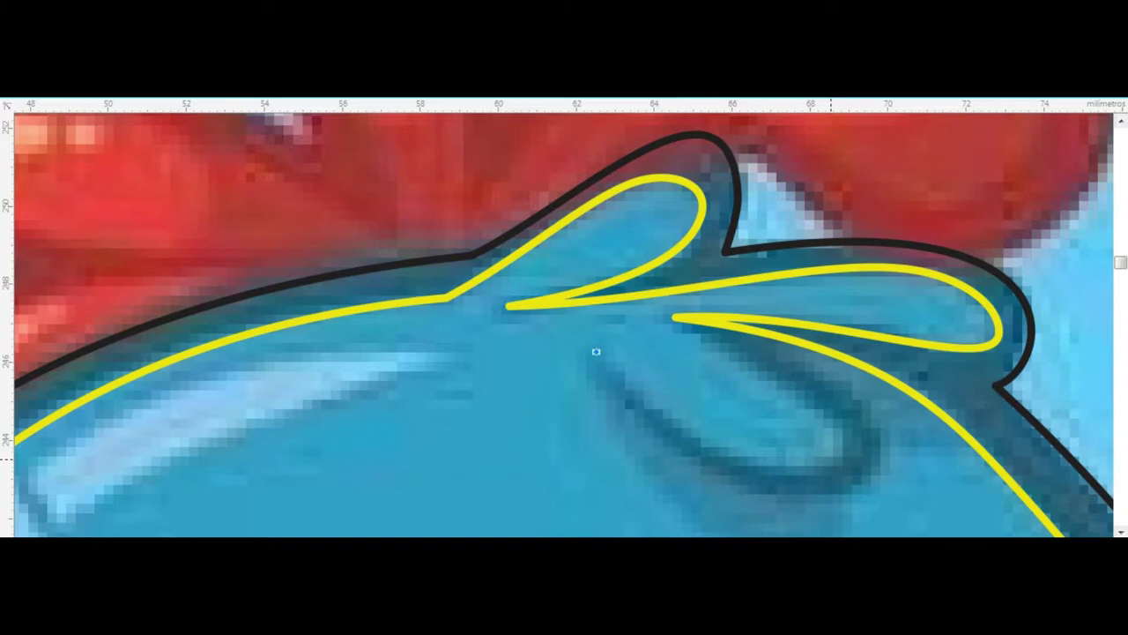
pyautogui.moveTo(596, 352); pyautogui.dragTo(831, 458)
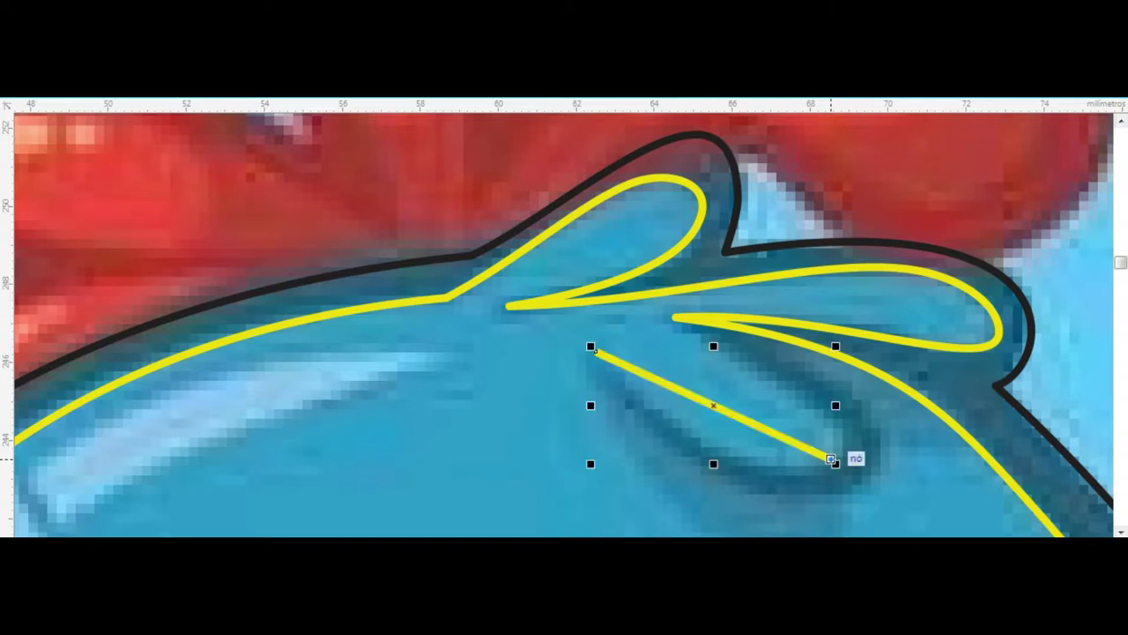
pyautogui.hotkey('ctrl', 'z')
pyautogui.moveTo(679, 316)
pyautogui.mouseDown()
pyautogui.moveTo(587, 354)
pyautogui.moveTo(844, 467)
pyautogui.mouseUp()
pyautogui.click(634, 335)
# - Bend the new line into a wide U curve and add a node to it
pyautogui.moveTo(935, 514); pyautogui.dragTo(954, 423)
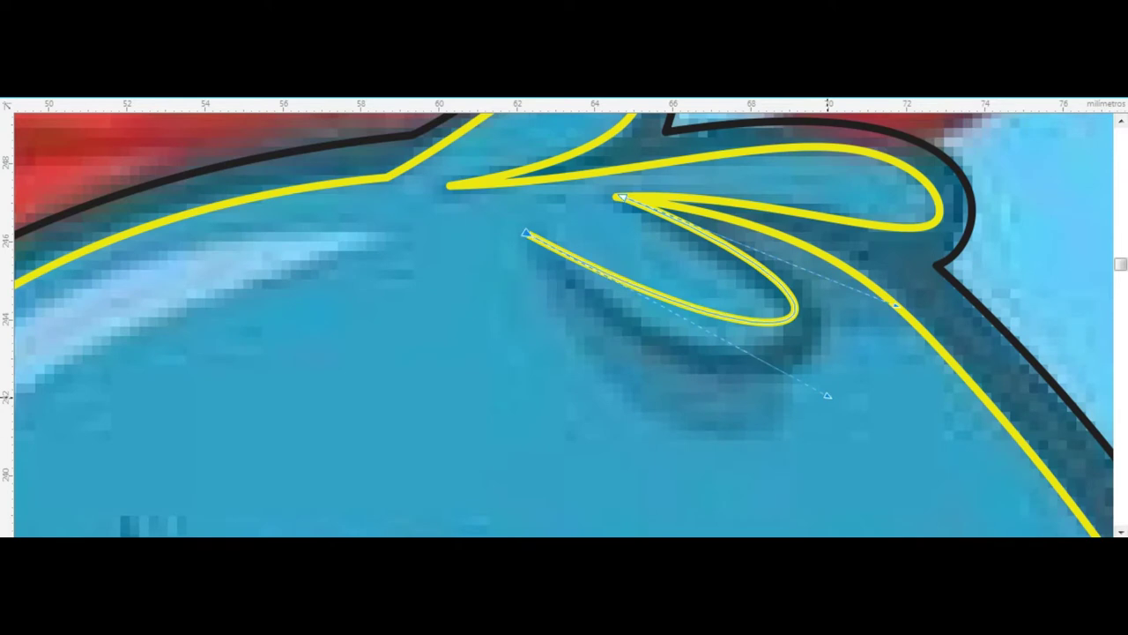
pyautogui.moveTo(828, 396)
pyautogui.mouseDown()
pyautogui.moveTo(786, 352)
pyautogui.moveTo(797, 348)
pyautogui.mouseUp()
pyautogui.doubleClick(768, 344)
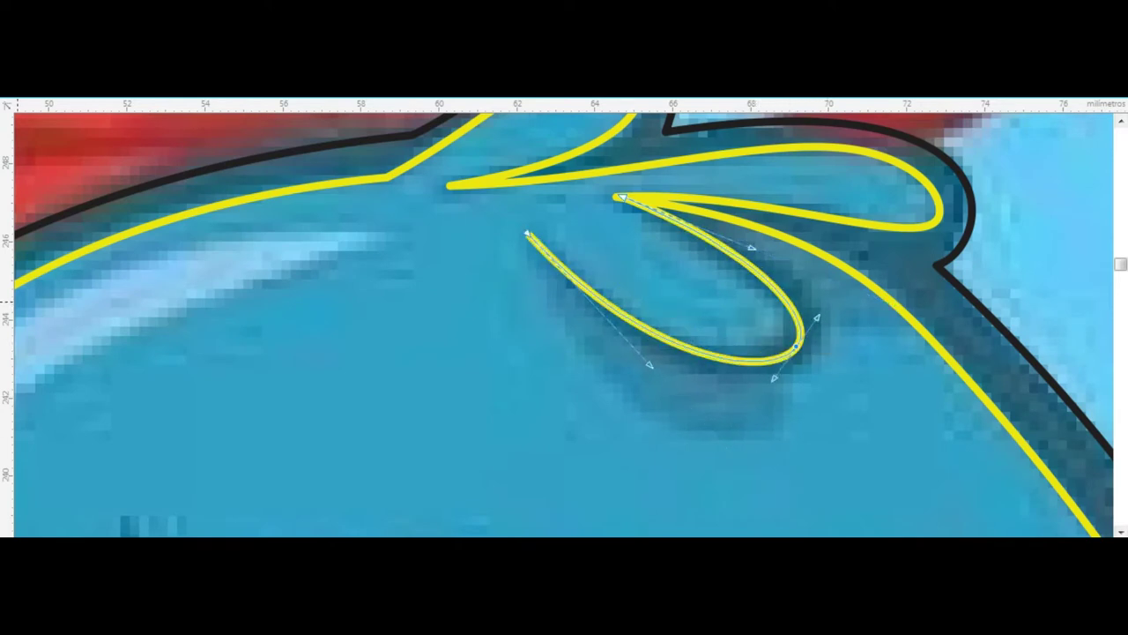
pyautogui.press('space')
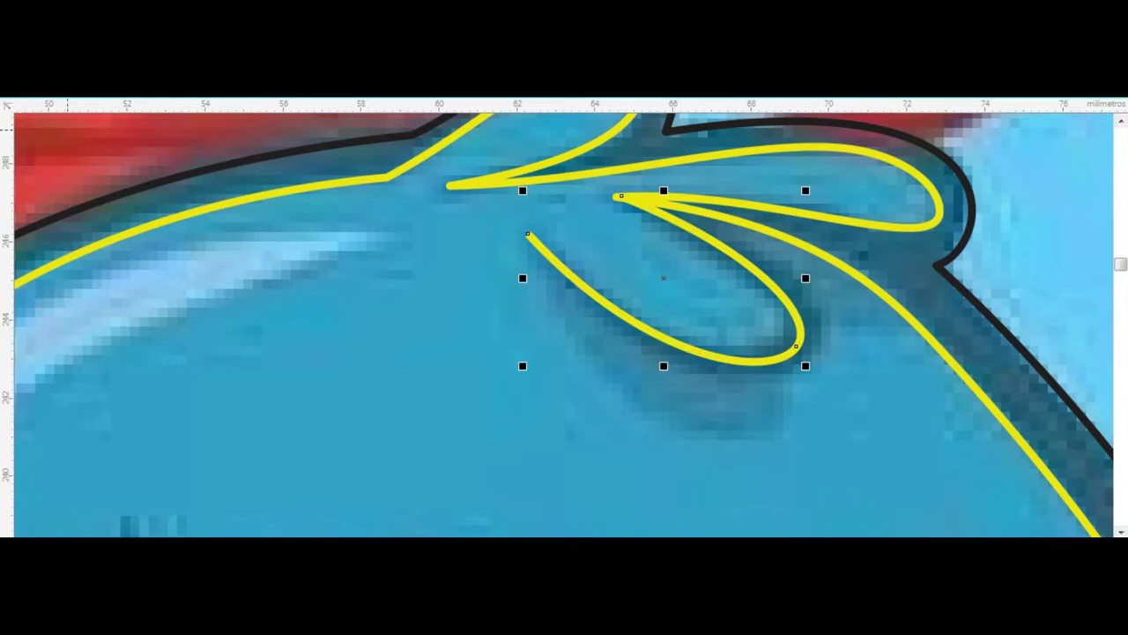
# - Turn the U curve into a thick tapered brush stroke with a red outline and no fill
pyautogui.click(208, 84)
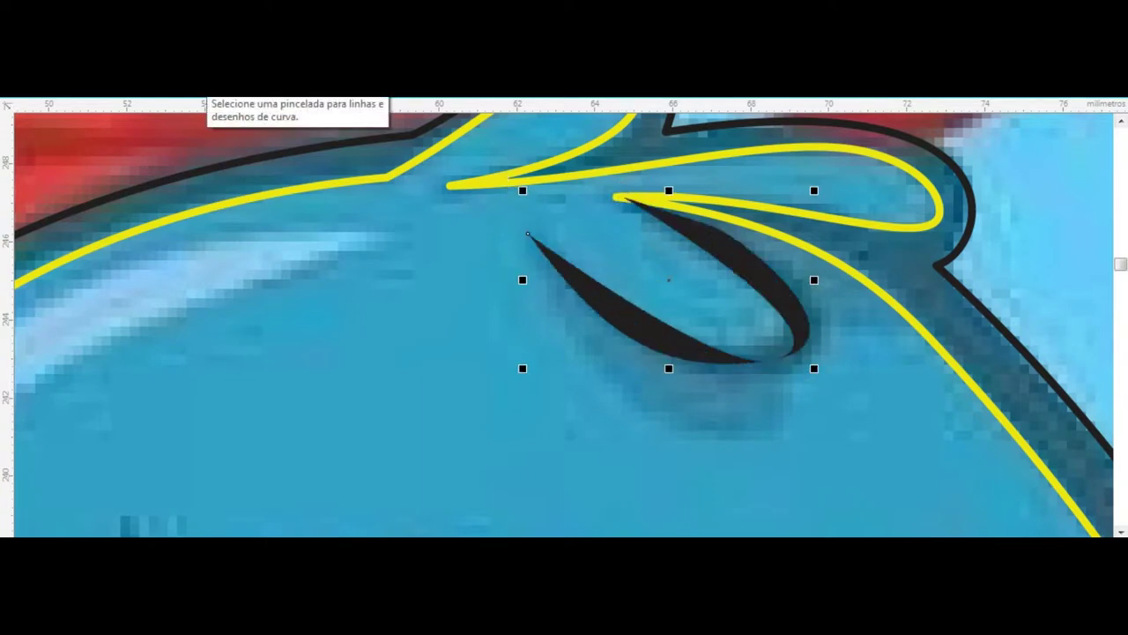
pyautogui.press('Return')
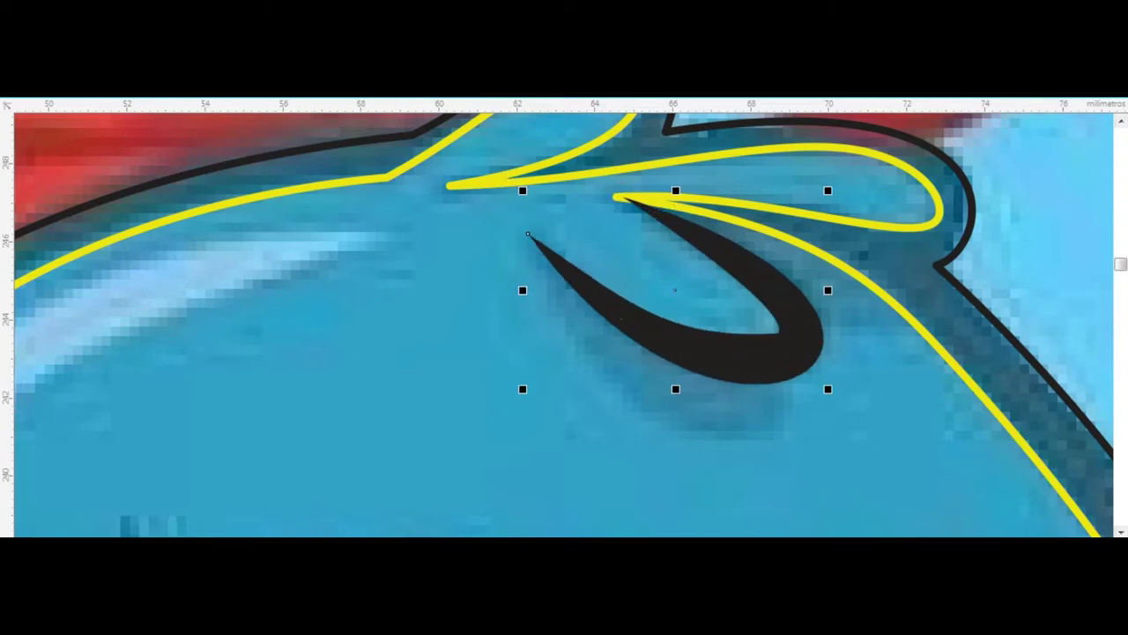
pyautogui.press('Return')
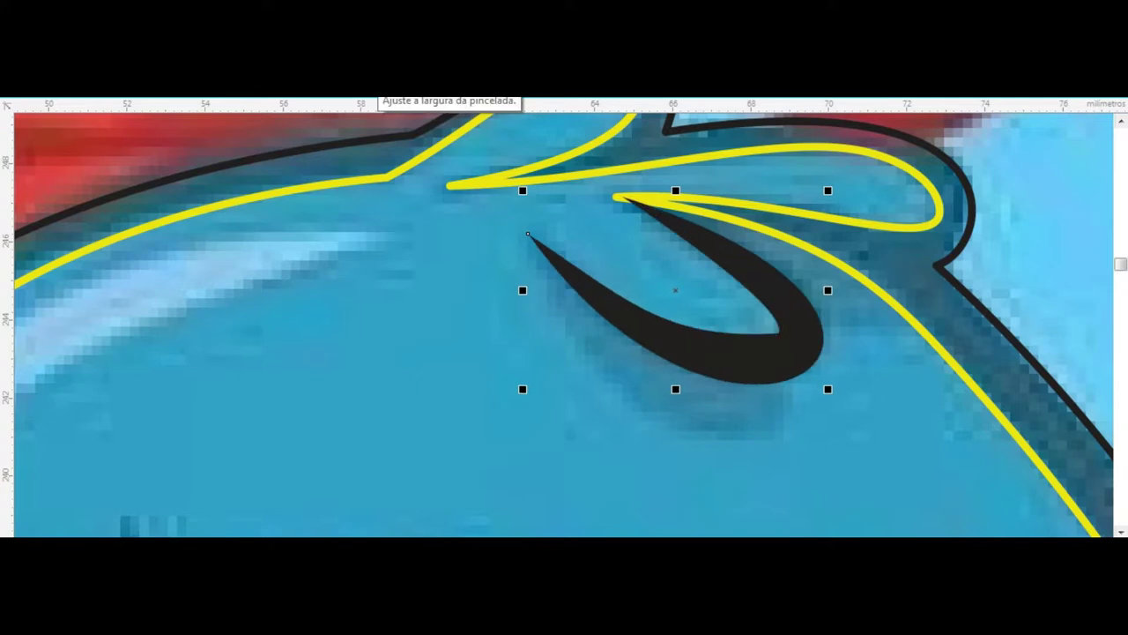
pyautogui.click(868, 427)
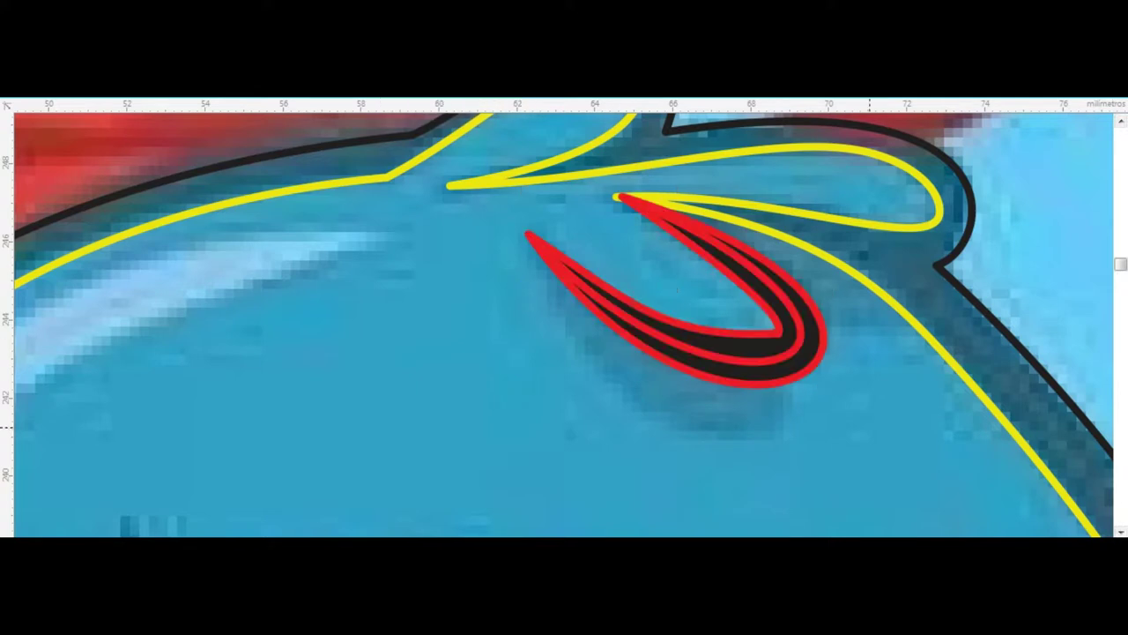
pyautogui.click(794, 348)
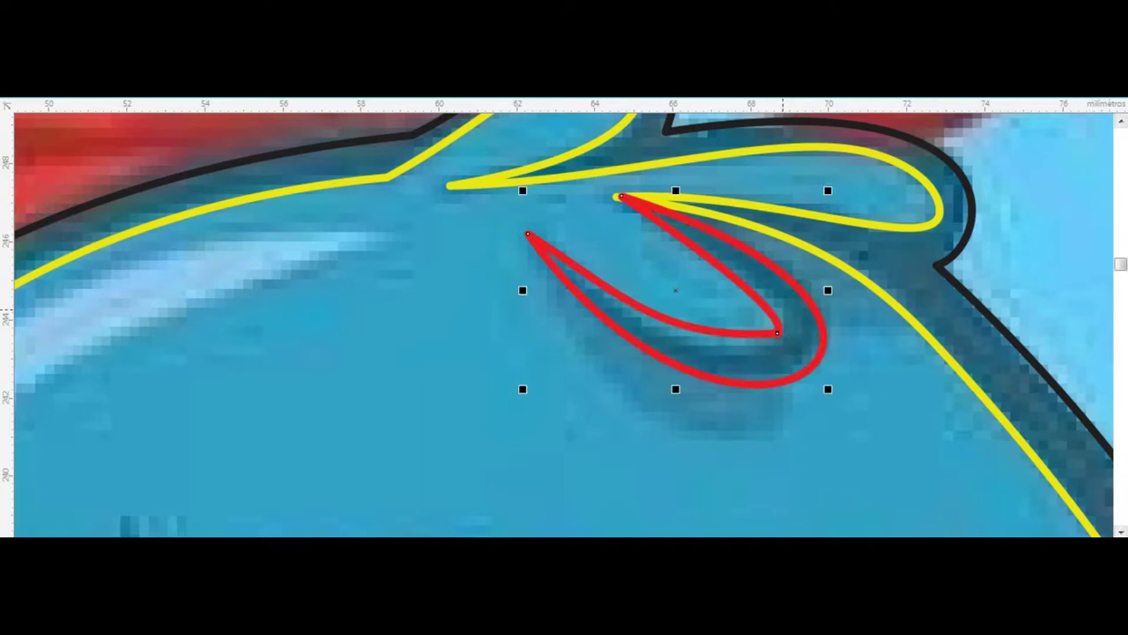
# - Reshape the red curl's nodes, rounding the inner tip and pulling the top tip to the edge
pyautogui.press('F10')
pyautogui.moveTo(779, 333); pyautogui.dragTo(770, 325)
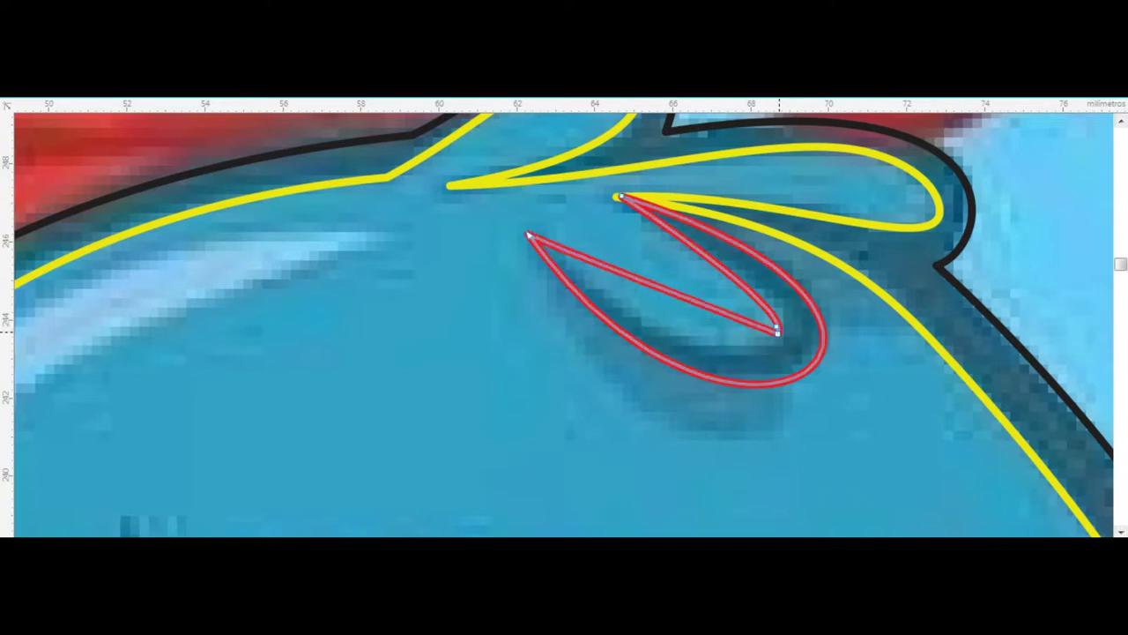
pyautogui.click(529, 236)
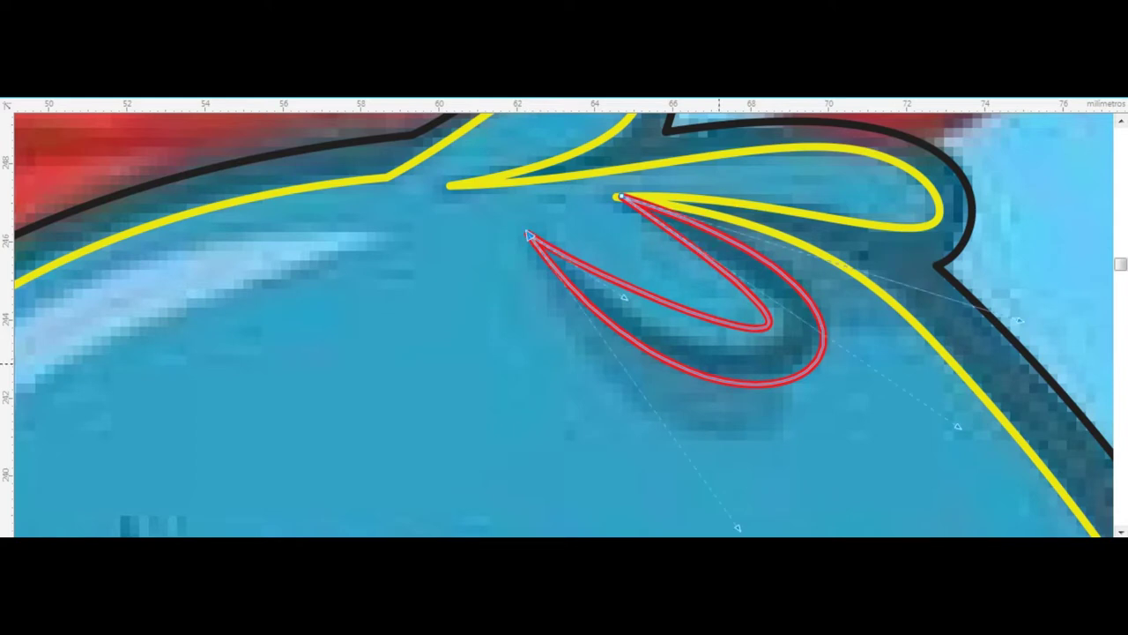
pyautogui.moveTo(623, 297); pyautogui.dragTo(852, 314)
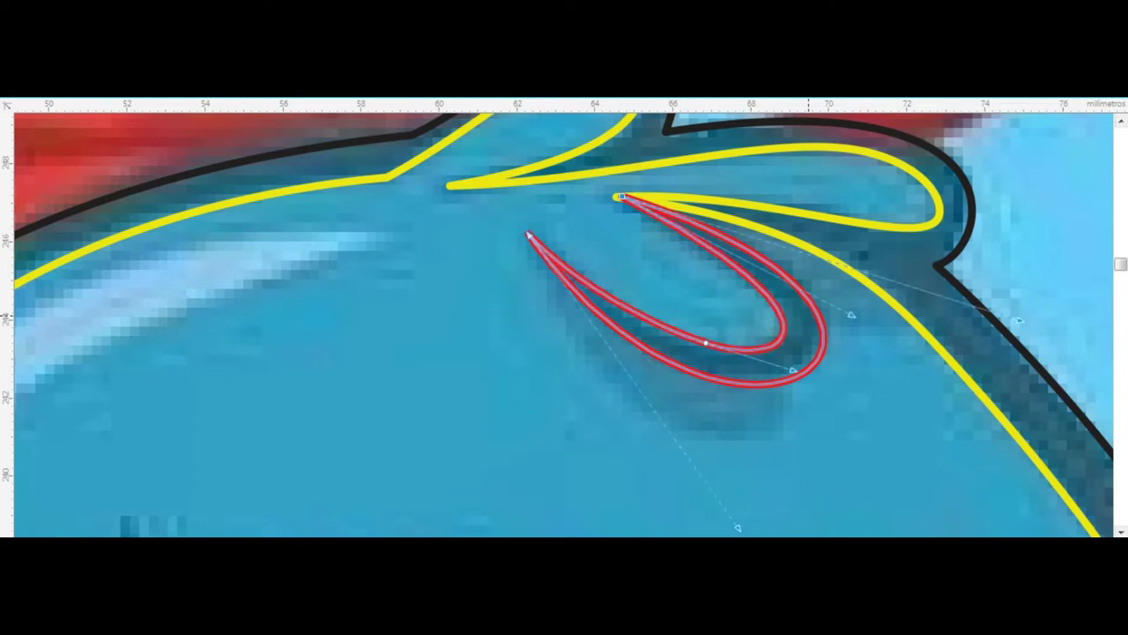
pyautogui.click(753, 279)
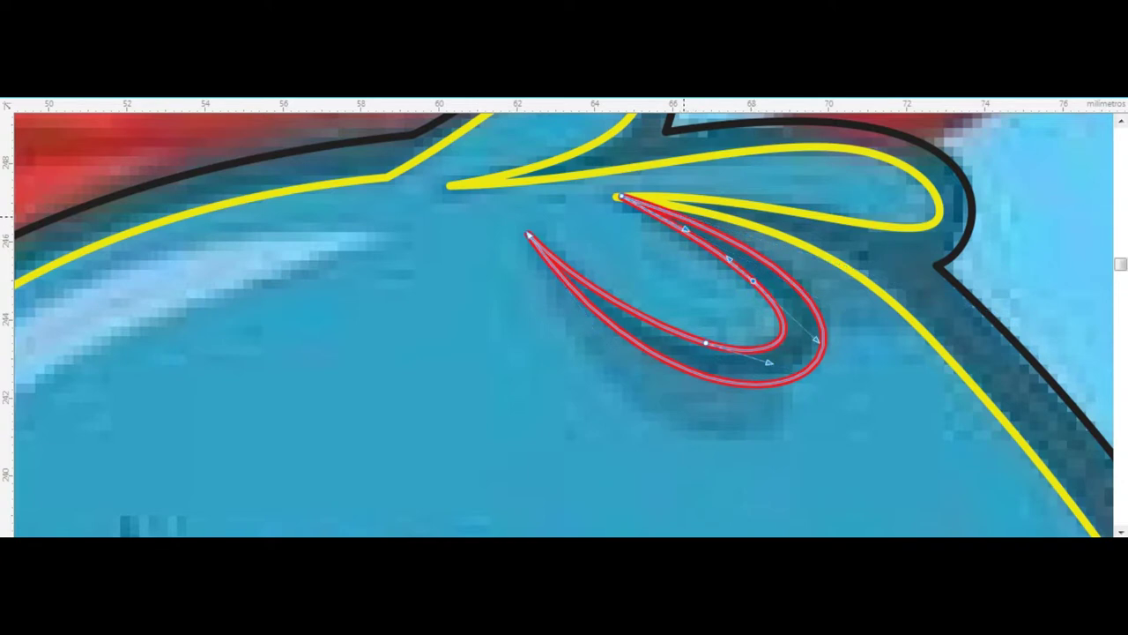
pyautogui.click(716, 233)
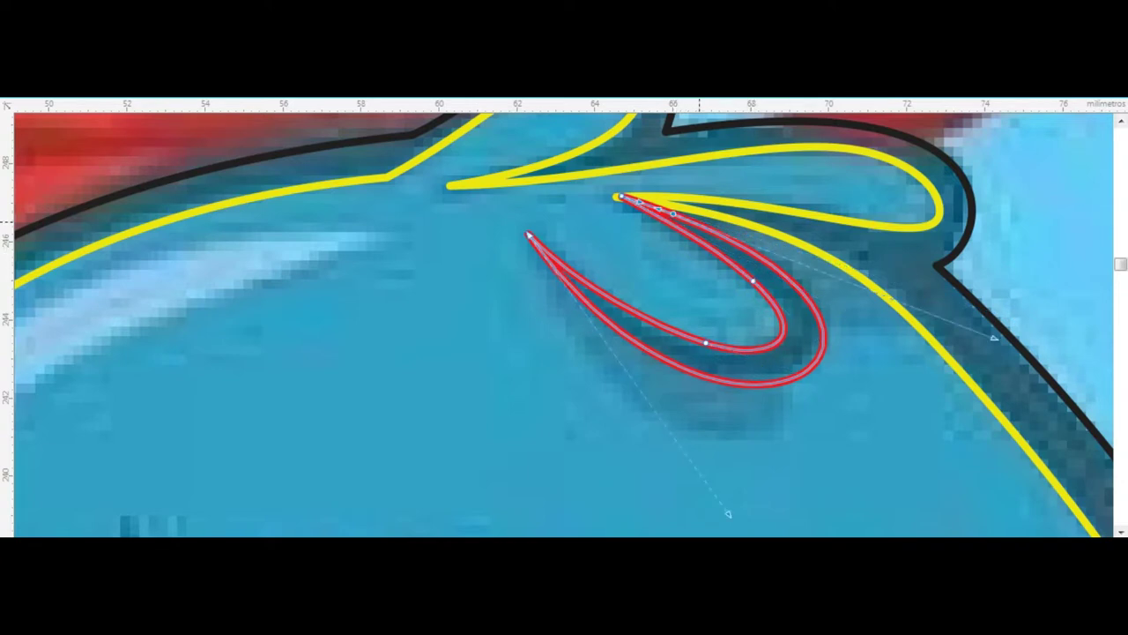
pyautogui.moveTo(682, 218); pyautogui.dragTo(696, 205)
# - Move the kink node up-left to tidy the tip, then reselect the red curl outline
pyautogui.scroll(3, 696, 222)
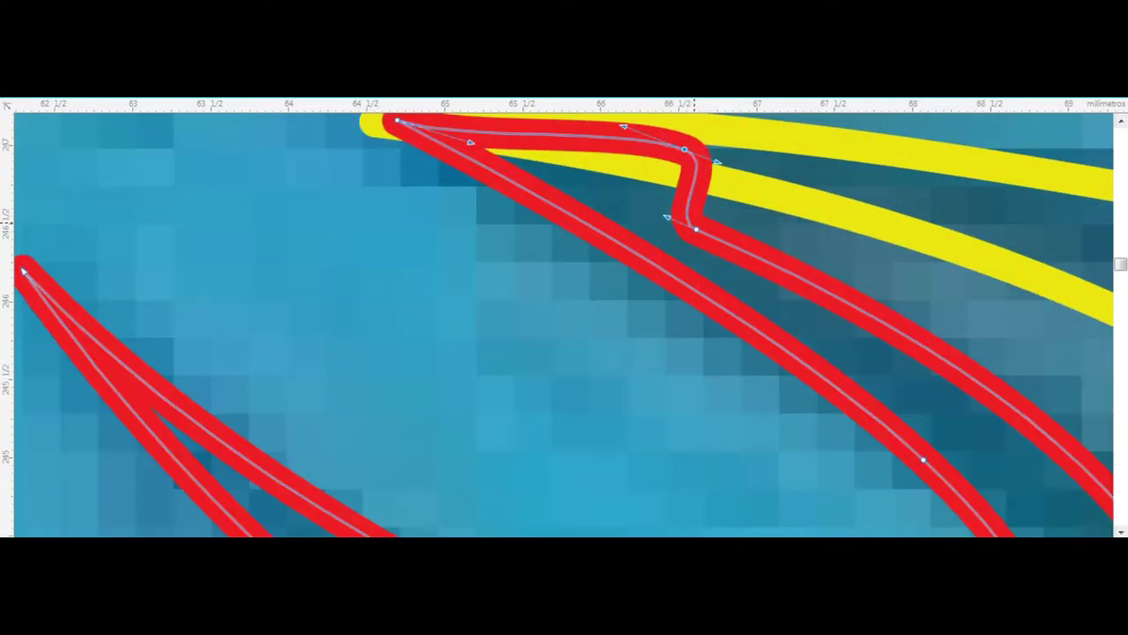
pyautogui.moveTo(696, 229); pyautogui.dragTo(637, 192)
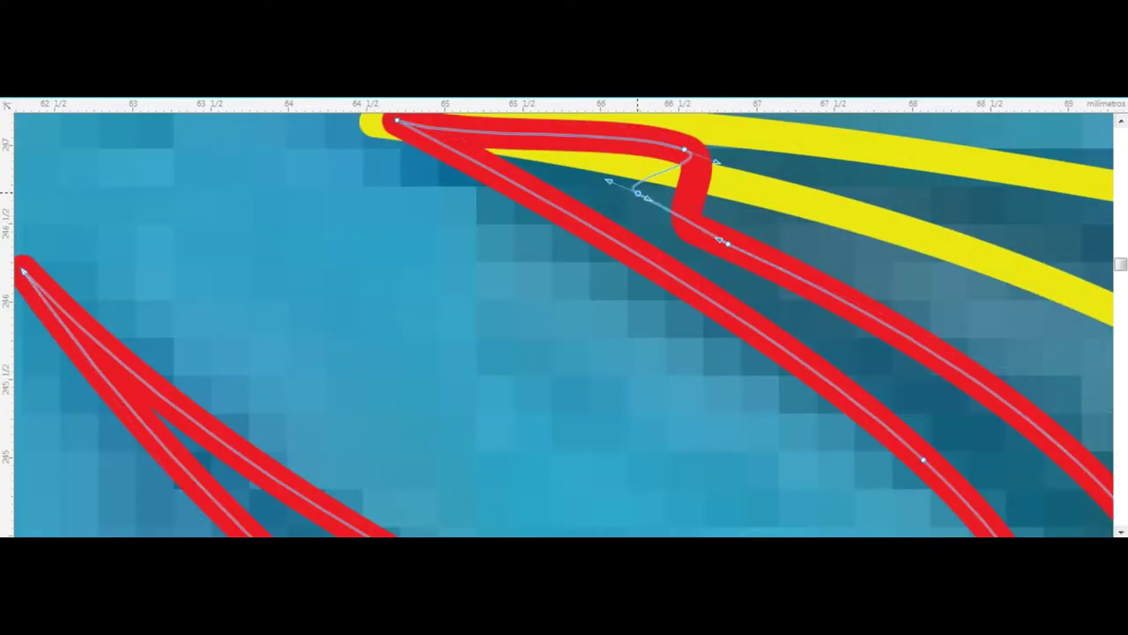
pyautogui.scroll(-2, 728, 233)
pyautogui.press('space')
pyautogui.press('Escape')
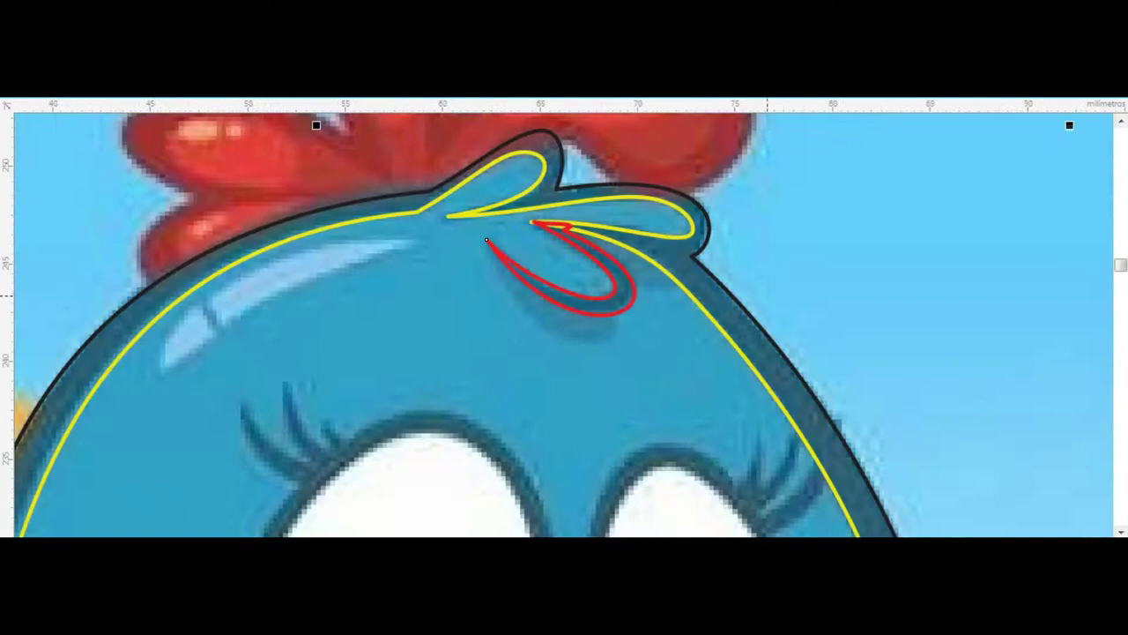
pyautogui.scroll(-2, 396, 282)
pyautogui.click(622, 266)
pyautogui.click(643, 262)
# - Adjust the yellow curl outline's tip nodes, pushing the inner tip further left
pyautogui.press('Escape')
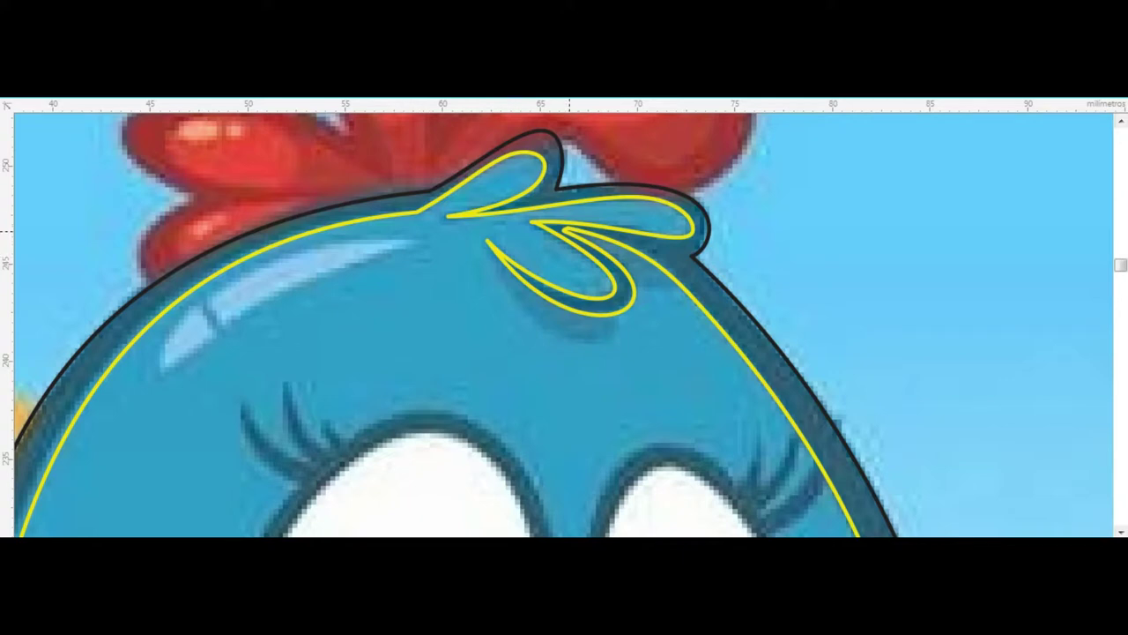
pyautogui.scroll(2, 569, 231)
pyautogui.scroll(2, 529, 216)
pyautogui.click(424, 192)
pyautogui.click(387, 198)
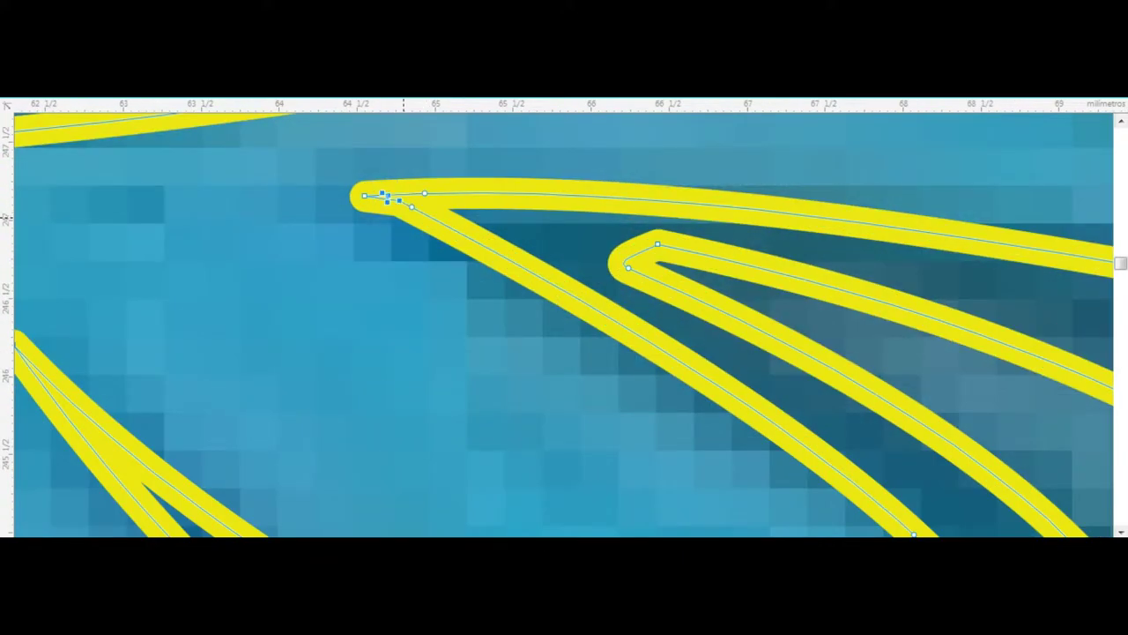
pyautogui.moveTo(633, 257)
pyautogui.mouseDown()
pyautogui.moveTo(527, 254)
pyautogui.moveTo(598, 236)
pyautogui.mouseUp()
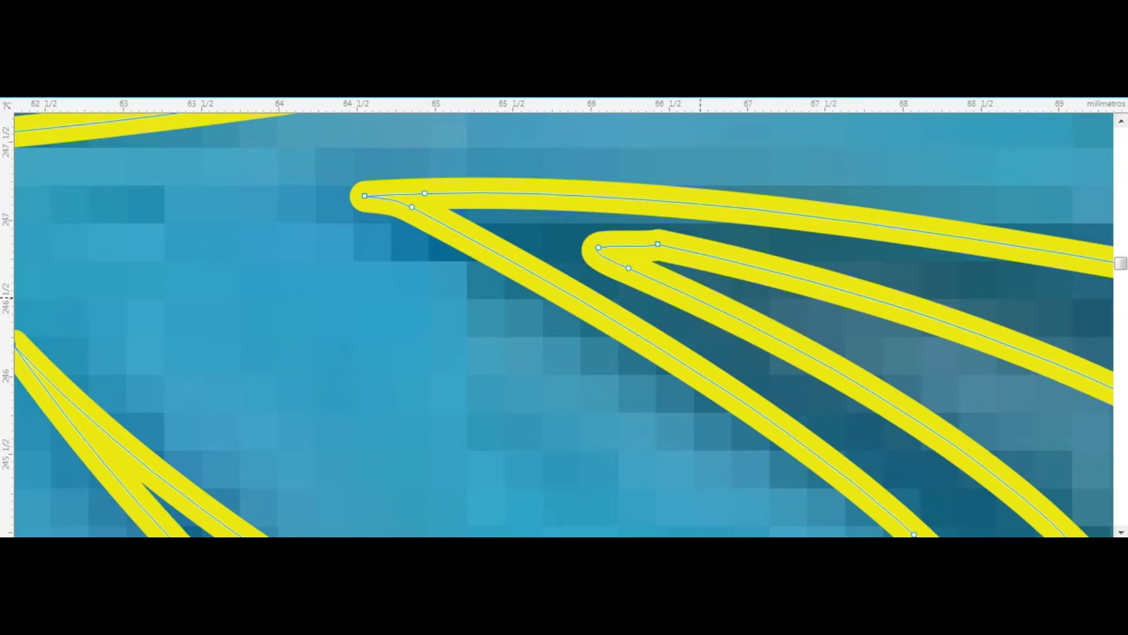
pyautogui.click(658, 244)
pyautogui.scroll(-3, 585, 225)
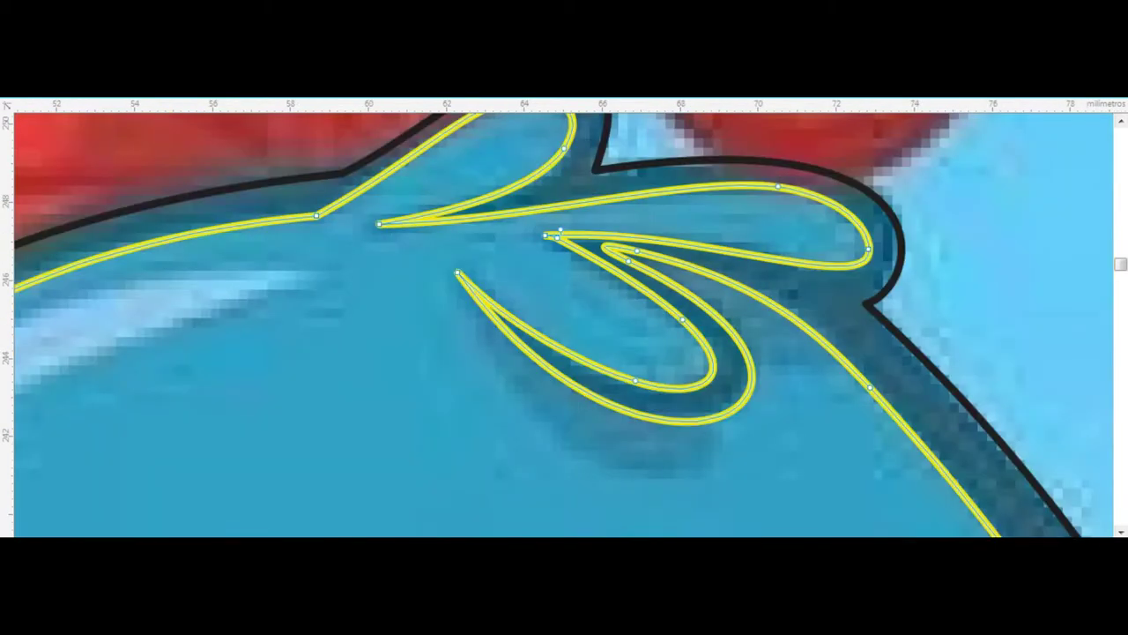
pyautogui.scroll(-4, 564, 324)
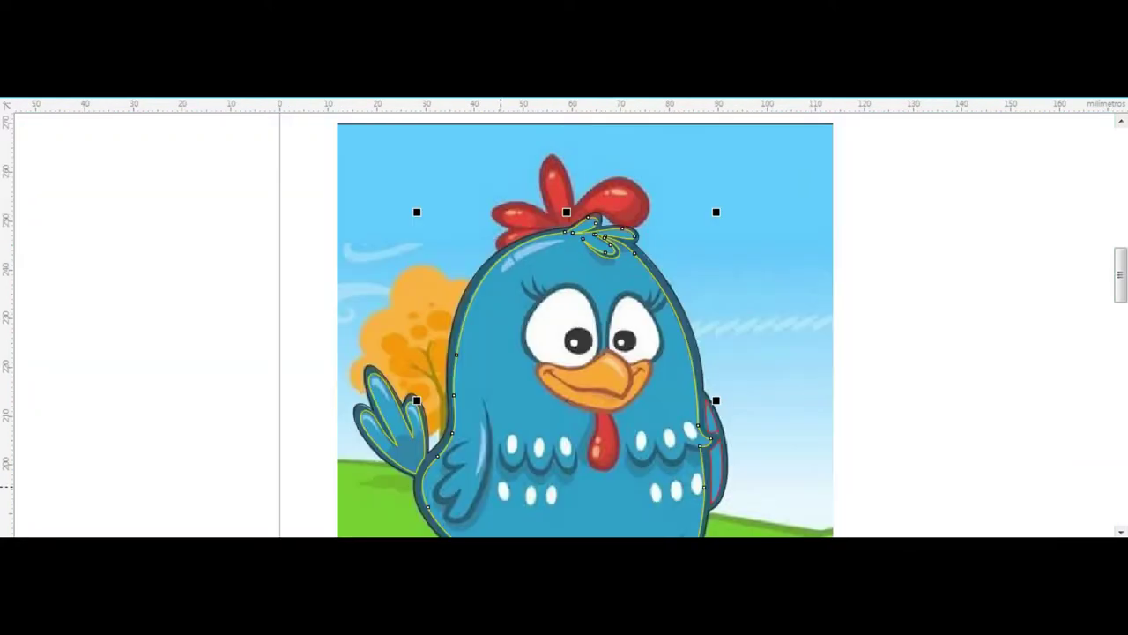
pyautogui.scroll(5, 494, 423)
pyautogui.scroll(-3, 564, 325)
pyautogui.press('Tab')
pyautogui.press('Tab')
pyautogui.press('Tab')
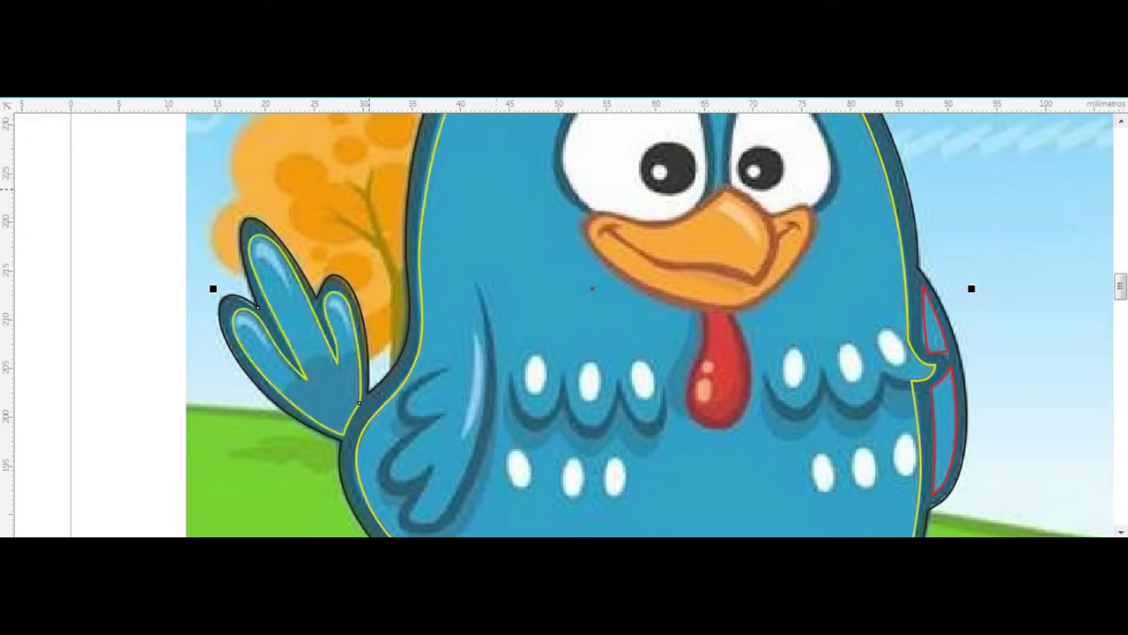
pyautogui.click(1119, 121)
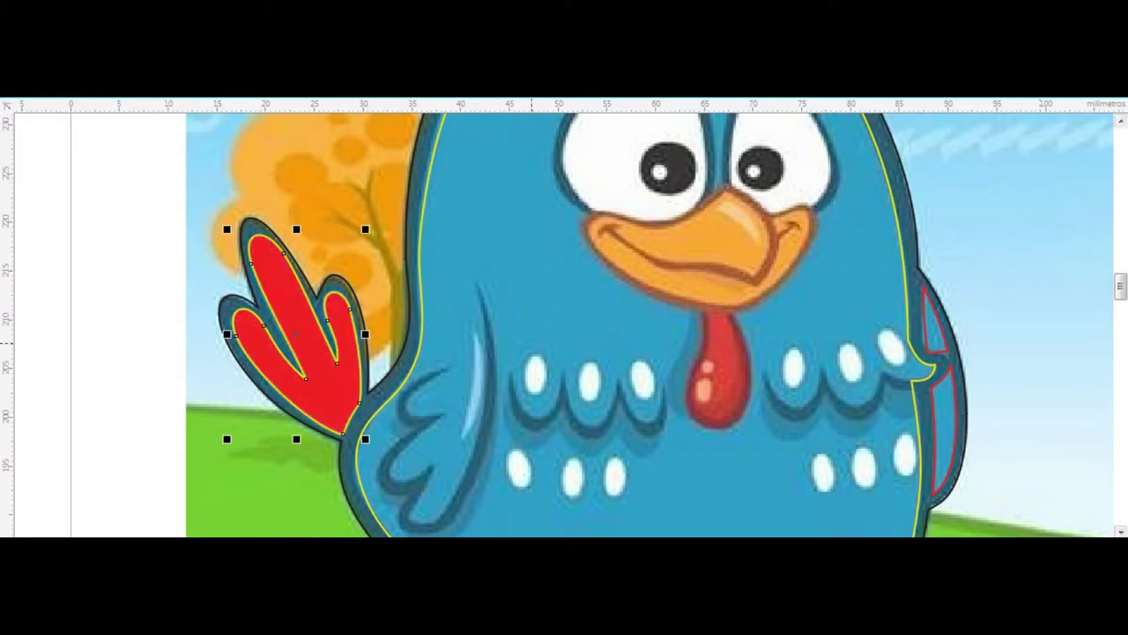
pyautogui.click(415, 258)
pyautogui.keyDown('shift'); pyautogui.click(344, 304); pyautogui.keyUp('shift')
pyautogui.click(1119, 121)
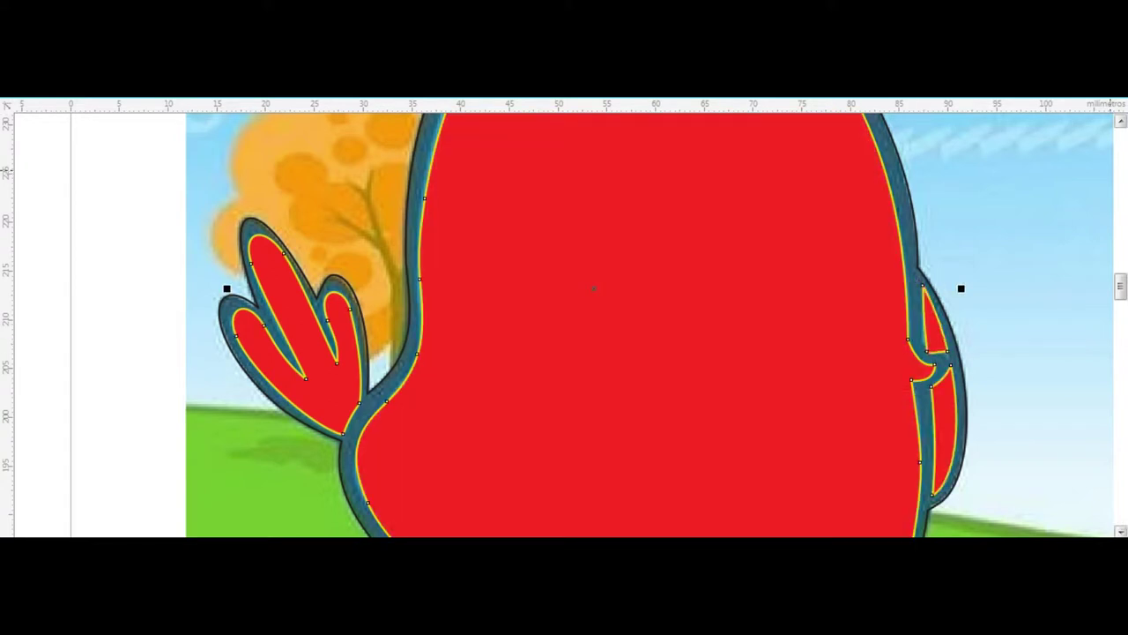
pyautogui.click(1120, 121)
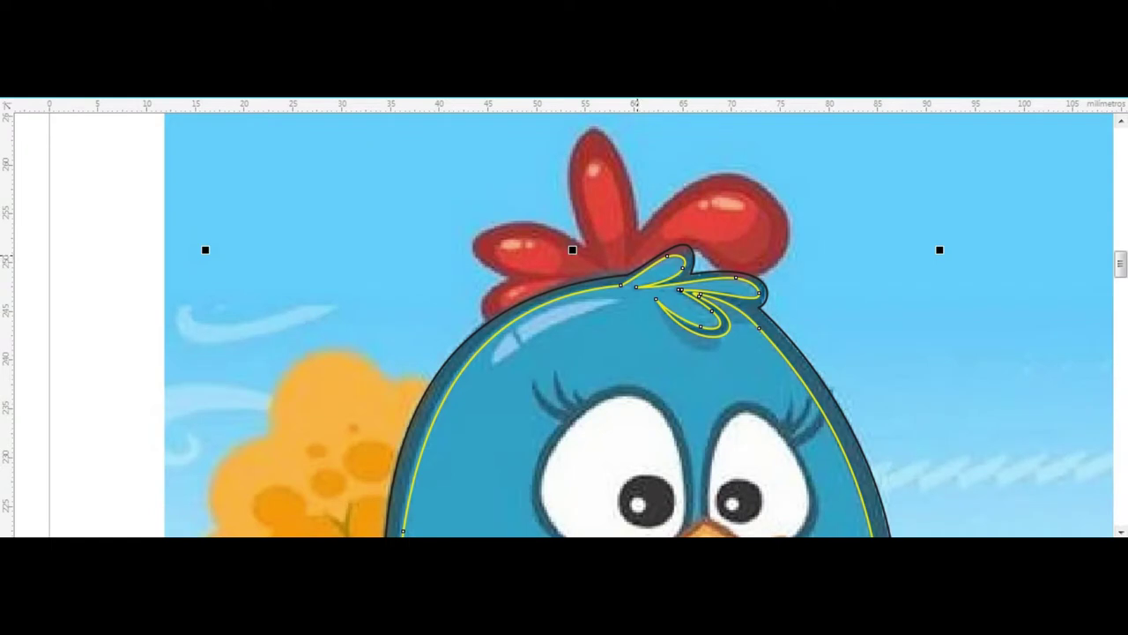
pyautogui.click(1119, 121)
pyautogui.hotkey('ctrl', 'z')
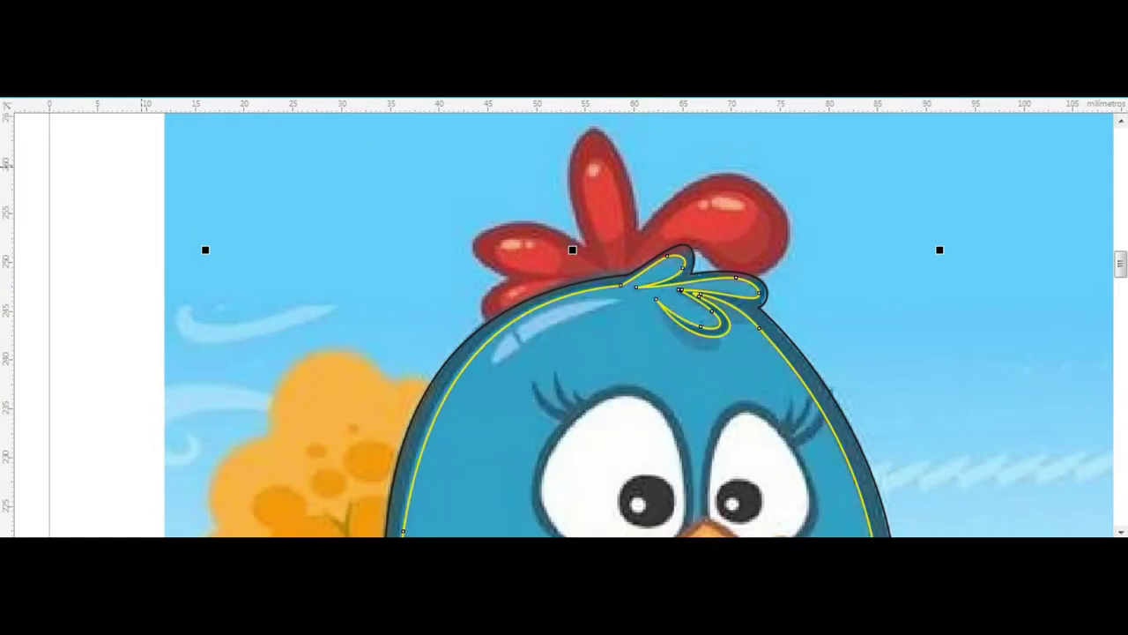
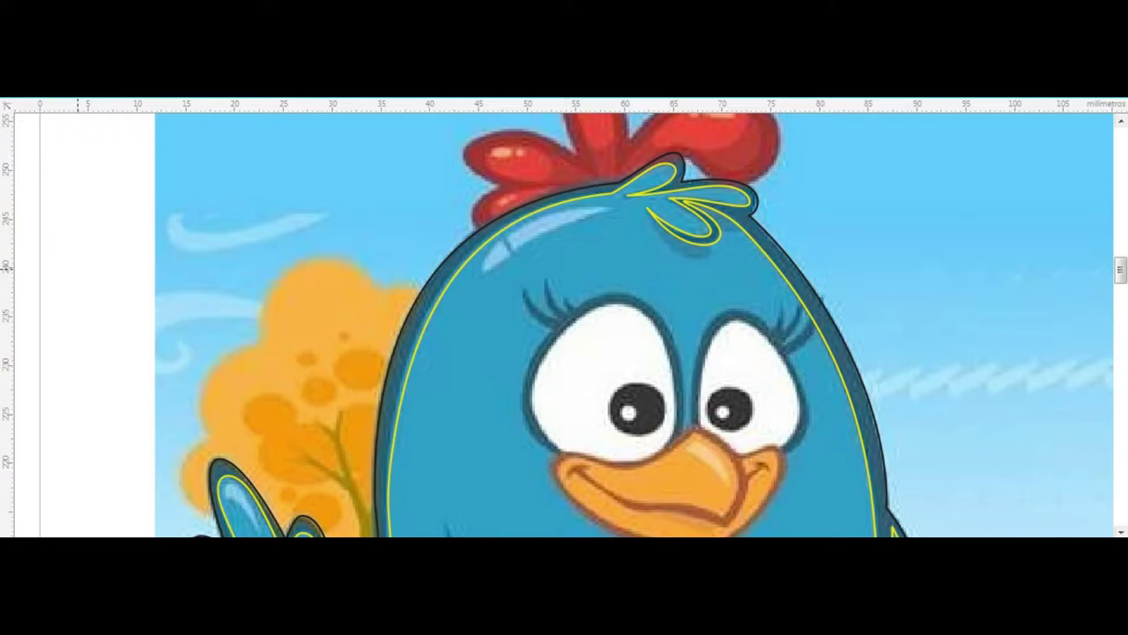
# - Draw a closed polyline from the head outline around the lower-left comb lobe
pyautogui.scroll(5, 511, 168)
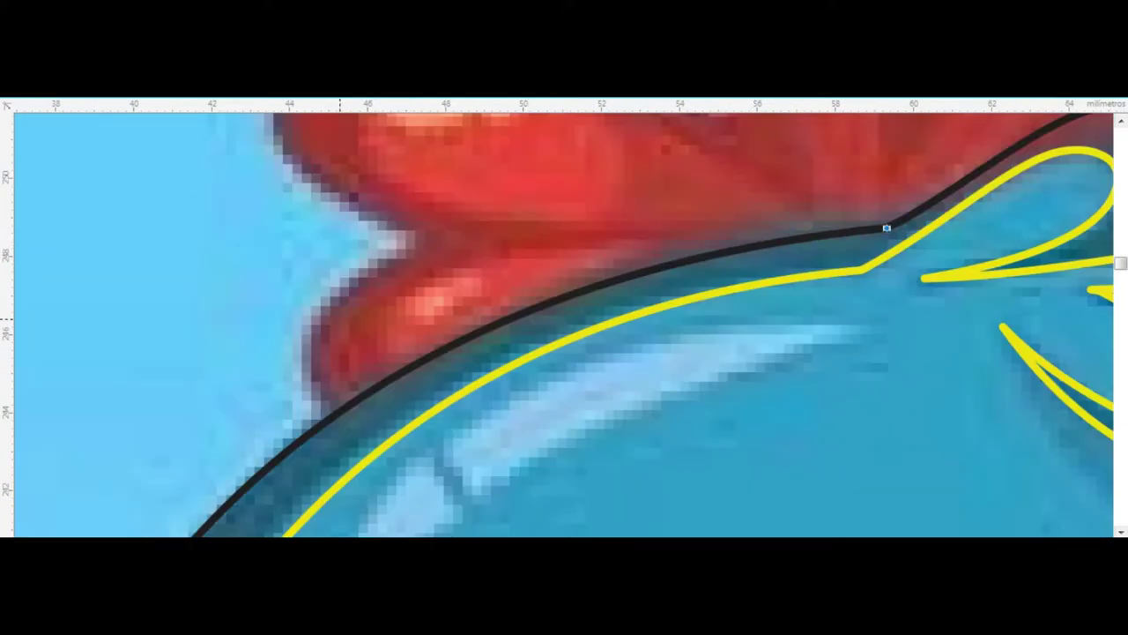
pyautogui.doubleClick(352, 401)
pyautogui.scroll(-2, 493, 231)
pyautogui.scroll(2, 484, 227)
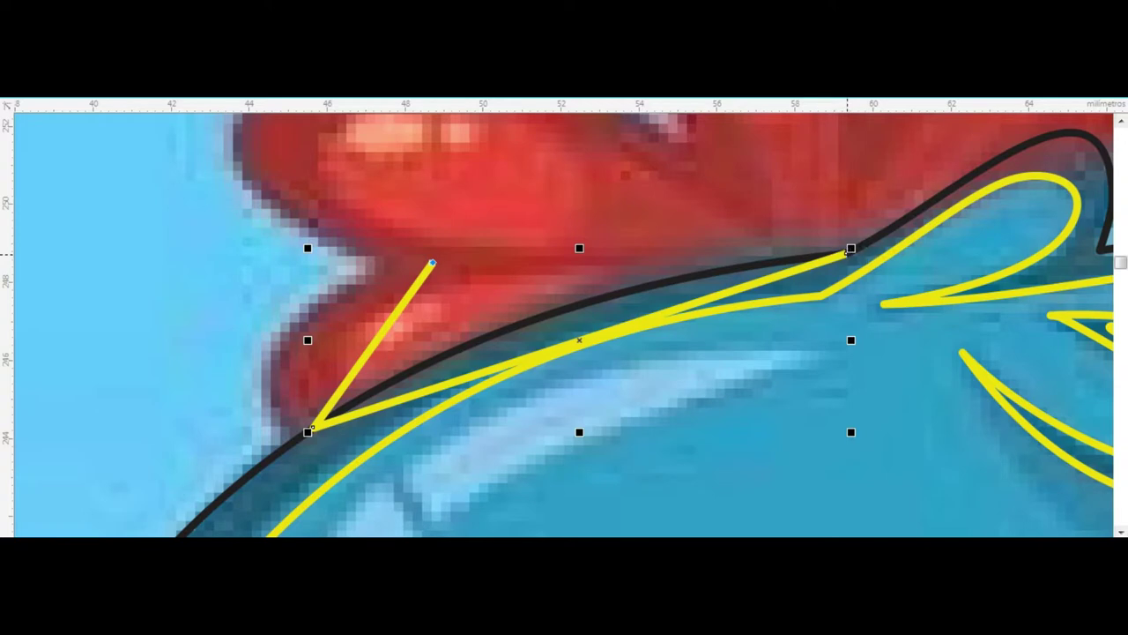
pyautogui.click(835, 254)
# - Curve the polyline's left and upper edges to fit the lobe, deleting an extra node
pyautogui.press('F10')
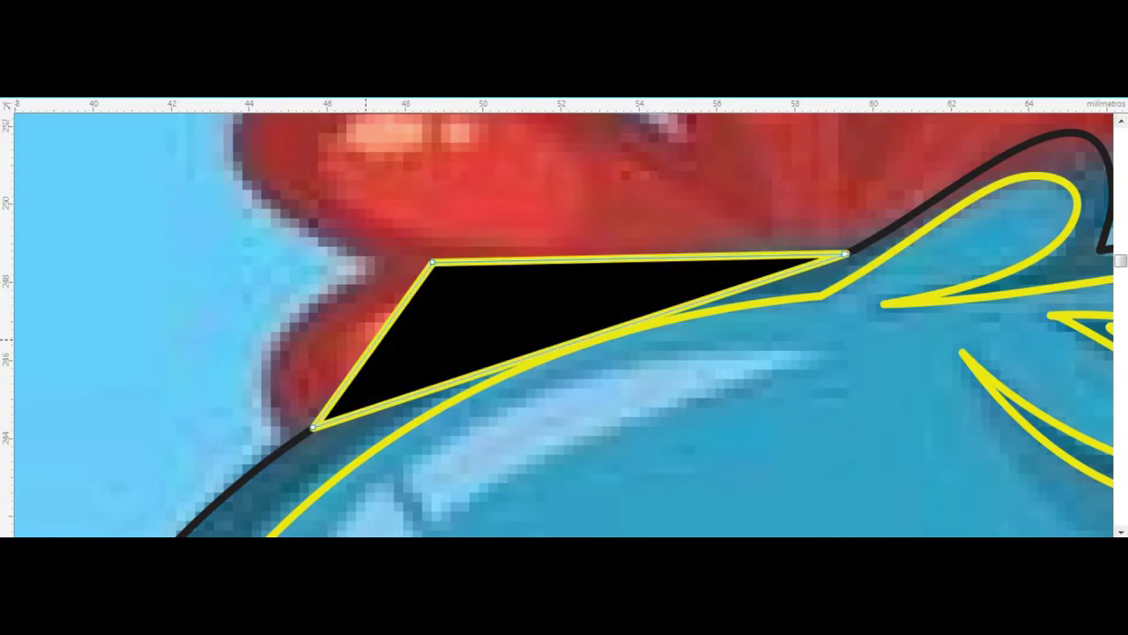
pyautogui.scroll(-1, 379, 344)
pyautogui.moveTo(245, 225); pyautogui.dragTo(407, 333)
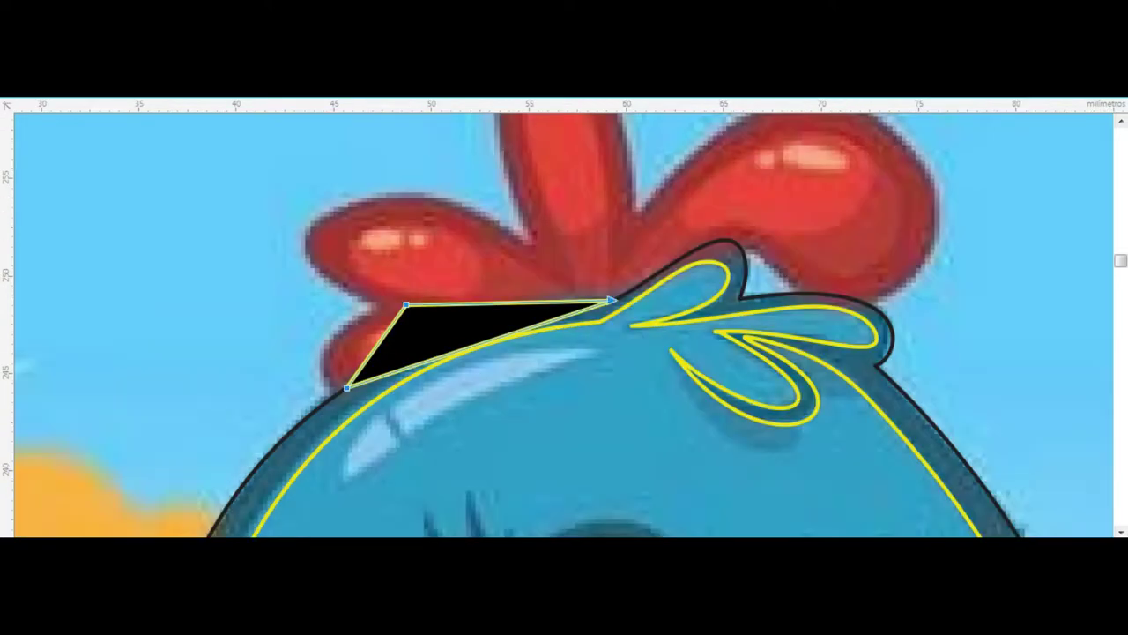
pyautogui.scroll(4, 379, 344)
pyautogui.click(371, 351)
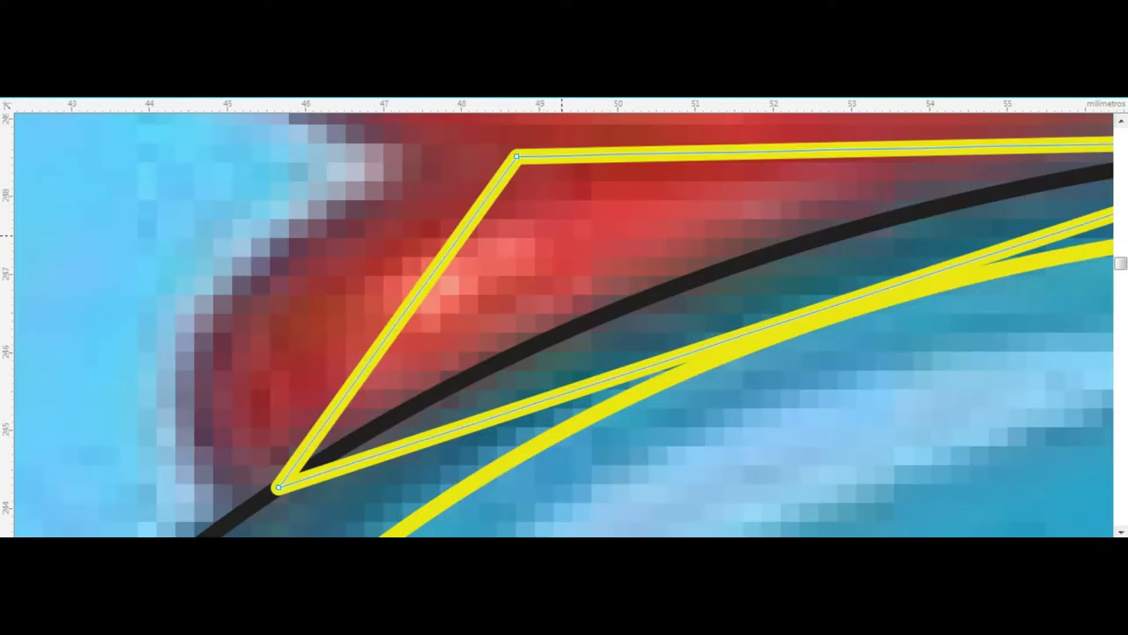
pyautogui.moveTo(515, 155)
pyautogui.mouseDown()
pyautogui.moveTo(449, 264)
pyautogui.moveTo(229, 336)
pyautogui.mouseUp()
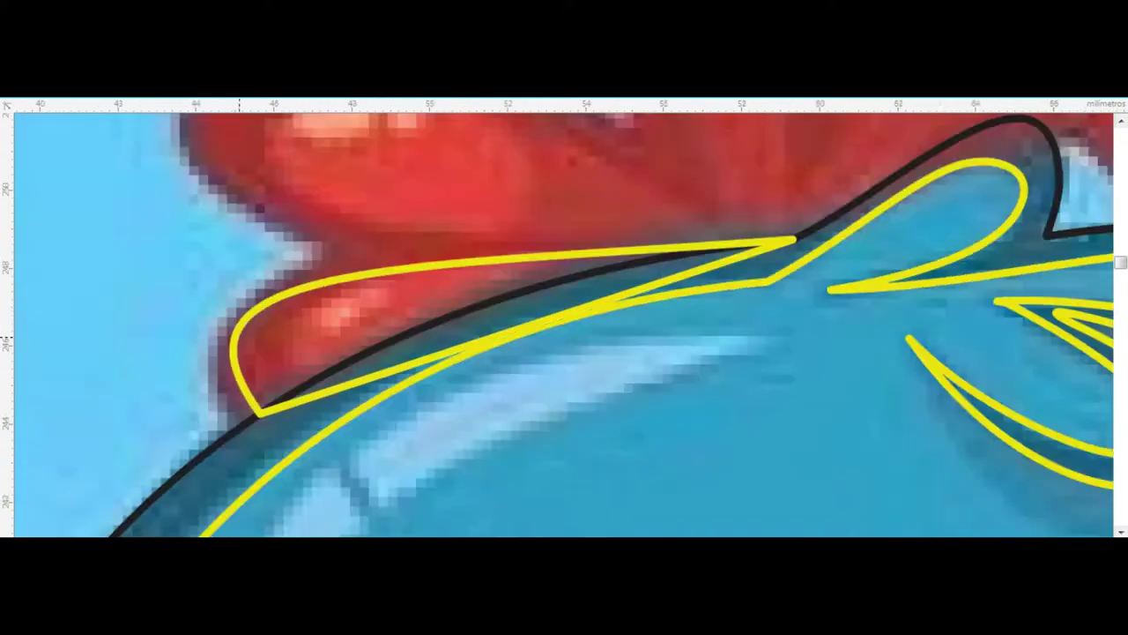
pyautogui.scroll(-2, 228, 335)
pyautogui.moveTo(304, 324); pyautogui.dragTo(323, 310)
pyautogui.press('Delete')
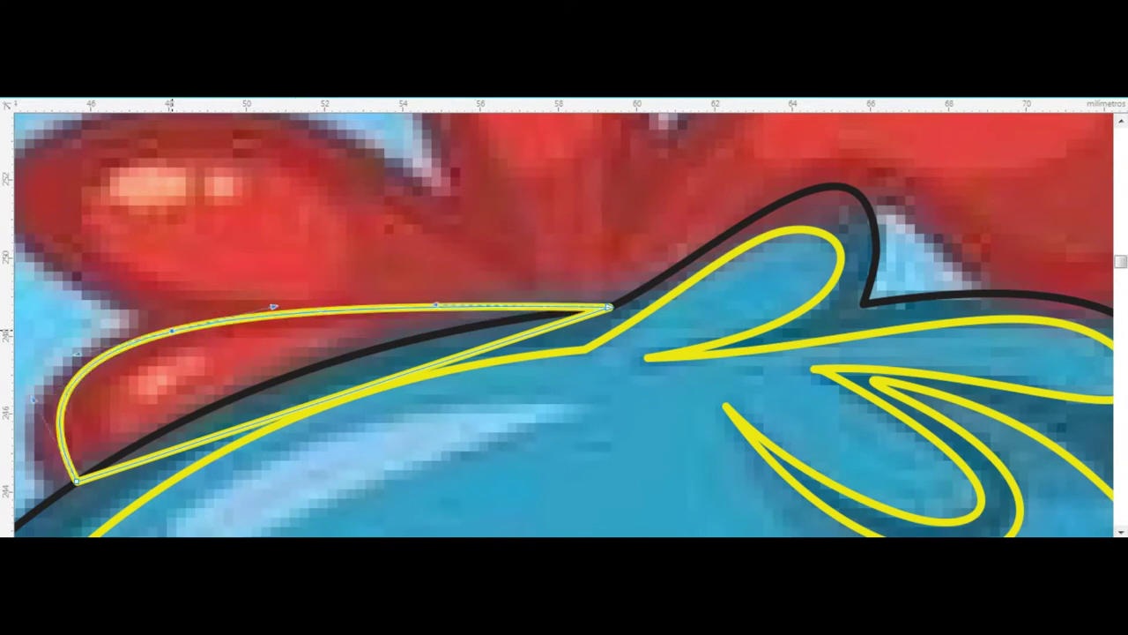
# - Finish node editing of the lobe outline, deselect it and undo twice
pyautogui.scroll(-1, 34, 400)
pyautogui.scroll(1, 141, 431)
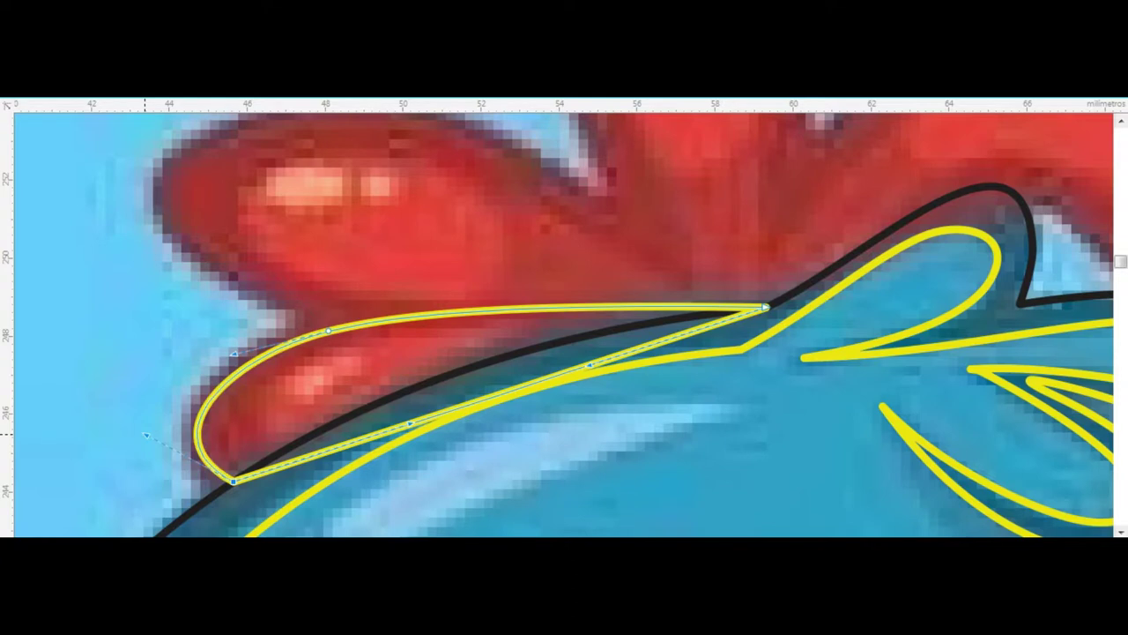
pyautogui.press('space')
pyautogui.click(541, 180)
pyautogui.hotkey('ctrl', 'z')
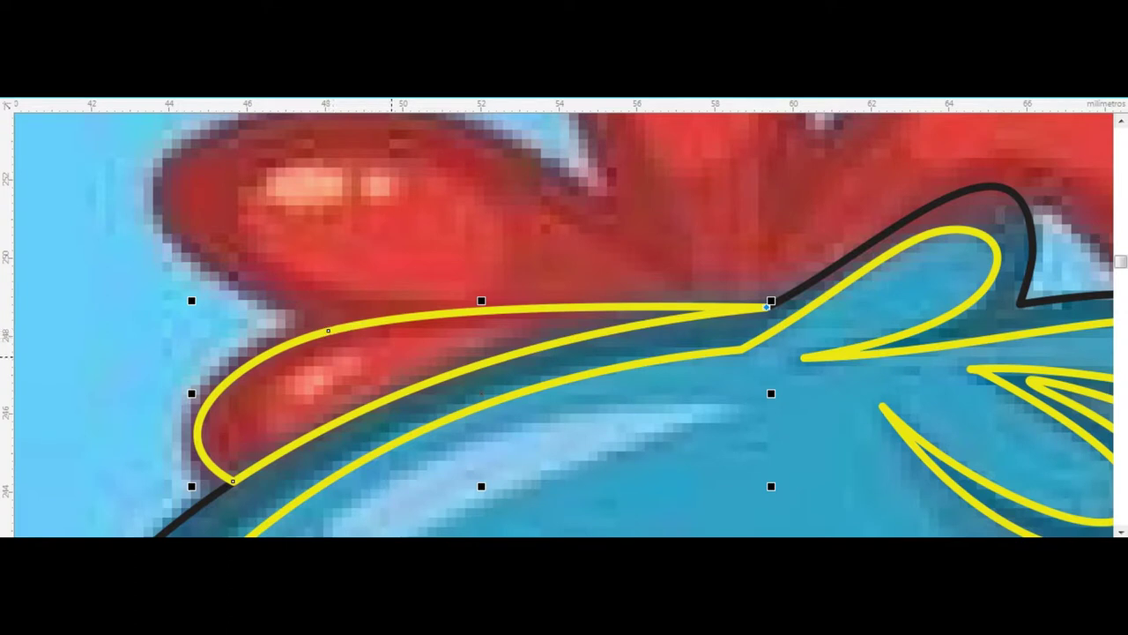
pyautogui.hotkey('ctrl', 'z')
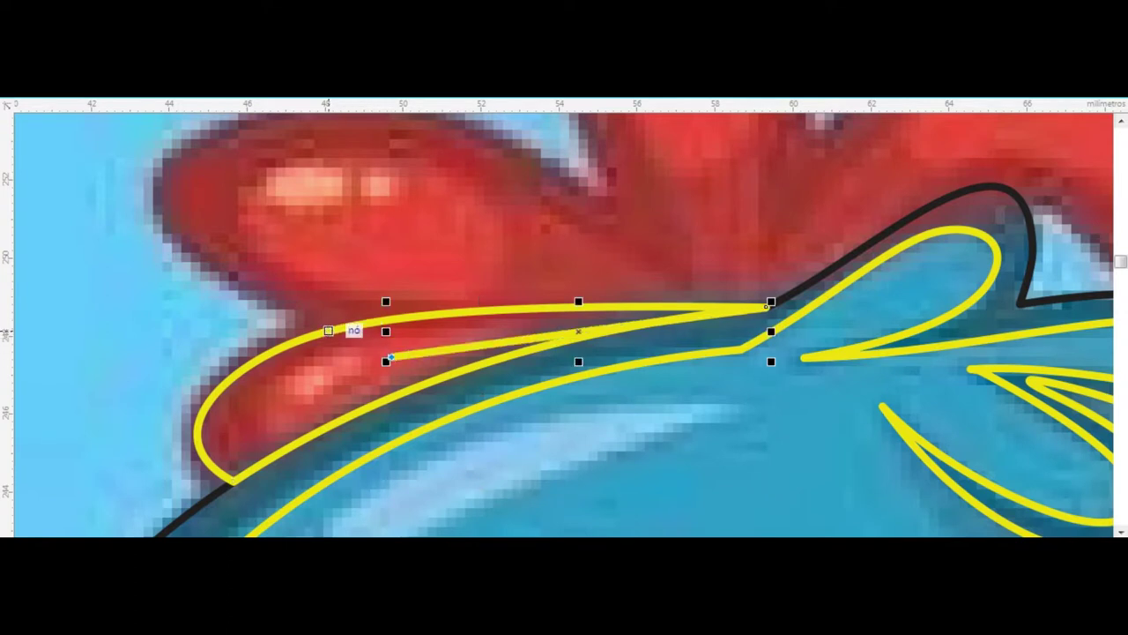
# - Draw a closed quadrilateral polyline over the upper-left comb petal
pyautogui.click(328, 330)
pyautogui.click(617, 221)
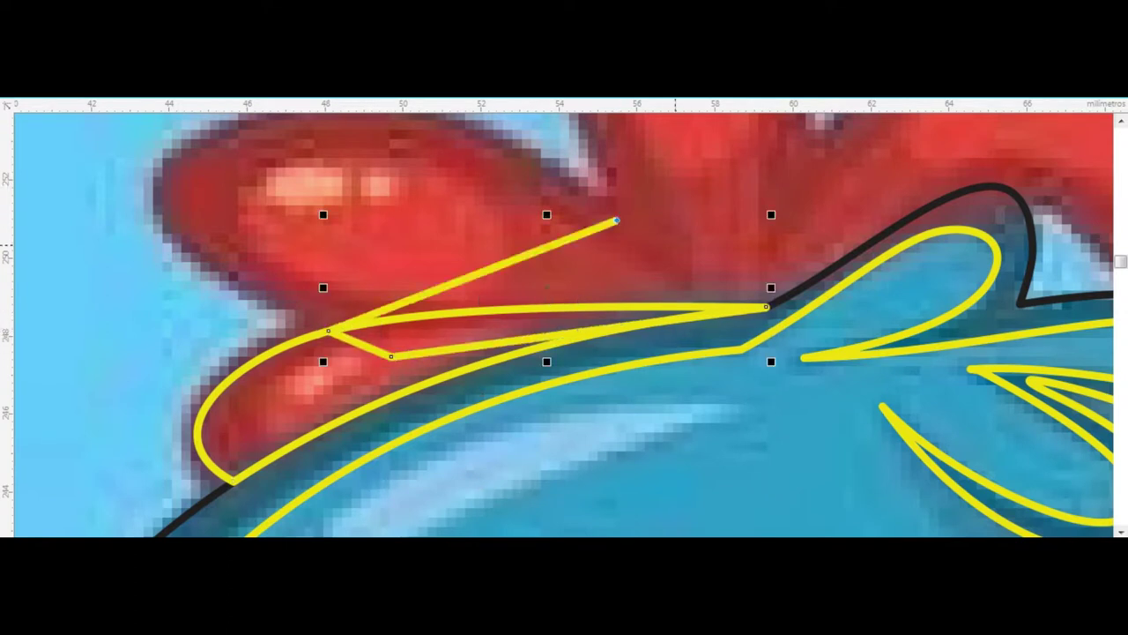
pyautogui.click(768, 306)
pyautogui.press('F10')
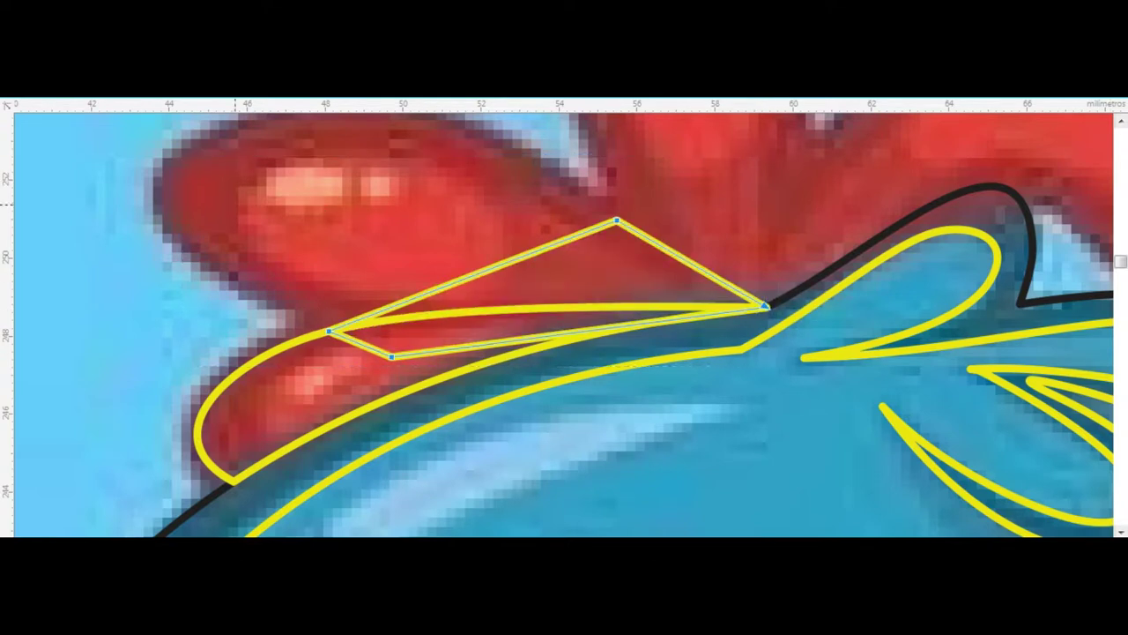
# - Curve the quadrilateral's top, right and left edges to follow the petal's outline
pyautogui.moveTo(371, 205); pyautogui.dragTo(362, 274)
pyautogui.moveTo(463, 339); pyautogui.dragTo(348, 192)
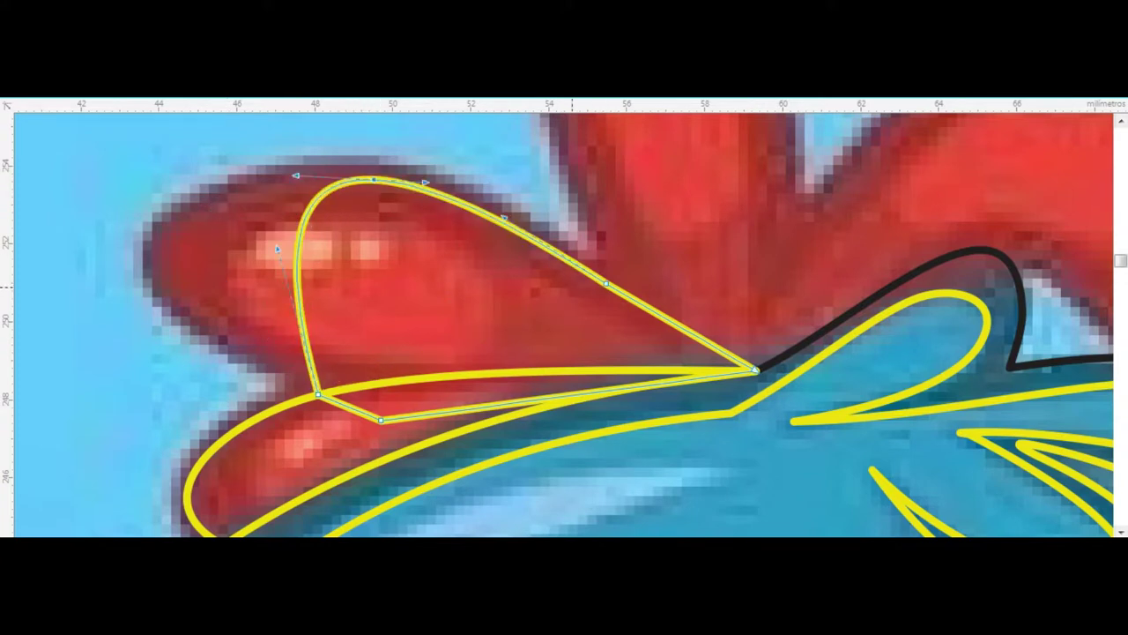
pyautogui.doubleClick(607, 284)
pyautogui.moveTo(564, 263); pyautogui.dragTo(537, 291)
pyautogui.click(317, 394)
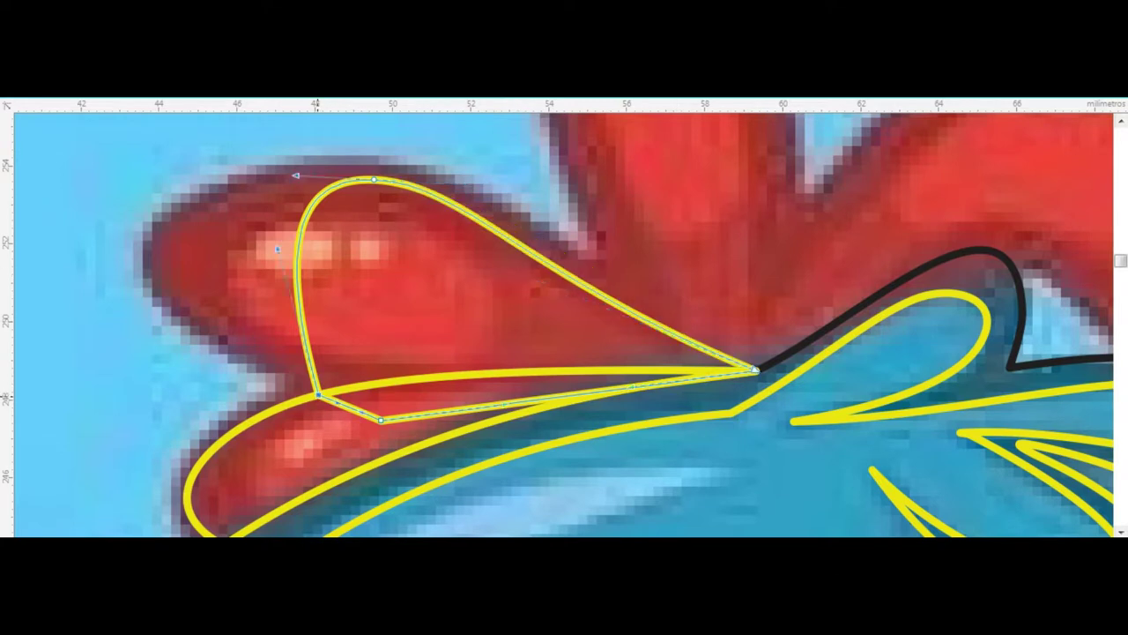
pyautogui.moveTo(279, 251); pyautogui.dragTo(184, 253)
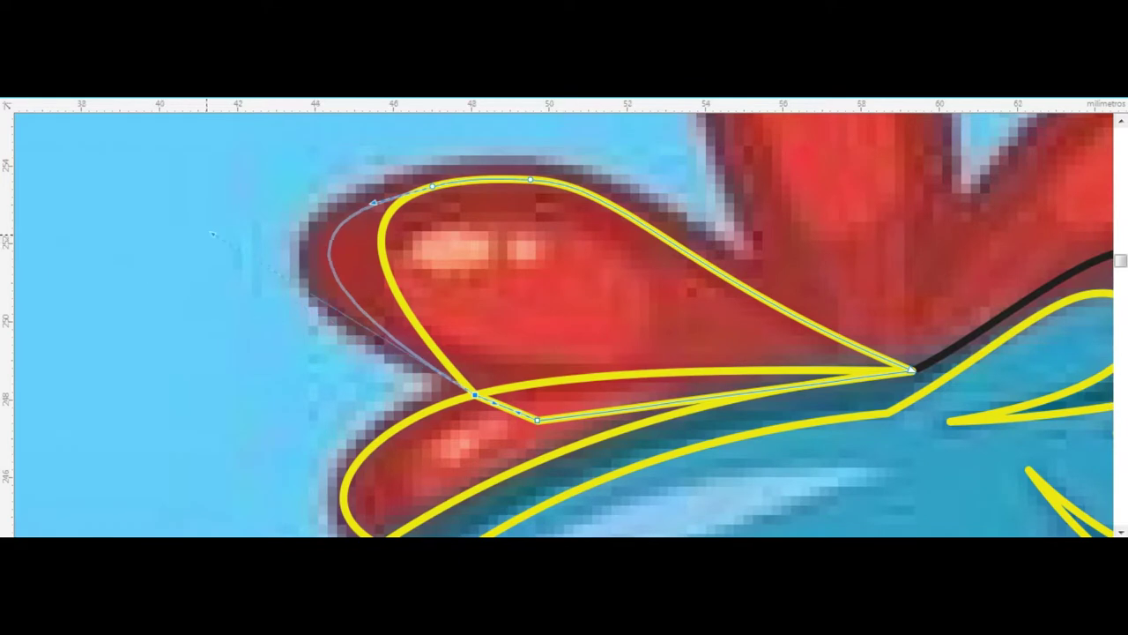
pyautogui.moveTo(185, 253); pyautogui.dragTo(352, 262)
pyautogui.click(324, 231)
pyautogui.click(361, 320)
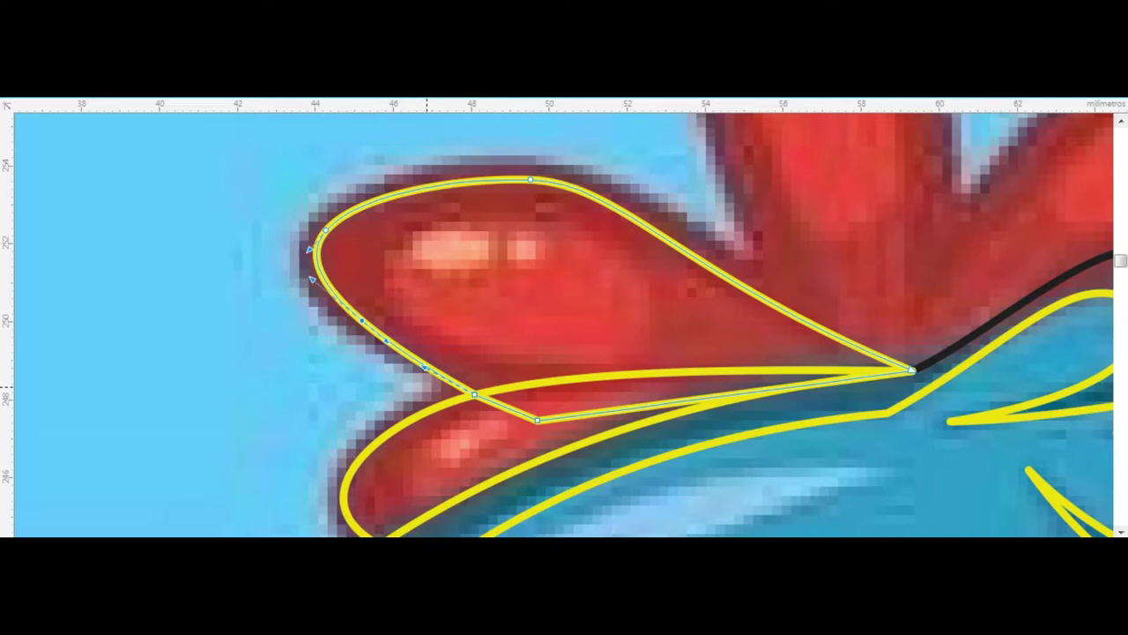
pyautogui.press('space')
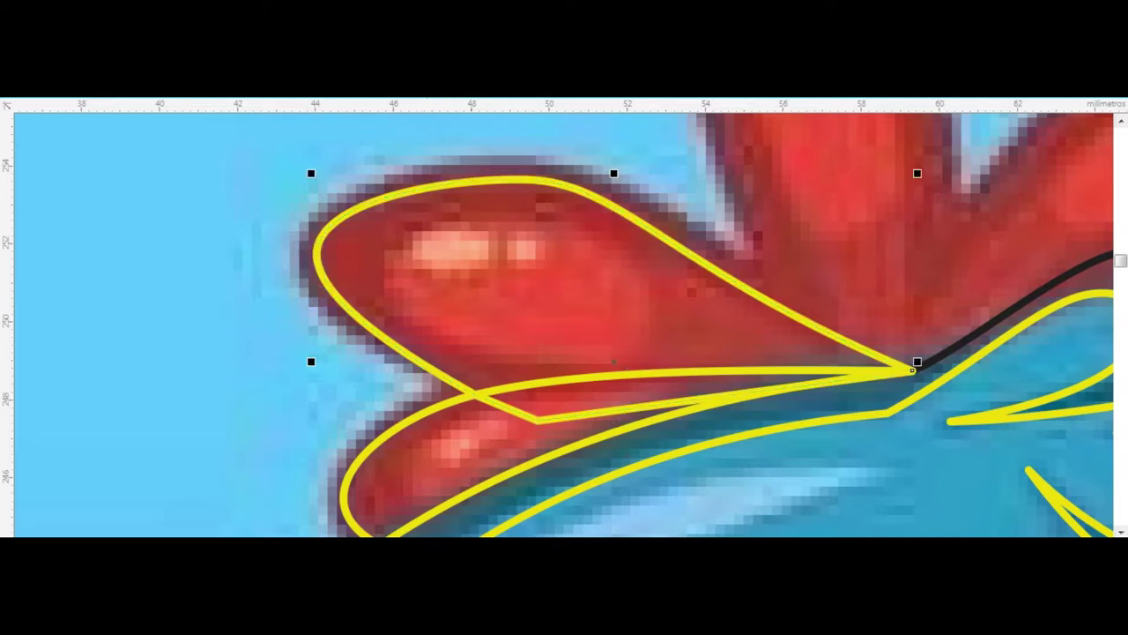
# - Colour the petal outline blue and review its nodes and segments
pyautogui.hotkey('ctrl', 'z')
pyautogui.rightClick(529, 298)
pyautogui.press('space')
pyautogui.click(845, 377)
pyautogui.click(518, 235)
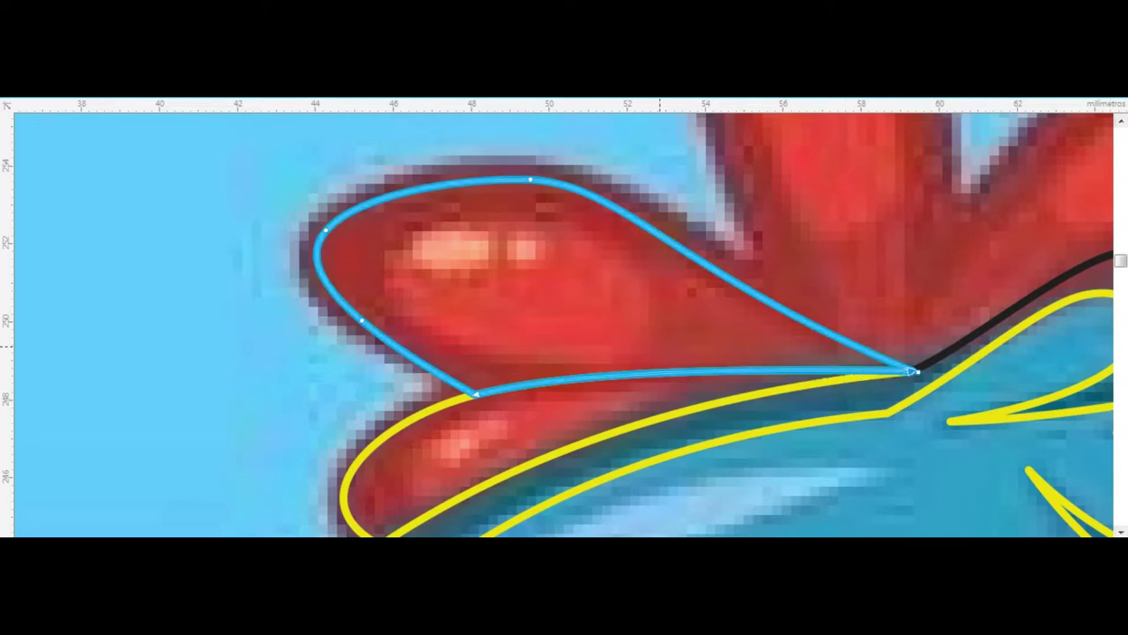
pyautogui.scroll(-5, 659, 346)
pyautogui.scroll(5, 740, 275)
pyautogui.scroll(-2, 739, 275)
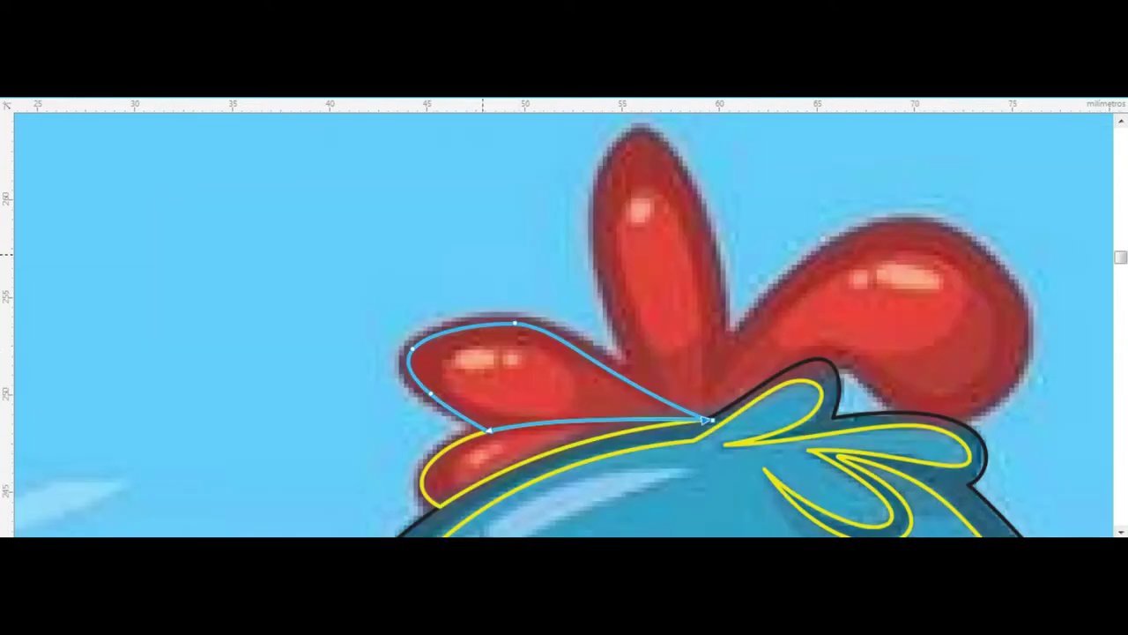
pyautogui.press('space')
pyautogui.press('space')
pyautogui.click(612, 369)
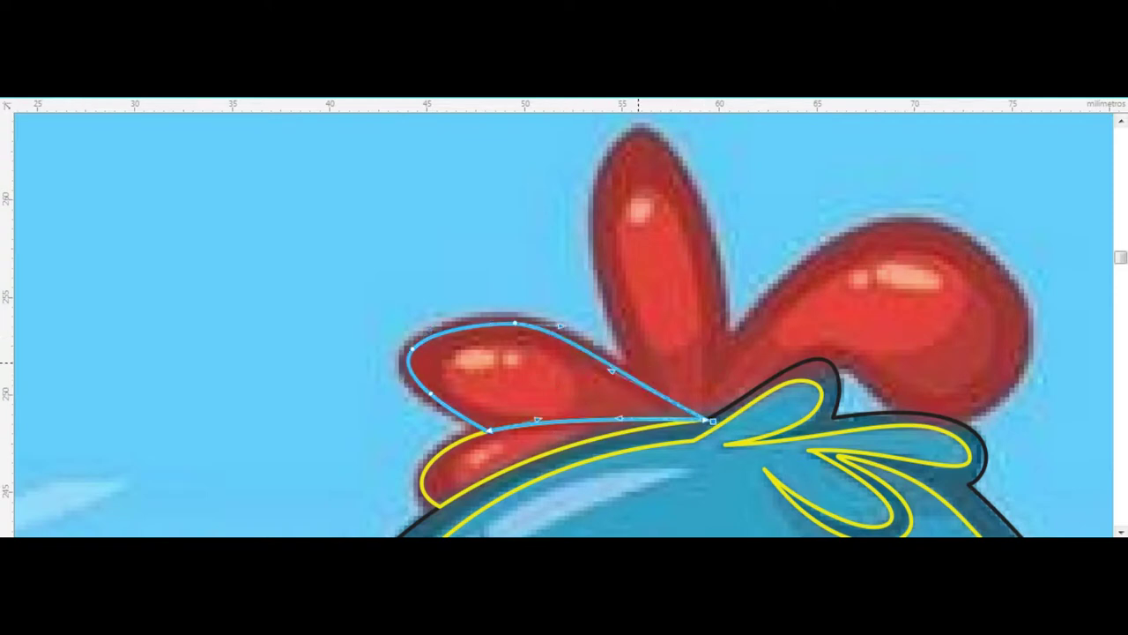
# - Draw a closed triangular polyline from the base node to the tall petal's tip
pyautogui.scroll(5, 701, 416)
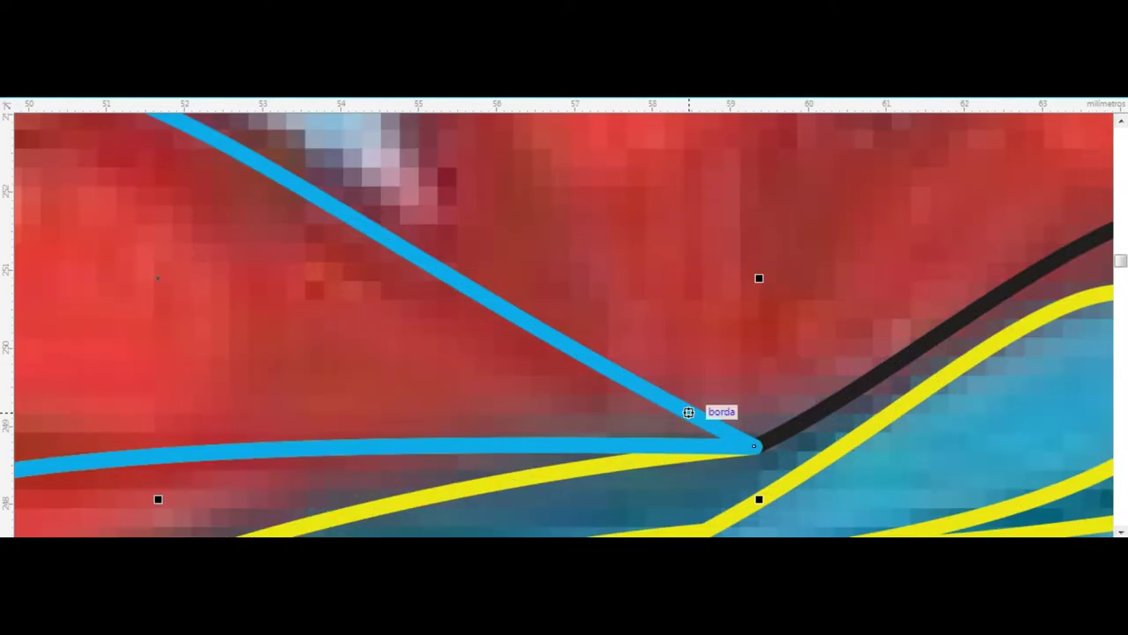
pyautogui.moveTo(754, 444); pyautogui.dragTo(521, 344)
pyautogui.scroll(-5, 521, 343)
pyautogui.scroll(5, 423, 269)
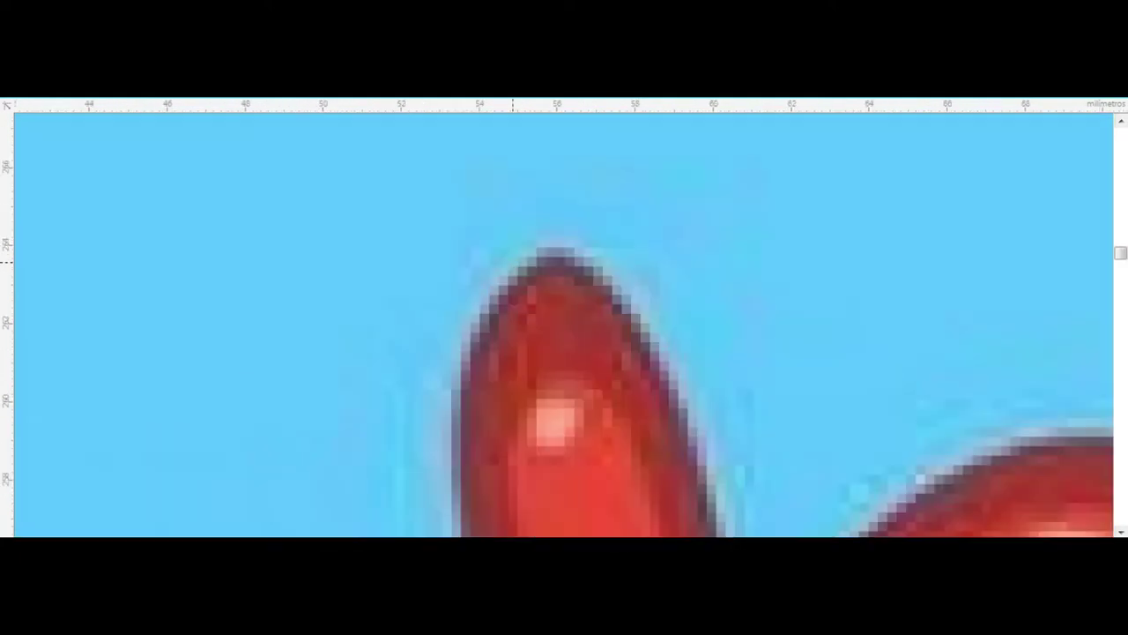
pyautogui.click(548, 266)
pyautogui.scroll(-5, 548, 266)
pyautogui.scroll(5, 604, 513)
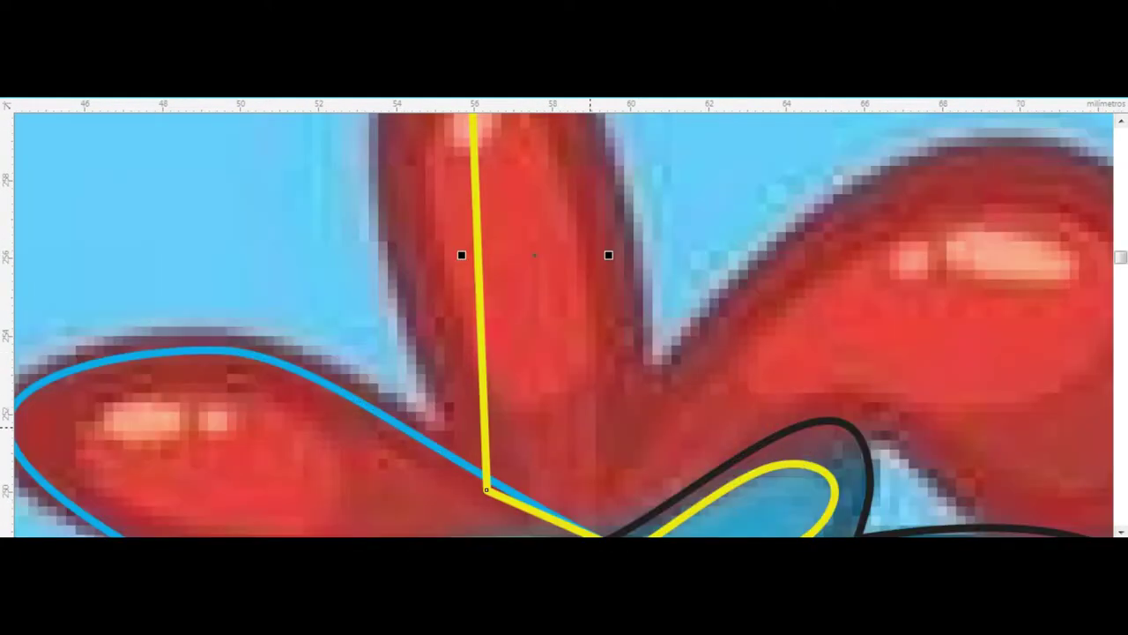
pyautogui.scroll(-2, 604, 520)
pyautogui.scroll(5, 605, 520)
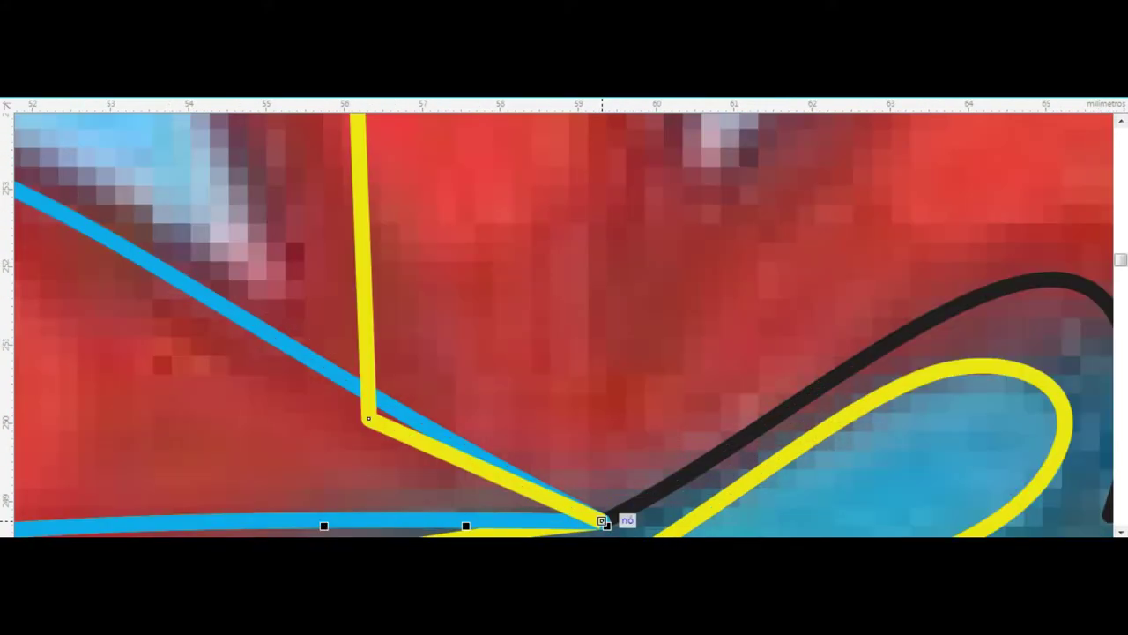
pyautogui.click(605, 522)
pyautogui.scroll(-5, 603, 522)
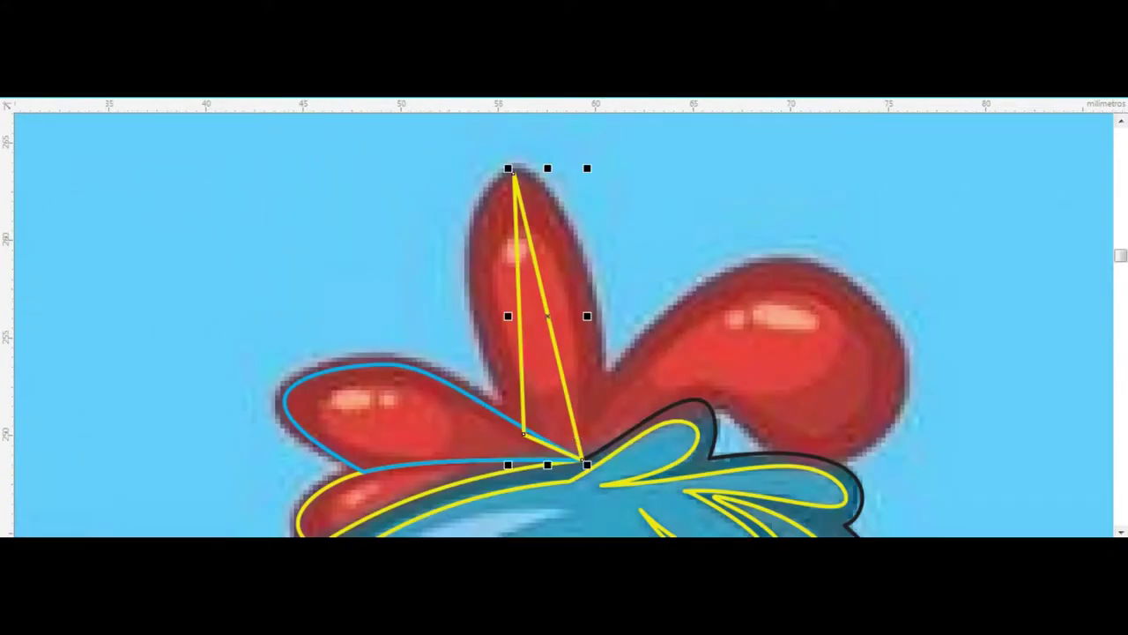
# - Bow the left and right edges into curves along the tall petal
pyautogui.moveTo(520, 302); pyautogui.dragTo(473, 259)
pyautogui.moveTo(540, 282); pyautogui.dragTo(552, 204)
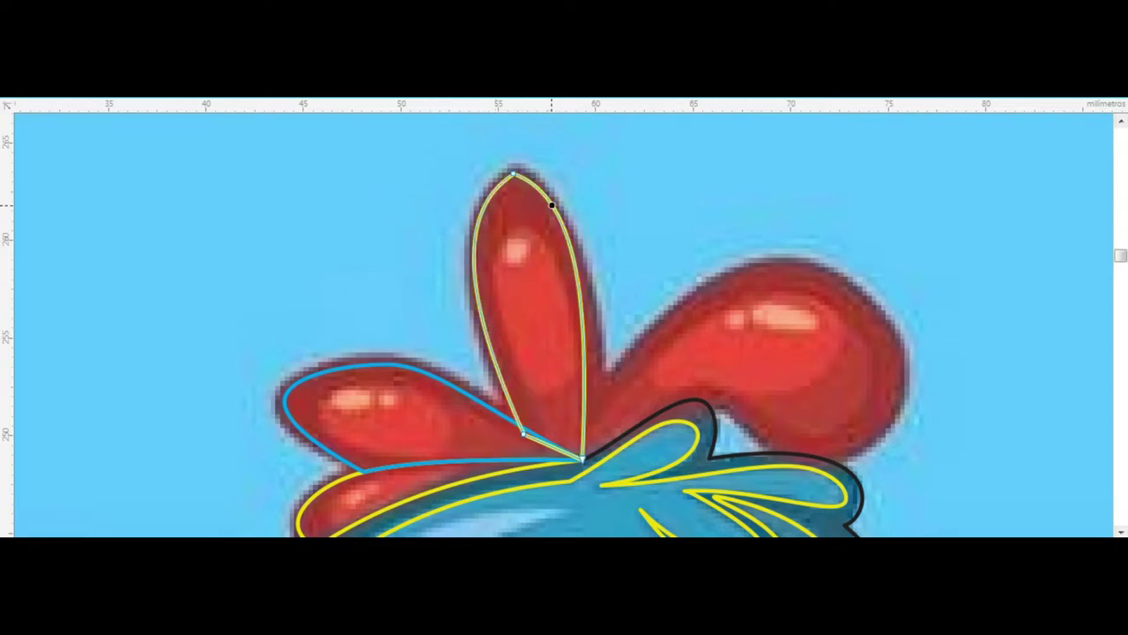
pyautogui.moveTo(589, 356); pyautogui.dragTo(611, 393)
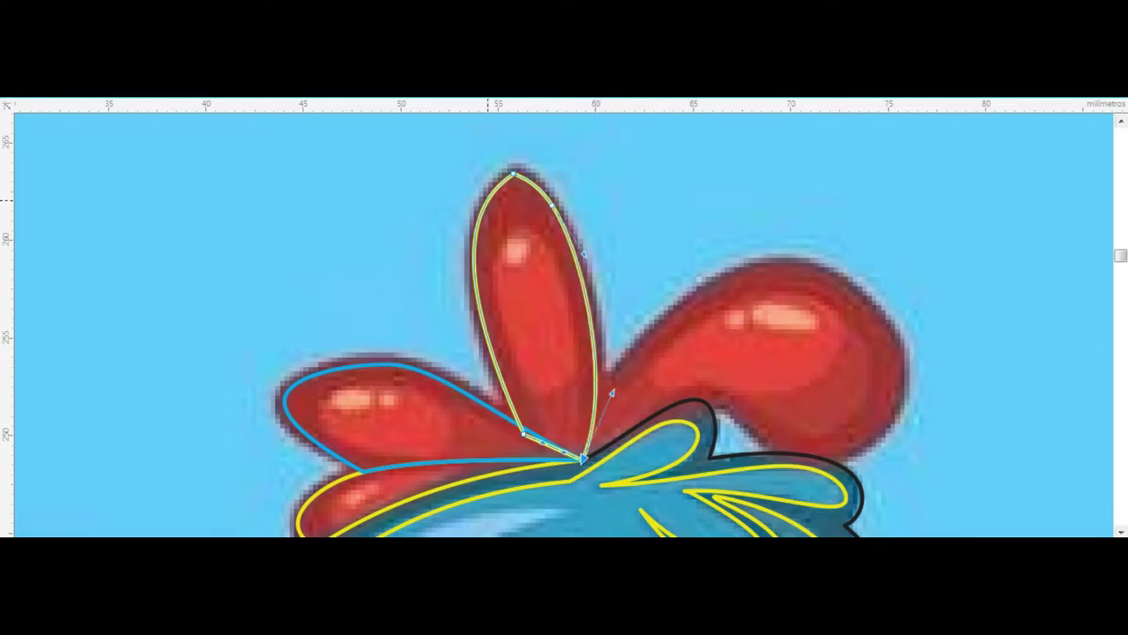
pyautogui.click(518, 173)
# - Trim the tall petal's overlap with the blue-outlined left petal
pyautogui.click(401, 416)
pyautogui.keyDown('shift'); pyautogui.click(521, 347); pyautogui.keyUp('shift')
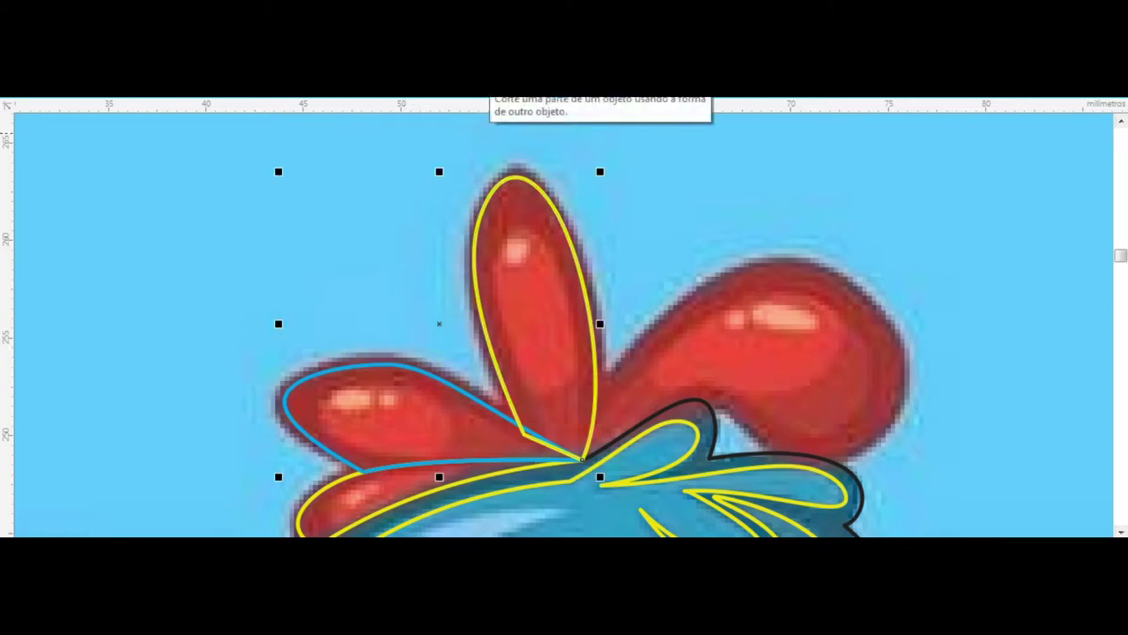
pyautogui.click(527, 84)
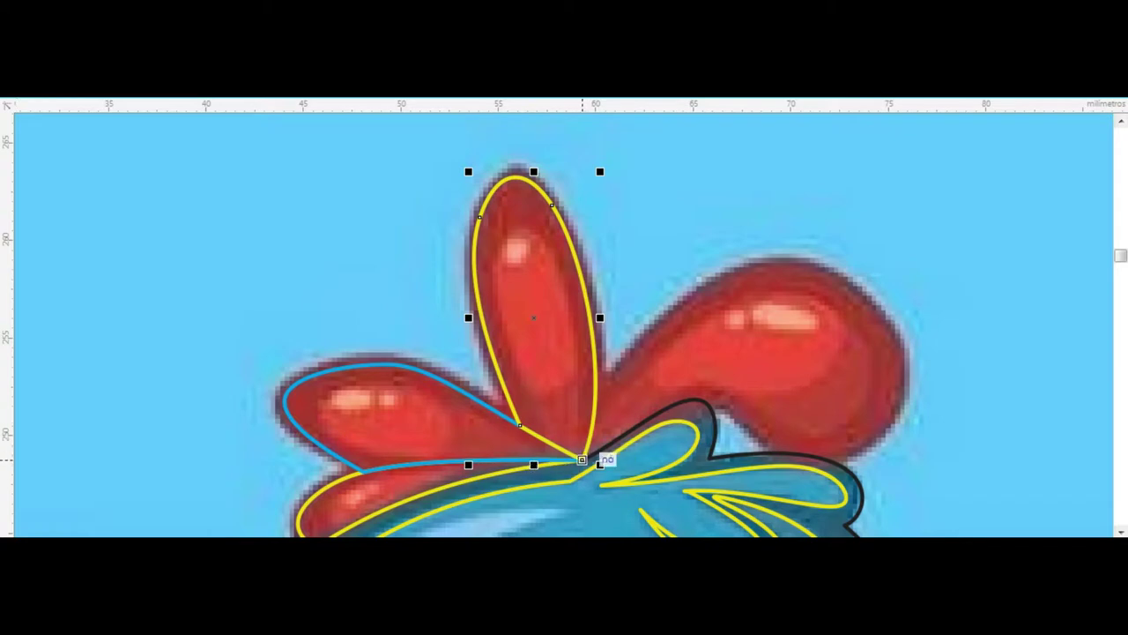
# - Draw a rough closed triangle reaching out to the right looping petal
pyautogui.click(582, 458)
pyautogui.moveTo(581, 417); pyautogui.dragTo(868, 302)
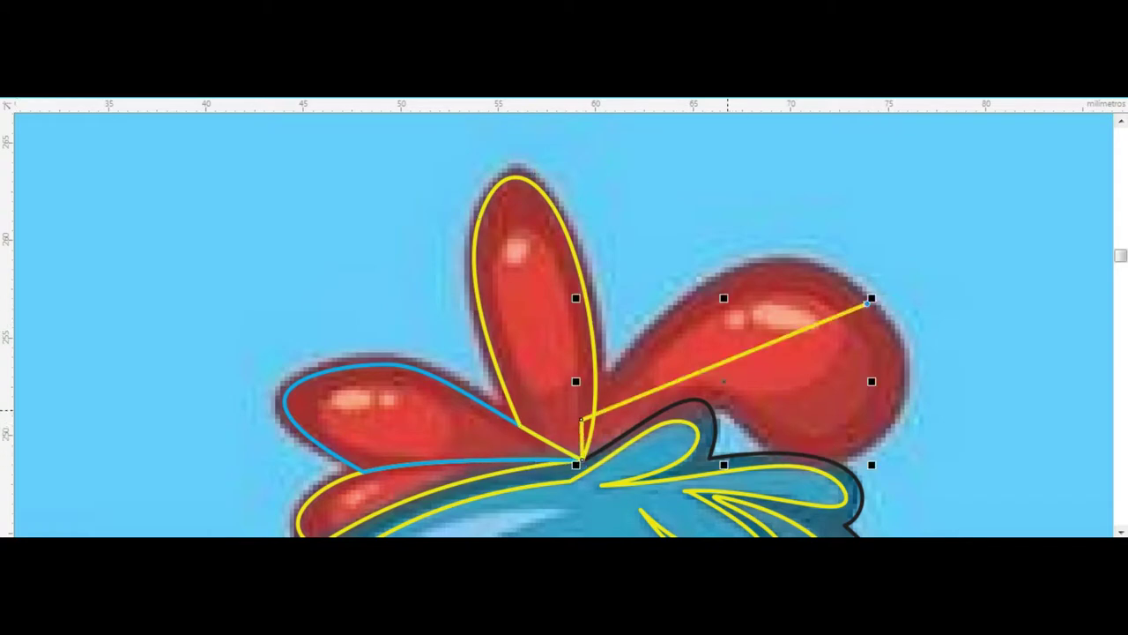
pyautogui.moveTo(581, 440); pyautogui.dragTo(734, 405)
pyautogui.click(594, 458)
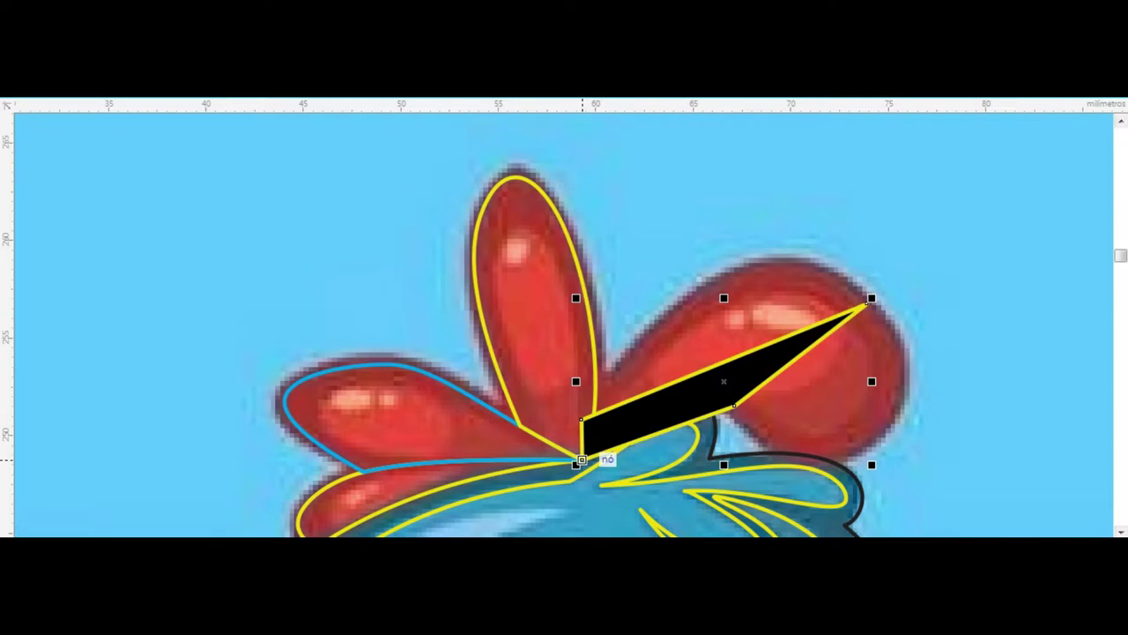
pyautogui.moveTo(519, 245)
pyautogui.mouseDown()
pyautogui.moveTo(587, 344)
pyautogui.moveTo(589, 463)
pyautogui.mouseUp()
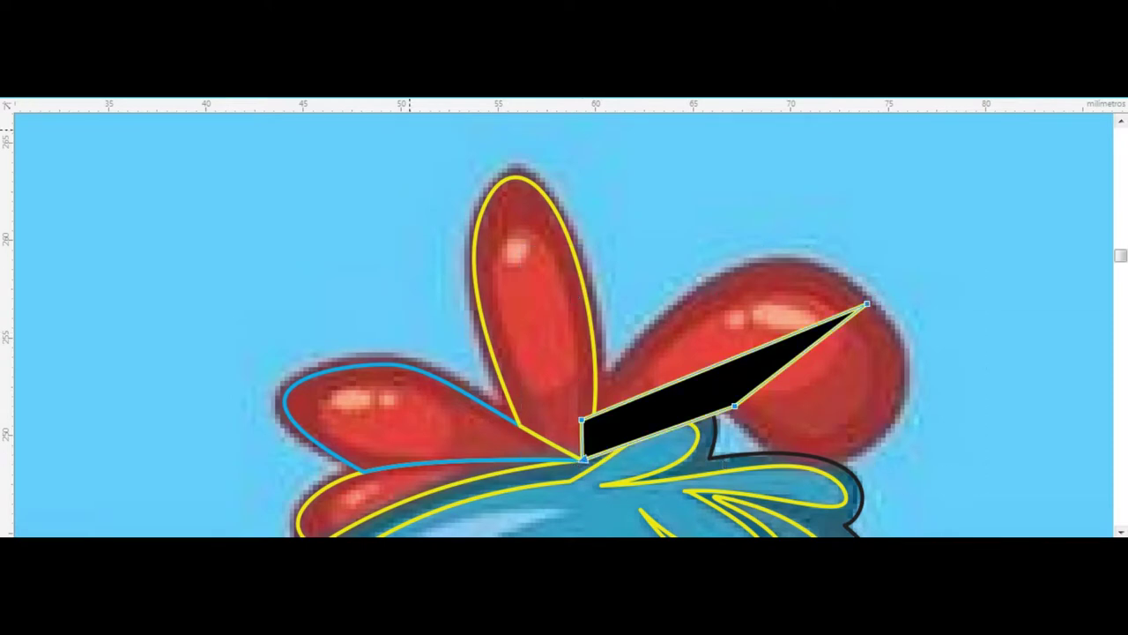
# - Bend the triangle's edges around the petal's top, rounded end, underside and head outline
pyautogui.moveTo(719, 364); pyautogui.dragTo(734, 277)
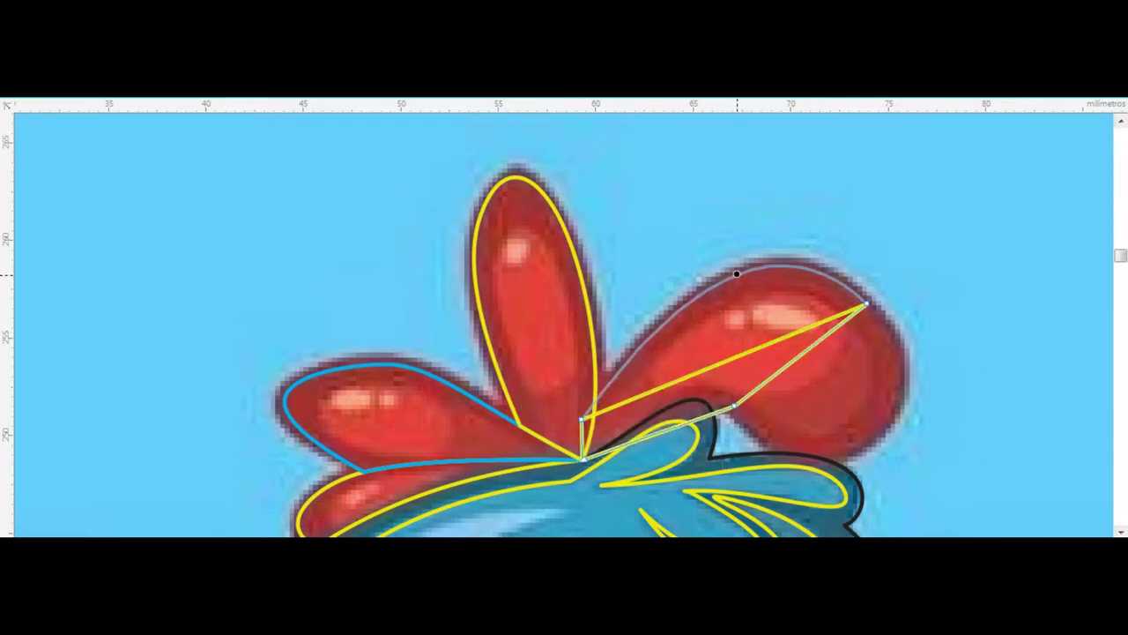
pyautogui.moveTo(805, 361); pyautogui.dragTo(884, 389)
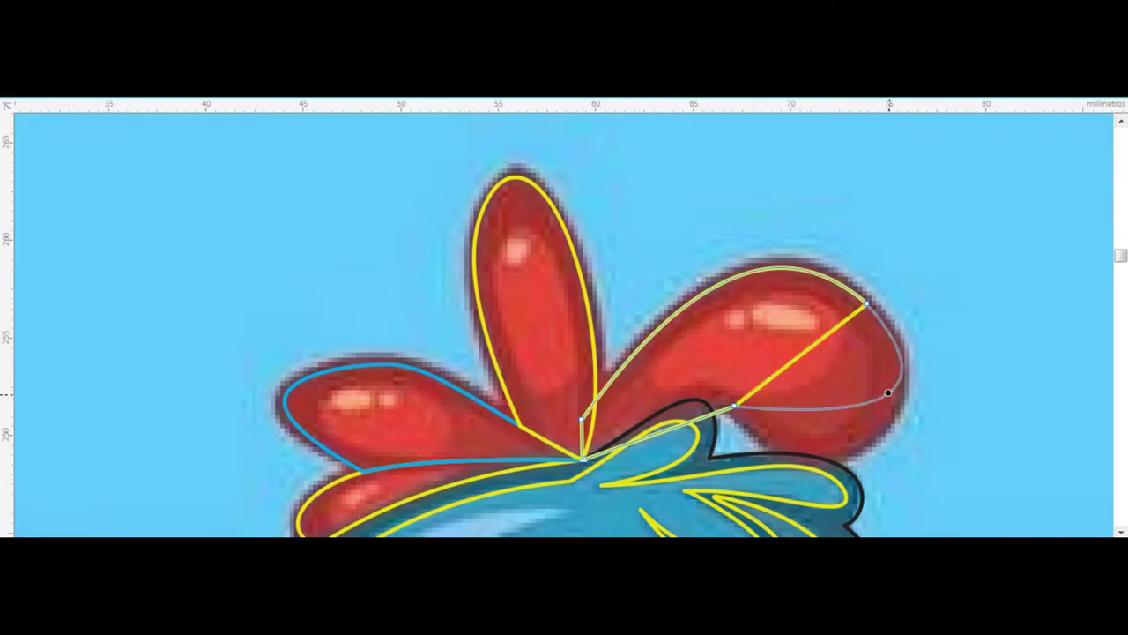
pyautogui.moveTo(802, 407)
pyautogui.mouseDown()
pyautogui.moveTo(879, 500)
pyautogui.moveTo(890, 432)
pyautogui.mouseUp()
pyautogui.moveTo(810, 456); pyautogui.dragTo(800, 501)
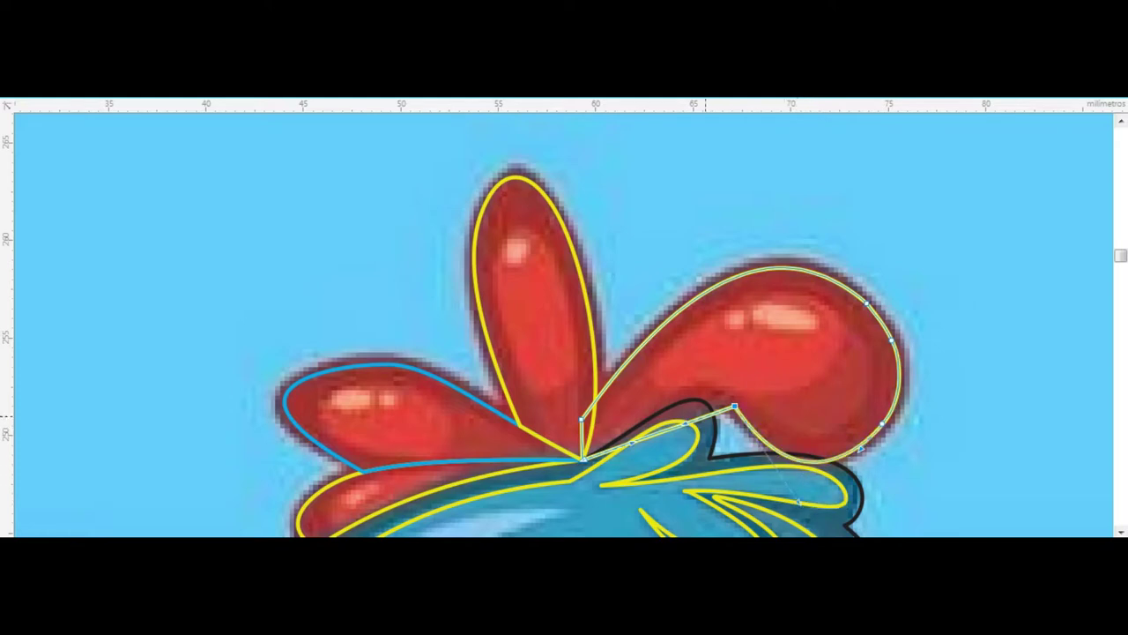
pyautogui.moveTo(714, 411); pyautogui.dragTo(723, 398)
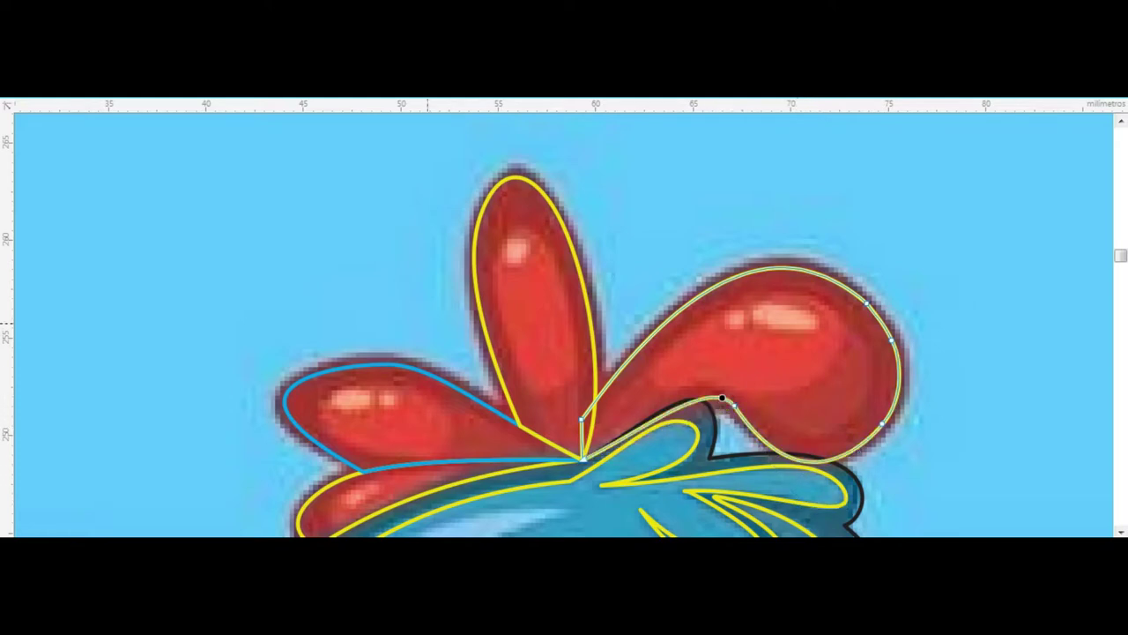
pyautogui.scroll(2, 637, 460)
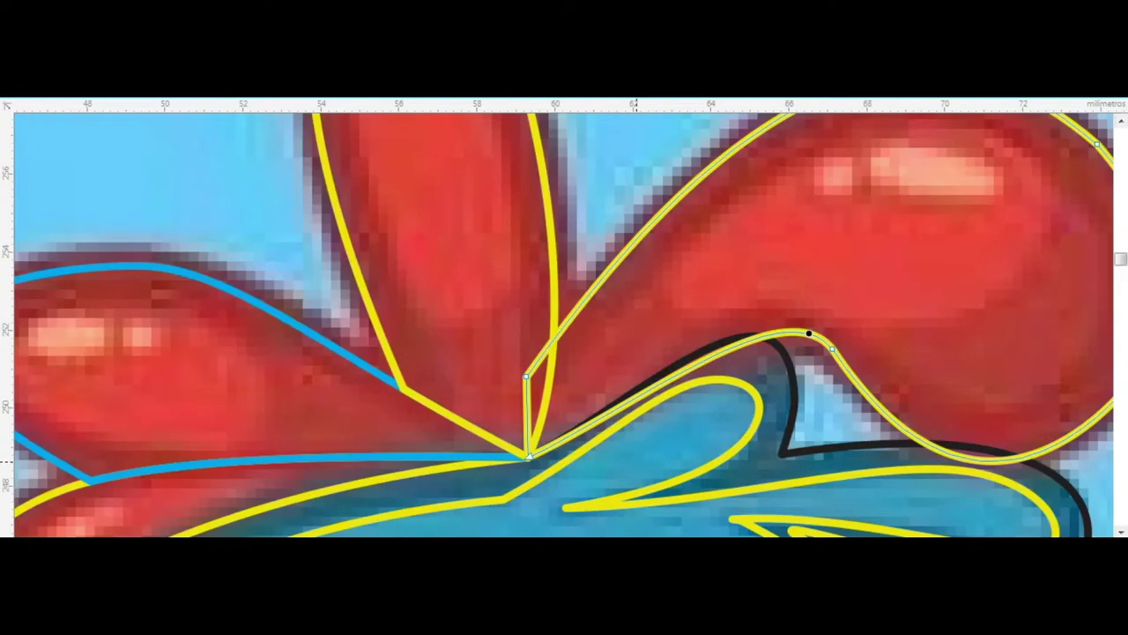
pyautogui.moveTo(844, 265); pyautogui.dragTo(521, 465)
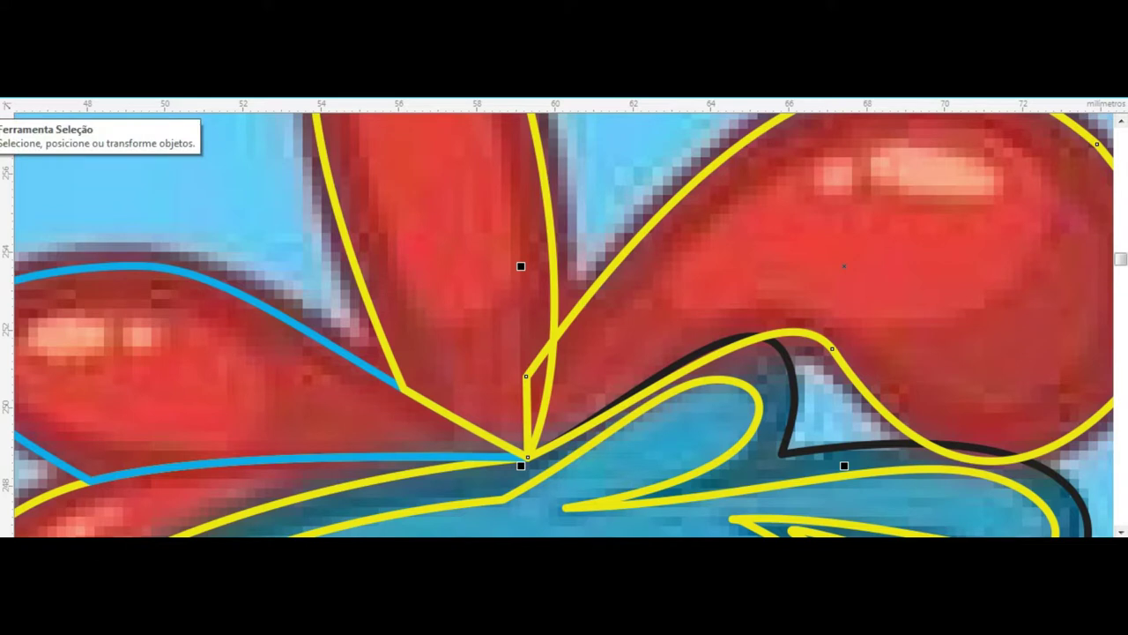
# - Draw a closed triangle across the notch between the right petal and the head
pyautogui.click(3, 113)
pyautogui.click(785, 455)
pyautogui.click(522, 455)
pyautogui.click(755, 336)
pyautogui.click(782, 454)
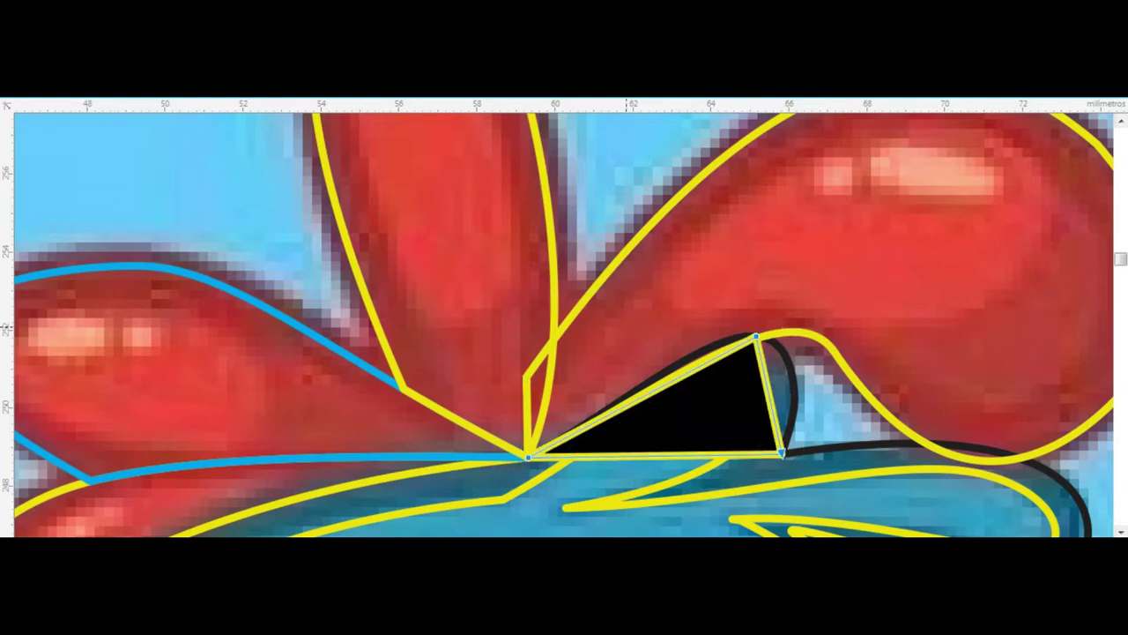
# - Curve the notch triangle's right edge and trim the neighbouring outline with it
pyautogui.click(1121, 121)
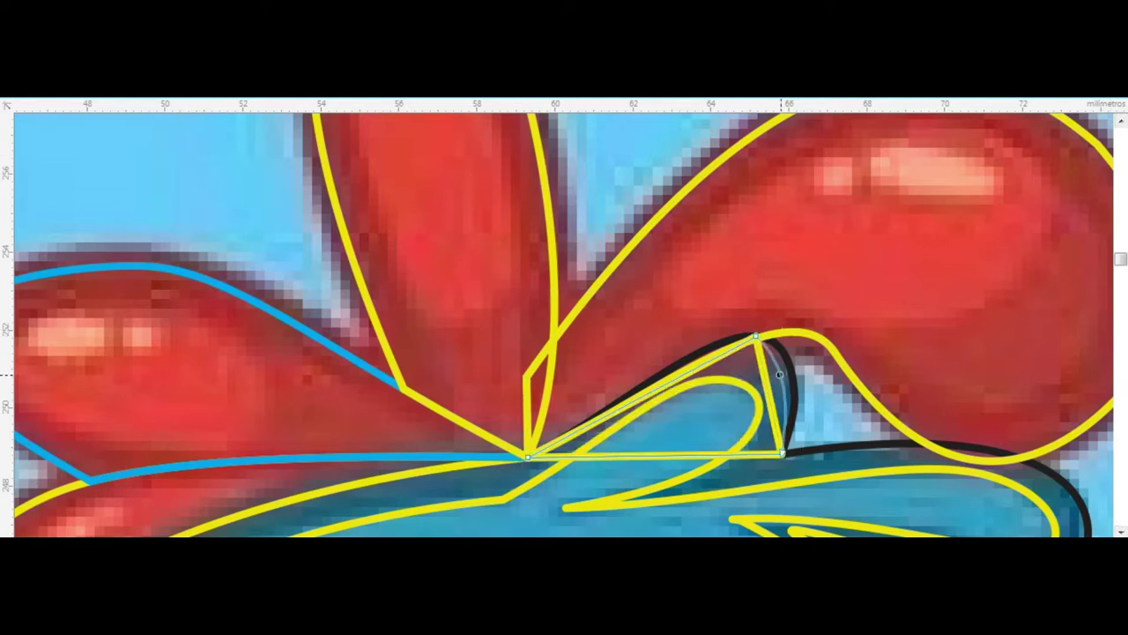
pyautogui.moveTo(789, 365); pyautogui.dragTo(726, 339)
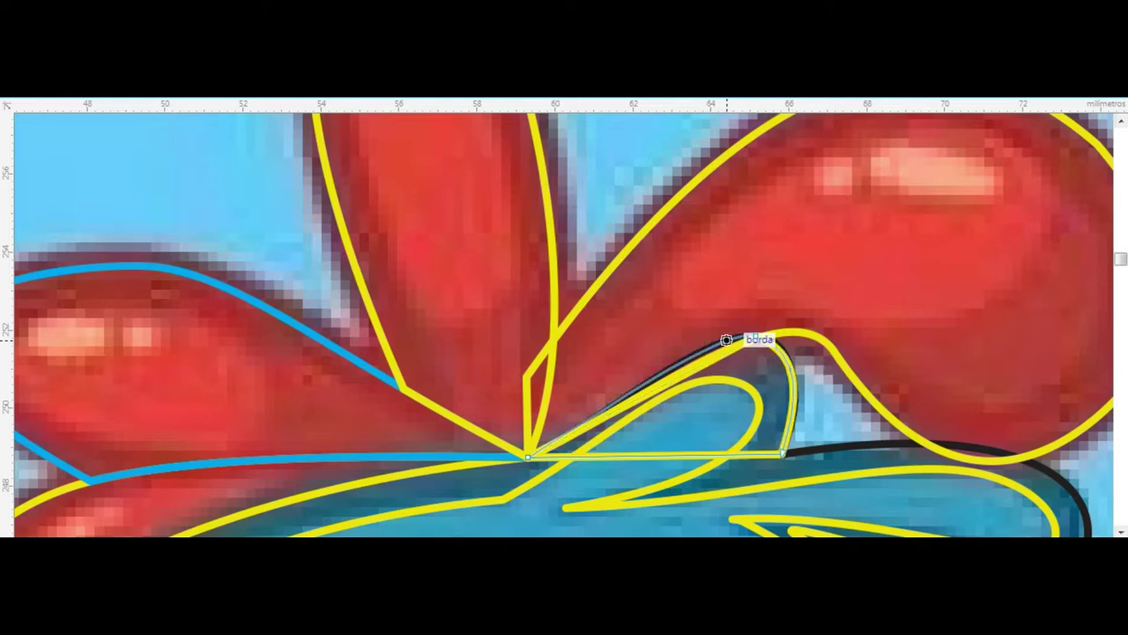
pyautogui.press('space')
pyautogui.keyDown('shift'); pyautogui.click(694, 232); pyautogui.keyUp('shift')
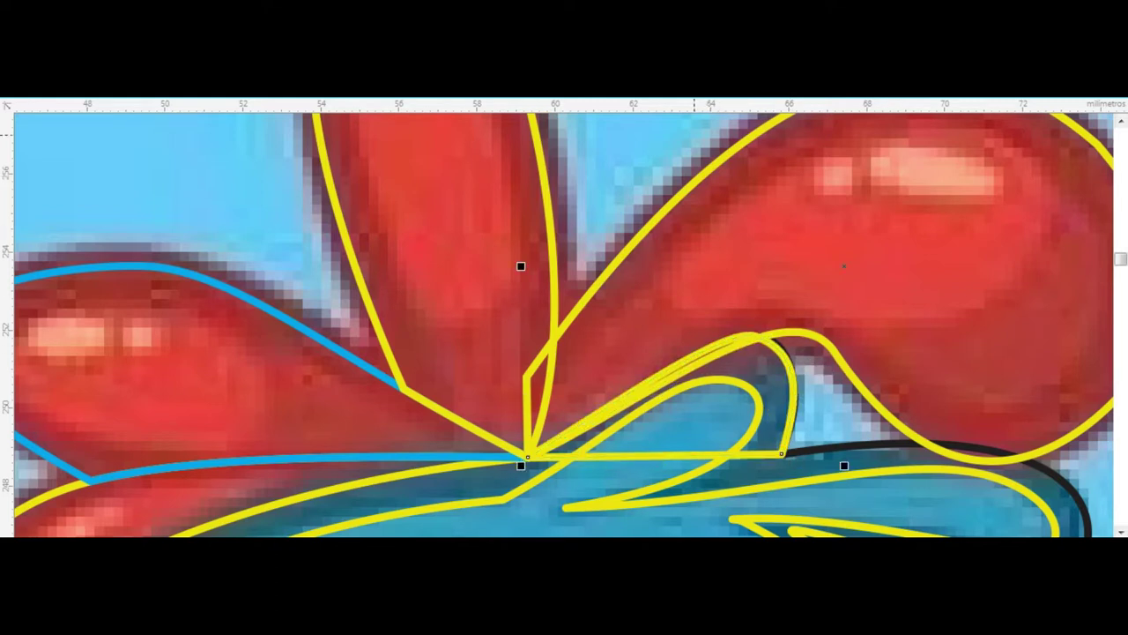
pyautogui.click(767, 368)
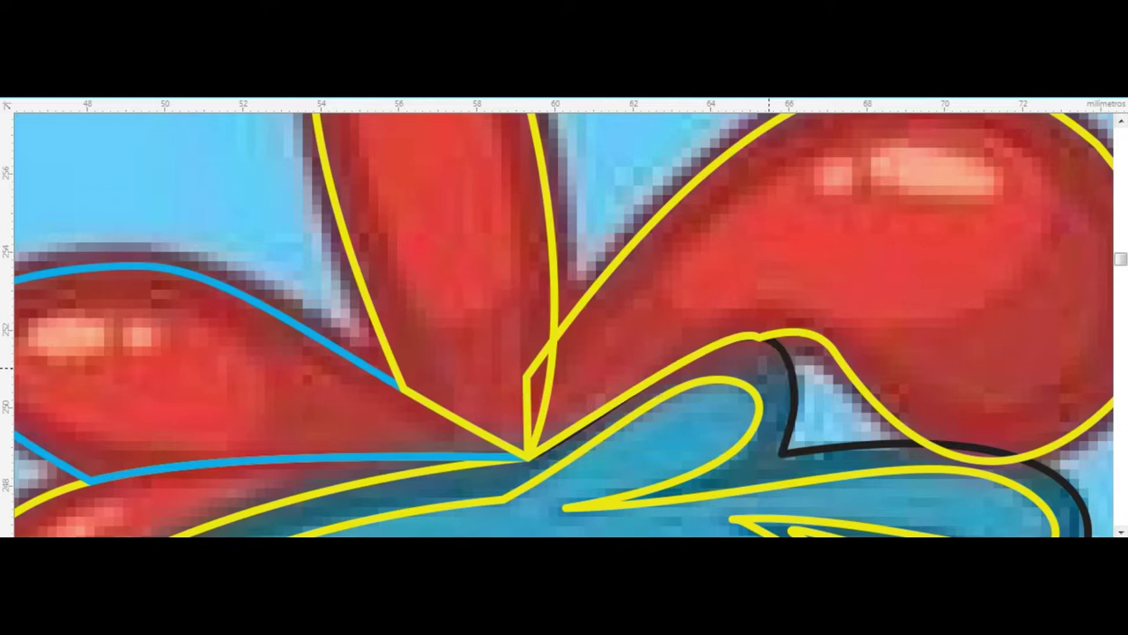
# - Tighten the right petal outline's inner and bottom nodes, then trim it at the notch
pyautogui.click(831, 346)
pyautogui.press('F10')
pyautogui.click(832, 348)
pyautogui.moveTo(832, 348); pyautogui.dragTo(816, 353)
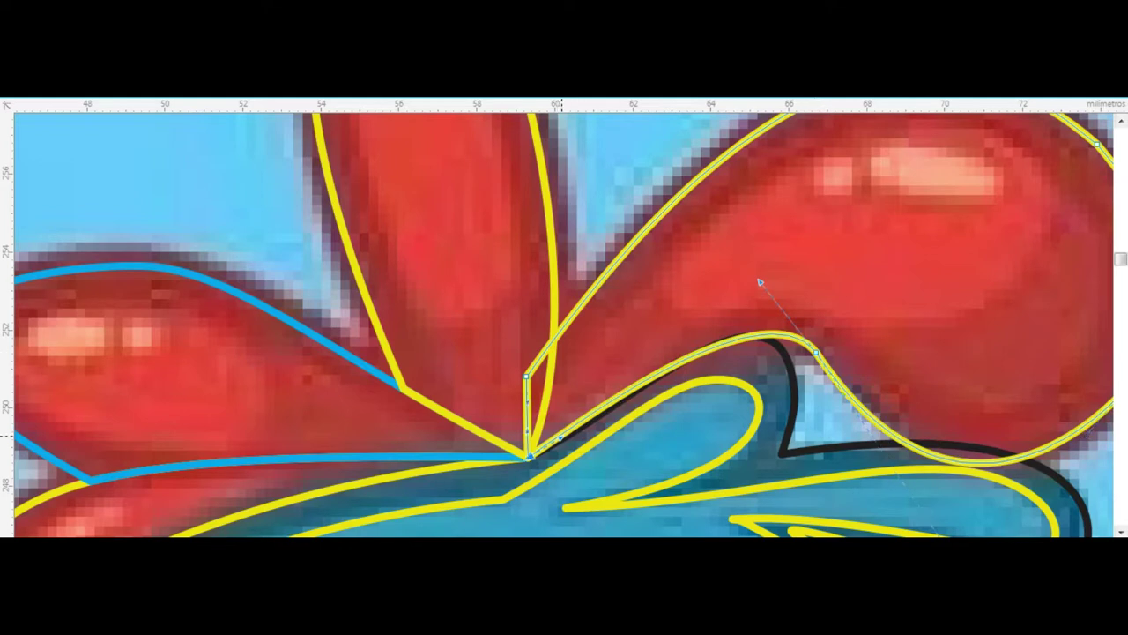
pyautogui.moveTo(561, 437); pyautogui.dragTo(576, 436)
pyautogui.press('space')
pyautogui.press('Tab')
pyautogui.press('Tab')
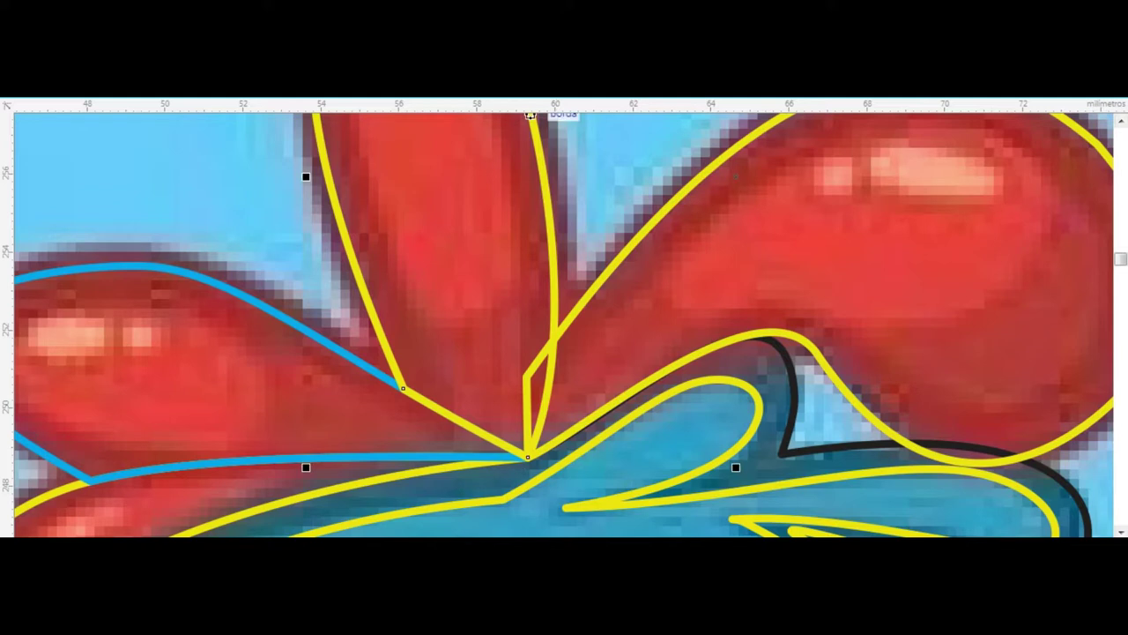
pyautogui.click(510, 81)
# - Add an outward black contour around the three crest petals and break it apart with Ctrl+K
pyautogui.scroll(-2, 529, 264)
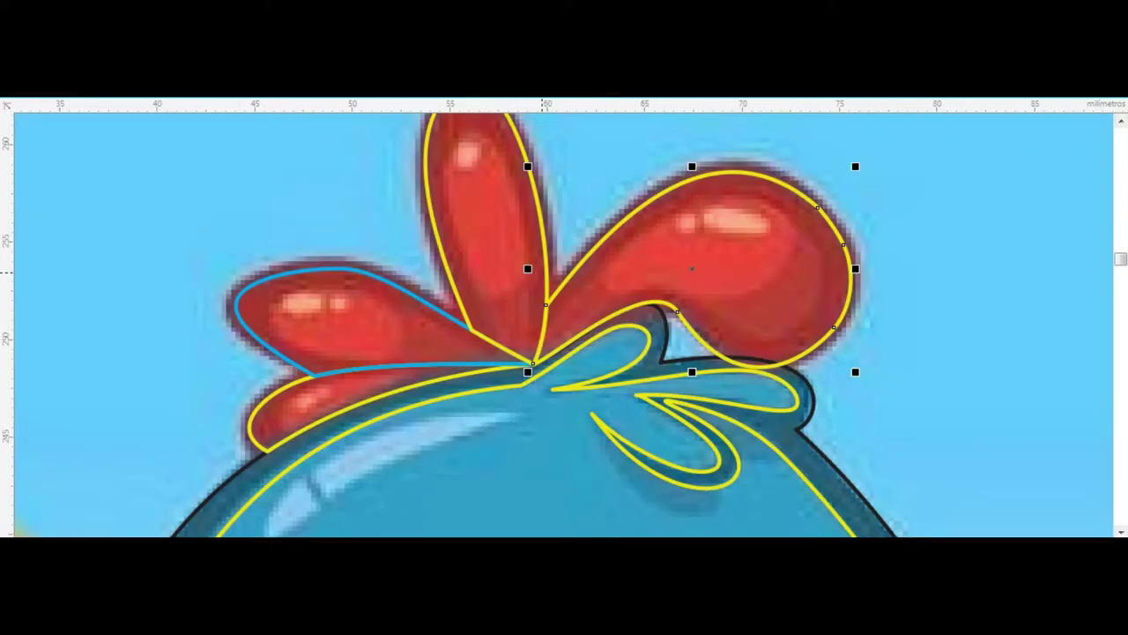
pyautogui.keyDown('shift'); pyautogui.click(532, 273); pyautogui.keyUp('shift')
pyautogui.keyDown('shift'); pyautogui.click(348, 365); pyautogui.keyUp('shift')
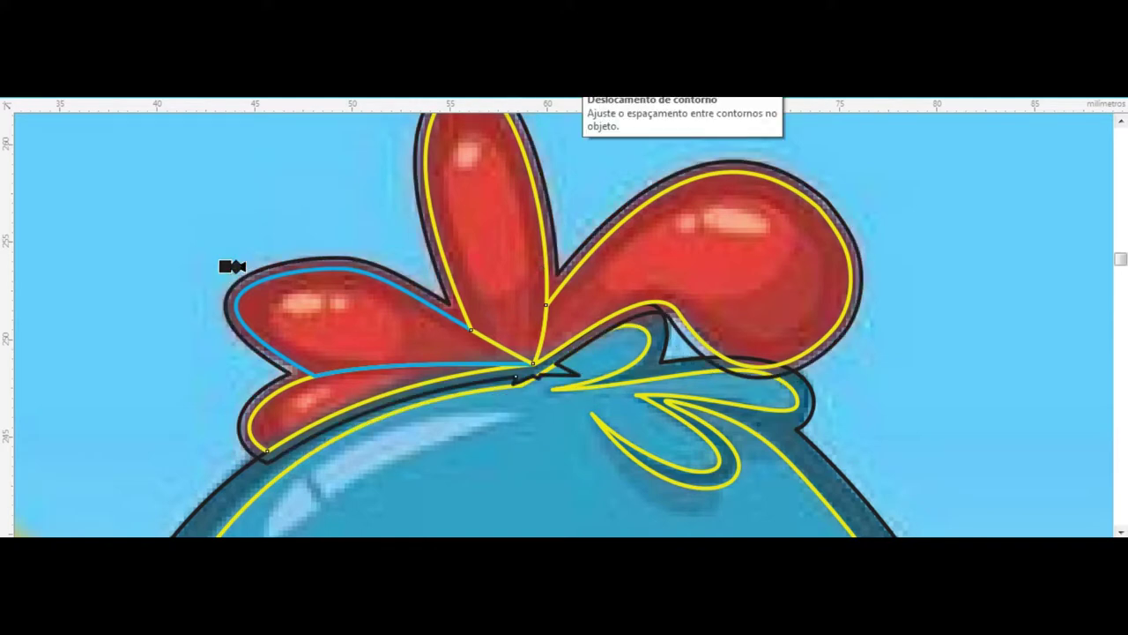
pyautogui.moveTo(233, 266); pyautogui.dragTo(234, 266)
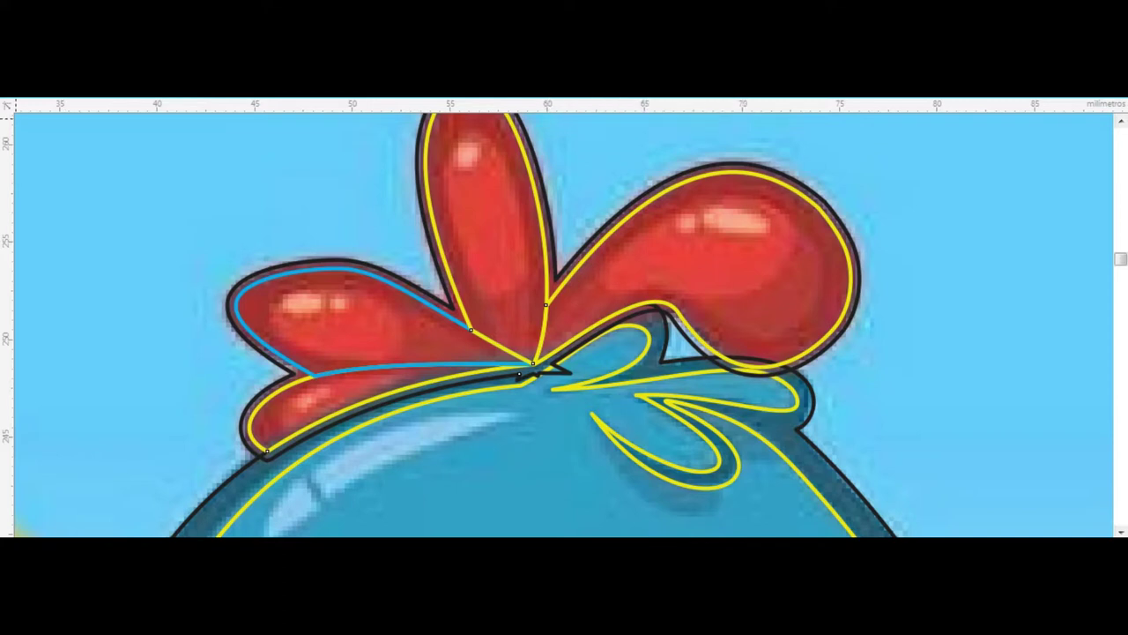
pyautogui.click(241, 435)
pyautogui.hotkey('ctrl', 'k')
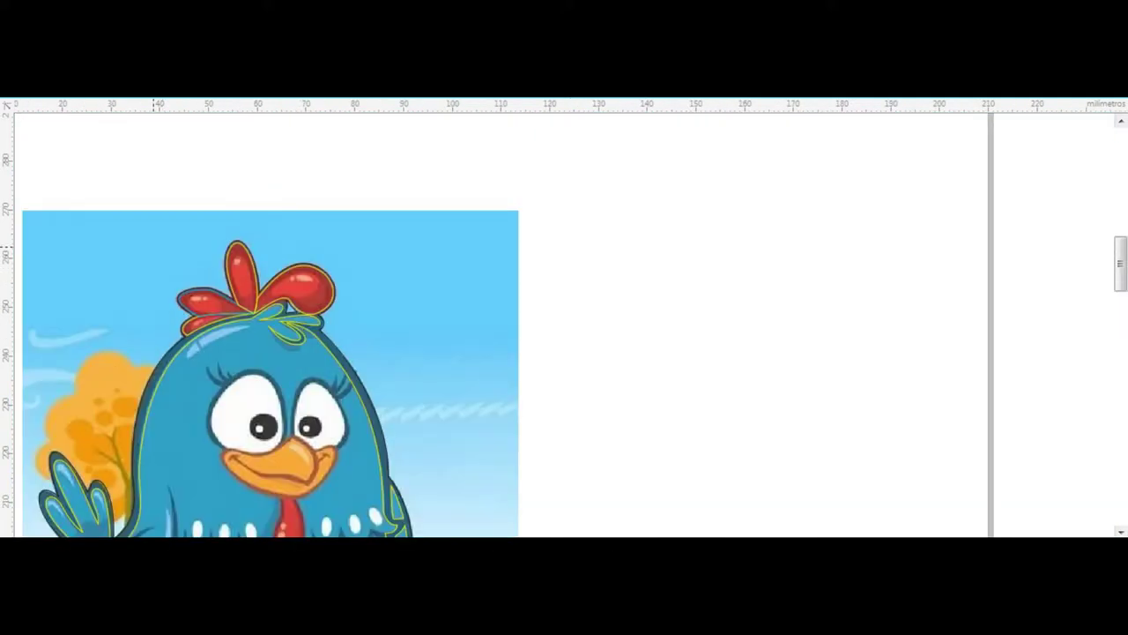
# - Draw a closed triangle inside the left eye
pyautogui.scroll(2, 599, 357)
pyautogui.scroll(2, 440, 353)
pyautogui.scroll(-4, 341, 351)
pyautogui.scroll(-2, 394, 388)
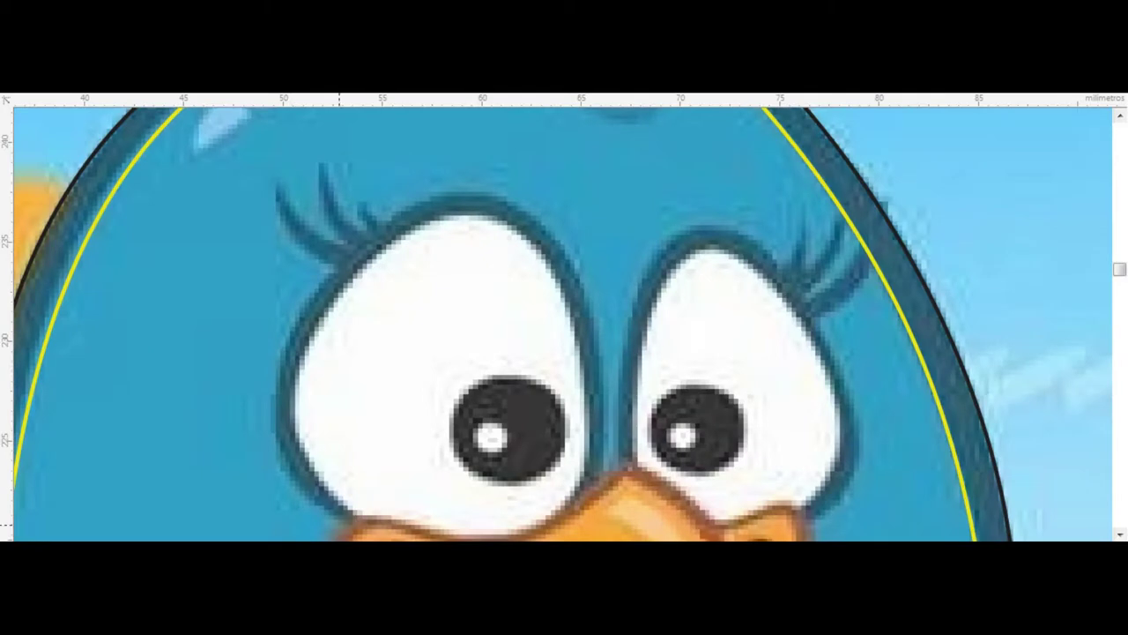
pyautogui.moveTo(472, 214); pyautogui.dragTo(460, 212)
pyautogui.click(583, 476)
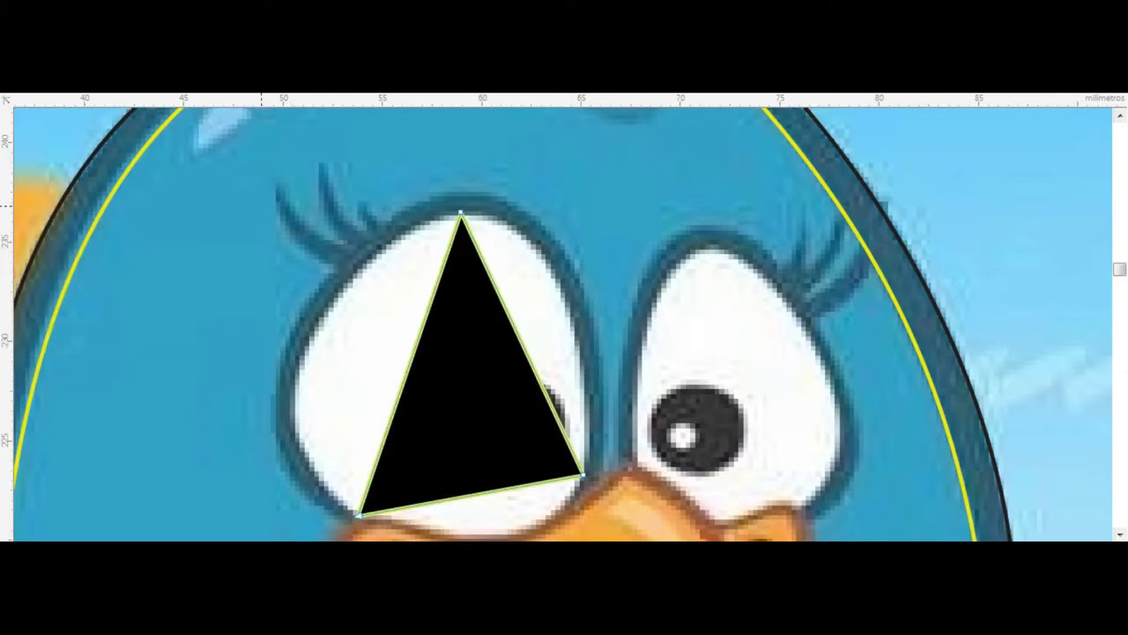
# - Curve the triangle's edges to follow the left eye's rounded outline
pyautogui.click(1107, 115)
pyautogui.moveTo(515, 278); pyautogui.dragTo(574, 273)
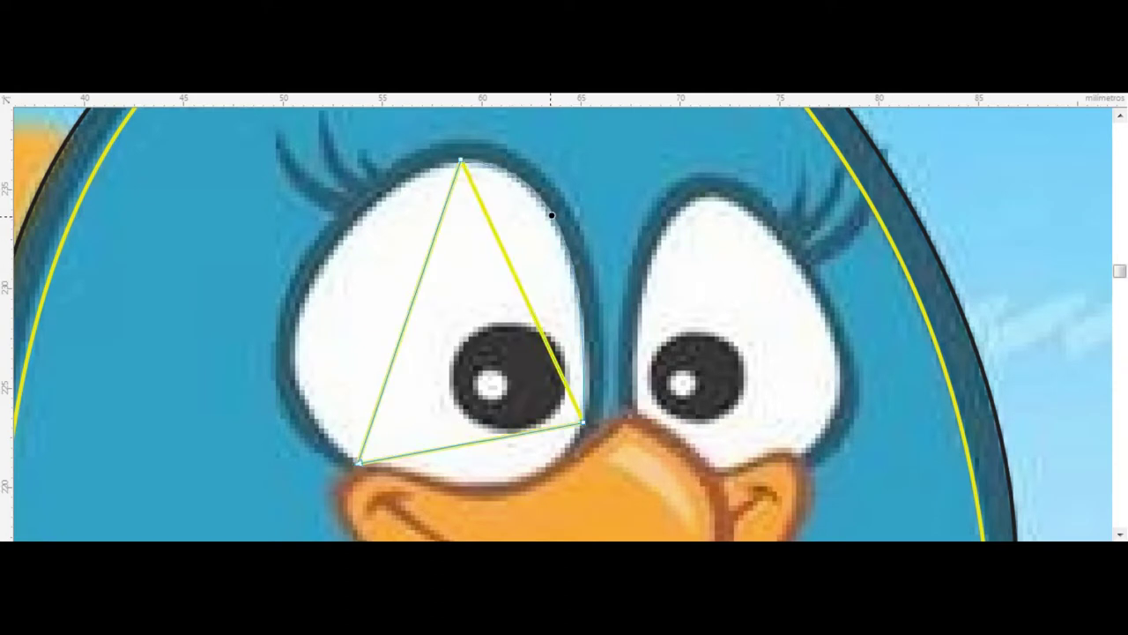
pyautogui.moveTo(405, 315); pyautogui.dragTo(347, 254)
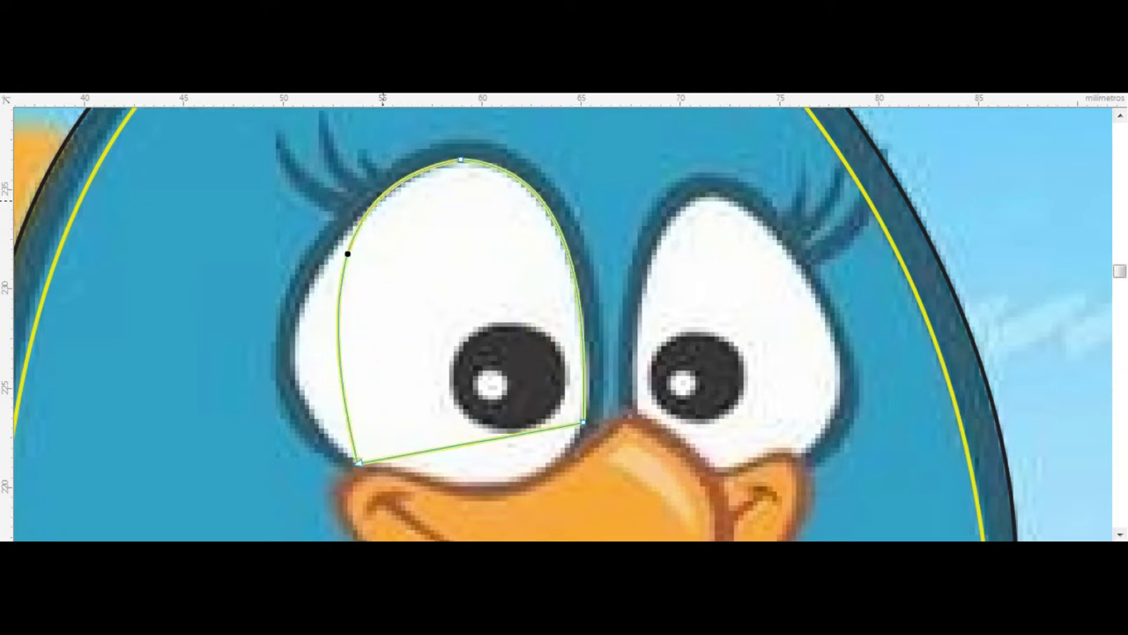
pyautogui.moveTo(322, 323); pyautogui.dragTo(291, 317)
pyautogui.moveTo(499, 436); pyautogui.dragTo(493, 502)
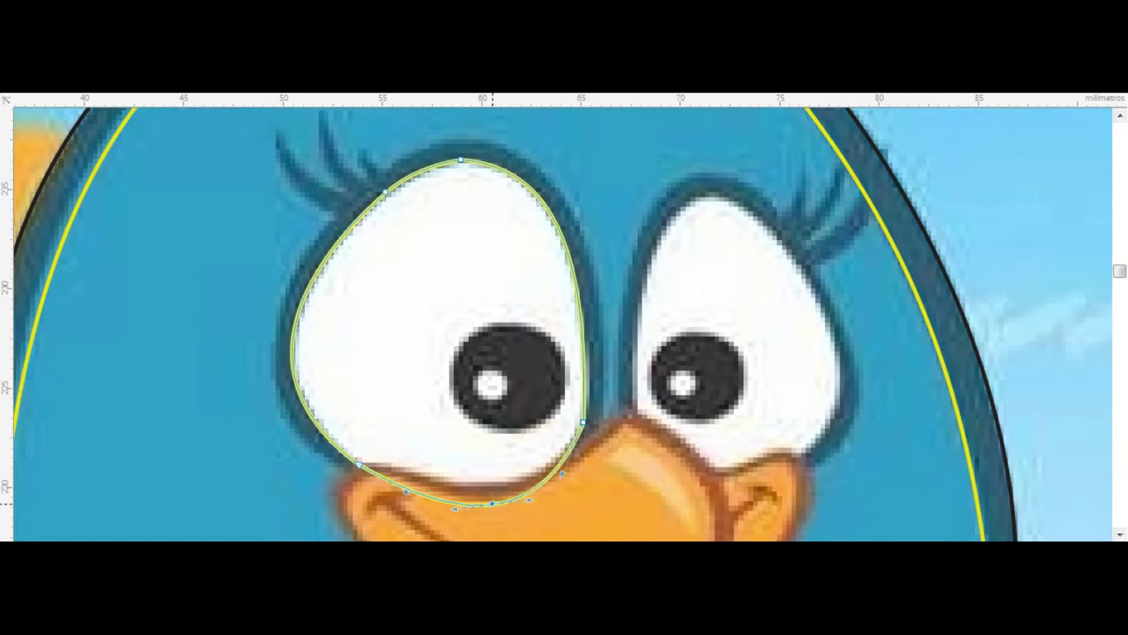
# - Copy and fit the outline onto the right eye, then contour both eyes in dark
pyautogui.moveTo(585, 379); pyautogui.dragTo(902, 413)
pyautogui.moveTo(901, 186); pyautogui.dragTo(819, 277)
pyautogui.moveTo(679, 388); pyautogui.dragTo(701, 277)
pyautogui.press('F10')
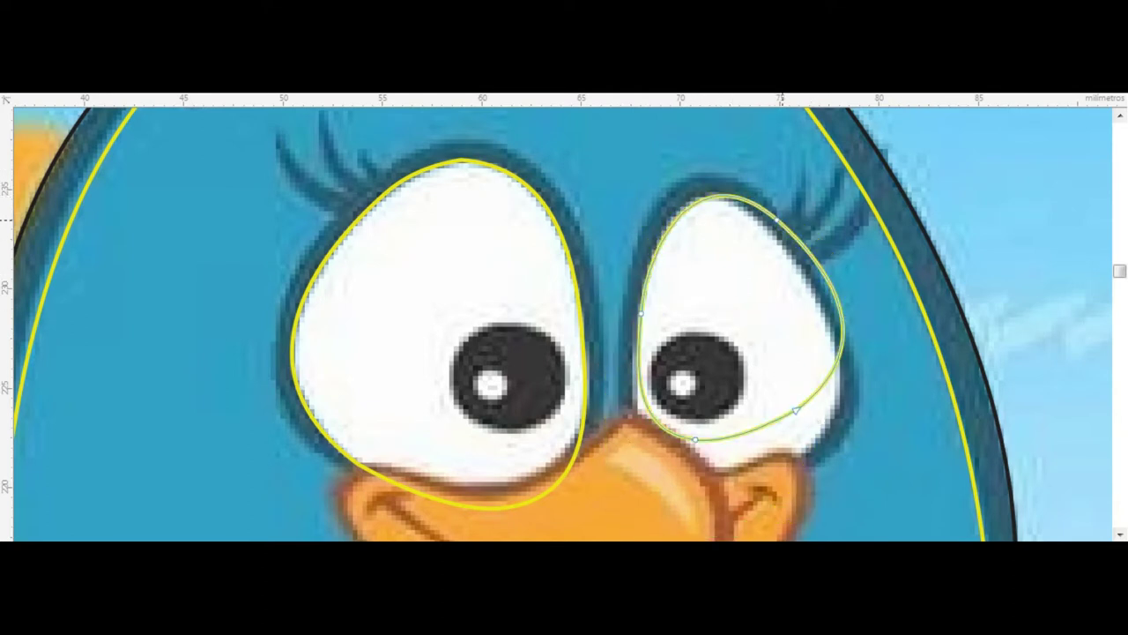
pyautogui.moveTo(796, 410)
pyautogui.mouseDown()
pyautogui.moveTo(793, 467)
pyautogui.moveTo(760, 484)
pyautogui.mouseUp()
pyautogui.press('space')
pyautogui.press('space')
pyautogui.moveTo(291, 334); pyautogui.dragTo(270, 333)
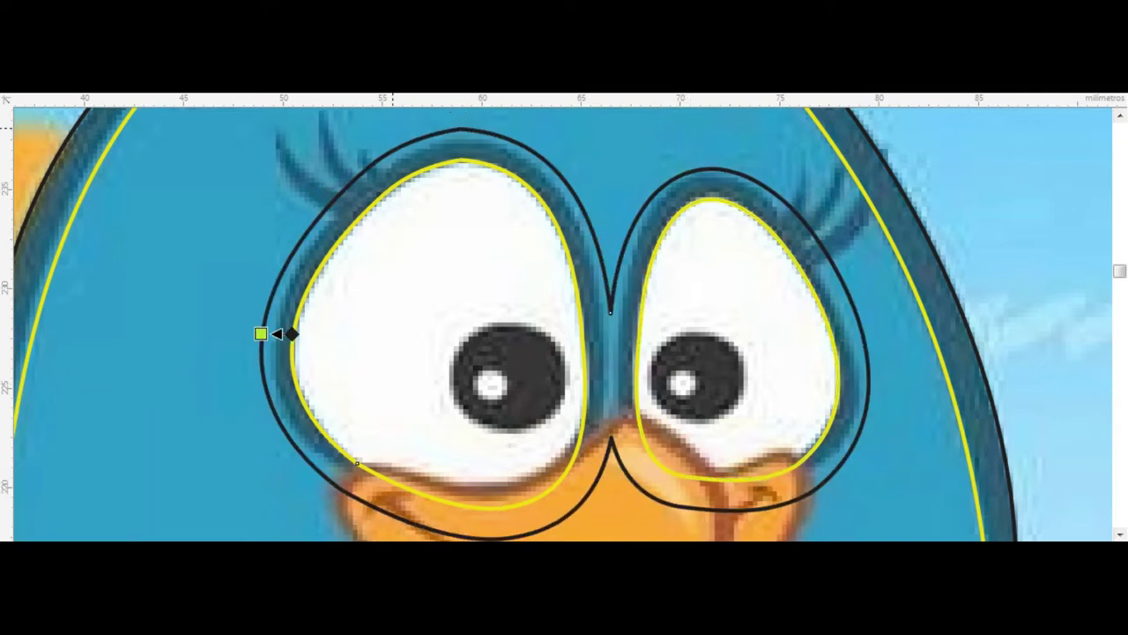
# - Trace the left eye's three-spike eyelash as a closed polyline shape
pyautogui.scroll(-1, 441, 290)
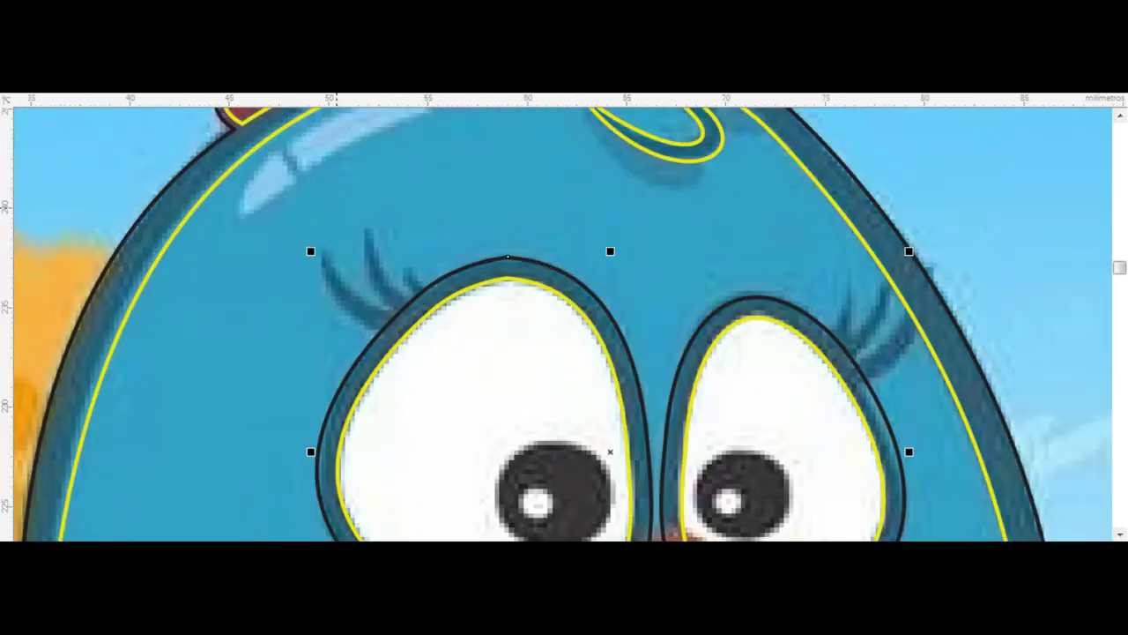
pyautogui.scroll(2, 309, 291)
pyautogui.click(306, 288)
pyautogui.click(462, 448)
pyautogui.click(441, 407)
pyautogui.click(399, 244)
pyautogui.click(489, 391)
pyautogui.click(474, 325)
pyautogui.click(534, 380)
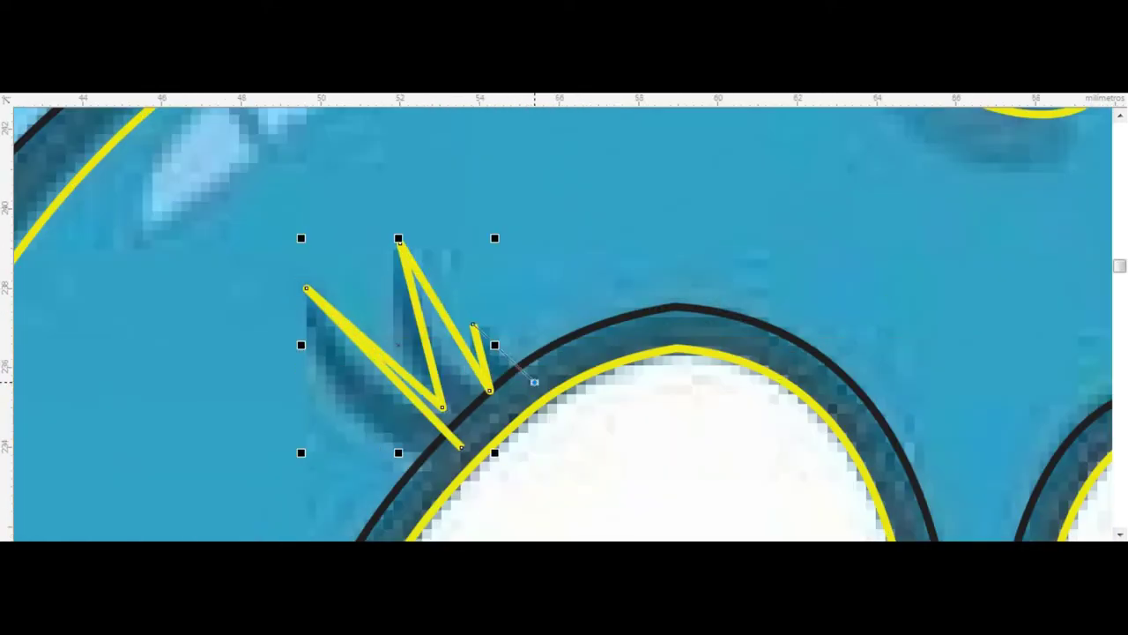
pyautogui.click(462, 447)
# - Bend the left lash's straight edges into curves matching the reference
pyautogui.press('F10')
pyautogui.moveTo(384, 369); pyautogui.dragTo(357, 414)
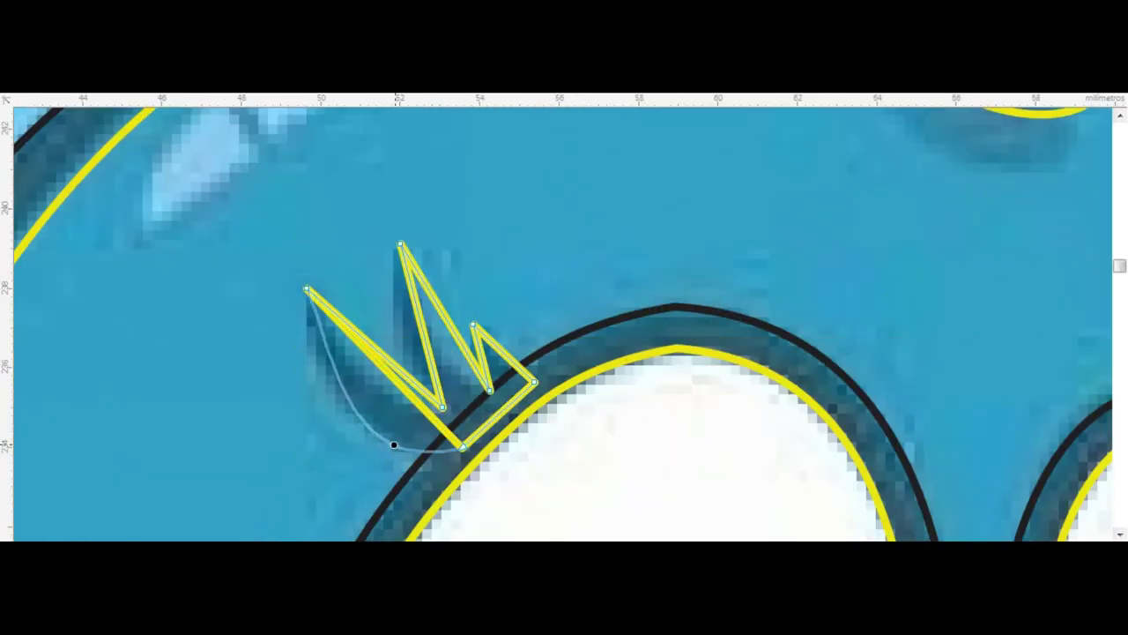
pyautogui.moveTo(374, 348); pyautogui.dragTo(360, 373)
pyautogui.moveTo(420, 326)
pyautogui.mouseDown()
pyautogui.moveTo(406, 352)
pyautogui.moveTo(491, 359)
pyautogui.mouseUp()
pyautogui.scroll(-3, 491, 358)
# - Place a mirrored copy of the lash on the right eye and fit its nodes
pyautogui.moveTo(403, 315)
pyautogui.mouseDown()
pyautogui.moveTo(868, 353)
pyautogui.moveTo(917, 403)
pyautogui.mouseUp()
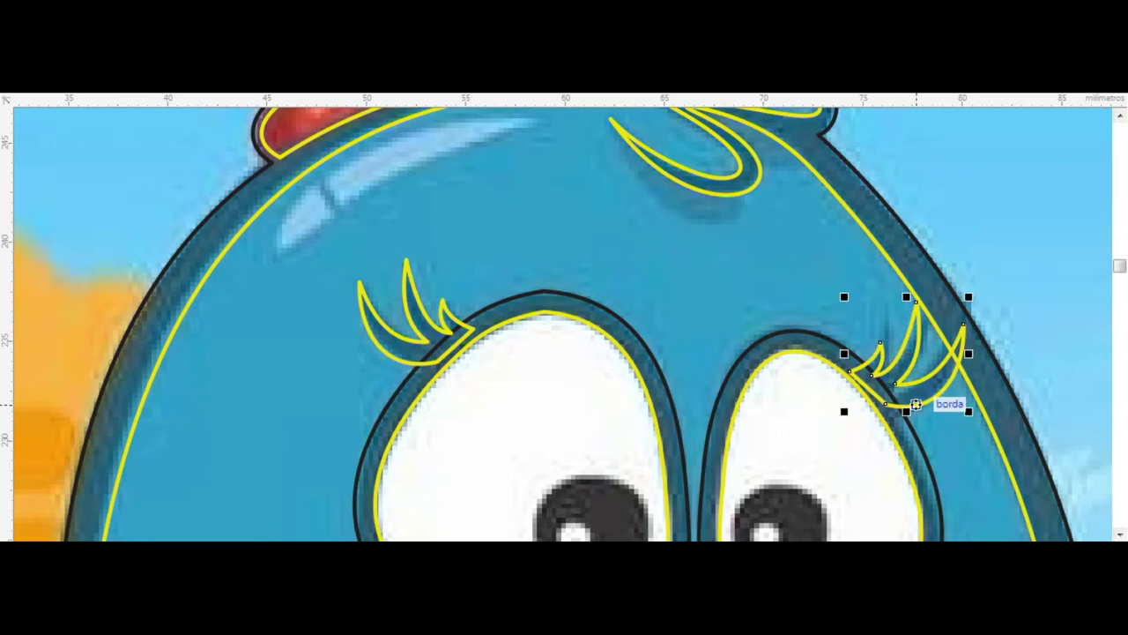
pyautogui.scroll(2, 916, 403)
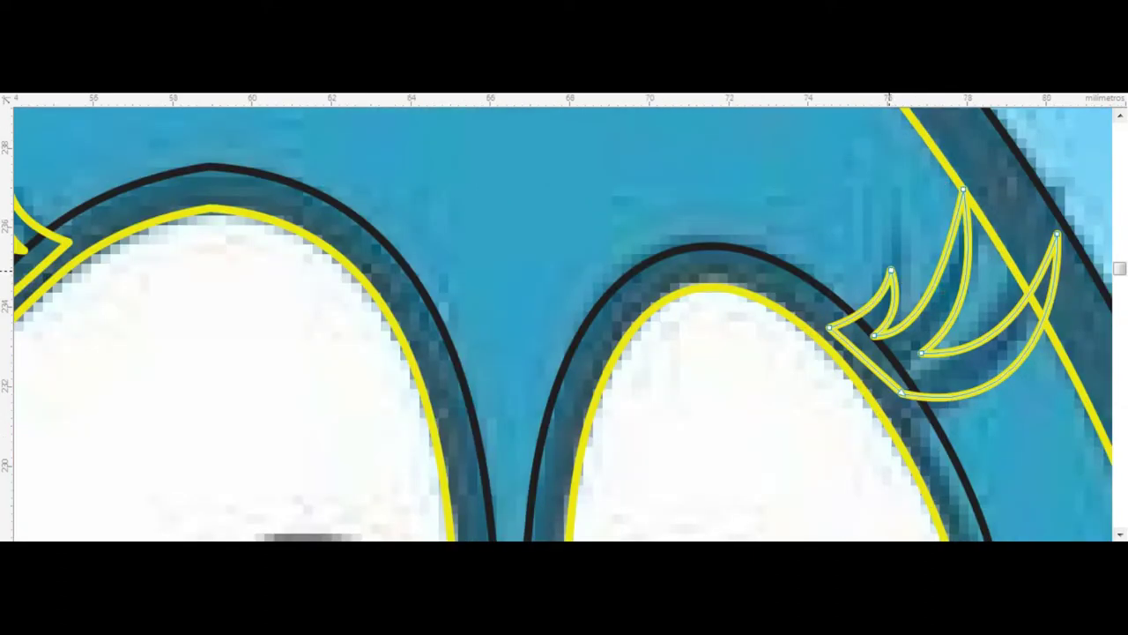
pyautogui.click(976, 190)
pyautogui.moveTo(921, 353)
pyautogui.mouseDown()
pyautogui.moveTo(904, 375)
pyautogui.moveTo(903, 415)
pyautogui.mouseUp()
pyautogui.moveTo(1057, 234); pyautogui.dragTo(1061, 180)
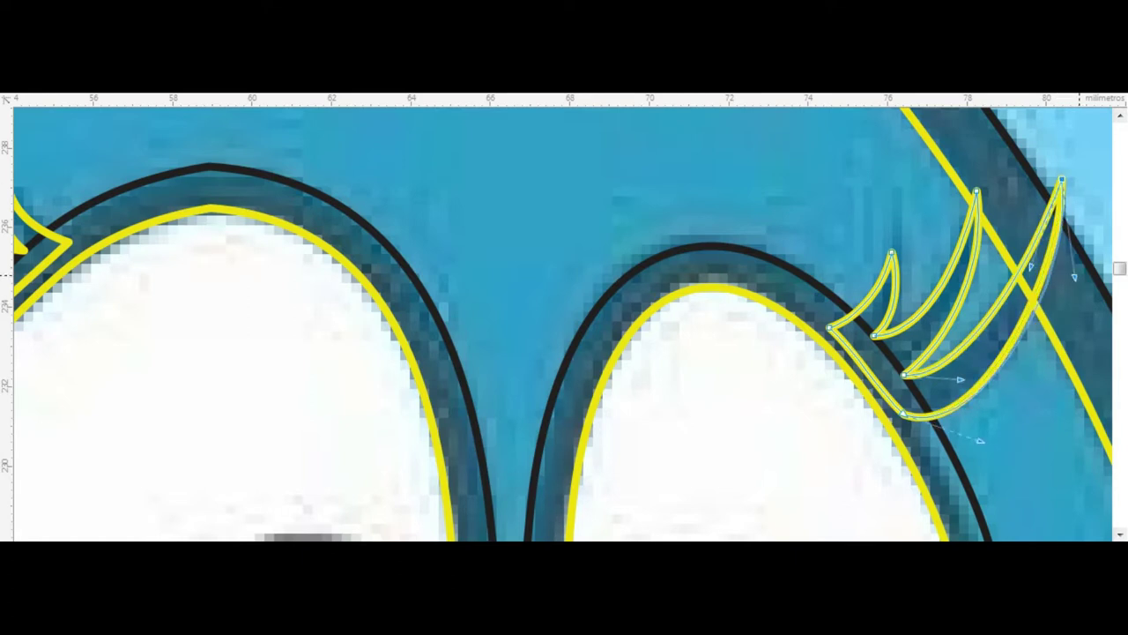
# - Give both eyelashes a black outline like the eye outlines
pyautogui.click(134, 186)
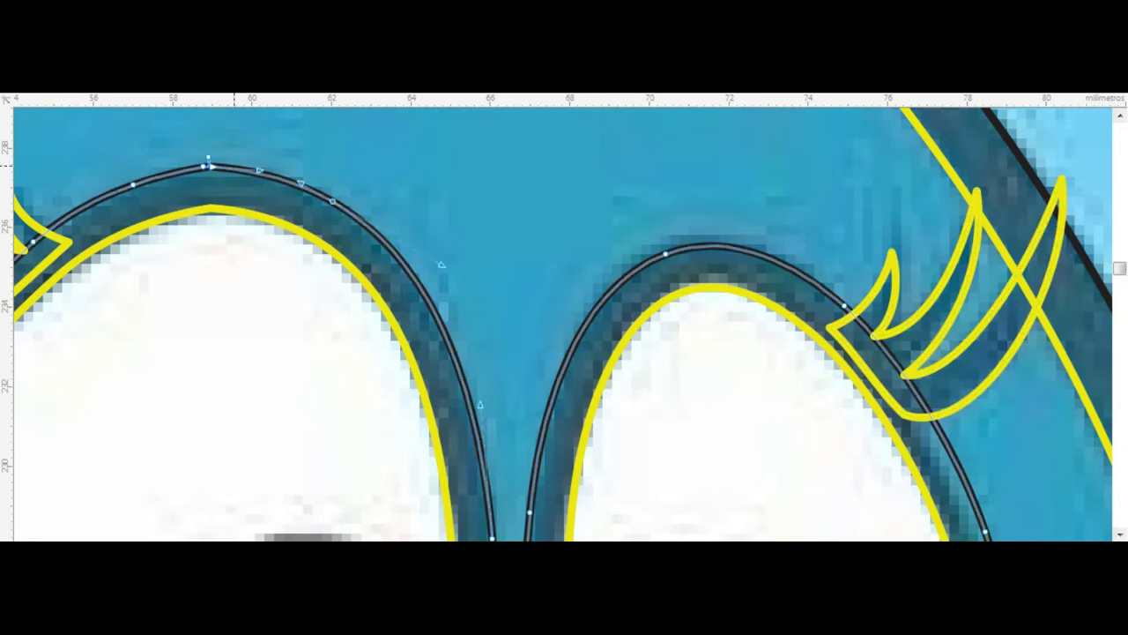
pyautogui.click(280, 227)
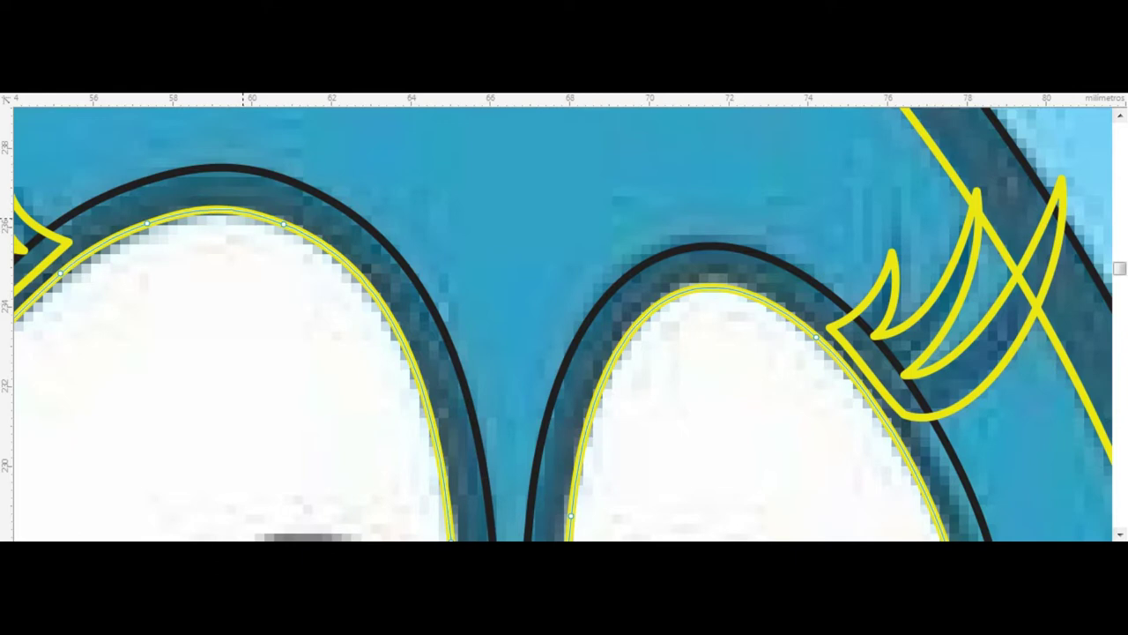
pyautogui.scroll(-2, 238, 217)
pyautogui.press('space')
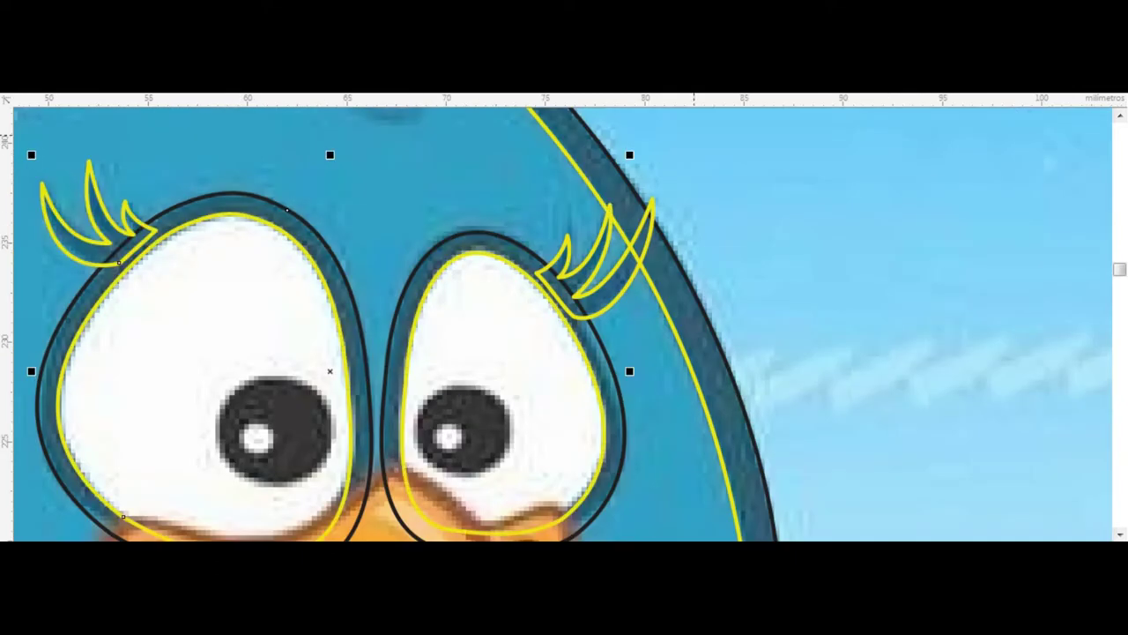
pyautogui.keyDown('shift'); pyautogui.click(88, 177); pyautogui.keyUp('shift')
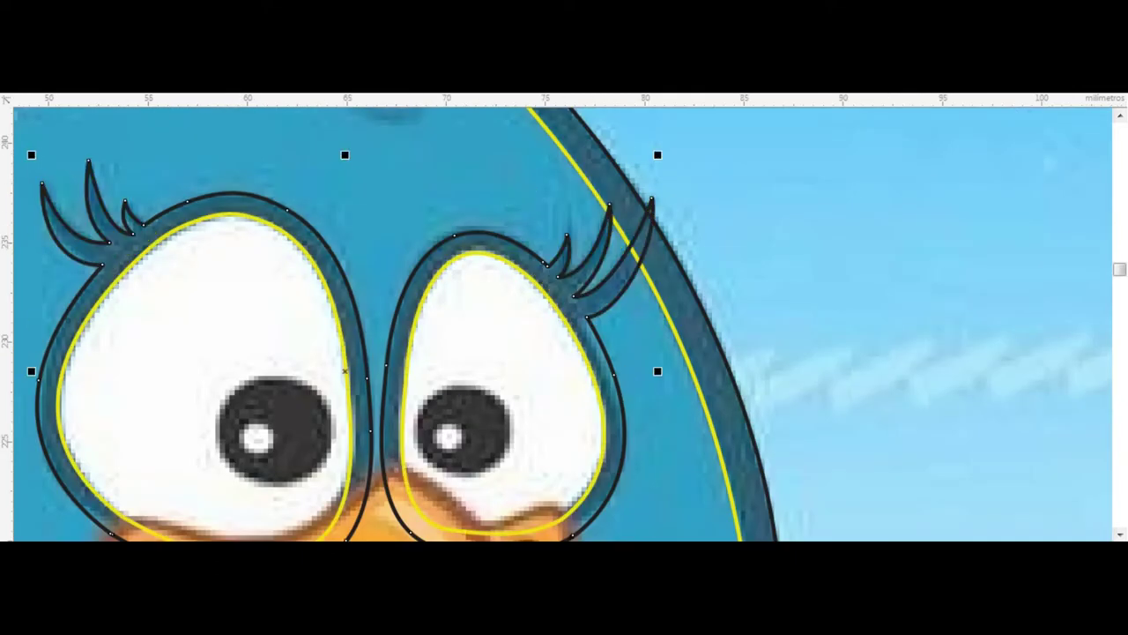
pyautogui.scroll(-3, 517, 338)
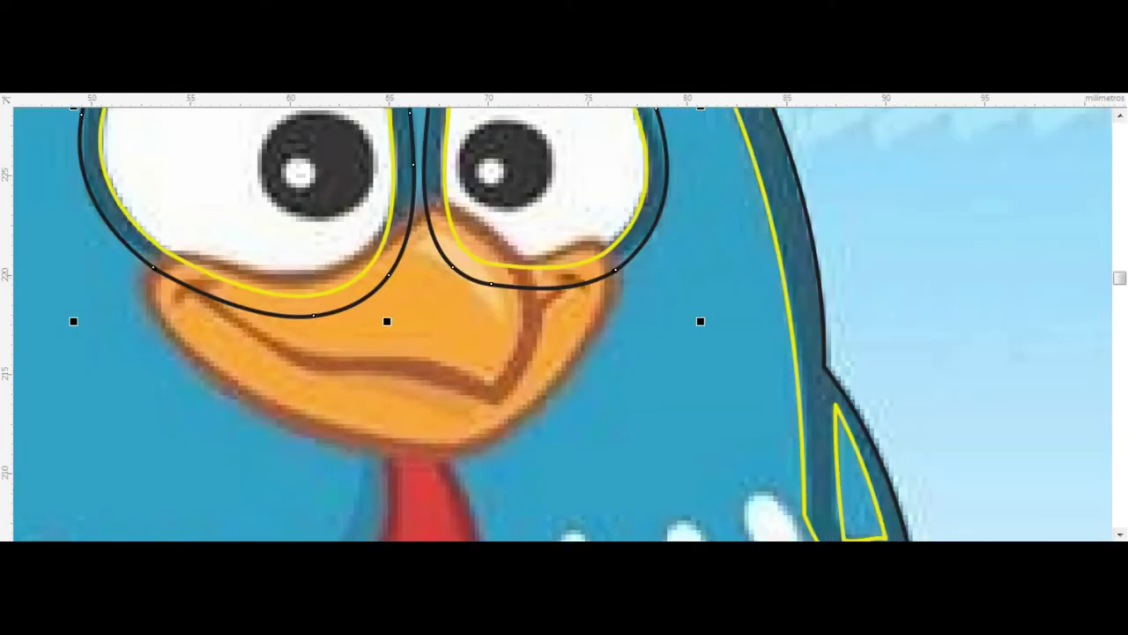
# - Trace the beak as a closed polyline outline around the orange beak
pyautogui.click(219, 266)
pyautogui.click(186, 339)
pyautogui.click(452, 442)
pyautogui.click(588, 325)
pyautogui.click(528, 266)
pyautogui.click(426, 210)
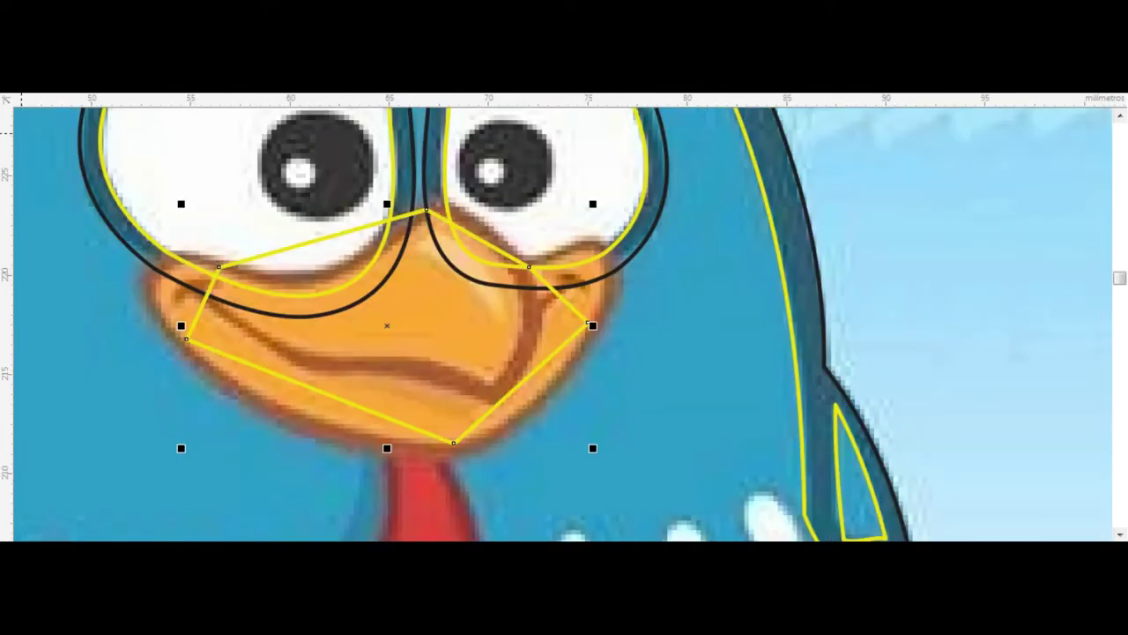
# - Curve the beak outline's top, sides and bottom edges to fit the reference
pyautogui.press('F10')
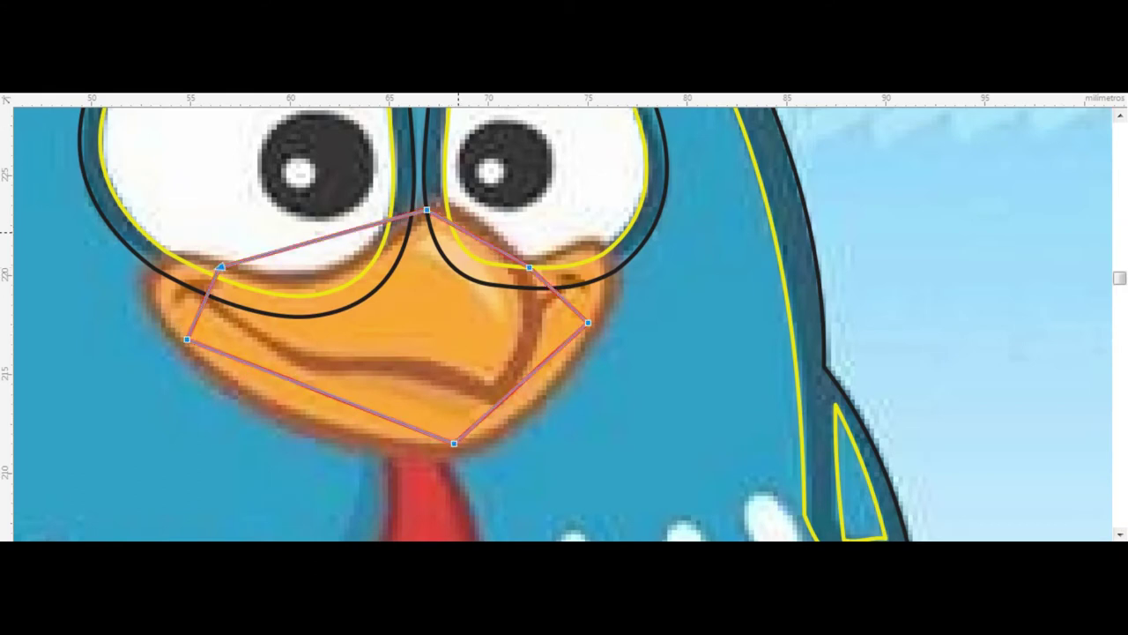
pyautogui.moveTo(558, 295); pyautogui.dragTo(599, 252)
pyautogui.moveTo(322, 238); pyautogui.dragTo(323, 280)
pyautogui.moveTo(203, 302); pyautogui.dragTo(155, 268)
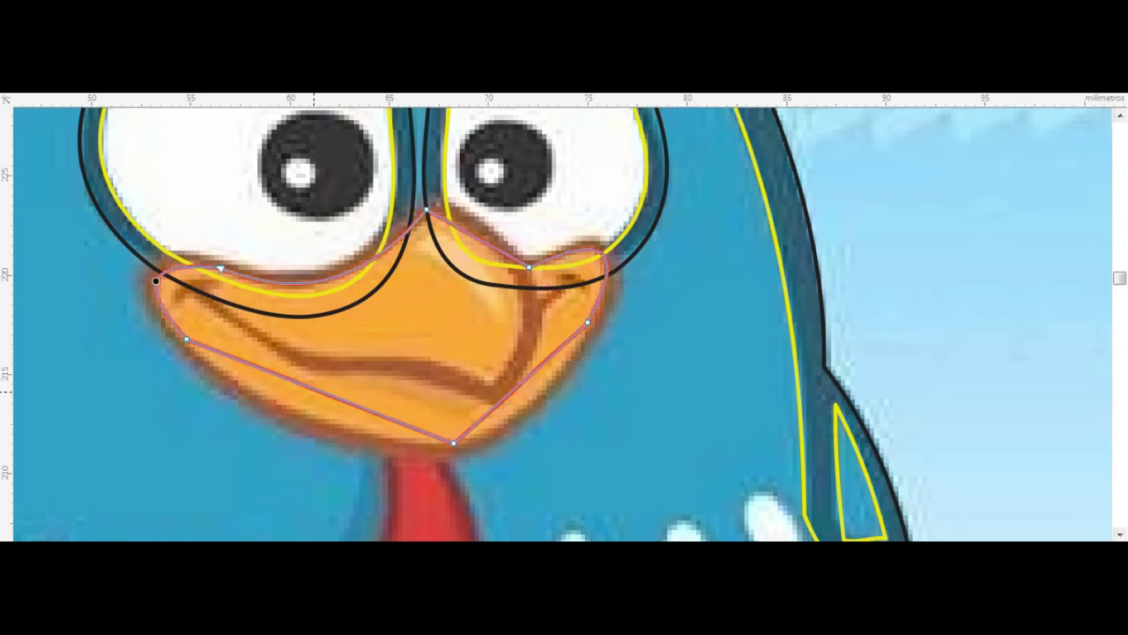
pyautogui.moveTo(327, 392); pyautogui.dragTo(309, 415)
pyautogui.moveTo(521, 384); pyautogui.dragTo(521, 407)
pyautogui.scroll(3, 188, 368)
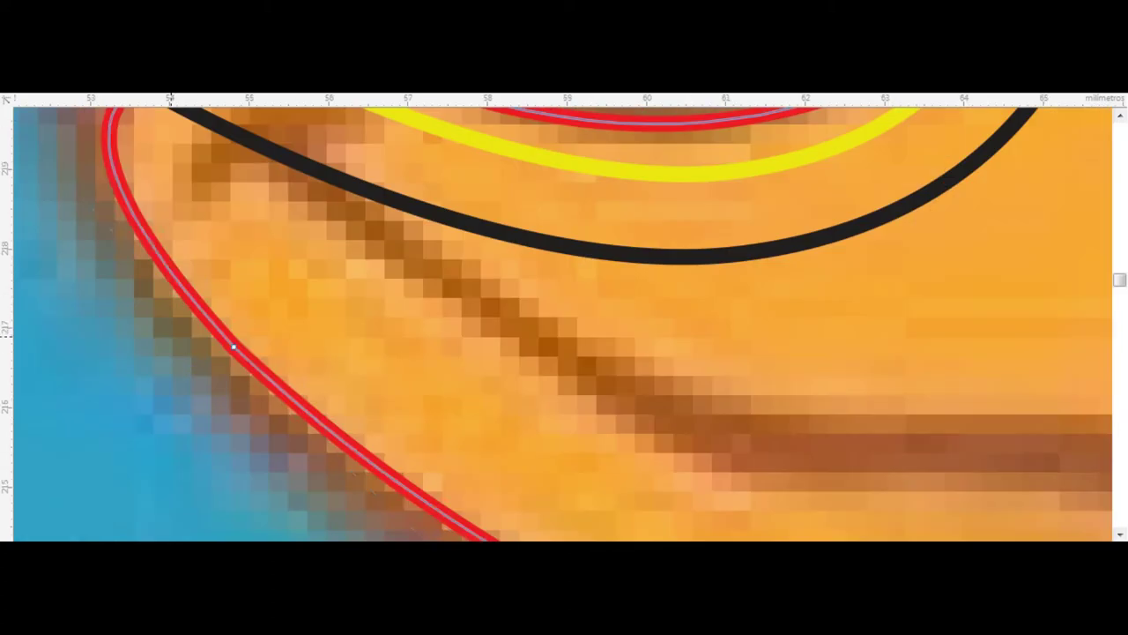
pyautogui.scroll(-3, 187, 367)
pyautogui.scroll(2, 410, 438)
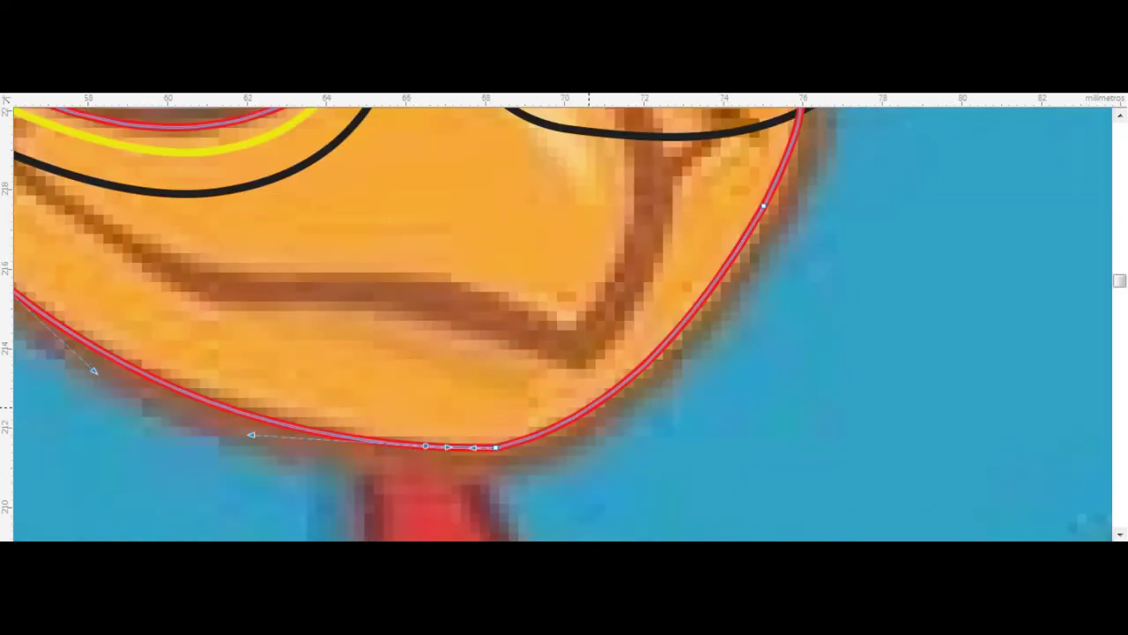
pyautogui.scroll(-1, 564, 318)
pyautogui.scroll(1, 564, 317)
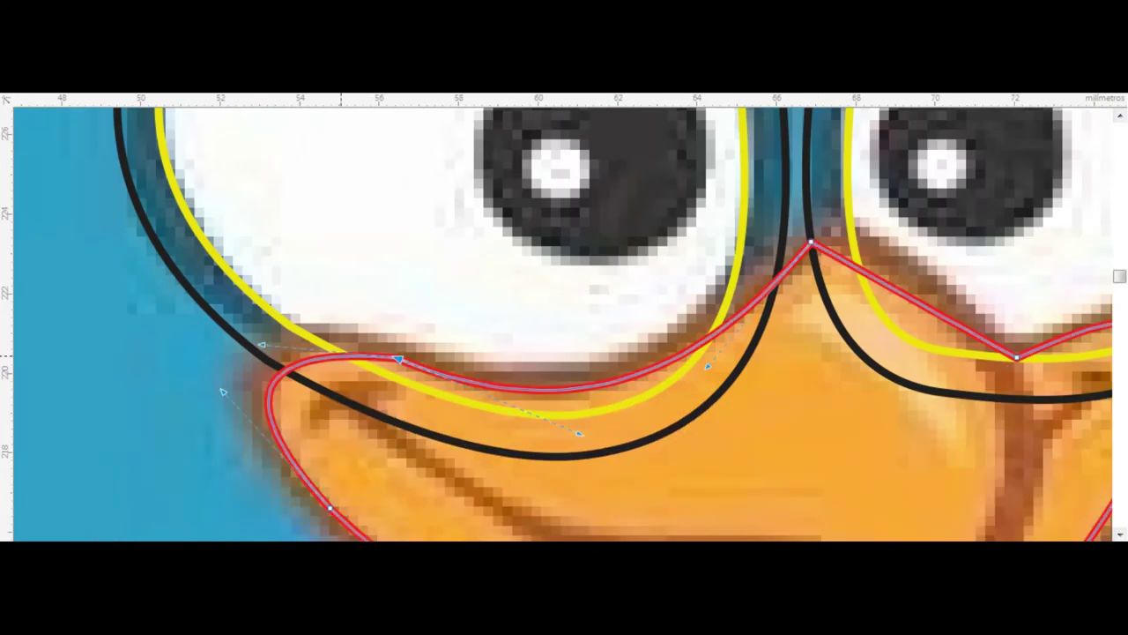
# - Refine the beak's upper curve so it meets the lower rims of both eyes
pyautogui.moveTo(277, 370); pyautogui.dragTo(284, 350)
pyautogui.moveTo(811, 241); pyautogui.dragTo(795, 261)
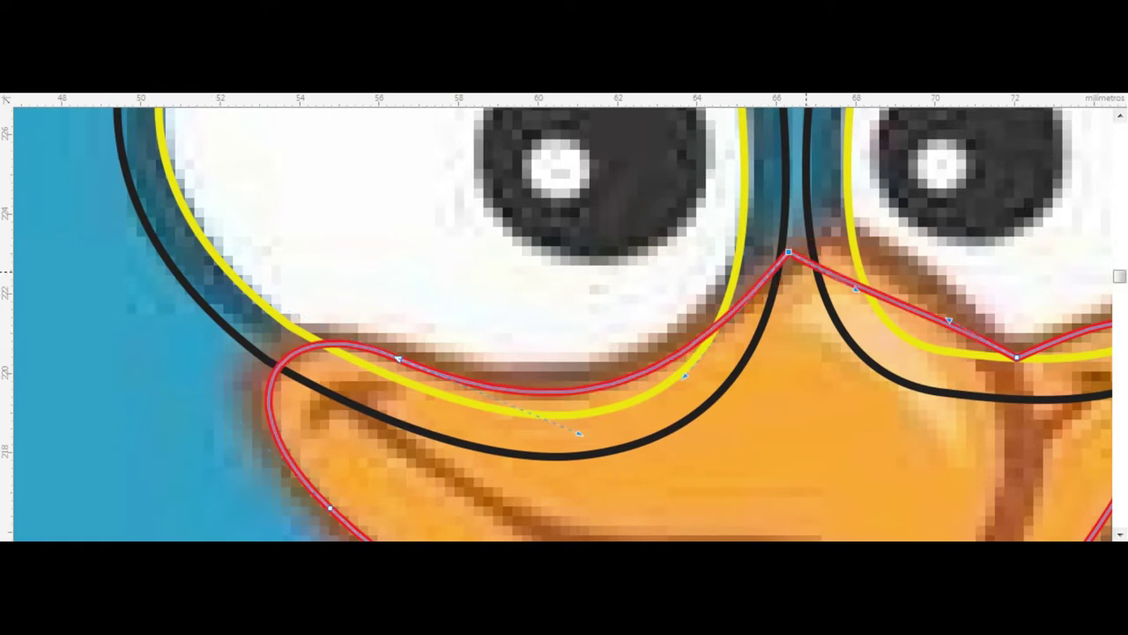
pyautogui.moveTo(847, 195); pyautogui.dragTo(847, 195)
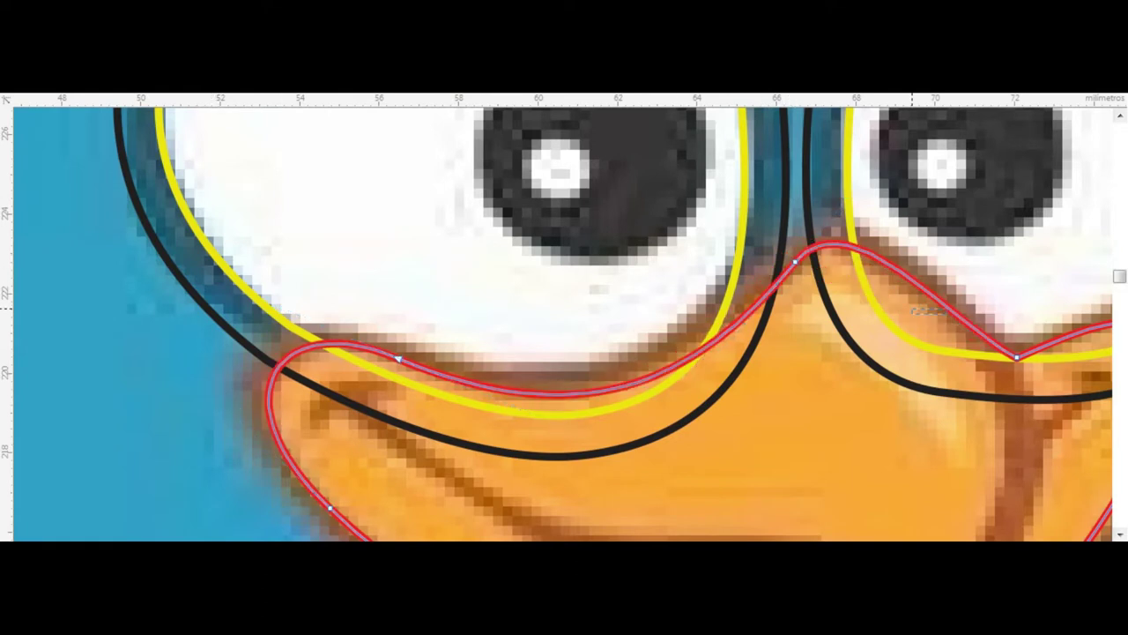
pyautogui.moveTo(1017, 357); pyautogui.dragTo(994, 368)
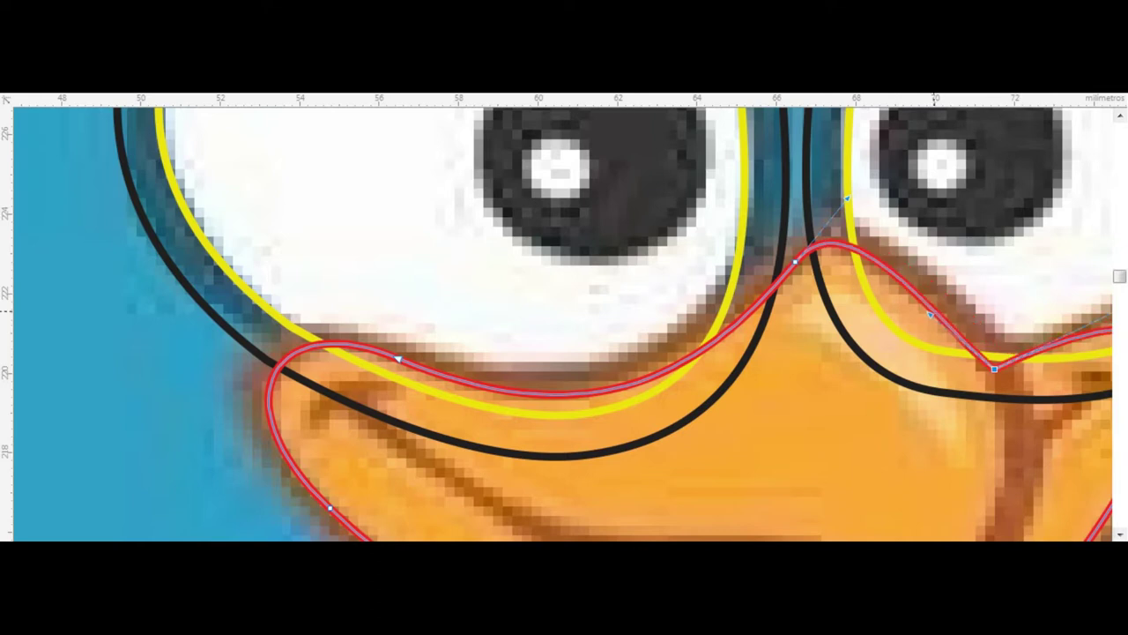
pyautogui.scroll(-3, 906, 277)
pyautogui.scroll(3, 881, 282)
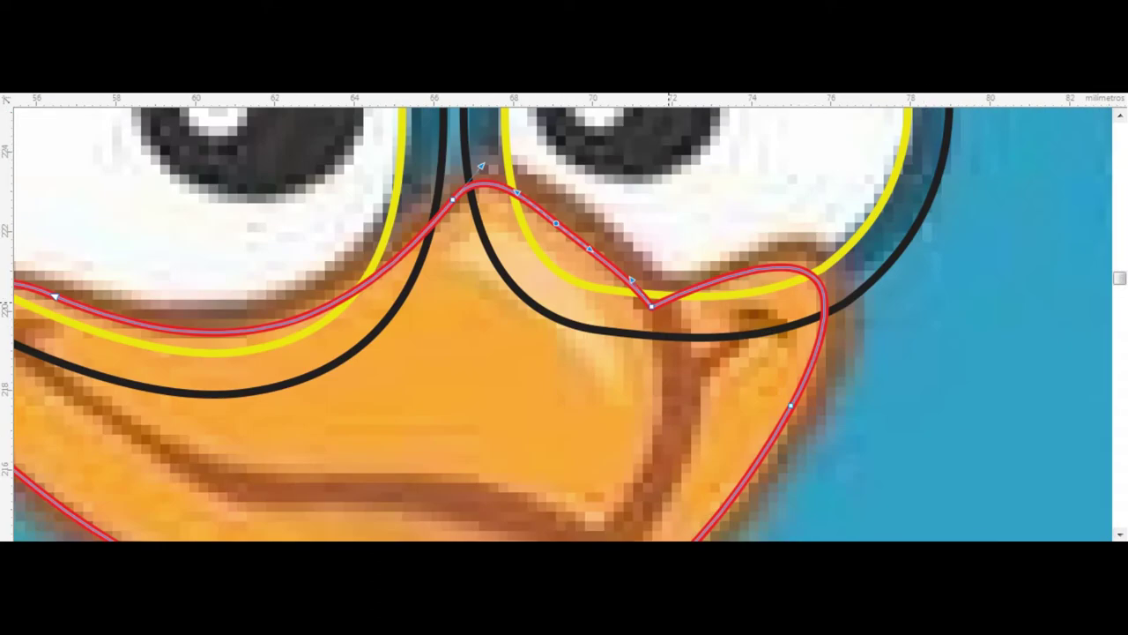
pyautogui.scroll(-2, 818, 352)
pyautogui.scroll(4, 793, 361)
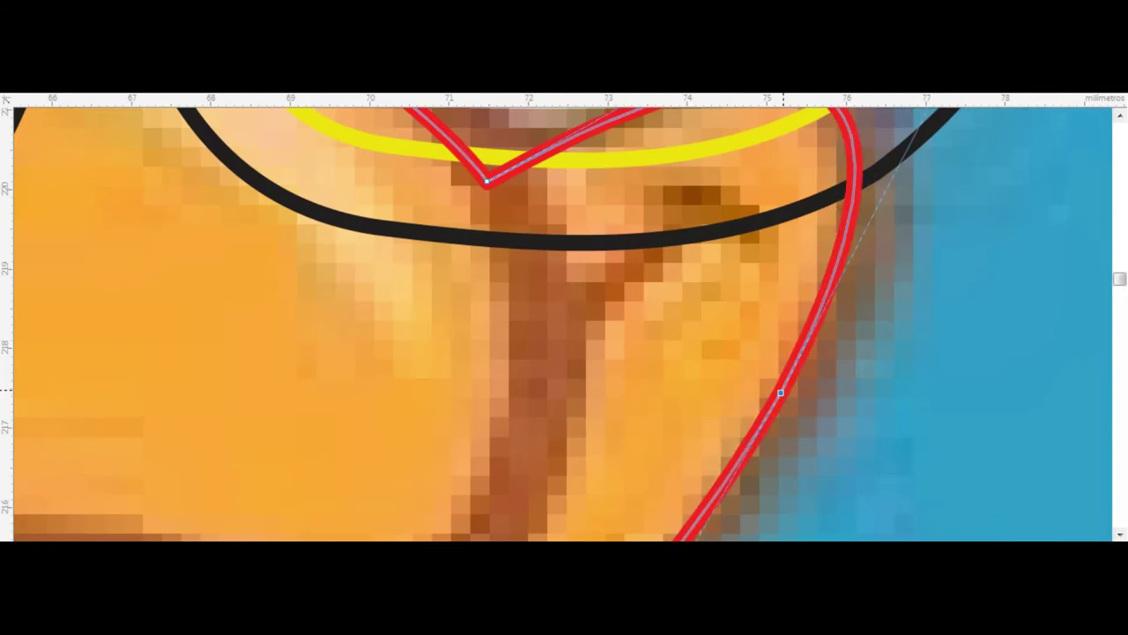
pyautogui.scroll(-3, 774, 371)
# - Add a black outside contour line around the beak
pyautogui.press('space')
pyautogui.moveTo(353, 389); pyautogui.dragTo(333, 391)
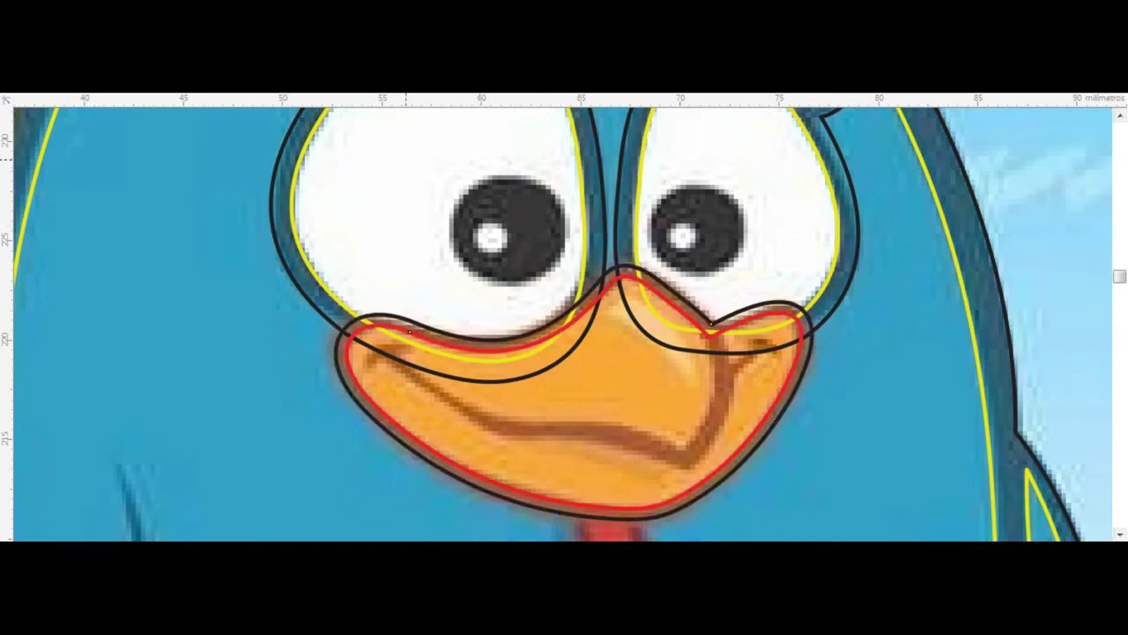
pyautogui.scroll(3, 416, 360)
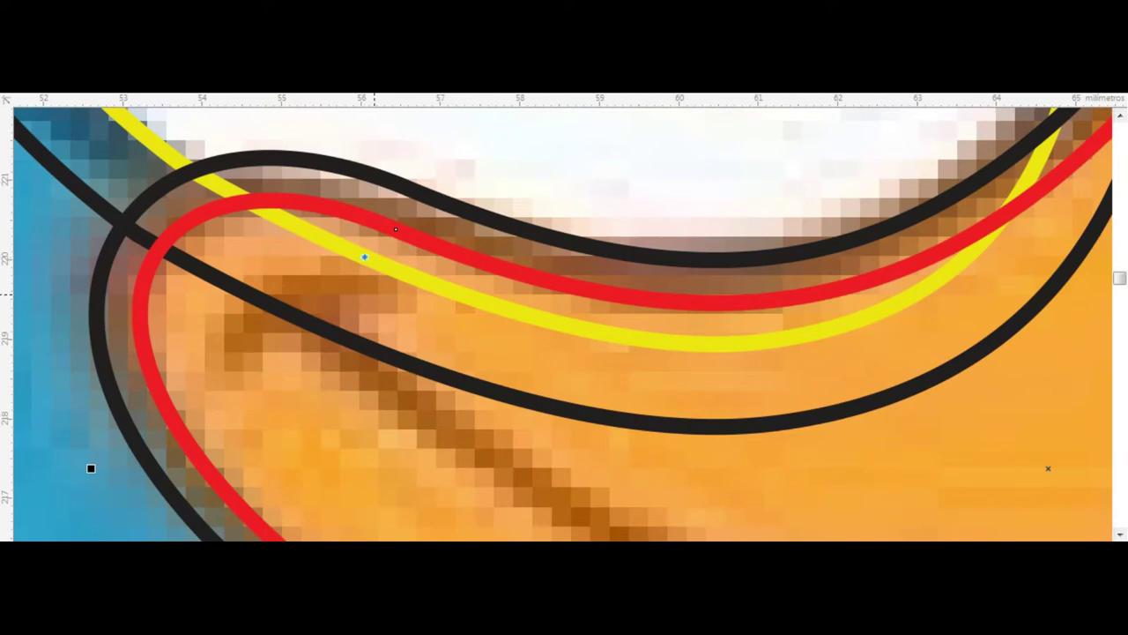
# - Trace the left nostril mark as a closed four-sided polyline shape
pyautogui.click(364, 257)
pyautogui.click(392, 304)
pyautogui.click(267, 352)
pyautogui.click(213, 329)
pyautogui.click(364, 256)
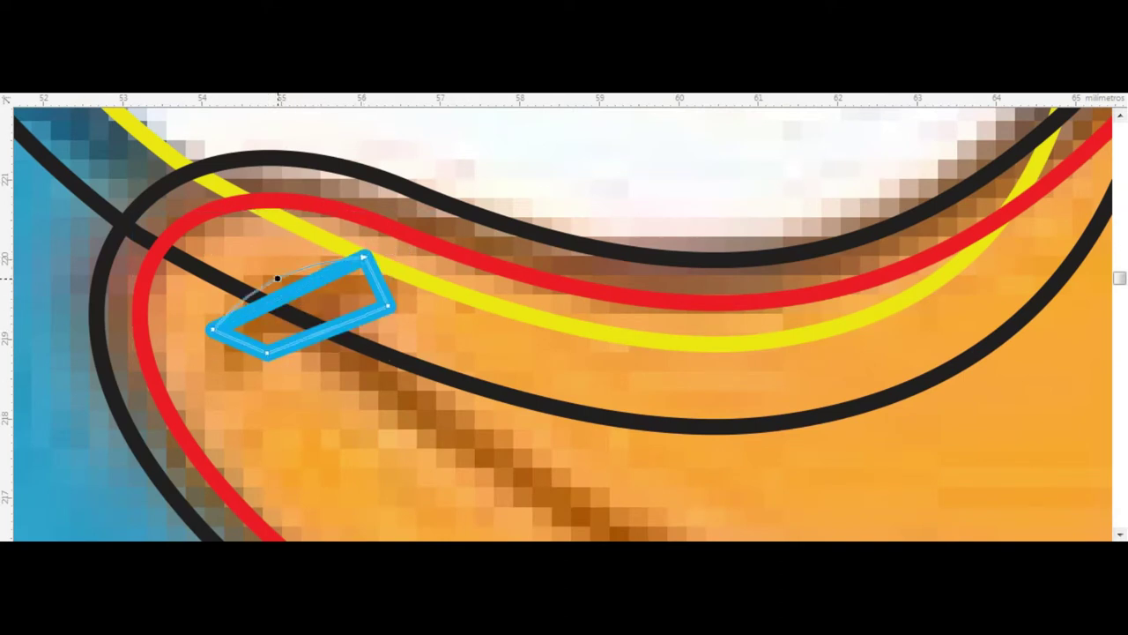
# - Curve the nostril shape's edges and round off its pointed right tip
pyautogui.moveTo(282, 297); pyautogui.dragTo(273, 277)
pyautogui.moveTo(328, 329); pyautogui.dragTo(309, 313)
pyautogui.moveTo(237, 341); pyautogui.dragTo(212, 350)
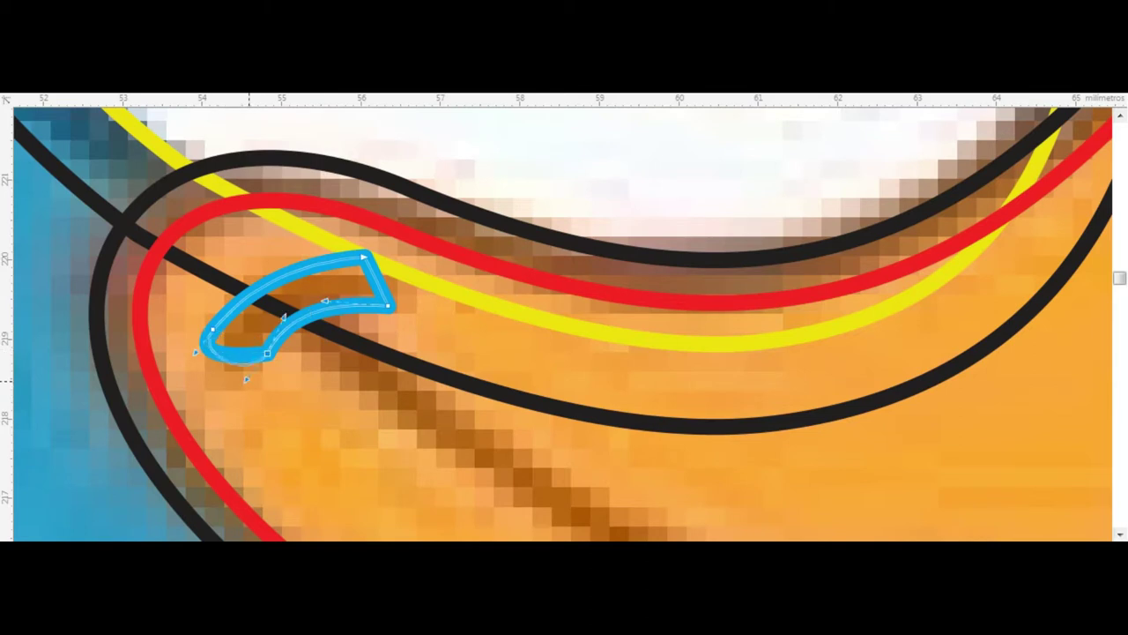
pyautogui.moveTo(242, 304); pyautogui.dragTo(236, 294)
pyautogui.moveTo(395, 279); pyautogui.dragTo(415, 279)
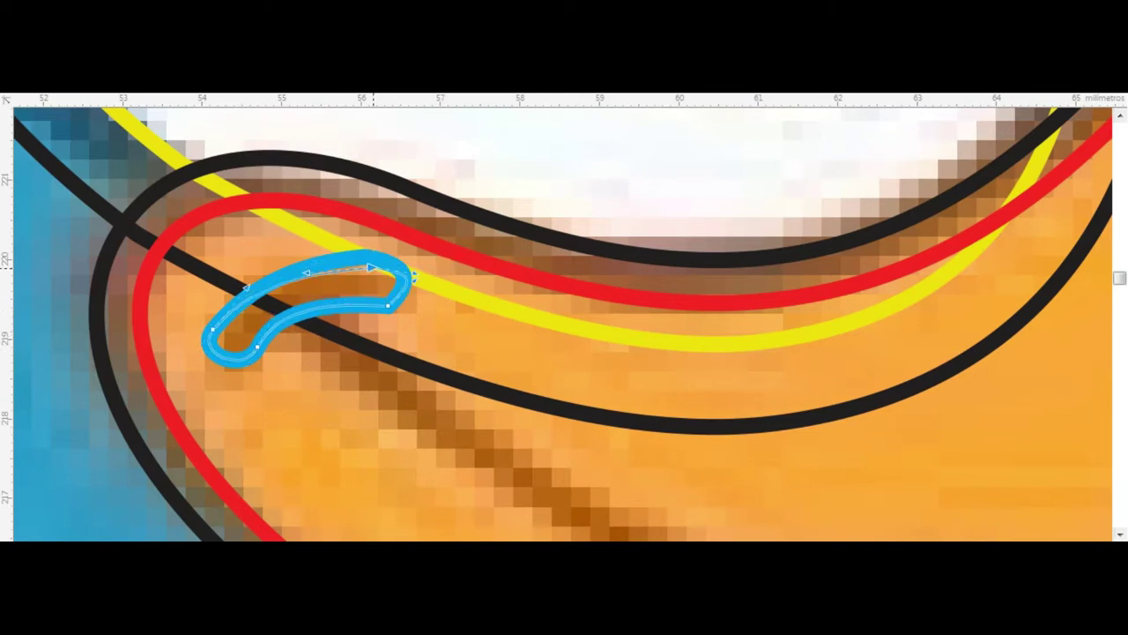
pyautogui.scroll(2, 359, 350)
# - Check the finished nostril shape's nodes, then deselect it
pyautogui.press('space')
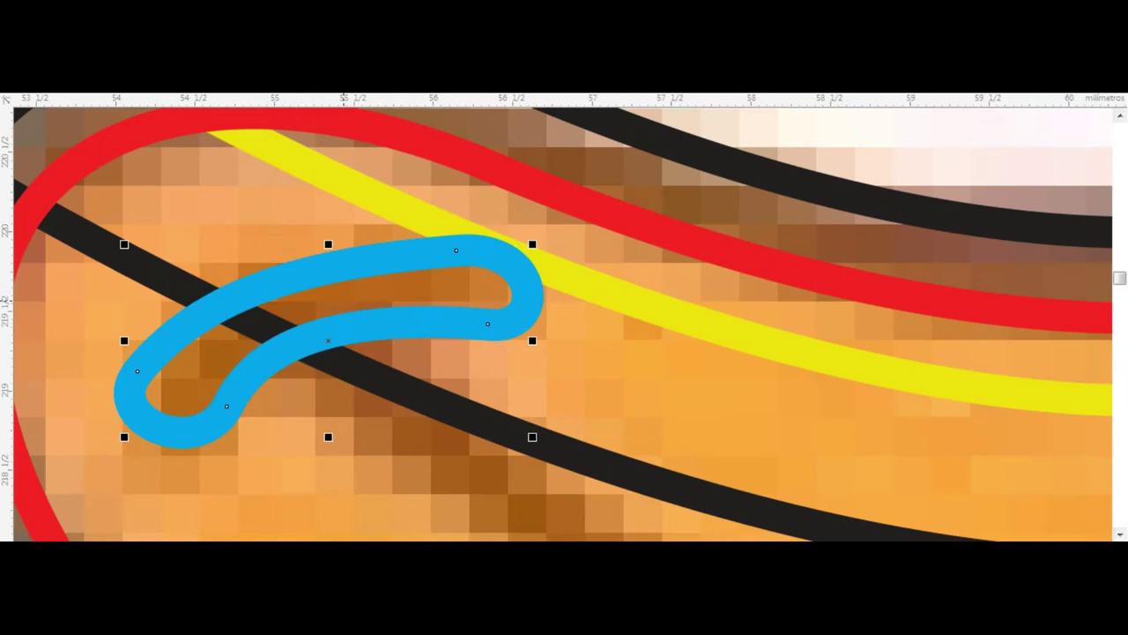
pyautogui.scroll(-2, 359, 350)
pyautogui.press('F10')
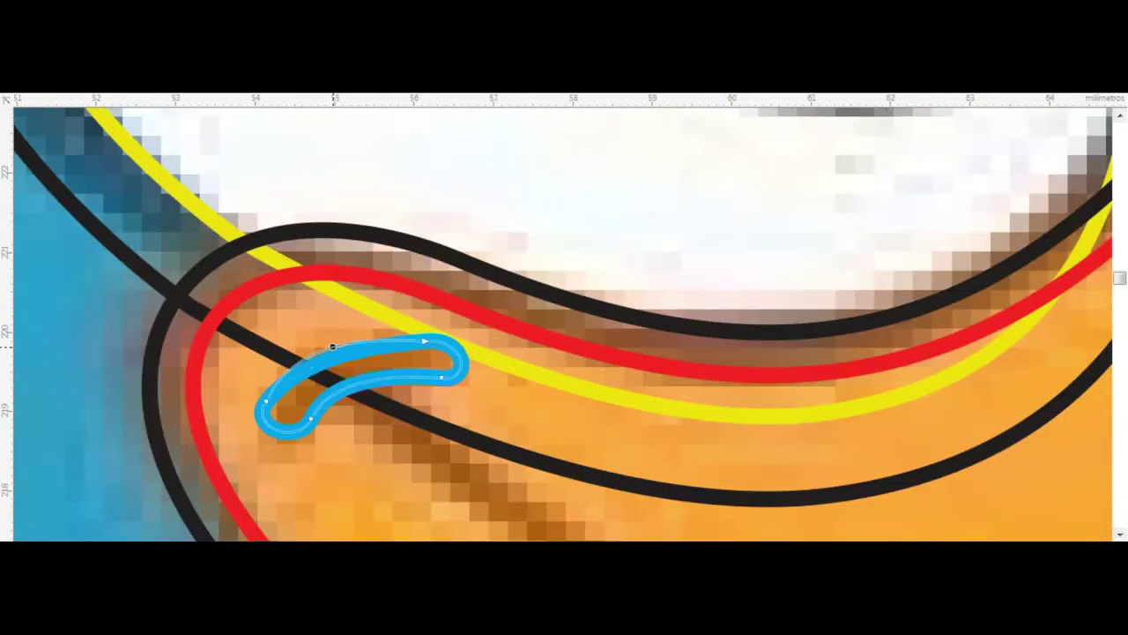
pyautogui.scroll(2, 291, 406)
pyautogui.scroll(-1, 237, 385)
pyautogui.scroll(-1, 236, 385)
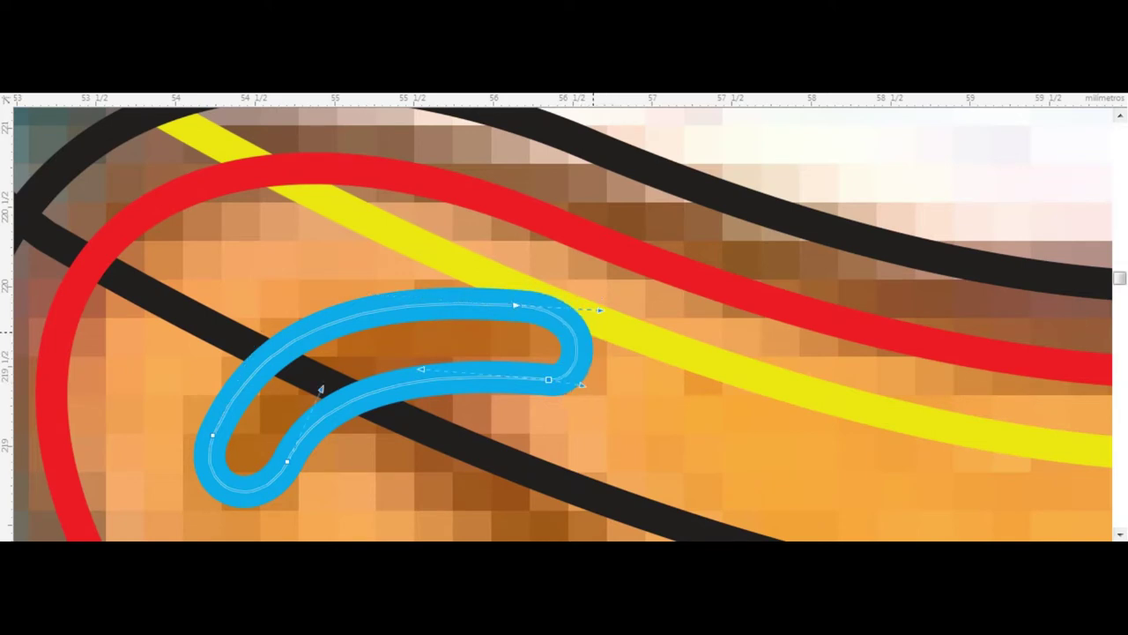
pyautogui.press('Escape')
pyautogui.scroll(-1, 564, 343)
pyautogui.scroll(-1, 564, 344)
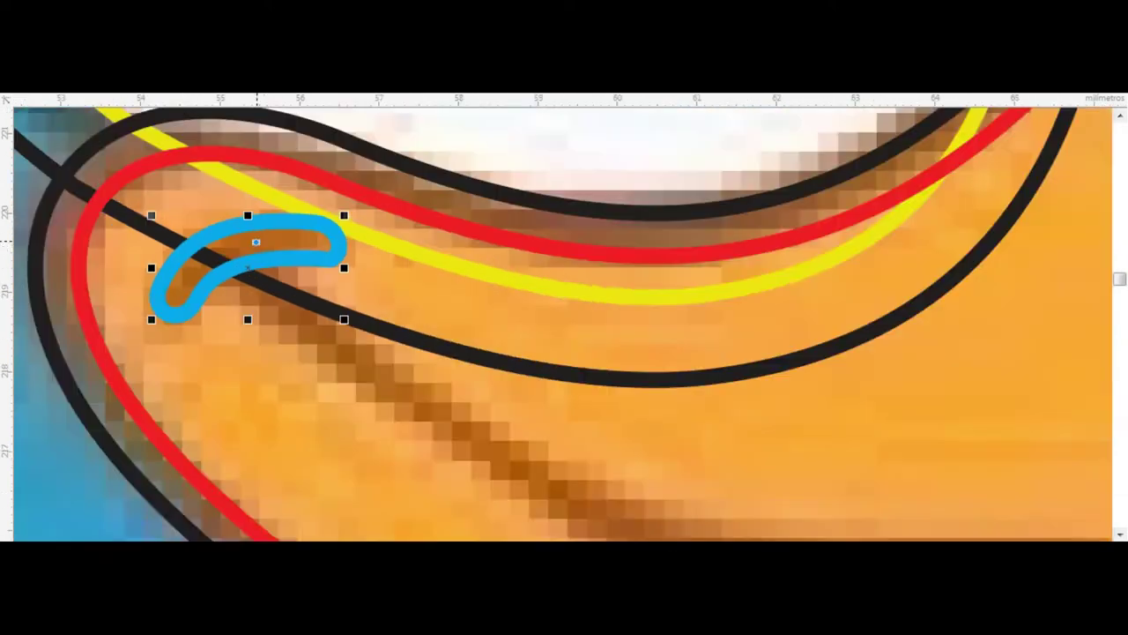
pyautogui.scroll(-1, 564, 344)
pyautogui.scroll(2, 642, 353)
pyautogui.scroll(1, 674, 274)
# - Trace the mouth crease as a closed triangle from the beak top to its lower middle
pyautogui.click(516, 239)
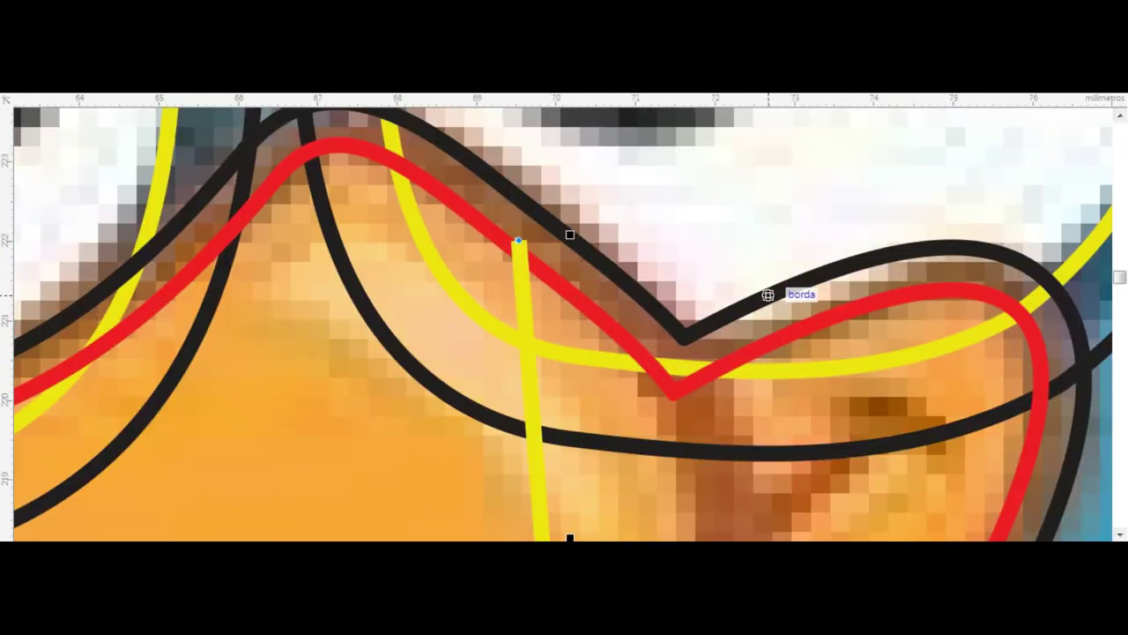
pyautogui.scroll(-2, 564, 236)
pyautogui.click(736, 365)
pyautogui.scroll(1, 737, 365)
pyautogui.scroll(-2, 670, 370)
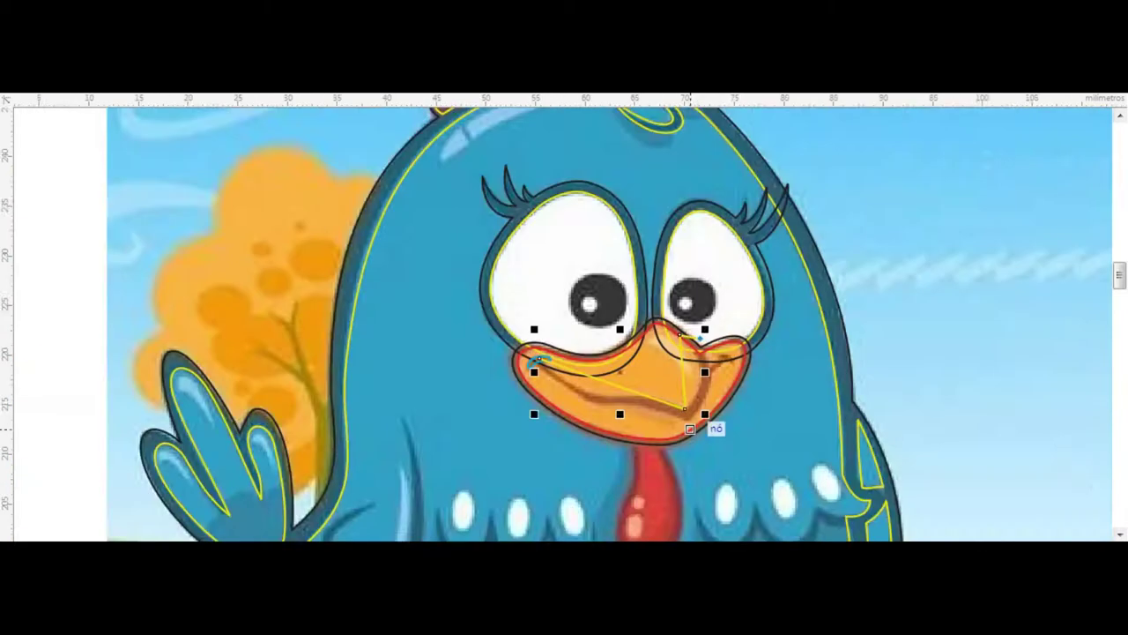
pyautogui.scroll(3, 712, 428)
pyautogui.click(681, 402)
pyautogui.click(88, 156)
# - Bend the crease shape's lower edge into a curve
pyautogui.scroll(-3, 250, 250)
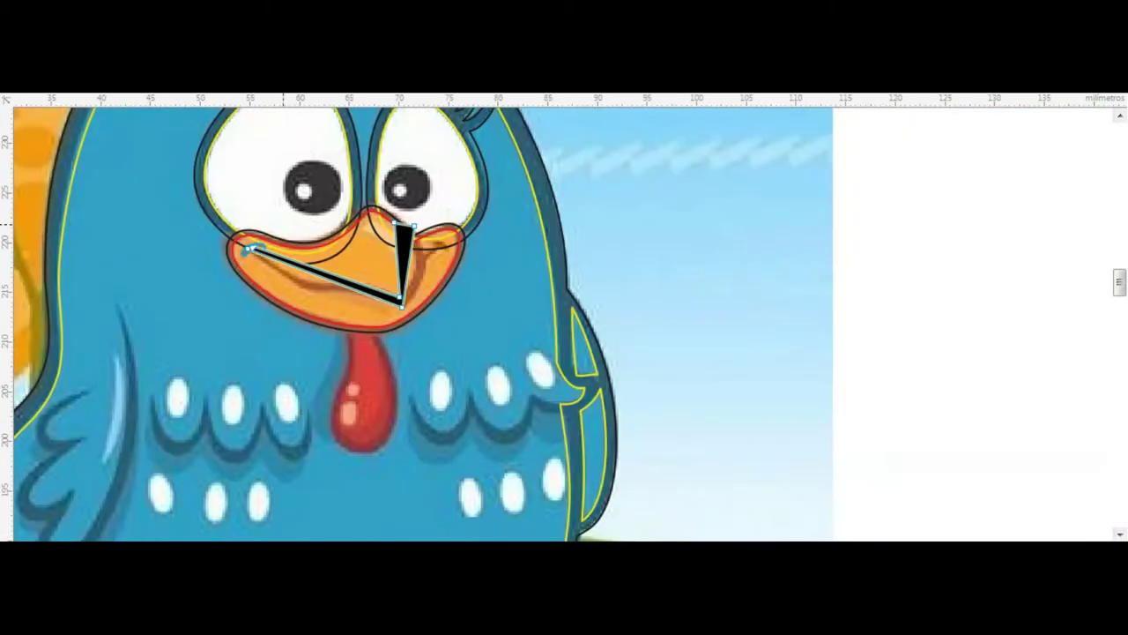
pyautogui.scroll(3, 315, 286)
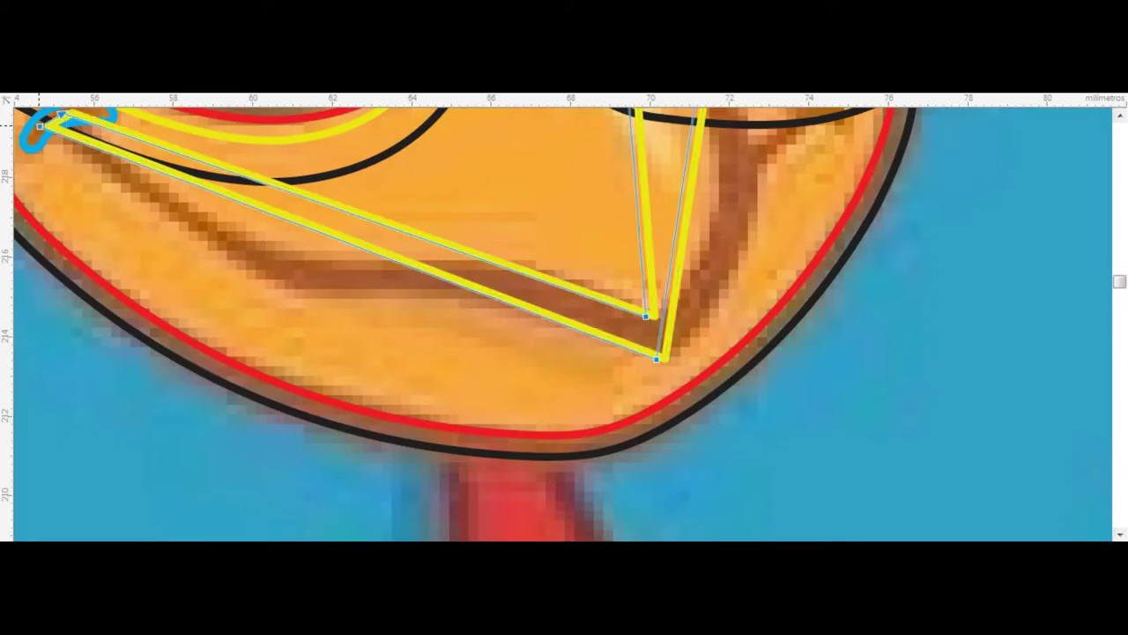
pyautogui.moveTo(206, 189); pyautogui.dragTo(448, 282)
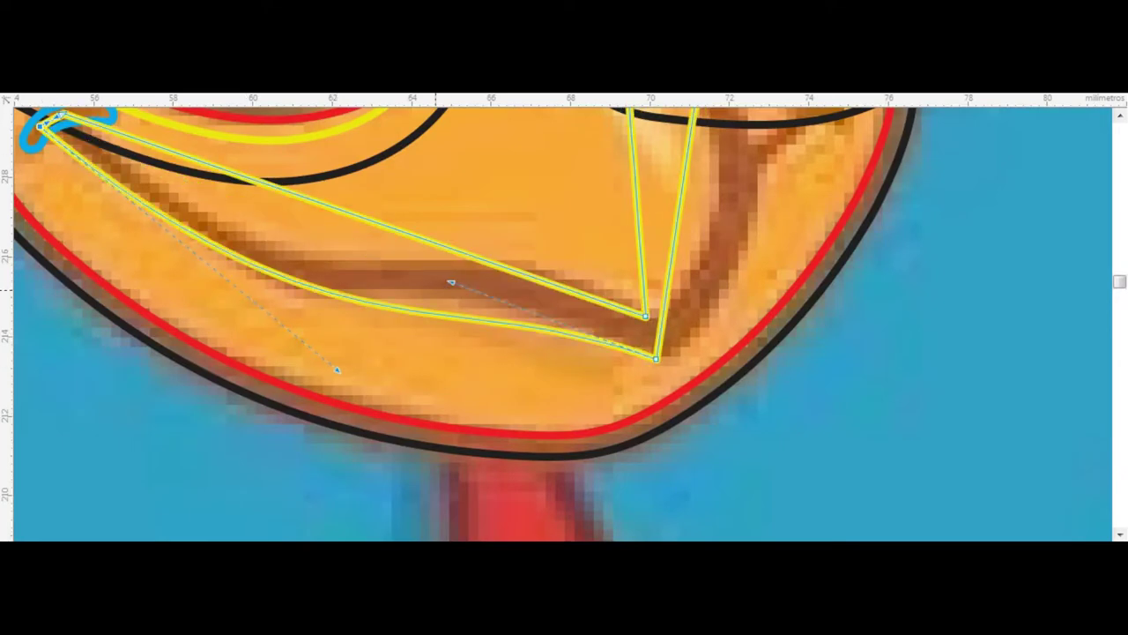
# - Reshape the crease shape's lower curve and upper edge to follow the brown crease
pyautogui.moveTo(338, 369); pyautogui.dragTo(415, 400)
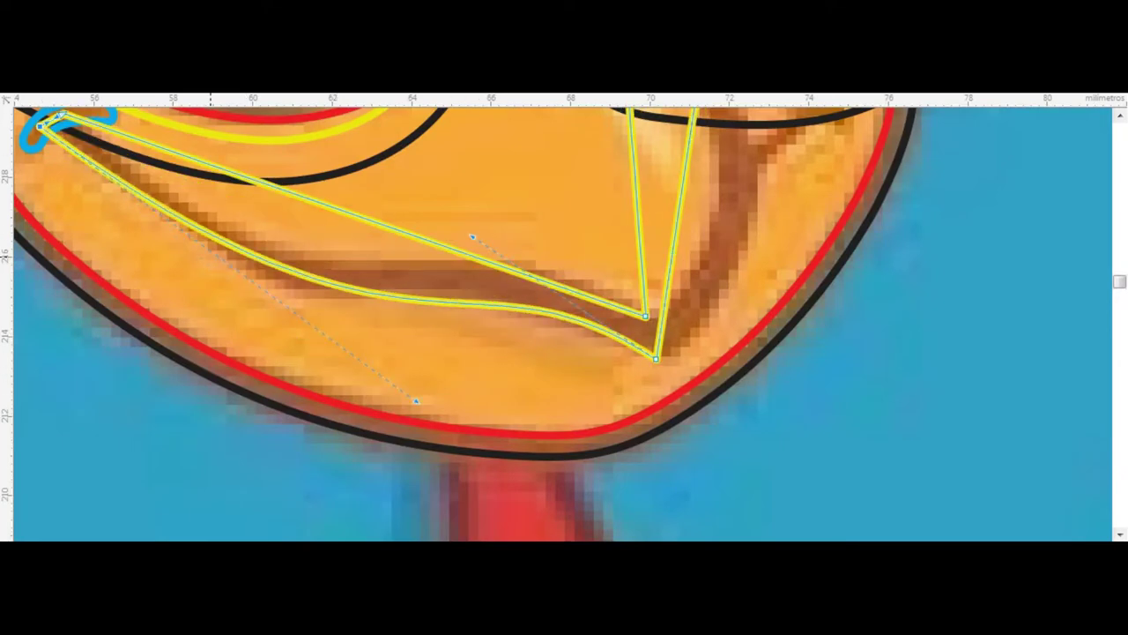
pyautogui.moveTo(199, 251); pyautogui.dragTo(308, 315)
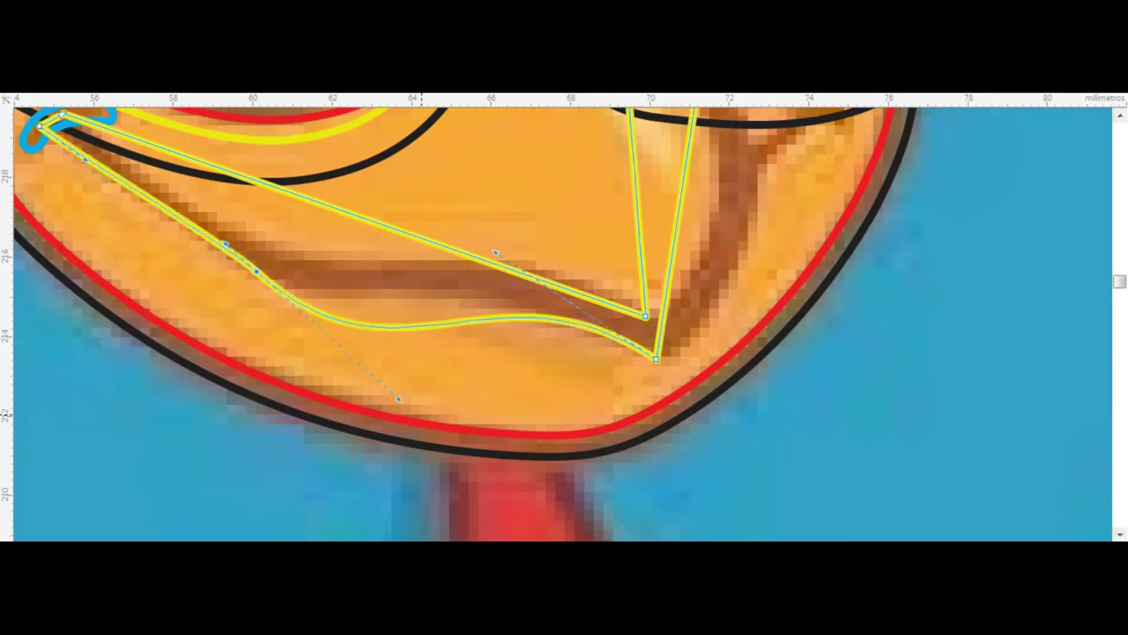
pyautogui.scroll(1, 225, 269)
pyautogui.scroll(-1, 278, 286)
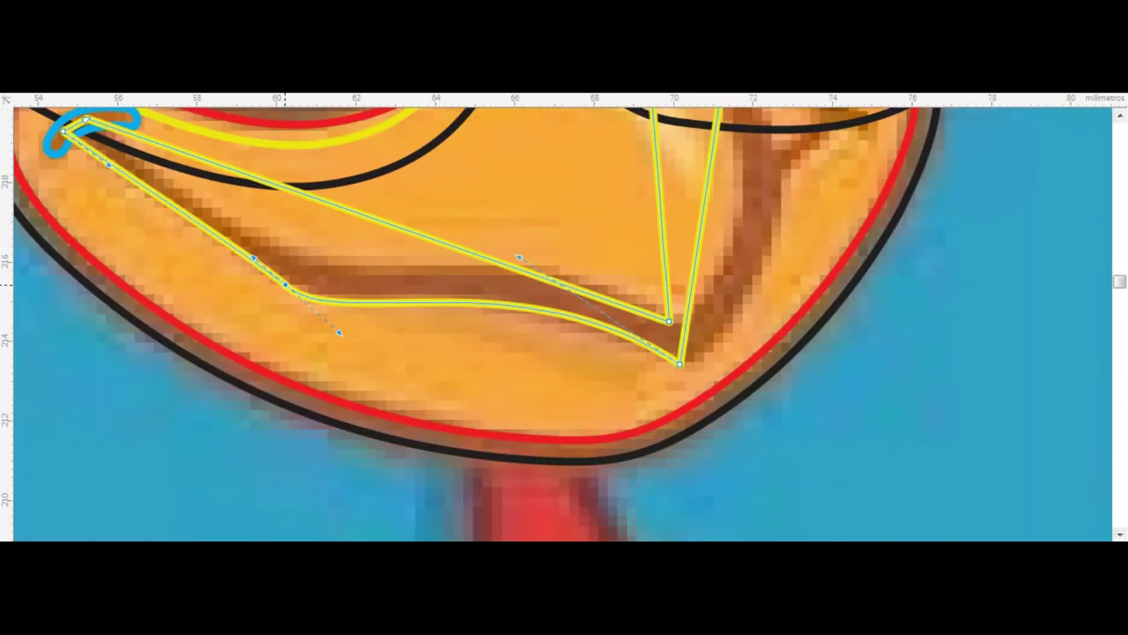
pyautogui.moveTo(519, 257); pyautogui.dragTo(521, 196)
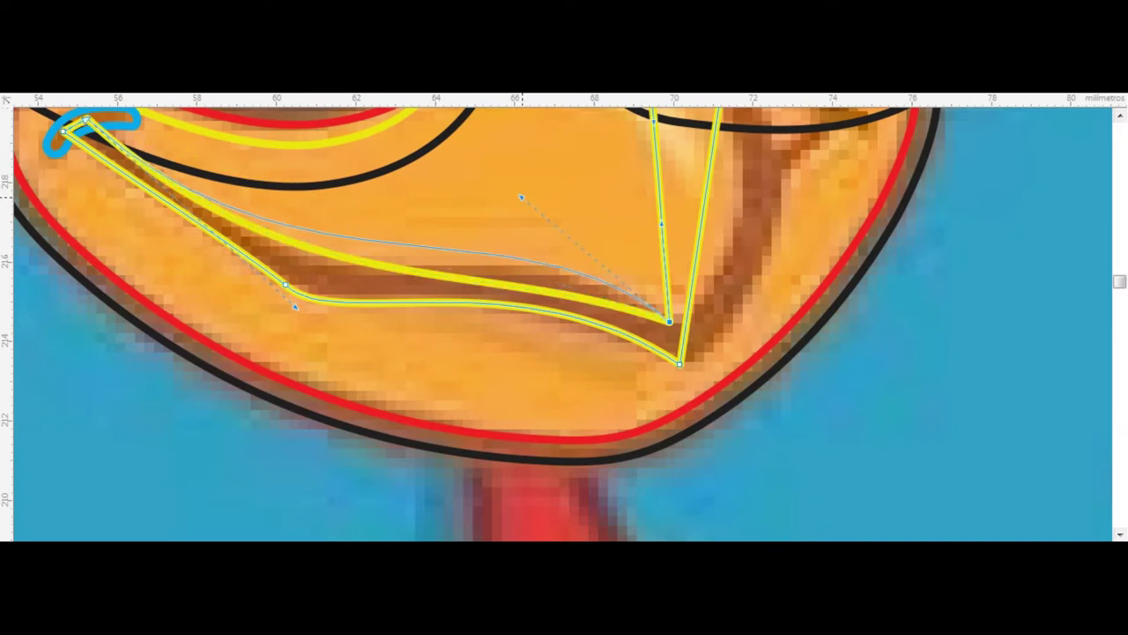
pyautogui.scroll(2, 520, 197)
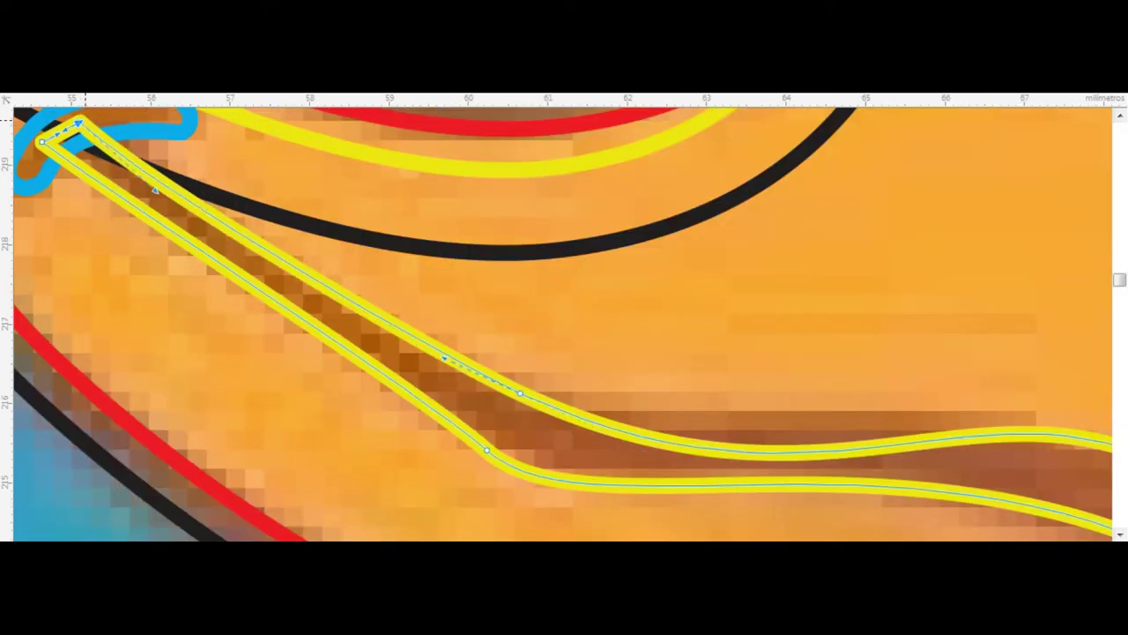
pyautogui.scroll(-1, 564, 317)
# - Flatten the upper curve and bend the narrow triangle's sides to follow the beak
pyautogui.hscroll(-3, 564, 318)
pyautogui.moveTo(578, 406); pyautogui.dragTo(383, 329)
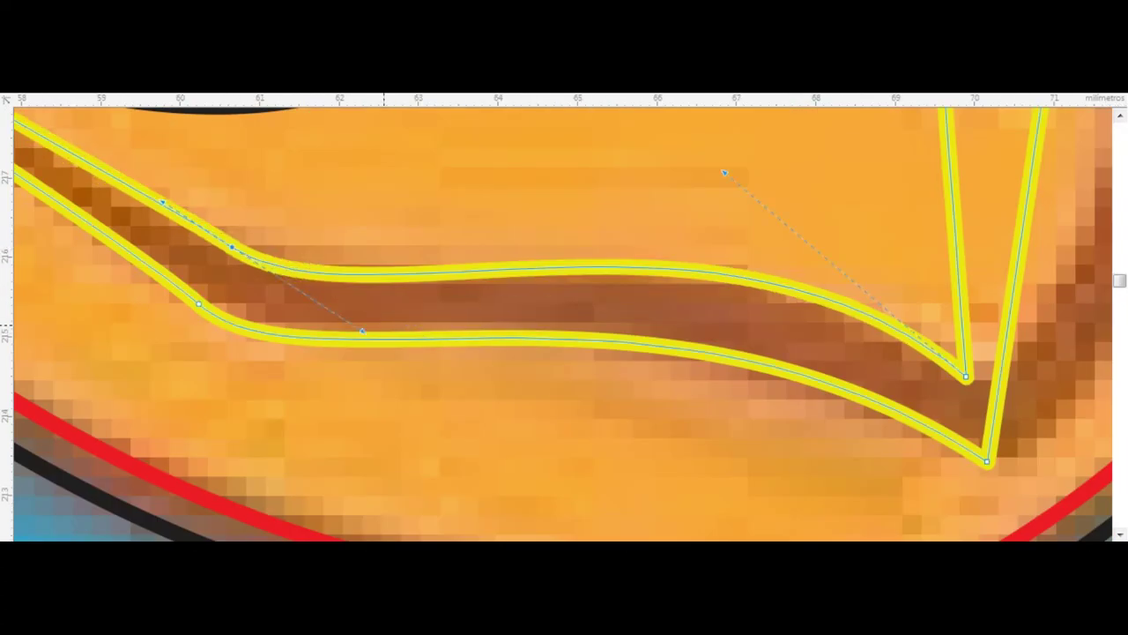
pyautogui.scroll(-2, 564, 317)
pyautogui.scroll(1, 564, 317)
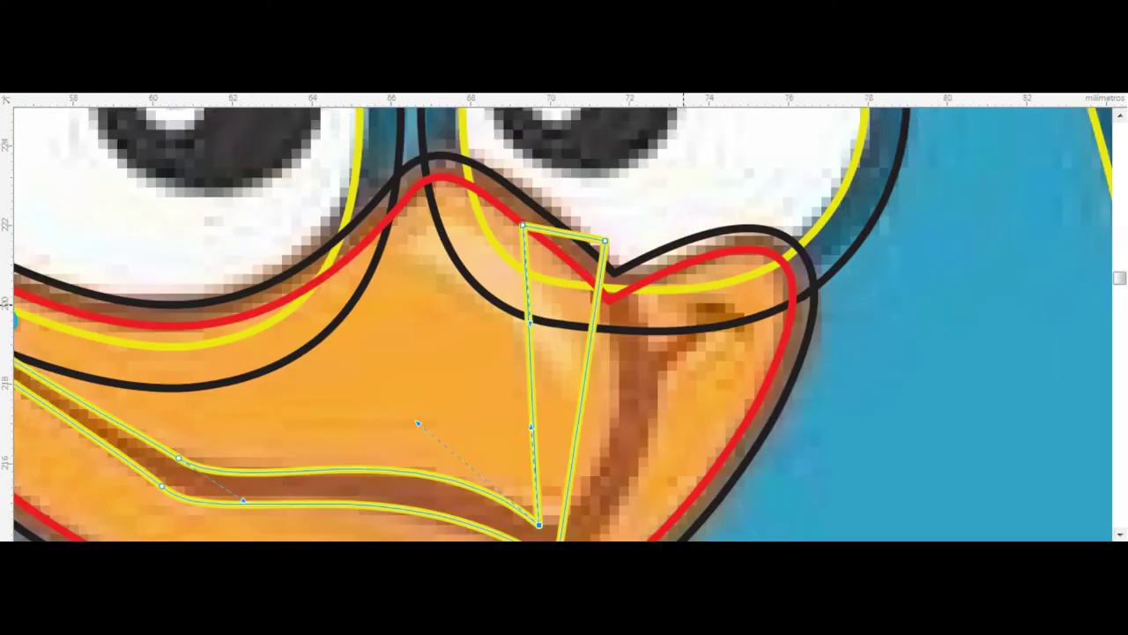
pyautogui.moveTo(581, 410); pyautogui.dragTo(654, 396)
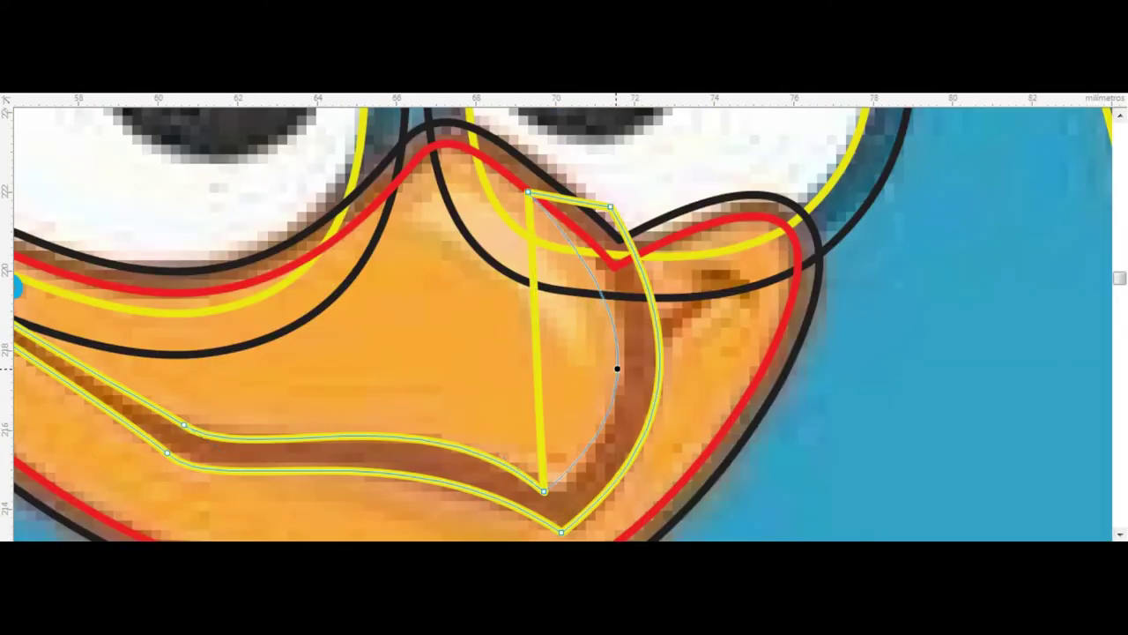
pyautogui.moveTo(535, 370); pyautogui.dragTo(620, 362)
pyautogui.moveTo(539, 193); pyautogui.dragTo(531, 193)
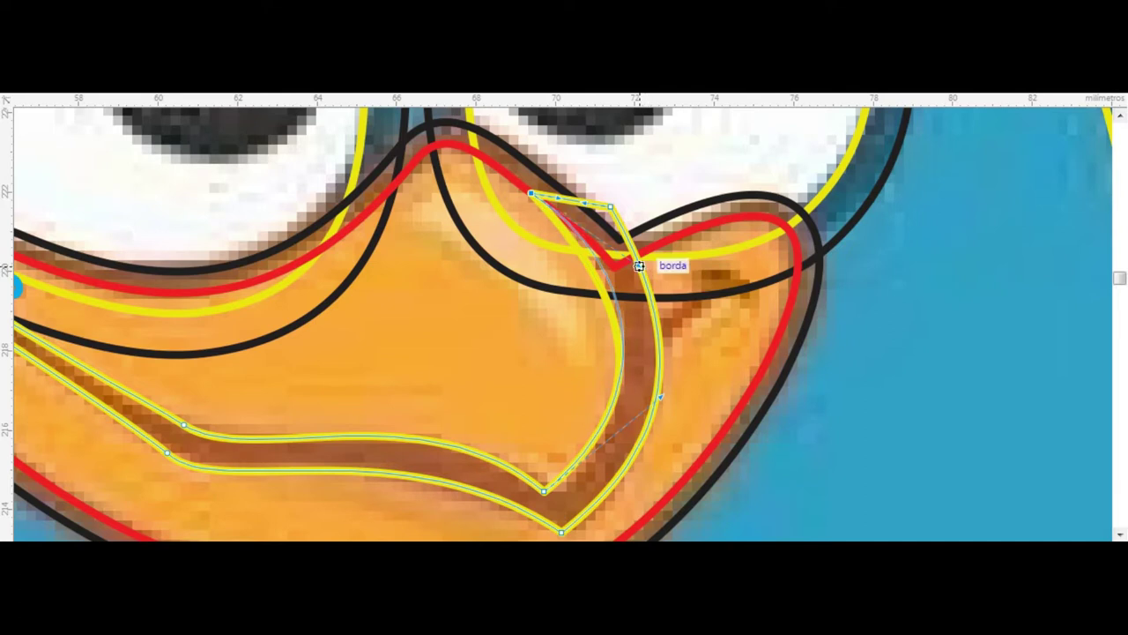
pyautogui.scroll(-3, 564, 318)
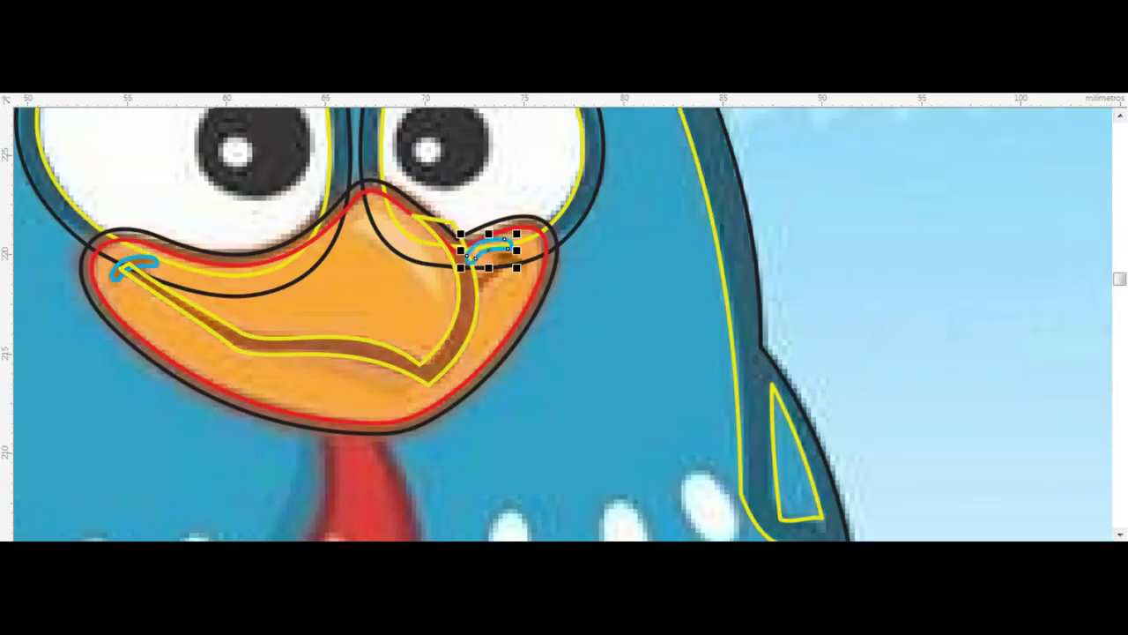
# - Move, shrink and slightly rotate the nostril copy onto the right nostril
pyautogui.scroll(4, 491, 247)
pyautogui.moveTo(439, 176); pyautogui.dragTo(491, 206)
pyautogui.moveTo(396, 182); pyautogui.dragTo(446, 202)
pyautogui.click(512, 239)
pyautogui.moveTo(443, 277); pyautogui.dragTo(439, 265)
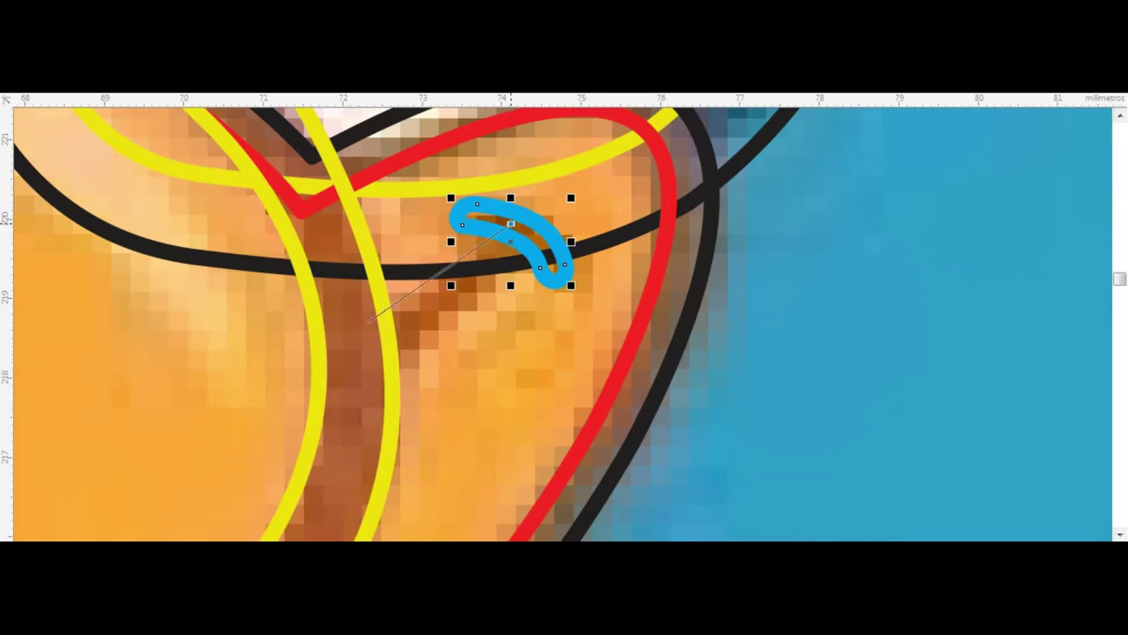
# - Draw a four-sided stroke shape down from the nostril and weld it with the nostril loop
pyautogui.click(363, 324)
pyautogui.click(378, 379)
pyautogui.click(540, 238)
pyautogui.click(510, 222)
pyautogui.keyDown('shift'); pyautogui.click(458, 211); pyautogui.keyUp('shift')
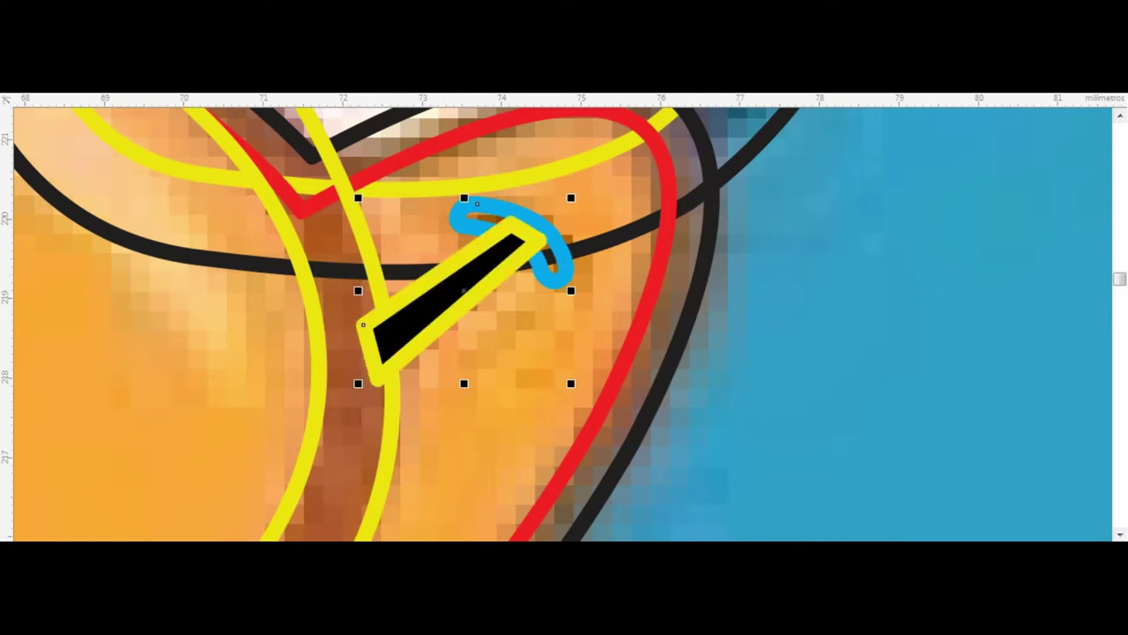
pyautogui.hotkey('ctrl', 'l')
# - Curve the merged nostril shape's edges and fit its bottom node to the crease
pyautogui.moveTo(418, 286); pyautogui.dragTo(460, 326)
pyautogui.moveTo(378, 379); pyautogui.dragTo(374, 364)
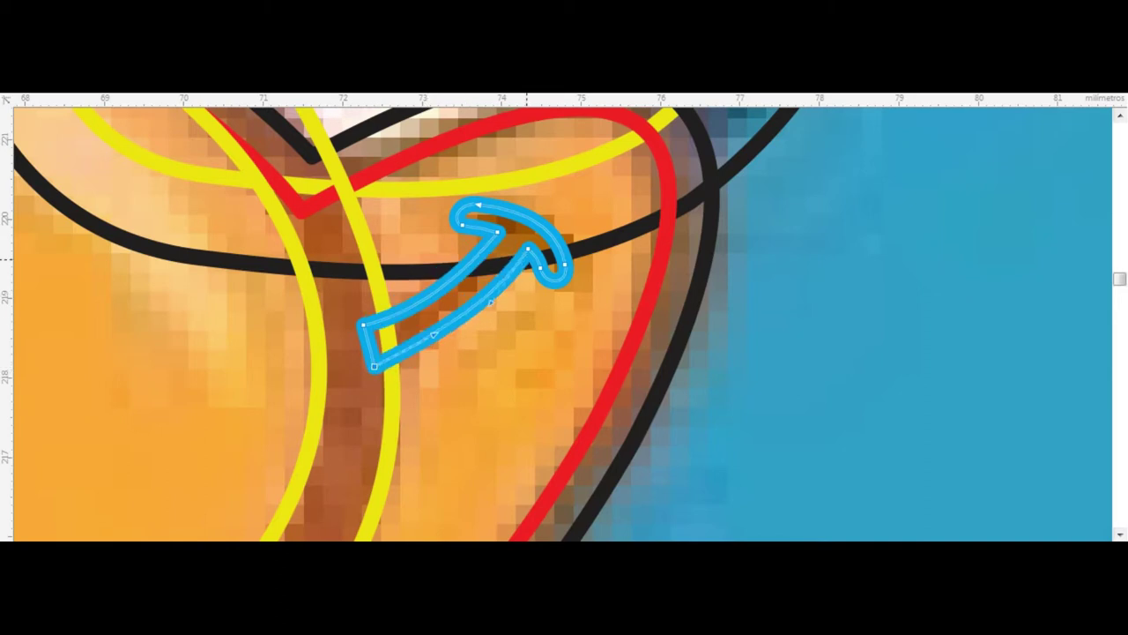
pyautogui.moveTo(527, 248); pyautogui.dragTo(521, 244)
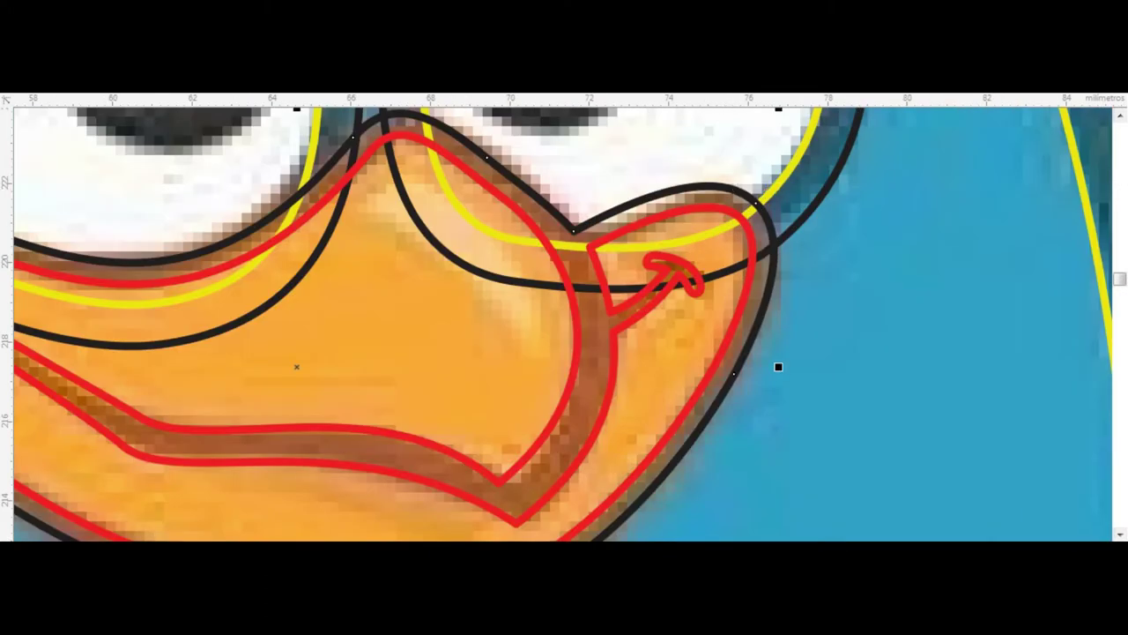
# - Refine the beak outline, removing the lower stretch of the yellow curve
pyautogui.click(734, 374)
pyautogui.scroll(2, 734, 374)
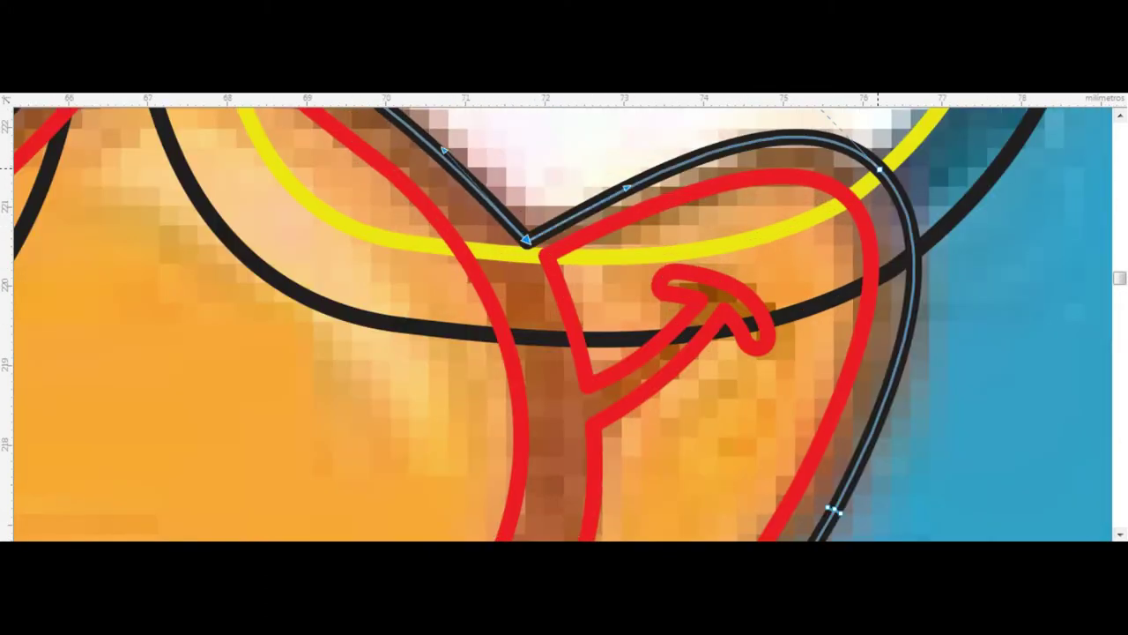
pyautogui.scroll(-3, 767, 222)
pyautogui.scroll(3, 500, 210)
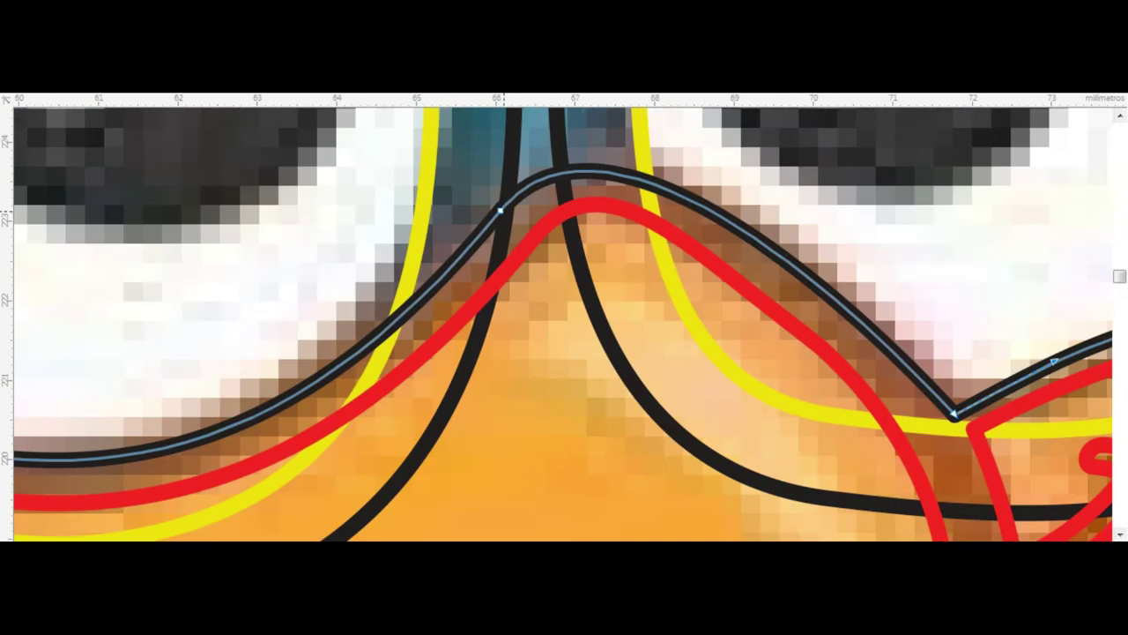
pyautogui.scroll(-3, 500, 210)
pyautogui.scroll(3, 540, 439)
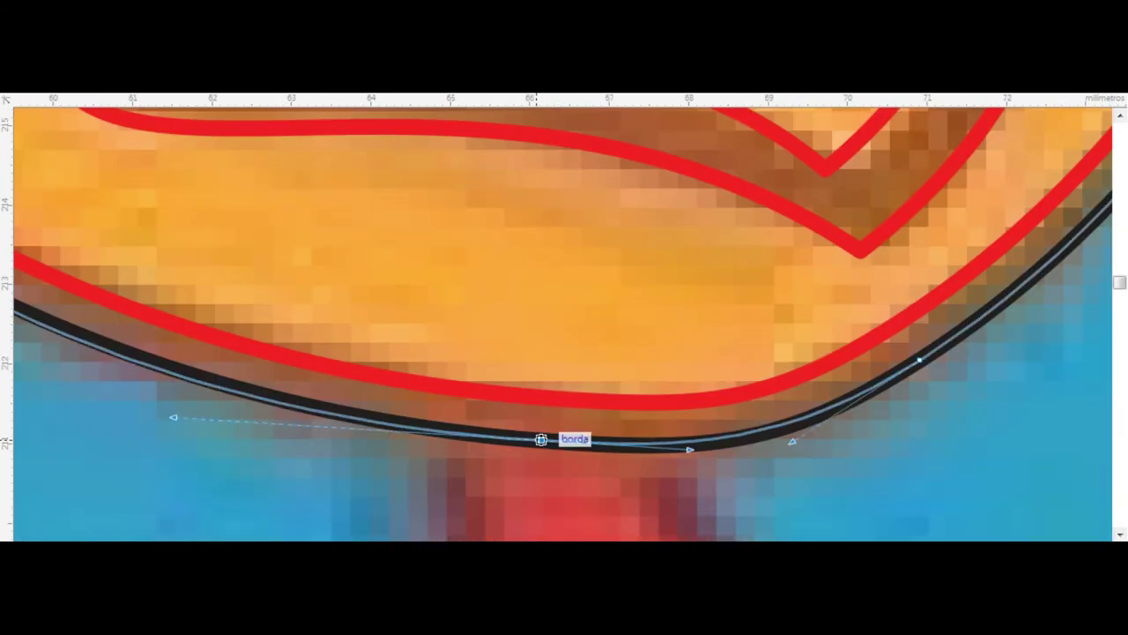
pyautogui.scroll(-3, 540, 438)
pyautogui.press('space')
pyautogui.scroll(3, 334, 254)
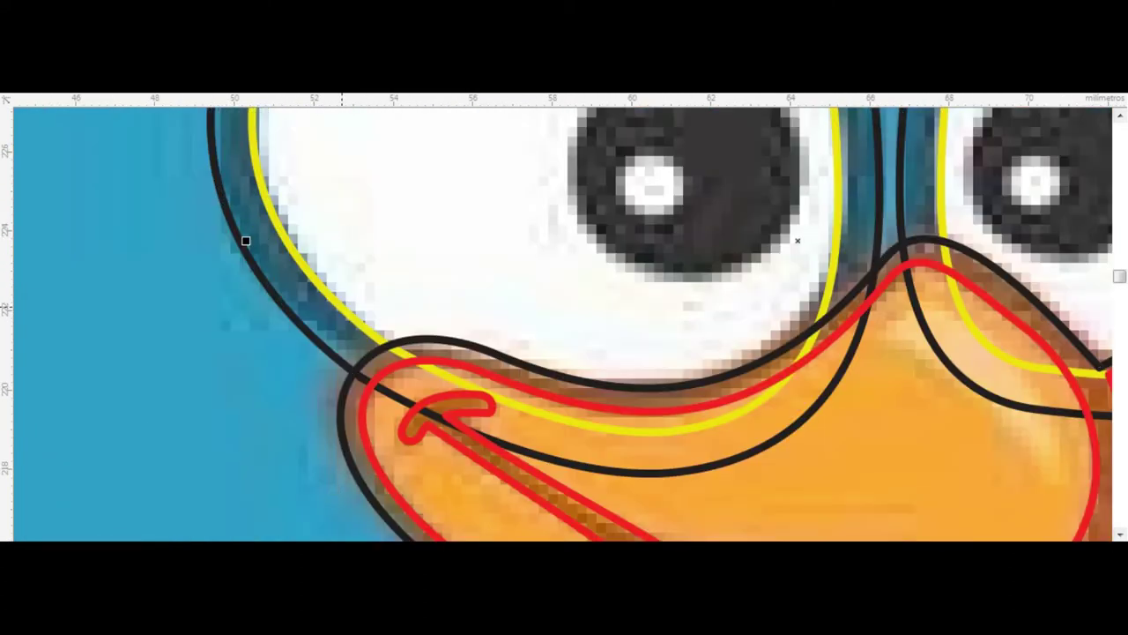
pyautogui.hotkey('ctrl', 'z')
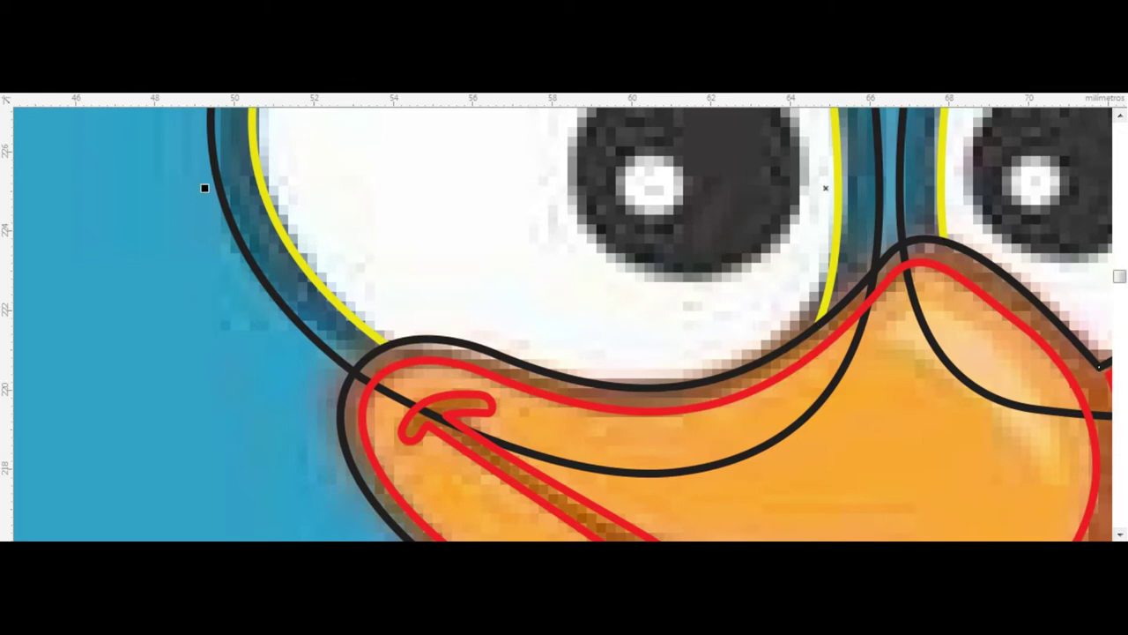
pyautogui.scroll(-3, 204, 187)
pyautogui.scroll(3, 335, 220)
# - Trace the left pupil as a circle combined with its highlight ellipse to cut a hole
pyautogui.moveTo(374, 213); pyautogui.dragTo(590, 417)
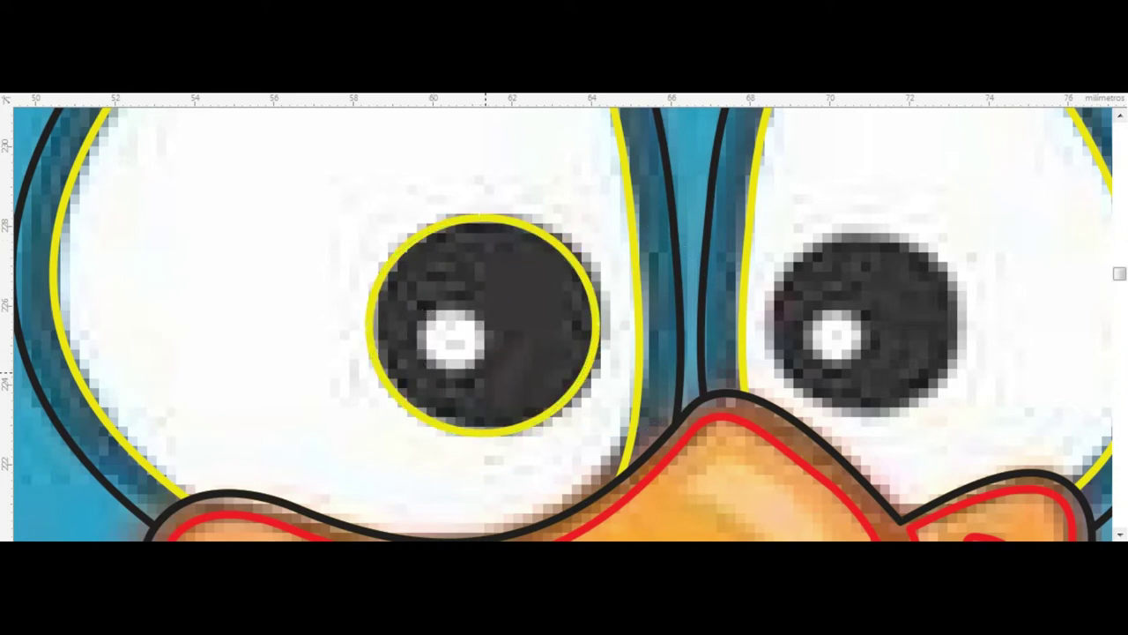
pyautogui.moveTo(486, 375); pyautogui.dragTo(411, 305)
pyautogui.keyDown('shift'); pyautogui.click(371, 324); pyautogui.keyUp('shift')
pyautogui.hotkey('ctrl', 'l')
pyautogui.press('Escape')
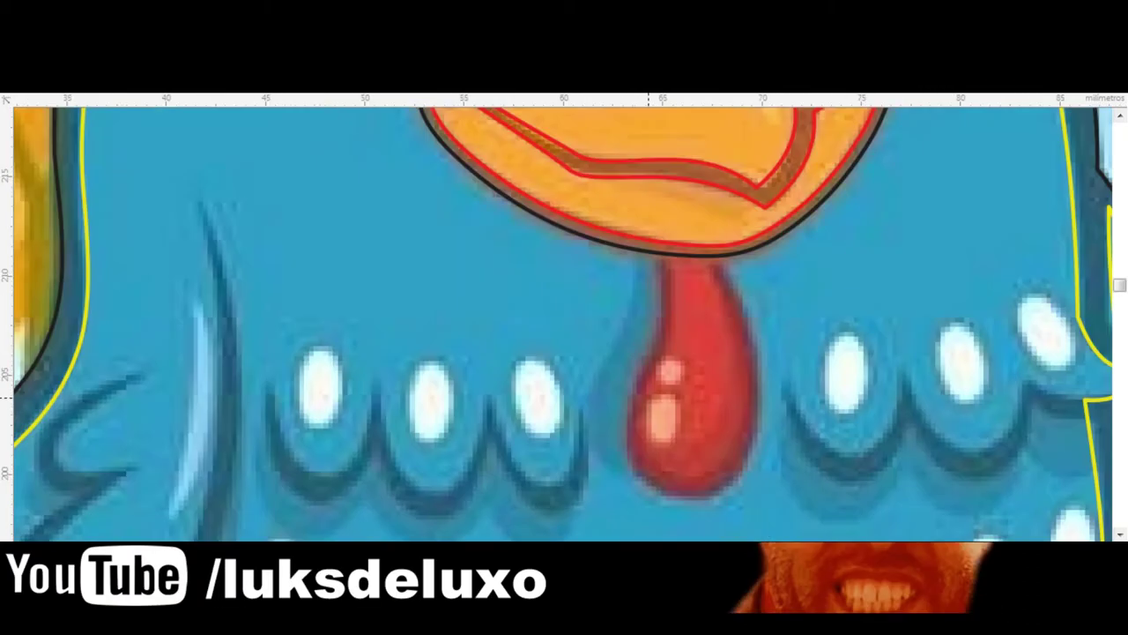
# - Bend the drop's left and right sides into rounded curves that follow the red wattle below the beak
pyautogui.scroll(2, 669, 229)
pyautogui.scroll(2, 670, 229)
pyautogui.scroll(-4, 678, 238)
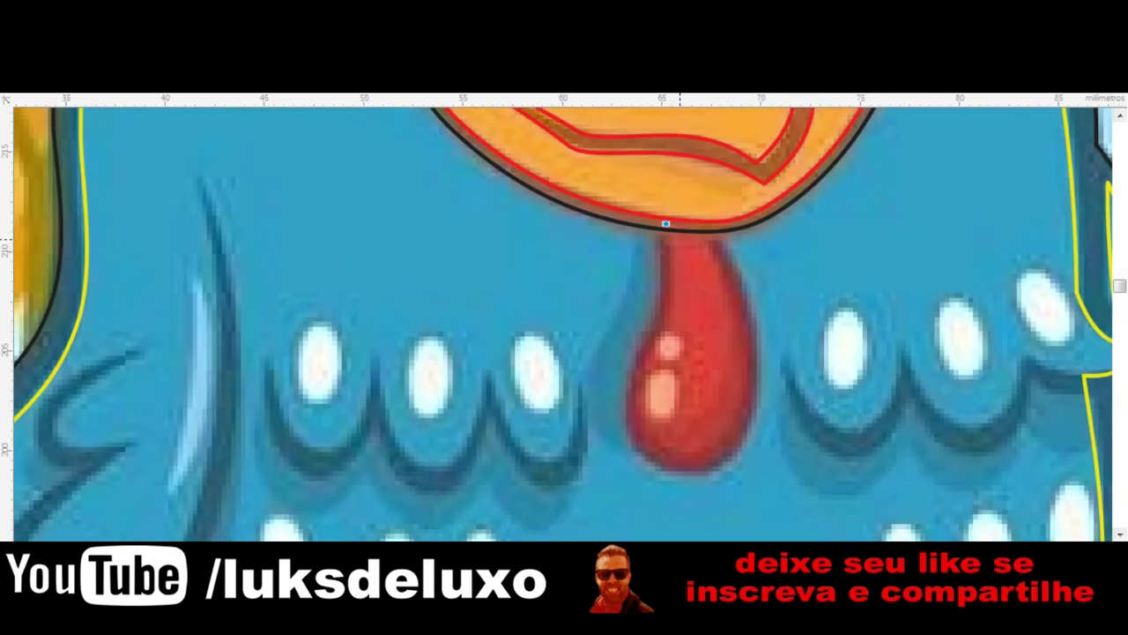
pyautogui.scroll(3, 665, 224)
pyautogui.click(694, 206)
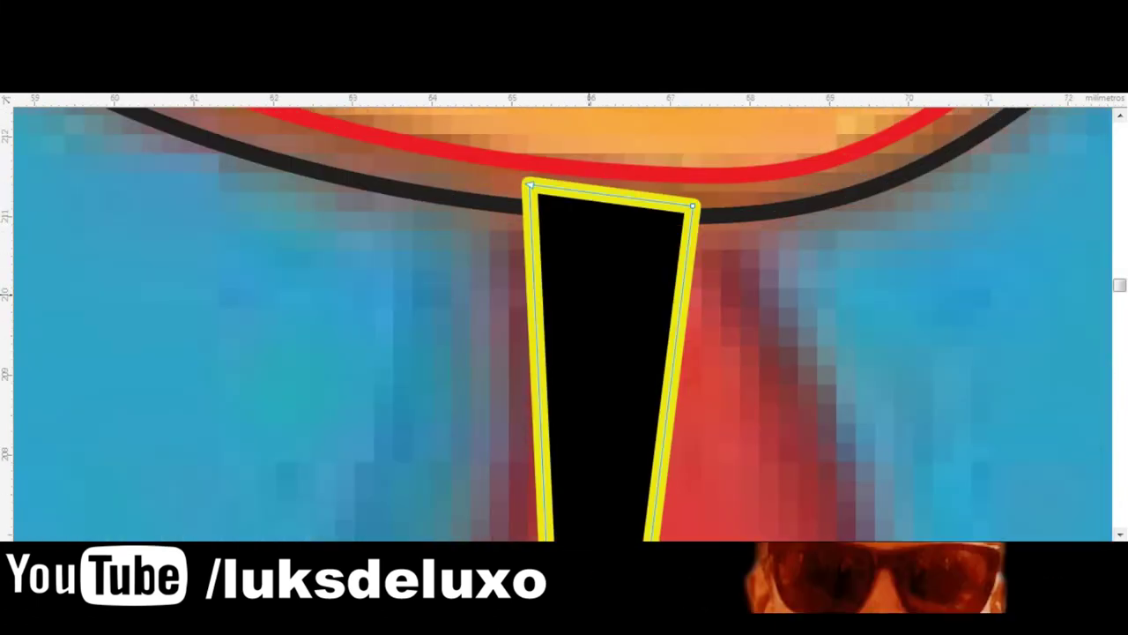
pyautogui.scroll(-4, 694, 206)
pyautogui.moveTo(611, 405)
pyautogui.mouseDown()
pyautogui.moveTo(612, 433)
pyautogui.moveTo(659, 450)
pyautogui.mouseUp()
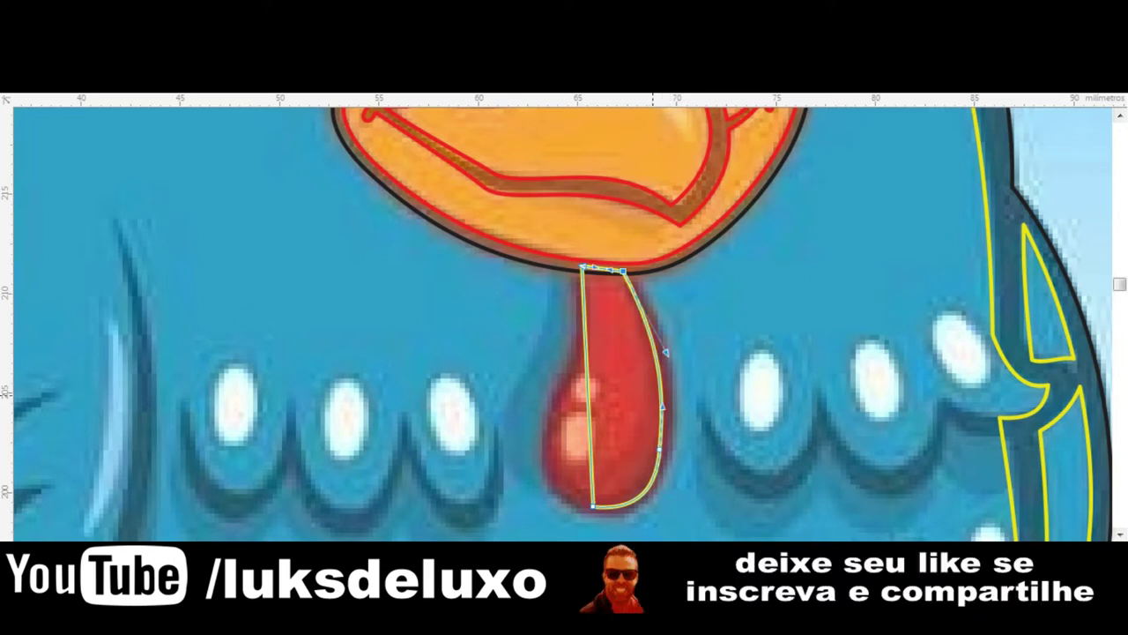
pyautogui.moveTo(653, 395); pyautogui.dragTo(666, 398)
pyautogui.moveTo(591, 426); pyautogui.dragTo(504, 485)
pyautogui.moveTo(553, 432); pyautogui.dragTo(549, 445)
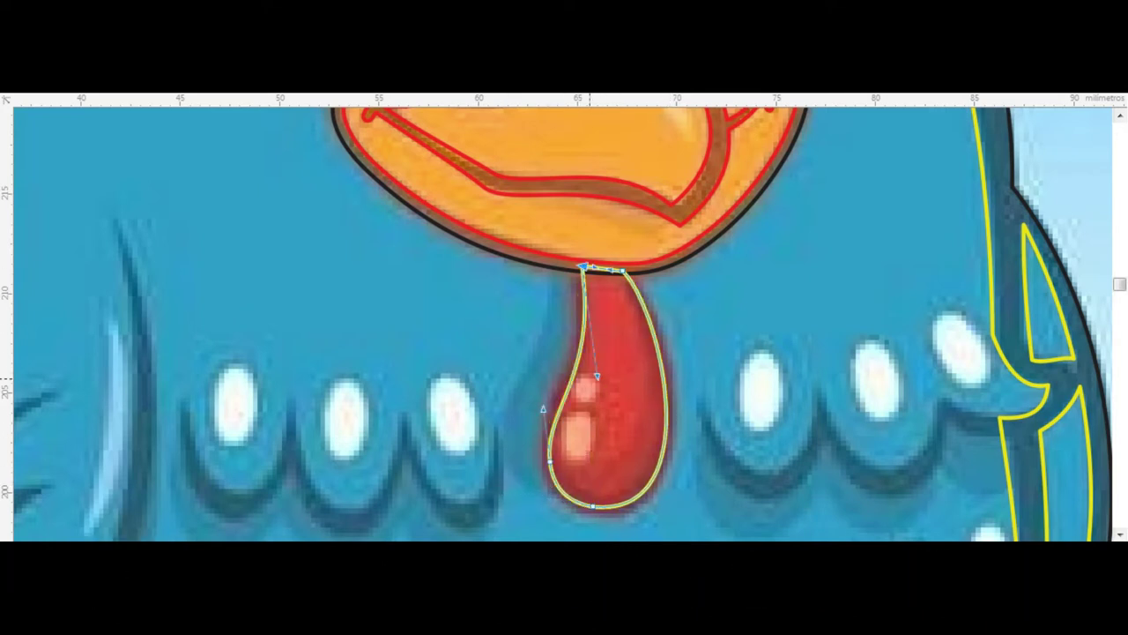
pyautogui.click(569, 384)
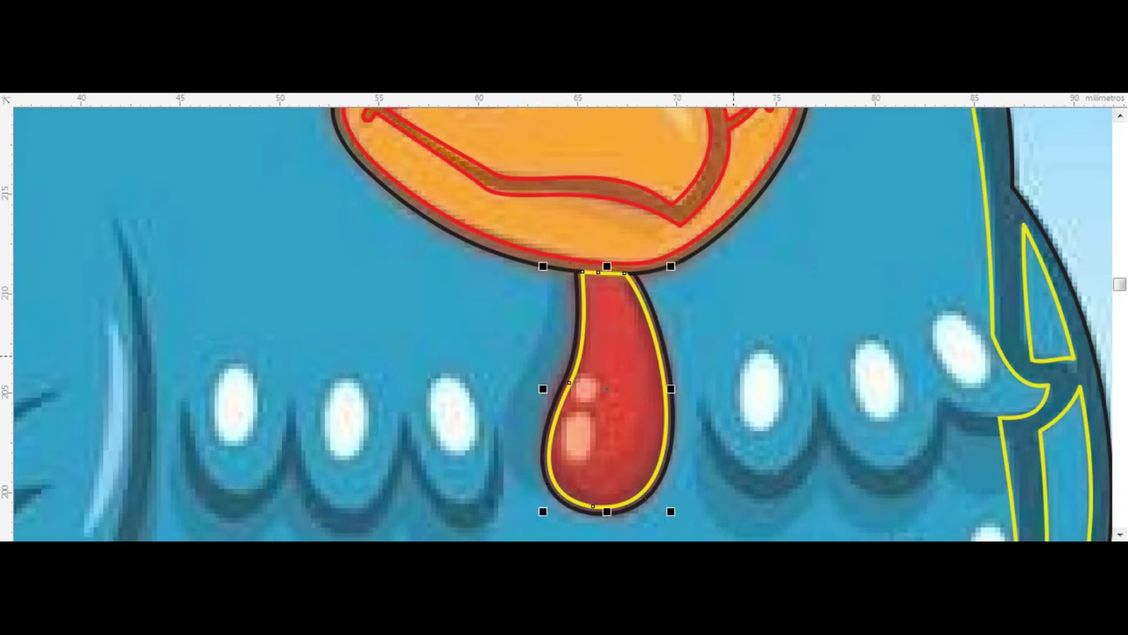
pyautogui.scroll(3, 577, 494)
# - Draw a circle and an ellipse over the wattle's two highlights and convert the lower one to curves
pyautogui.scroll(-1, 578, 493)
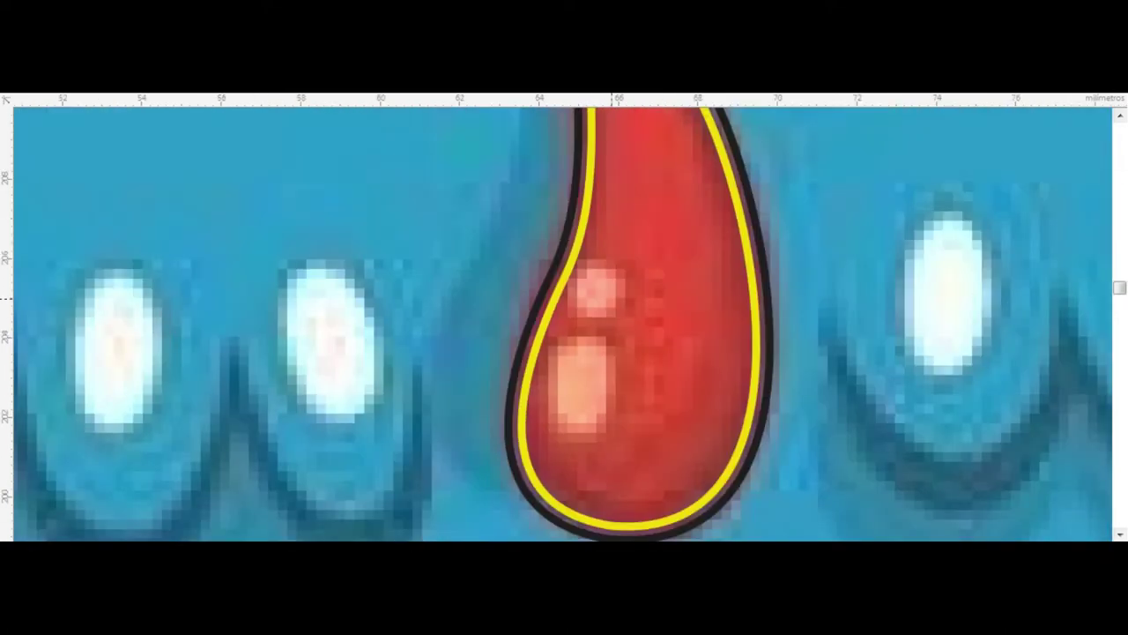
pyautogui.moveTo(570, 262); pyautogui.dragTo(624, 321)
pyautogui.moveTo(550, 332); pyautogui.dragTo(614, 434)
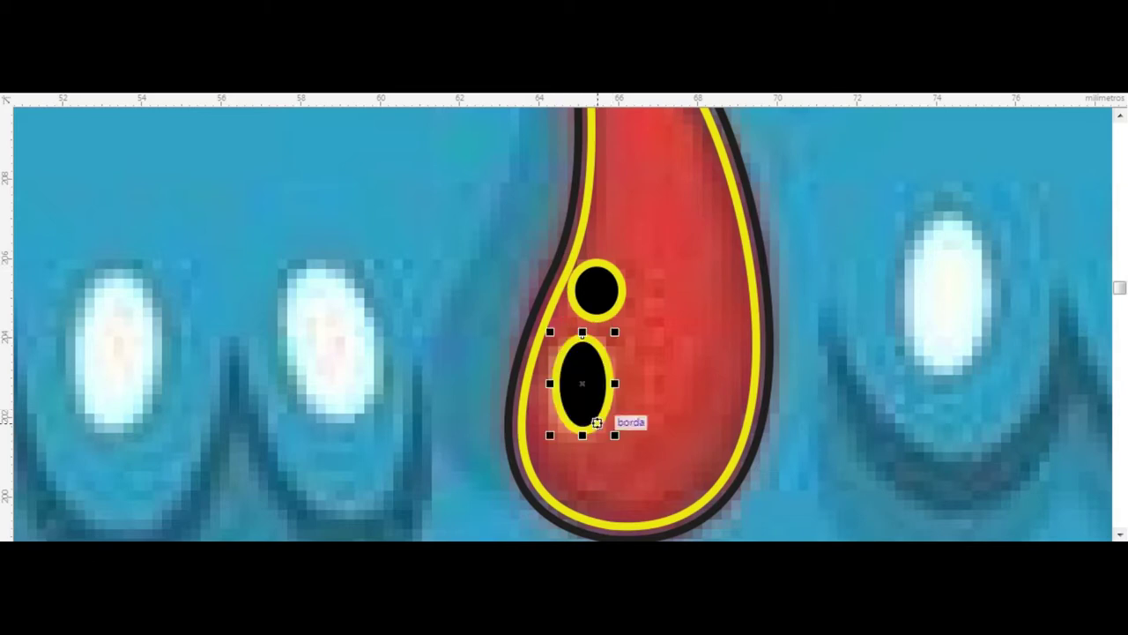
pyautogui.scroll(2, 577, 361)
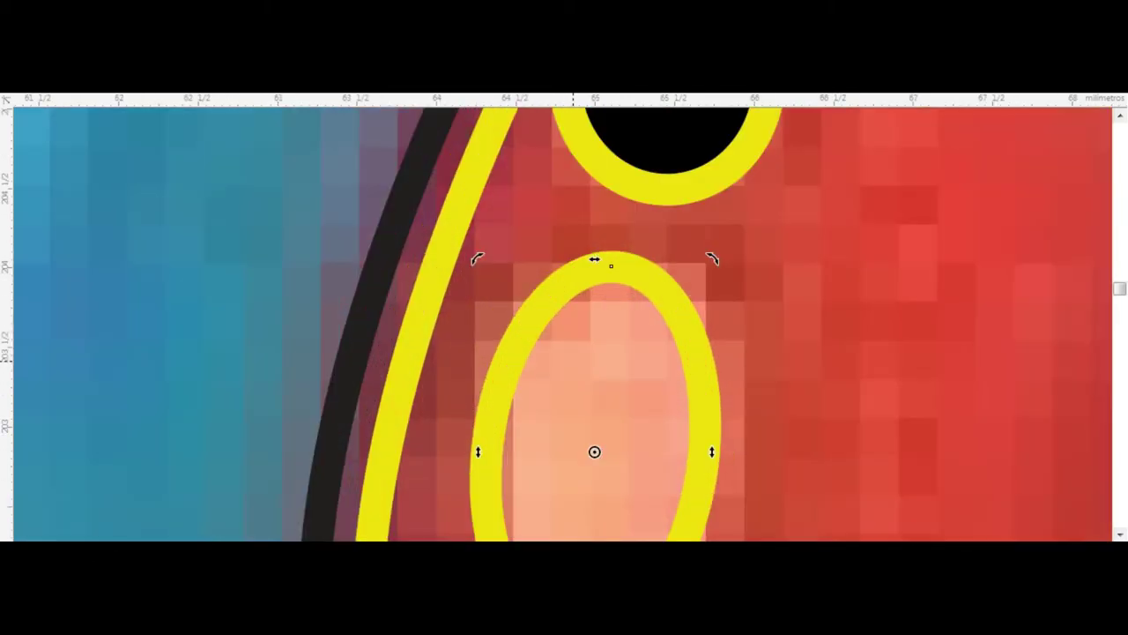
pyautogui.press('F10')
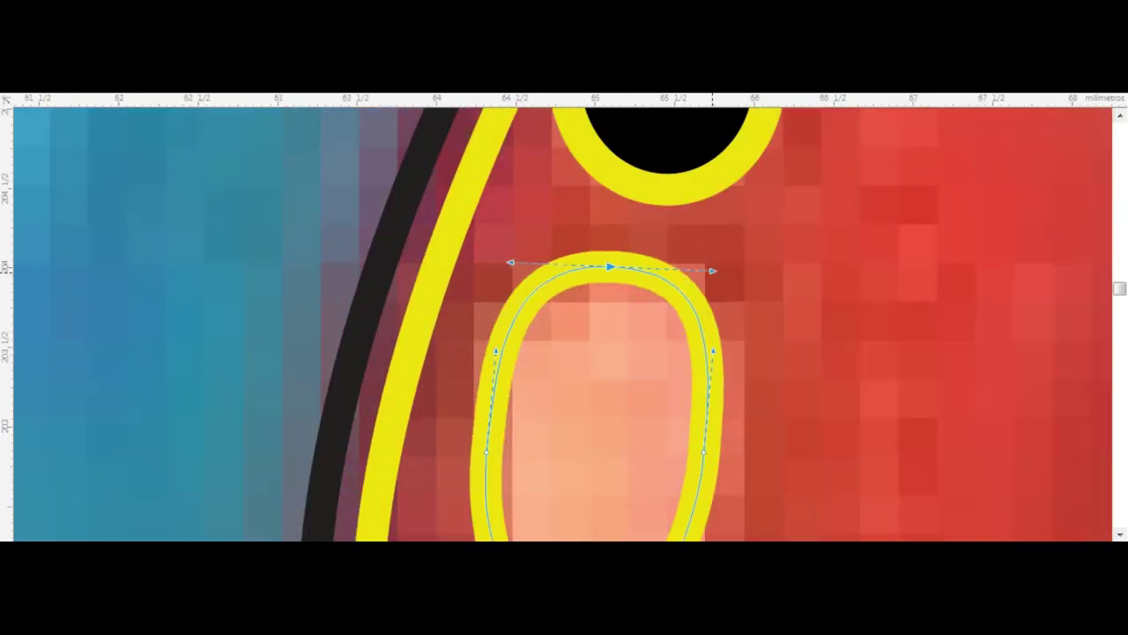
pyautogui.scroll(-5, 564, 317)
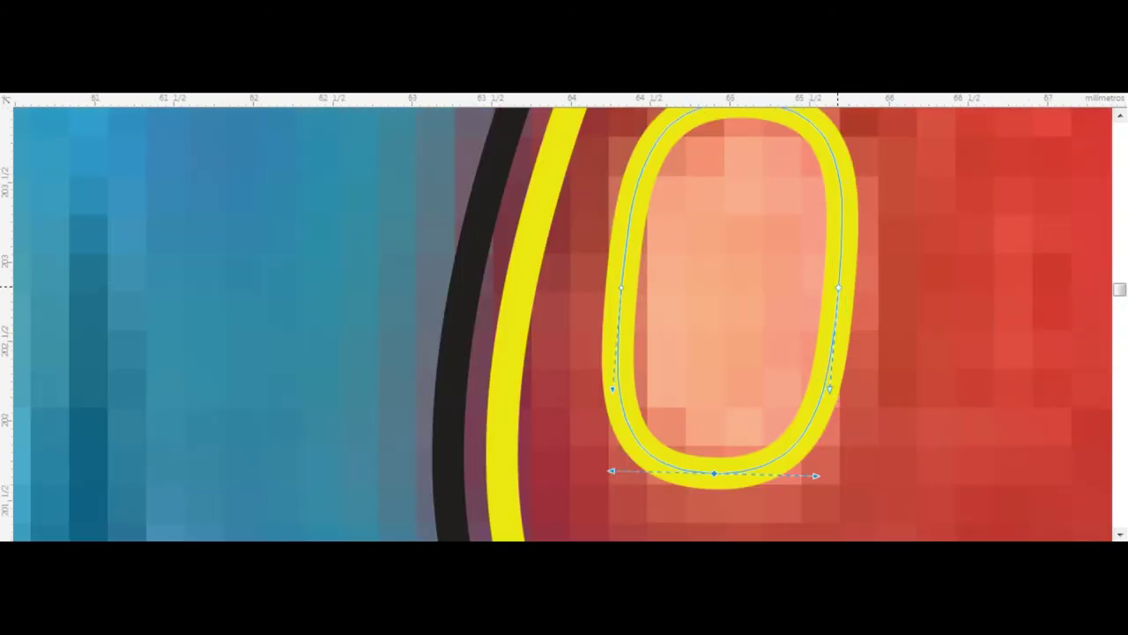
pyautogui.scroll(-2, 624, 277)
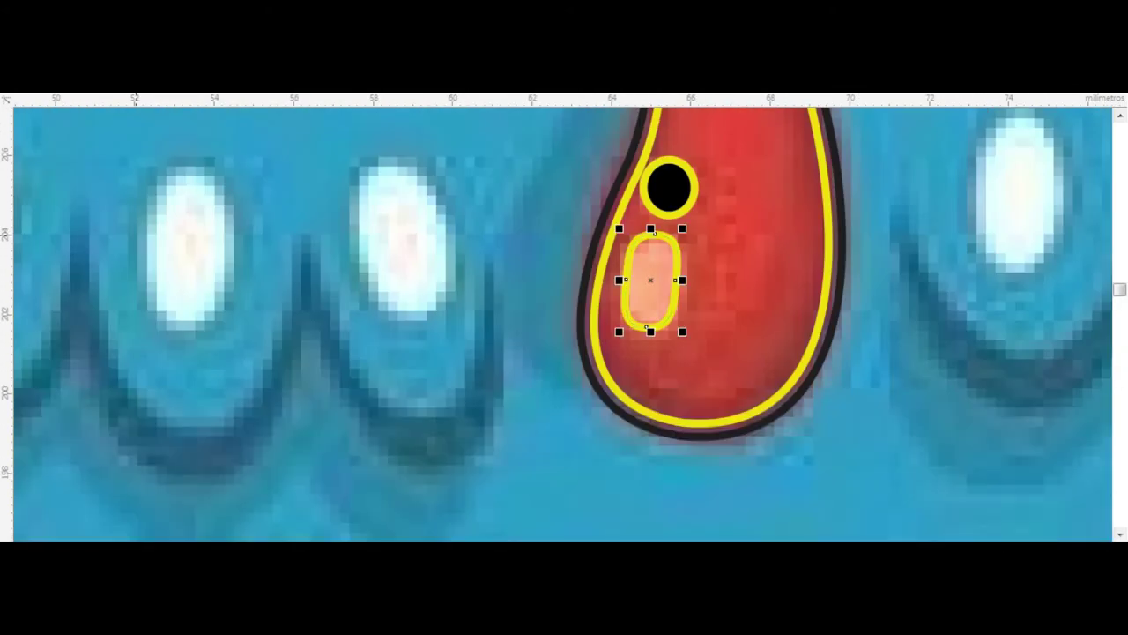
# - Reshape the highlight outlines with envelopes, pulling the upper ring's sides in to fit
pyautogui.click(50, 503)
pyautogui.scroll(3, 720, 261)
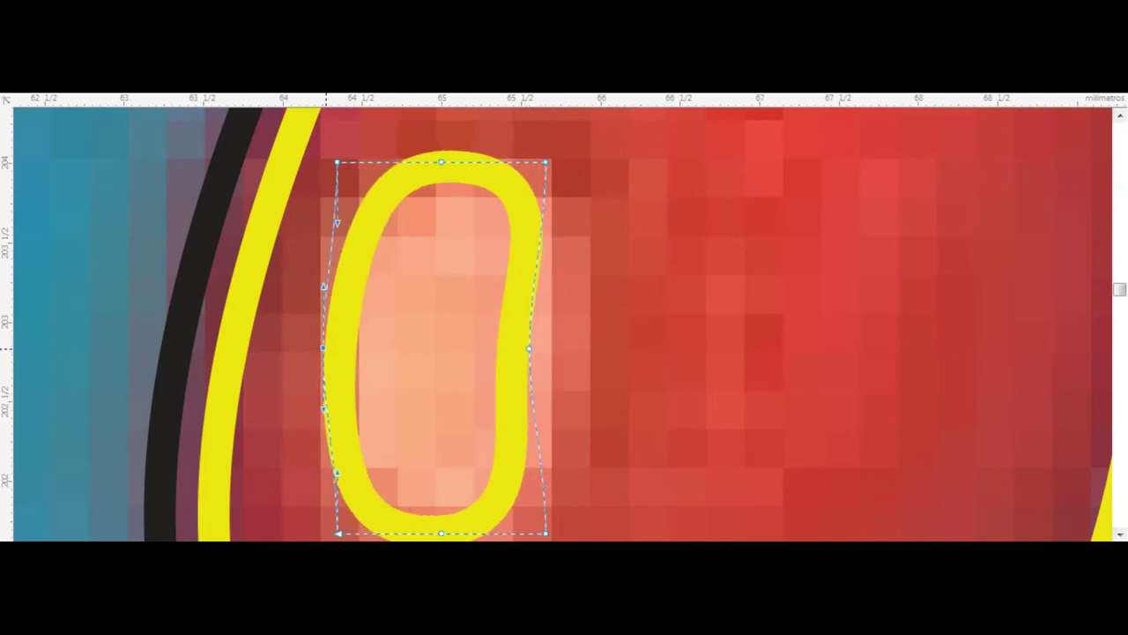
pyautogui.scroll(-2, 321, 348)
pyautogui.click(373, 256)
pyautogui.scroll(3, 339, 255)
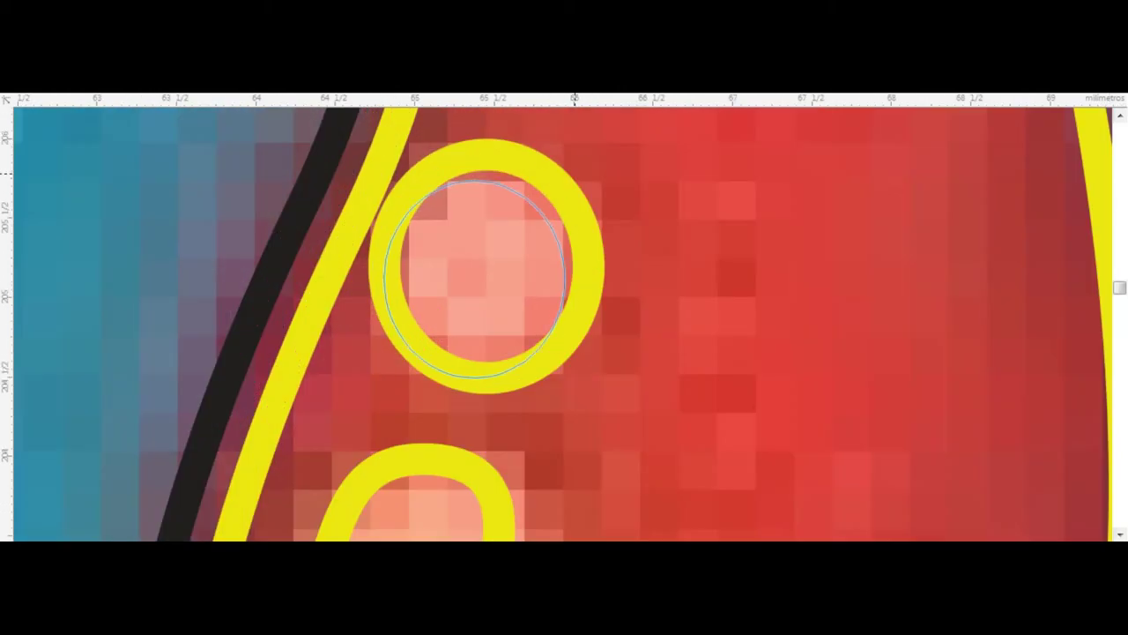
pyautogui.click(497, 182)
pyautogui.moveTo(578, 276); pyautogui.dragTo(564, 279)
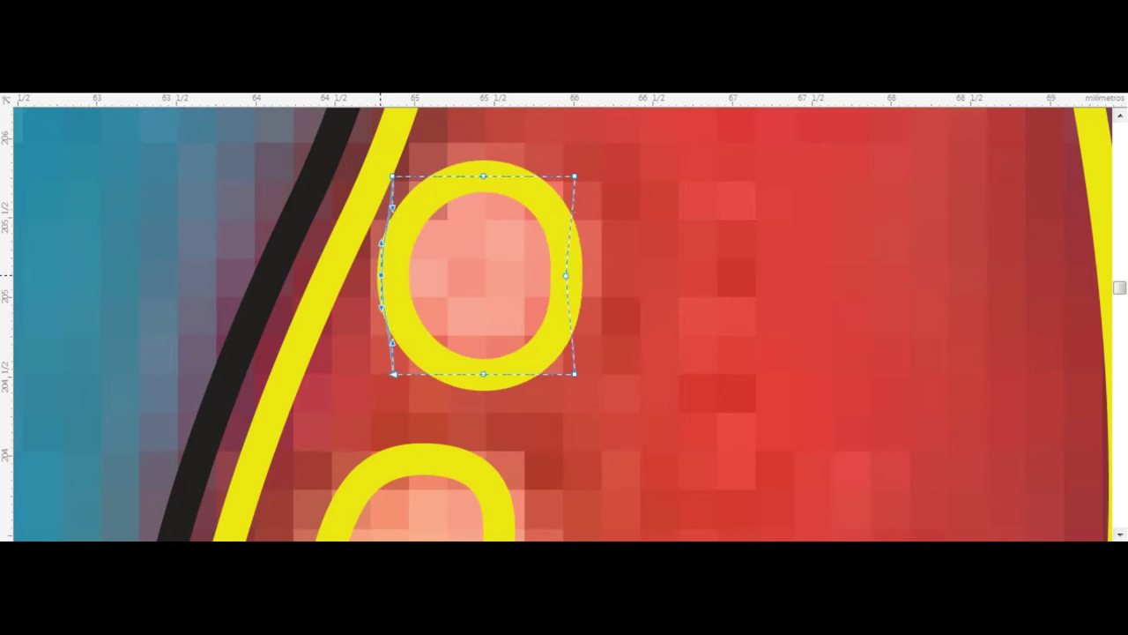
pyautogui.moveTo(381, 275); pyautogui.dragTo(390, 274)
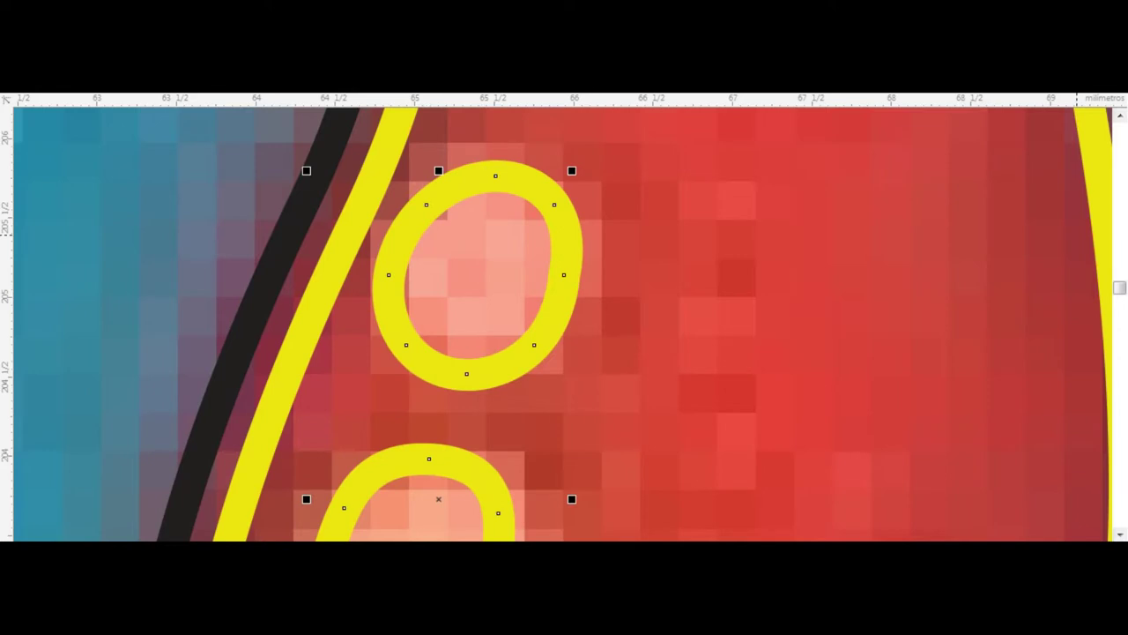
pyautogui.scroll(-5, 554, 304)
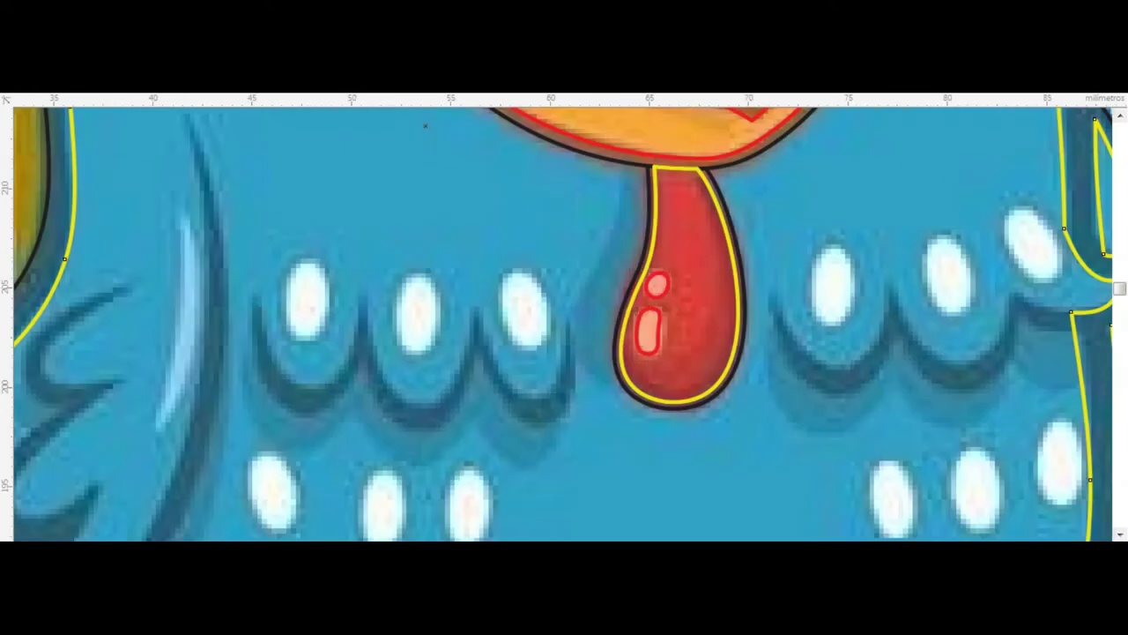
# - Trace a closed six-node polyline along the right belly scallops out to the wing edge
pyautogui.scroll(-5, 379, 269)
pyautogui.scroll(5, 348, 265)
pyautogui.scroll(3, 348, 264)
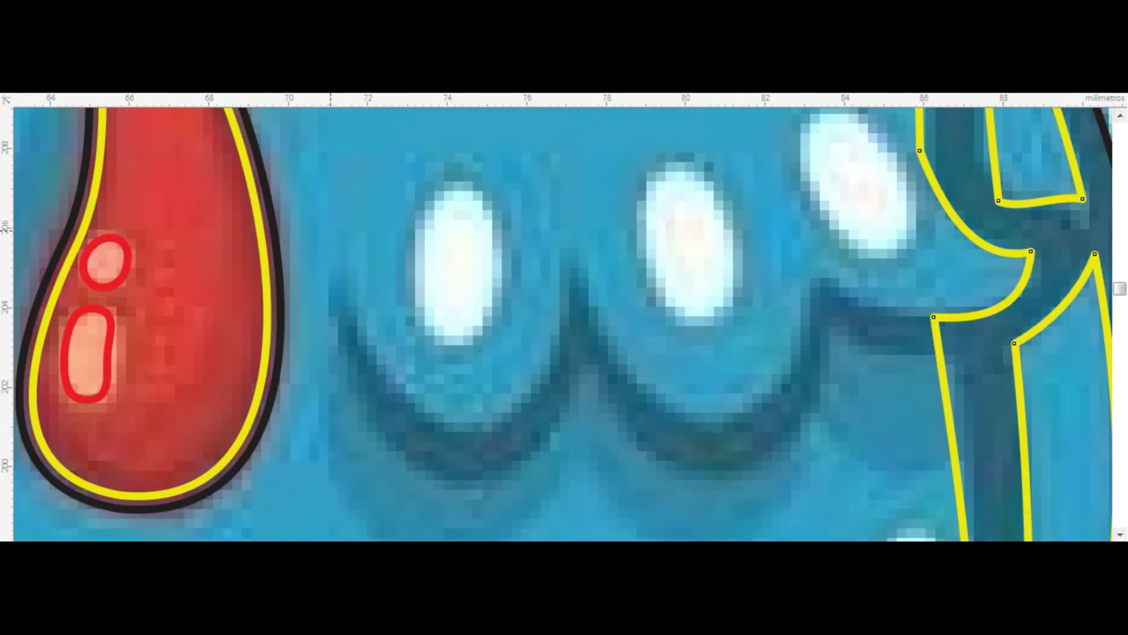
pyautogui.click(340, 265)
pyautogui.click(569, 258)
pyautogui.click(824, 275)
pyautogui.click(1031, 251)
pyautogui.click(987, 360)
pyautogui.click(828, 321)
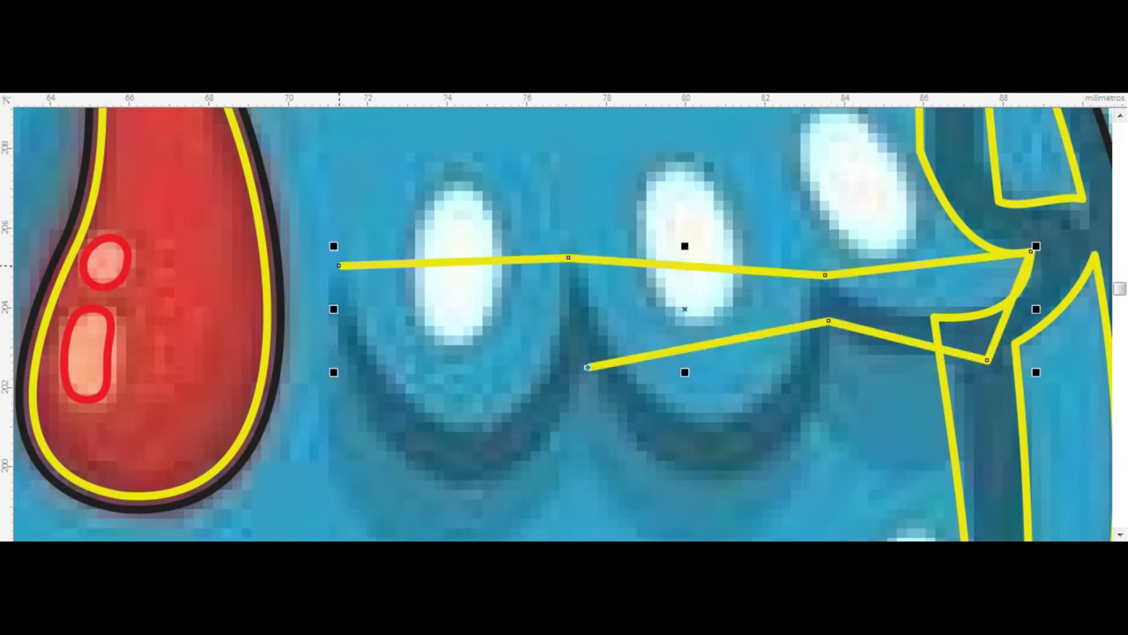
pyautogui.click(339, 265)
pyautogui.hscroll(2, 564, 317)
# - Bend the outline's left segments down into scallop curves
pyautogui.moveTo(375, 316); pyautogui.dragTo(355, 481)
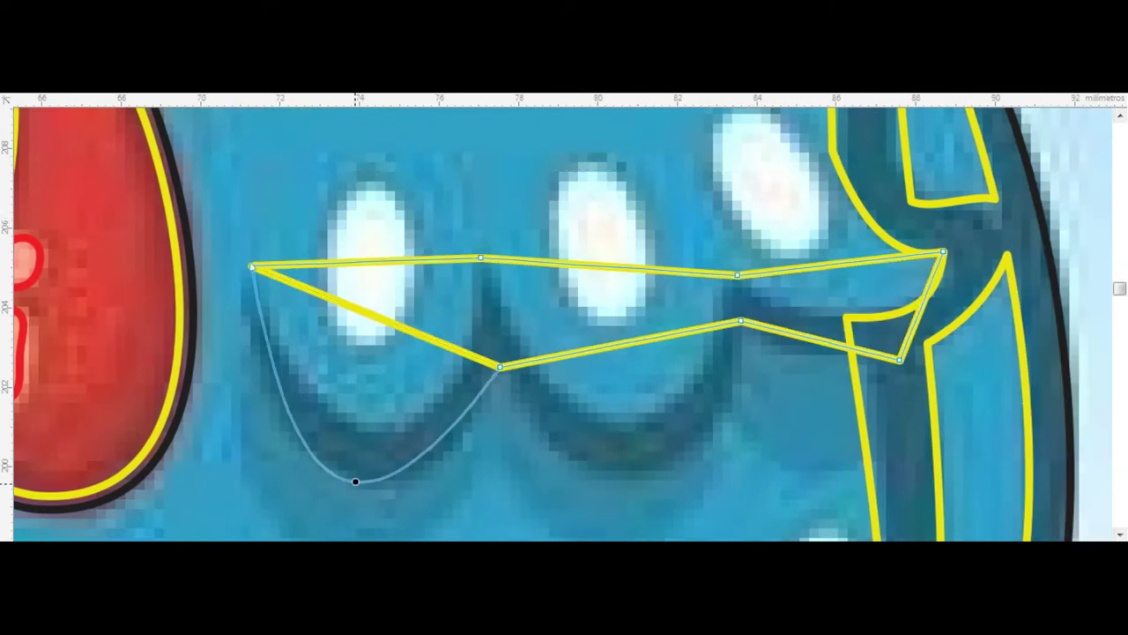
pyautogui.scroll(-2, 419, 411)
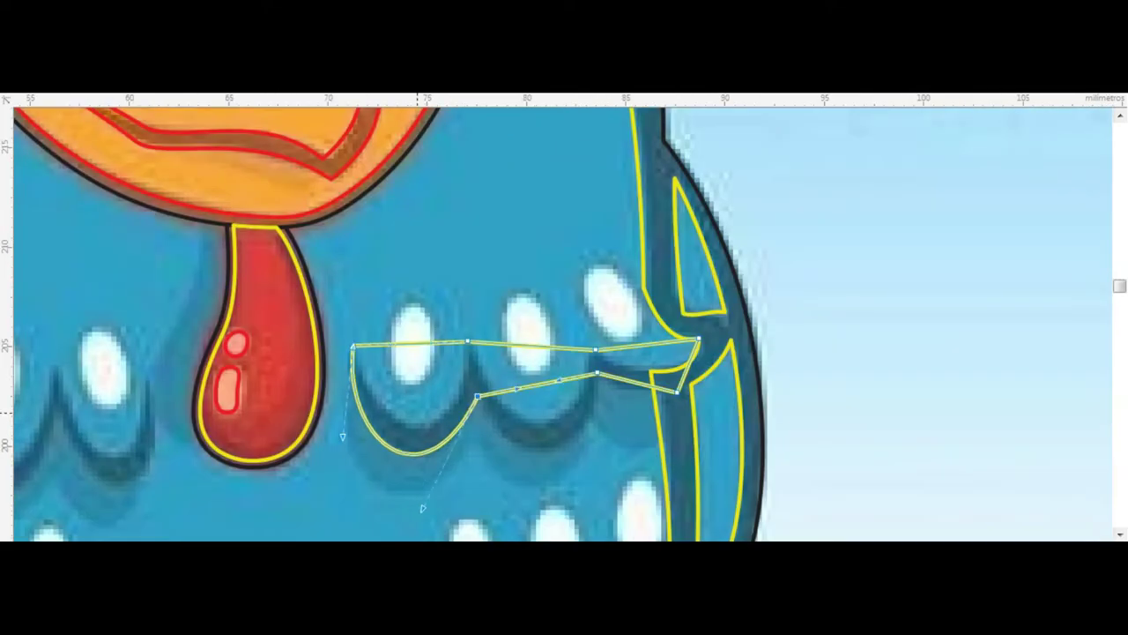
pyautogui.moveTo(410, 343); pyautogui.dragTo(371, 448)
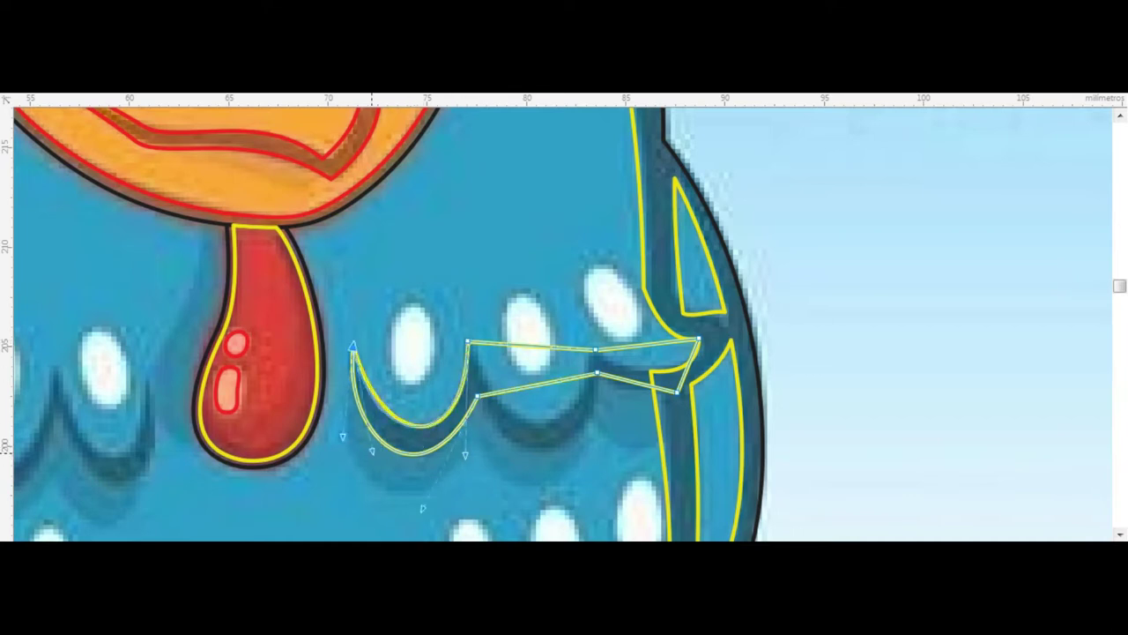
pyautogui.moveTo(547, 382); pyautogui.dragTo(554, 446)
pyautogui.click(596, 374)
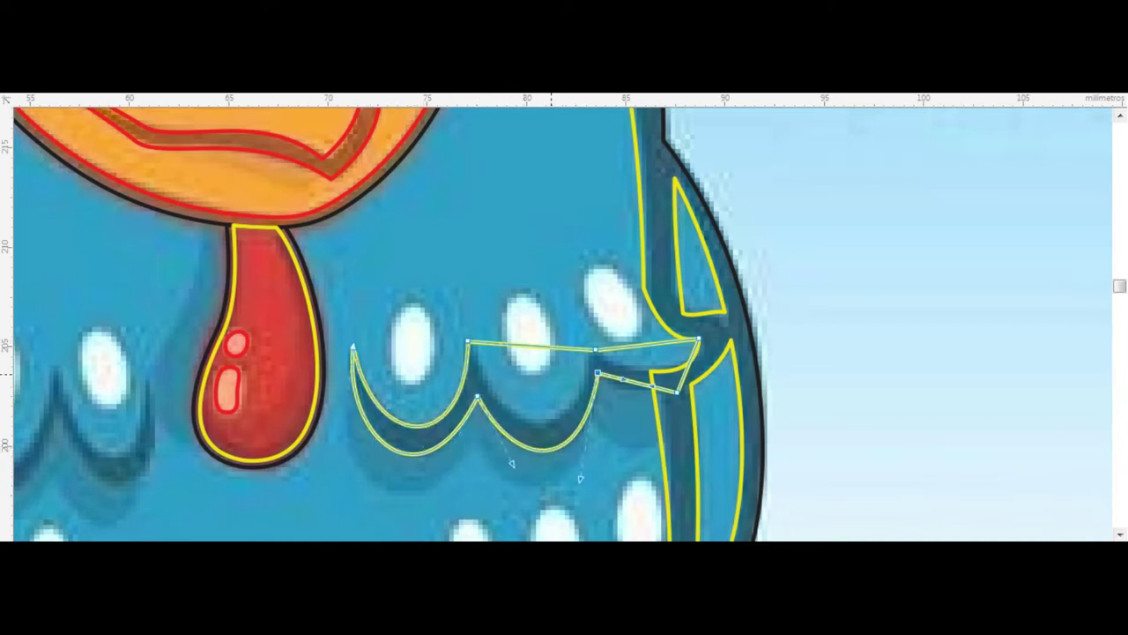
pyautogui.moveTo(536, 385); pyautogui.dragTo(533, 423)
pyautogui.scroll(3, 533, 423)
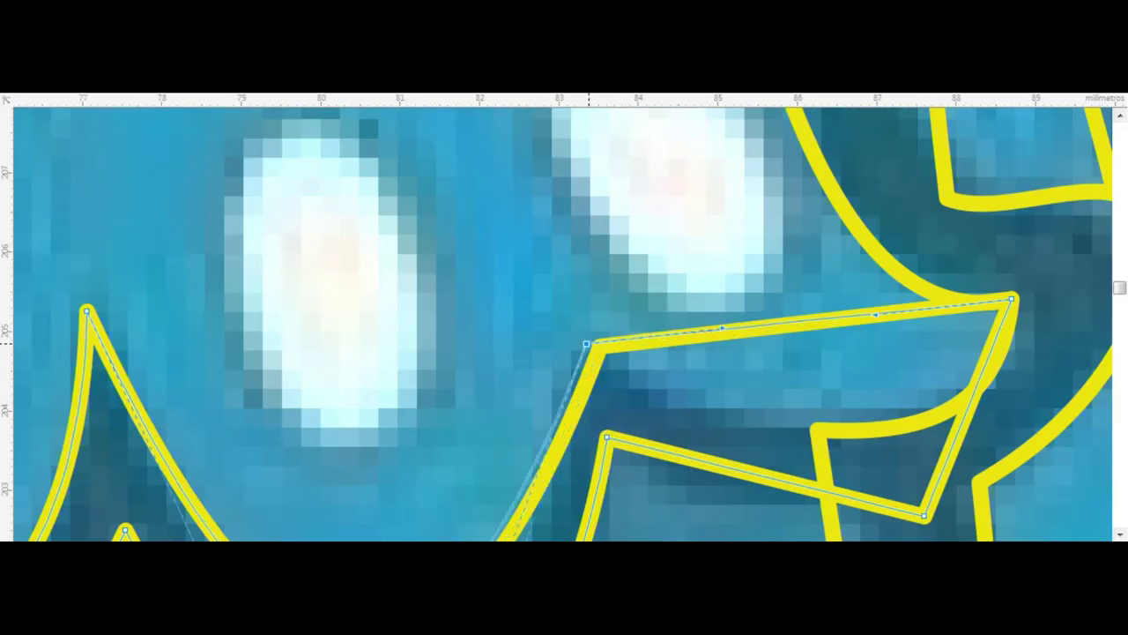
pyautogui.scroll(-3, 533, 423)
pyautogui.scroll(4, 617, 370)
# - Curve the segments near the wing into a U and an outward bow, then deselect
pyautogui.moveTo(732, 258); pyautogui.dragTo(745, 370)
pyautogui.moveTo(853, 351); pyautogui.dragTo(904, 350)
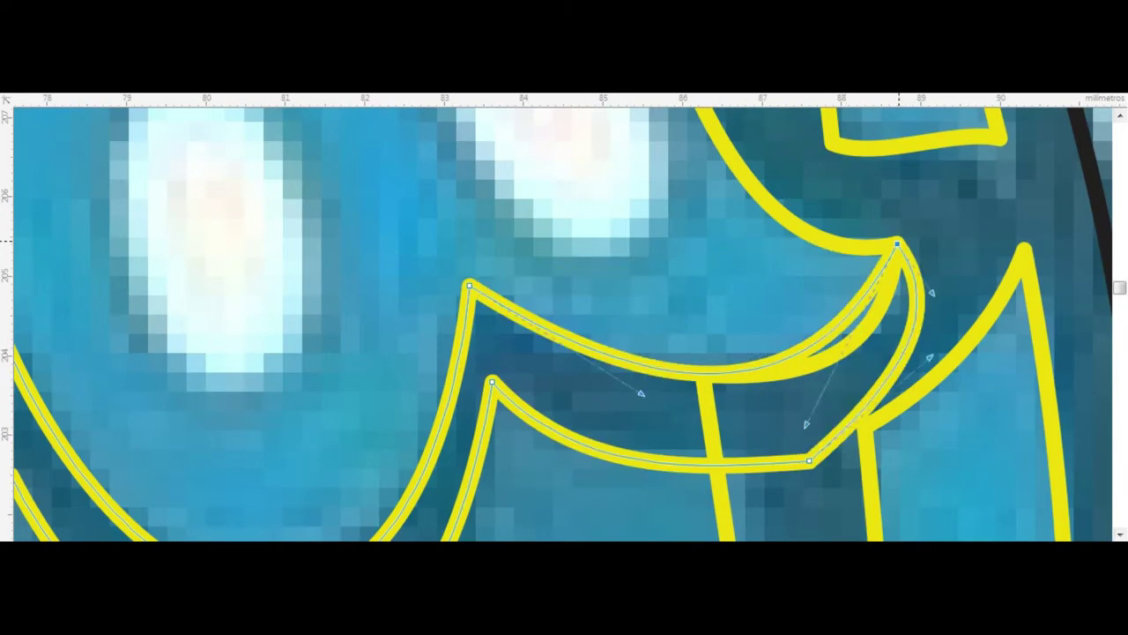
pyautogui.scroll(-4, 502, 299)
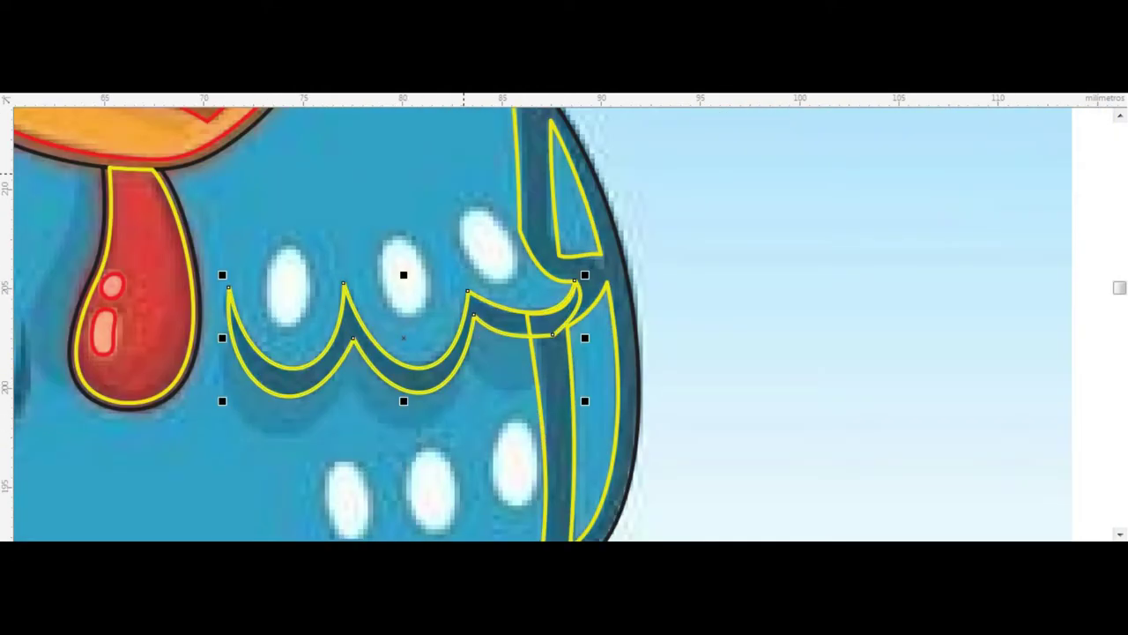
pyautogui.press('Escape')
pyautogui.scroll(-4, 564, 317)
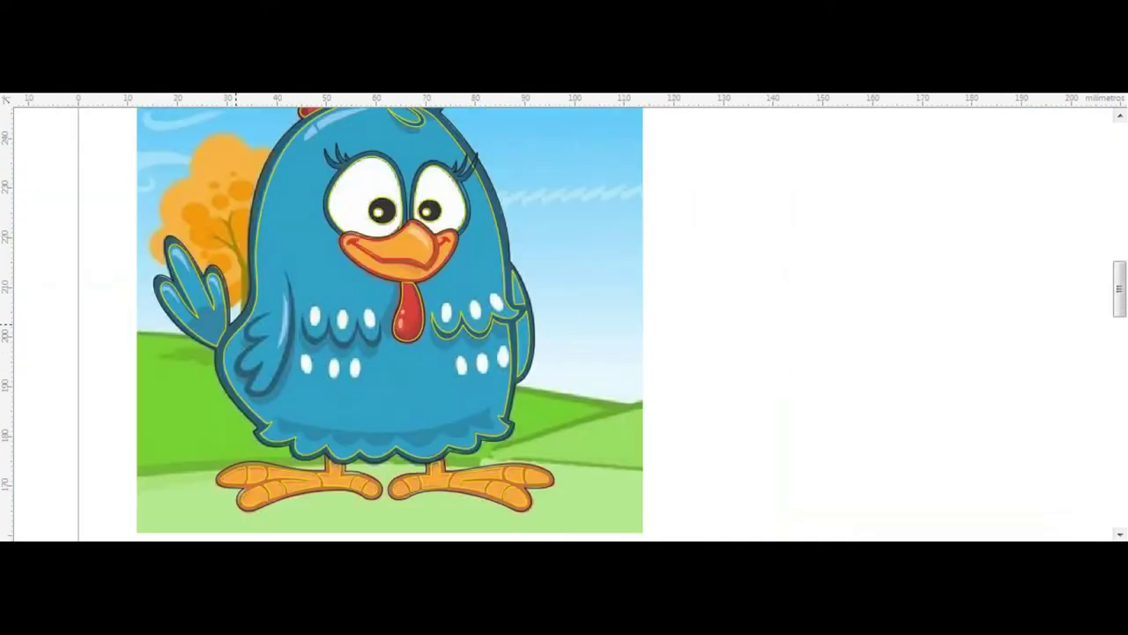
pyautogui.scroll(3, 379, 335)
# - Curve the inner wing path's right and lower segments along the dark feather marks
pyautogui.scroll(3, 315, 324)
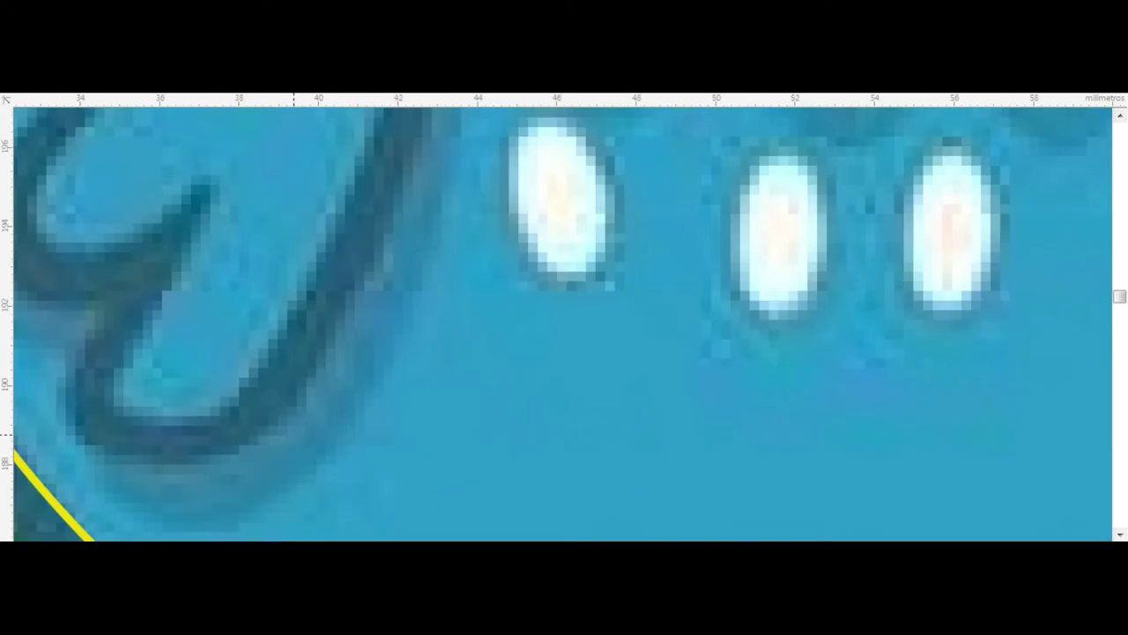
pyautogui.scroll(-3, 285, 416)
pyautogui.scroll(2, 81, 381)
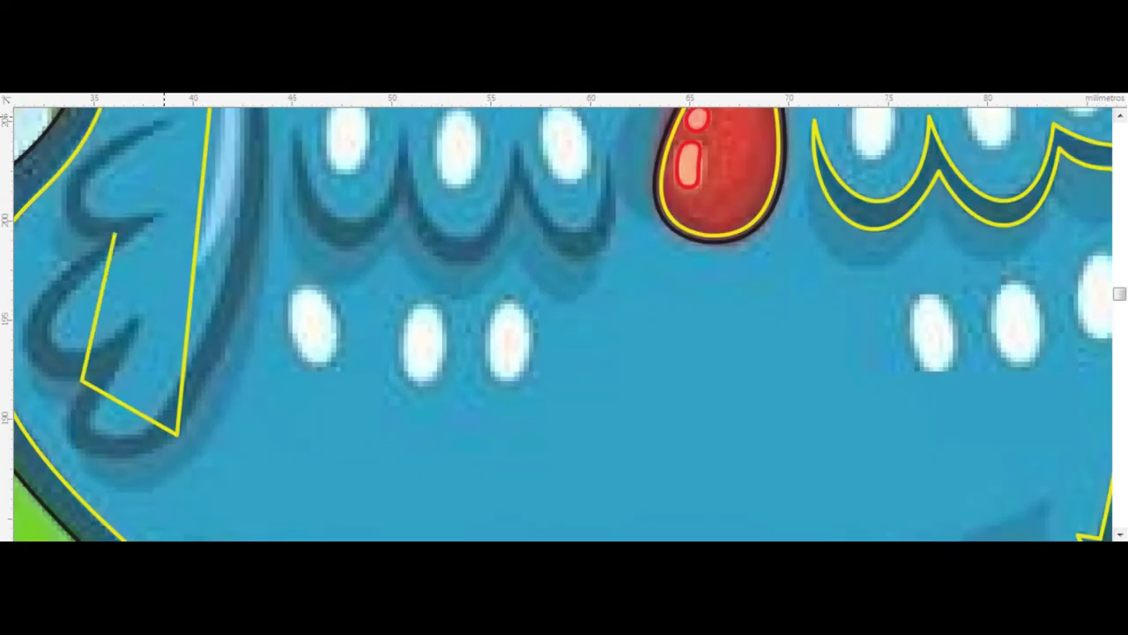
pyautogui.scroll(-3, 132, 313)
pyautogui.scroll(3, 290, 265)
pyautogui.scroll(-3, 180, 271)
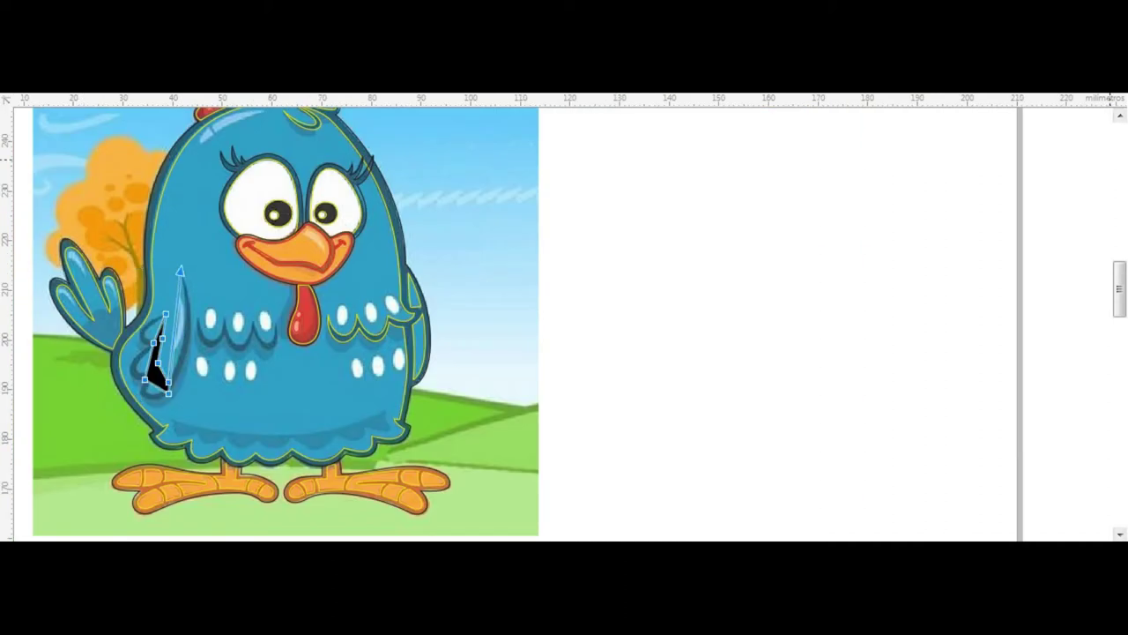
pyautogui.scroll(3, 138, 376)
pyautogui.moveTo(278, 302); pyautogui.dragTo(335, 295)
pyautogui.moveTo(162, 463); pyautogui.dragTo(162, 463)
pyautogui.scroll(3, 171, 461)
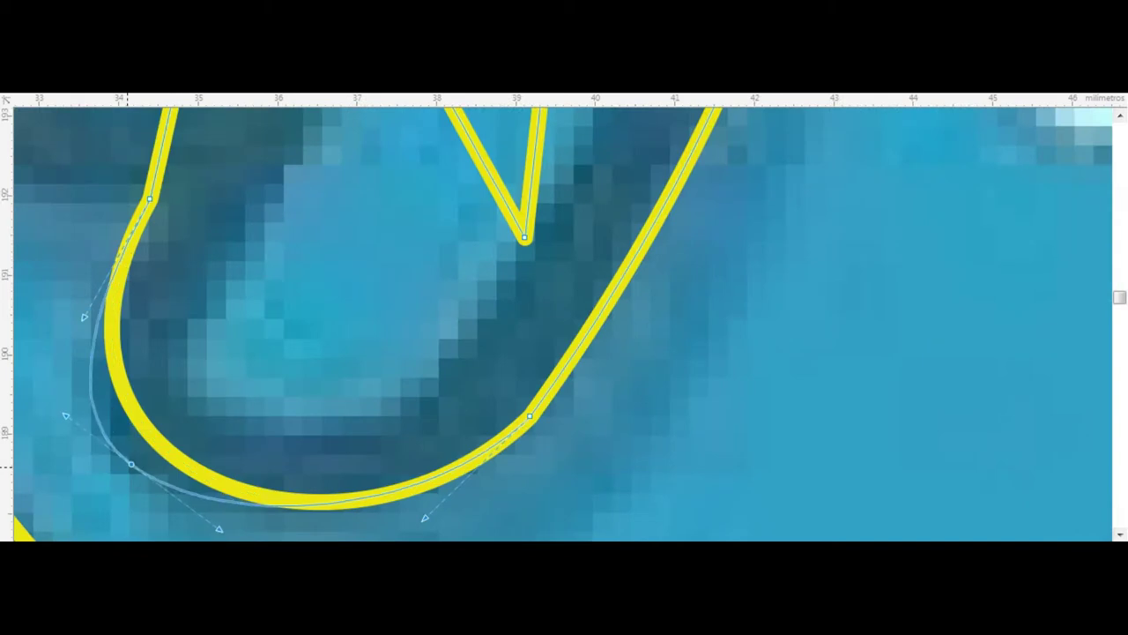
pyautogui.scroll(-2, 117, 449)
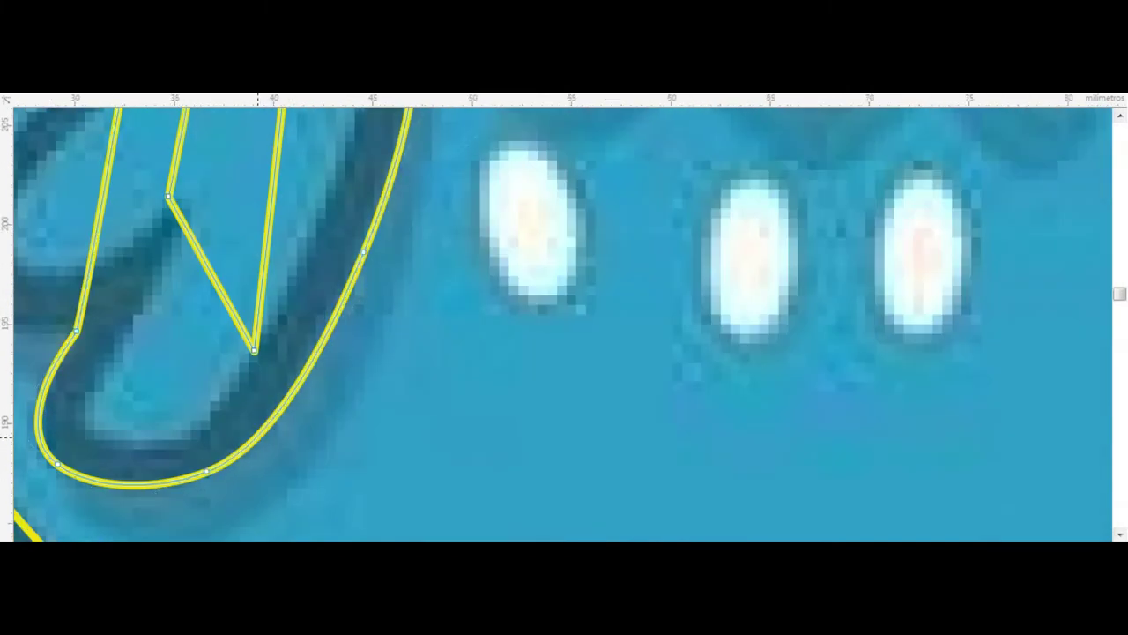
pyautogui.scroll(-3, 255, 440)
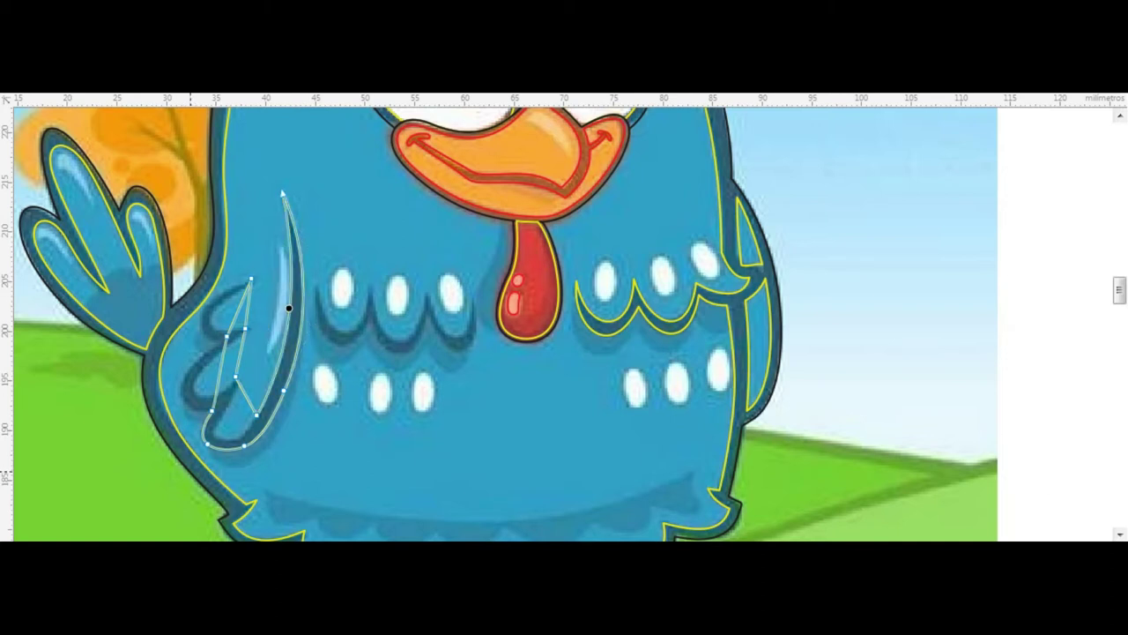
pyautogui.scroll(3, 225, 437)
pyautogui.moveTo(274, 442)
pyautogui.mouseDown()
pyautogui.moveTo(177, 434)
pyautogui.moveTo(208, 438)
pyautogui.mouseUp()
pyautogui.moveTo(187, 381); pyautogui.dragTo(184, 363)
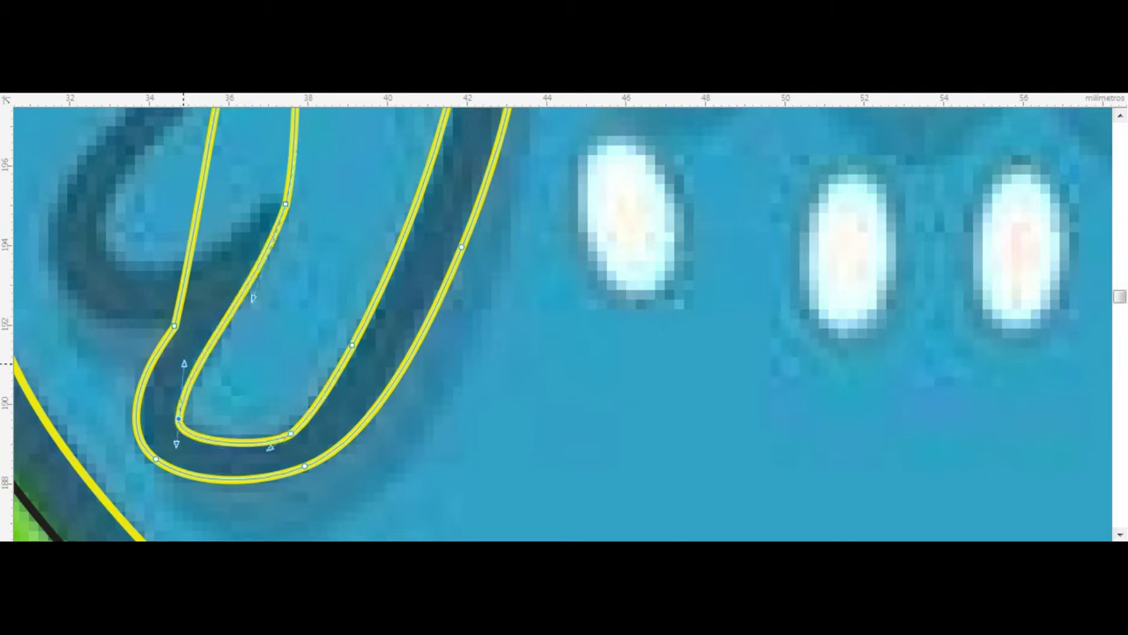
pyautogui.click(291, 434)
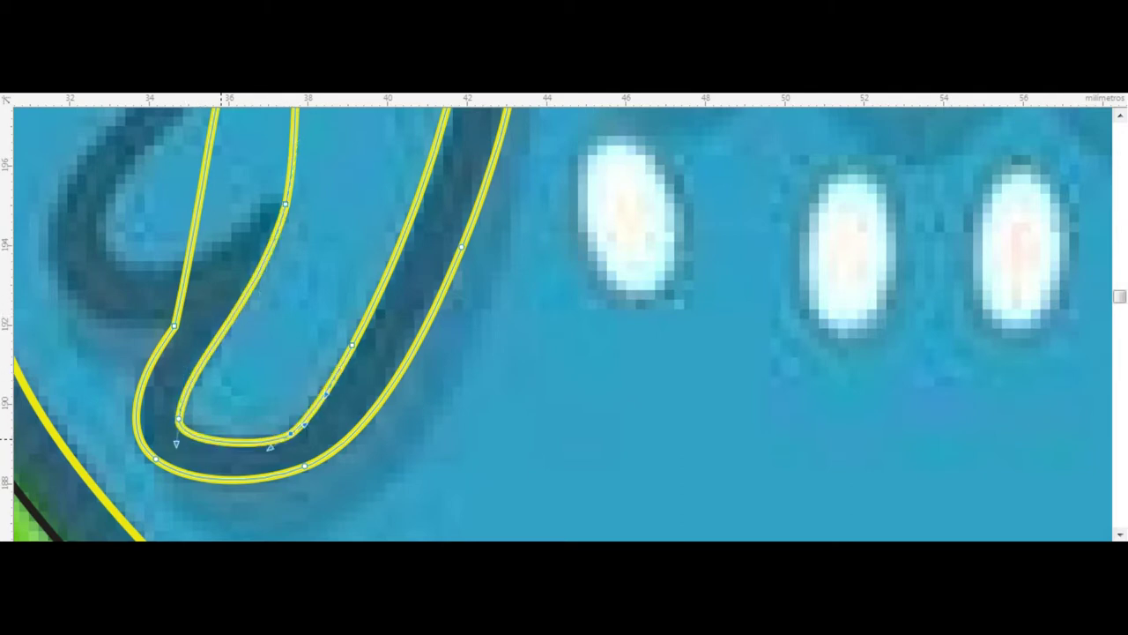
# - Bend the inner segment into a rounded hook and curve its straight right side
pyautogui.scroll(-3, 175, 419)
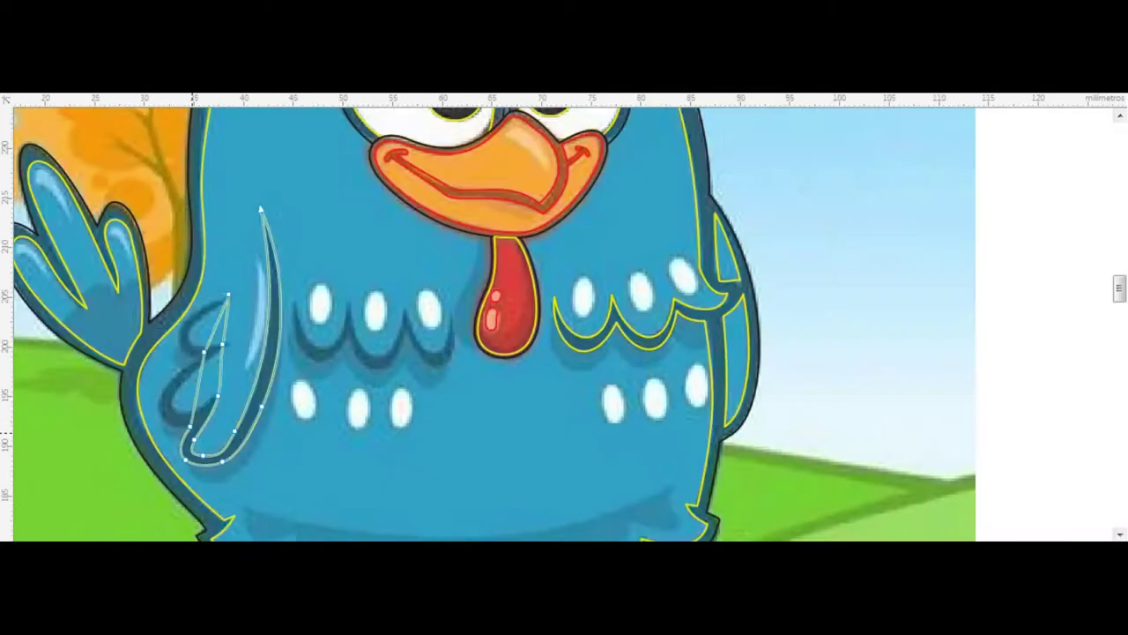
pyautogui.scroll(3, 174, 418)
pyautogui.moveTo(203, 353); pyautogui.dragTo(161, 337)
pyautogui.moveTo(336, 335)
pyautogui.mouseDown()
pyautogui.moveTo(165, 473)
pyautogui.moveTo(143, 439)
pyautogui.mouseUp()
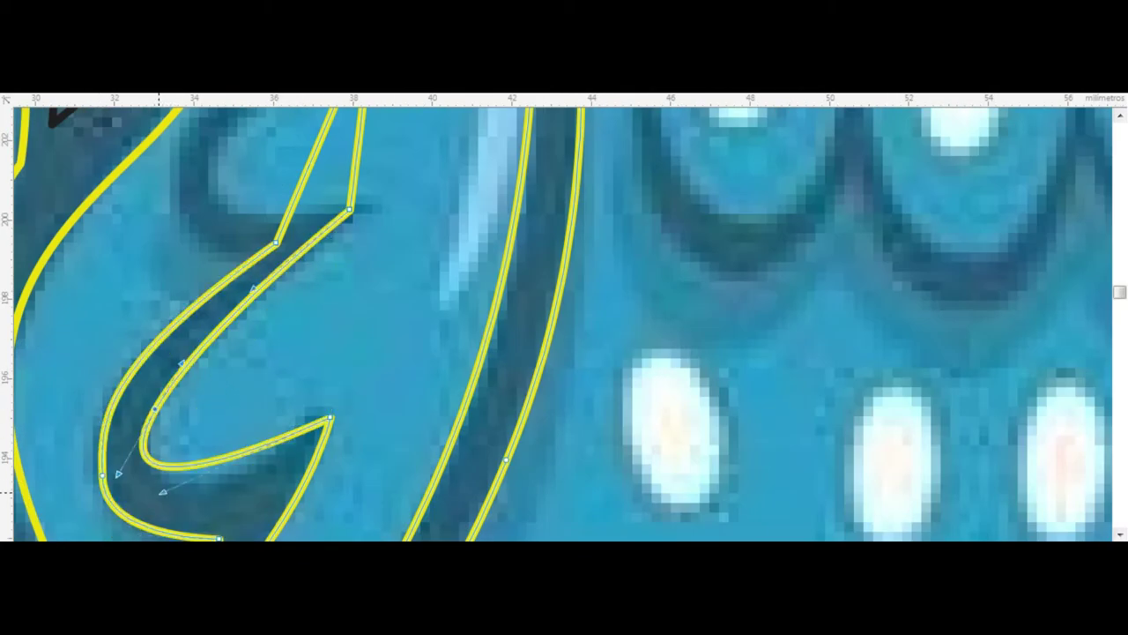
pyautogui.scroll(-1, 143, 439)
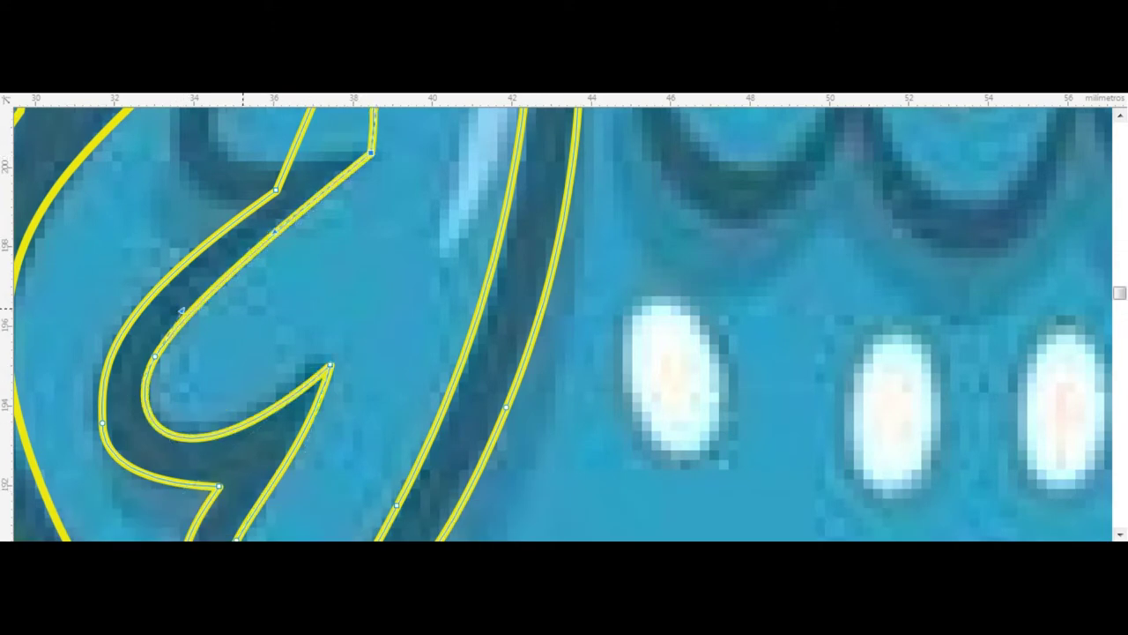
pyautogui.scroll(5, 243, 352)
pyautogui.moveTo(325, 366); pyautogui.dragTo(175, 397)
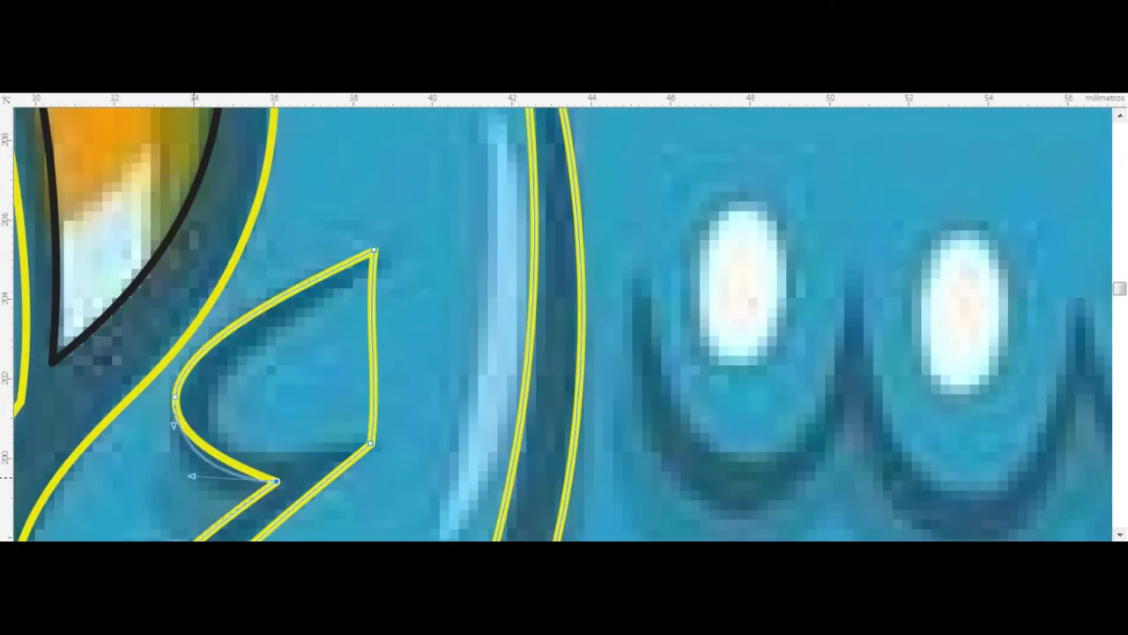
pyautogui.moveTo(190, 476); pyautogui.dragTo(182, 407)
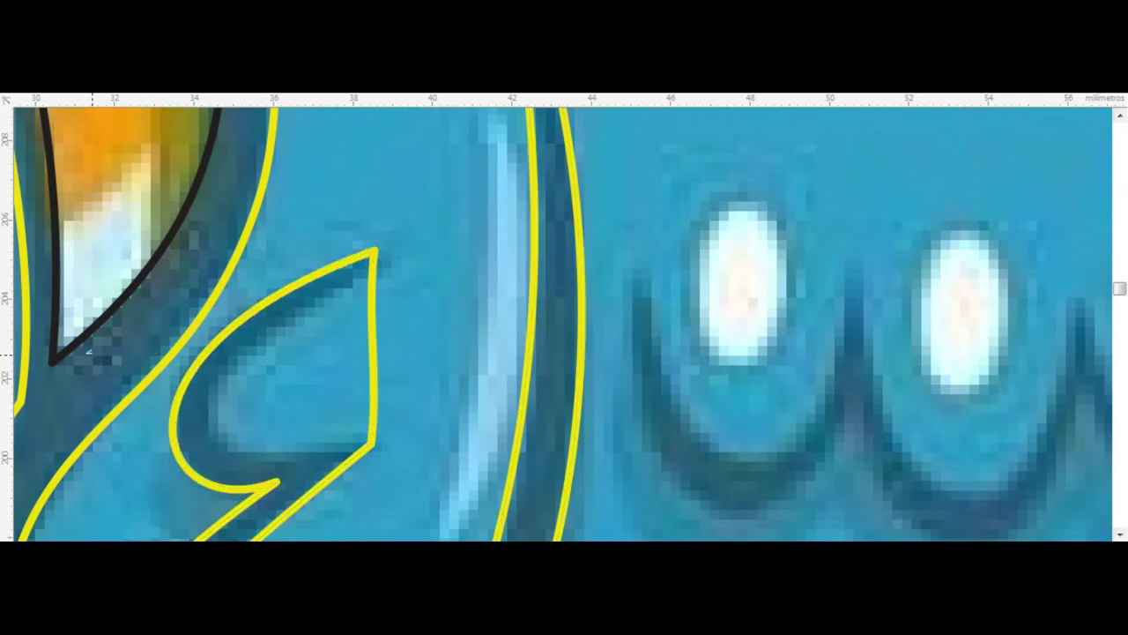
pyautogui.moveTo(373, 358); pyautogui.dragTo(233, 362)
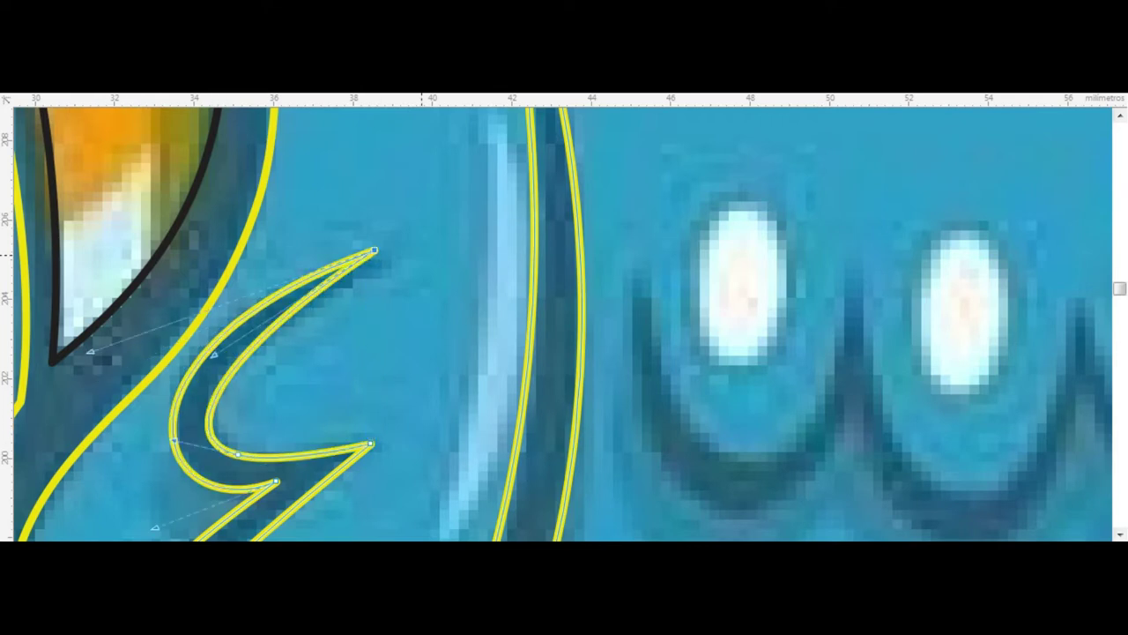
pyautogui.moveTo(374, 252); pyautogui.dragTo(389, 256)
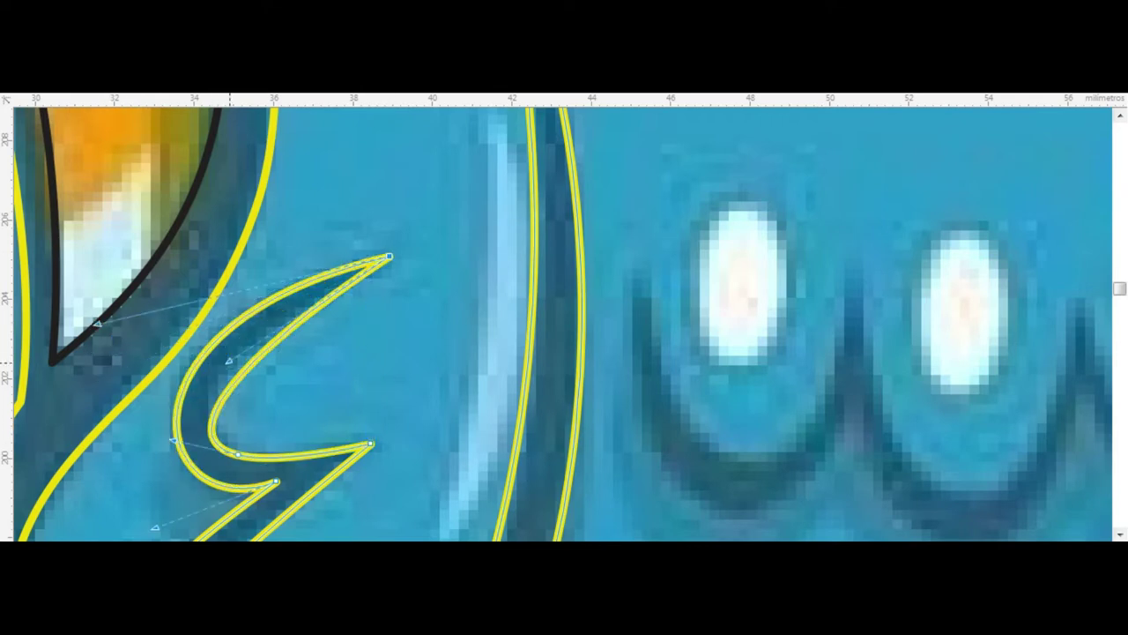
pyautogui.scroll(-5, 210, 341)
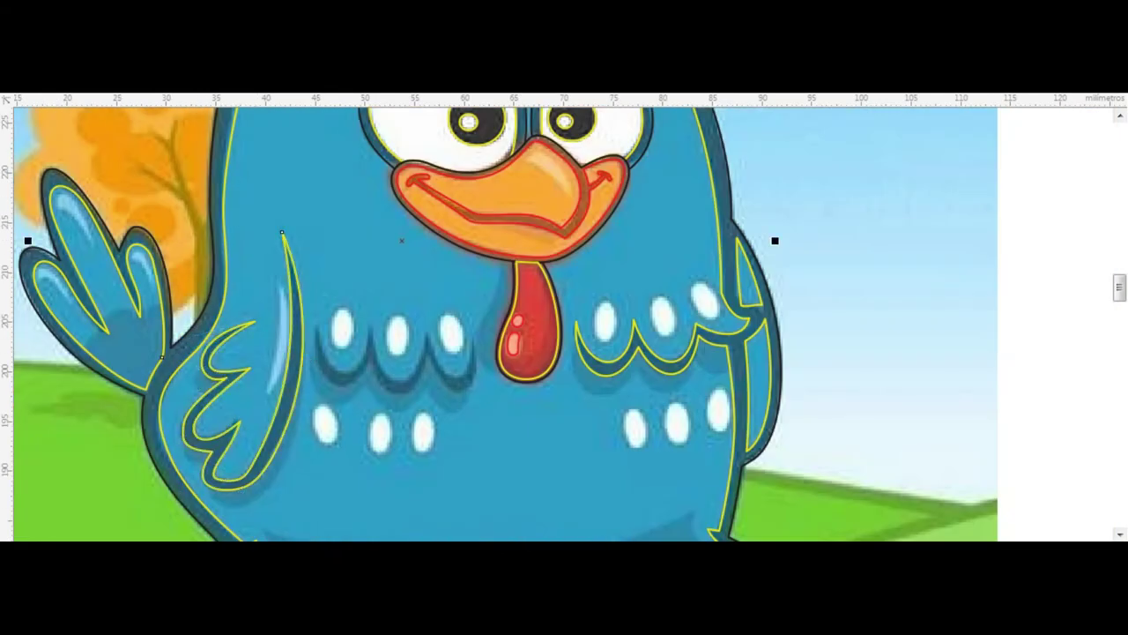
# - Draw a closed six-node polyline beneath the three left white belly spots
pyautogui.scroll(5, 380, 366)
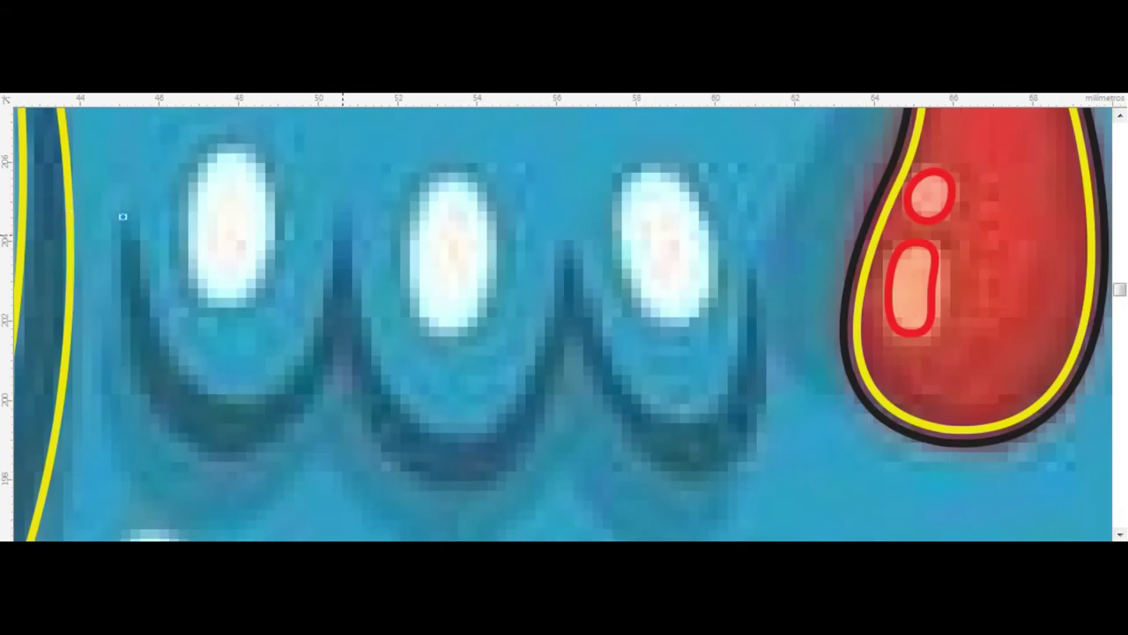
pyautogui.click(122, 216)
pyautogui.click(342, 234)
pyautogui.click(562, 243)
pyautogui.click(754, 263)
pyautogui.click(570, 333)
pyautogui.click(340, 336)
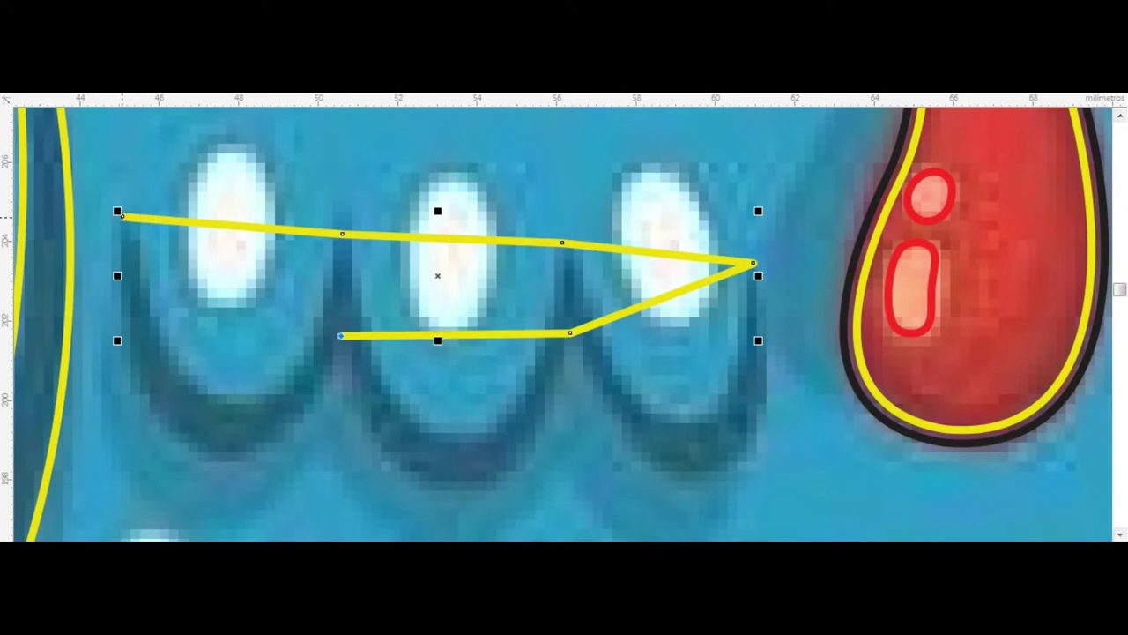
pyautogui.click(123, 216)
# - Bend its edges into three scallops, curve the top edges down, and select the whole path
pyautogui.moveTo(231, 276); pyautogui.dragTo(216, 456)
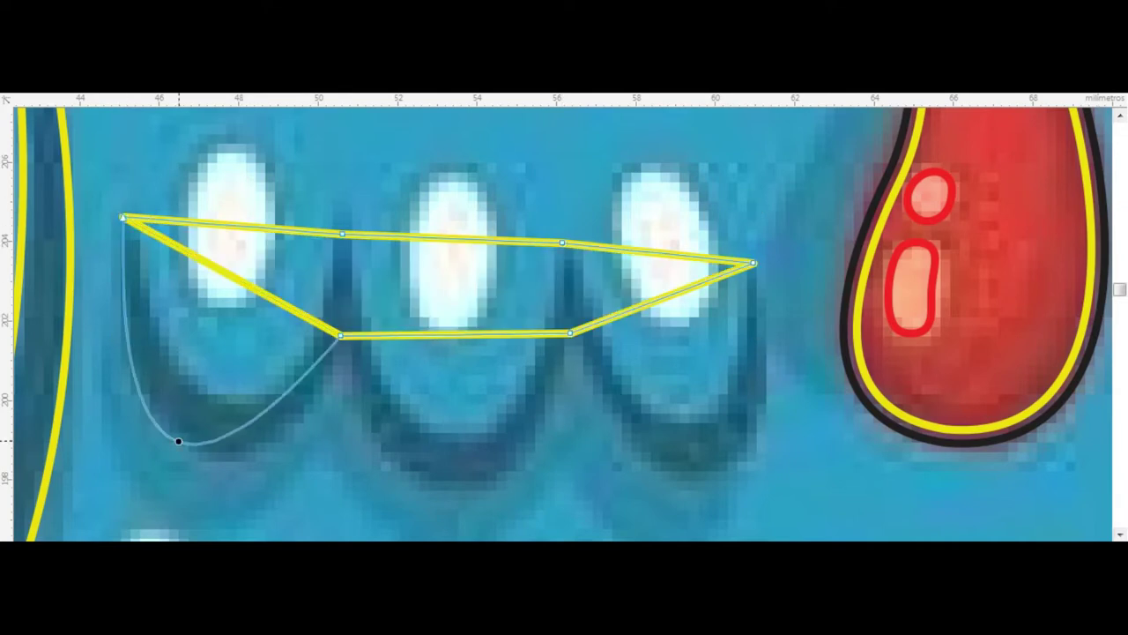
pyautogui.moveTo(455, 335); pyautogui.dragTo(461, 478)
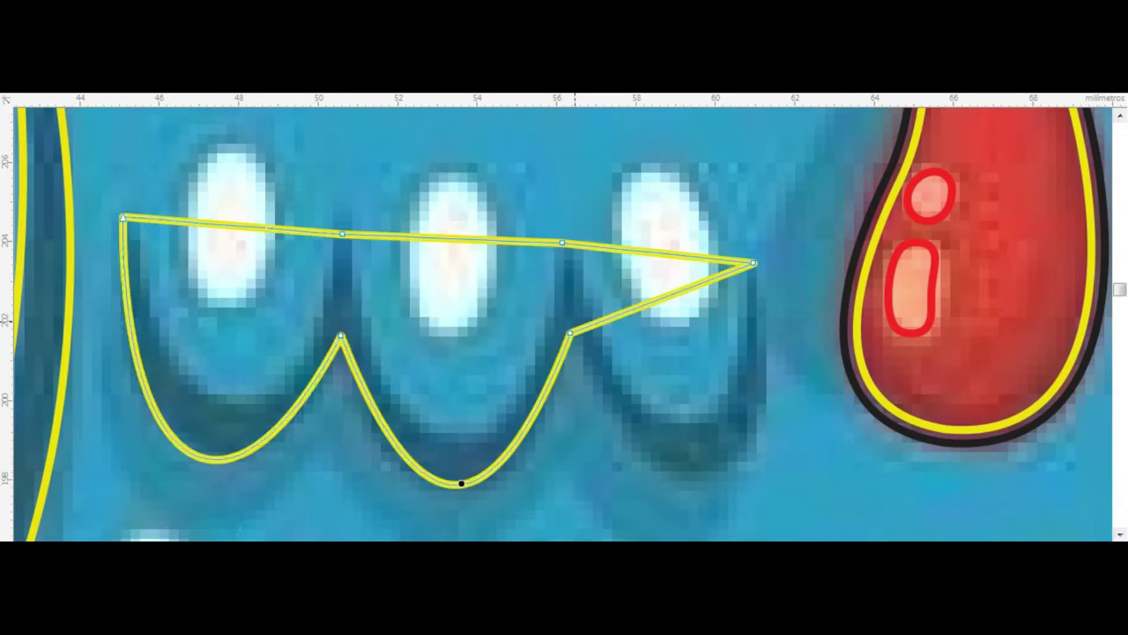
pyautogui.scroll(-2, 523, 349)
pyautogui.moveTo(594, 322)
pyautogui.mouseDown()
pyautogui.moveTo(622, 402)
pyautogui.moveTo(597, 382)
pyautogui.mouseUp()
pyautogui.moveTo(488, 291); pyautogui.dragTo(488, 390)
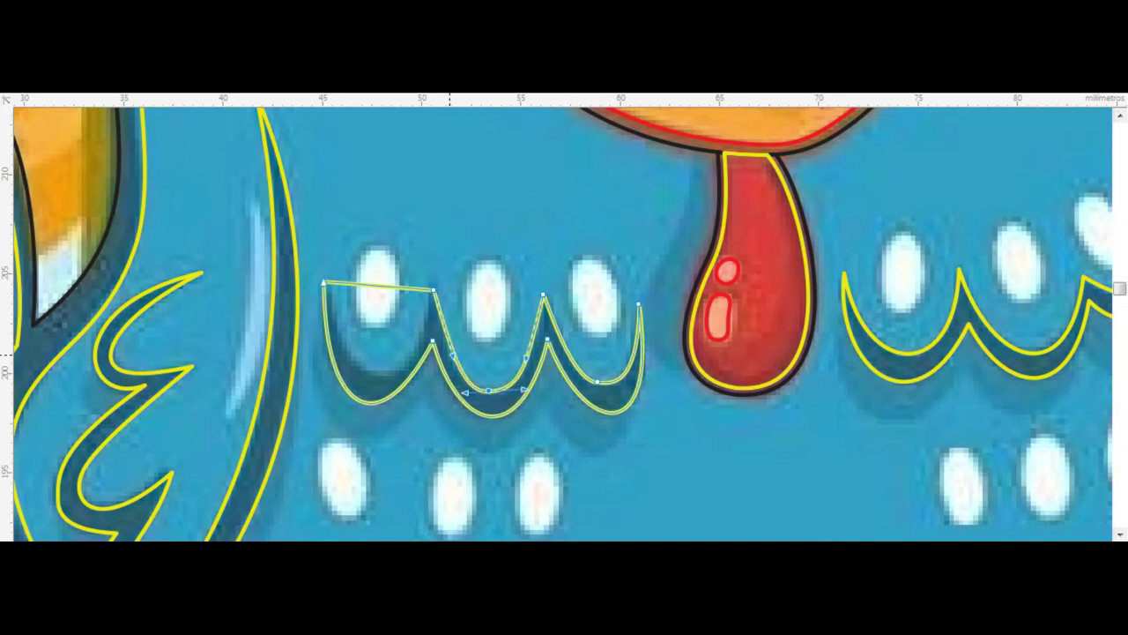
pyautogui.scroll(4, 459, 370)
pyautogui.scroll(-4, 771, 379)
pyautogui.moveTo(617, 301); pyautogui.dragTo(609, 385)
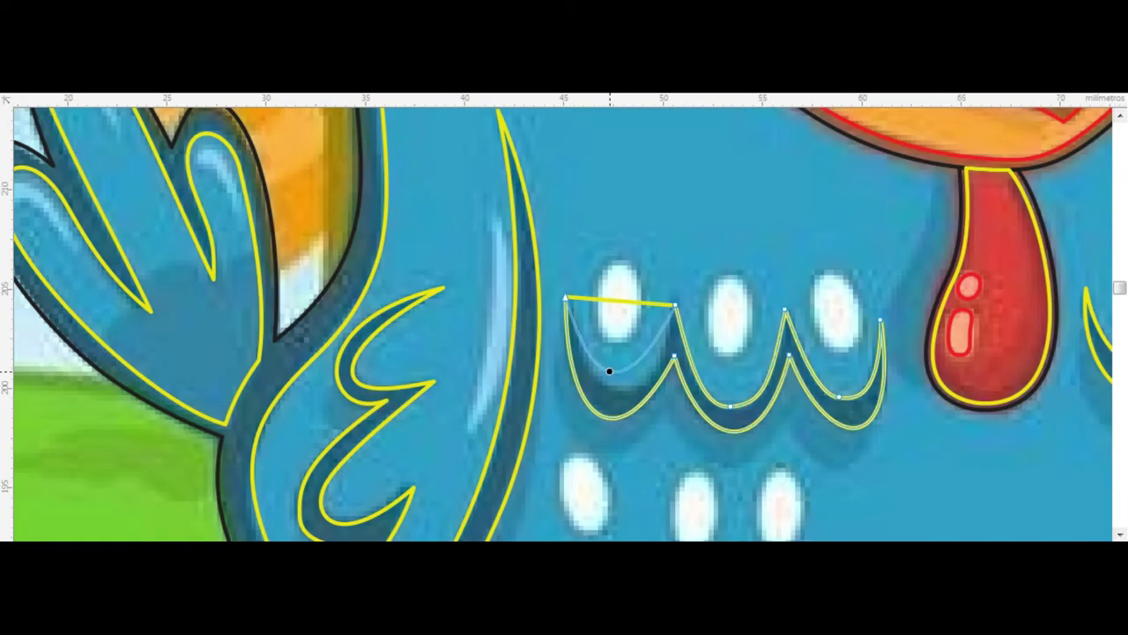
pyautogui.press('space')
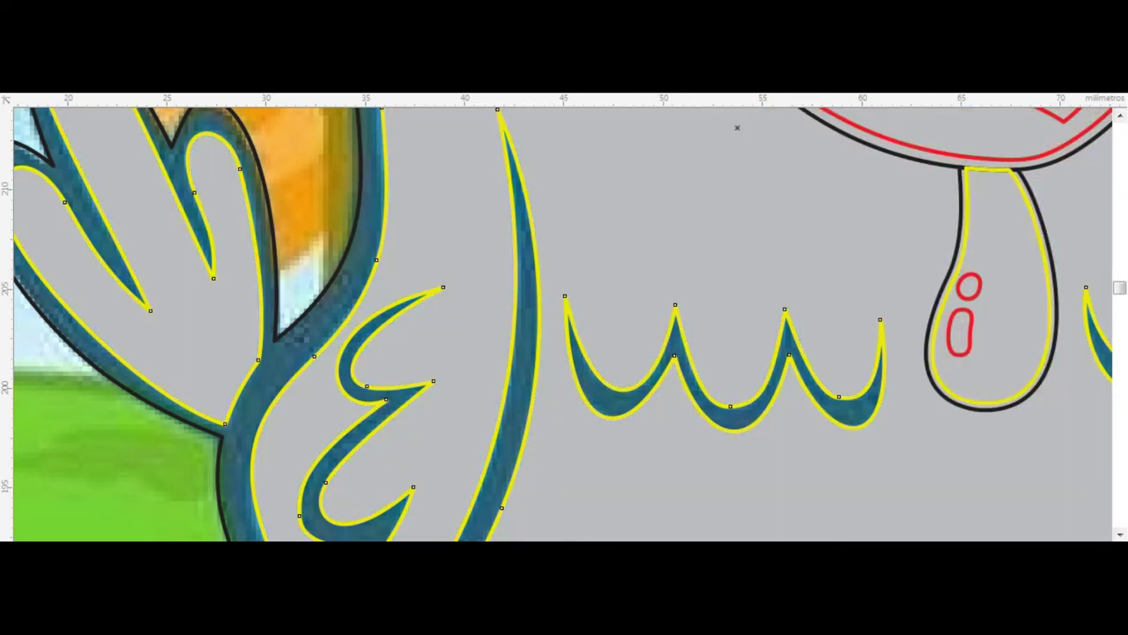
pyautogui.scroll(-3, 564, 317)
pyautogui.scroll(3, 564, 318)
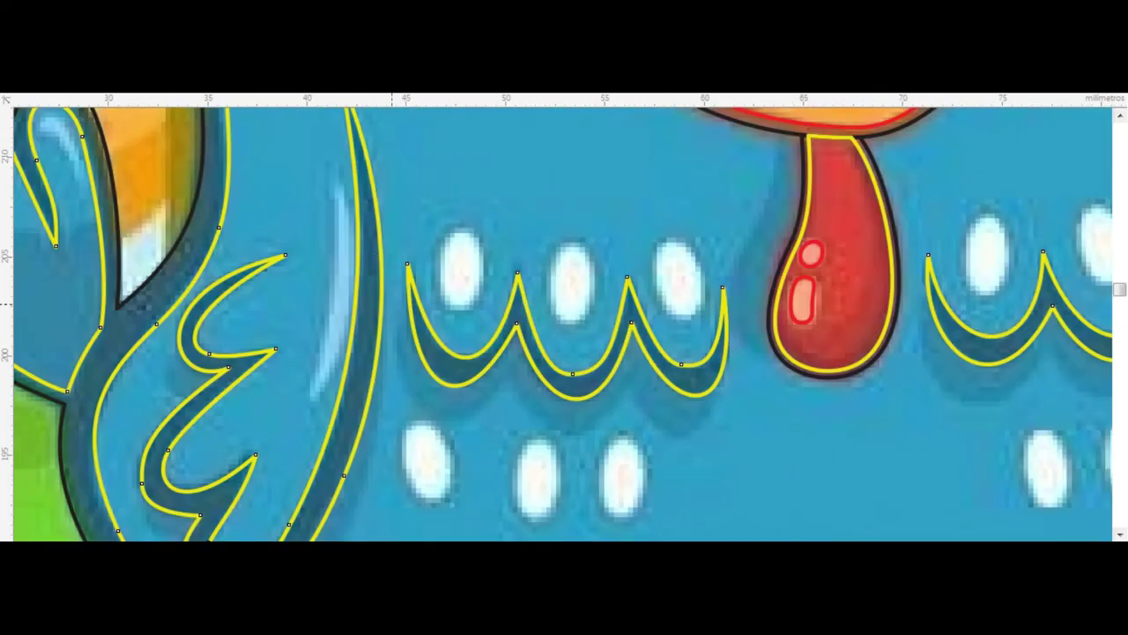
# - Copy the ellipse onto the next spots, tilting one to match the third spot
pyautogui.scroll(3, 460, 265)
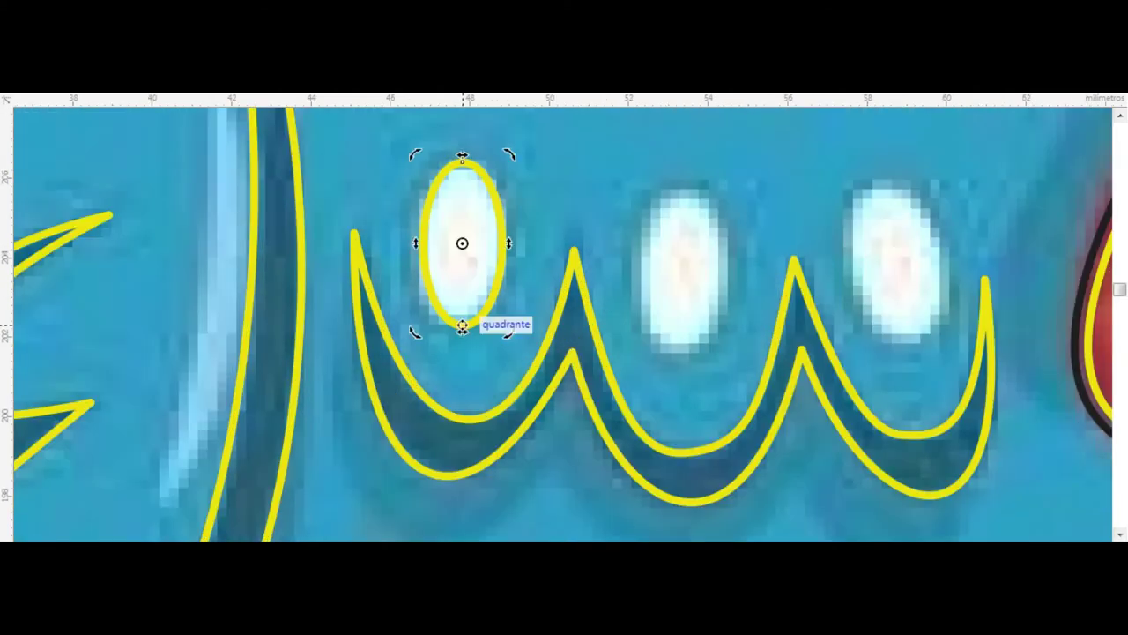
pyautogui.moveTo(459, 242)
pyautogui.mouseDown()
pyautogui.moveTo(682, 265)
pyautogui.moveTo(887, 264)
pyautogui.mouseUp()
pyautogui.click(888, 265)
pyautogui.moveTo(838, 353); pyautogui.dragTo(893, 344)
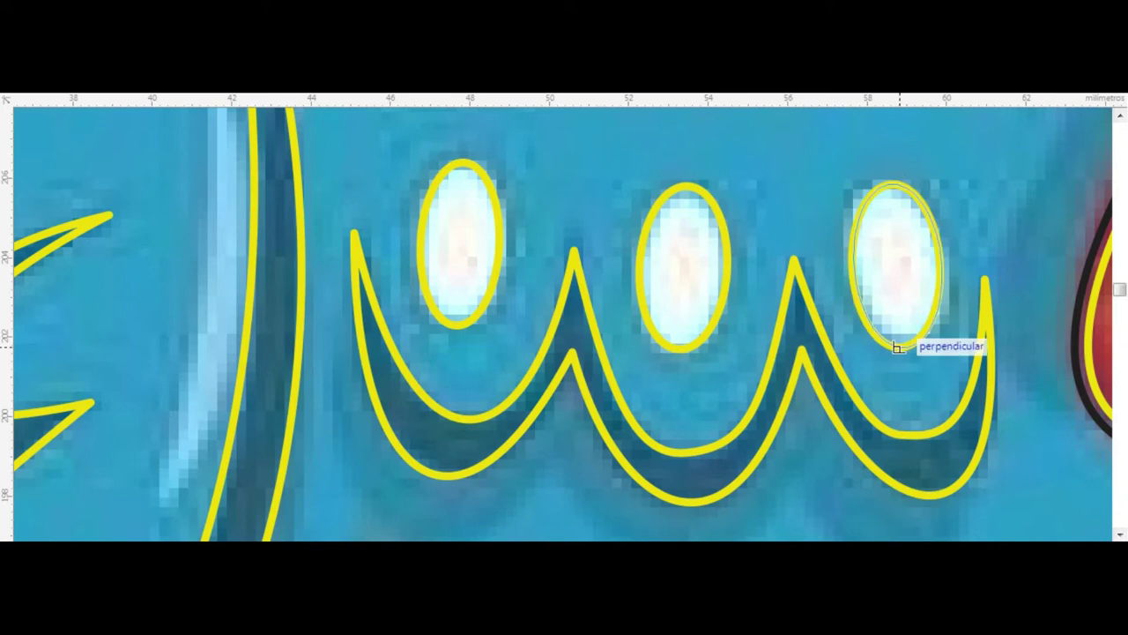
pyautogui.scroll(-2, 1056, 190)
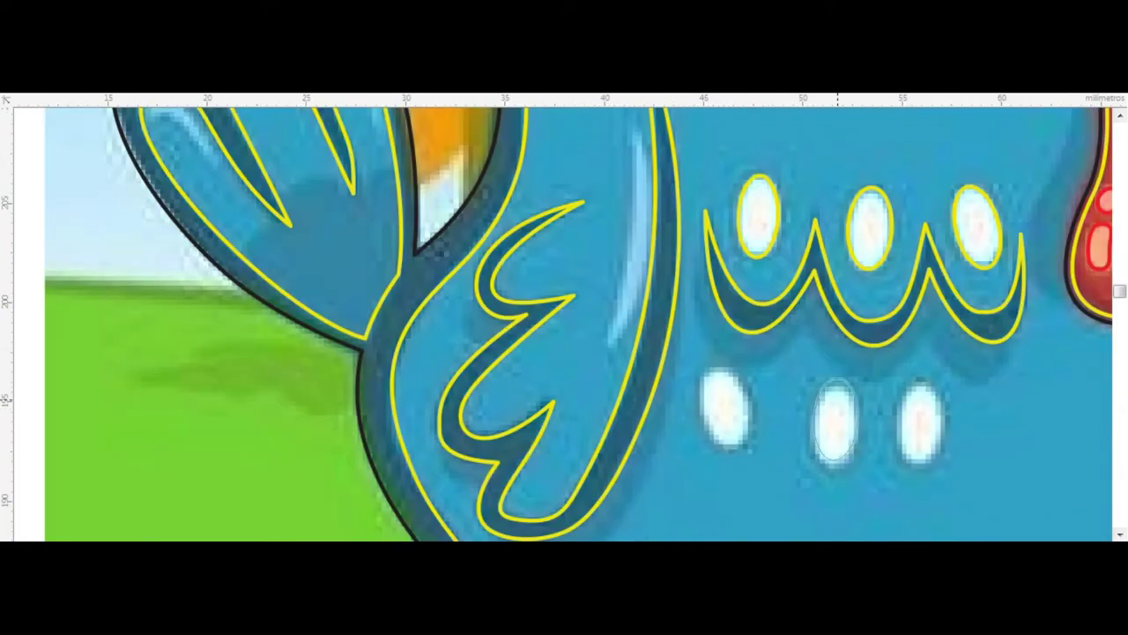
pyautogui.moveTo(835, 401); pyautogui.dragTo(725, 410)
pyautogui.scroll(-1, 725, 410)
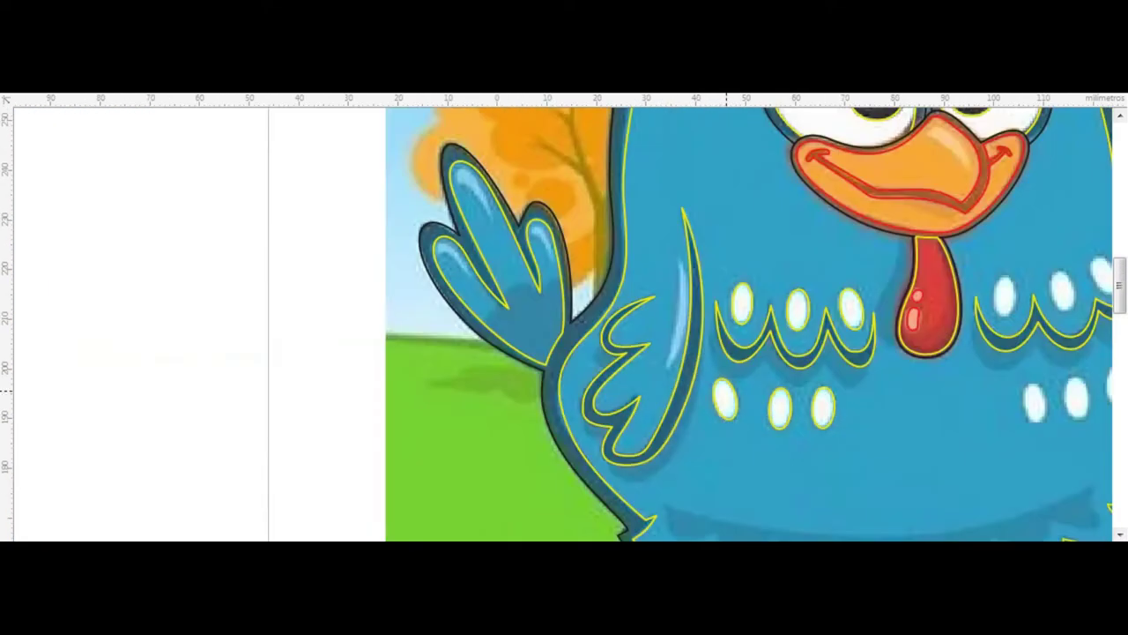
pyautogui.scroll(1, 856, 375)
# - Copy ellipses onto the upper-right and lower-right spots and widen one to fit
pyautogui.moveTo(331, 456); pyautogui.dragTo(894, 253)
pyautogui.moveTo(331, 456); pyautogui.dragTo(952, 466)
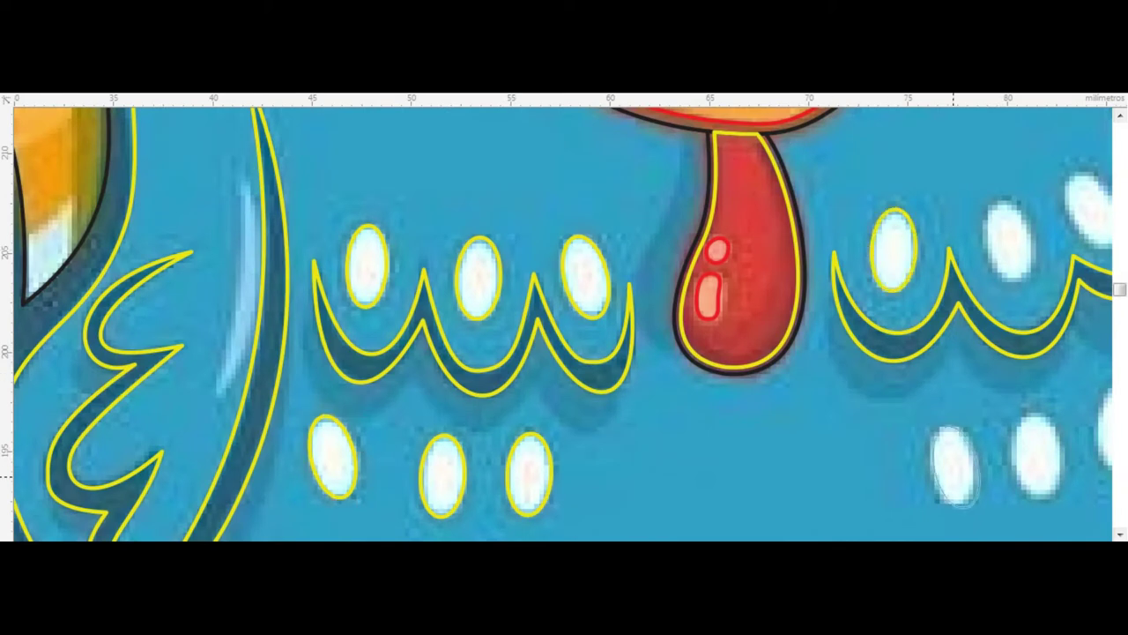
pyautogui.hscroll(3, 885, 468)
pyautogui.moveTo(728, 432)
pyautogui.mouseDown()
pyautogui.moveTo(787, 208)
pyautogui.moveTo(872, 201)
pyautogui.moveTo(819, 438)
pyautogui.mouseUp()
pyautogui.click(870, 209)
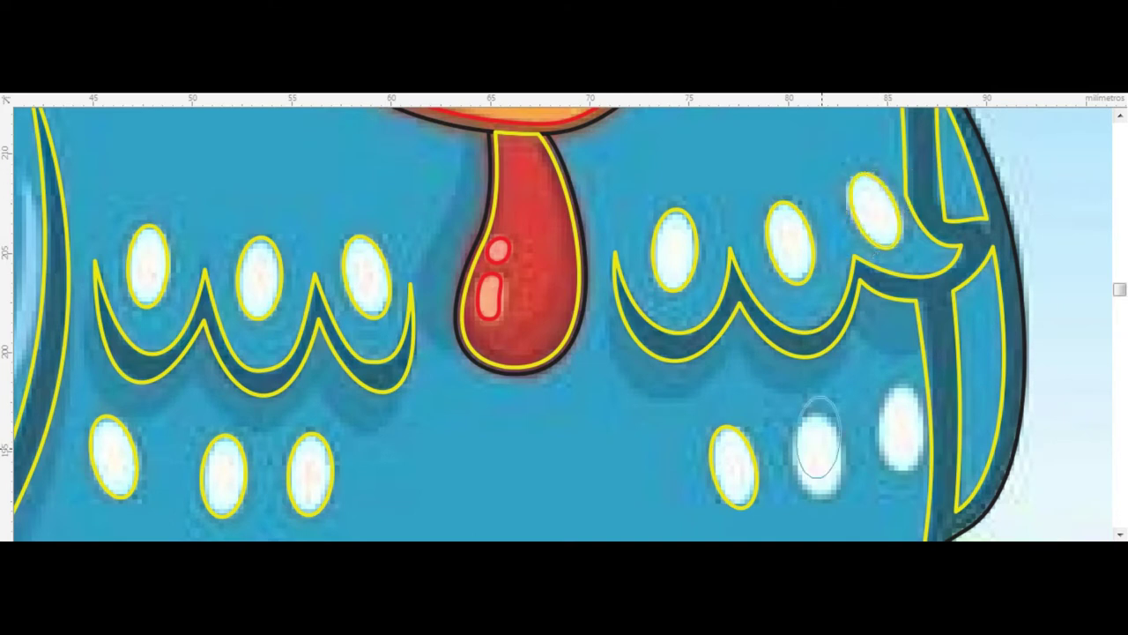
pyautogui.scroll(5, 901, 429)
pyautogui.moveTo(901, 427); pyautogui.dragTo(880, 449)
pyautogui.click(881, 273)
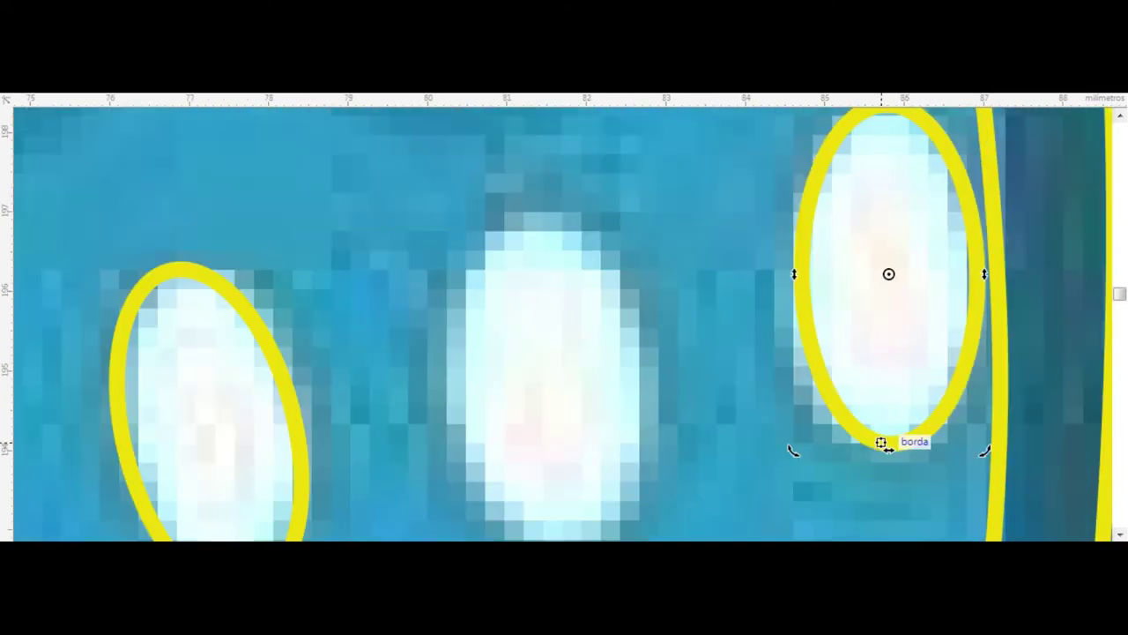
# - Place an ellipse copy over the middle spot and adjust its fit
pyautogui.scroll(-3, 907, 284)
pyautogui.moveTo(900, 282); pyautogui.dragTo(830, 304)
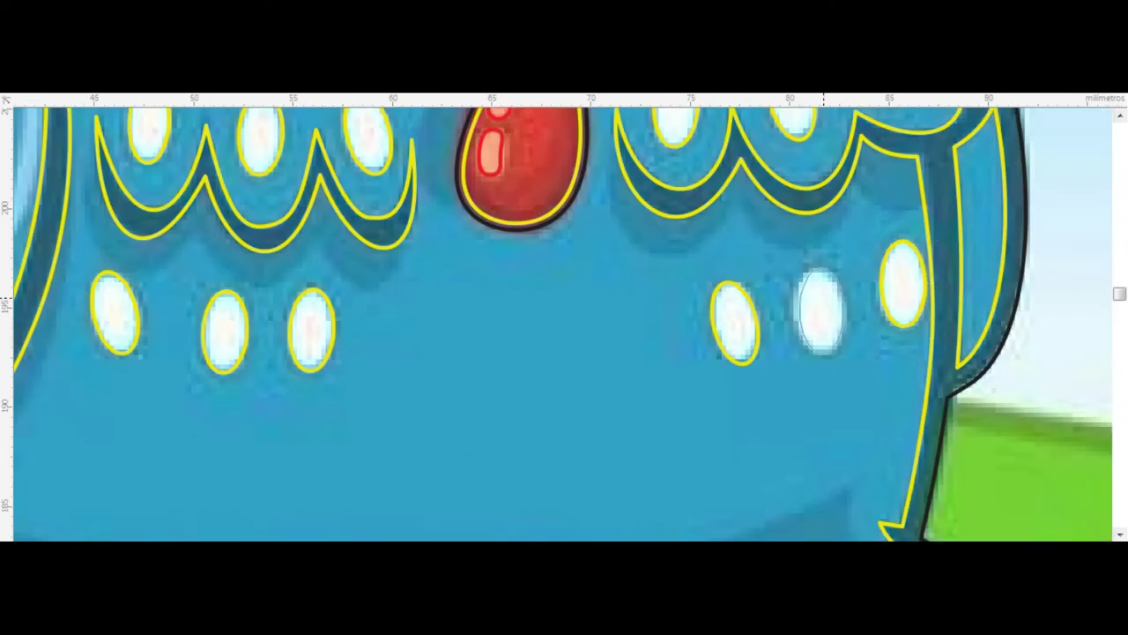
pyautogui.scroll(3, 820, 309)
pyautogui.click(820, 308)
pyautogui.click(819, 309)
pyautogui.scroll(-5, 813, 231)
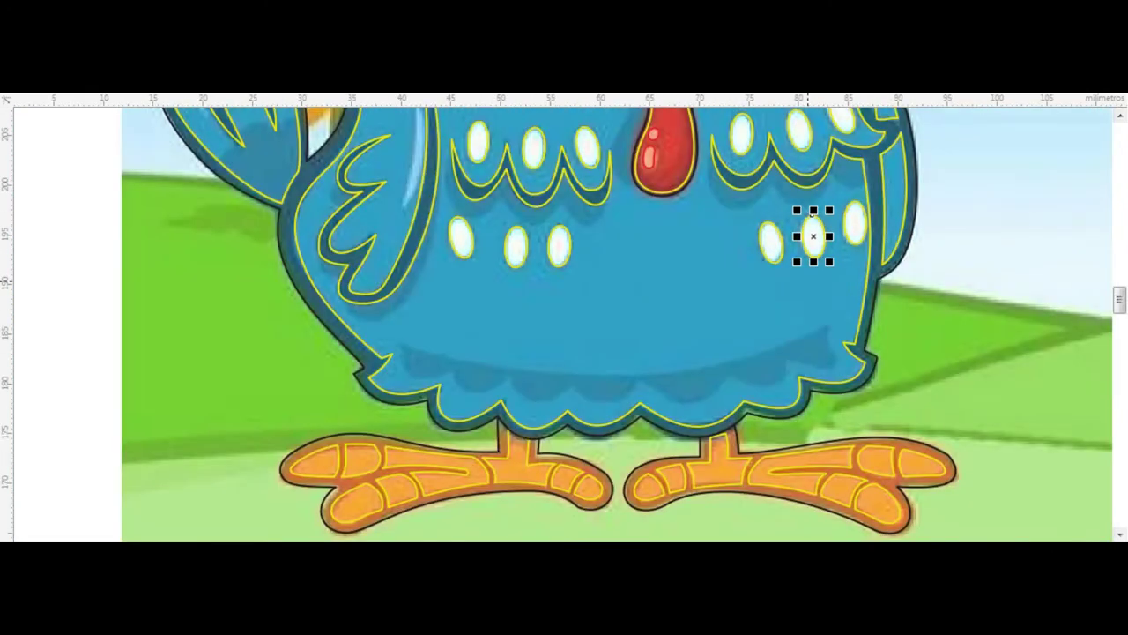
pyautogui.scroll(-2, 813, 231)
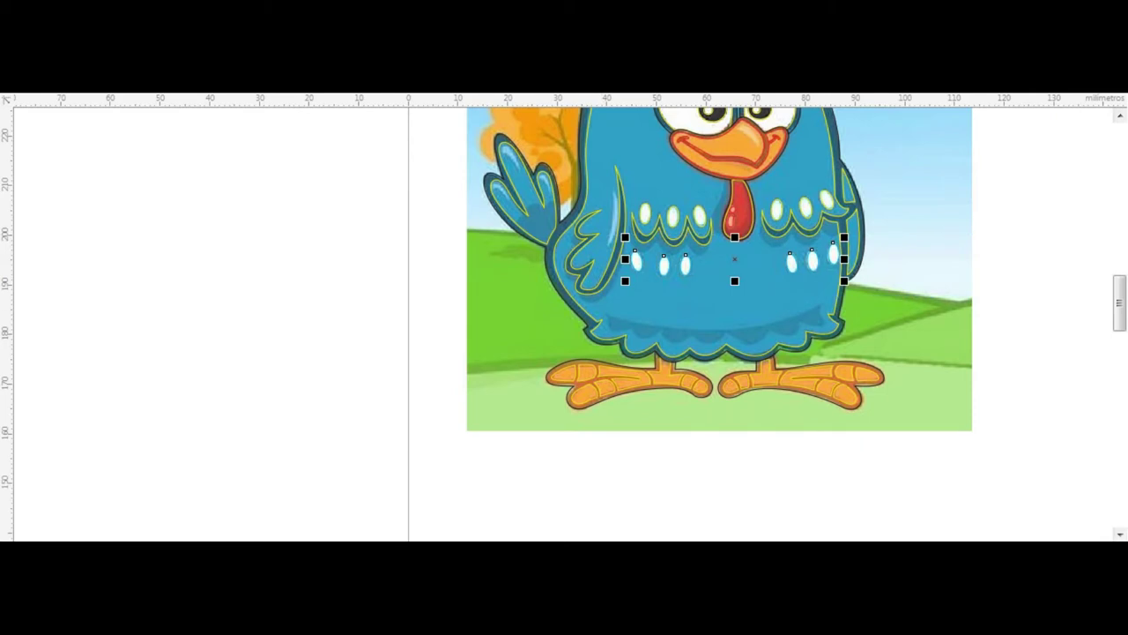
# - Select all twelve spot ellipses together
pyautogui.click(566, 227)
pyautogui.scroll(2, 723, 203)
pyautogui.keyDown('shift'); pyautogui.click(623, 228); pyautogui.keyUp('shift')
pyautogui.keyDown('shift'); pyautogui.click(677, 227); pyautogui.keyUp('shift')
pyautogui.moveTo(528, 168); pyautogui.dragTo(965, 362)
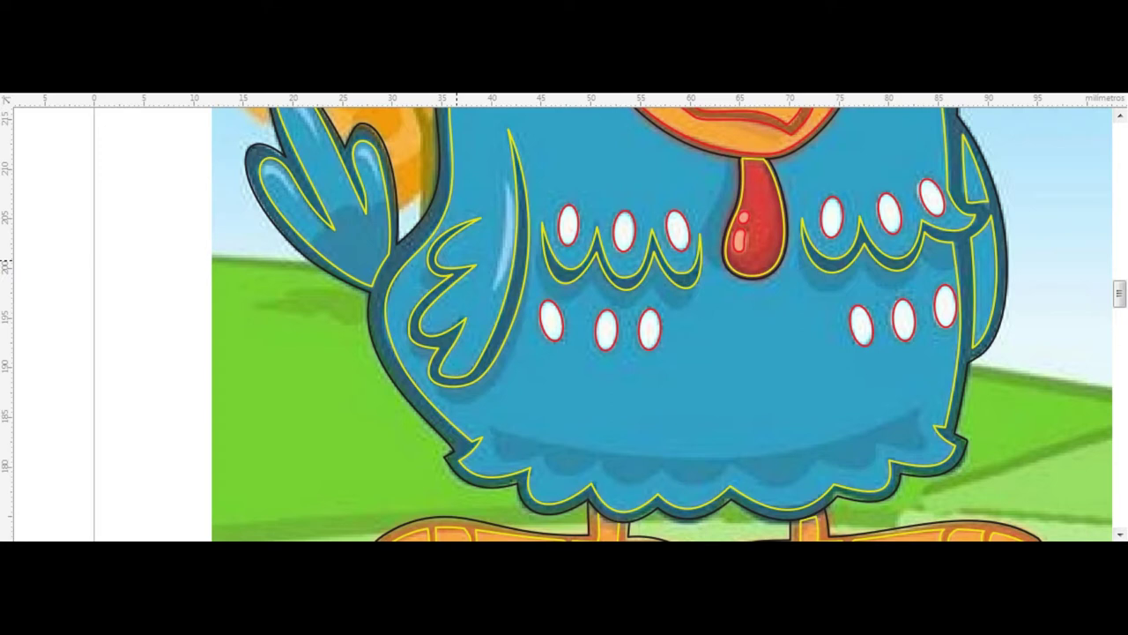
# - Finish tracing the green hill's lower edge with a corner point and close its outline
pyautogui.scroll(-2, 457, 264)
pyautogui.scroll(3, 456, 264)
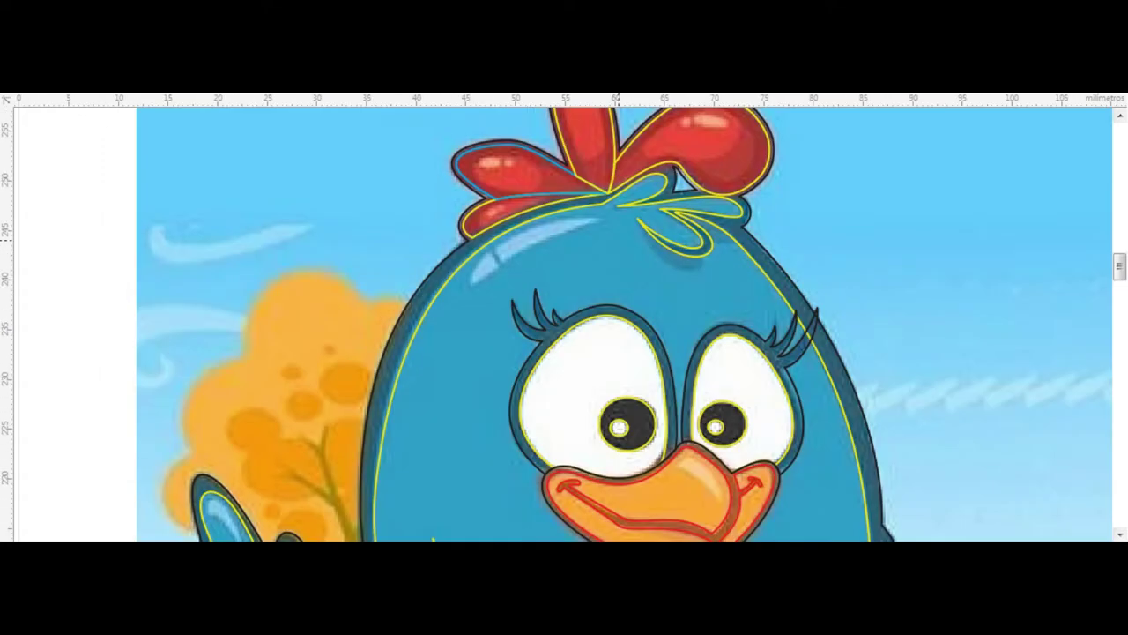
pyautogui.scroll(-3, 402, 385)
pyautogui.scroll(1, 403, 385)
pyautogui.scroll(-1, 403, 385)
pyautogui.scroll(1, 405, 385)
pyautogui.scroll(1, 300, 337)
pyautogui.scroll(-1, 299, 337)
pyautogui.hscroll(5, 564, 317)
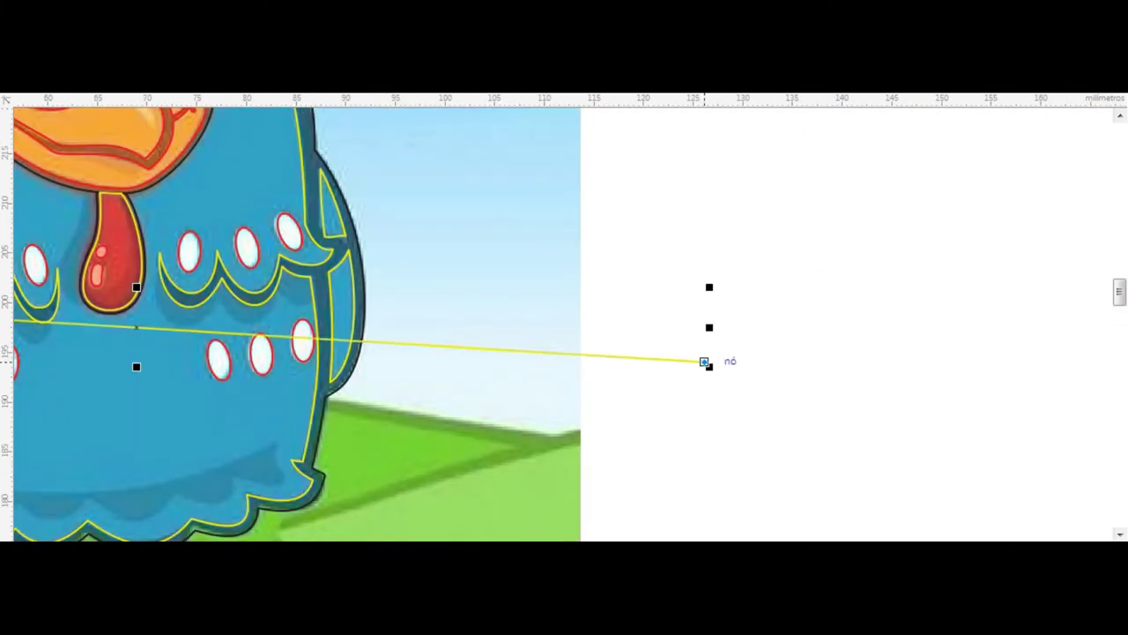
pyautogui.scroll(-3, 708, 361)
pyautogui.scroll(4, 370, 405)
pyautogui.scroll(3, 280, 413)
pyautogui.scroll(-4, 280, 412)
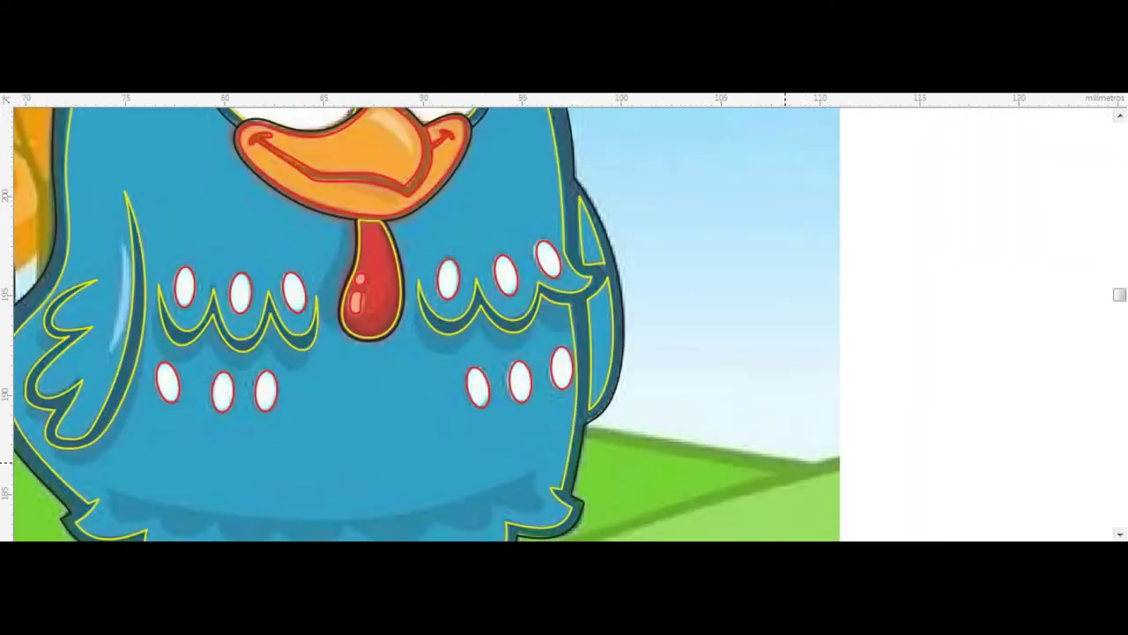
pyautogui.scroll(2, 851, 458)
pyautogui.click(850, 464)
pyautogui.scroll(-2, 875, 424)
pyautogui.hscroll(-4, 793, 450)
pyautogui.click(735, 471)
pyautogui.scroll(-3, 719, 450)
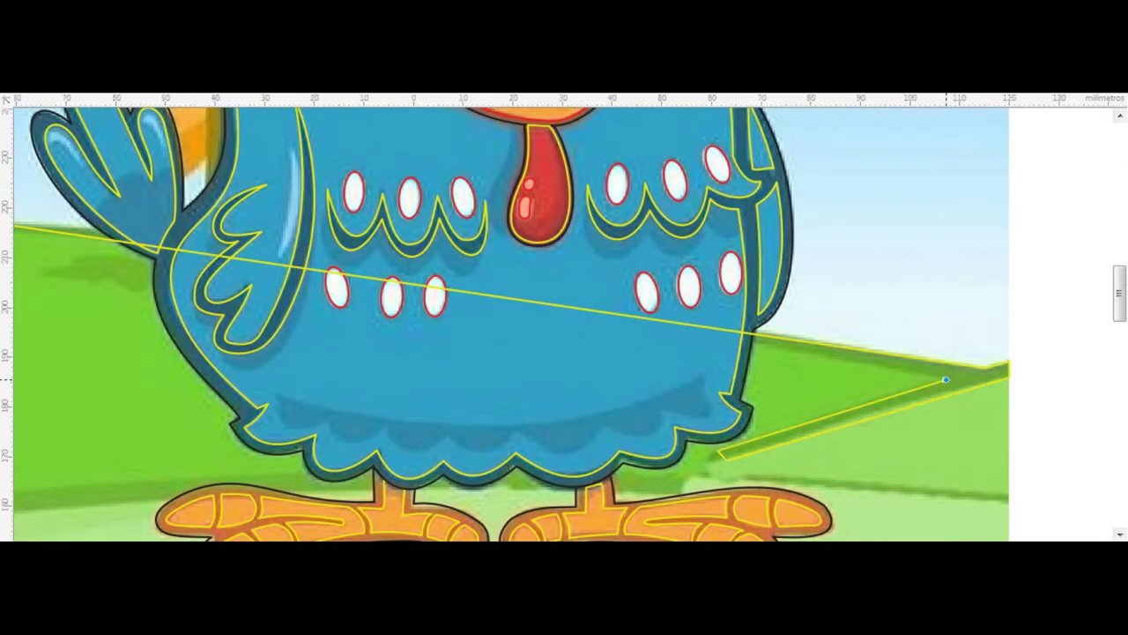
pyautogui.scroll(5, 595, 286)
pyautogui.scroll(2, 595, 287)
pyautogui.click(595, 287)
# - Bend the hill outline's side and long top edge to match the reference image
pyautogui.scroll(-2, 594, 287)
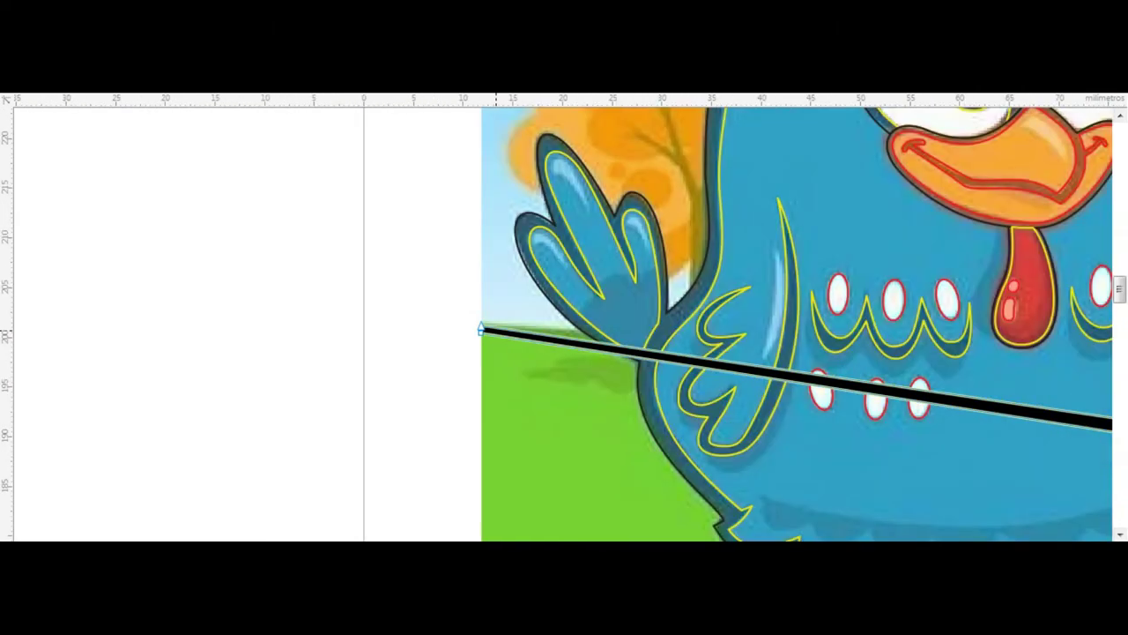
pyautogui.scroll(-3, 617, 308)
pyautogui.scroll(3, 747, 368)
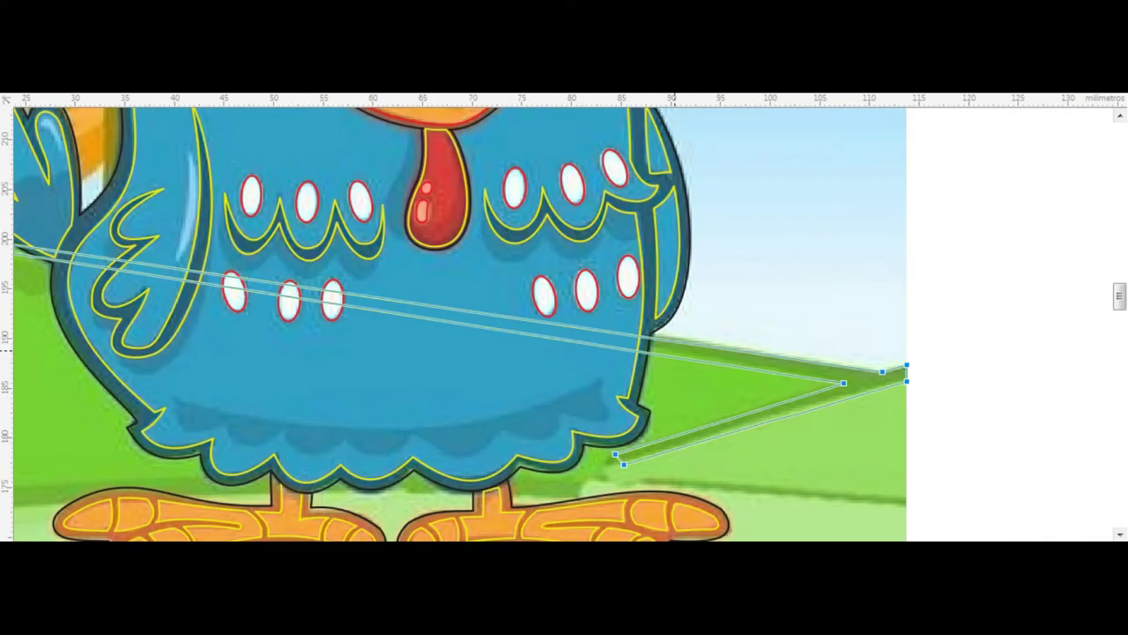
pyautogui.scroll(-1, 747, 369)
pyautogui.moveTo(414, 310); pyautogui.dragTo(436, 300)
pyautogui.scroll(3, 436, 299)
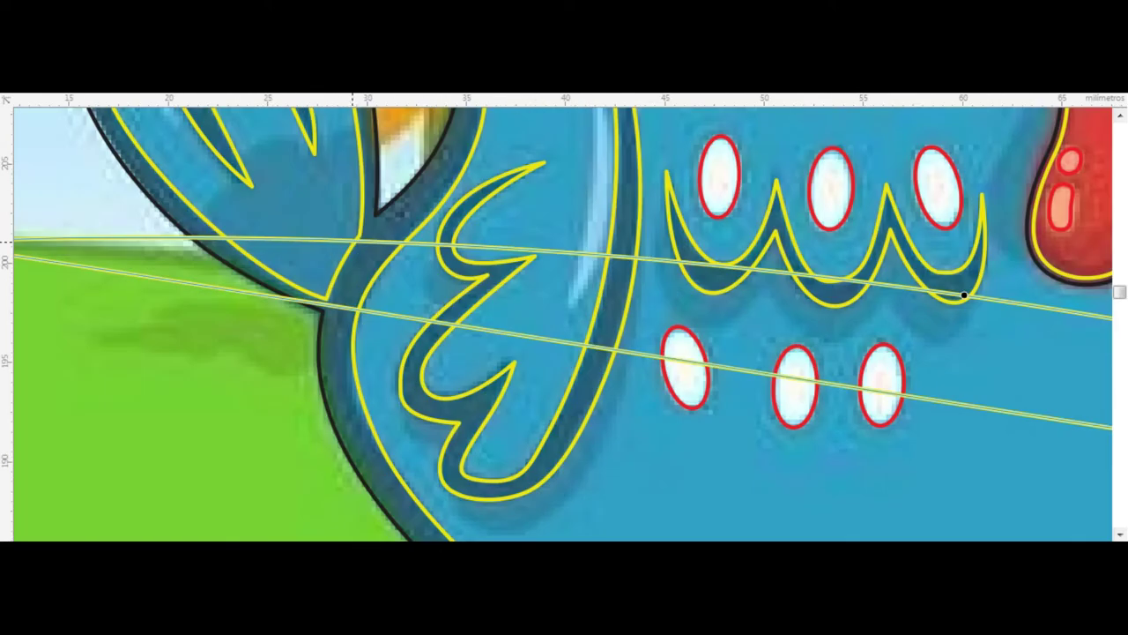
pyautogui.scroll(-3, 413, 267)
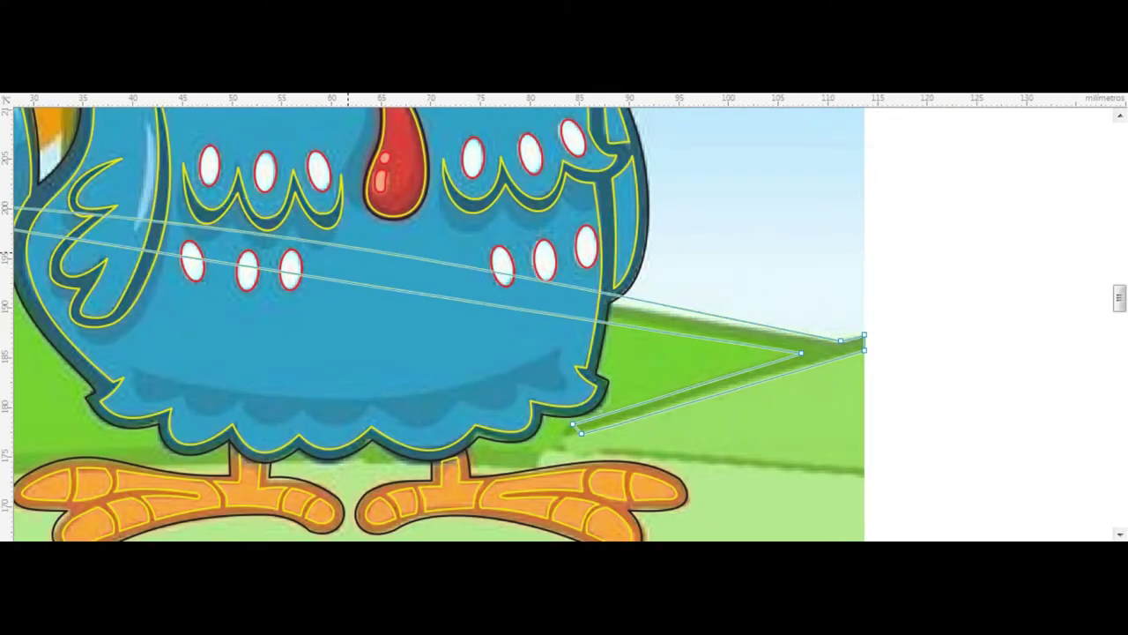
pyautogui.hscroll(-3, 473, 265)
pyautogui.moveTo(441, 271); pyautogui.dragTo(441, 260)
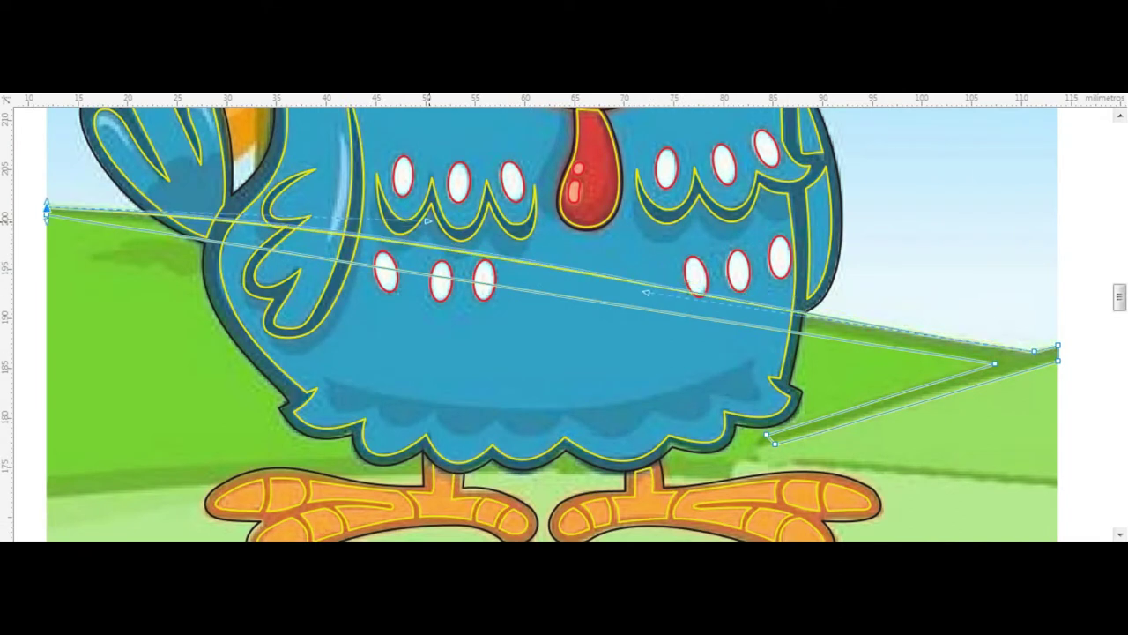
pyautogui.scroll(2, 865, 403)
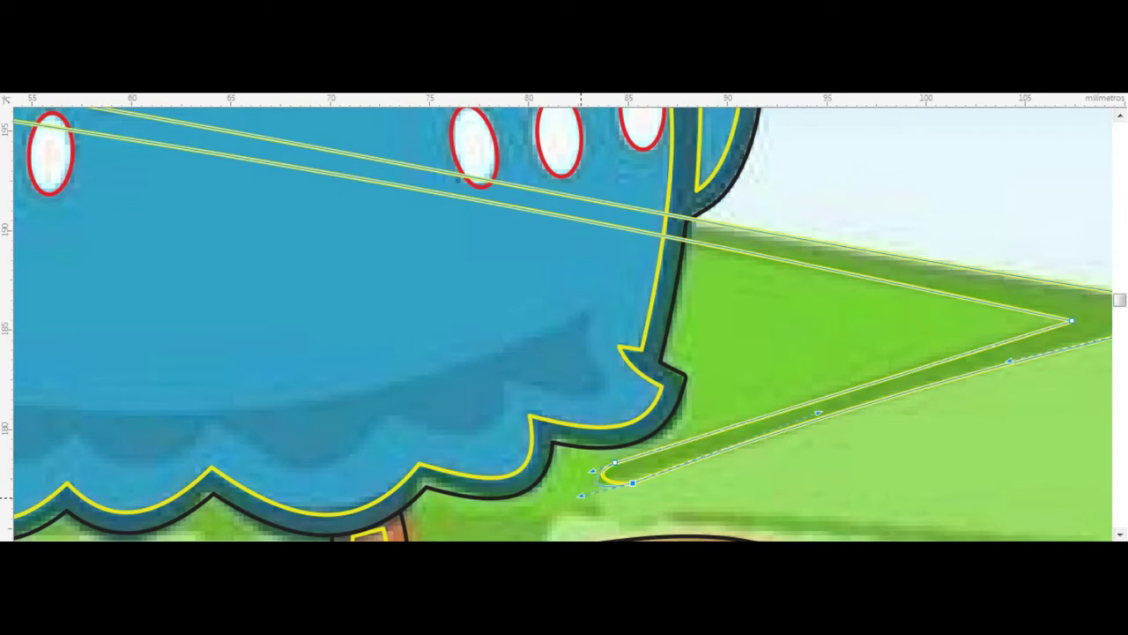
pyautogui.scroll(-3, 564, 317)
pyautogui.scroll(3, 564, 317)
# - Draw a ground line by the feet and convert its outline to an object
pyautogui.click(994, 485)
pyautogui.press('space')
pyautogui.hotkey('ctrl', 'shift', 'q')
pyautogui.scroll(4, 472, 449)
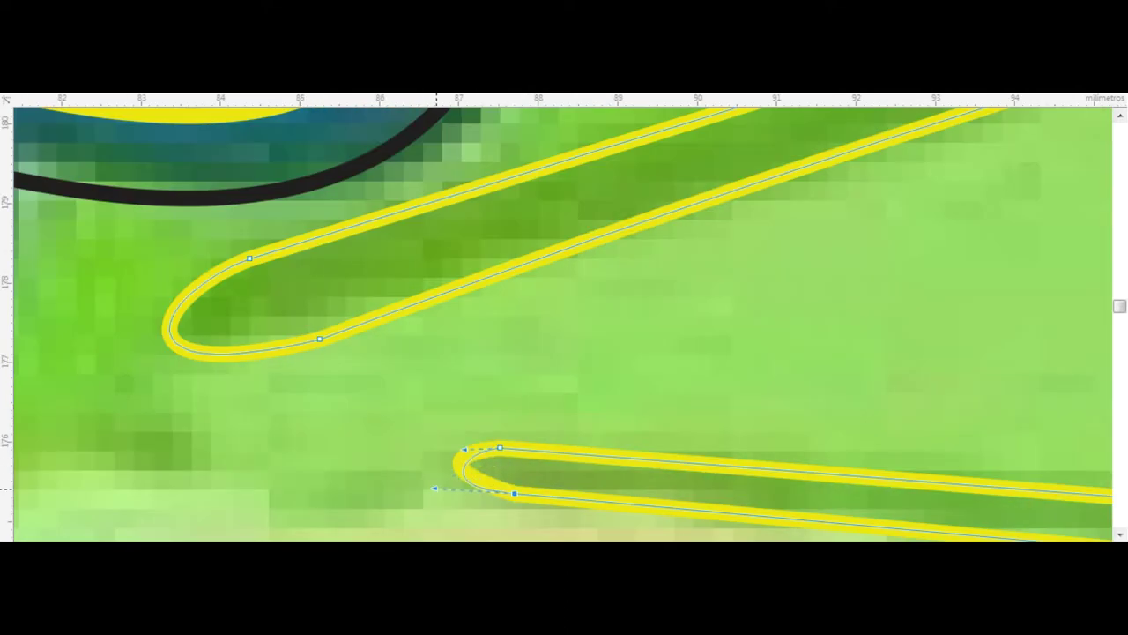
pyautogui.moveTo(463, 479); pyautogui.dragTo(467, 480)
pyautogui.scroll(-8, 462, 478)
pyautogui.hotkey('shift', 'F2')
# - Stretch the ground line toward the hill edge and close it into a strip
pyautogui.click(193, 514)
pyautogui.scroll(5, 932, 467)
pyautogui.moveTo(917, 486); pyautogui.dragTo(947, 403)
pyautogui.scroll(-5, 767, 466)
pyautogui.click(51, 486)
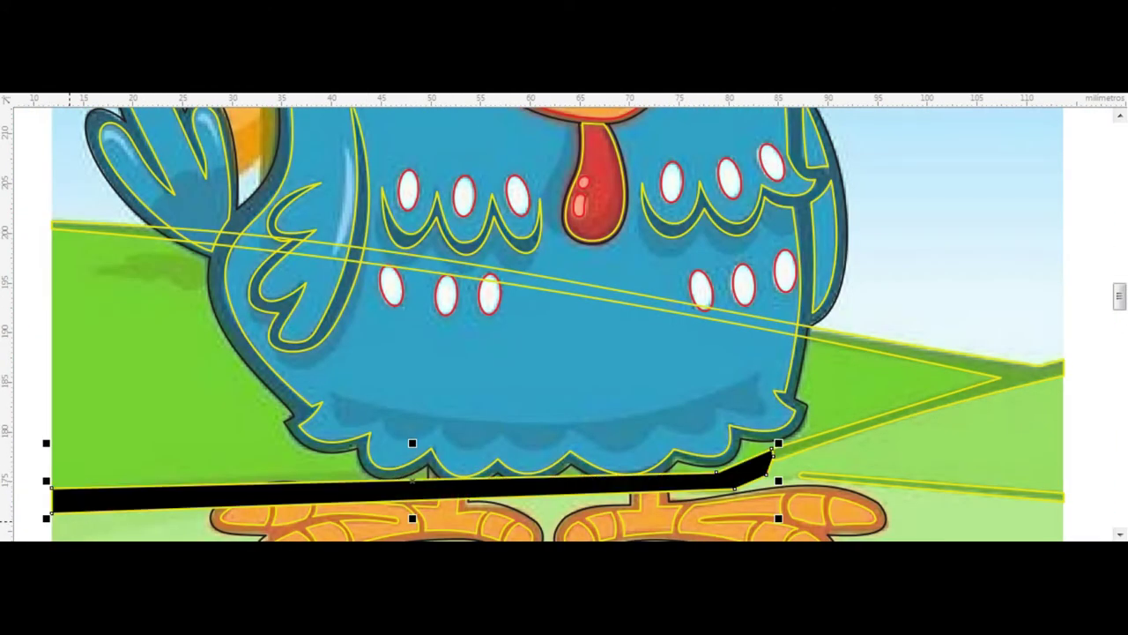
# - Reshape the ground strip's corner and edge nodes so it curves beneath the belly
pyautogui.scroll(5, 757, 483)
pyautogui.moveTo(573, 251); pyautogui.dragTo(863, 495)
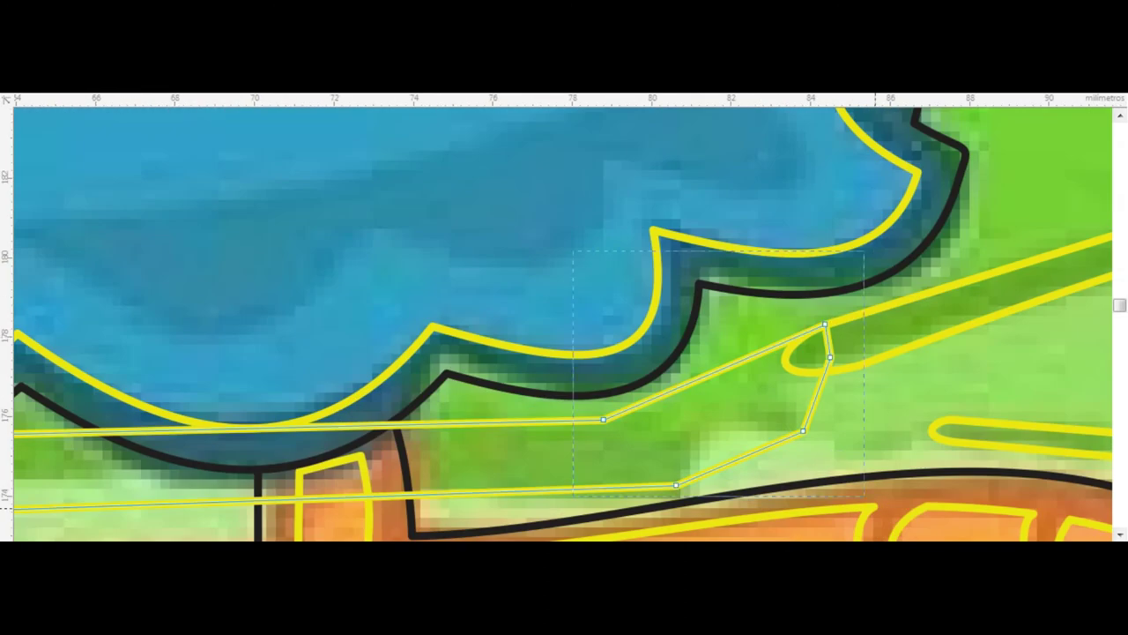
pyautogui.moveTo(676, 486); pyautogui.dragTo(677, 496)
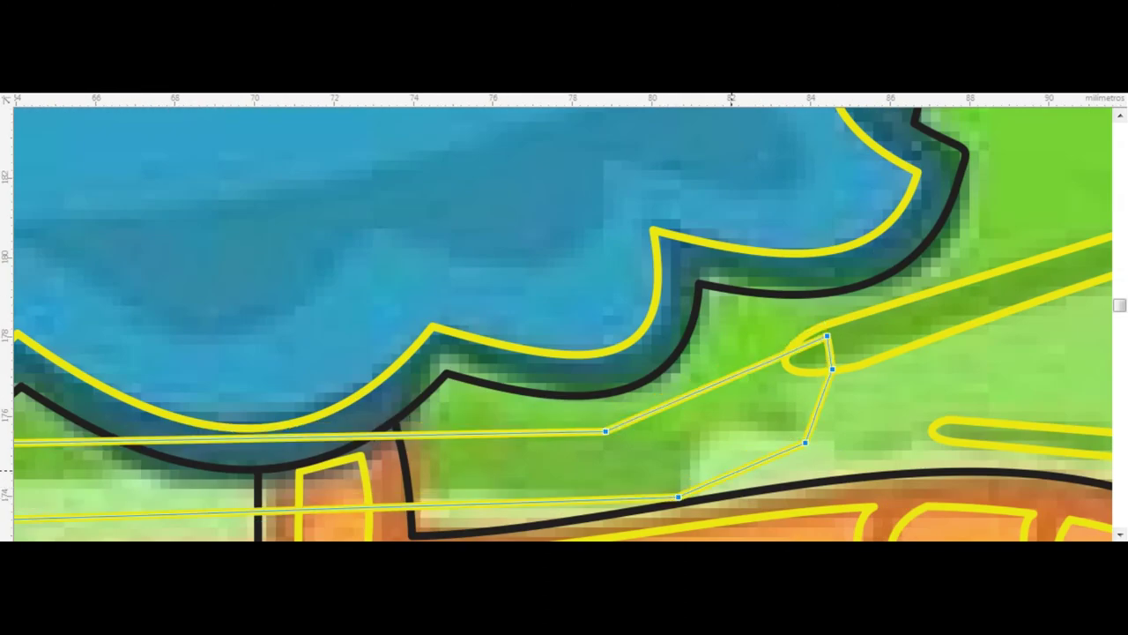
pyautogui.moveTo(739, 468); pyautogui.dragTo(721, 429)
pyautogui.moveTo(716, 384); pyautogui.dragTo(716, 234)
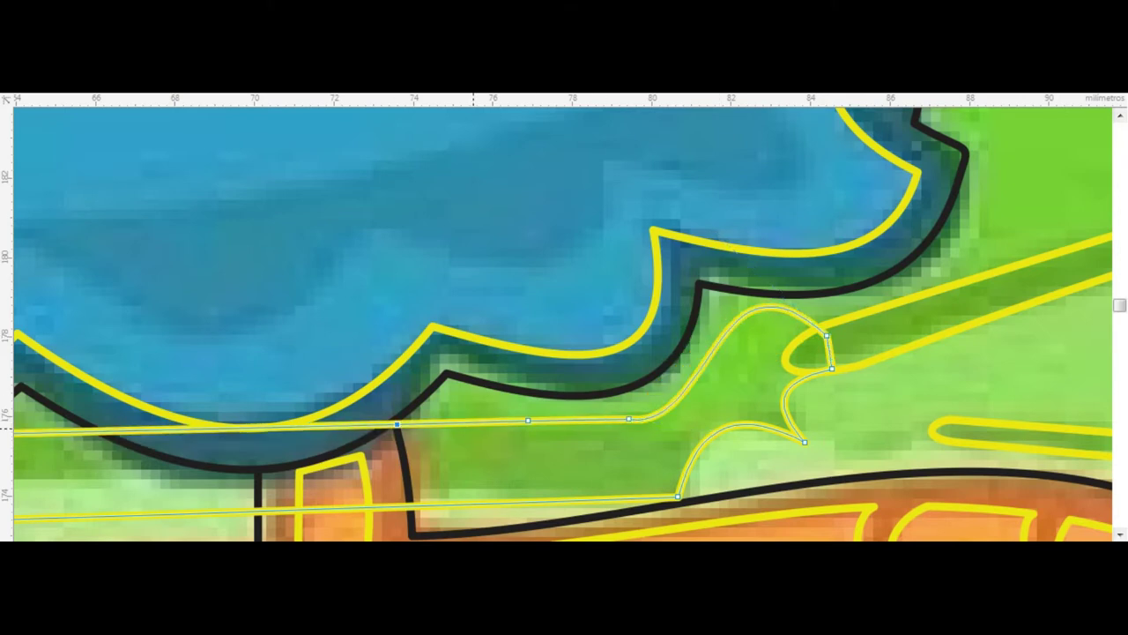
pyautogui.scroll(-2, 471, 397)
pyautogui.scroll(-3, 471, 397)
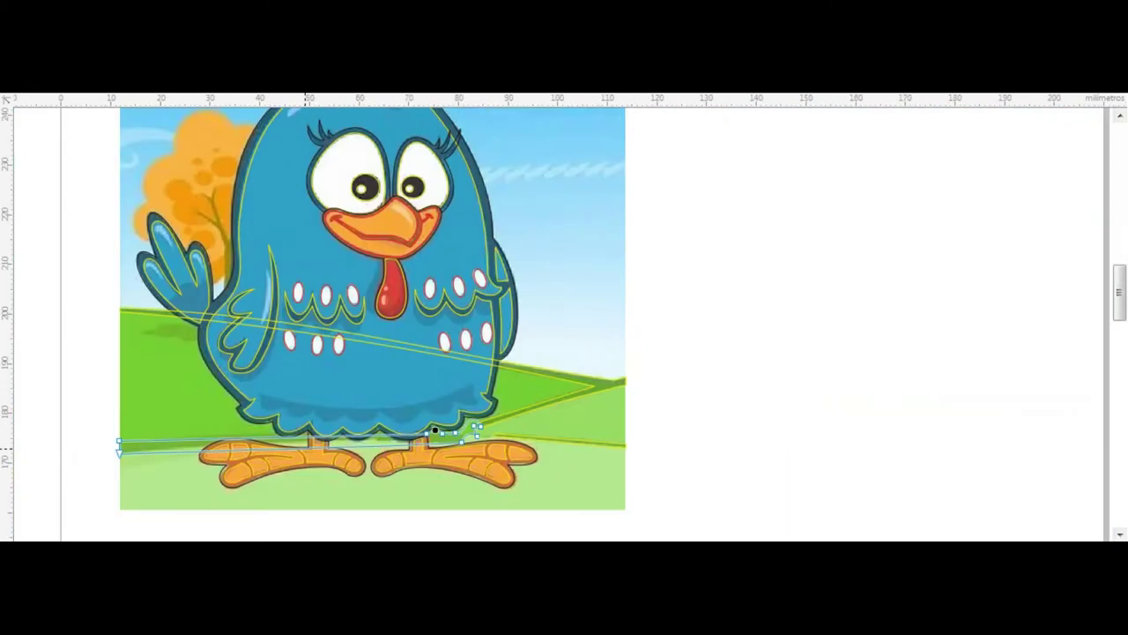
pyautogui.scroll(4, 432, 443)
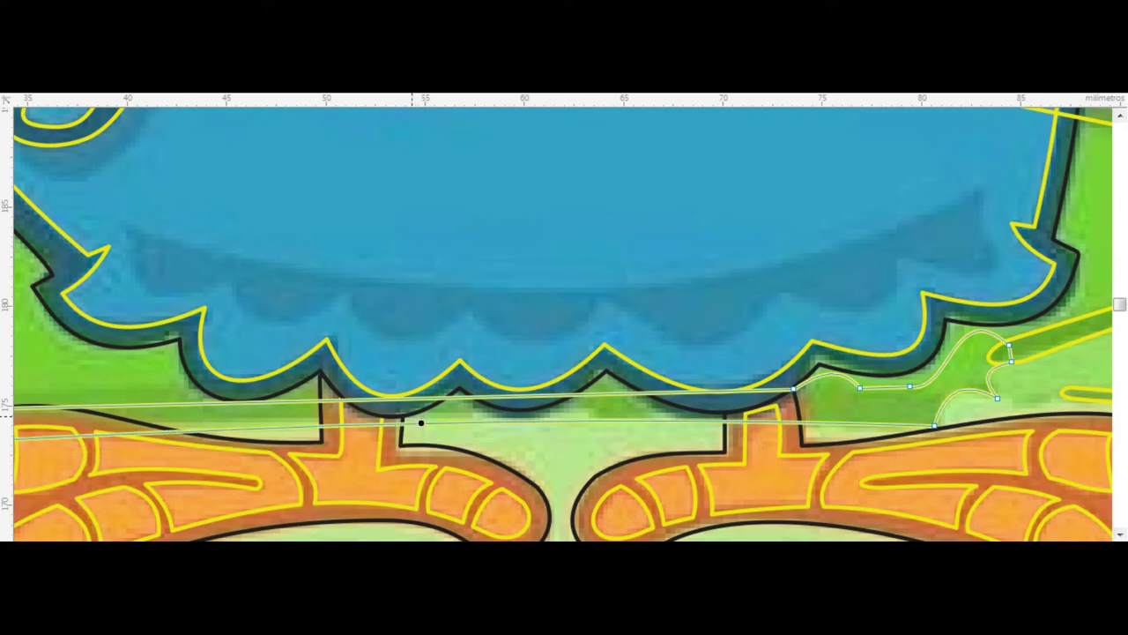
pyautogui.hscroll(-5, 418, 423)
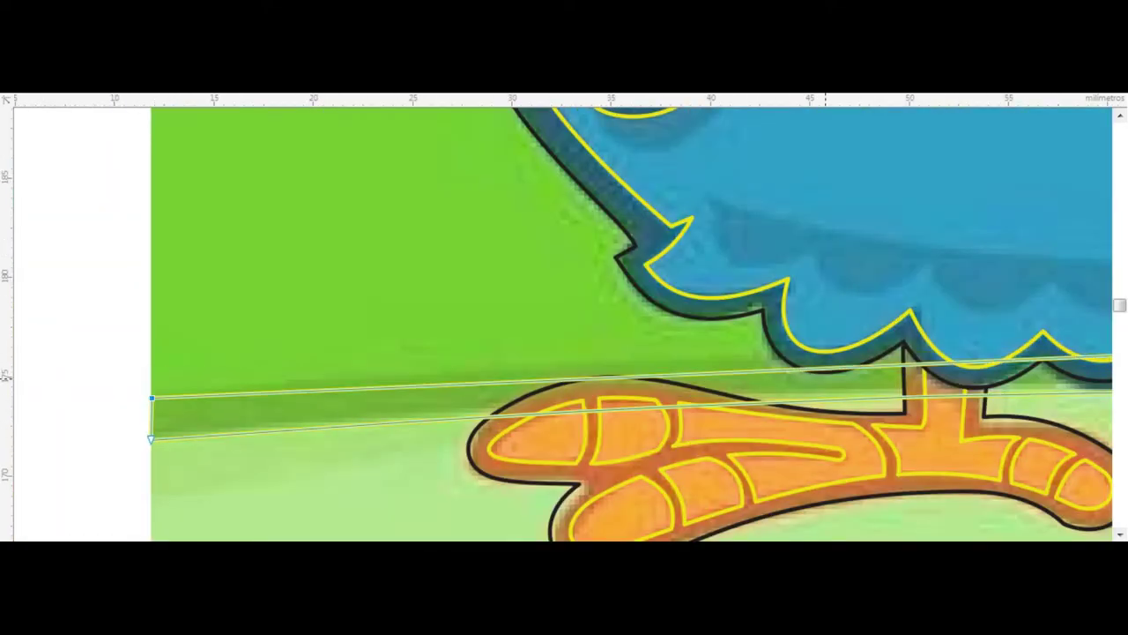
pyautogui.moveTo(853, 356); pyautogui.dragTo(840, 369)
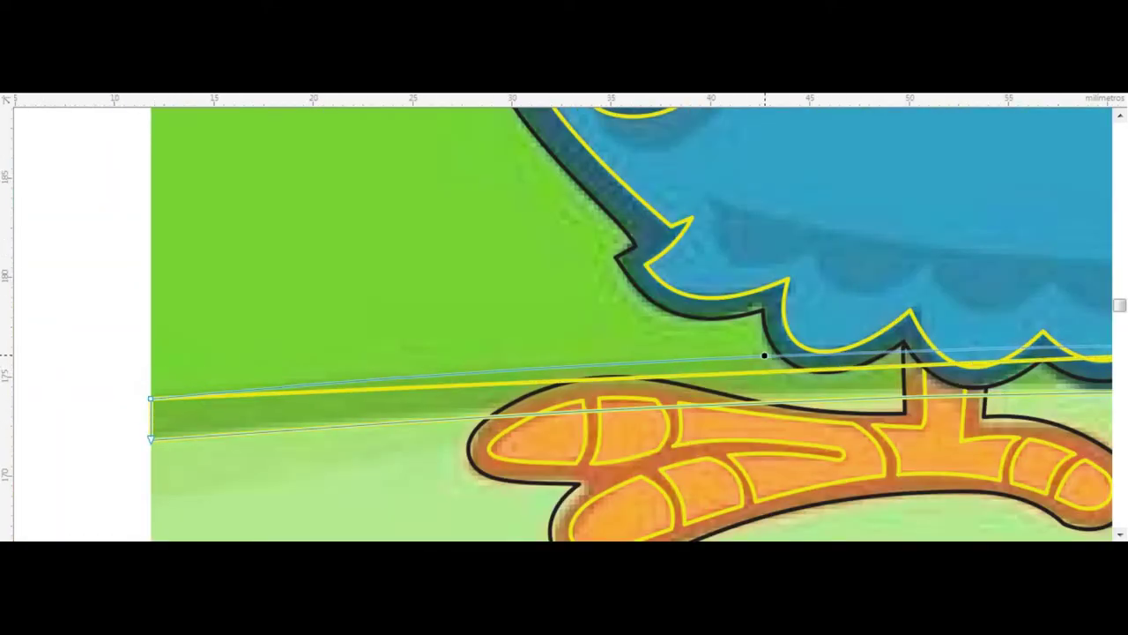
pyautogui.scroll(-3, 400, 462)
pyautogui.scroll(3, 400, 462)
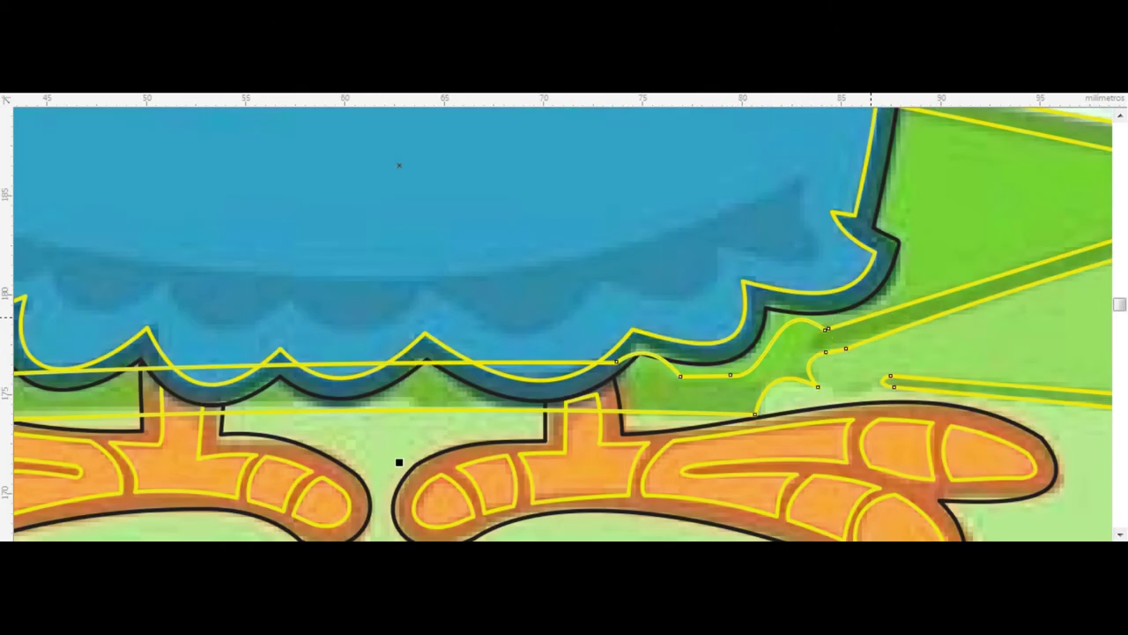
pyautogui.press('F3')
pyautogui.scroll(-4, 494, 212)
pyautogui.scroll(6, 493, 212)
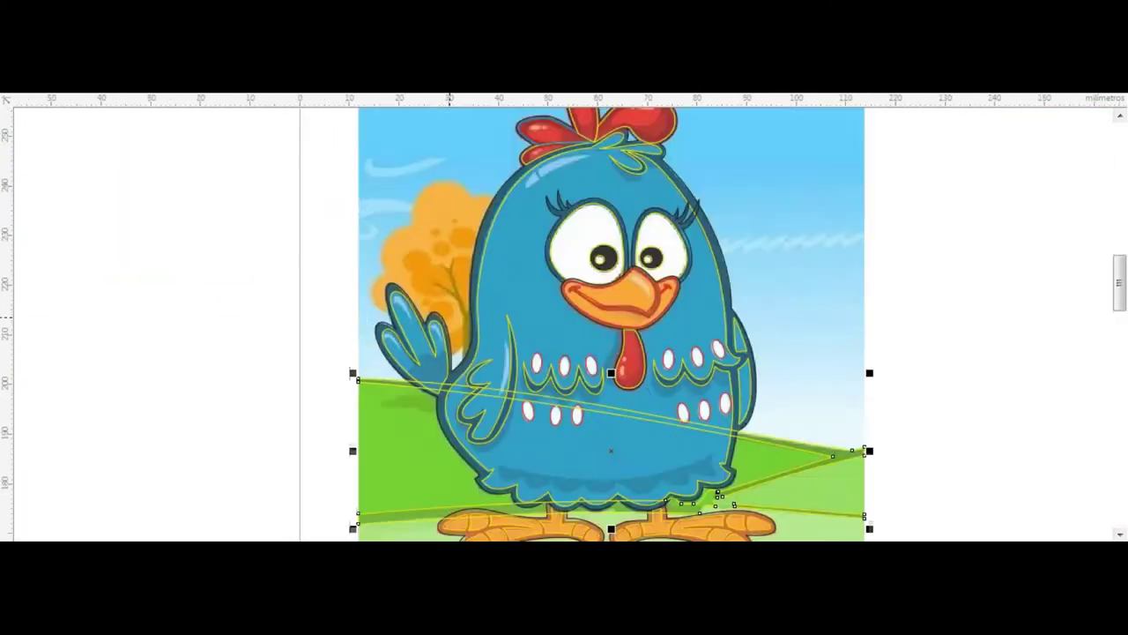
# - Trace both sides of the tree trunk and its top branch behind the wing
pyautogui.scroll(1, 564, 317)
pyautogui.hscroll(1, 564, 317)
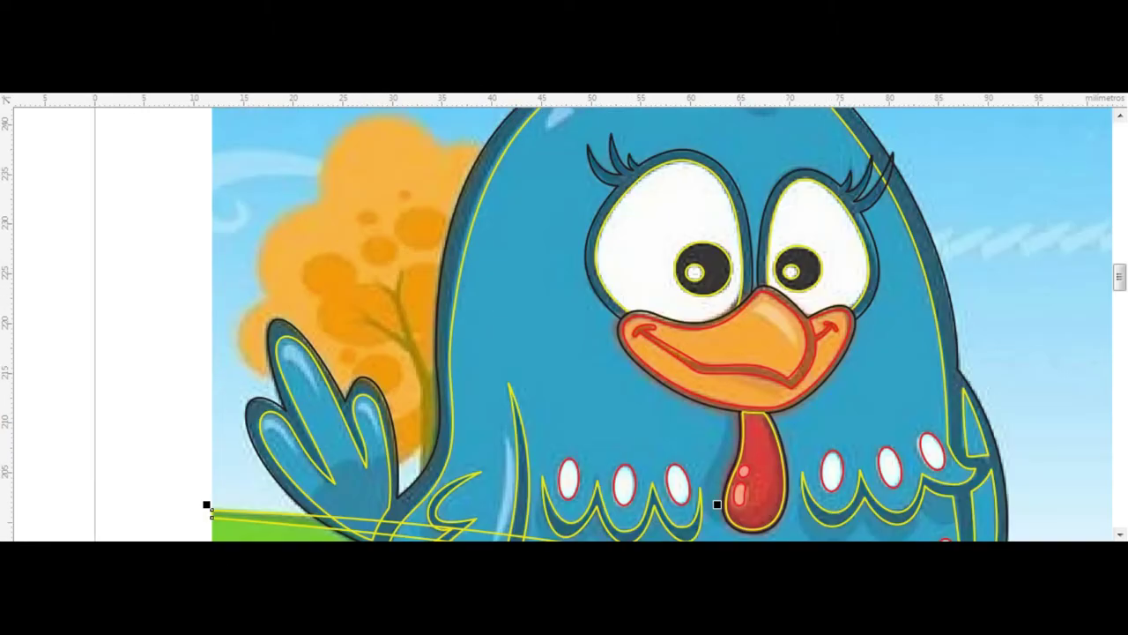
pyautogui.scroll(2, 421, 524)
pyautogui.moveTo(441, 539)
pyautogui.mouseDown()
pyautogui.moveTo(409, 242)
pyautogui.moveTo(304, 163)
pyautogui.mouseUp()
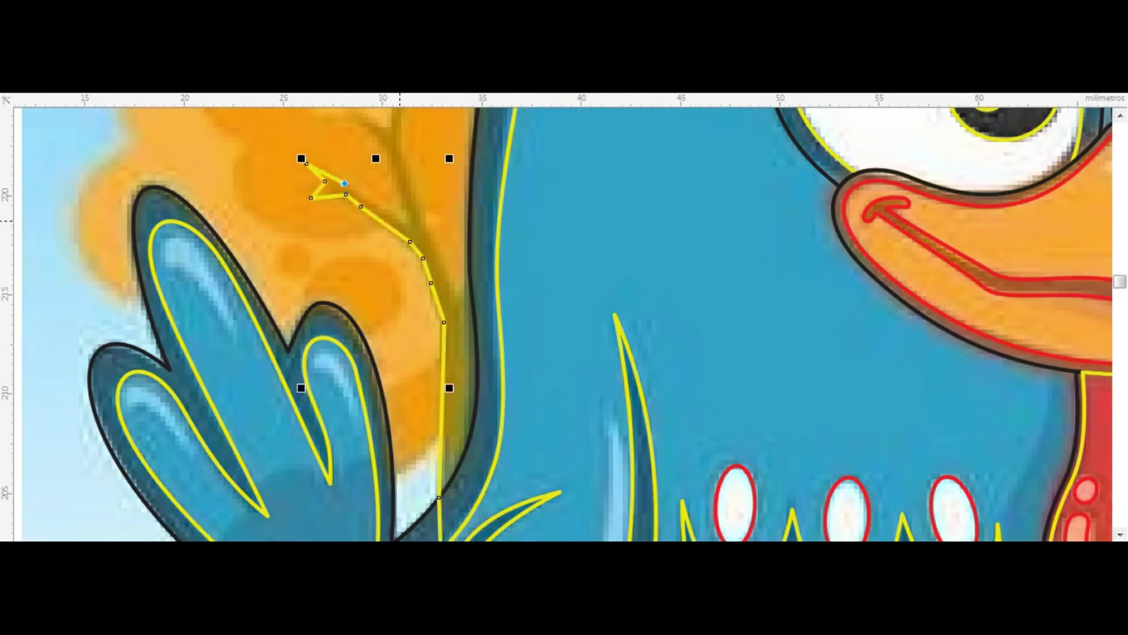
pyautogui.scroll(1, 564, 317)
pyautogui.moveTo(407, 328); pyautogui.dragTo(323, 232)
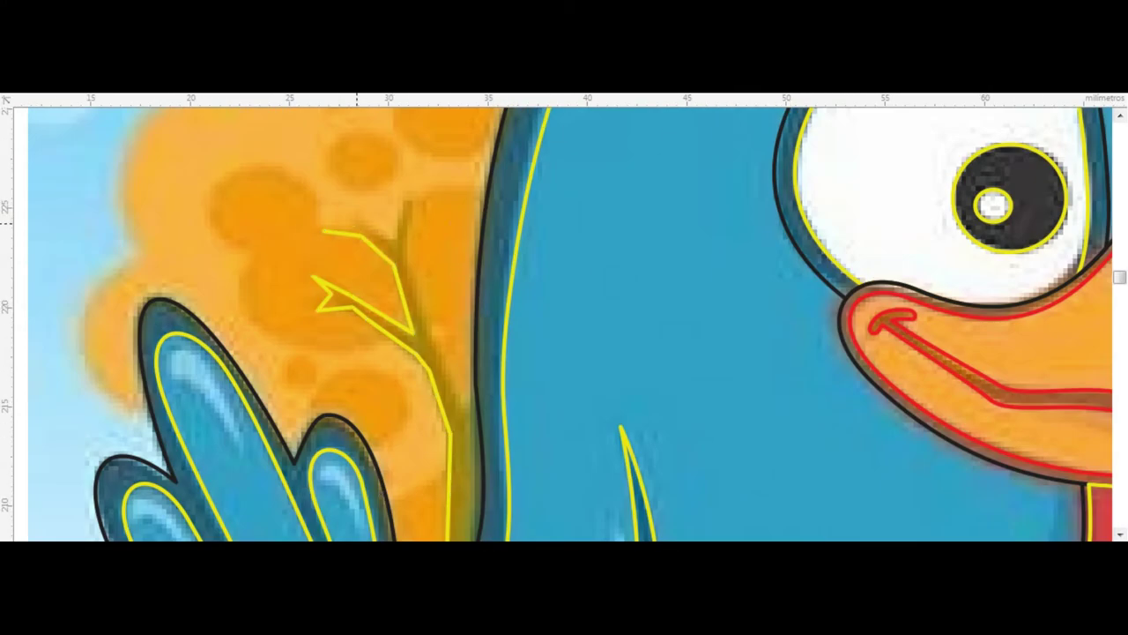
pyautogui.moveTo(407, 204); pyautogui.dragTo(471, 414)
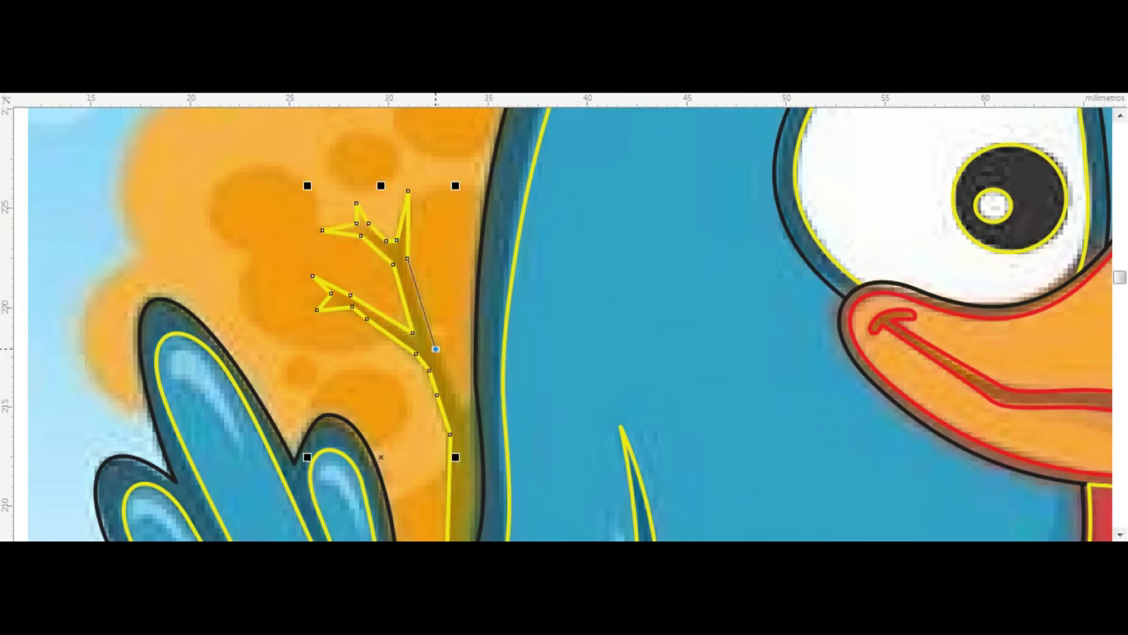
pyautogui.scroll(-1, 474, 448)
pyautogui.scroll(-1, 460, 323)
pyautogui.moveTo(474, 212); pyautogui.dragTo(490, 518)
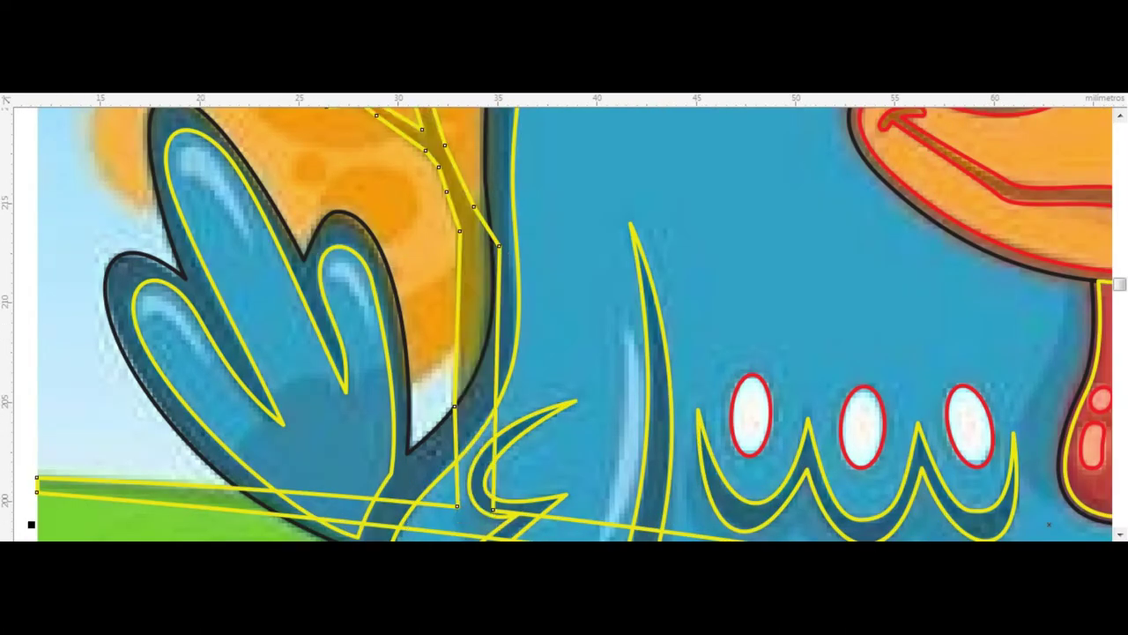
pyautogui.scroll(-3, 458, 521)
pyautogui.scroll(2, 511, 314)
# - Draw overlapping circles over the orange bush foliage and weld them into one outline
pyautogui.press('F7')
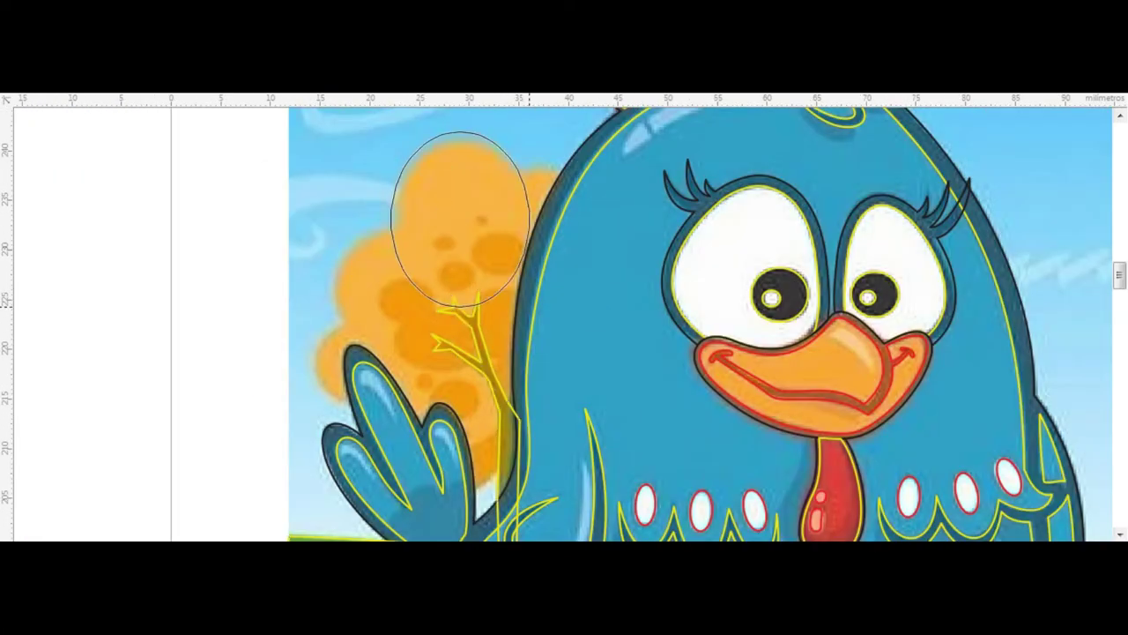
pyautogui.moveTo(389, 130); pyautogui.dragTo(534, 282)
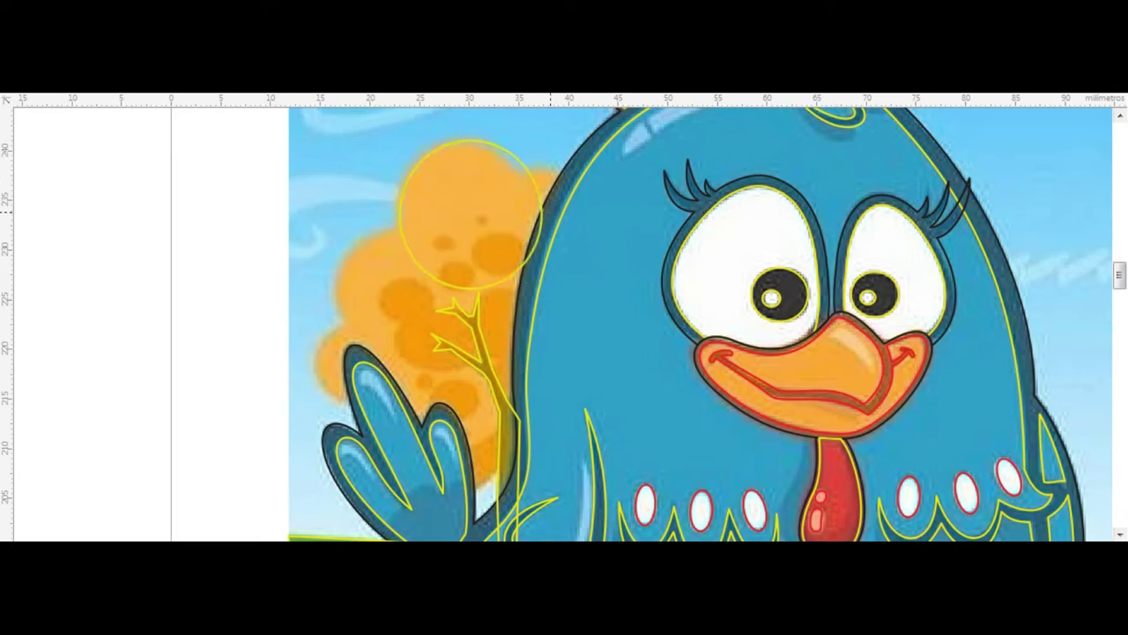
pyautogui.moveTo(455, 173)
pyautogui.mouseDown()
pyautogui.moveTo(535, 208)
pyautogui.moveTo(401, 271)
pyautogui.moveTo(370, 420)
pyautogui.moveTo(377, 388)
pyautogui.mouseUp()
pyautogui.press('Escape')
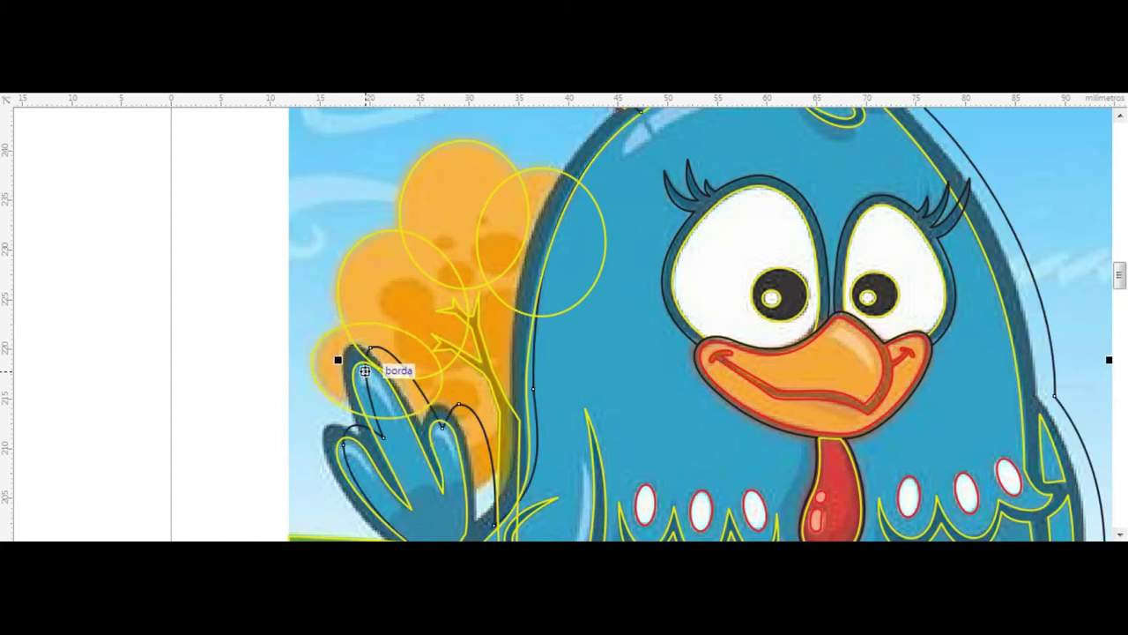
pyautogui.scroll(5, 379, 388)
pyautogui.scroll(-5, 564, 352)
pyautogui.moveTo(374, 319); pyautogui.dragTo(435, 394)
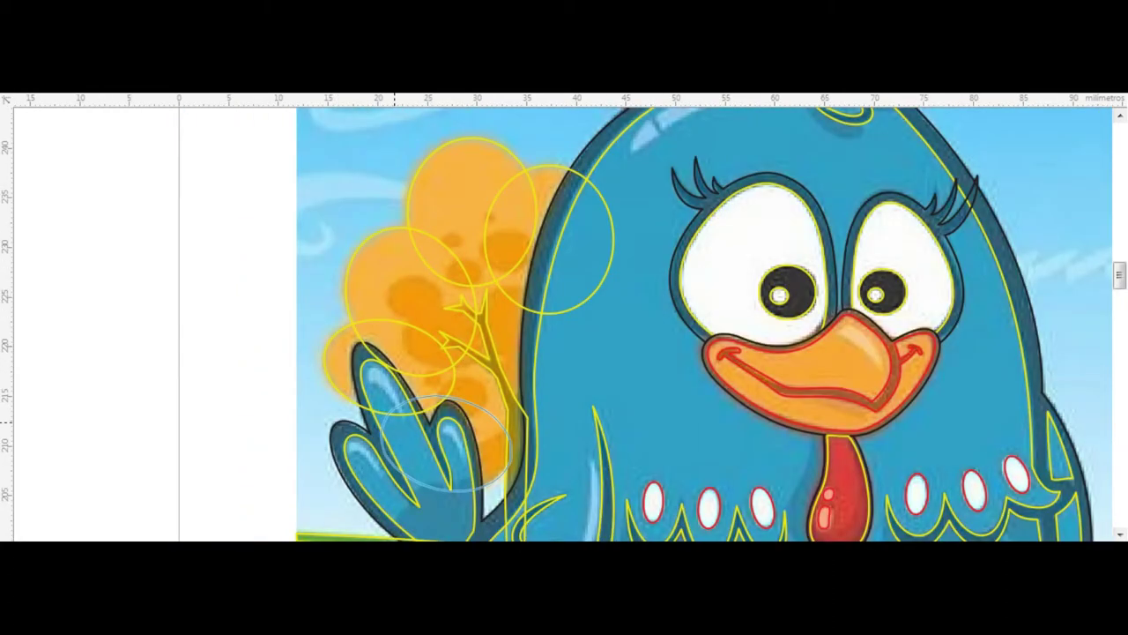
pyautogui.keyDown('shift'); pyautogui.click(431, 132); pyautogui.keyUp('shift')
pyautogui.keyDown('shift'); pyautogui.click(608, 168); pyautogui.keyUp('shift')
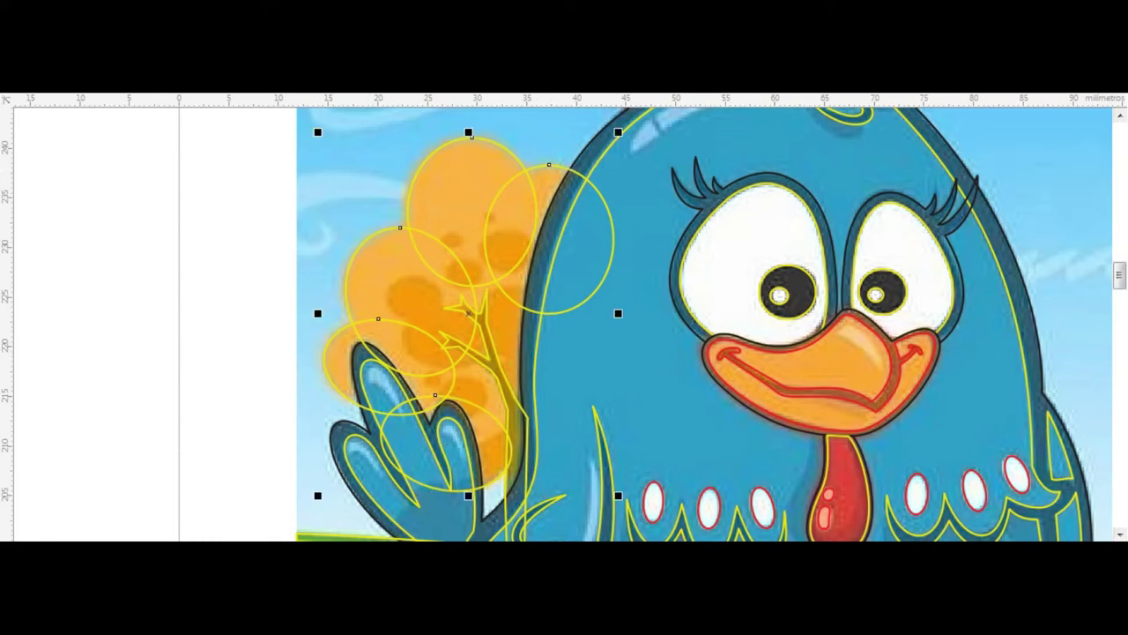
# - Delete stray nodes and smooth the welded bush outline along the bird's edge
pyautogui.press('F10')
pyautogui.press('Delete')
pyautogui.moveTo(424, 328); pyautogui.dragTo(455, 300)
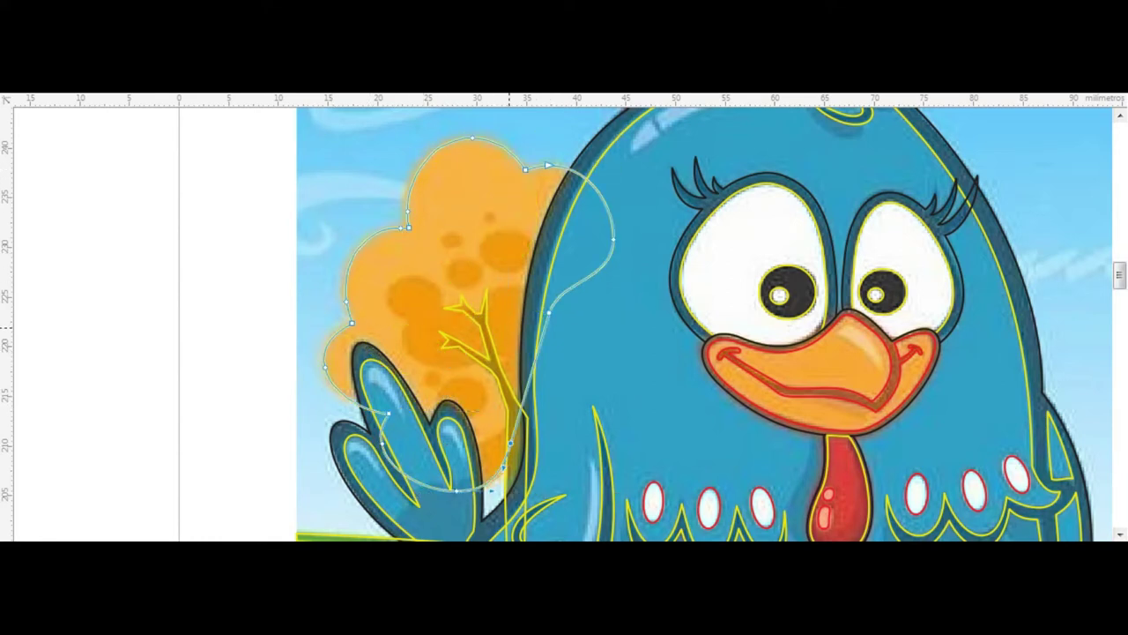
pyautogui.scroll(2, 470, 274)
# - Add ellipses over a bush spot and the branch, welding the overlapping ones
pyautogui.press('F7')
pyautogui.moveTo(485, 193); pyautogui.dragTo(598, 280)
pyautogui.moveTo(541, 236); pyautogui.dragTo(388, 385)
pyautogui.press('space')
pyautogui.moveTo(441, 428); pyautogui.dragTo(496, 471)
pyautogui.moveTo(496, 404)
pyautogui.mouseDown()
pyautogui.moveTo(512, 406)
pyautogui.moveTo(543, 334)
pyautogui.moveTo(579, 370)
pyautogui.mouseUp()
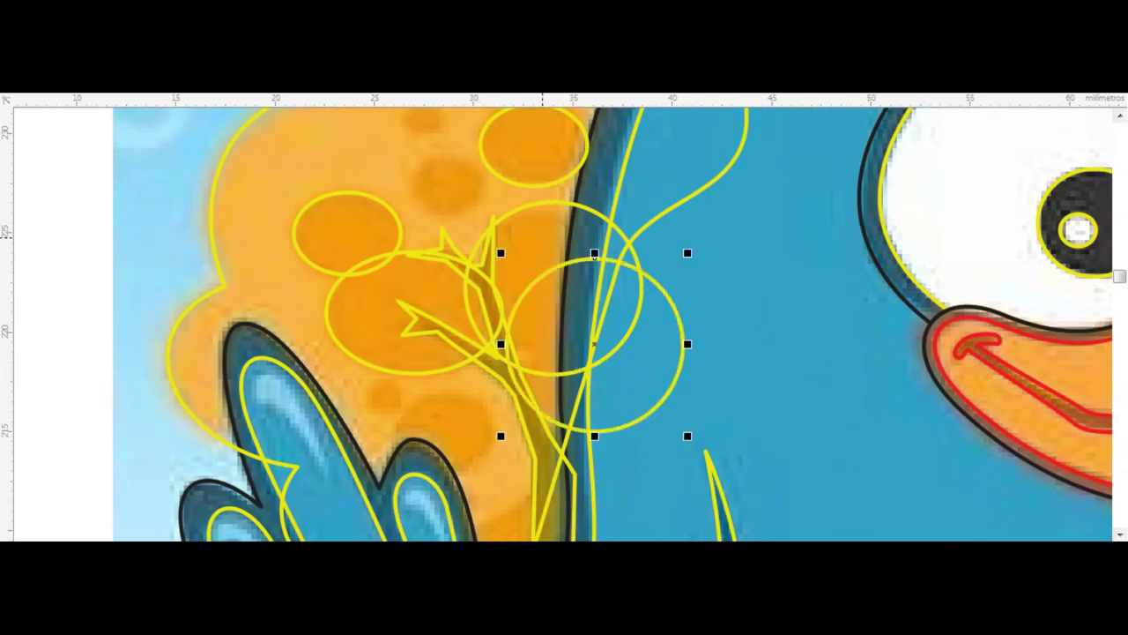
pyautogui.click(428, 430)
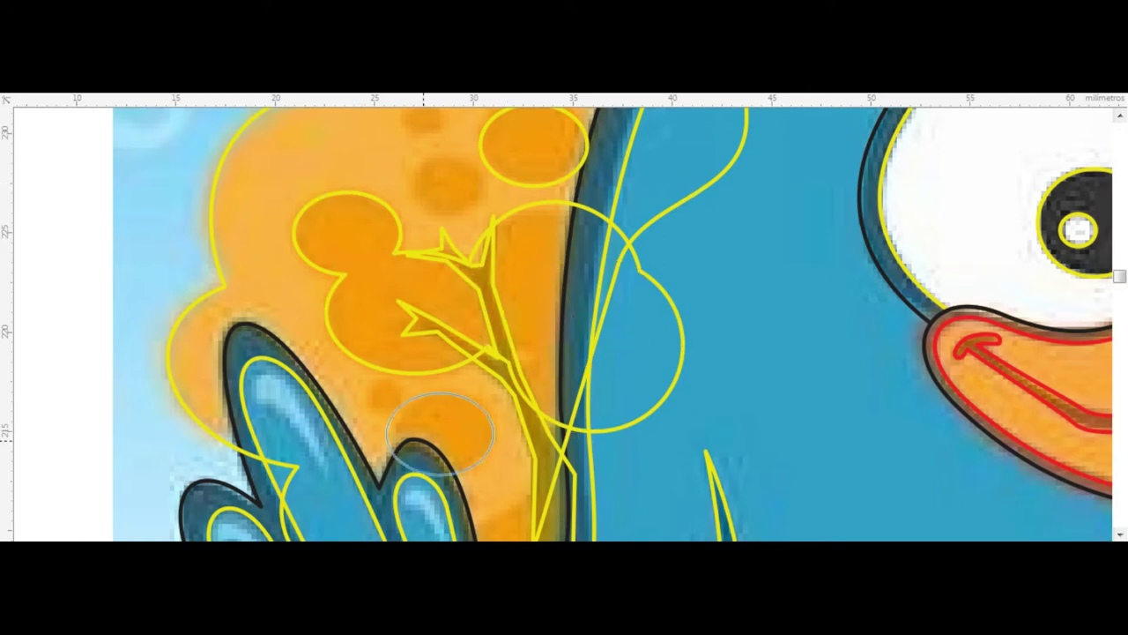
# - Add and enlarge small circles over the bush's dark spots
pyautogui.click(414, 424)
pyautogui.scroll(5, 369, 413)
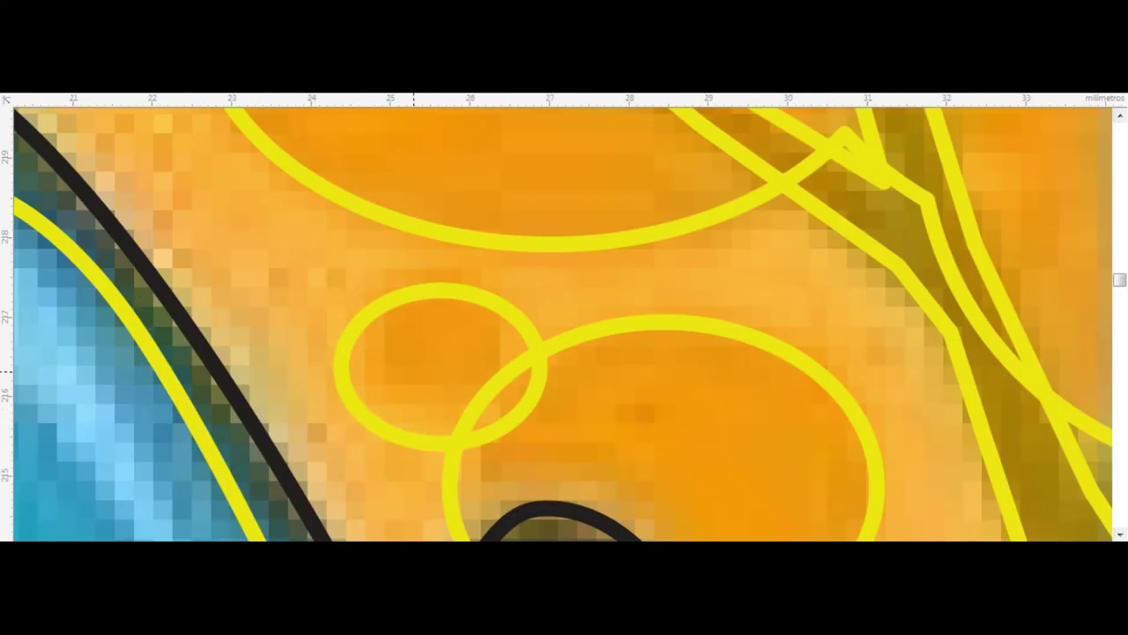
pyautogui.click(435, 347)
pyautogui.scroll(-5, 435, 347)
pyautogui.scroll(2, 436, 370)
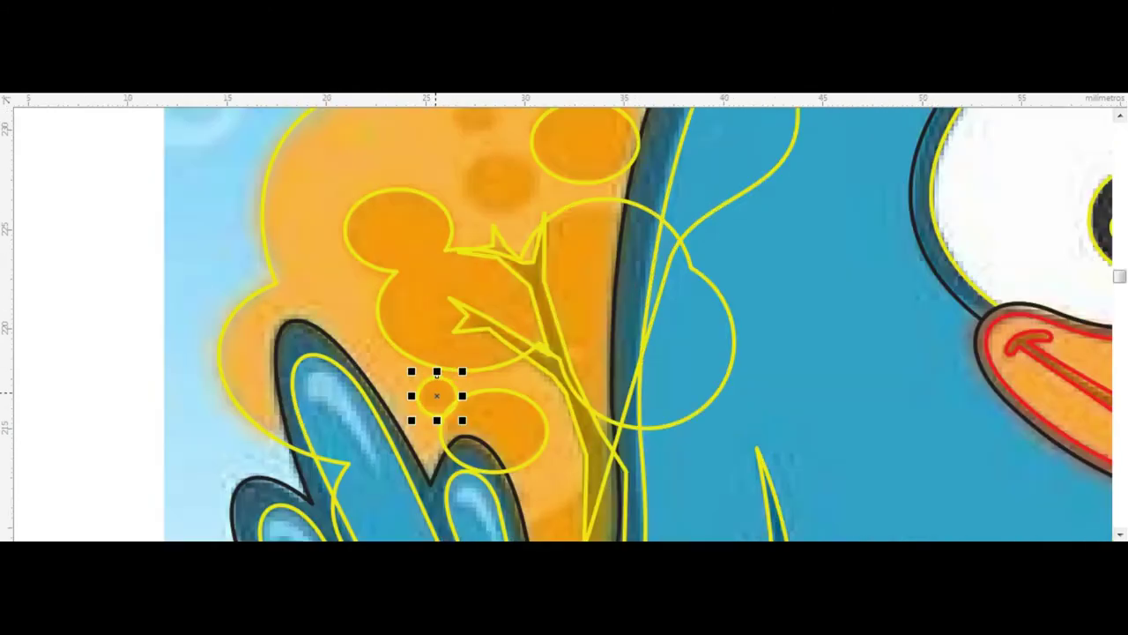
pyautogui.click(420, 398)
pyautogui.keyDown('shift'); pyautogui.click(398, 189); pyautogui.keyUp('shift')
pyautogui.scroll(2, 478, 288)
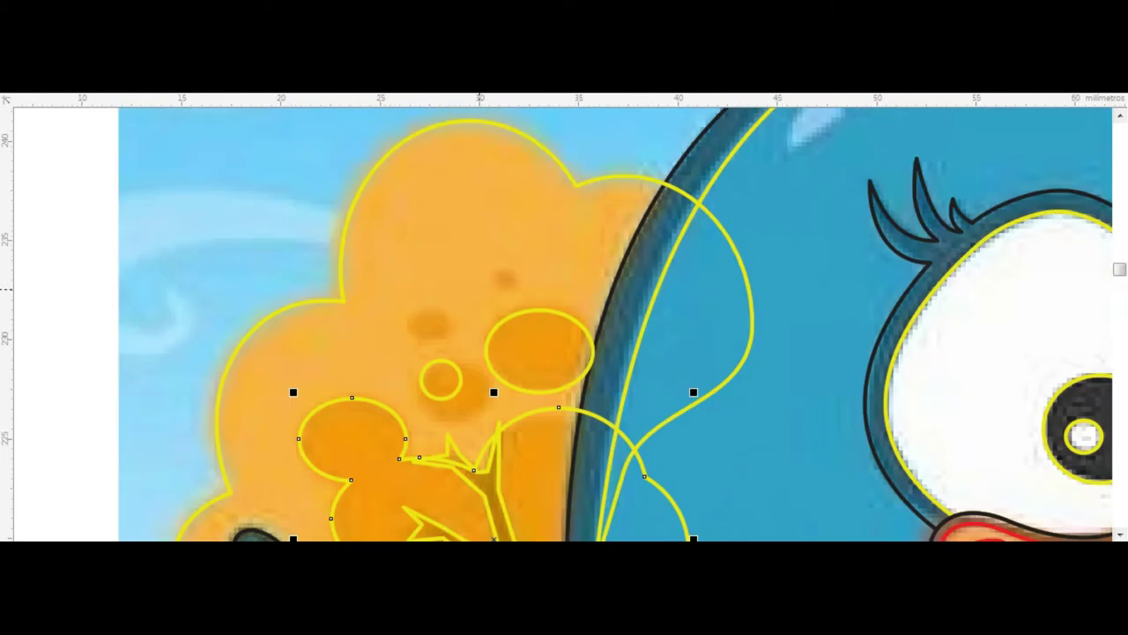
pyautogui.moveTo(426, 324); pyautogui.dragTo(508, 279)
pyautogui.click(438, 359)
pyautogui.moveTo(463, 402); pyautogui.dragTo(484, 428)
pyautogui.keyDown('shift'); pyautogui.click(538, 353); pyautogui.keyUp('shift')
pyautogui.keyDown('shift'); pyautogui.click(351, 440); pyautogui.keyUp('shift')
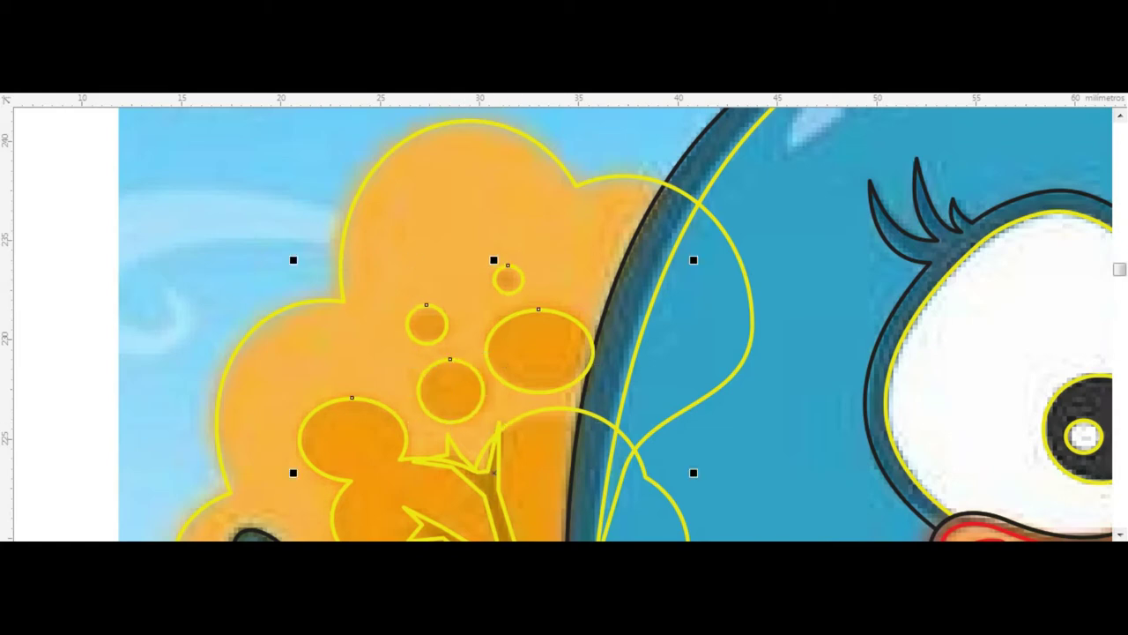
# - Freehand-trace the grass shadow patch below the wing as a closed shape
pyautogui.scroll(-4, 362, 380)
pyautogui.scroll(4, 362, 380)
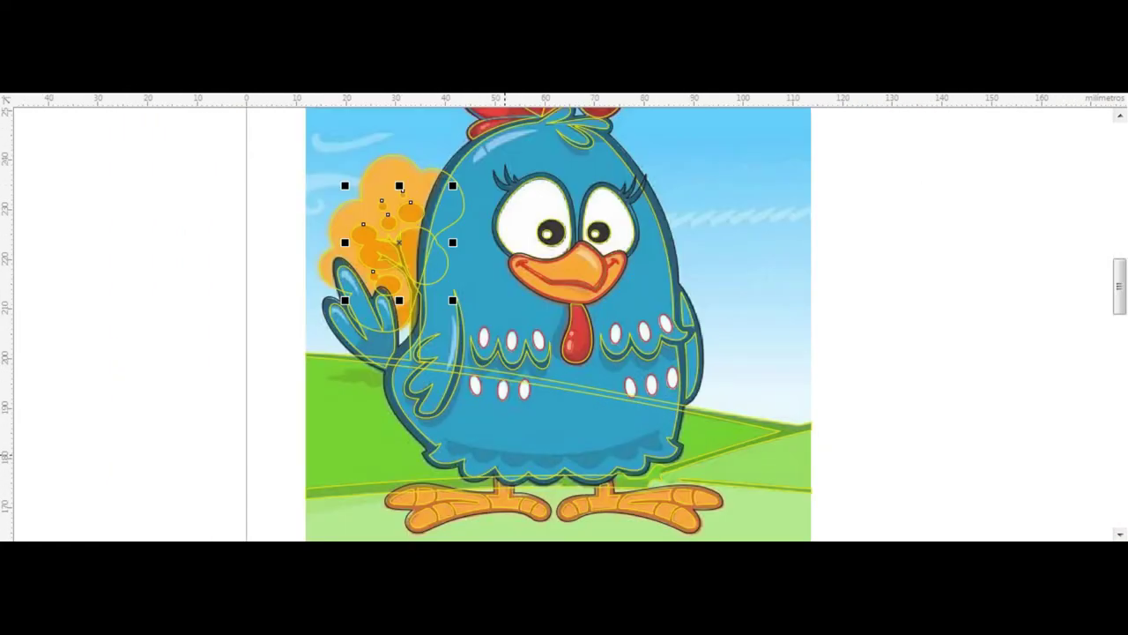
pyautogui.scroll(2, 312, 335)
pyautogui.moveTo(462, 370); pyautogui.dragTo(370, 372)
pyautogui.moveTo(514, 456); pyautogui.dragTo(465, 371)
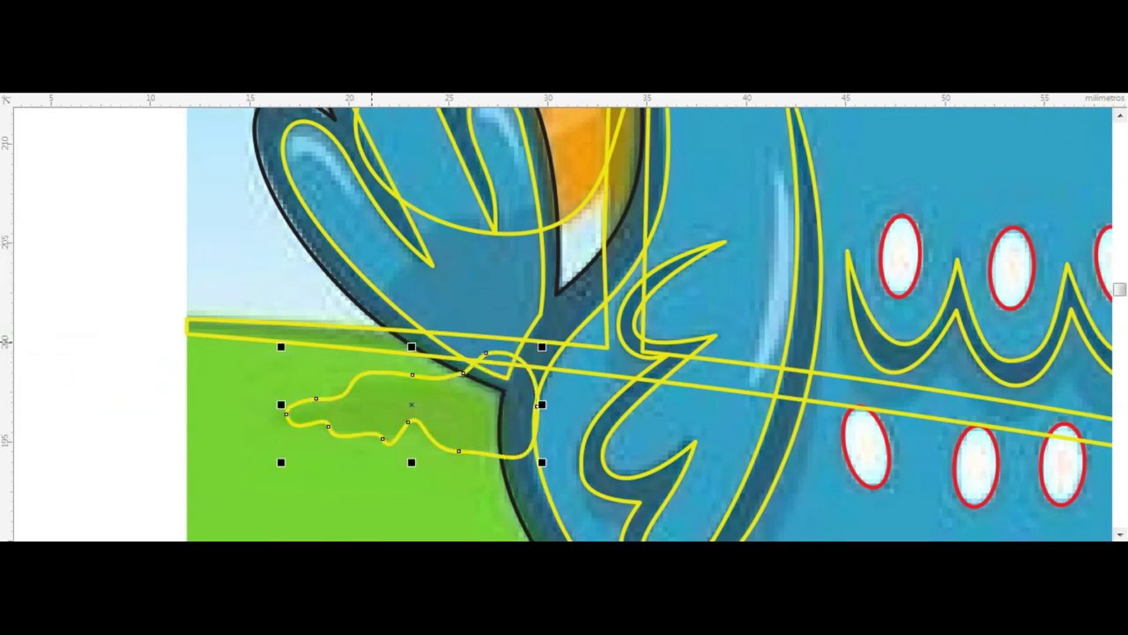
pyautogui.scroll(-3, 145, 229)
# - Draw a closed path along the light cloud streak above the bush
pyautogui.scroll(-3, 325, 320)
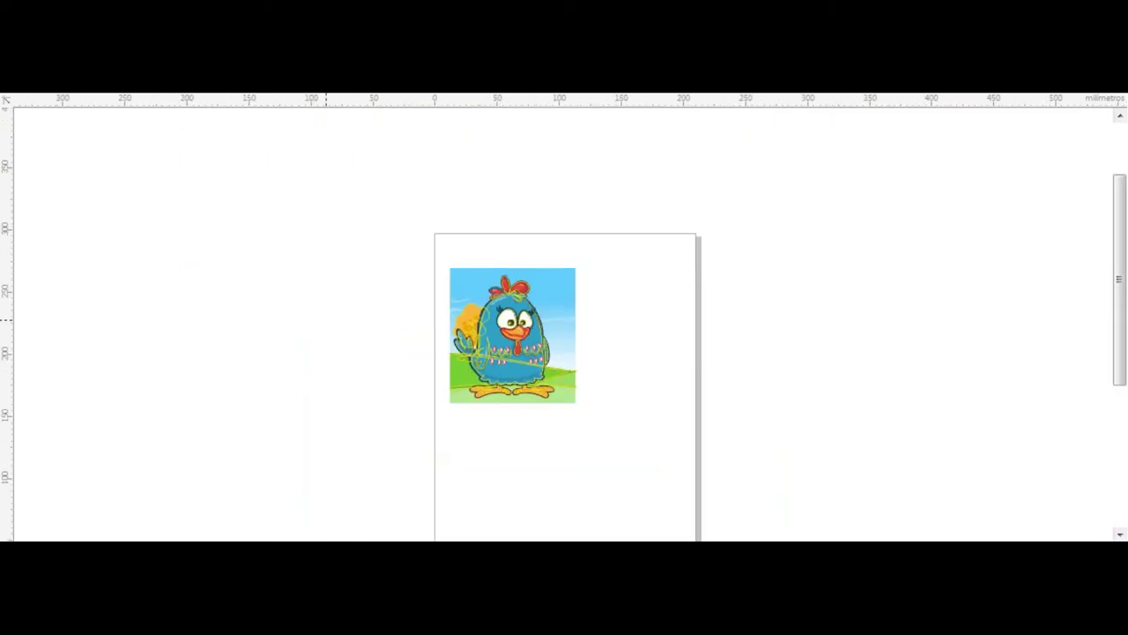
pyautogui.scroll(1, 459, 278)
pyautogui.scroll(2, 459, 279)
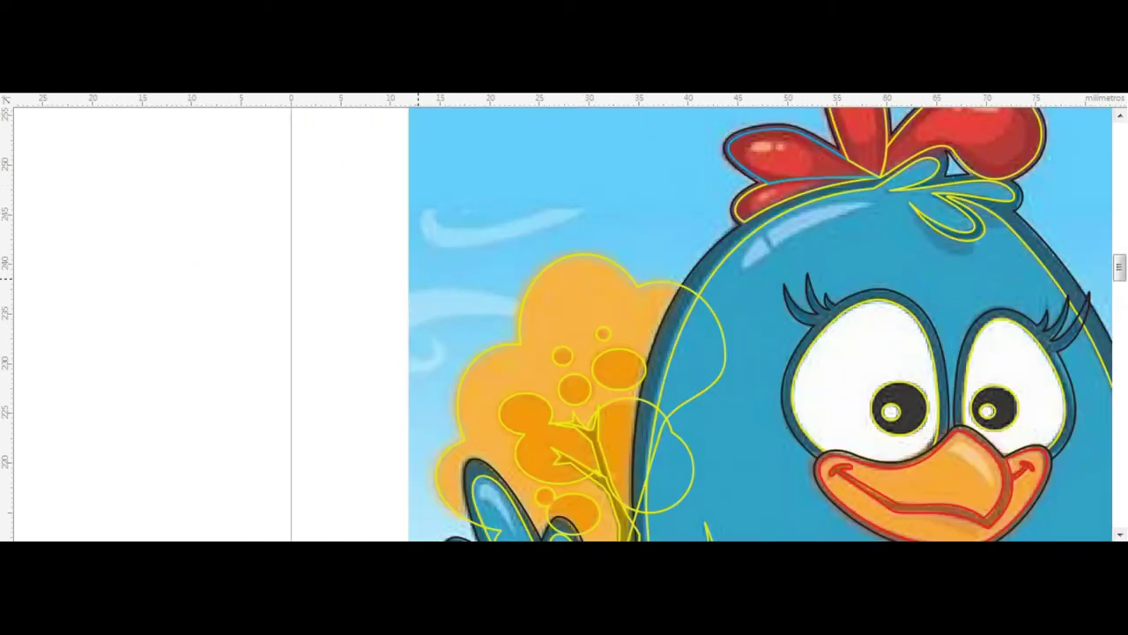
pyautogui.scroll(2, 577, 210)
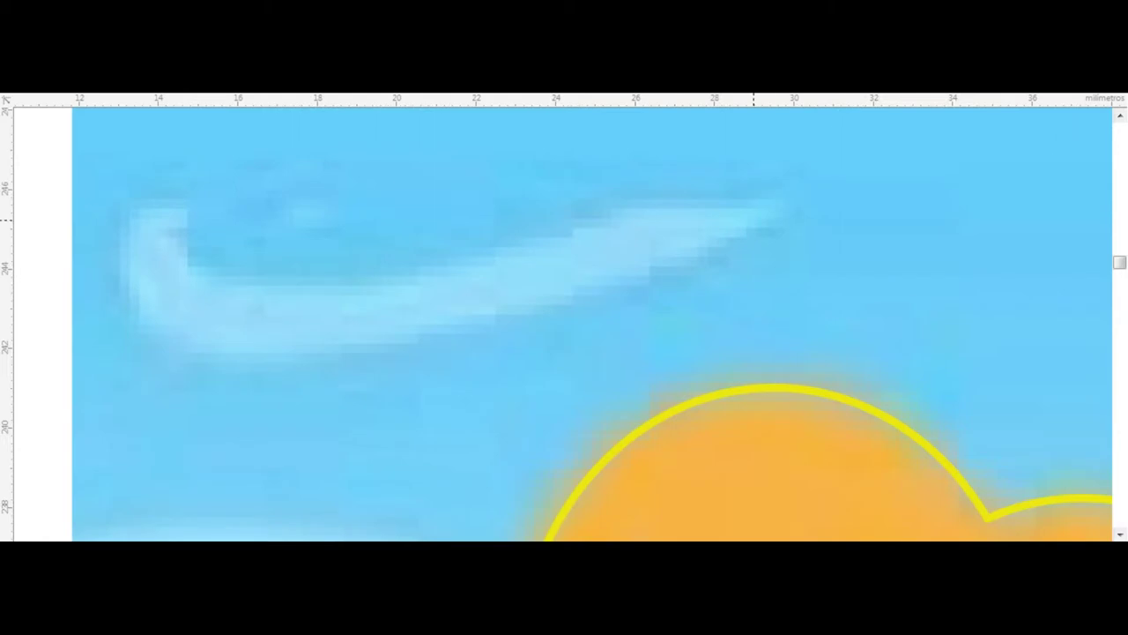
pyautogui.click(788, 197)
pyautogui.click(635, 196)
pyautogui.scroll(2, 176, 278)
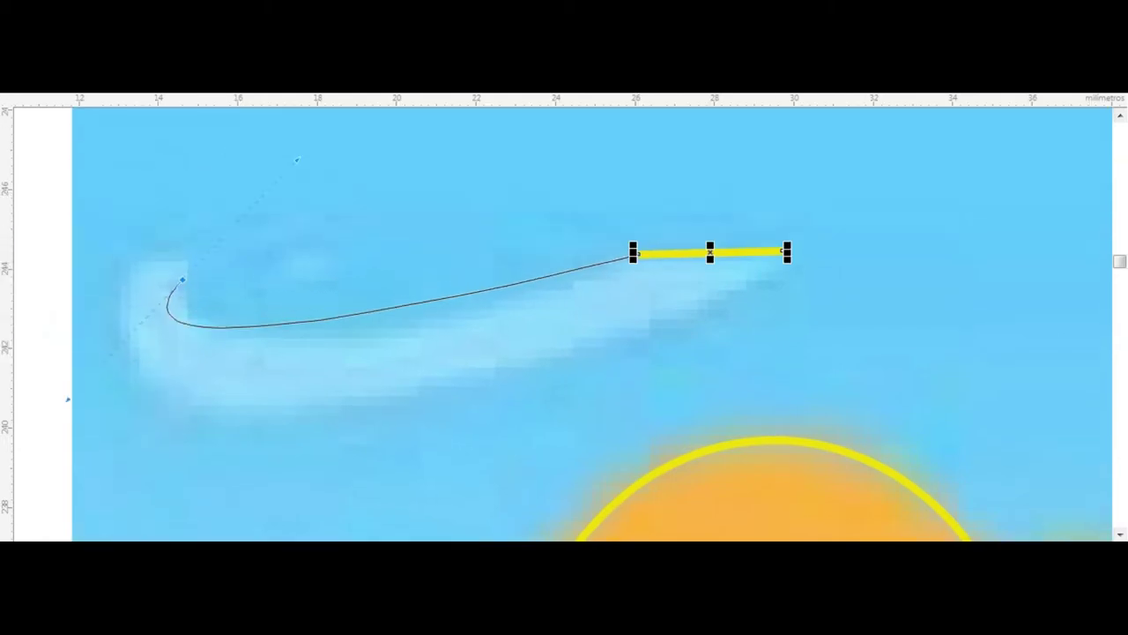
pyautogui.moveTo(182, 339); pyautogui.dragTo(139, 206)
pyautogui.click(153, 319)
pyautogui.click(782, 312)
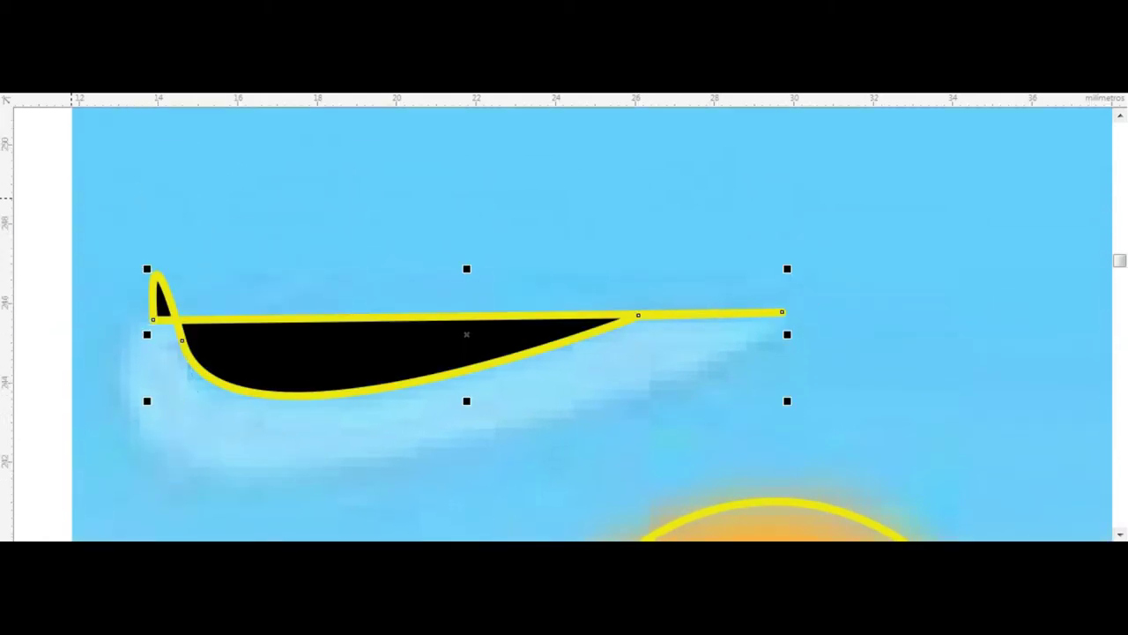
# - Curve the streak path into a swoosh with a rounded left hook
pyautogui.moveTo(349, 317); pyautogui.dragTo(231, 460)
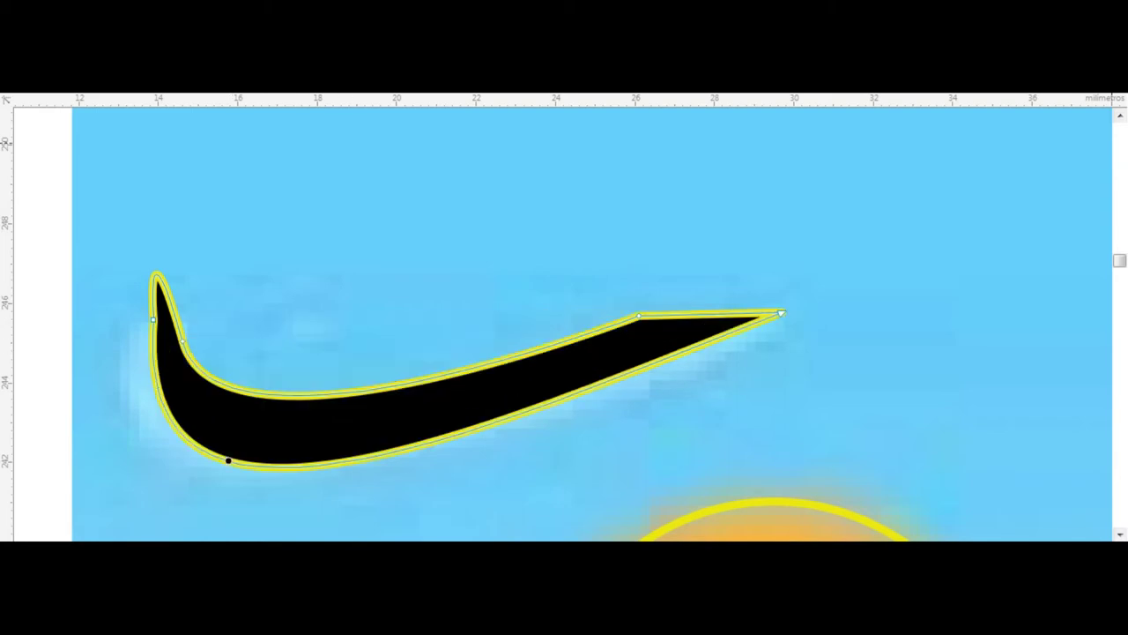
pyautogui.moveTo(173, 304)
pyautogui.mouseDown()
pyautogui.moveTo(137, 335)
pyautogui.moveTo(162, 280)
pyautogui.moveTo(124, 250)
pyautogui.mouseUp()
pyautogui.scroll(3, 168, 330)
pyautogui.scroll(-3, 168, 330)
pyautogui.press('space')
pyautogui.scroll(-2, 360, 172)
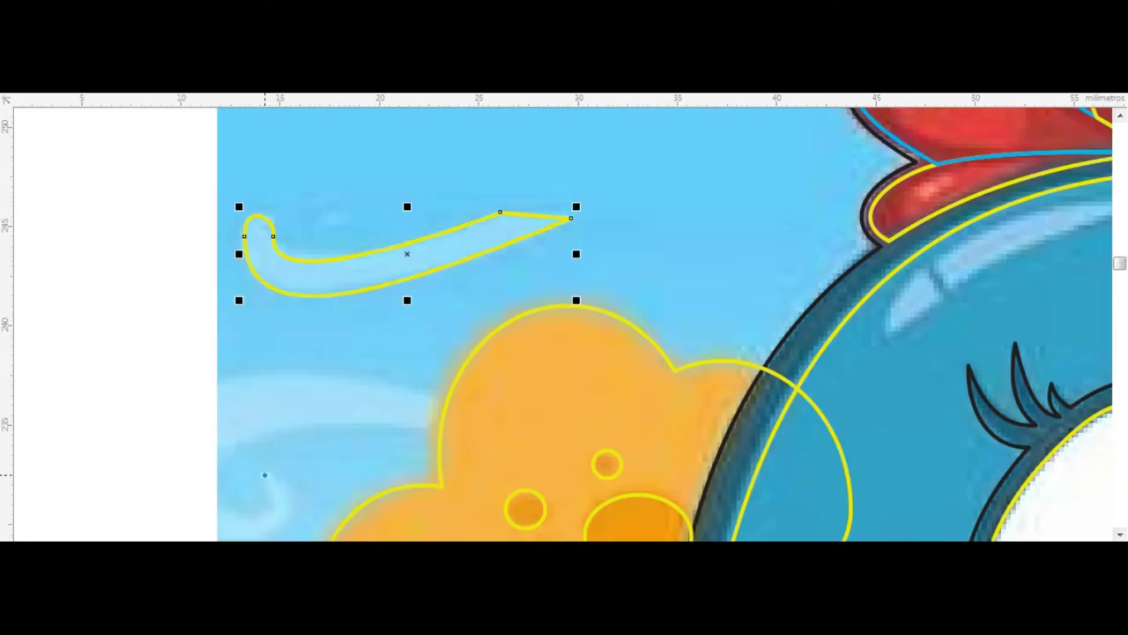
# - Outline the second cloud streak as a closed straight-sided shape
pyautogui.click(264, 475)
pyautogui.click(459, 437)
pyautogui.click(476, 388)
pyautogui.scroll(2, 251, 533)
pyautogui.click(238, 528)
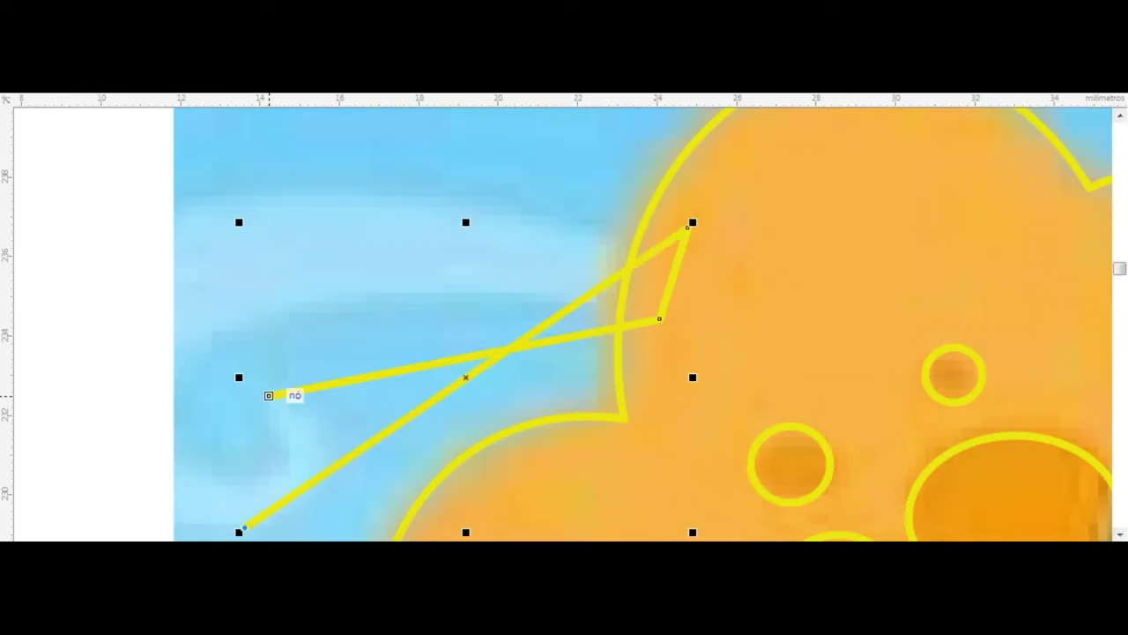
pyautogui.click(270, 396)
pyautogui.scroll(-1, 139, 170)
# - Remove the black fill and bend the second streak's left side into a bulge
pyautogui.hotkey('ctrl', 'z')
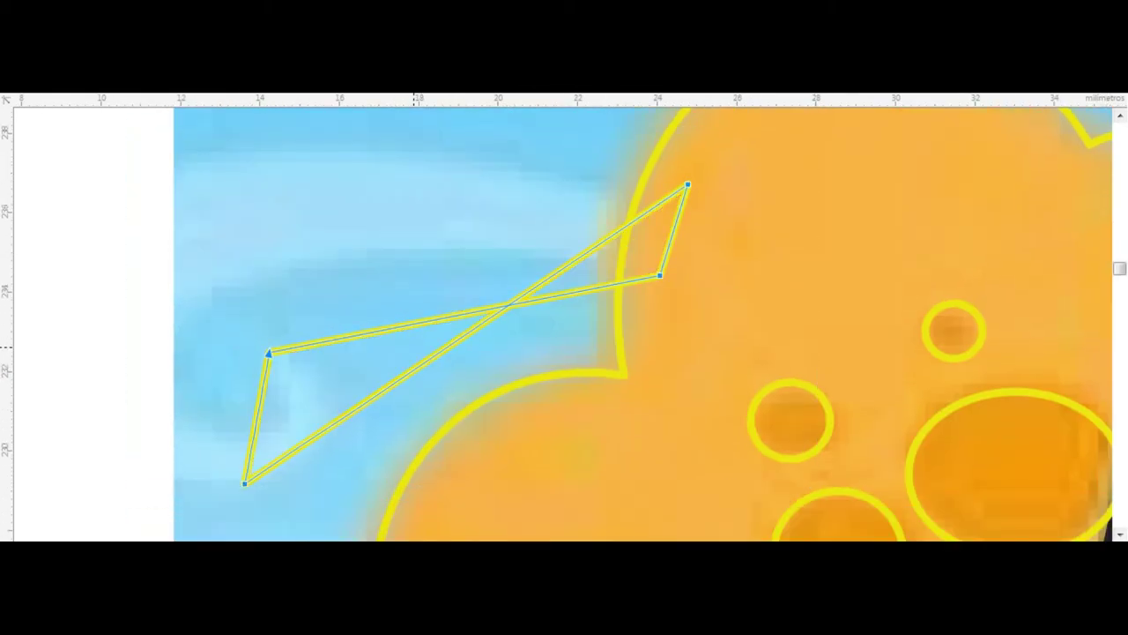
pyautogui.moveTo(379, 388); pyautogui.dragTo(177, 176)
pyautogui.scroll(-2, 322, 246)
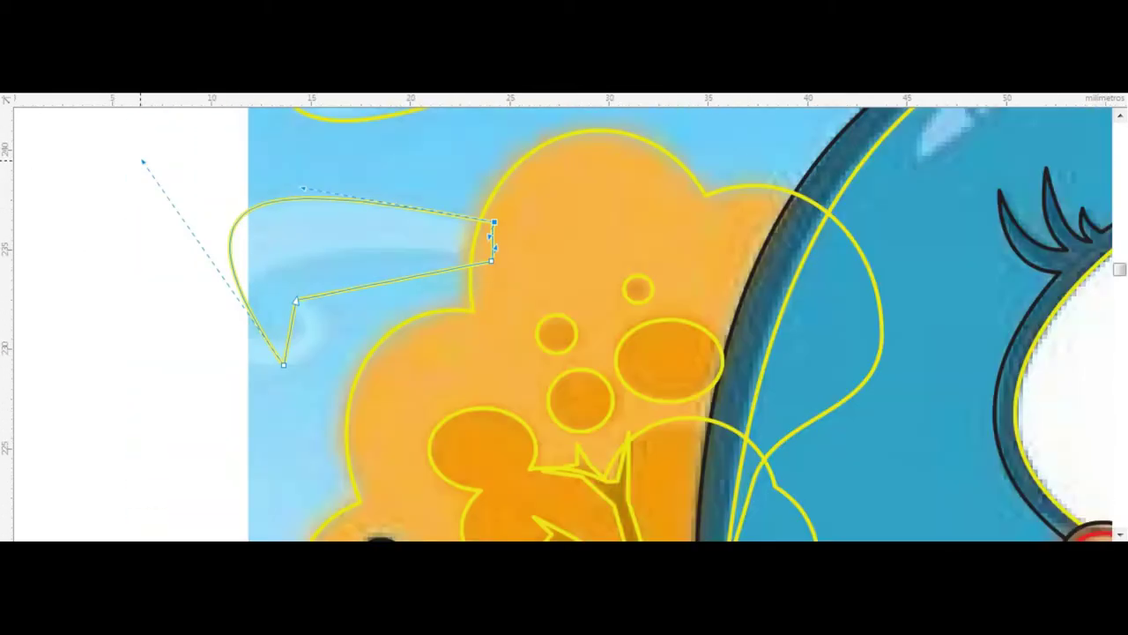
pyautogui.moveTo(231, 247); pyautogui.dragTo(189, 334)
pyautogui.scroll(1, 384, 326)
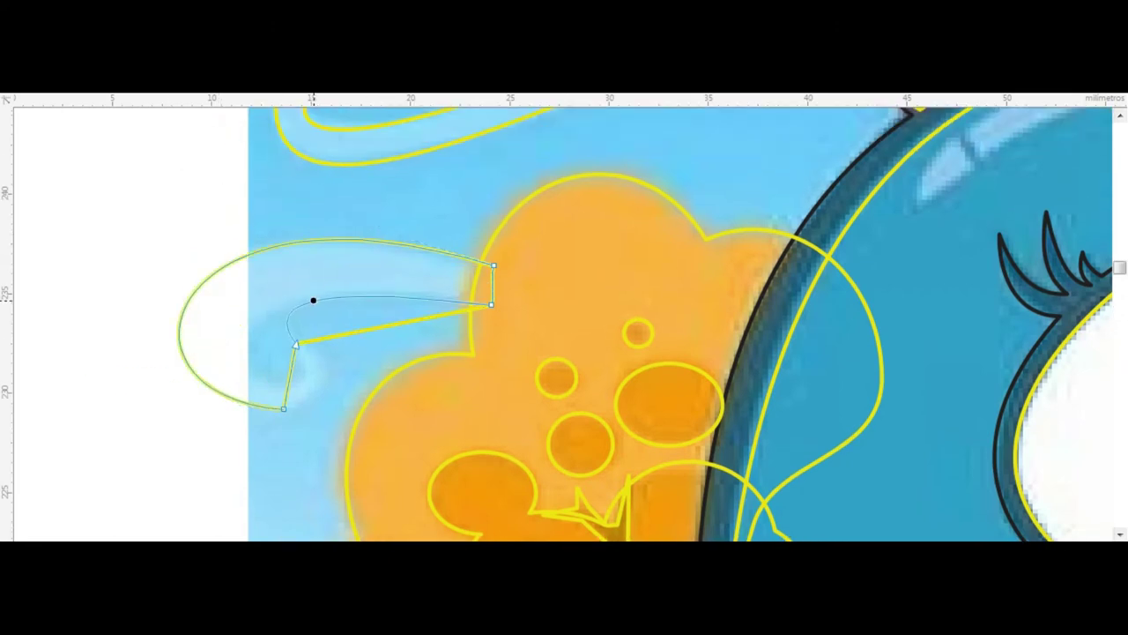
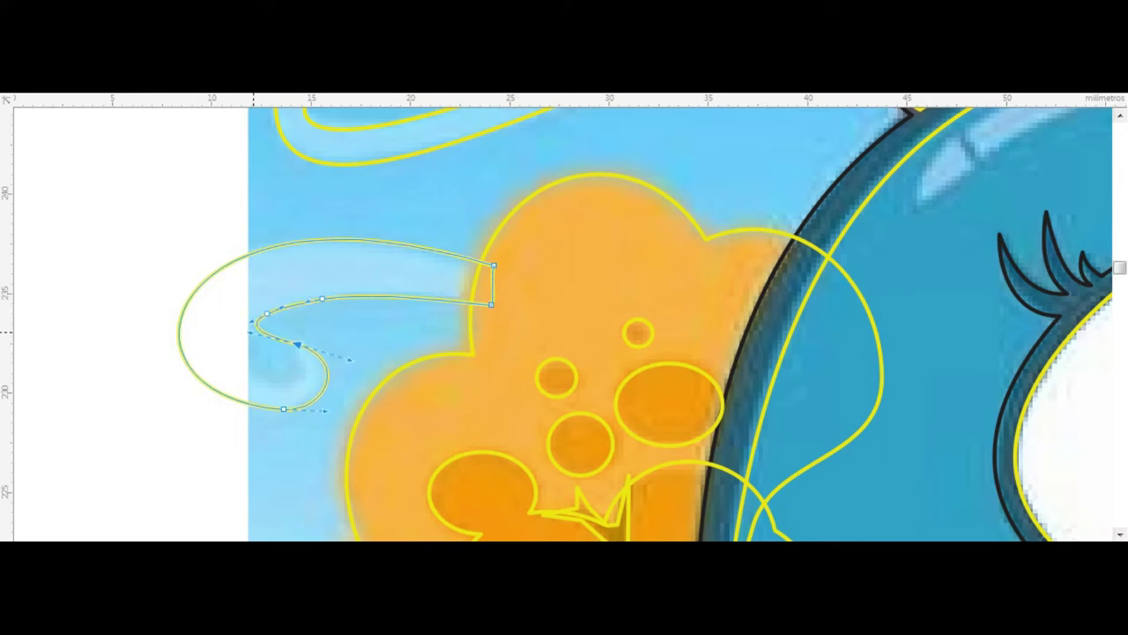
# - Smooth the left curl's inner spiral by moving nodes and handles and deleting its bottom node
pyautogui.moveTo(251, 348); pyautogui.dragTo(313, 405)
pyautogui.moveTo(262, 357); pyautogui.dragTo(265, 374)
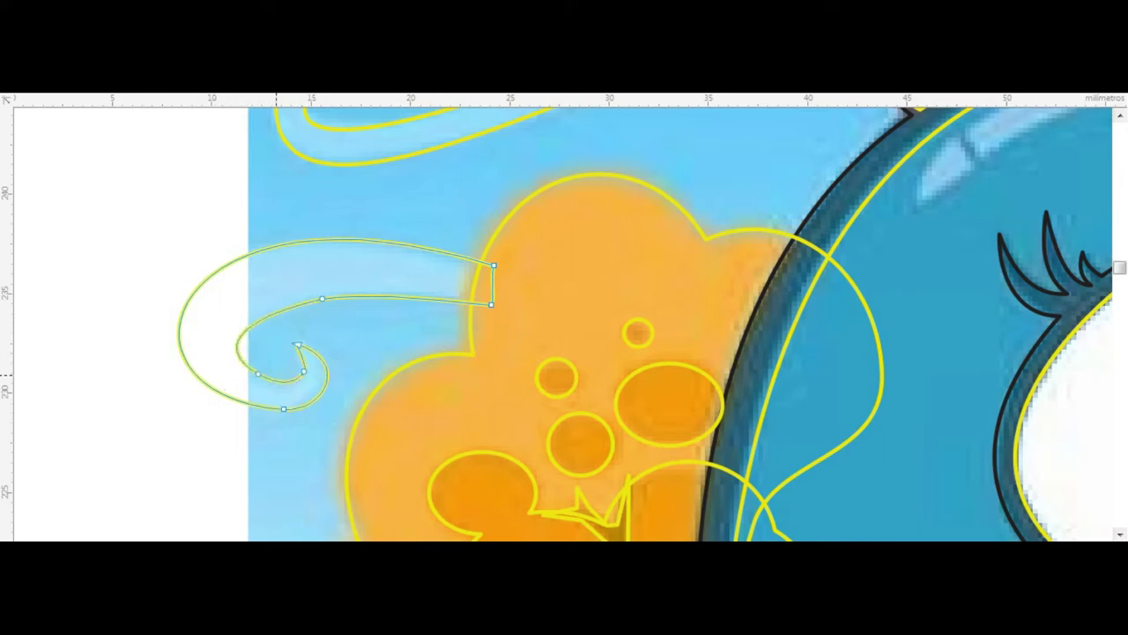
pyautogui.moveTo(322, 299); pyautogui.dragTo(334, 294)
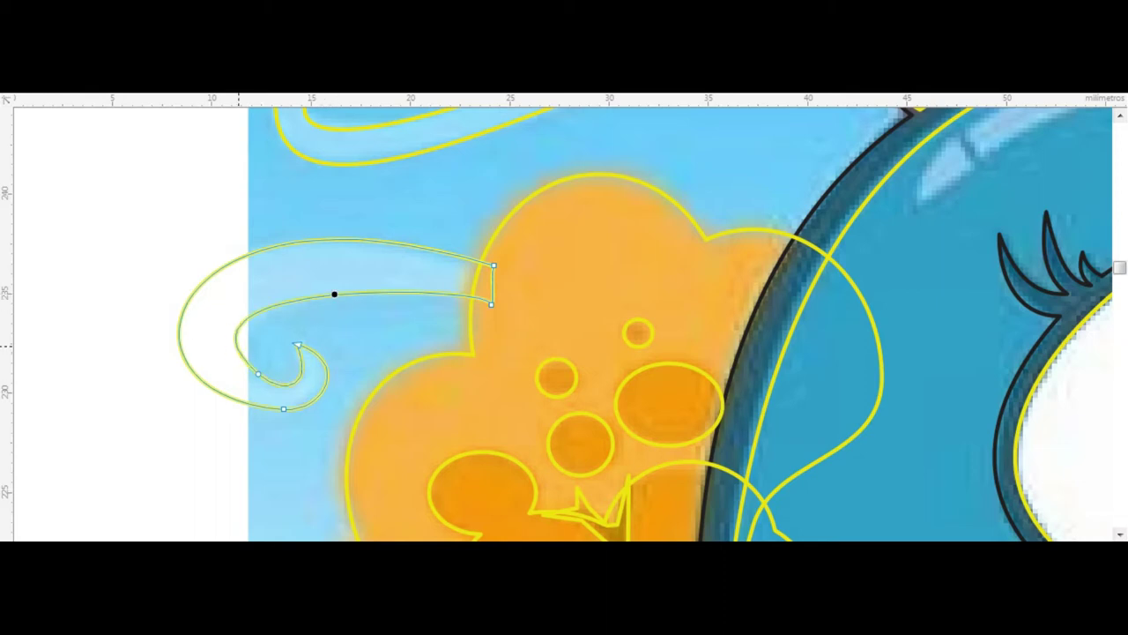
pyautogui.moveTo(252, 388); pyautogui.dragTo(238, 389)
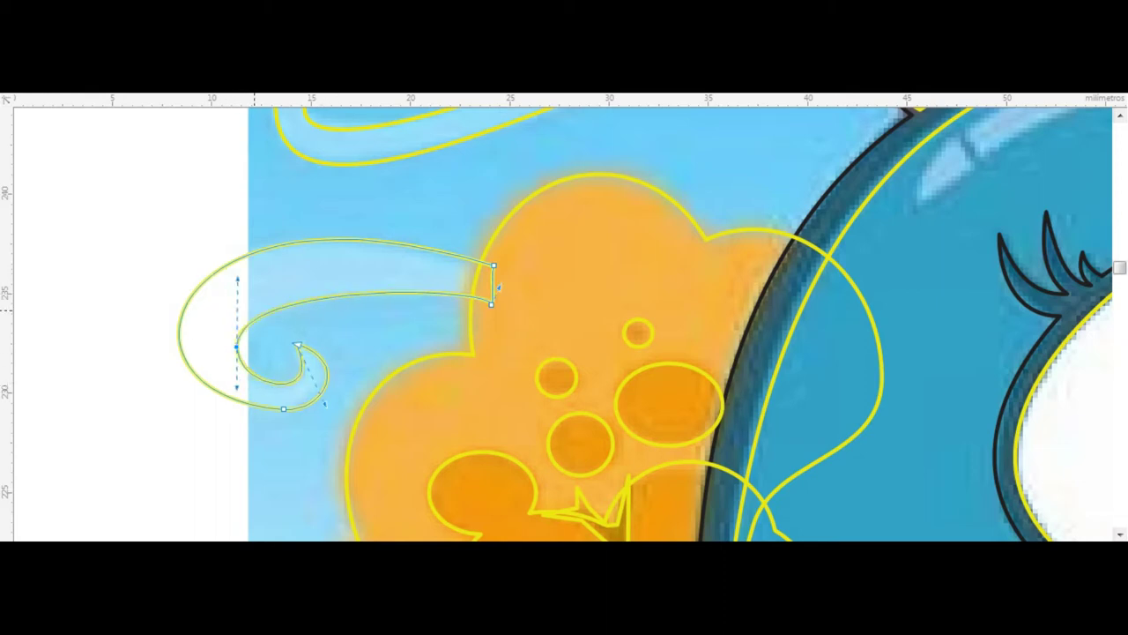
pyautogui.press('Delete')
pyautogui.moveTo(390, 373); pyautogui.dragTo(383, 393)
pyautogui.scroll(-3, 189, 176)
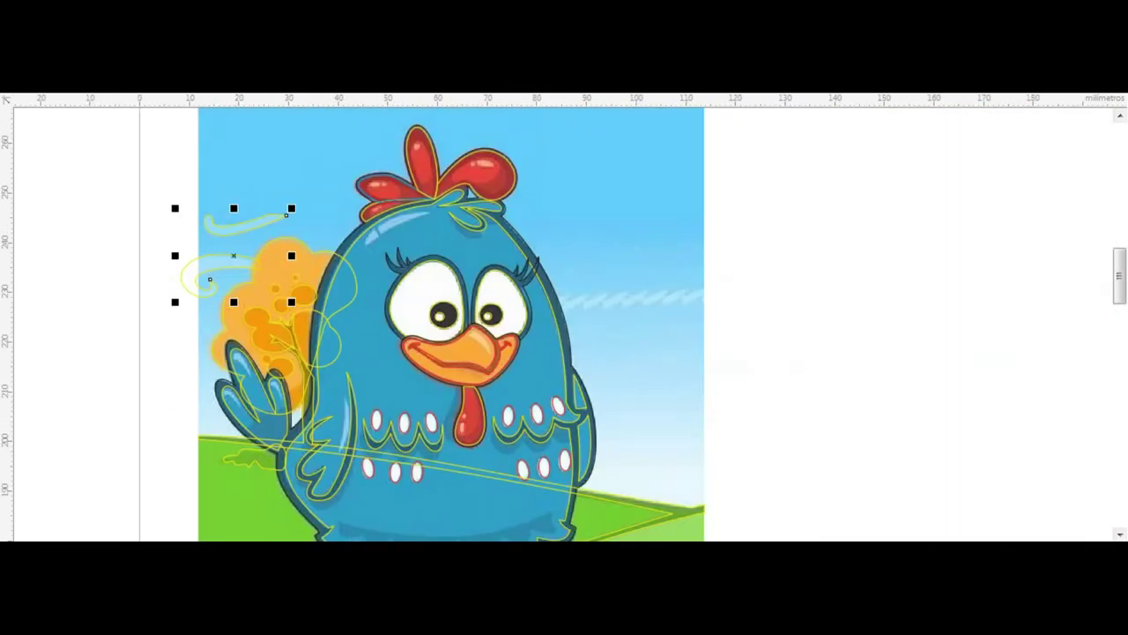
pyautogui.scroll(3, 679, 291)
# - Draw a closed leaf shape freehand over the sky streak and straighten its lower curve
pyautogui.moveTo(552, 278); pyautogui.dragTo(457, 328)
pyautogui.moveTo(540, 307); pyautogui.dragTo(552, 278)
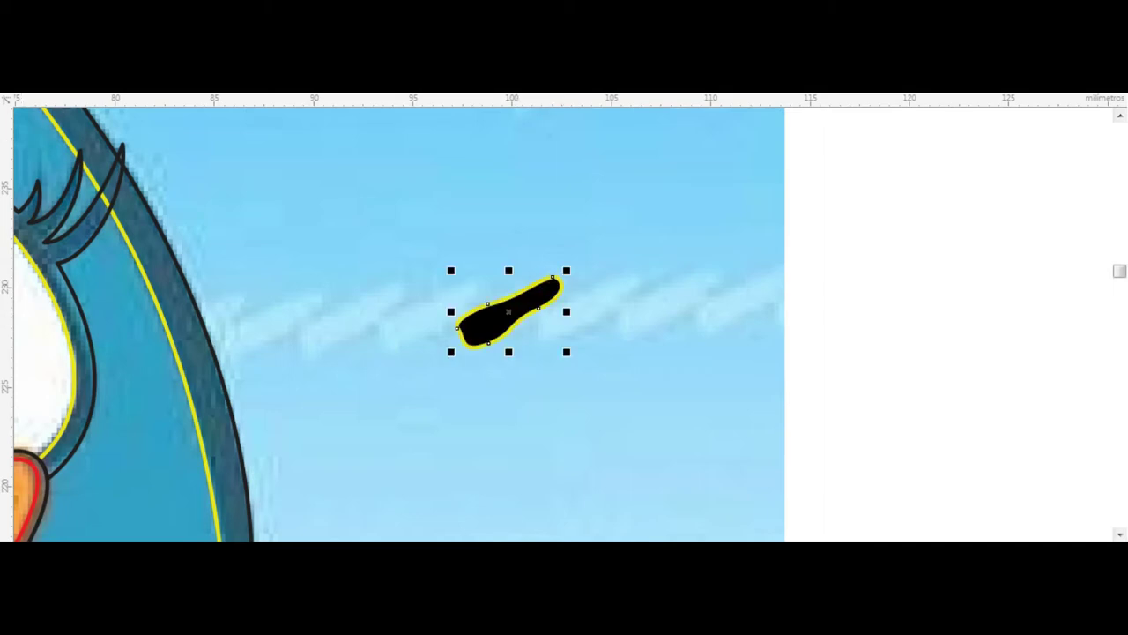
pyautogui.press('F10')
pyautogui.moveTo(491, 337); pyautogui.dragTo(488, 306)
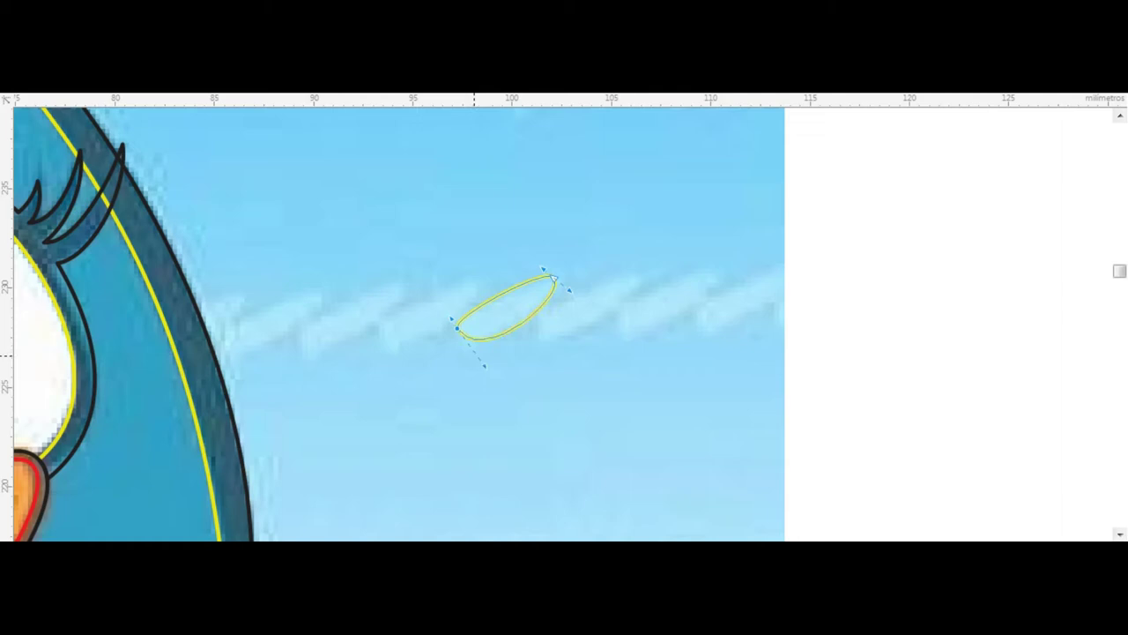
pyautogui.press('space')
# - Duplicate the leaf in a row along the wind streak and select the left squiggles
pyautogui.moveTo(576, 319)
pyautogui.mouseDown()
pyautogui.moveTo(667, 338)
pyautogui.moveTo(746, 318)
pyautogui.mouseUp()
pyautogui.moveTo(507, 308); pyautogui.dragTo(427, 313)
pyautogui.moveTo(265, 319); pyautogui.dragTo(190, 322)
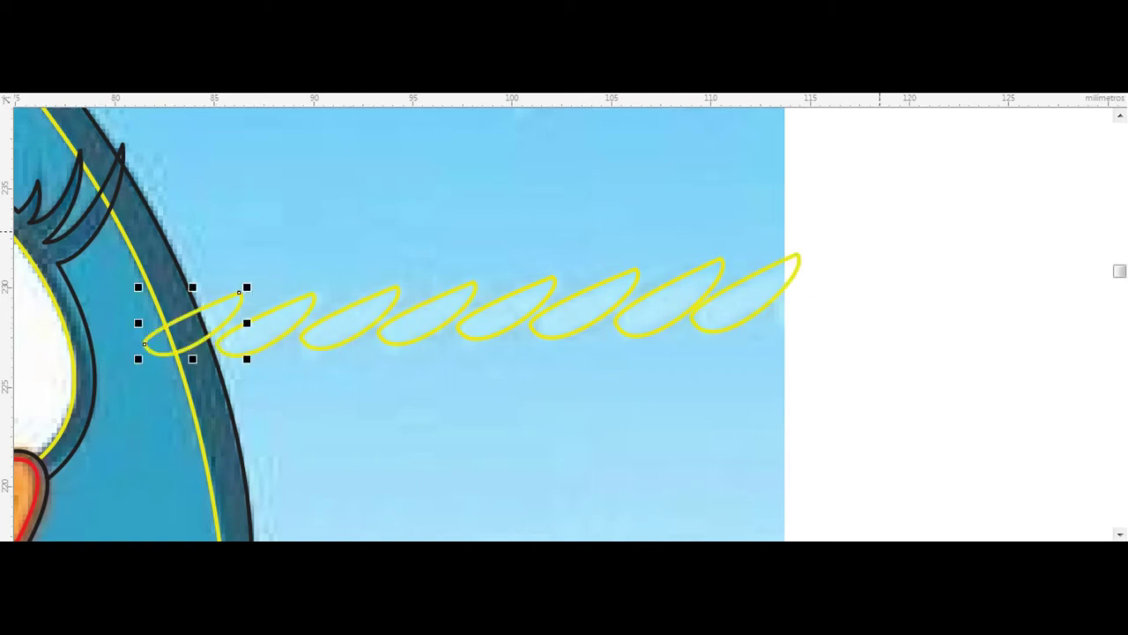
pyautogui.scroll(-2, 396, 317)
pyautogui.keyDown('shift'); pyautogui.click(131, 266); pyautogui.keyUp('shift')
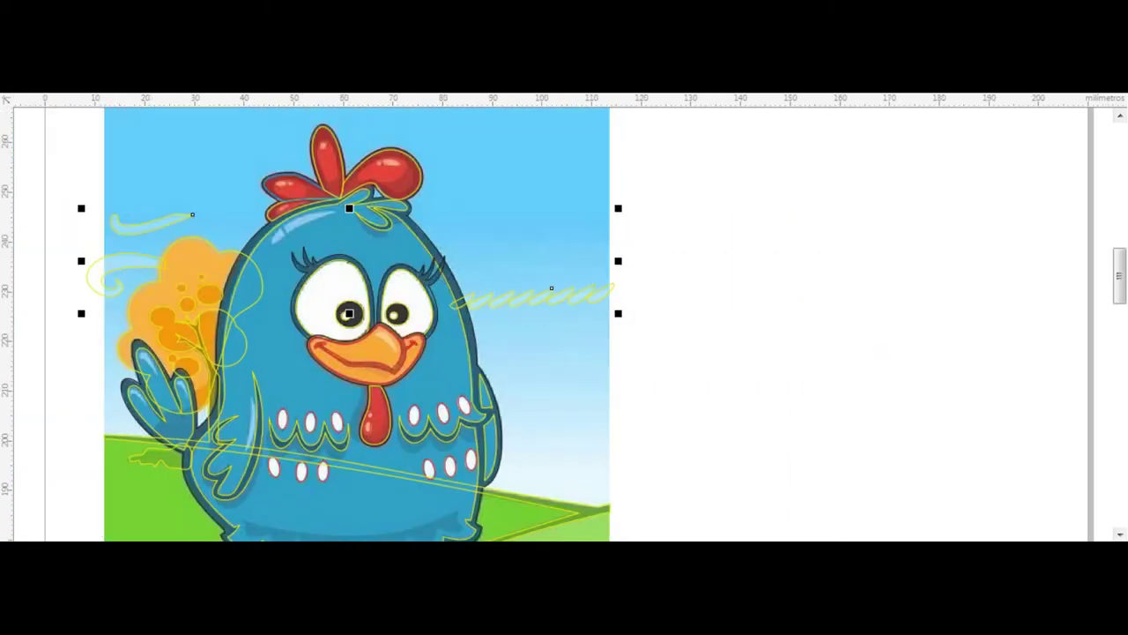
# - Colour the sky squiggles 40% Black and draw a rectangle frame around the chicken image
pyautogui.click(1123, 265)
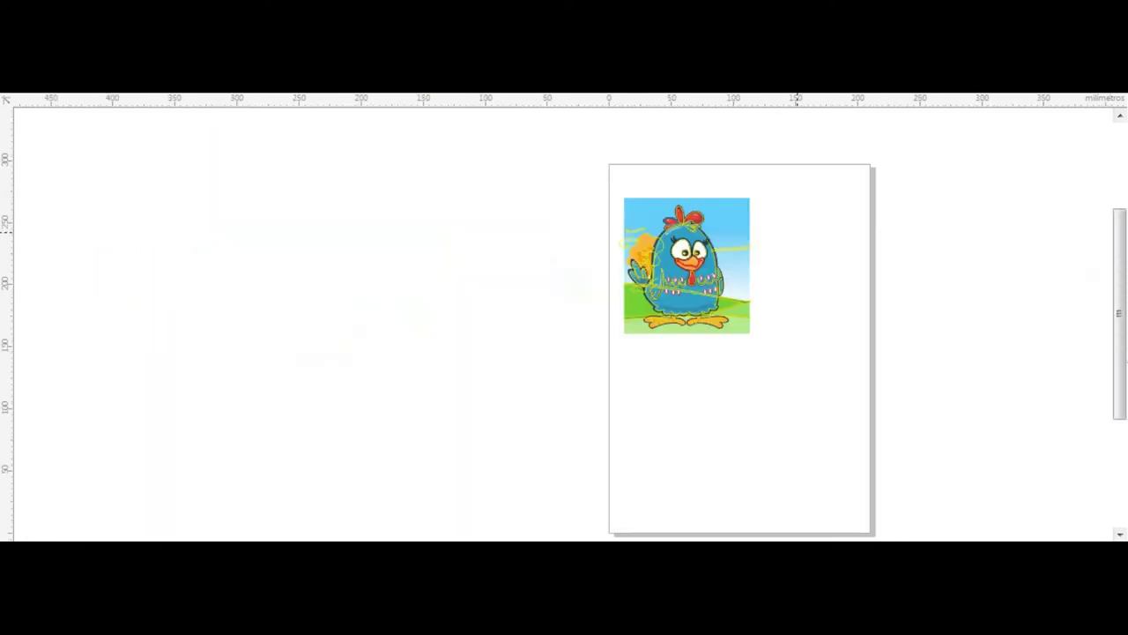
pyautogui.moveTo(614, 185); pyautogui.dragTo(763, 348)
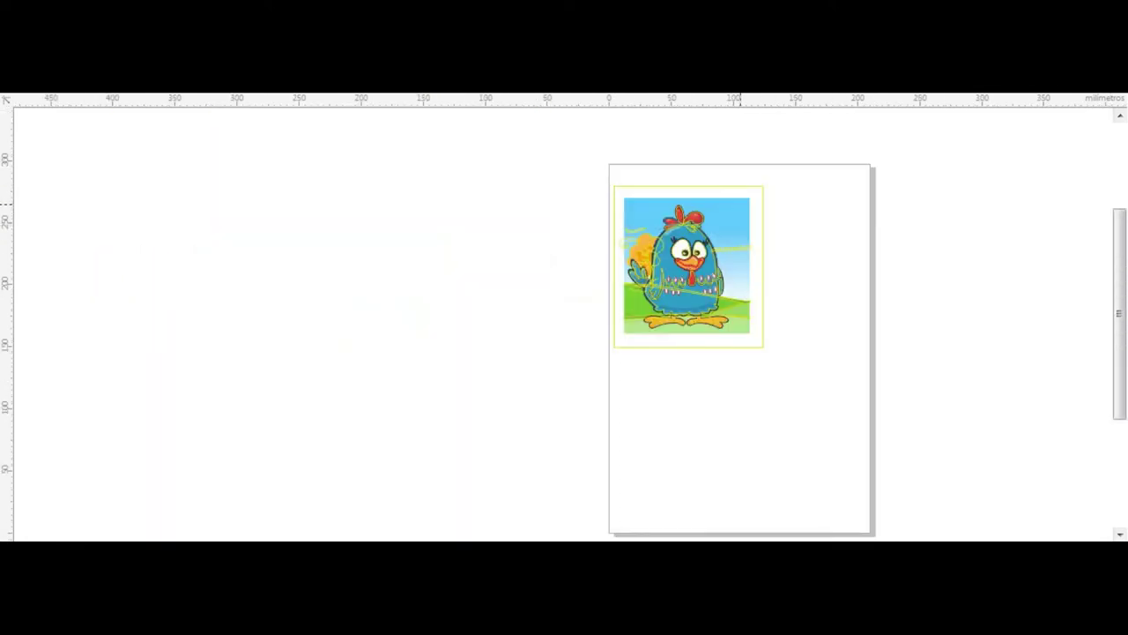
pyautogui.scroll(4, 745, 198)
pyautogui.rightClick(697, 203)
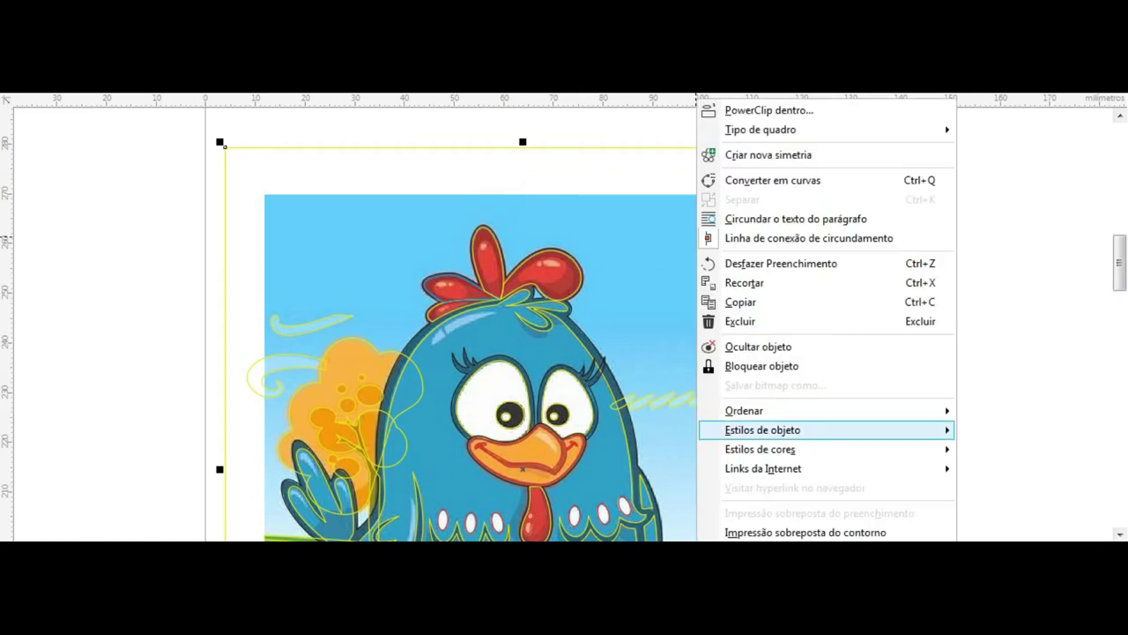
pyautogui.click(836, 226)
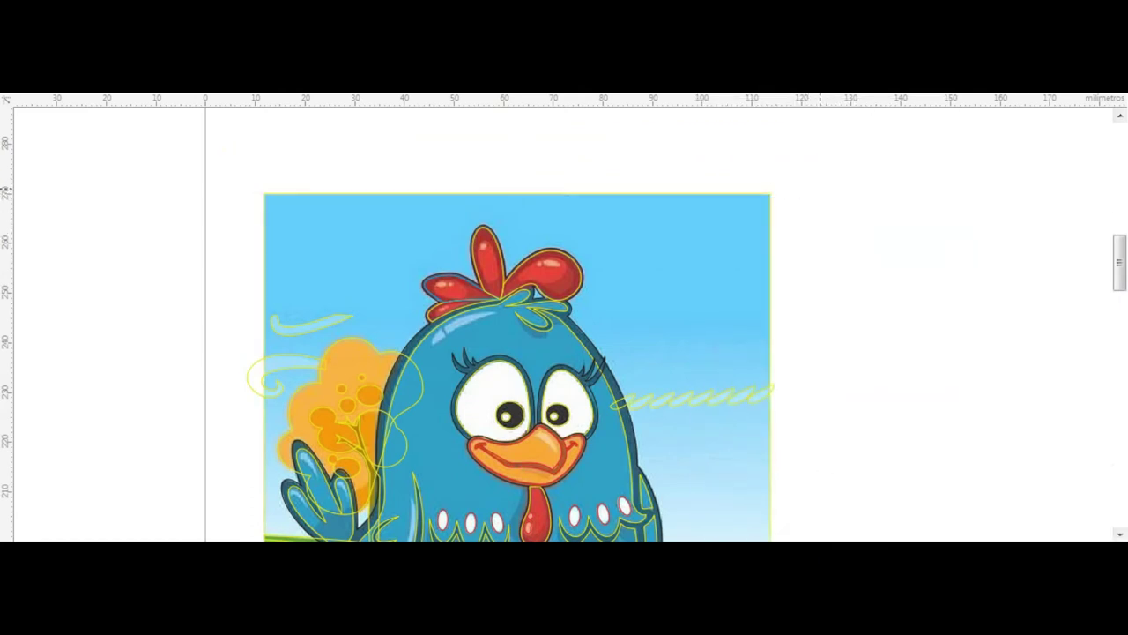
# - Move the chicken image down and place a duplicate of it beside the original
pyautogui.scroll(-5, 804, 201)
pyautogui.moveTo(760, 255)
pyautogui.mouseDown()
pyautogui.moveTo(746, 391)
pyautogui.moveTo(874, 393)
pyautogui.mouseUp()
pyautogui.scroll(4, 781, 411)
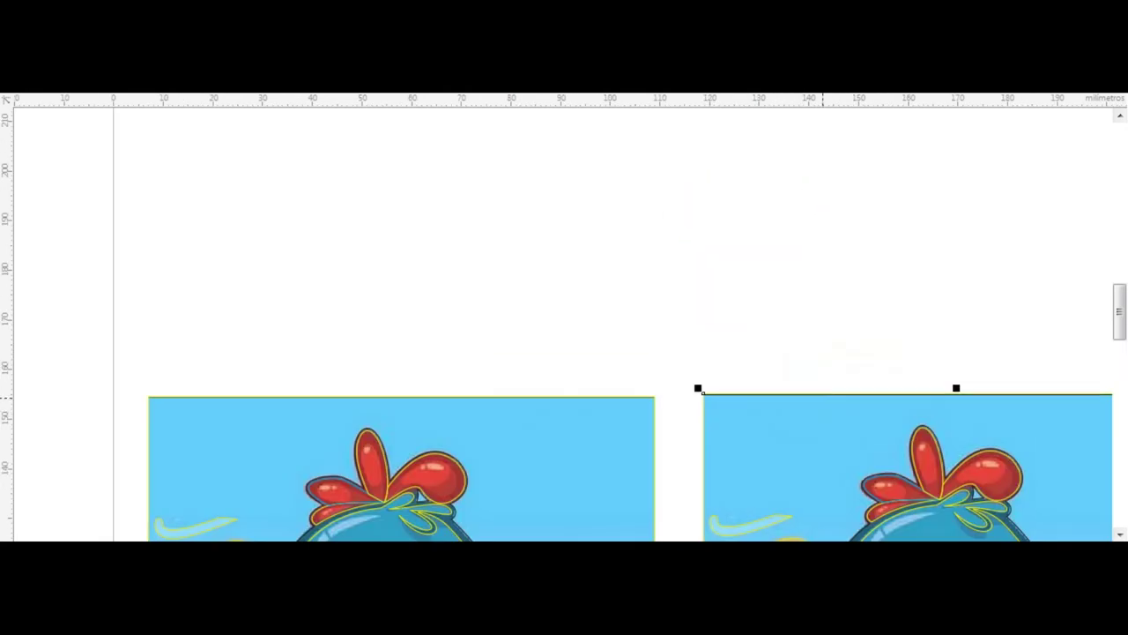
pyautogui.scroll(-2, 699, 388)
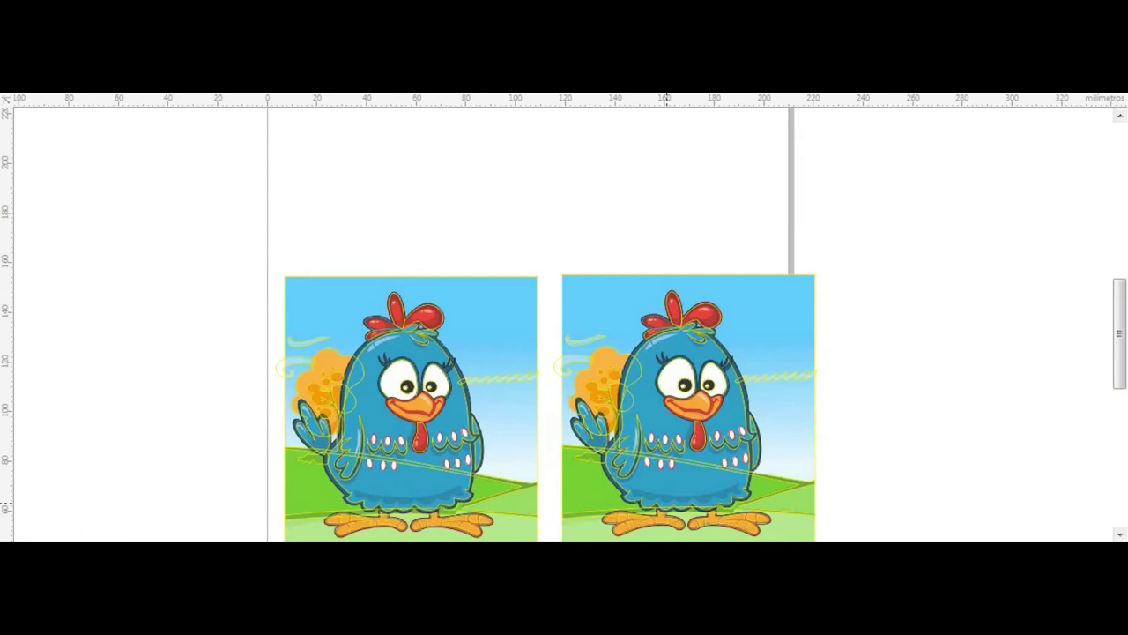
pyautogui.scroll(2, 667, 449)
pyautogui.scroll(2, 657, 370)
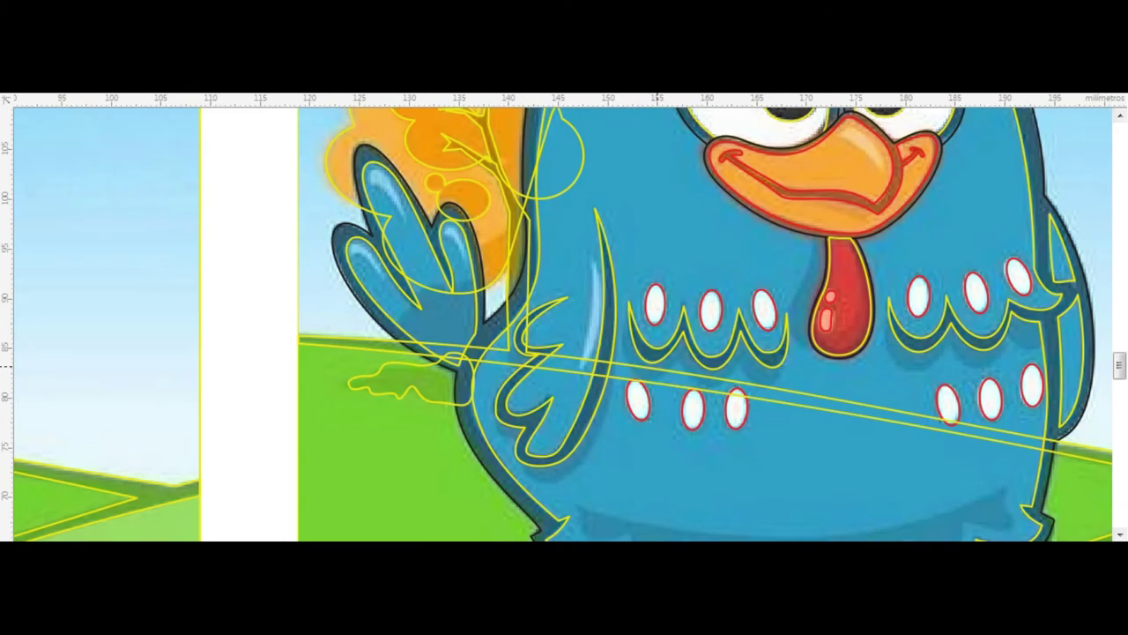
pyautogui.scroll(-2, 670, 405)
pyautogui.scroll(-3, 564, 317)
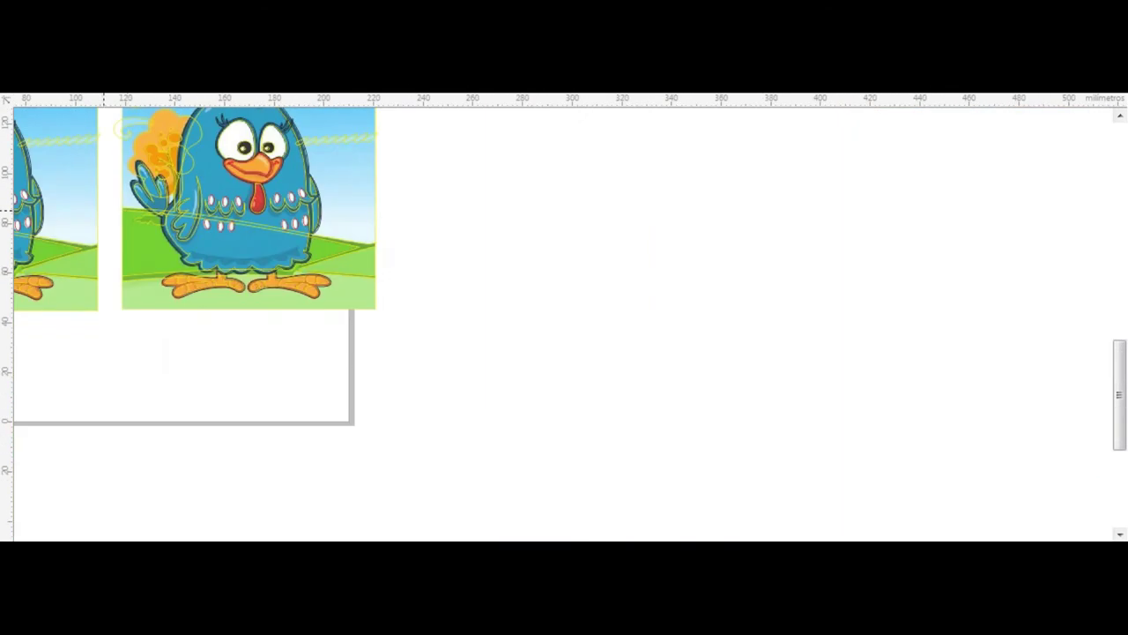
pyautogui.scroll(-2, 564, 317)
pyautogui.moveTo(245, 364); pyautogui.dragTo(335, 377)
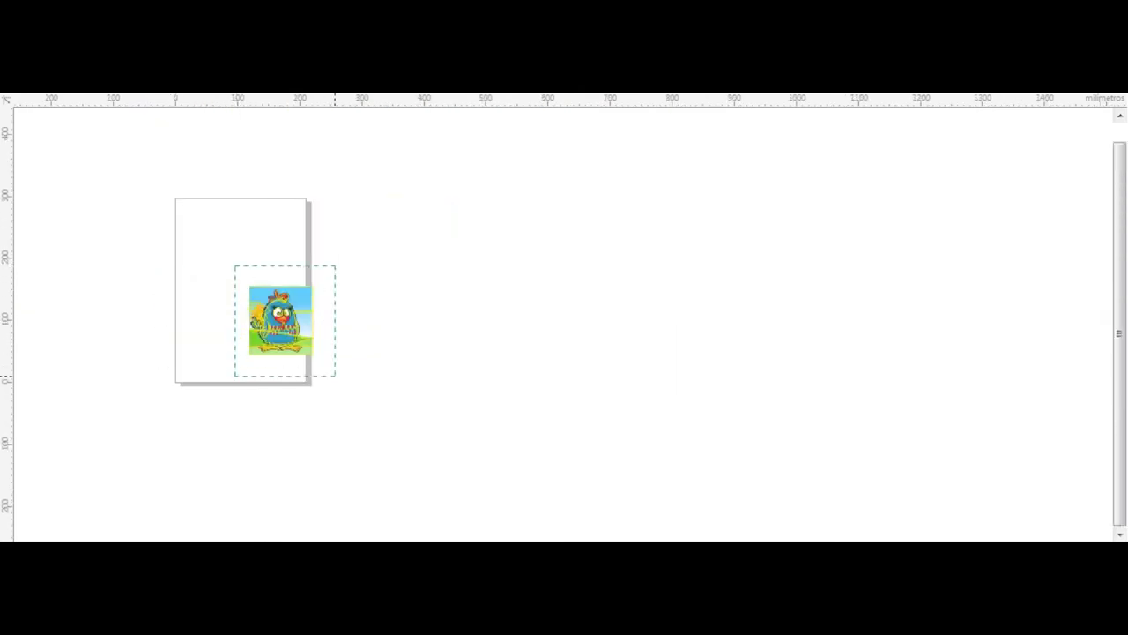
pyautogui.scroll(5, 220, 315)
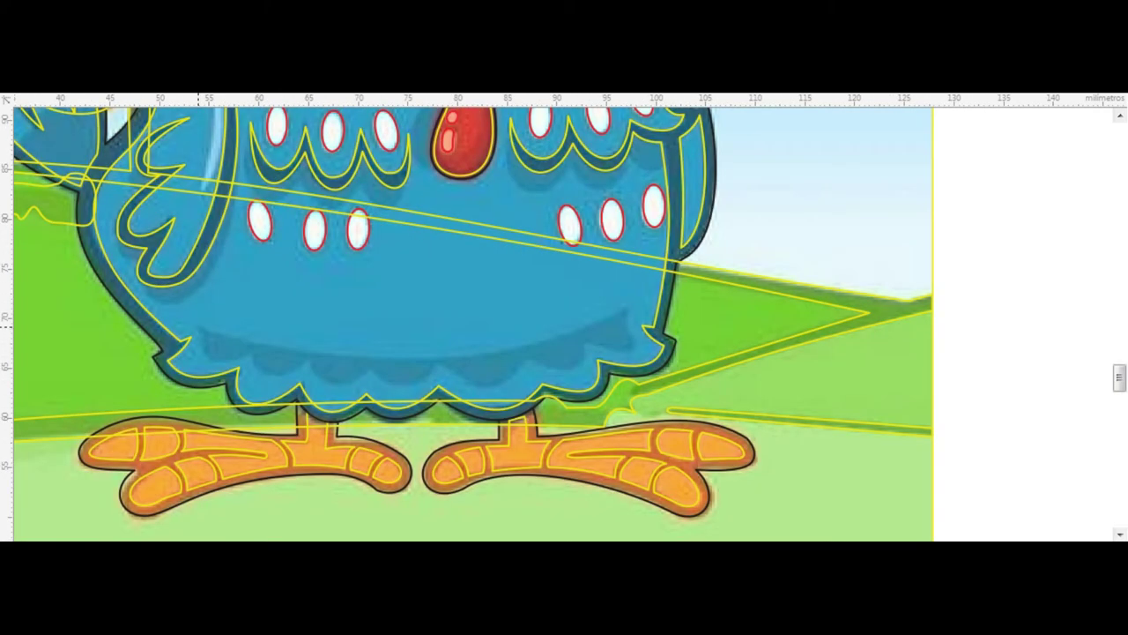
# - Outline the lower feather edge with a closed four-point Bezier shape
pyautogui.click(199, 322)
pyautogui.click(3, 243)
pyautogui.click(195, 318)
pyautogui.click(627, 308)
pyautogui.click(532, 357)
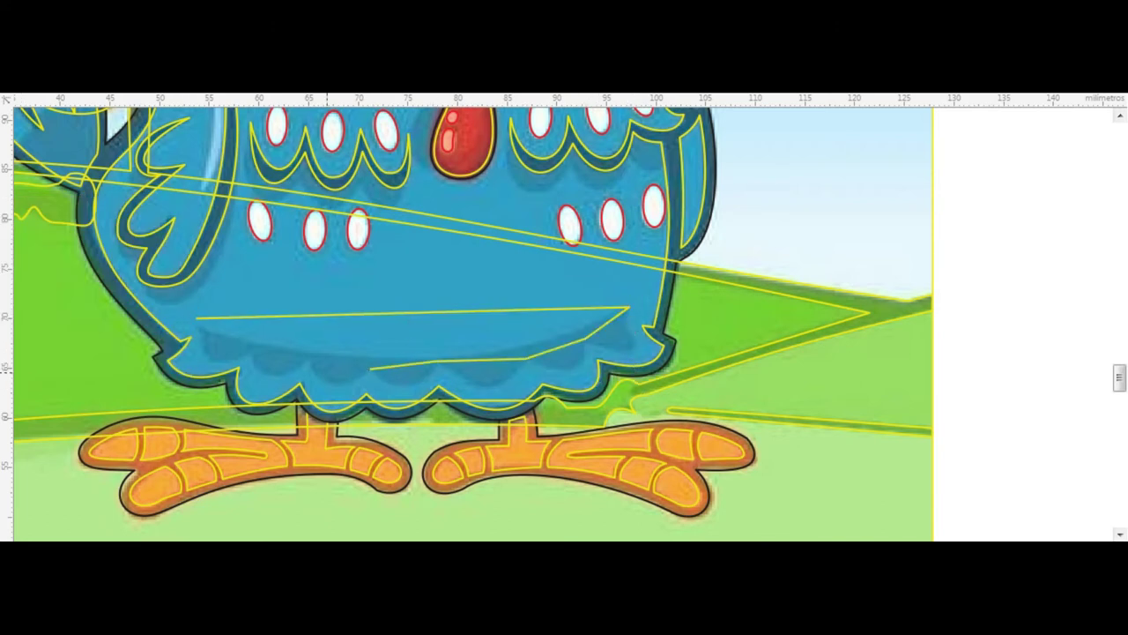
pyautogui.click(254, 352)
pyautogui.click(196, 318)
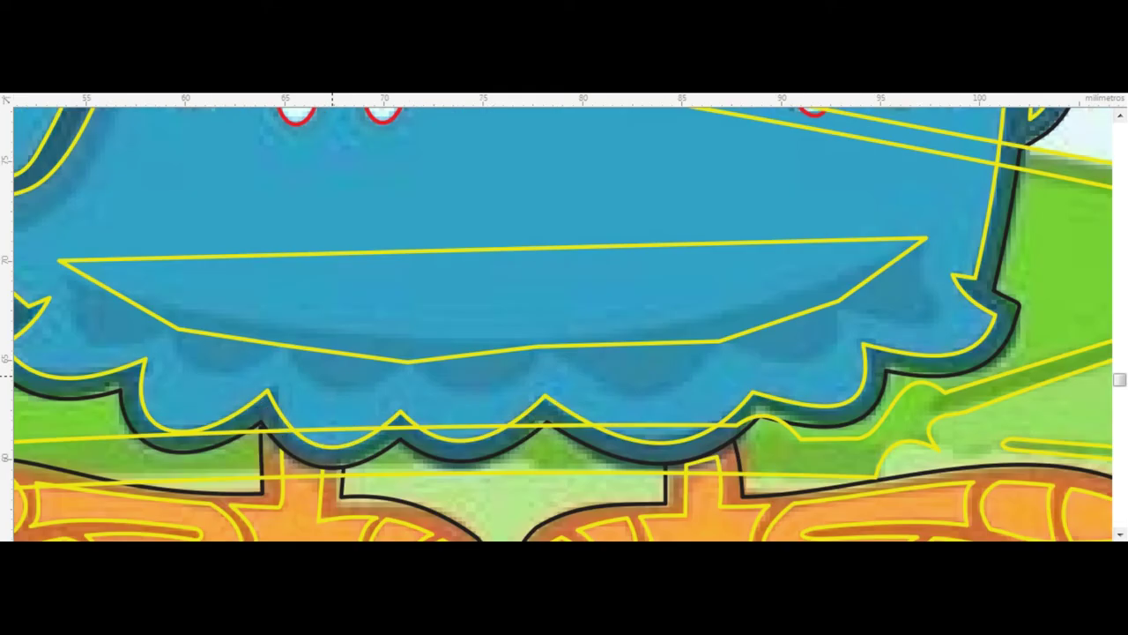
pyautogui.scroll(2, 339, 381)
pyautogui.scroll(-2, 338, 381)
pyautogui.scroll(4, 265, 291)
pyautogui.scroll(-1, 287, 238)
pyautogui.scroll(-3, 288, 238)
# - Bend the shape's right and lower segments into scallops matching the feather edge
pyautogui.moveTo(694, 245)
pyautogui.mouseDown()
pyautogui.moveTo(703, 326)
pyautogui.moveTo(683, 322)
pyautogui.mouseUp()
pyautogui.scroll(2, 604, 322)
pyautogui.moveTo(494, 361); pyautogui.dragTo(549, 408)
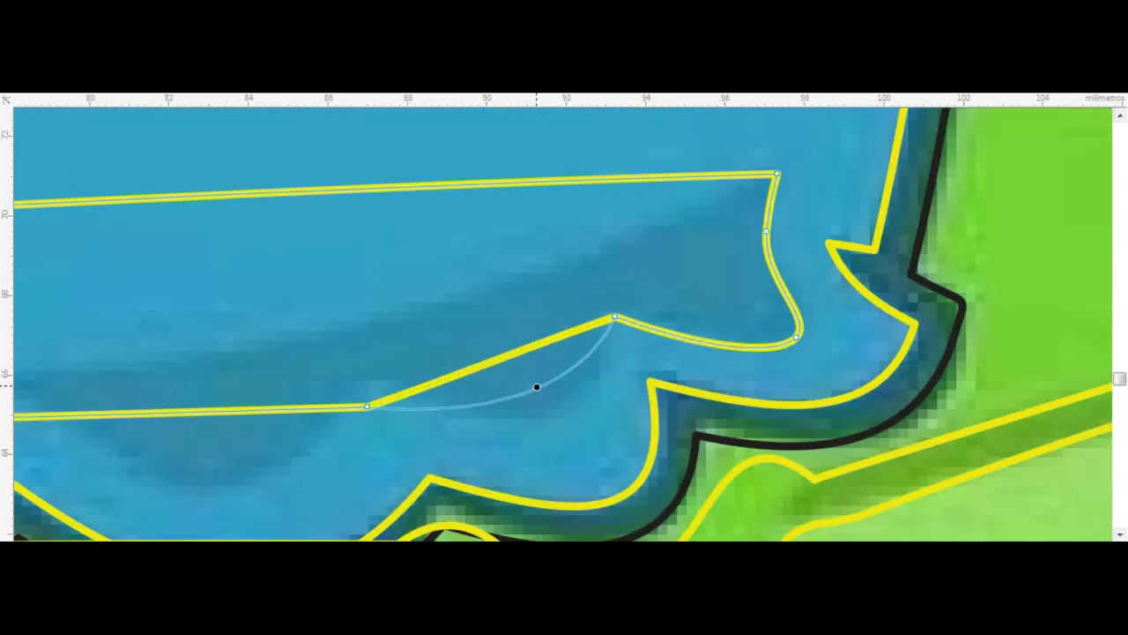
pyautogui.moveTo(601, 344); pyautogui.dragTo(585, 303)
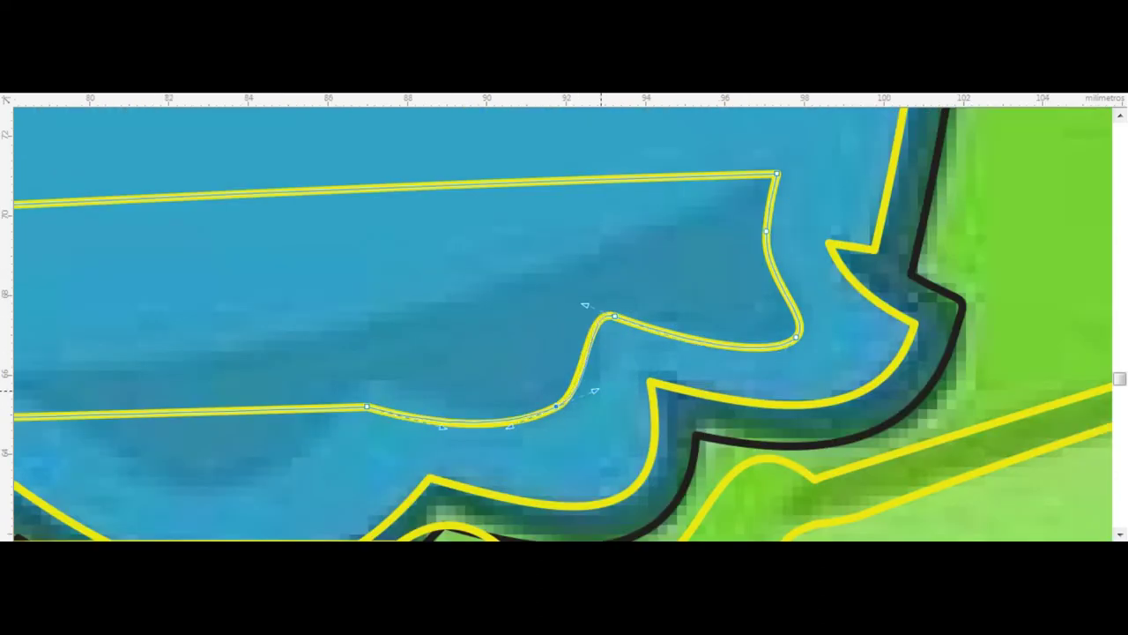
pyautogui.scroll(-2, 584, 302)
pyautogui.moveTo(494, 356); pyautogui.dragTo(499, 394)
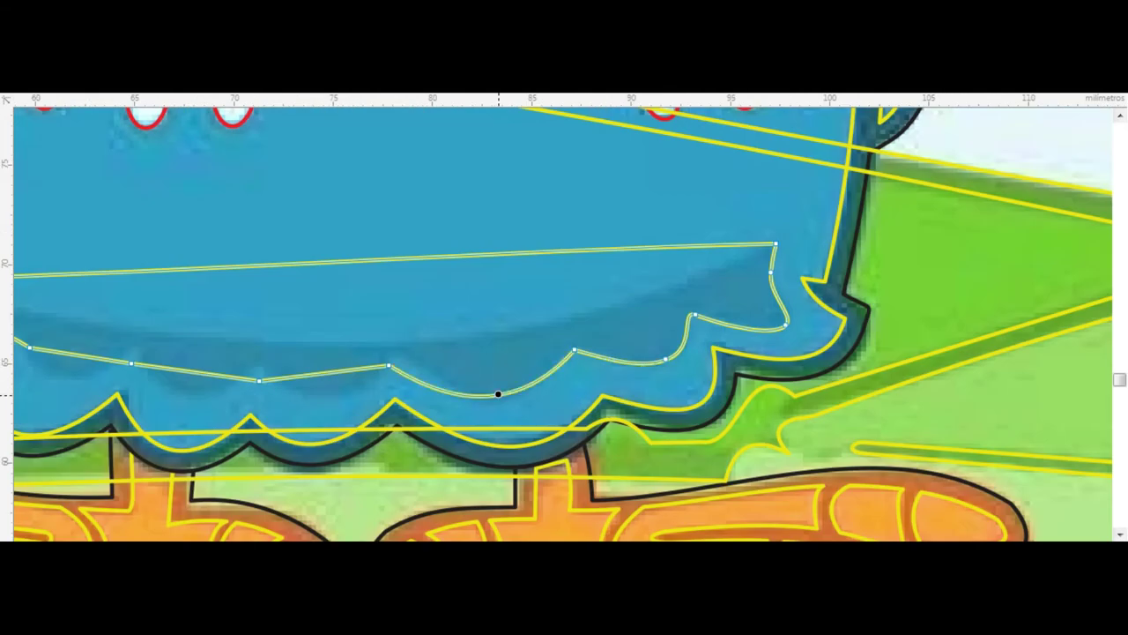
pyautogui.moveTo(389, 364); pyautogui.dragTo(394, 354)
pyautogui.moveTo(326, 368); pyautogui.dragTo(318, 397)
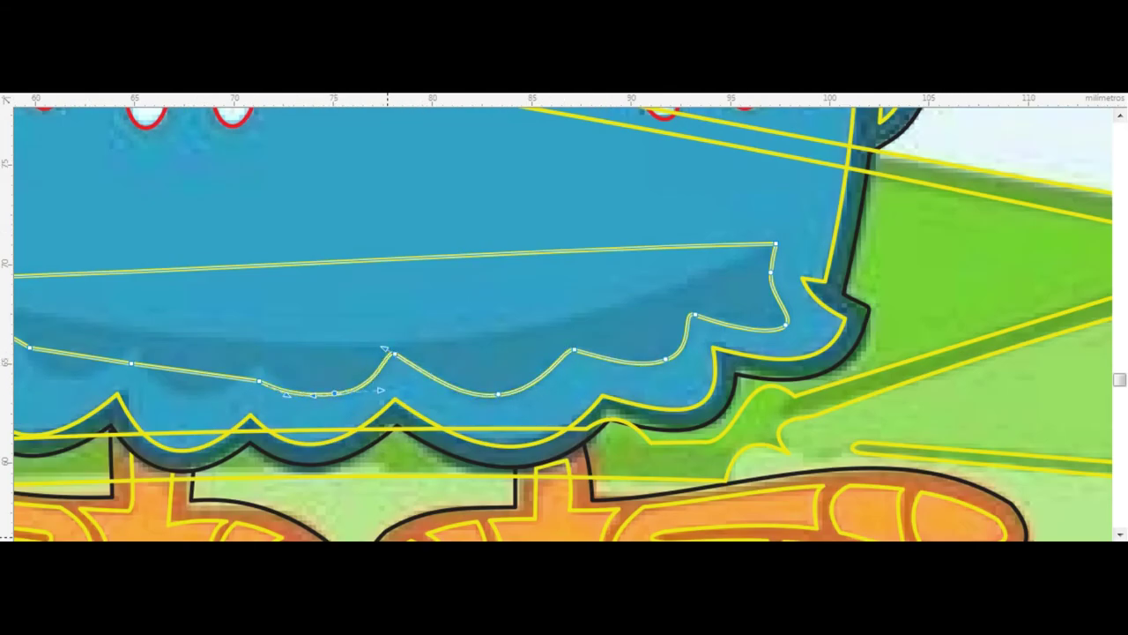
# - Curve the remaining segments into scallops and a left bulge, then select the finished shape
pyautogui.hscroll(-3, 564, 324)
pyautogui.scroll(3, 564, 323)
pyautogui.moveTo(415, 358); pyautogui.dragTo(413, 411)
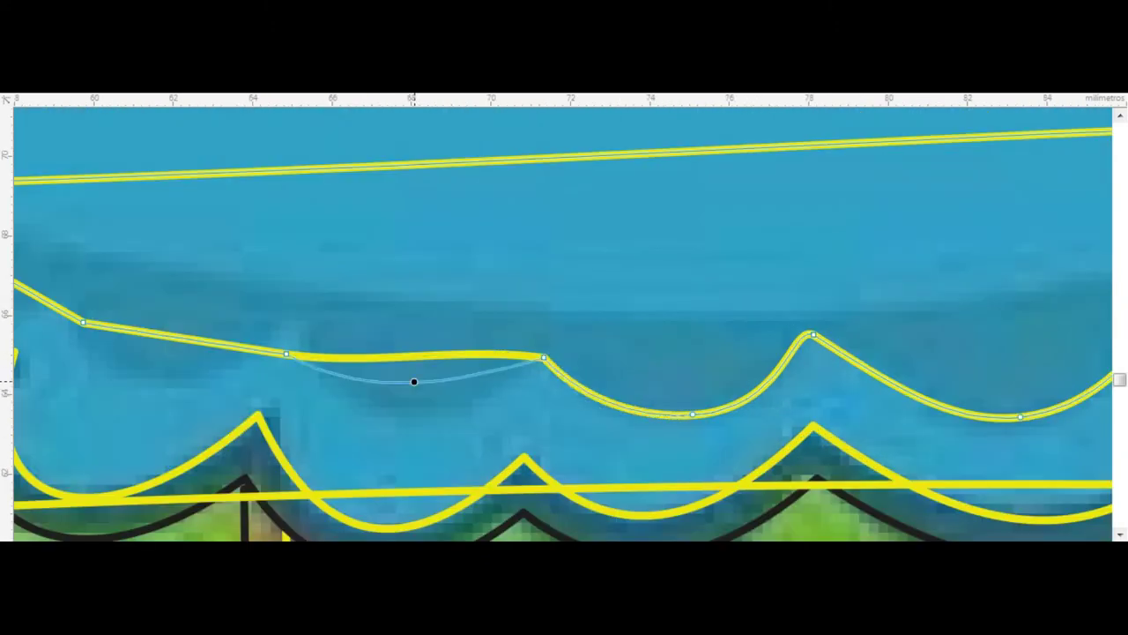
pyautogui.moveTo(185, 338); pyautogui.dragTo(185, 317)
pyautogui.scroll(2, 568, 413)
pyautogui.moveTo(597, 379); pyautogui.dragTo(599, 426)
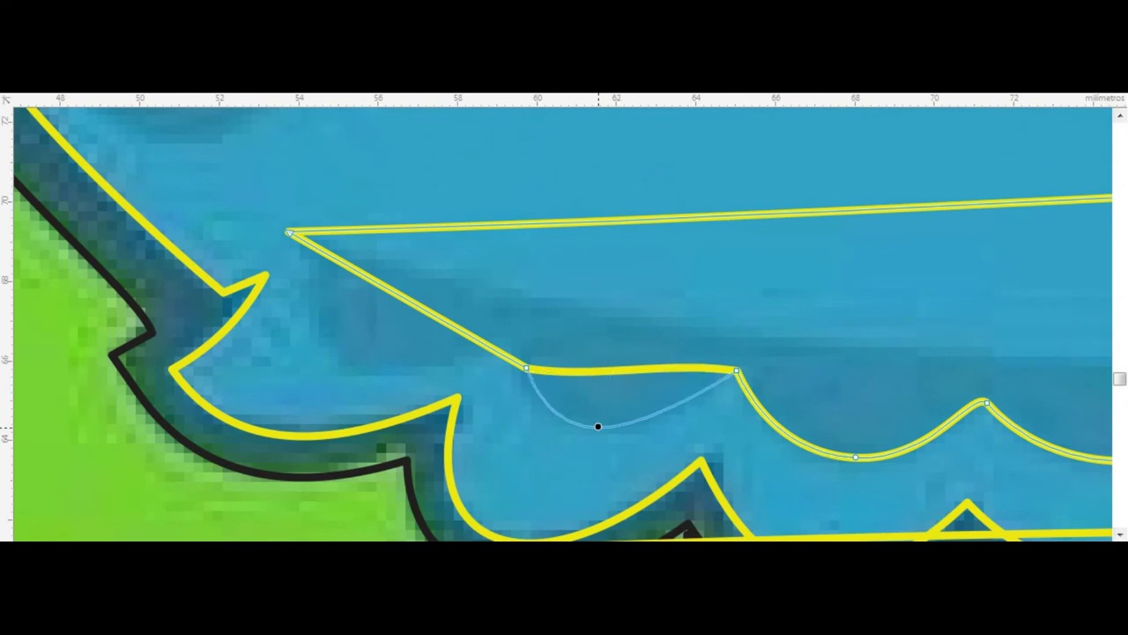
pyautogui.moveTo(526, 369); pyautogui.dragTo(504, 335)
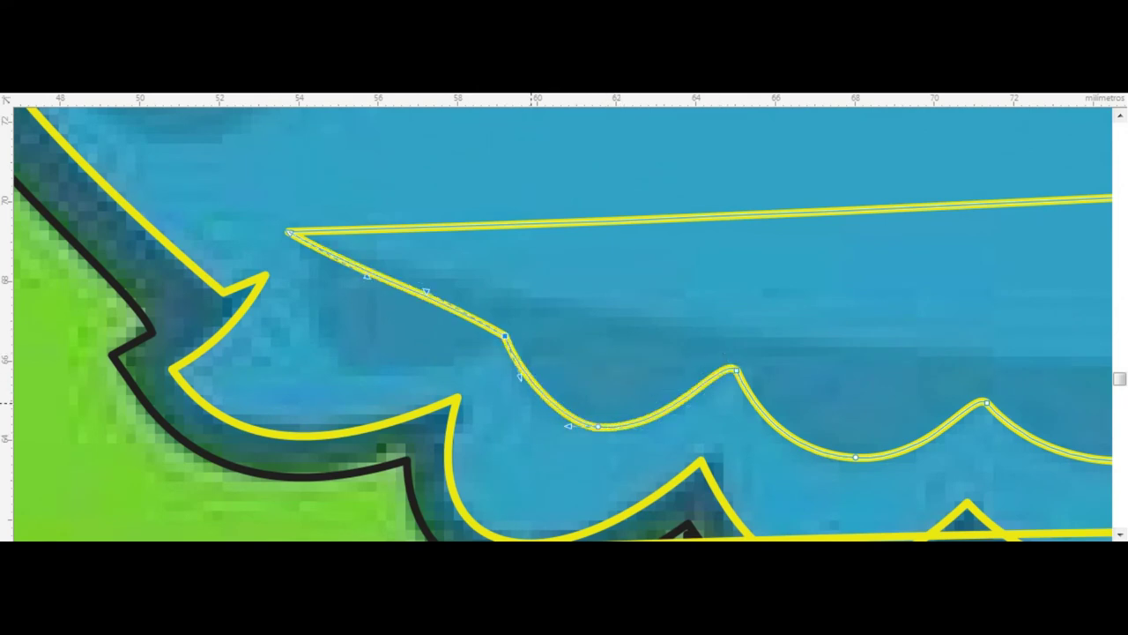
pyautogui.moveTo(396, 285); pyautogui.dragTo(356, 363)
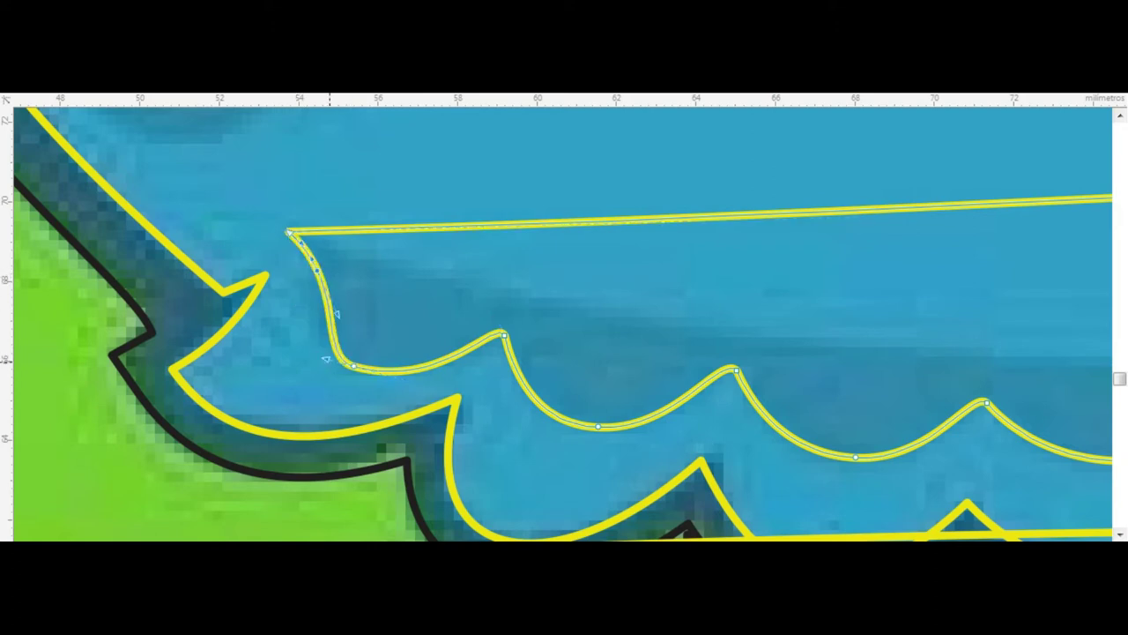
pyautogui.moveTo(296, 253); pyautogui.dragTo(276, 343)
pyautogui.scroll(-3, 599, 294)
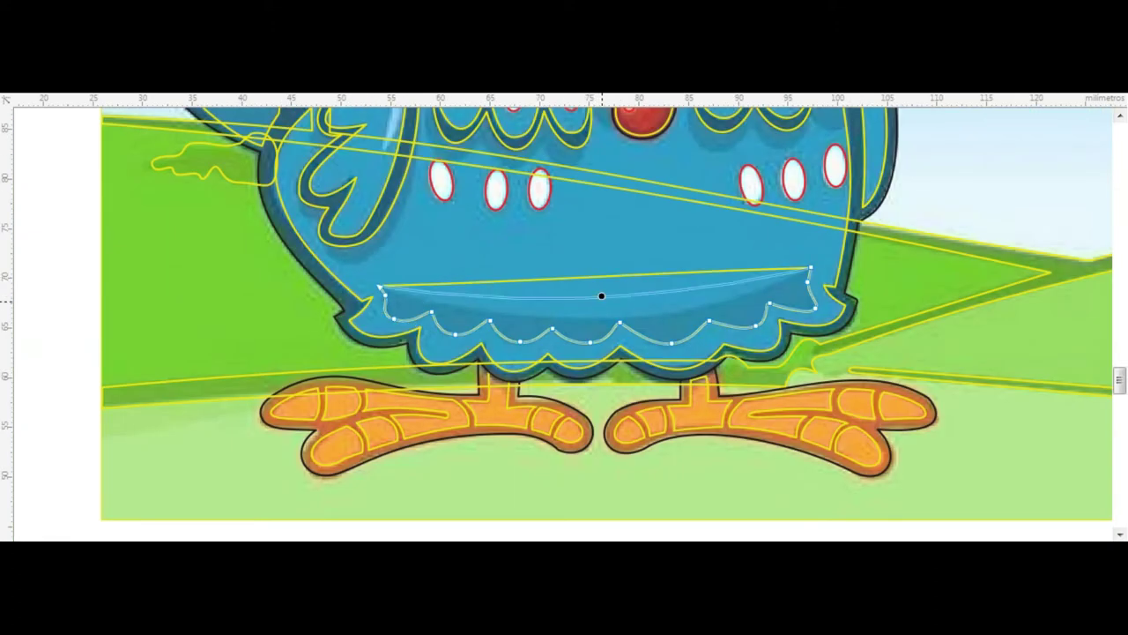
pyautogui.scroll(-3, 599, 295)
pyautogui.click(604, 317)
pyautogui.scroll(3, 603, 316)
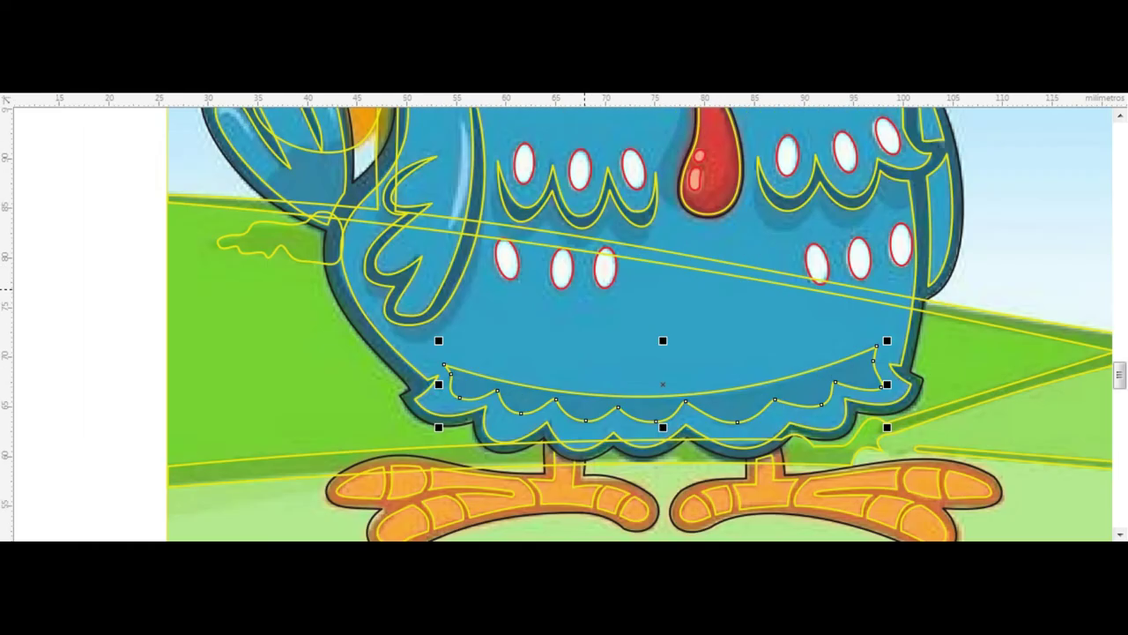
pyautogui.scroll(2, 603, 317)
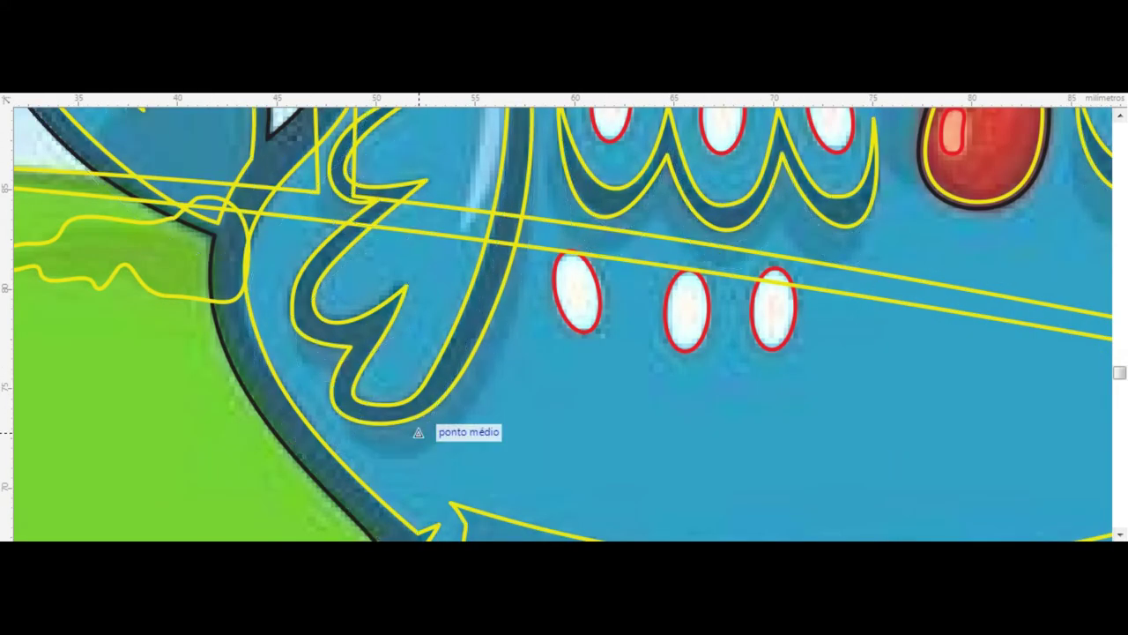
# - Place a black copy of the wing curve over the wing, offset down-right as a shadow
pyautogui.scroll(-5, 419, 421)
pyautogui.moveTo(419, 421); pyautogui.dragTo(1015, 287)
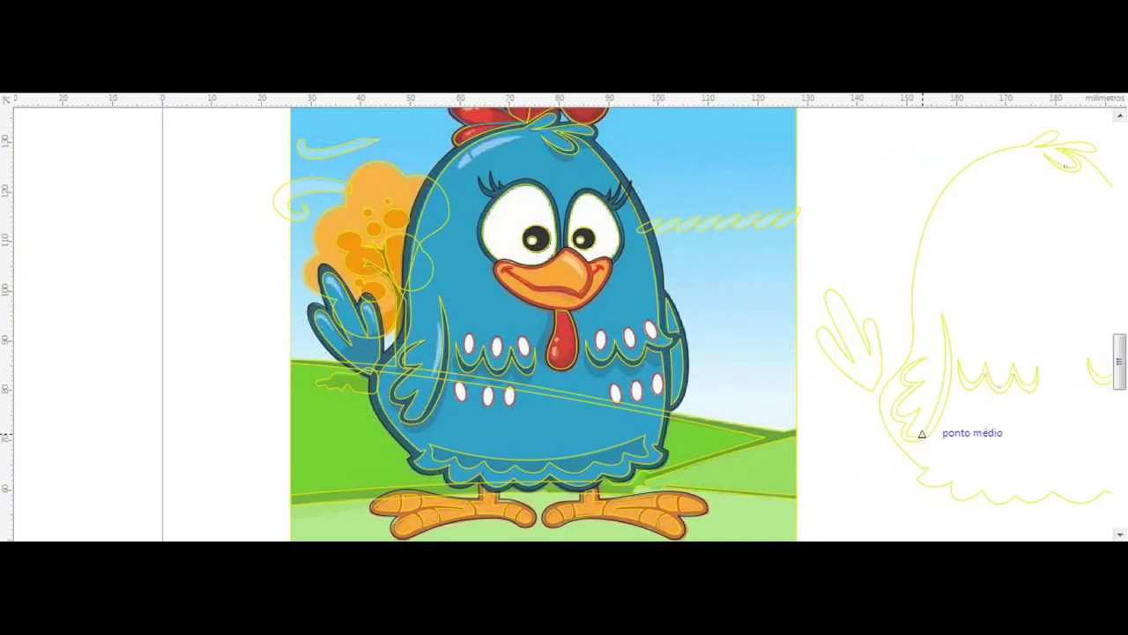
pyautogui.hscroll(2, 1015, 288)
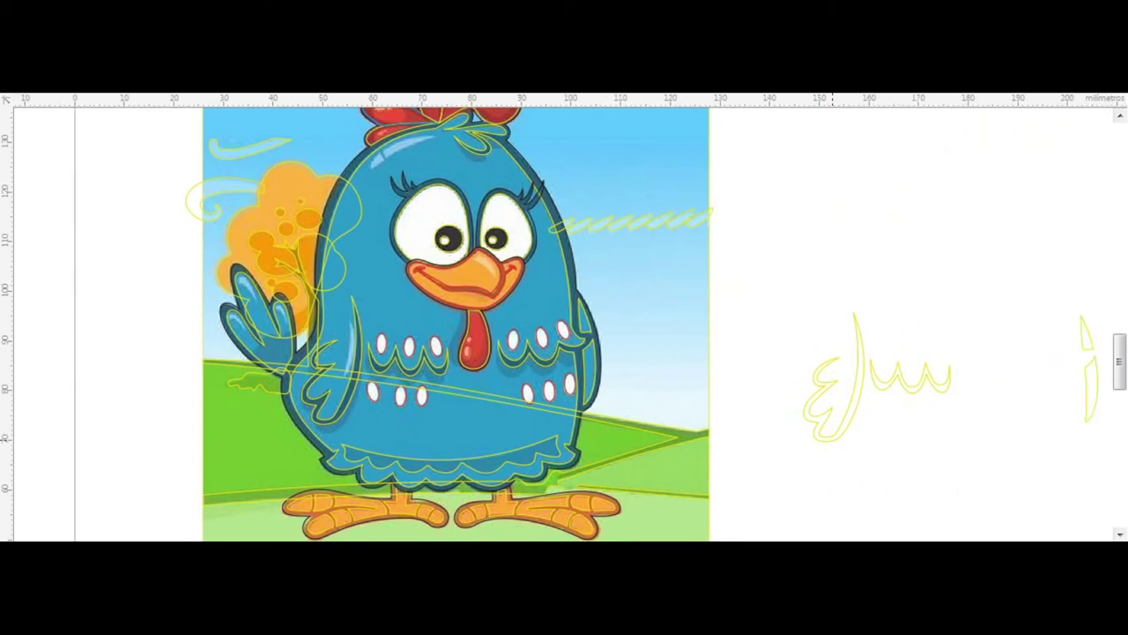
pyautogui.rightClick(1082, 174)
pyautogui.moveTo(847, 434); pyautogui.dragTo(351, 435)
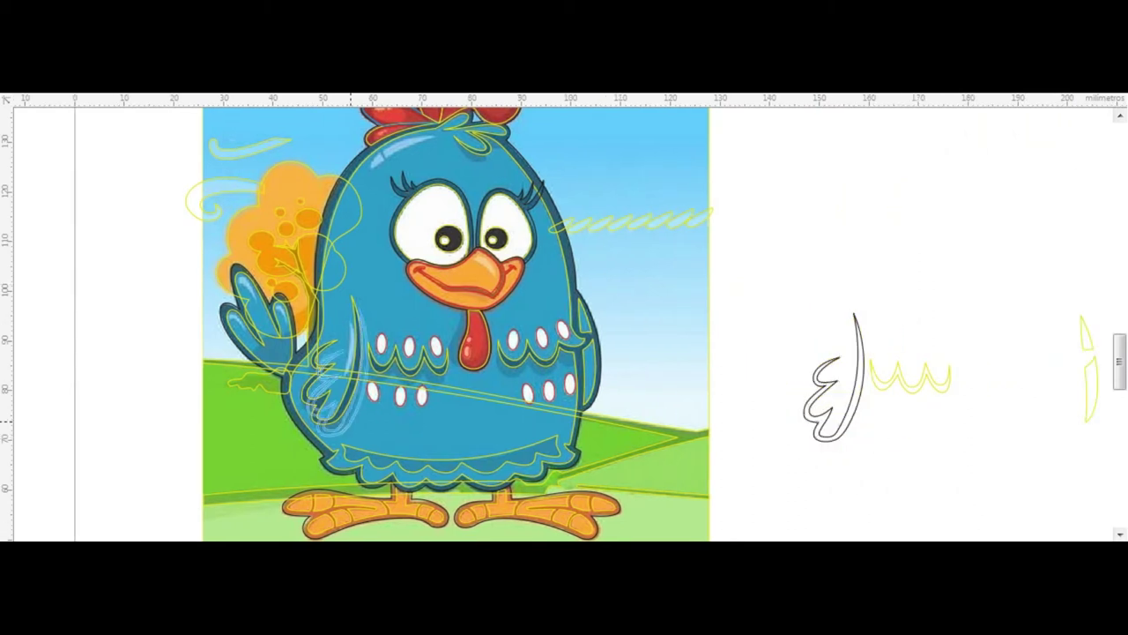
pyautogui.scroll(3, 350, 434)
pyautogui.scroll(2, 347, 422)
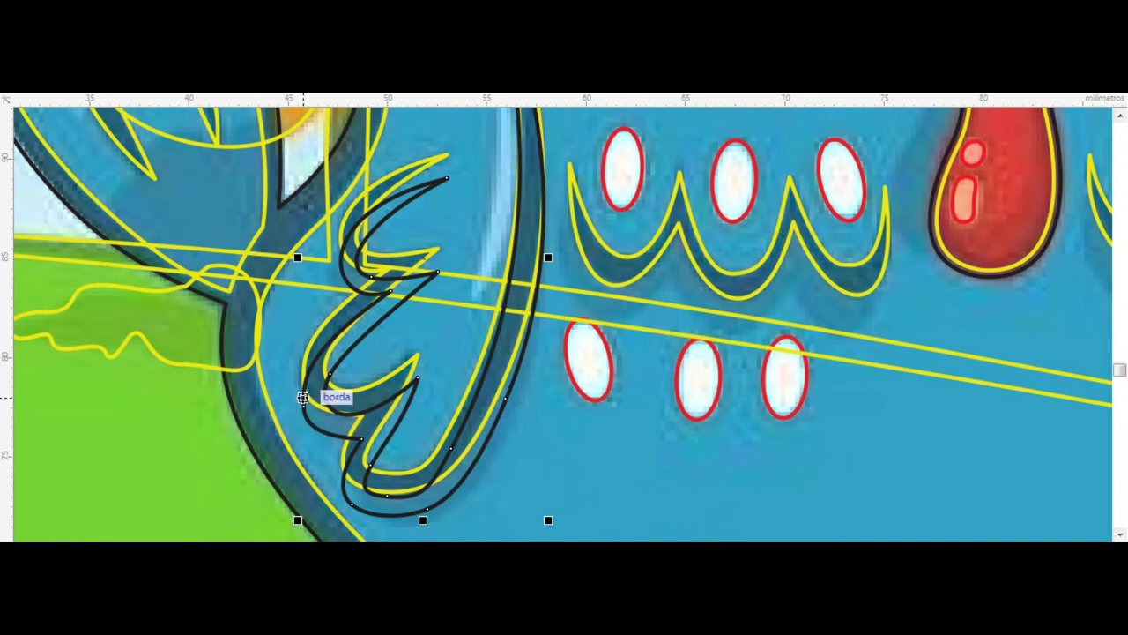
pyautogui.scroll(-1, 539, 280)
pyautogui.moveTo(450, 468); pyautogui.dragTo(460, 475)
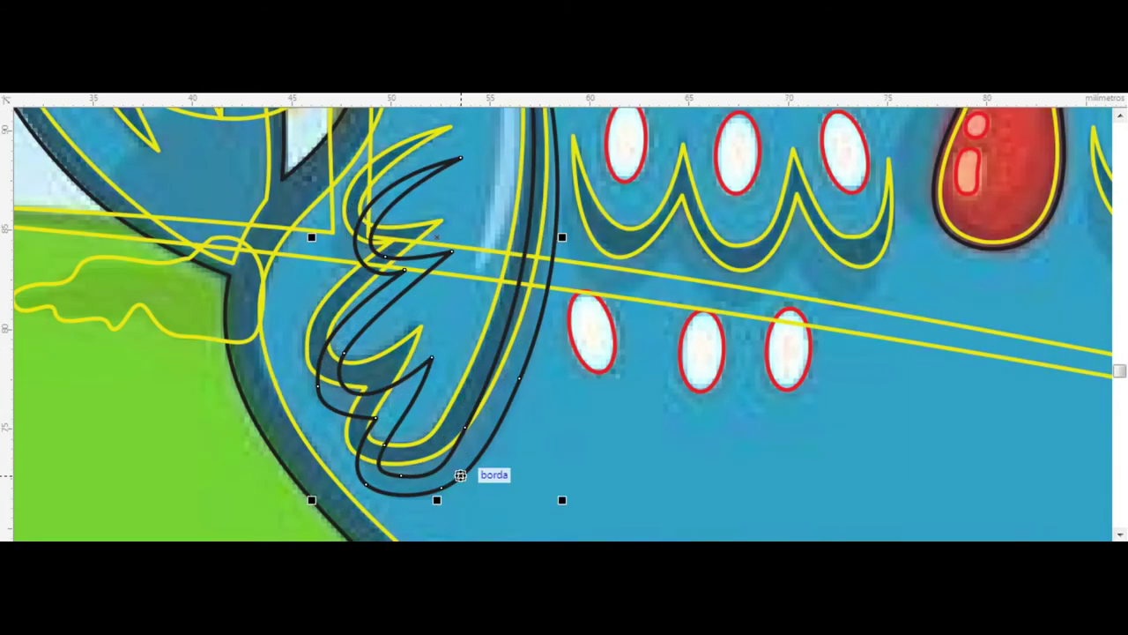
# - Delete the black shadow outline's small inner loop and upper part
pyautogui.press('F10')
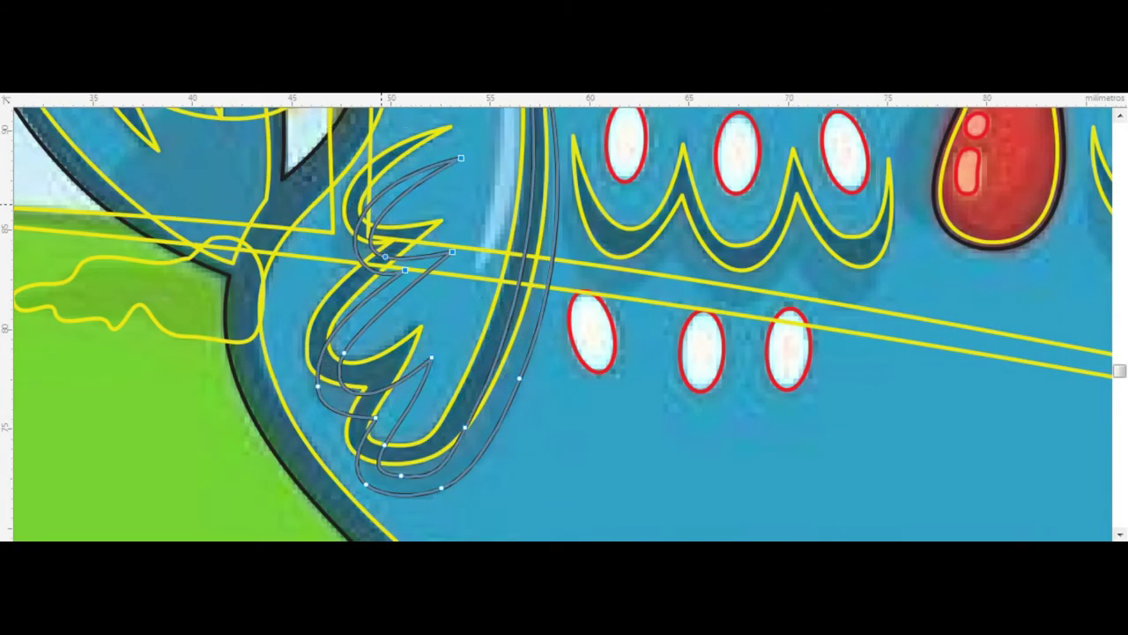
pyautogui.scroll(-2, 415, 185)
pyautogui.press('space')
pyautogui.scroll(-2, 411, 266)
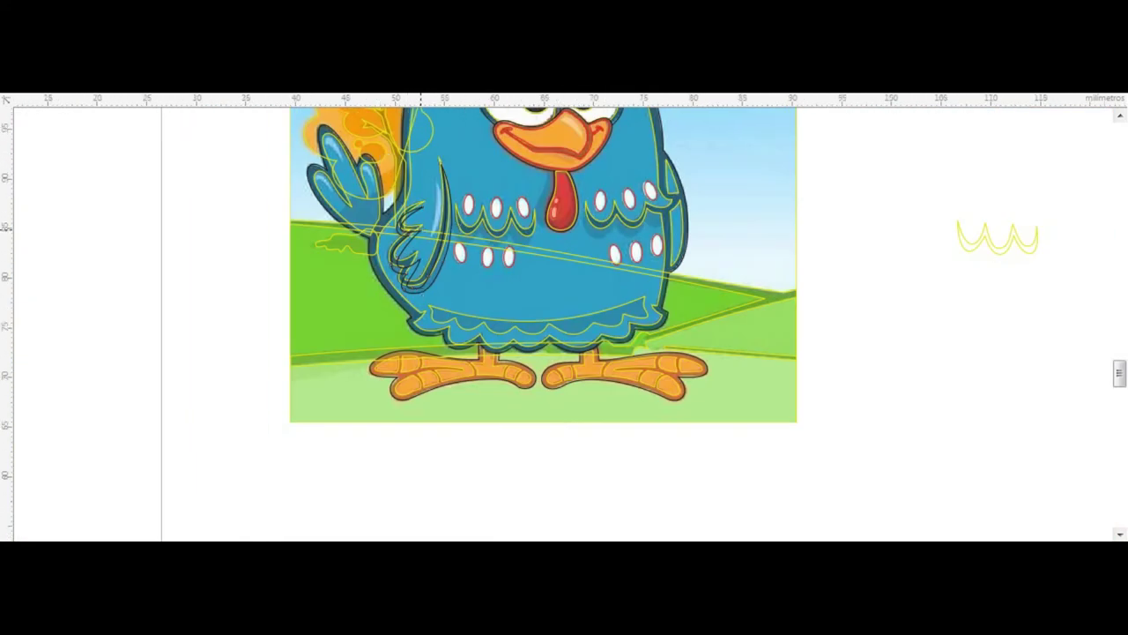
pyautogui.scroll(4, 414, 264)
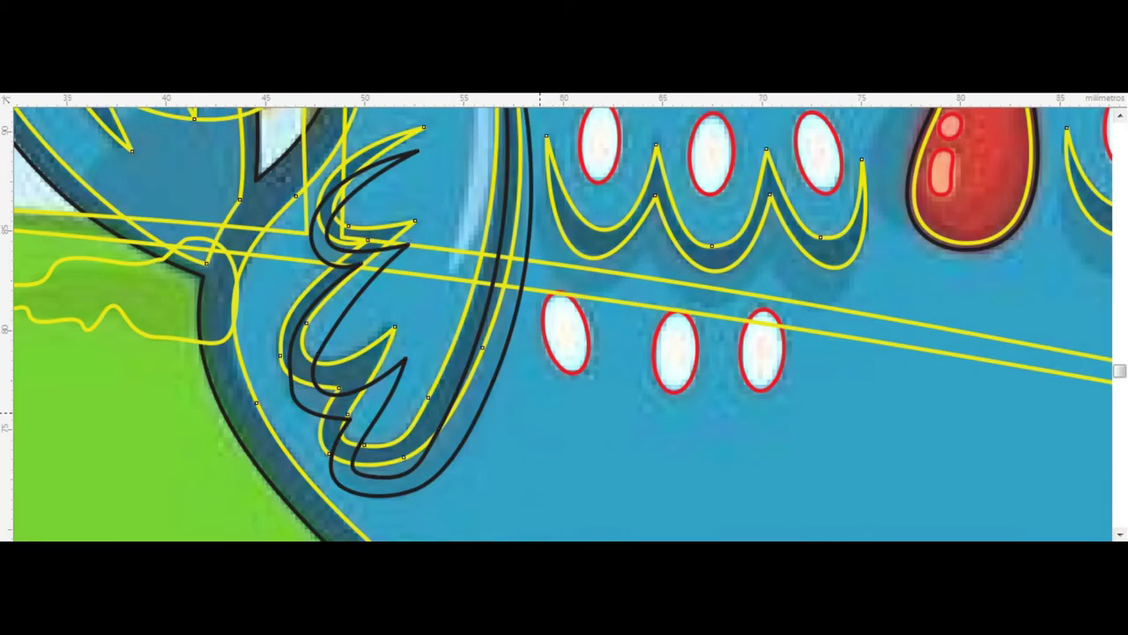
pyautogui.click(283, 323)
pyautogui.click(307, 403)
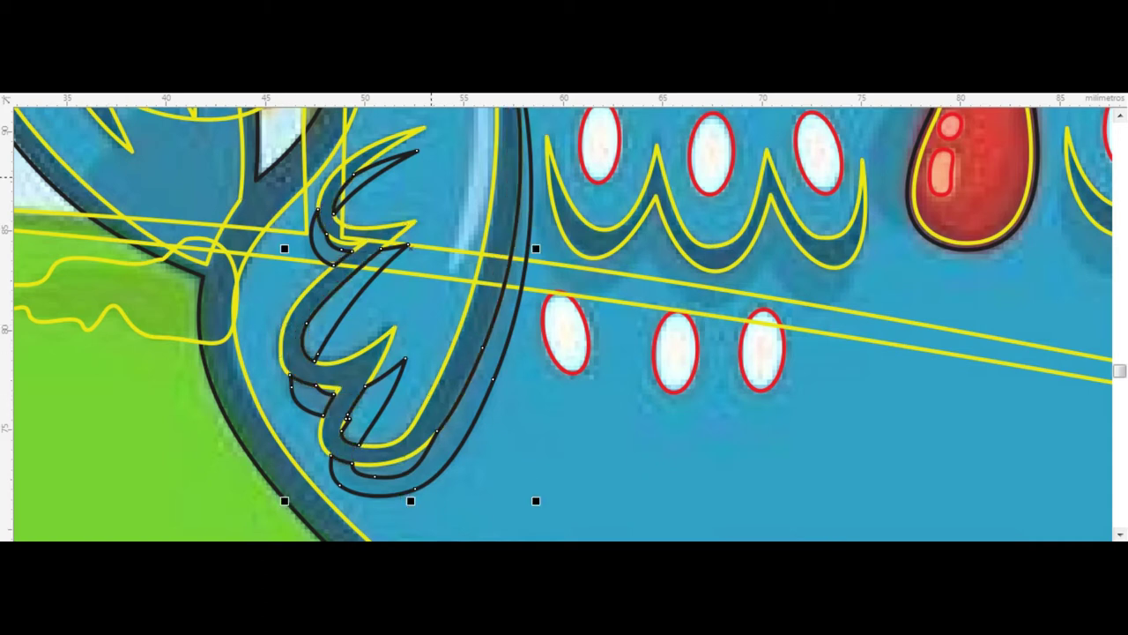
pyautogui.press('F10')
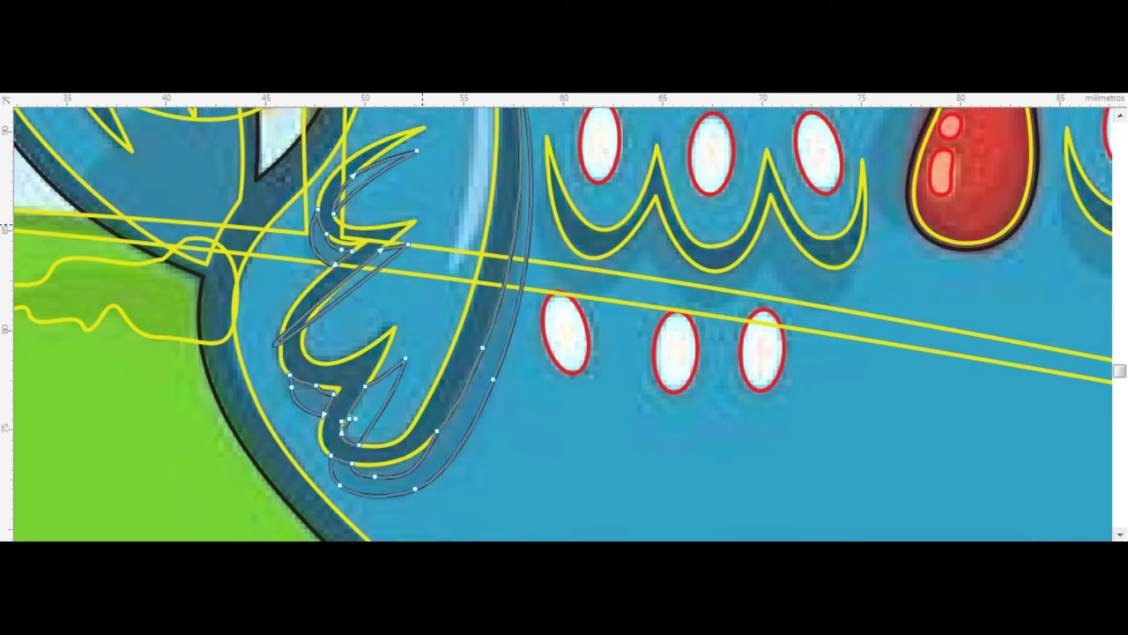
pyautogui.press('Delete')
pyautogui.press('Delete')
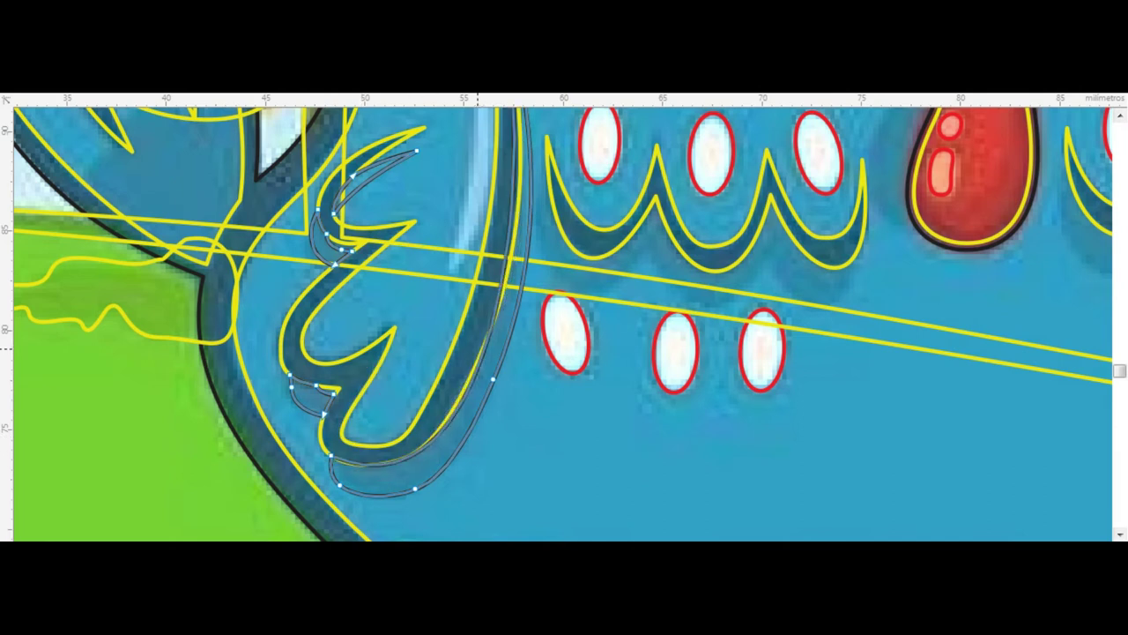
pyautogui.scroll(-5, 564, 317)
pyautogui.scroll(5, 493, 317)
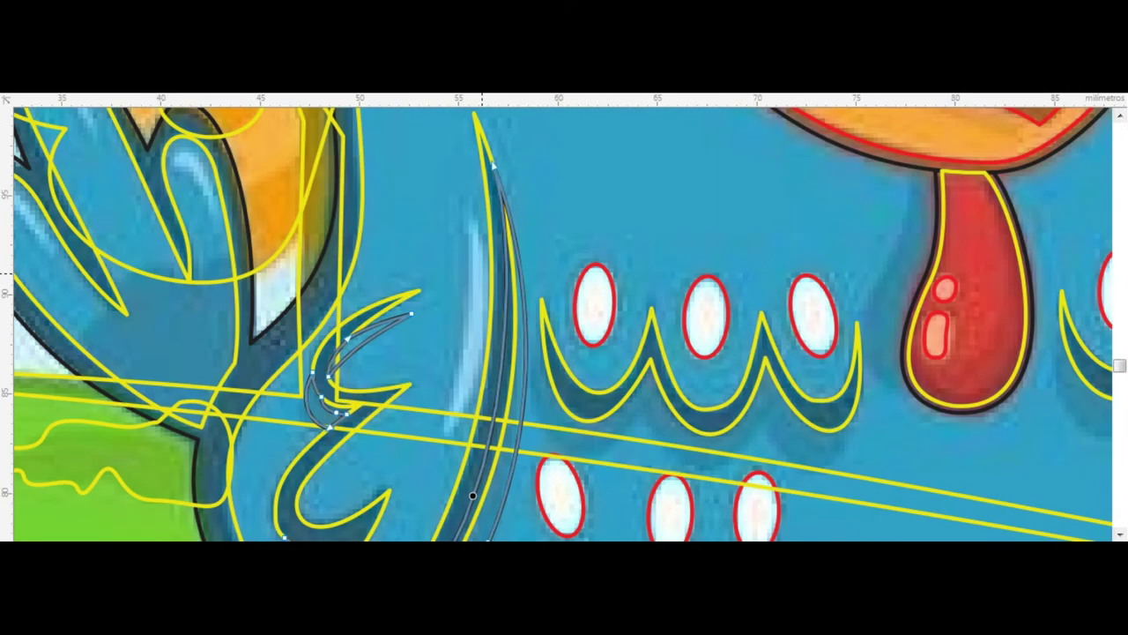
pyautogui.press('Delete')
# - Draw a triangular highlight inside the crescent and reshape it into a thin curved sliver
pyautogui.click(483, 141)
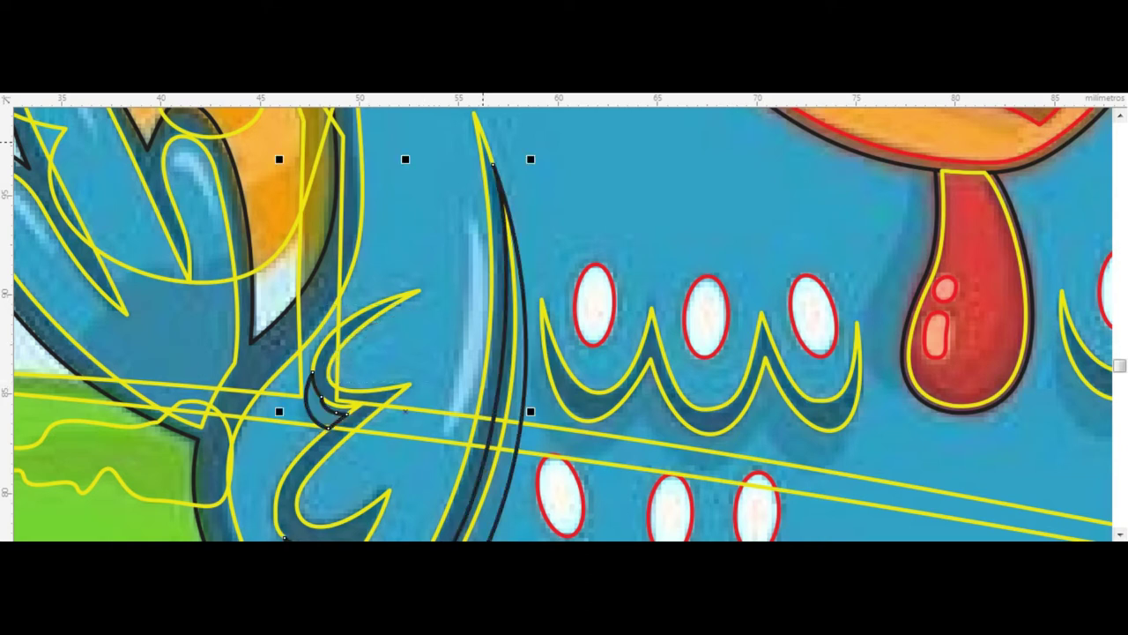
pyautogui.click(400, 214)
pyautogui.click(467, 208)
pyautogui.click(438, 438)
pyautogui.click(489, 331)
pyautogui.click(467, 208)
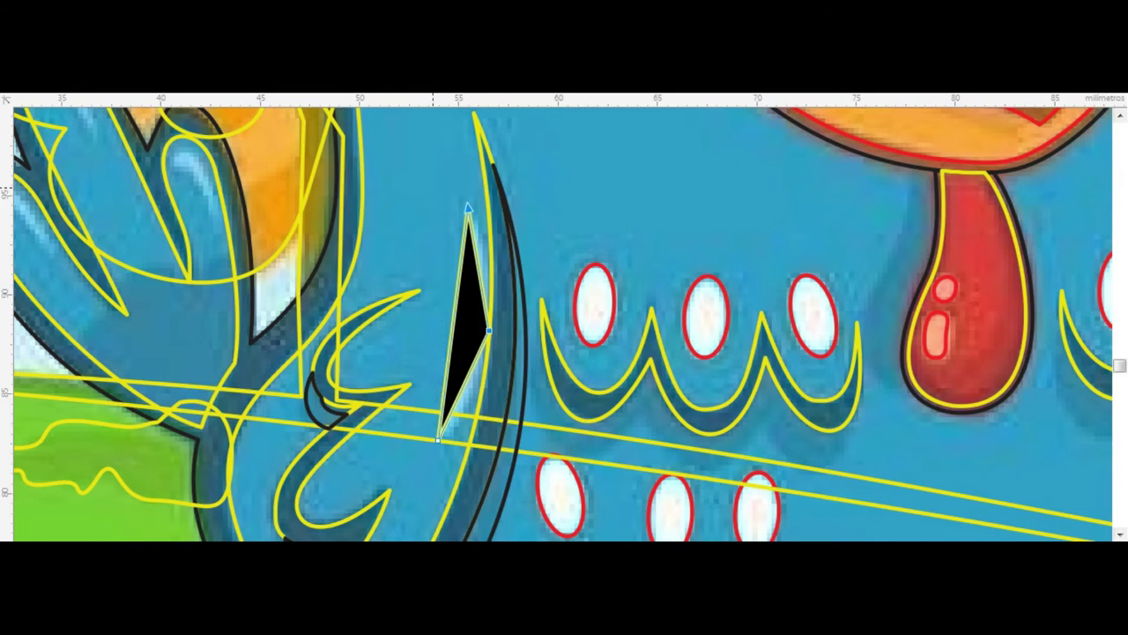
pyautogui.moveTo(448, 353); pyautogui.dragTo(462, 353)
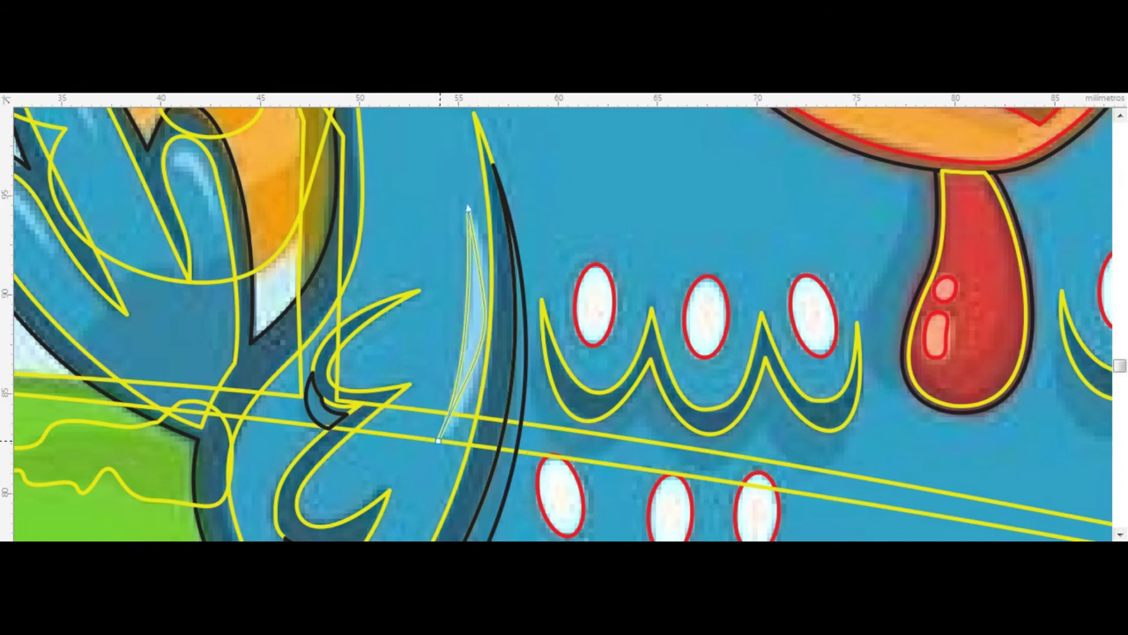
pyautogui.moveTo(474, 399); pyautogui.dragTo(493, 344)
pyautogui.press('space')
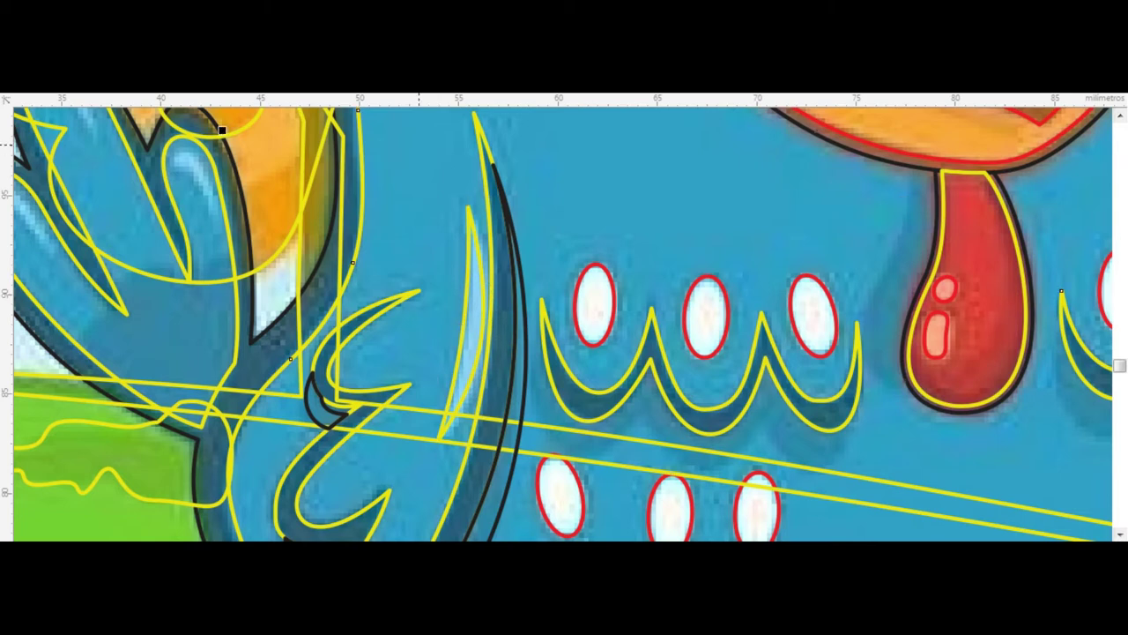
pyautogui.scroll(-5, 564, 318)
pyautogui.scroll(5, 564, 318)
# - Select the traced scallop shapes and extend a dark contour around them
pyautogui.scroll(-5, 564, 318)
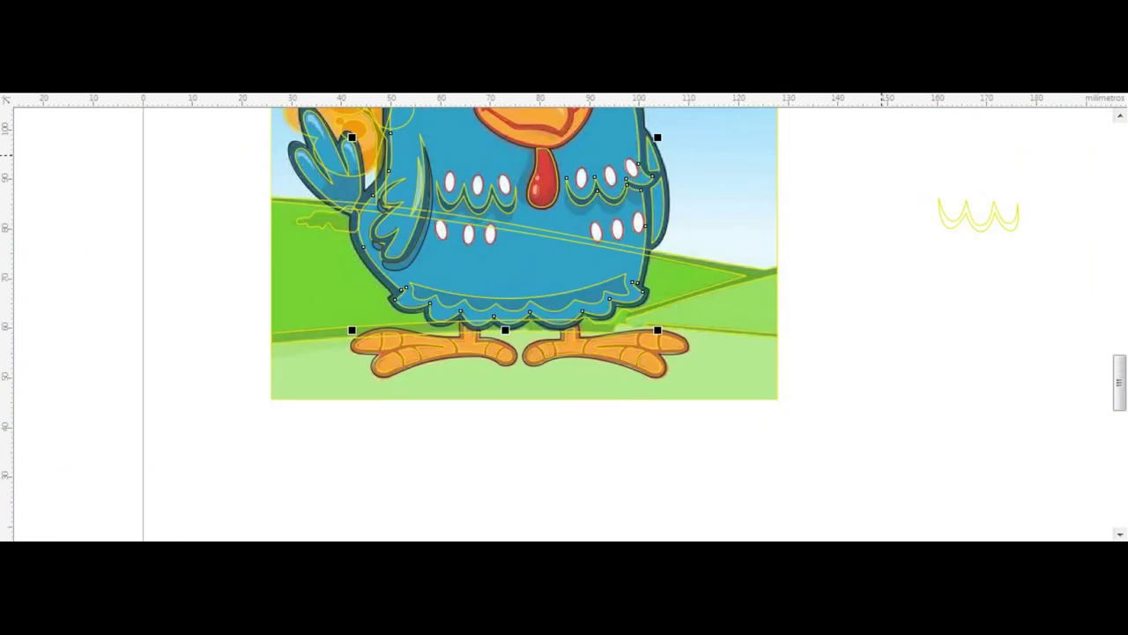
pyautogui.moveTo(684, 155); pyautogui.dragTo(1008, 284)
pyautogui.scroll(3, 255, 198)
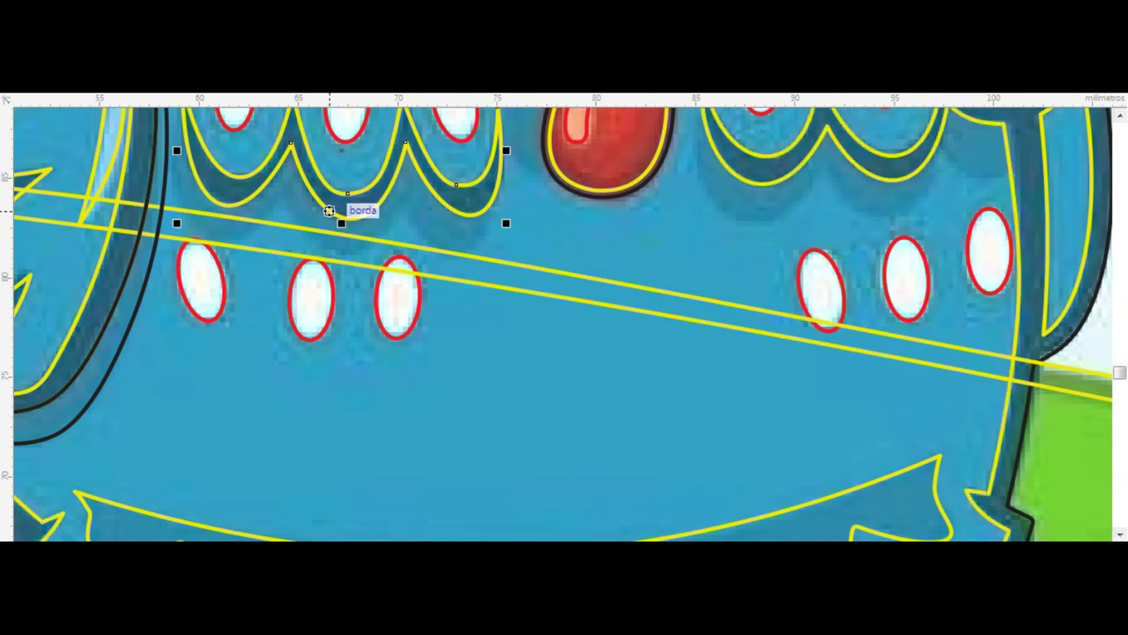
pyautogui.click(50, 446)
pyautogui.moveTo(212, 177); pyautogui.dragTo(180, 151)
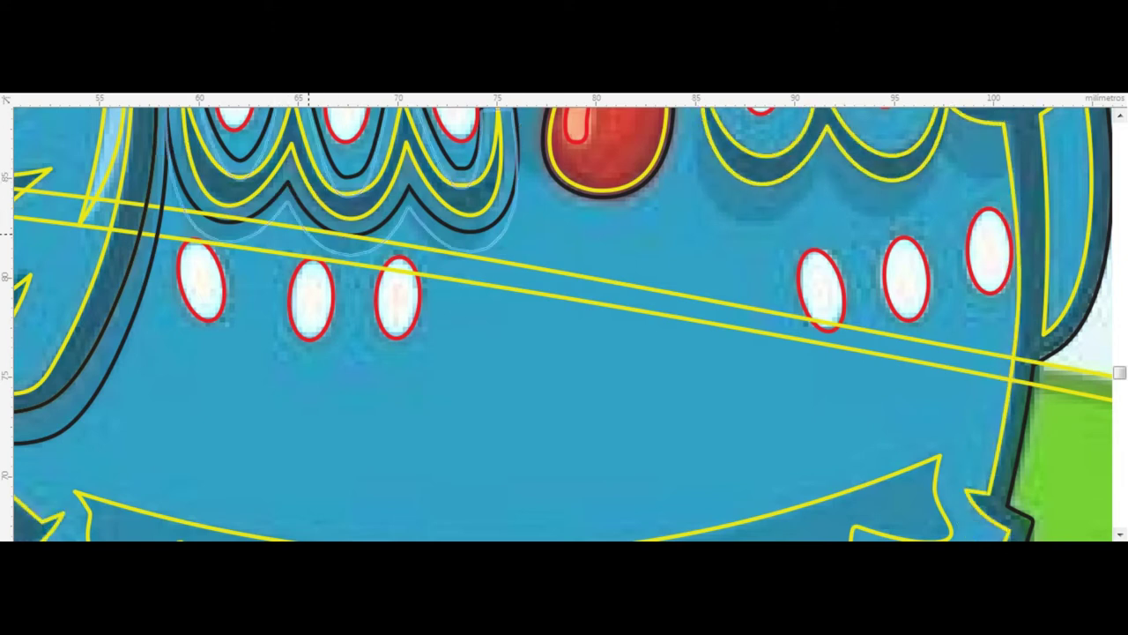
# - Pull the contour's stray corner and tall peak down onto the yellow scallop line
pyautogui.scroll(-2, 309, 235)
pyautogui.scroll(2, 305, 234)
pyautogui.scroll(2, 306, 220)
pyautogui.scroll(2, 326, 185)
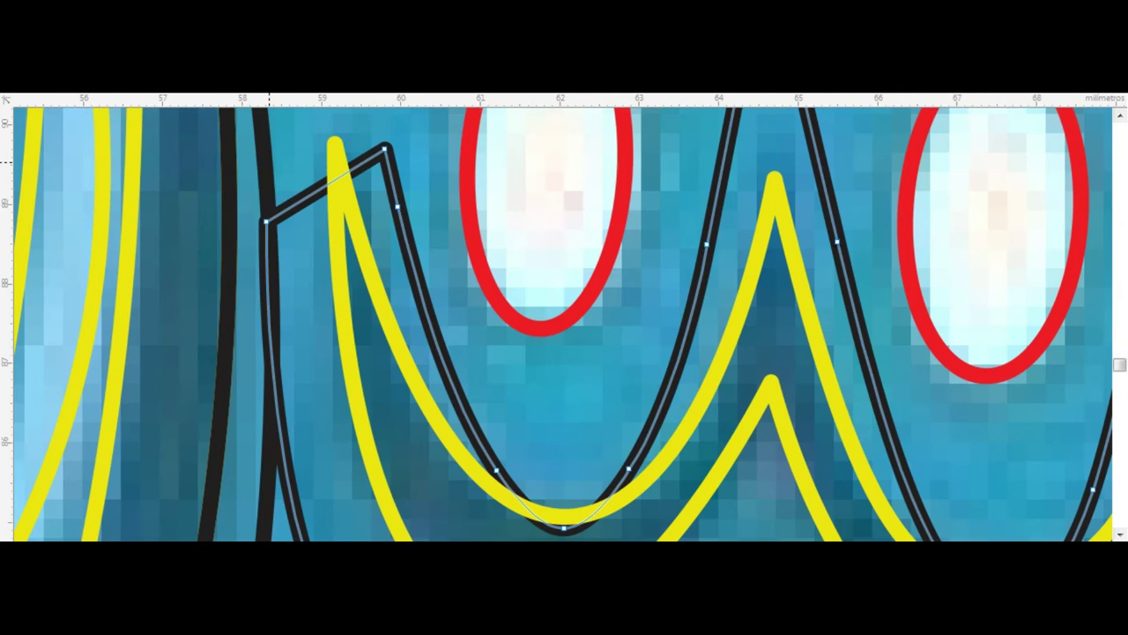
pyautogui.moveTo(334, 168); pyautogui.dragTo(628, 467)
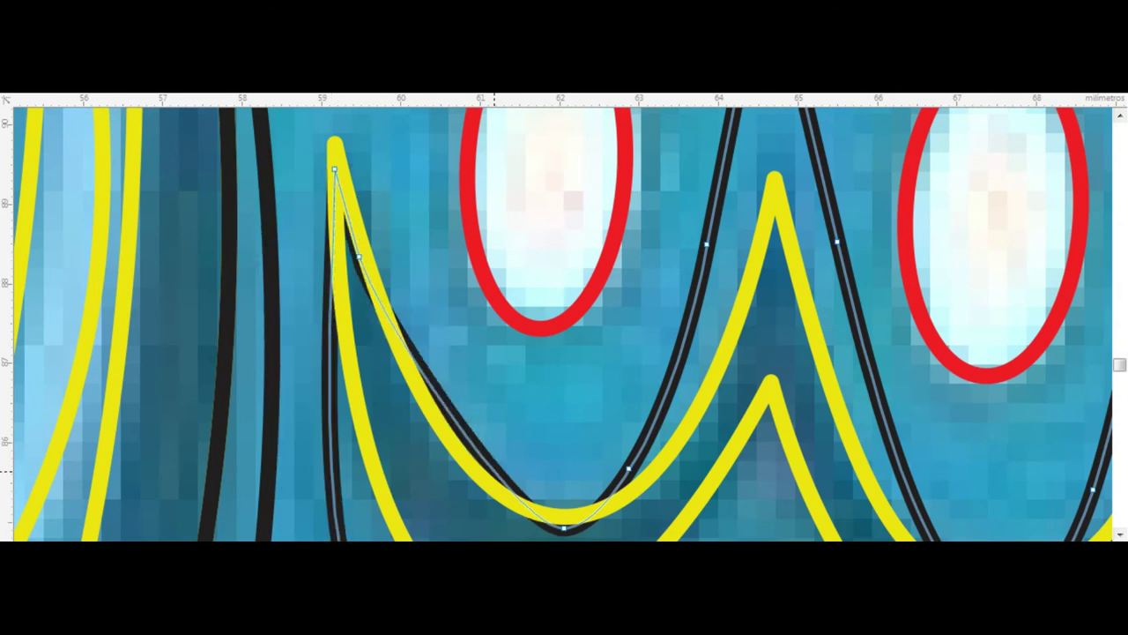
pyautogui.click(564, 524)
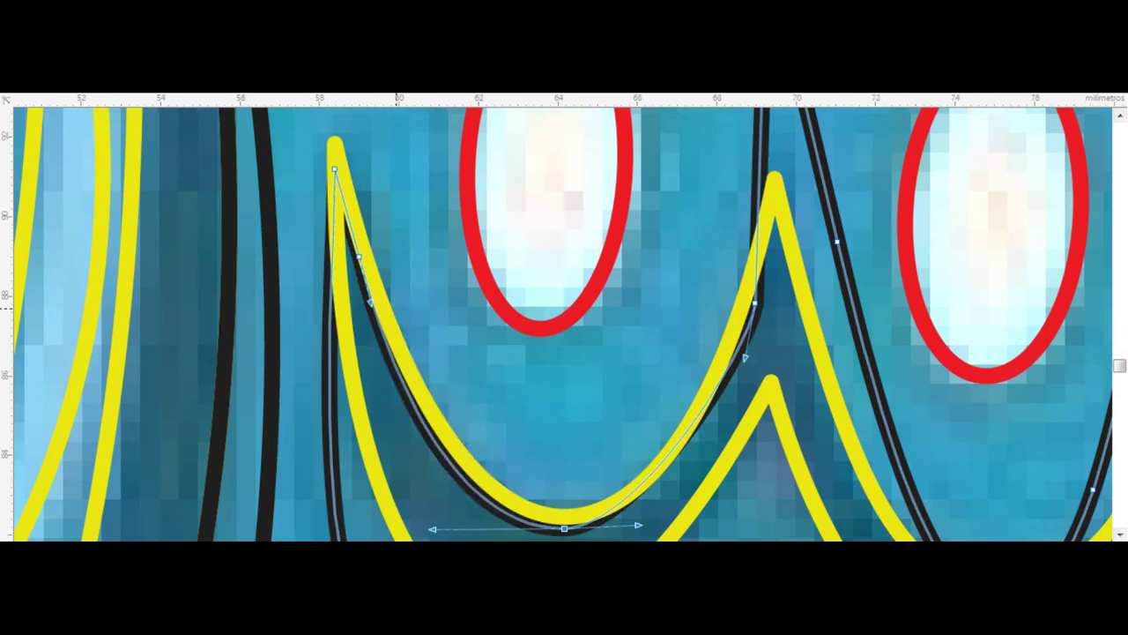
pyautogui.scroll(-2, 503, 218)
pyautogui.moveTo(472, 170); pyautogui.dragTo(468, 351)
# - Fit the contour's valley, middle peak, bottom and right-edge nodes to the yellow scallops
pyautogui.moveTo(582, 496); pyautogui.dragTo(564, 507)
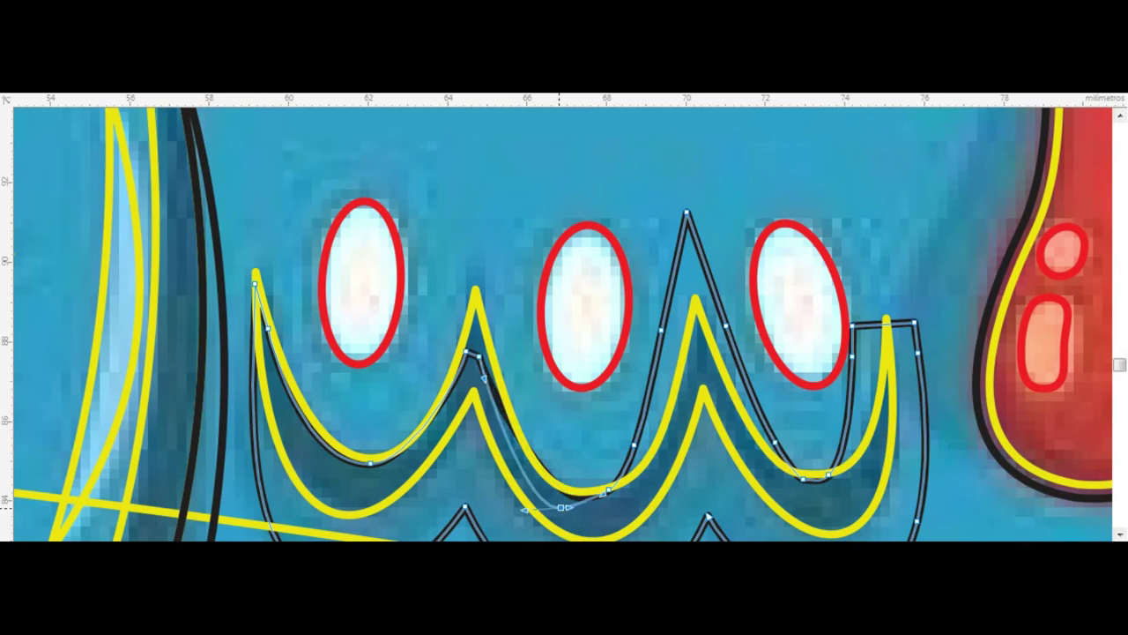
pyautogui.moveTo(686, 213); pyautogui.dragTo(695, 341)
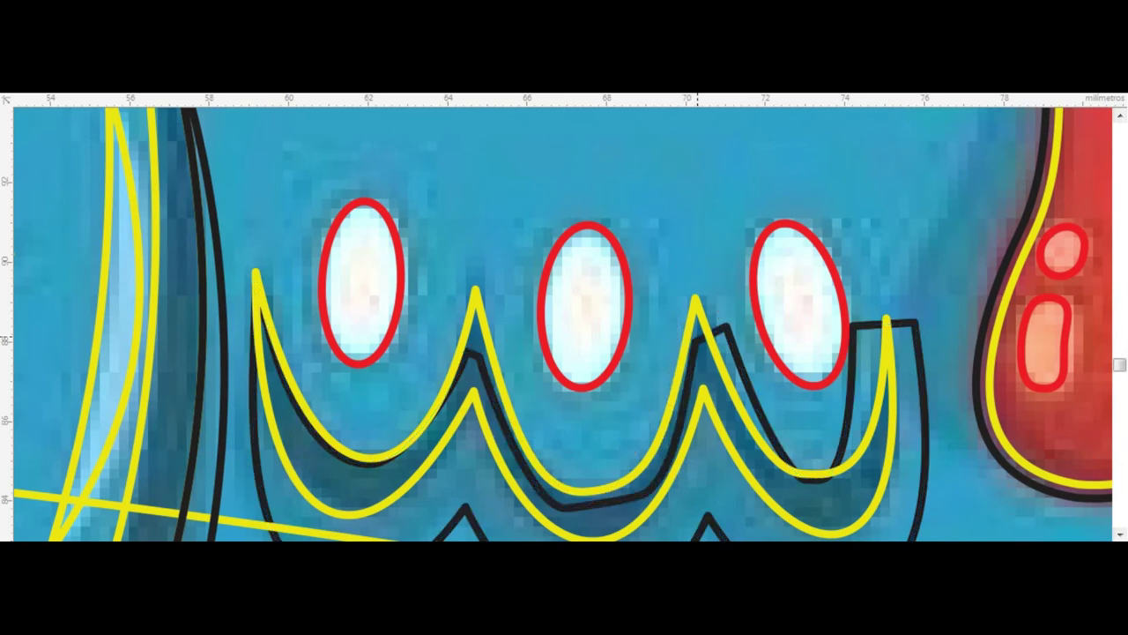
pyautogui.moveTo(802, 479); pyautogui.dragTo(817, 506)
pyautogui.moveTo(851, 355); pyautogui.dragTo(880, 432)
pyautogui.moveTo(917, 353); pyautogui.dragTo(885, 366)
pyautogui.scroll(-3, 872, 458)
pyautogui.scroll(3, 871, 486)
pyautogui.click(326, 449)
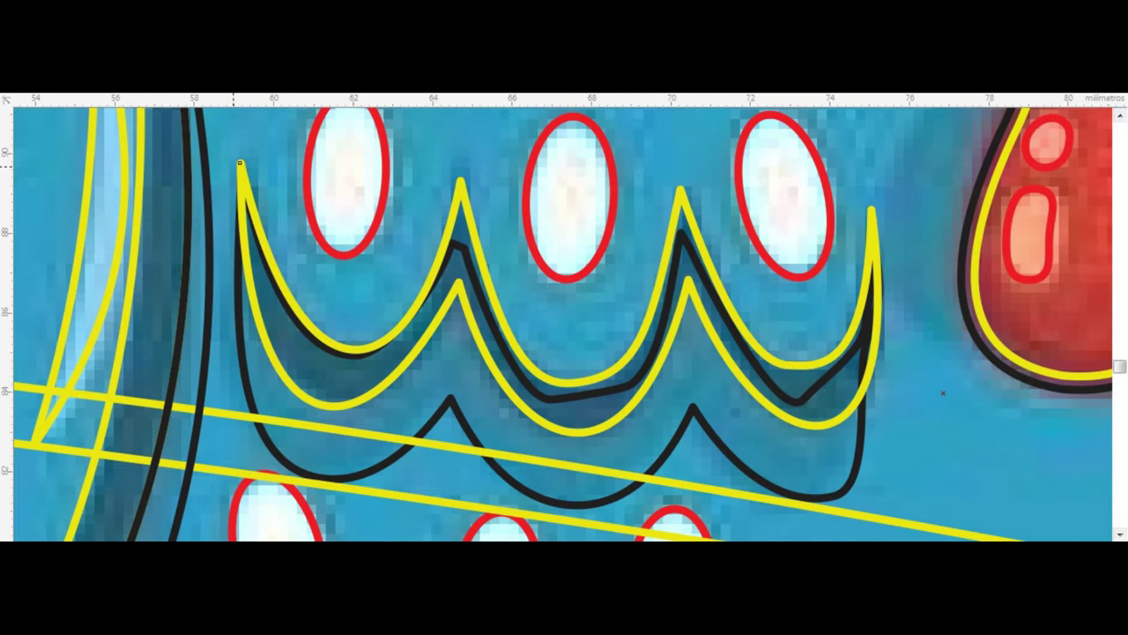
pyautogui.click(248, 275)
# - Node-edit the drop's black outline, pulling its right-side nodes inward to hug the drop
pyautogui.scroll(-3, 502, 212)
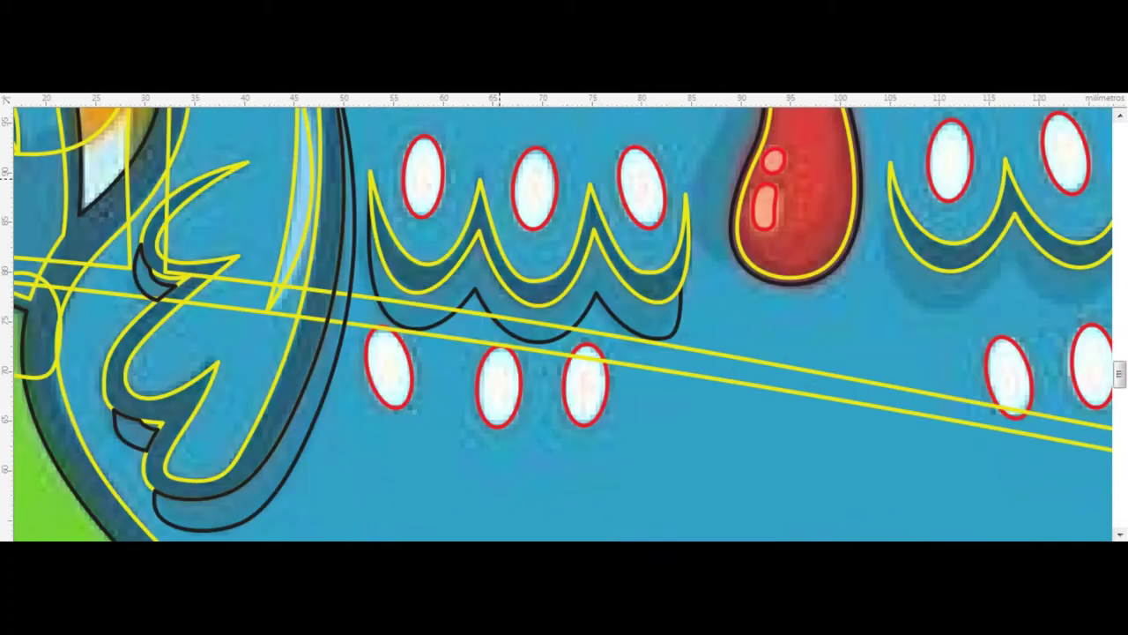
pyautogui.scroll(3, 626, 124)
pyautogui.scroll(-3, 626, 124)
pyautogui.scroll(2, 564, 159)
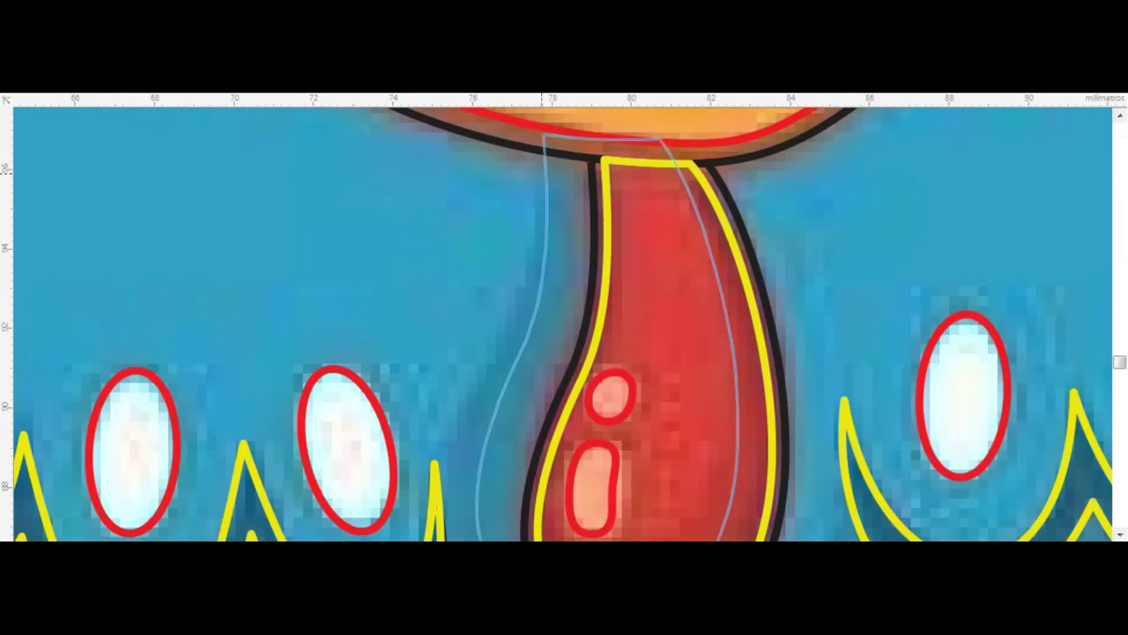
pyautogui.scroll(-1, 538, 177)
pyautogui.scroll(-1, 539, 176)
pyautogui.click(486, 297)
pyautogui.press('F10')
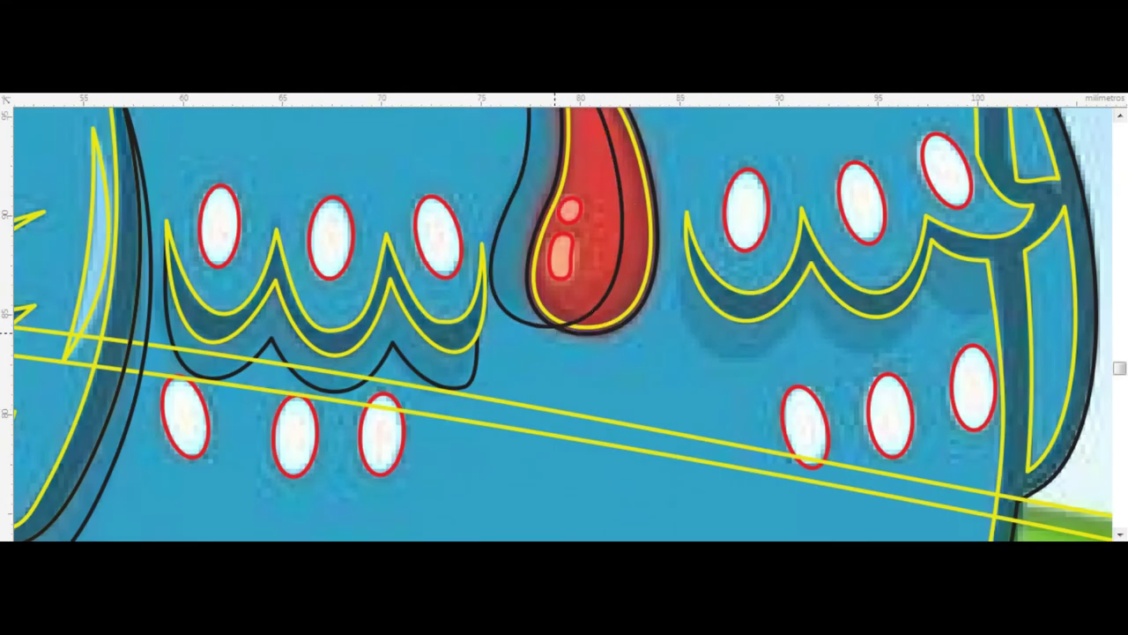
pyautogui.moveTo(539, 327)
pyautogui.mouseDown()
pyautogui.moveTo(562, 334)
pyautogui.moveTo(569, 317)
pyautogui.mouseUp()
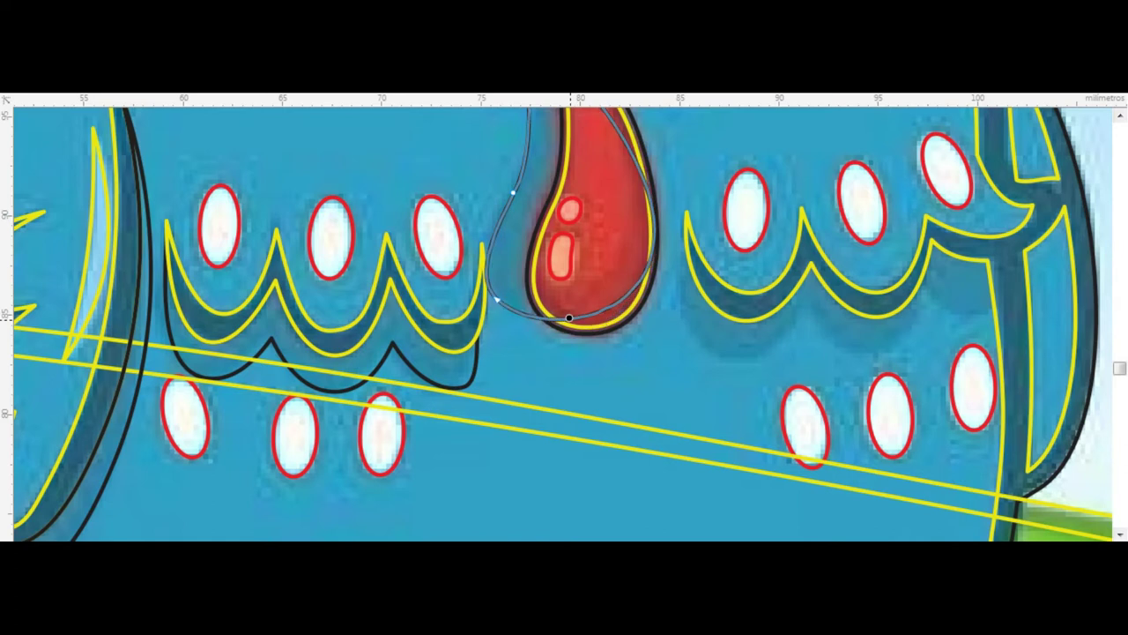
pyautogui.moveTo(656, 229); pyautogui.dragTo(628, 231)
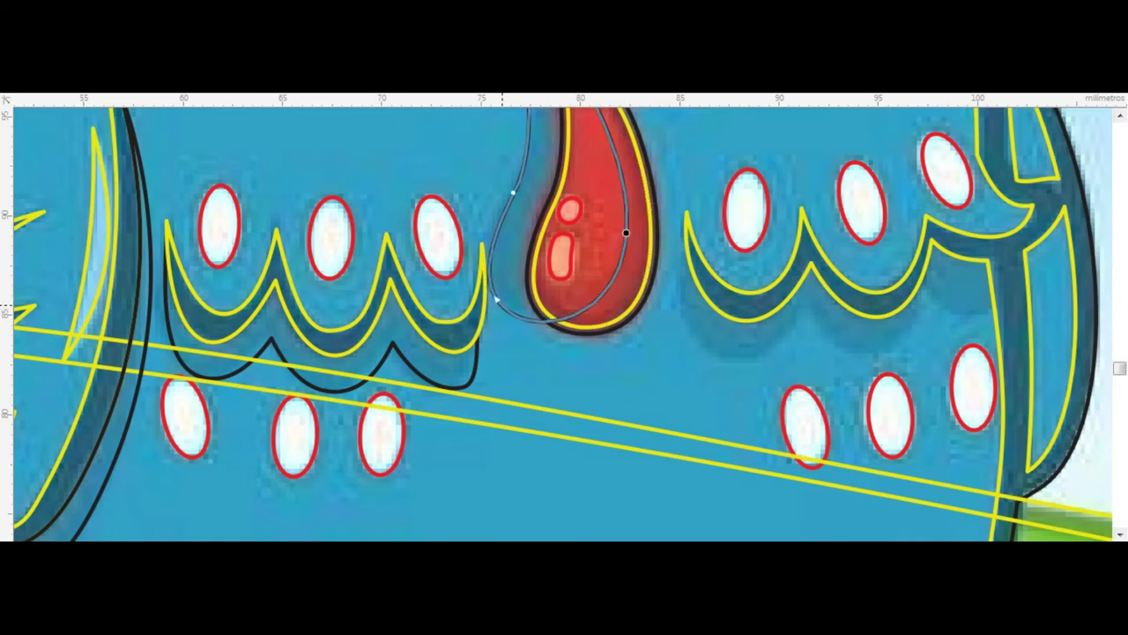
pyautogui.scroll(-1, 445, 364)
pyautogui.scroll(1, 529, 238)
pyautogui.press('space')
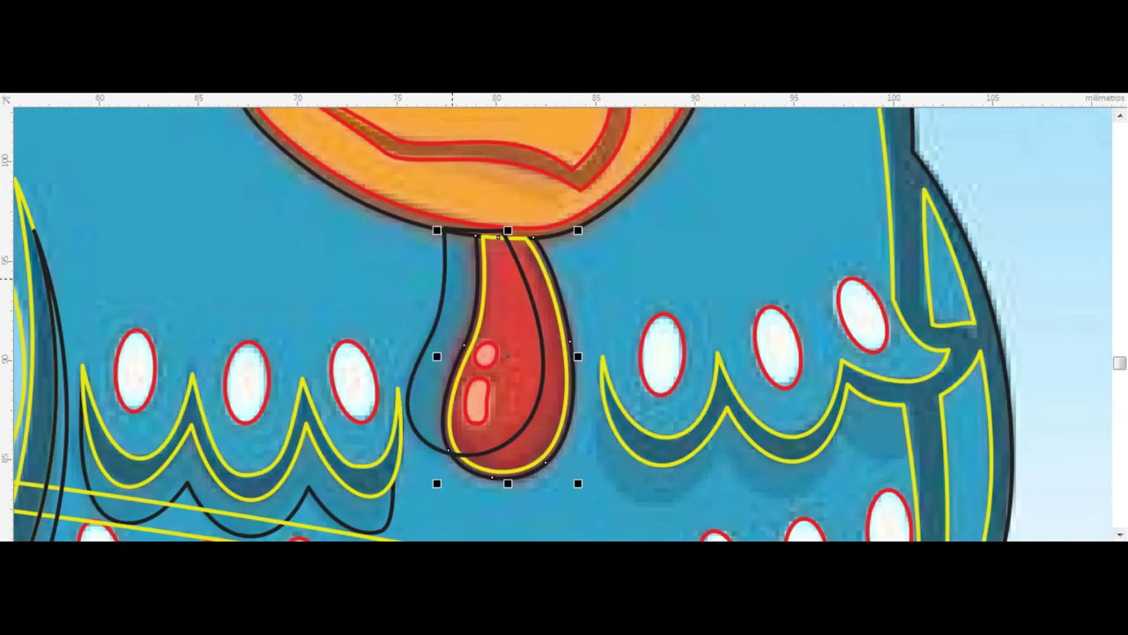
# - Select the larger shape neighbouring the drop
pyautogui.click(470, 216)
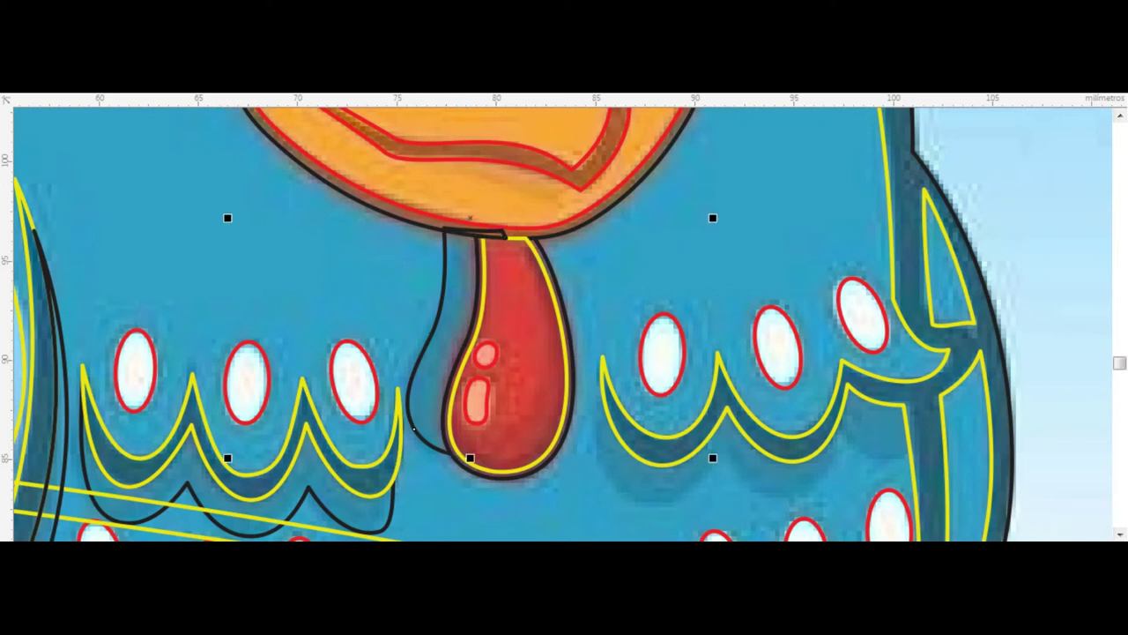
pyautogui.scroll(-2, 479, 261)
pyautogui.scroll(2, 282, 264)
pyautogui.scroll(-1, 282, 265)
pyautogui.scroll(-3, 476, 264)
pyautogui.scroll(4, 379, 176)
# - Curve the head highlight sliver's upper edge along the outline
pyautogui.scroll(3, 379, 176)
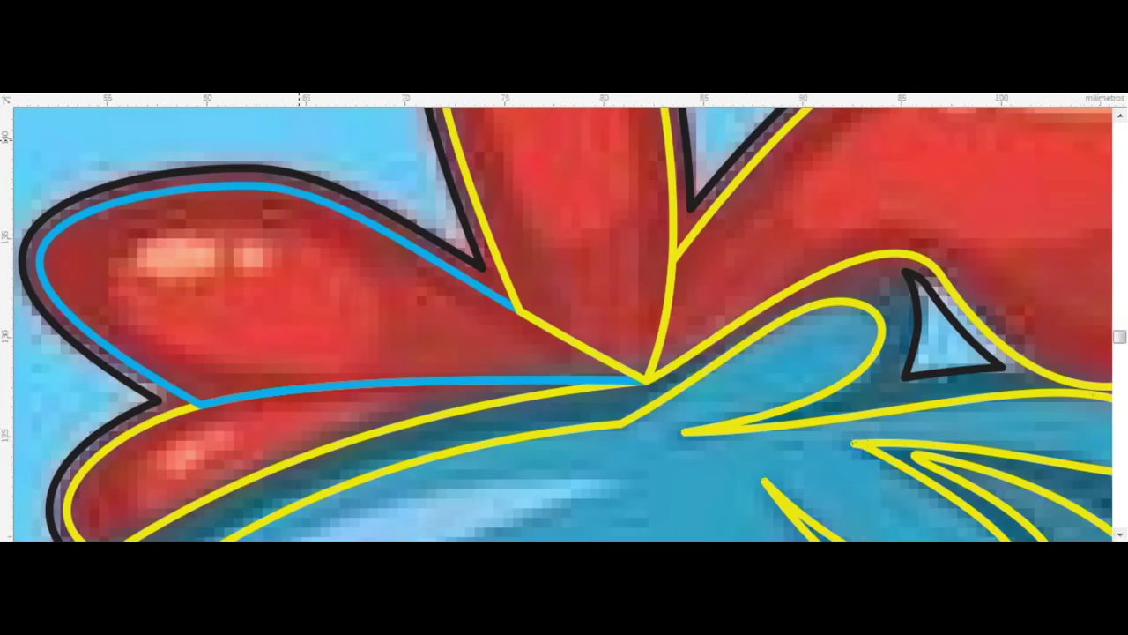
pyautogui.scroll(-2, 379, 176)
pyautogui.click(461, 308)
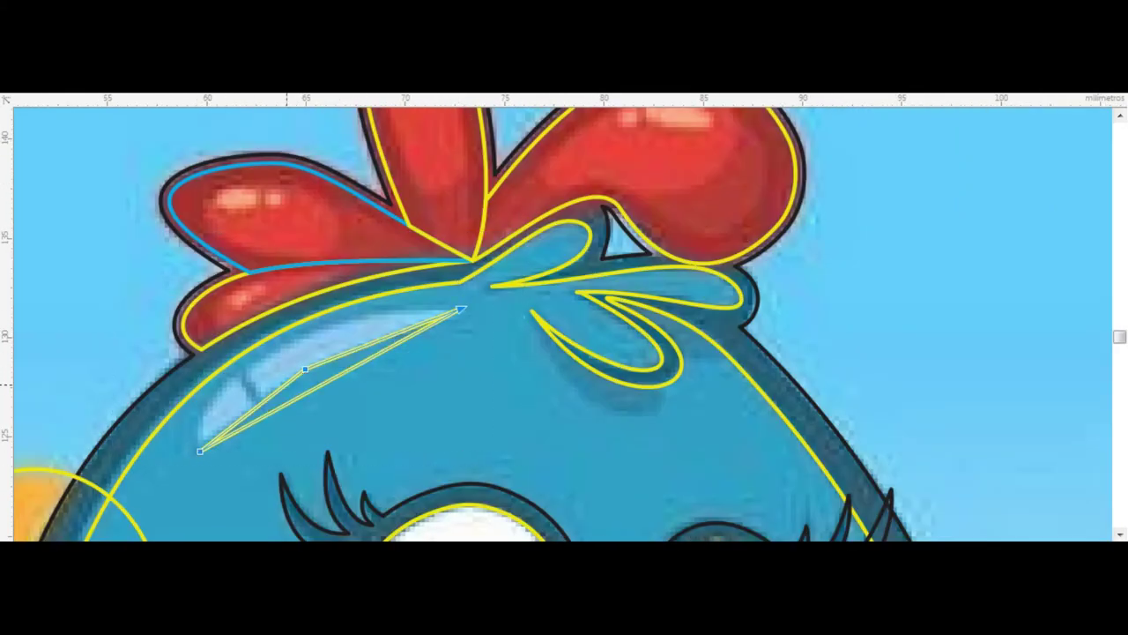
pyautogui.moveTo(252, 359); pyautogui.dragTo(345, 303)
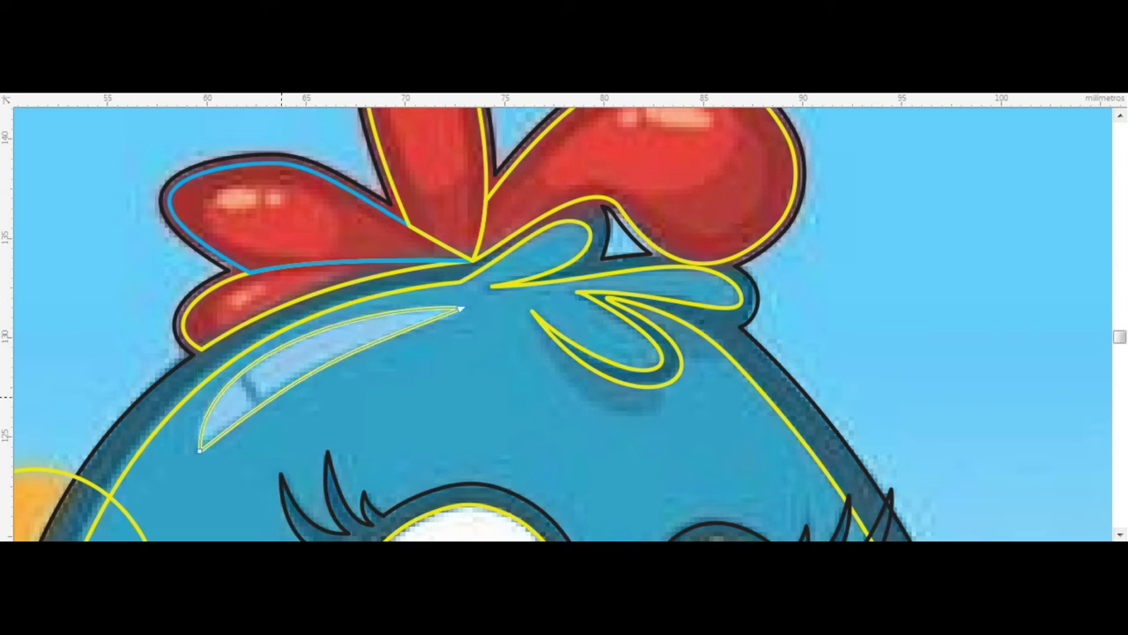
pyautogui.scroll(5, 264, 316)
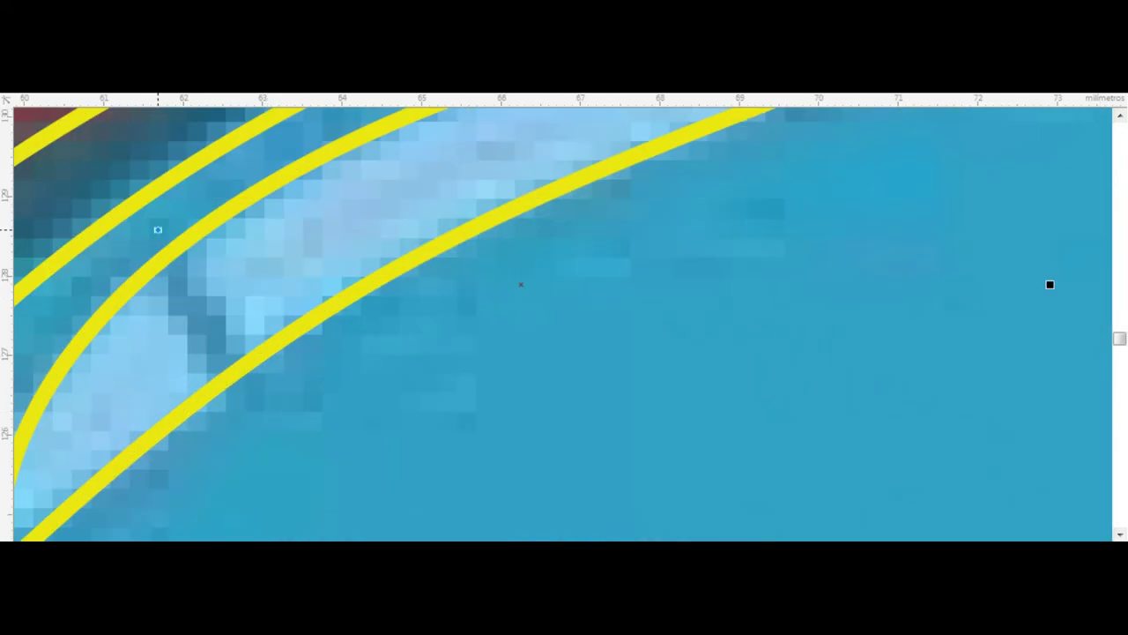
# - Draw a thin green bar across the highlight stripe
pyautogui.moveTo(158, 229); pyautogui.dragTo(255, 396)
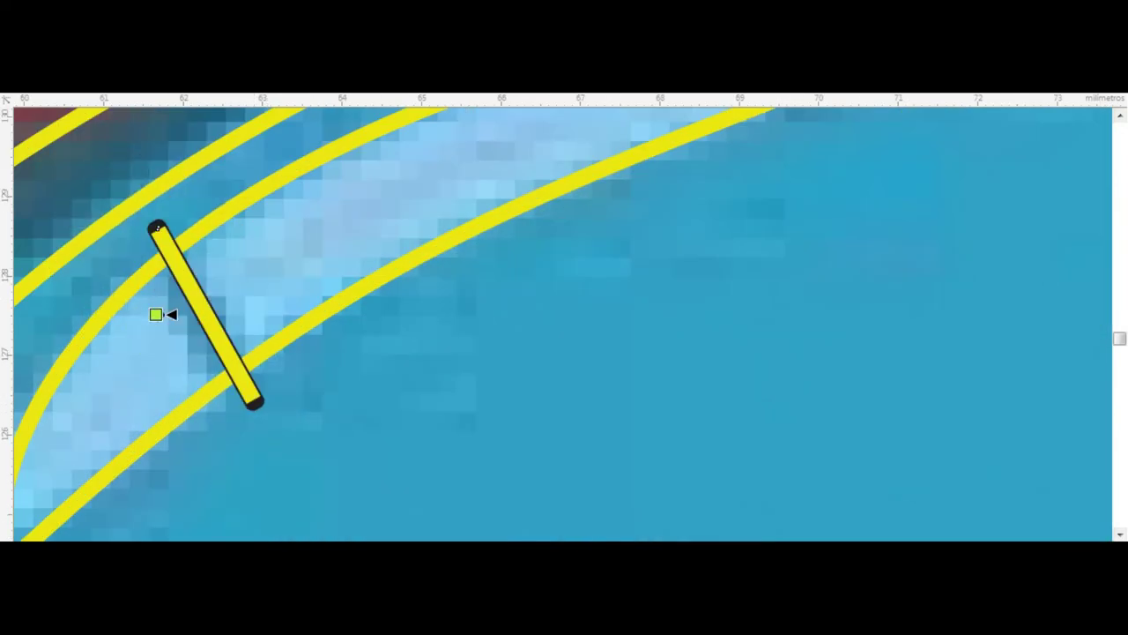
pyautogui.moveTo(104, 315)
pyautogui.mouseDown()
pyautogui.moveTo(171, 315)
pyautogui.moveTo(156, 314)
pyautogui.mouseUp()
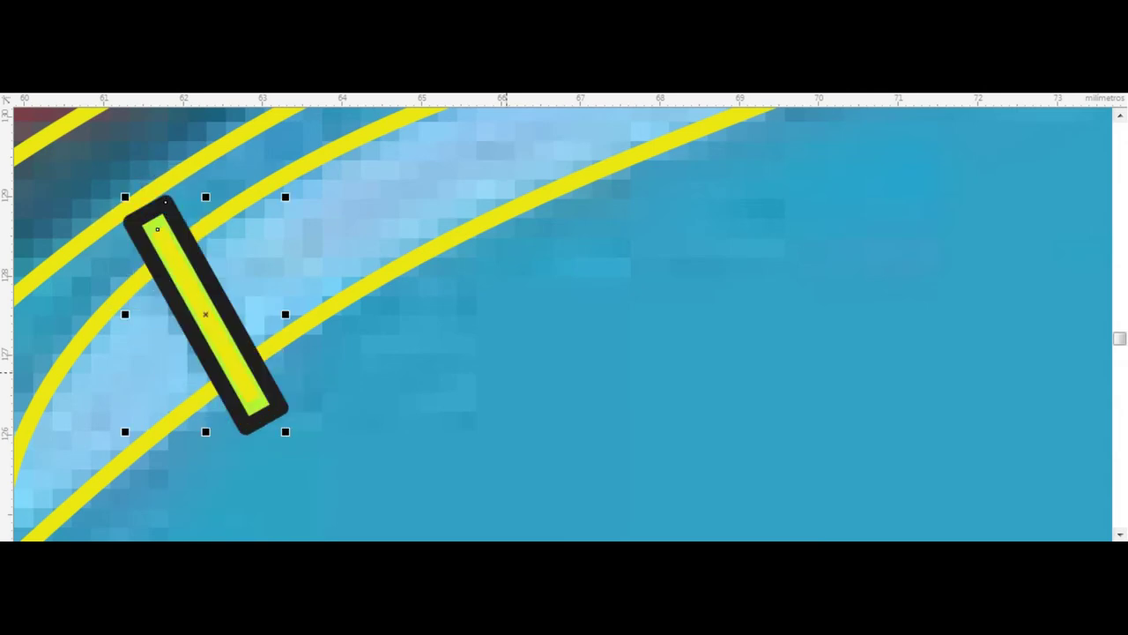
pyautogui.click(520, 282)
pyautogui.click(238, 335)
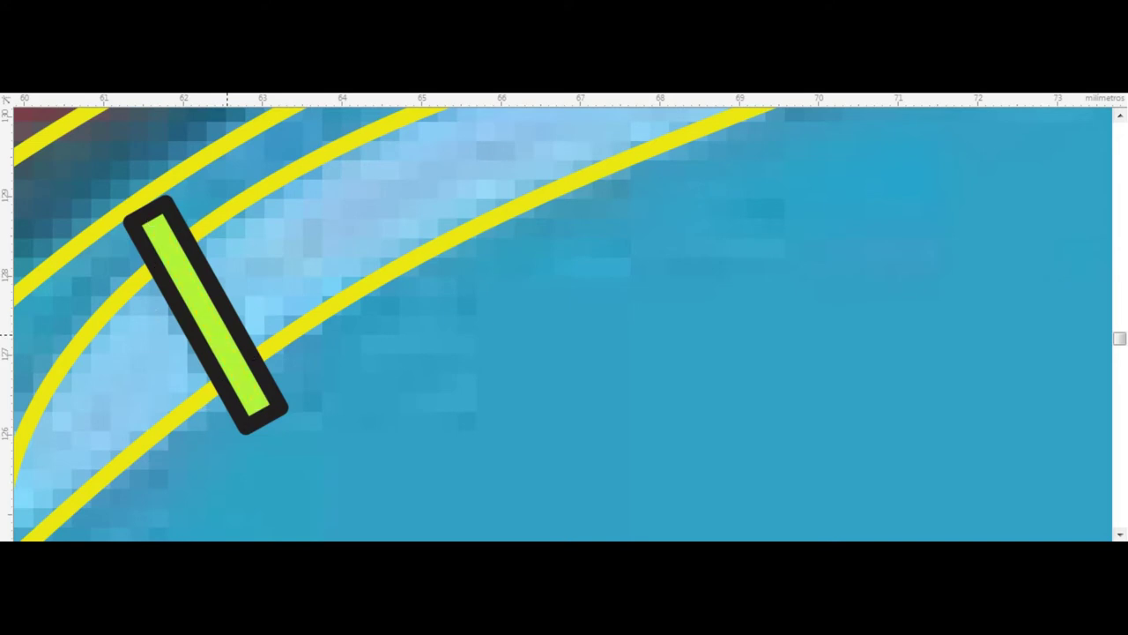
pyautogui.scroll(-3, 226, 335)
pyautogui.scroll(-2, 352, 220)
pyautogui.scroll(3, 448, 150)
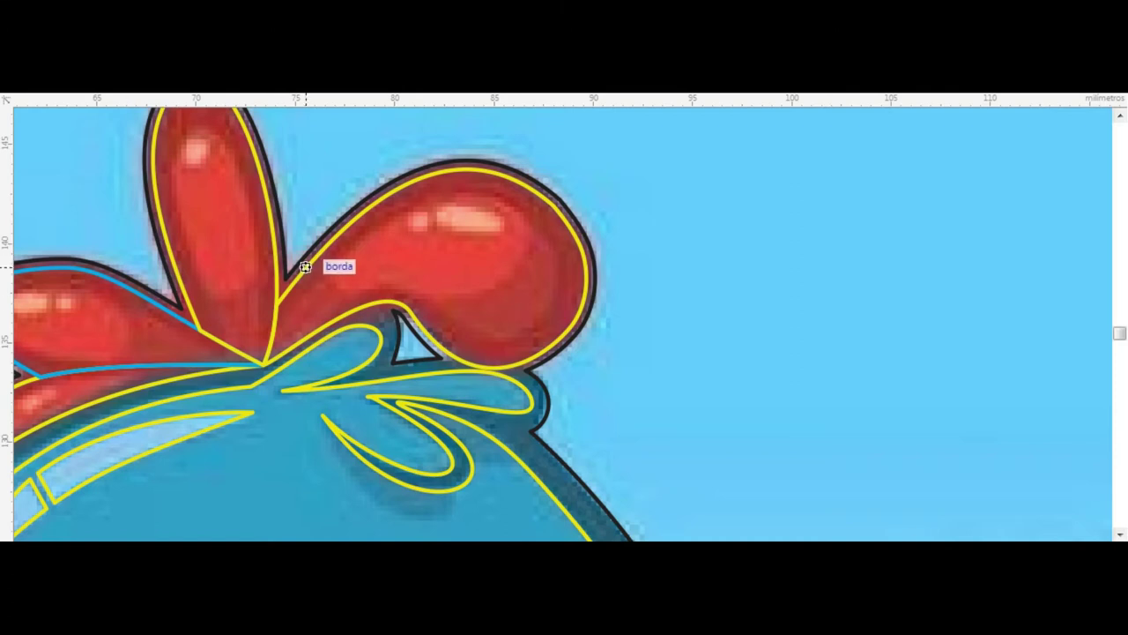
# - Draw a circle positioned inside the bow's curl
pyautogui.scroll(3, 431, 165)
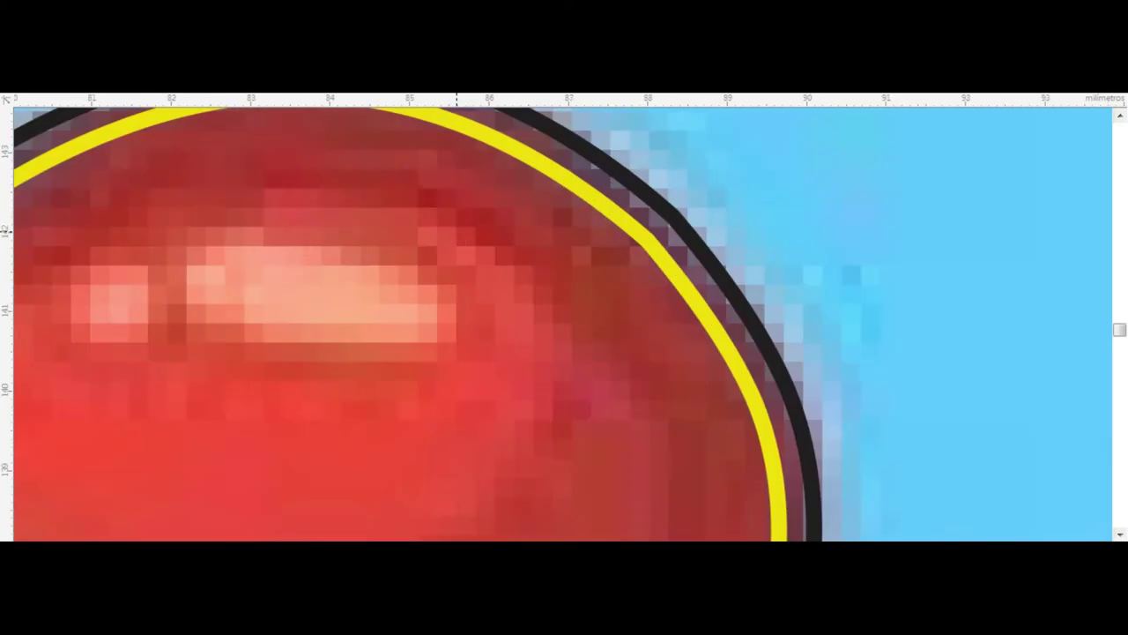
pyautogui.scroll(-3, 459, 205)
pyautogui.moveTo(370, 226); pyautogui.dragTo(516, 370)
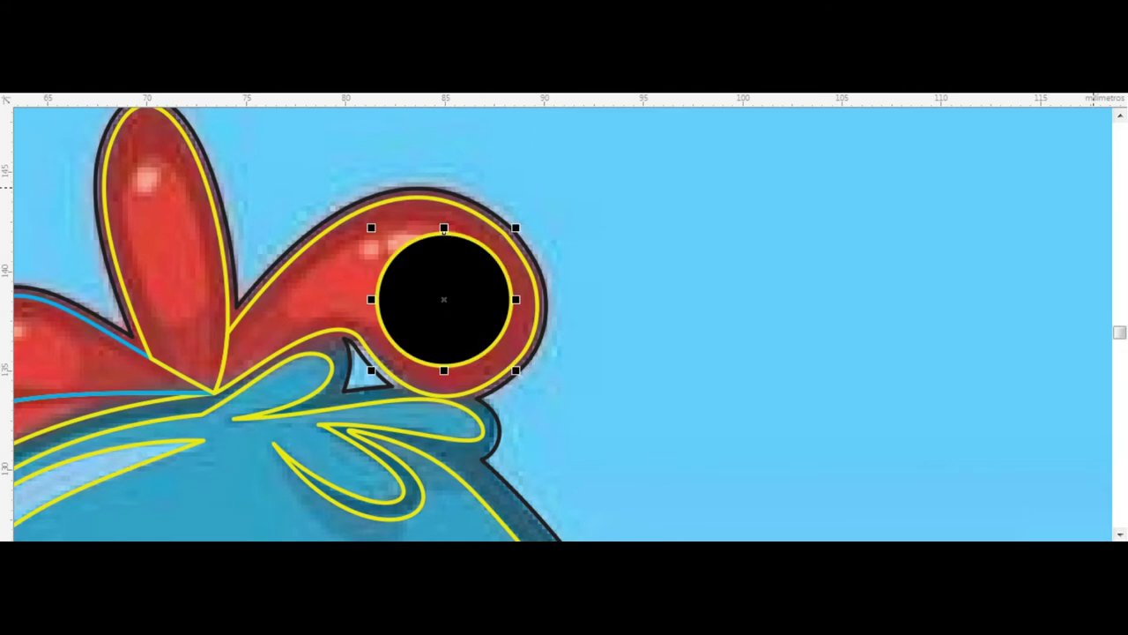
pyautogui.moveTo(472, 305); pyautogui.dragTo(443, 282)
pyautogui.moveTo(419, 212); pyautogui.dragTo(421, 210)
# - Trace the curl's inner shape as a closed Bezier path
pyautogui.click(330, 274)
pyautogui.moveTo(282, 307); pyautogui.dragTo(282, 340)
pyautogui.moveTo(421, 213); pyautogui.dragTo(449, 214)
pyautogui.moveTo(487, 282); pyautogui.dragTo(488, 313)
pyautogui.moveTo(410, 328)
pyautogui.mouseDown()
pyautogui.moveTo(468, 363)
pyautogui.moveTo(489, 340)
pyautogui.mouseUp()
pyautogui.click(282, 307)
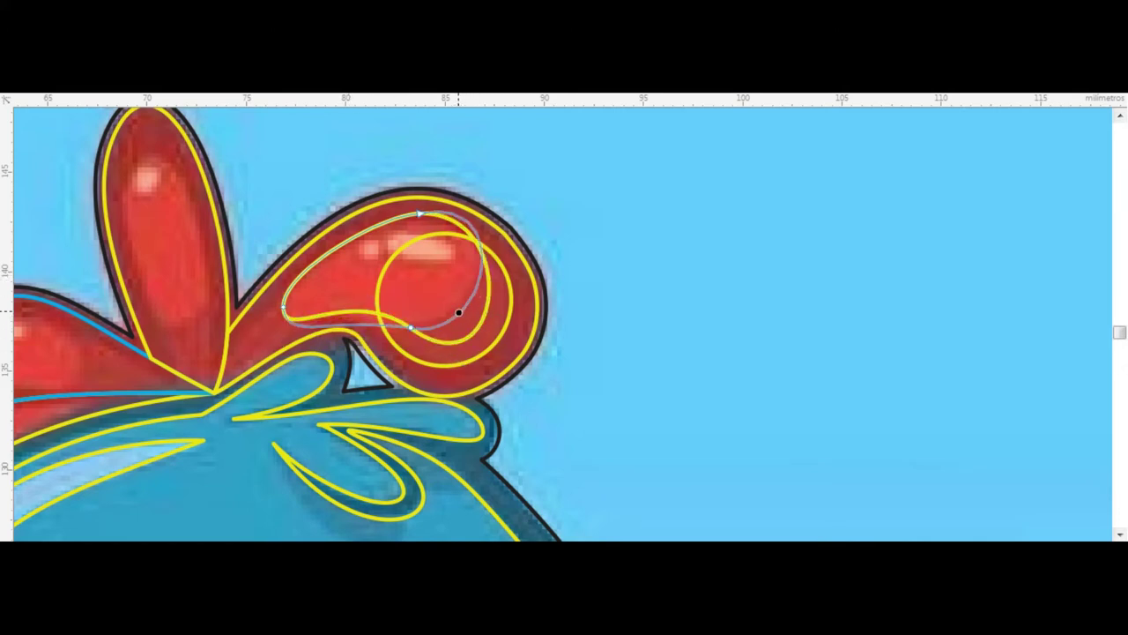
# - Adjust the curl path's top, left and bottom nodes and bulge it right
pyautogui.moveTo(421, 214); pyautogui.dragTo(500, 199)
pyautogui.moveTo(285, 274); pyautogui.dragTo(286, 300)
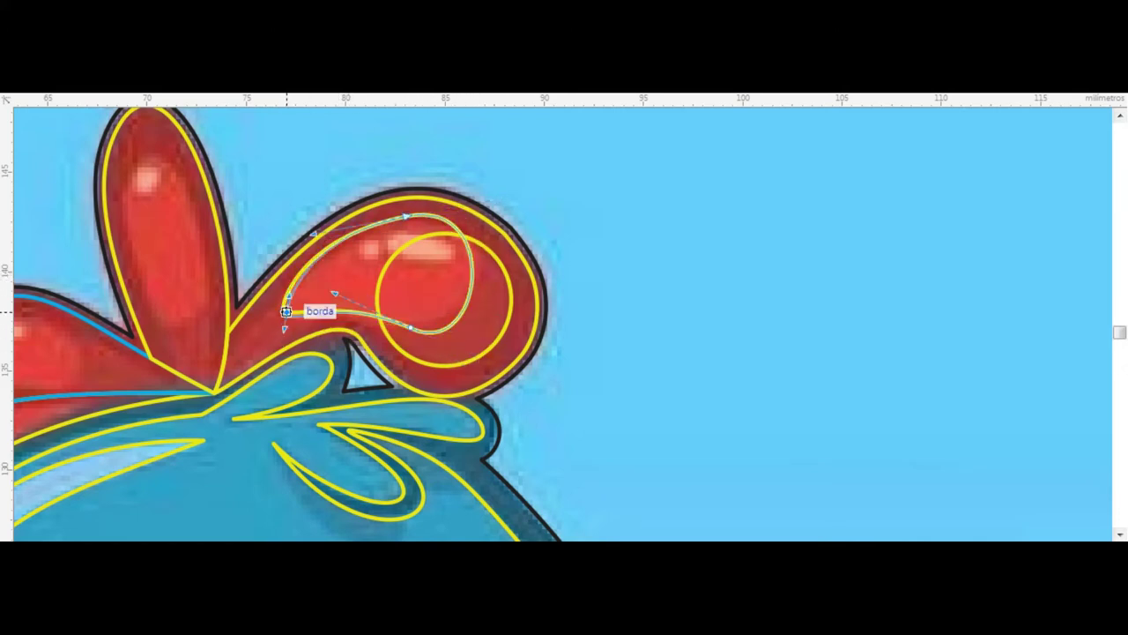
pyautogui.moveTo(499, 200); pyautogui.dragTo(517, 200)
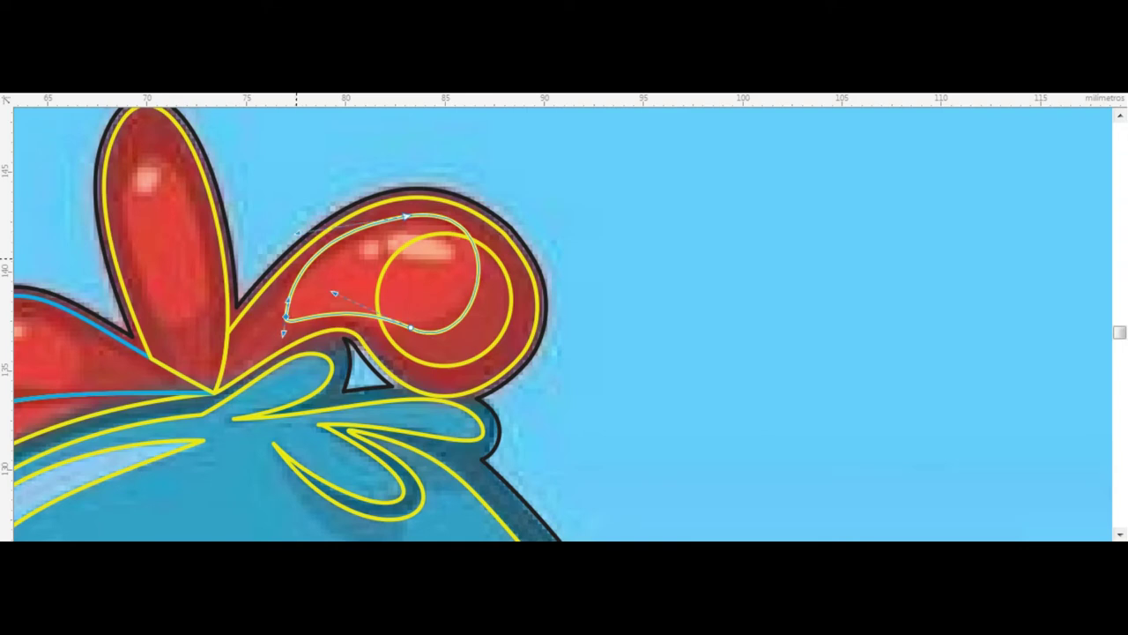
pyautogui.moveTo(411, 328); pyautogui.dragTo(395, 321)
pyautogui.scroll(1, 406, 318)
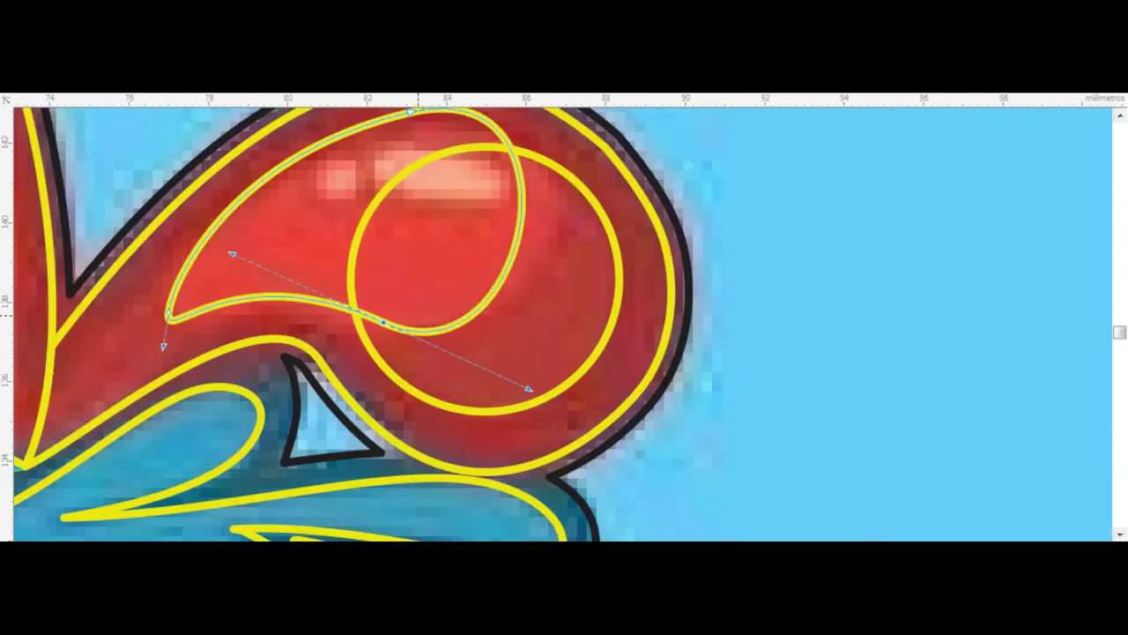
pyautogui.moveTo(515, 249); pyautogui.dragTo(534, 238)
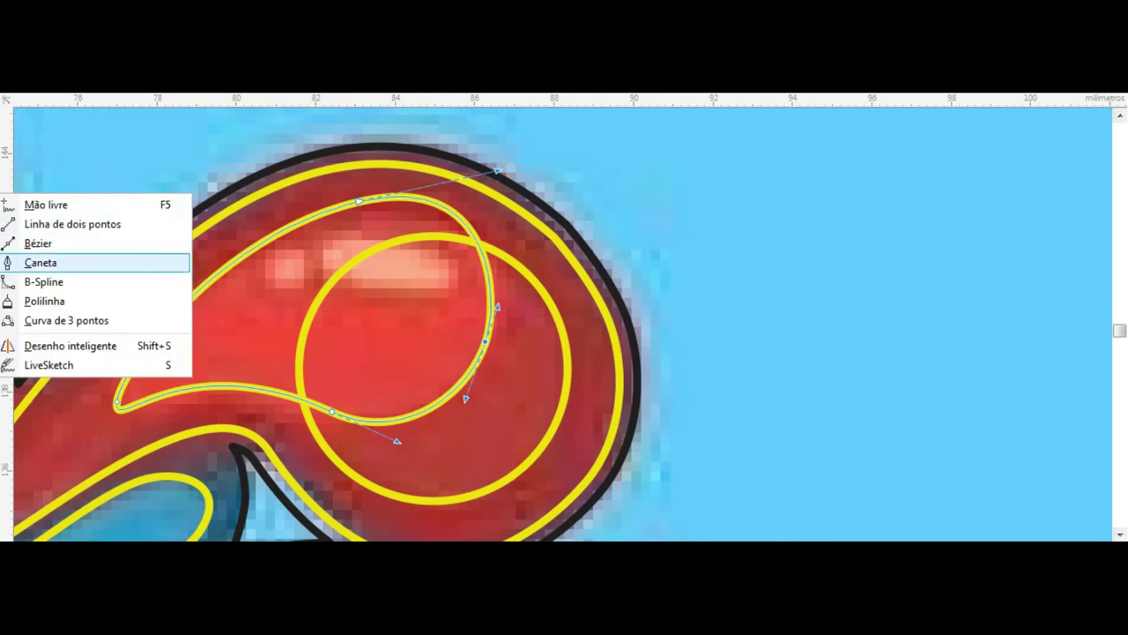
# - Sketch a closed freehand loop around the curl's shine and fit it
pyautogui.click(26, 366)
pyautogui.moveTo(269, 256); pyautogui.dragTo(318, 248)
pyautogui.moveTo(280, 289); pyautogui.dragTo(264, 257)
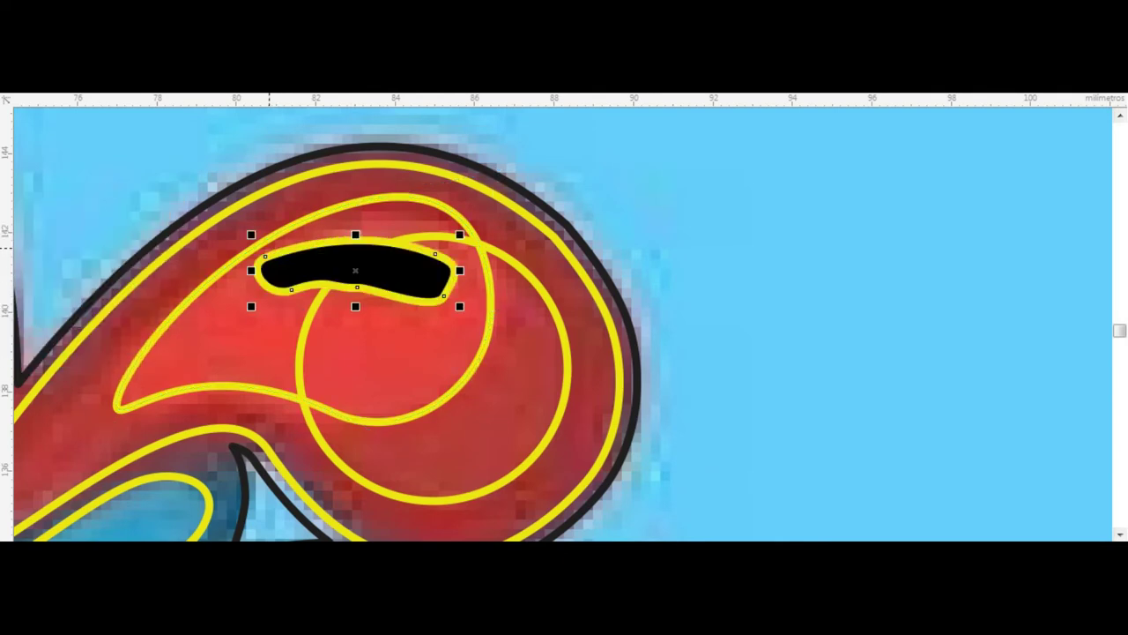
pyautogui.press('Delete')
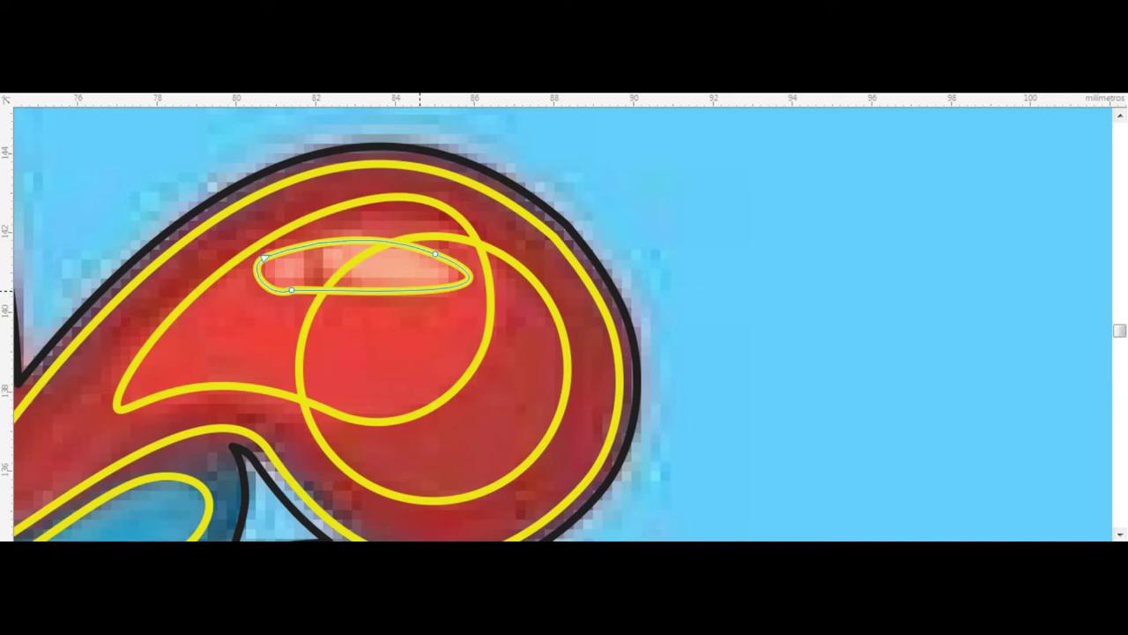
pyautogui.moveTo(496, 279)
pyautogui.mouseDown()
pyautogui.moveTo(267, 280)
pyautogui.moveTo(312, 282)
pyautogui.mouseUp()
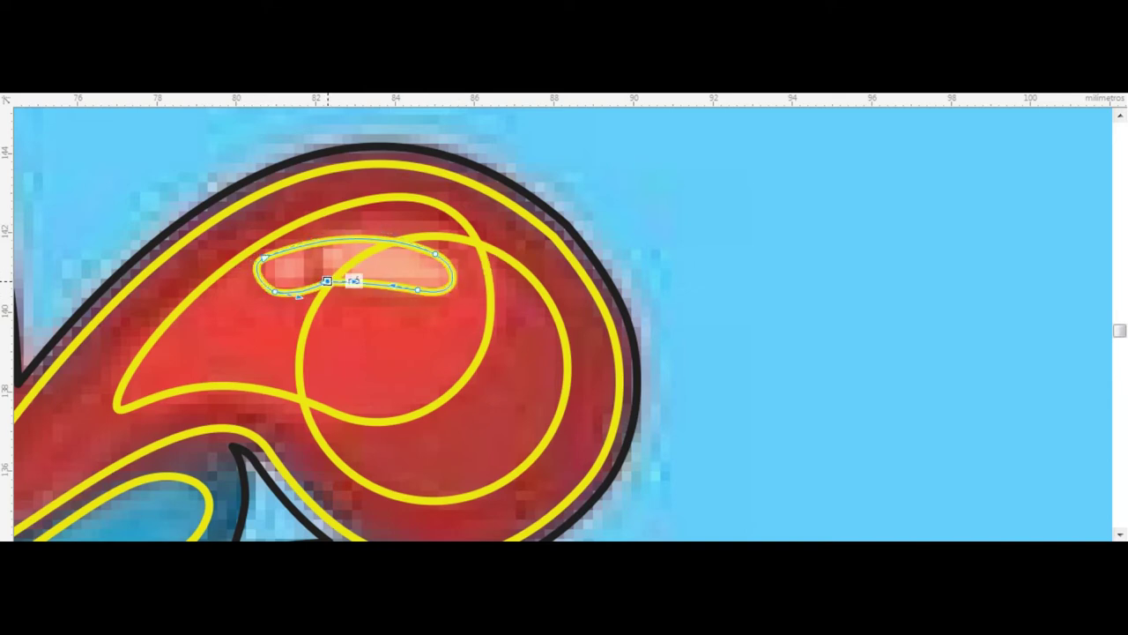
pyautogui.scroll(1, 343, 246)
pyautogui.click(128, 278)
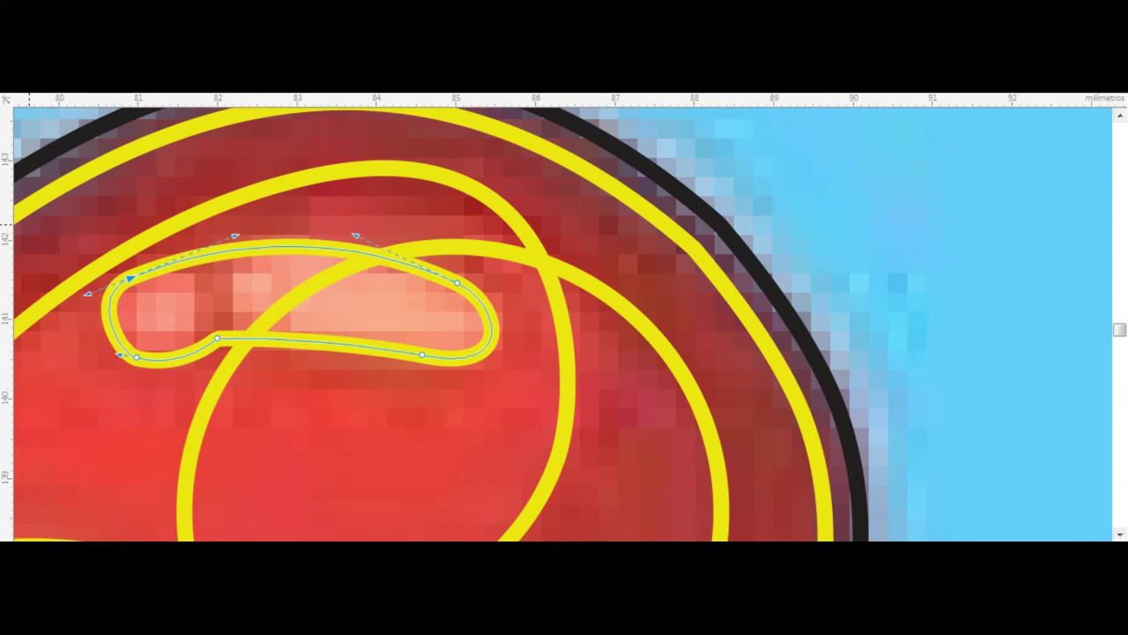
# - Draw a second small shine loop and round out both loops' shapes
pyautogui.click(45, 204)
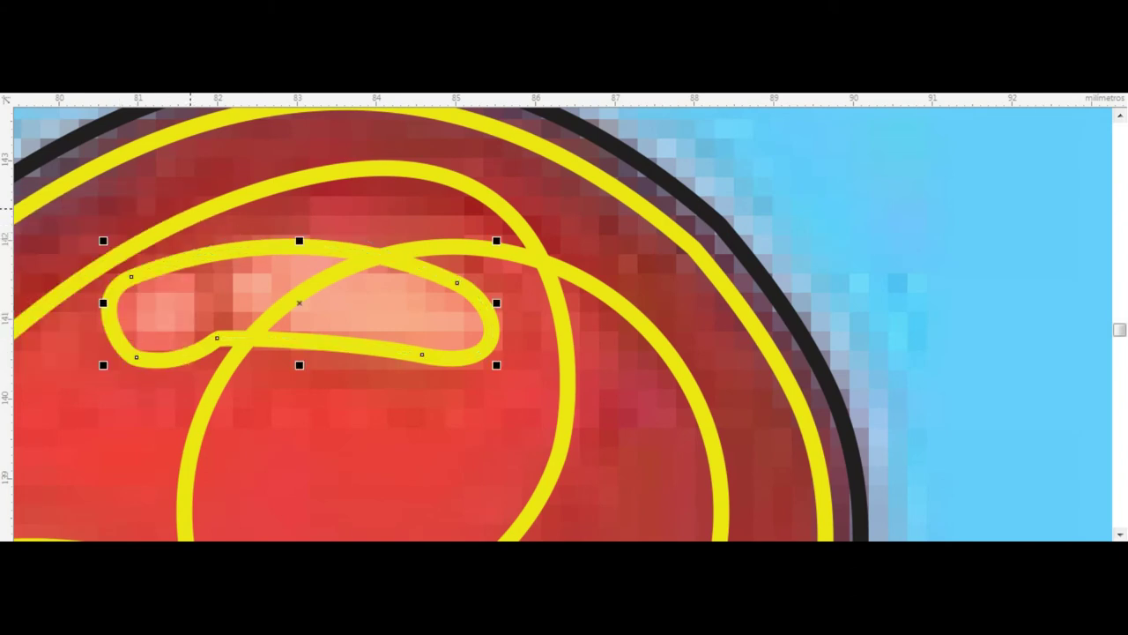
pyautogui.moveTo(148, 214); pyautogui.dragTo(282, 375)
pyautogui.click(193, 391)
pyautogui.click(149, 214)
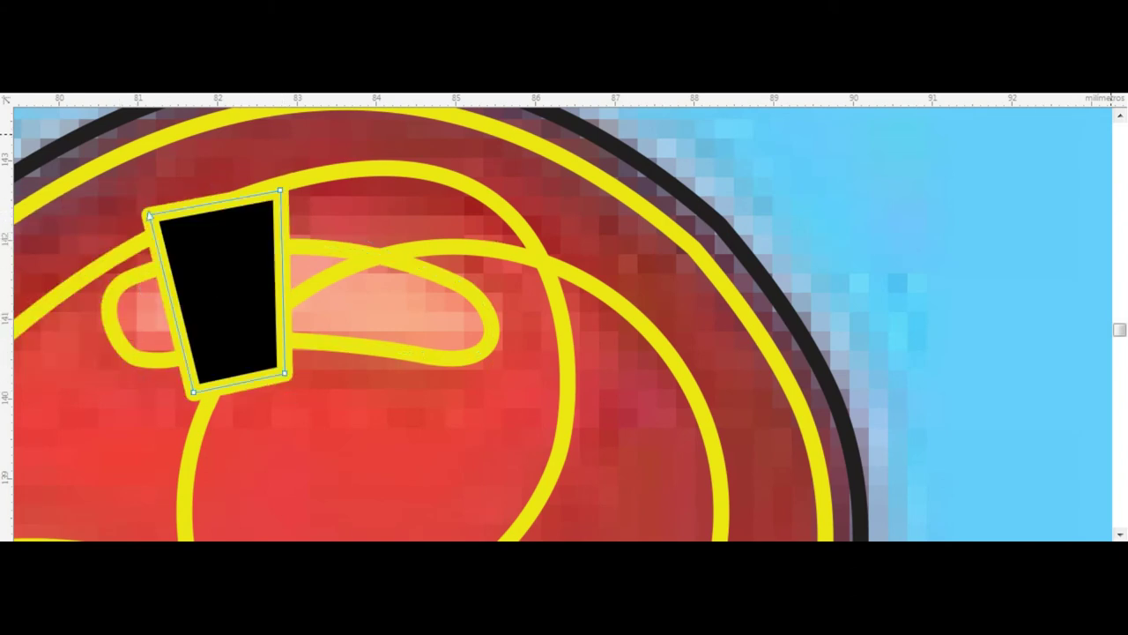
pyautogui.moveTo(281, 278); pyautogui.dragTo(196, 302)
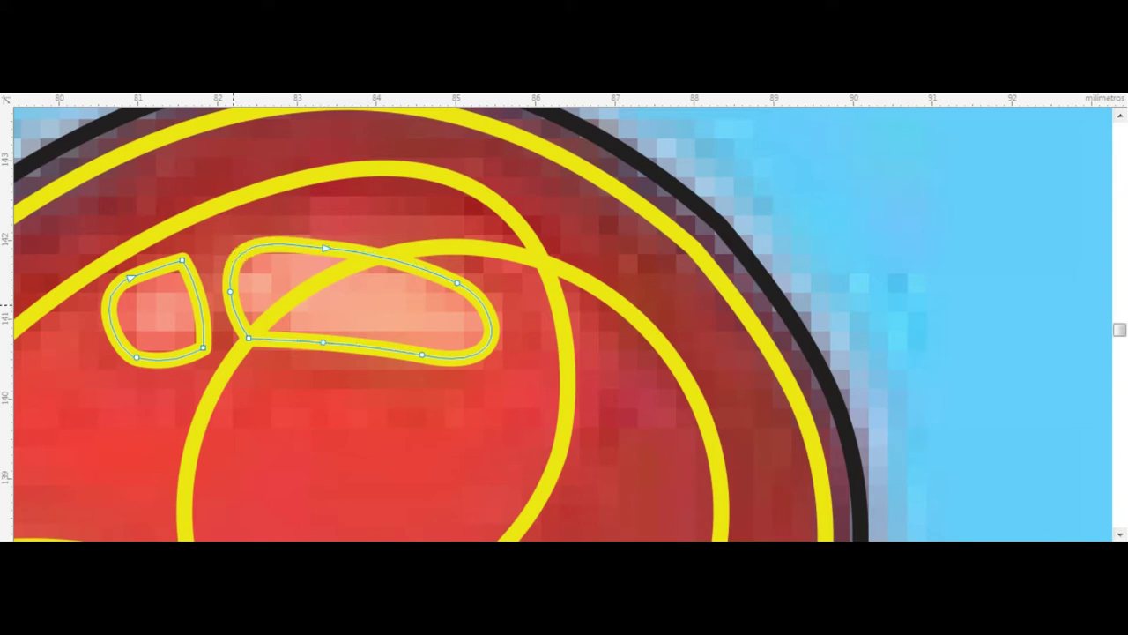
pyautogui.moveTo(323, 342); pyautogui.dragTo(310, 332)
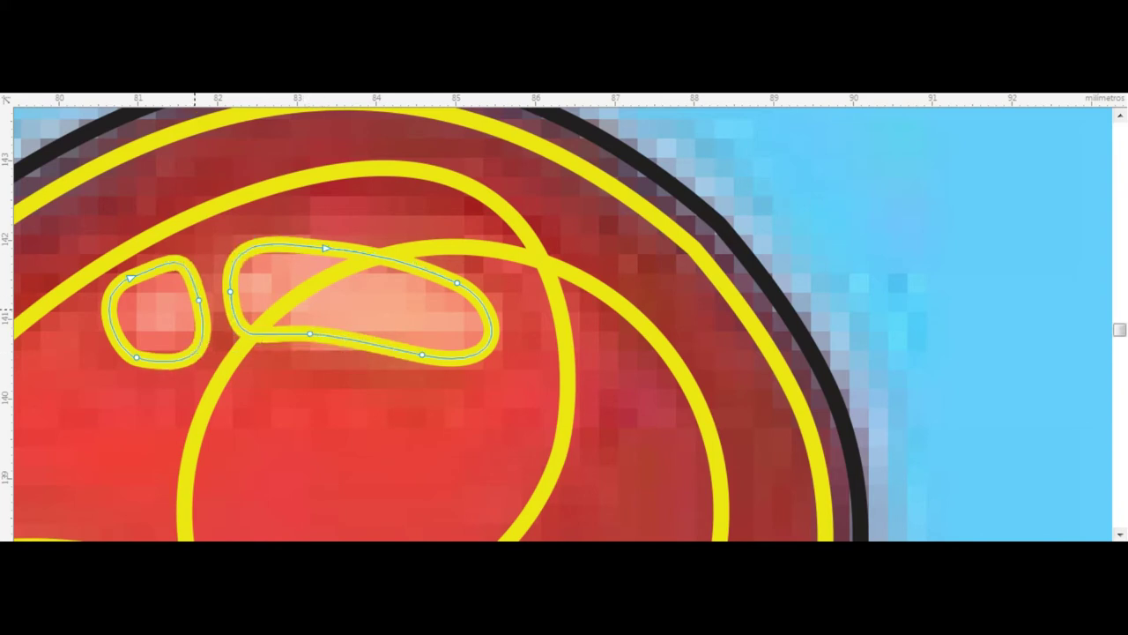
pyautogui.press('Delete')
pyautogui.moveTo(55, 340); pyautogui.dragTo(28, 291)
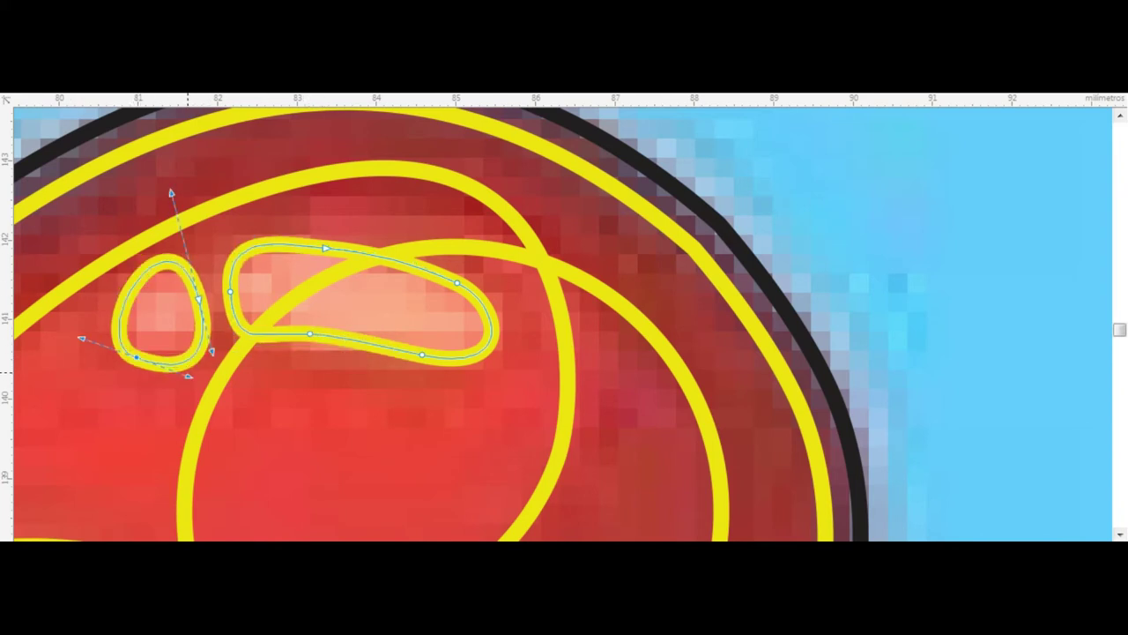
pyautogui.press('space')
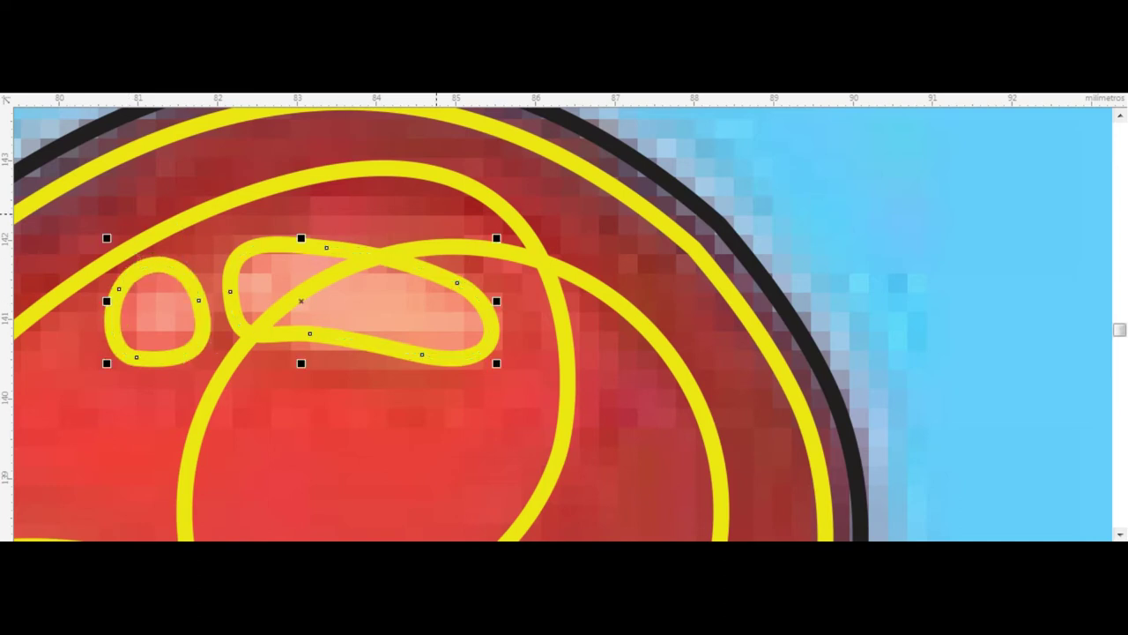
# - Pull the curl's inner curve up and bend its right side along the petal
pyautogui.scroll(-2, 588, 304)
pyautogui.scroll(-3, 589, 304)
pyautogui.scroll(2, 428, 299)
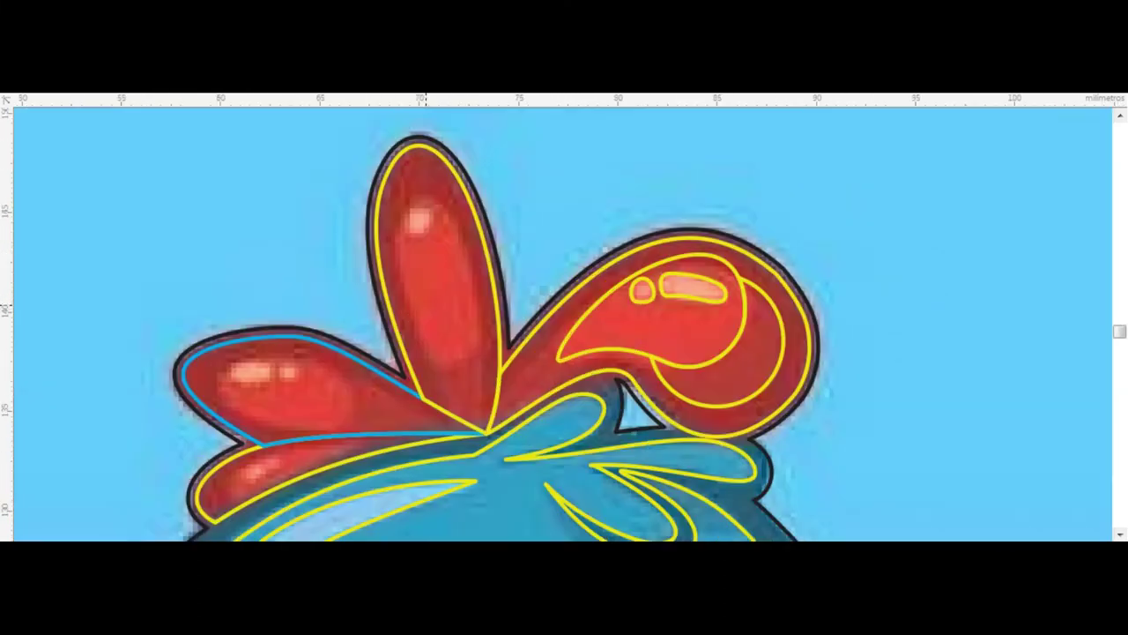
pyautogui.scroll(4, 592, 353)
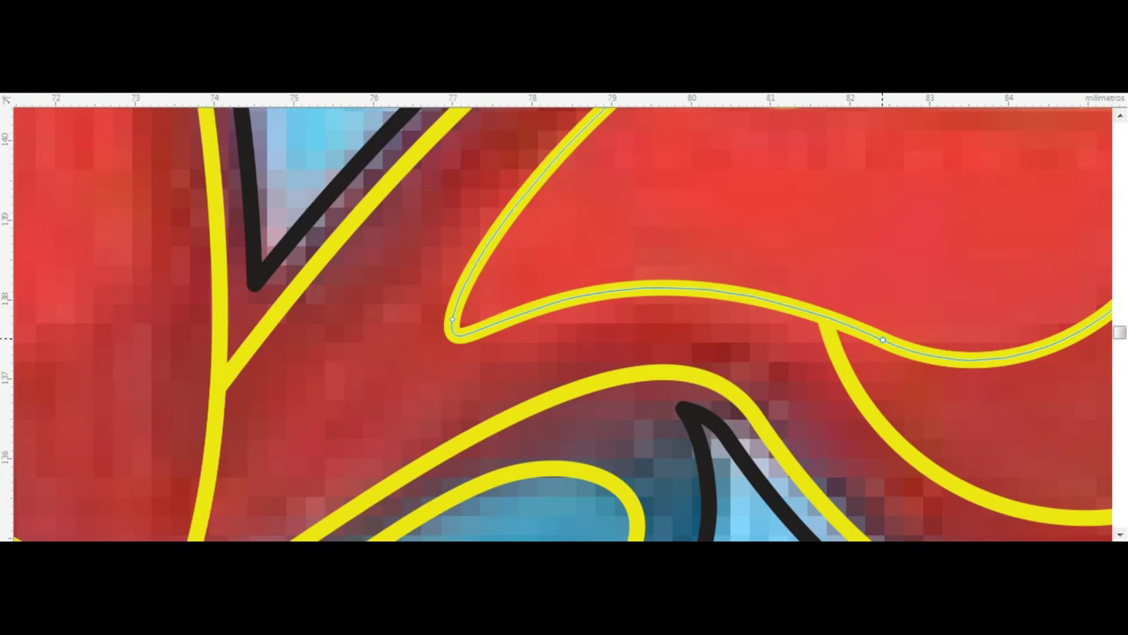
pyautogui.click(743, 348)
pyautogui.moveTo(767, 350); pyautogui.dragTo(767, 313)
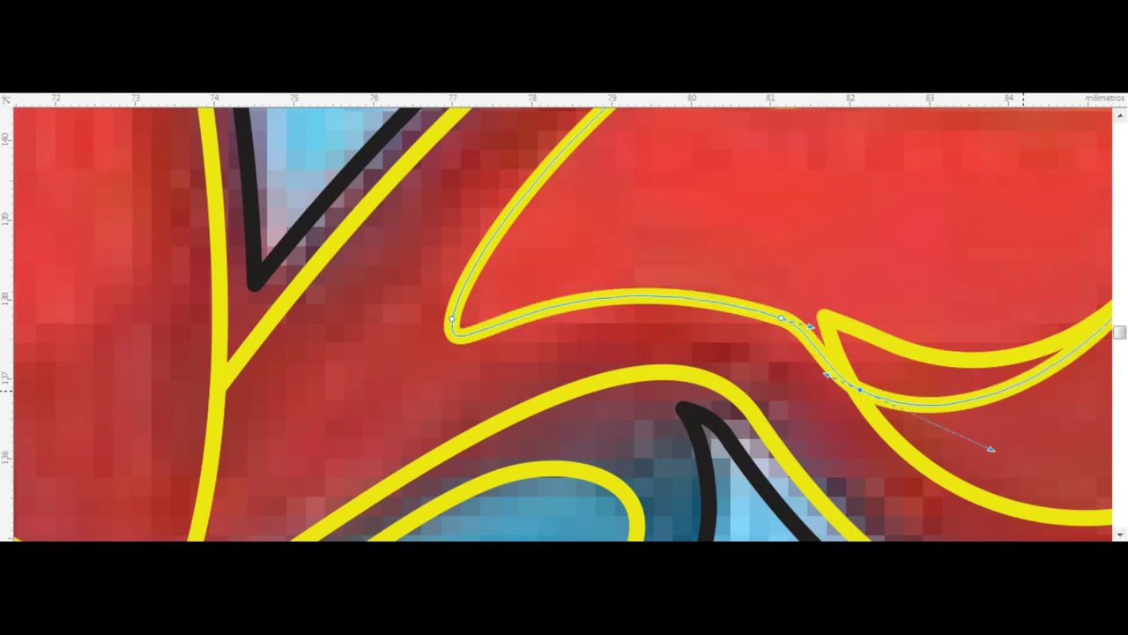
pyautogui.scroll(-3, 806, 279)
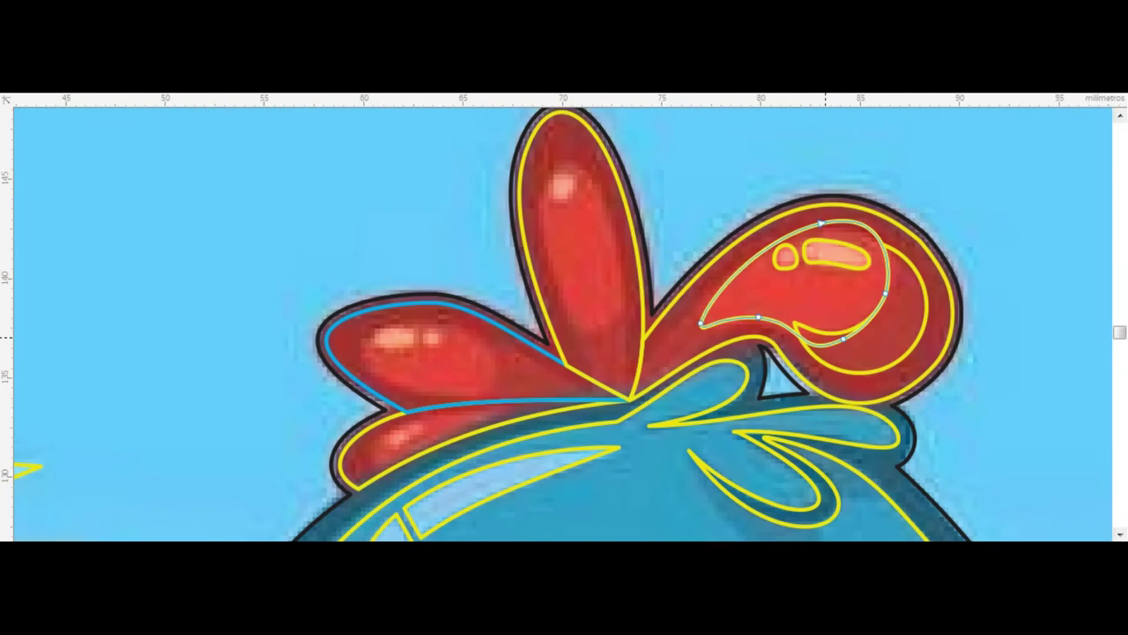
pyautogui.scroll(2, 922, 206)
pyautogui.moveTo(887, 310); pyautogui.dragTo(893, 310)
pyautogui.moveTo(793, 404); pyautogui.dragTo(798, 410)
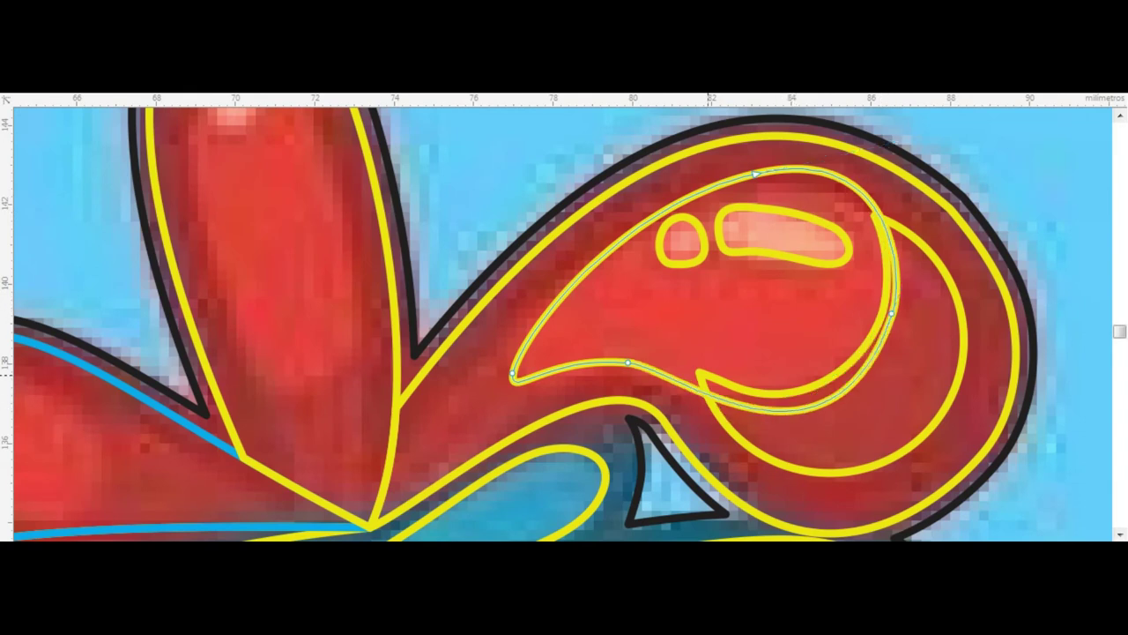
pyautogui.press('space')
# - Draw an oval over the upright petal's highlight
pyautogui.press('Escape')
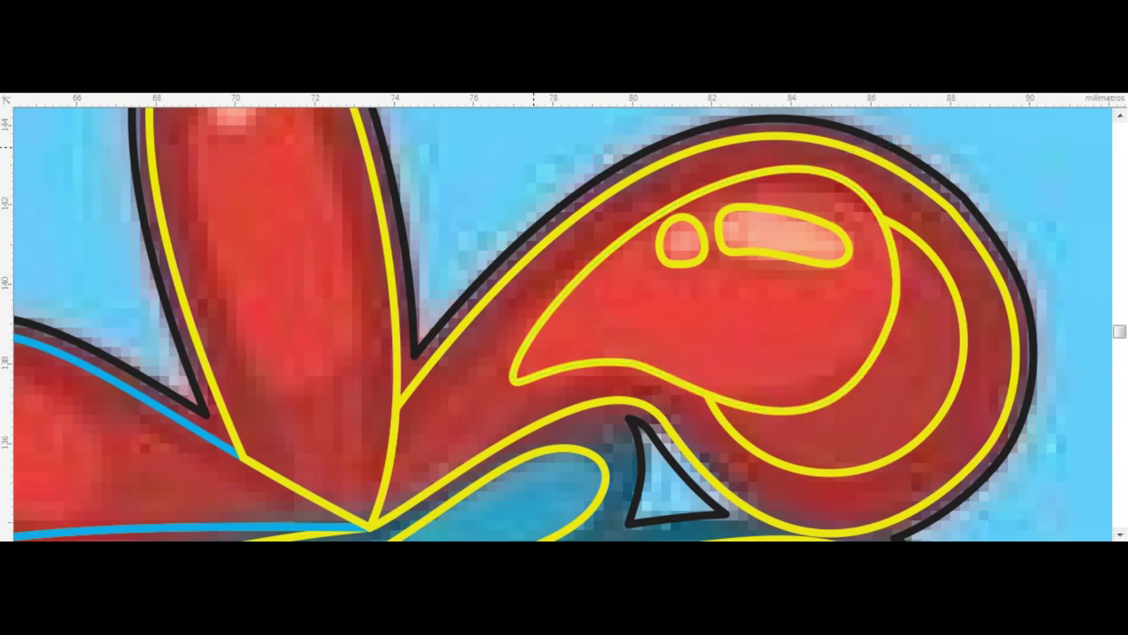
pyautogui.scroll(-2, 714, 291)
pyautogui.moveTo(459, 204); pyautogui.dragTo(547, 365)
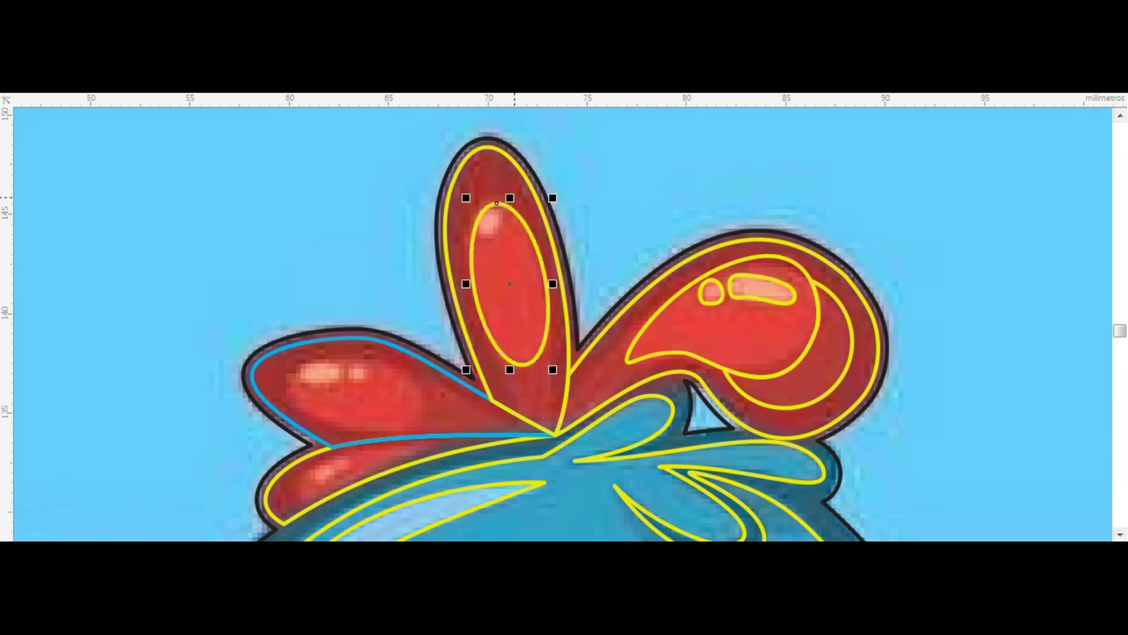
pyautogui.scroll(3, 483, 268)
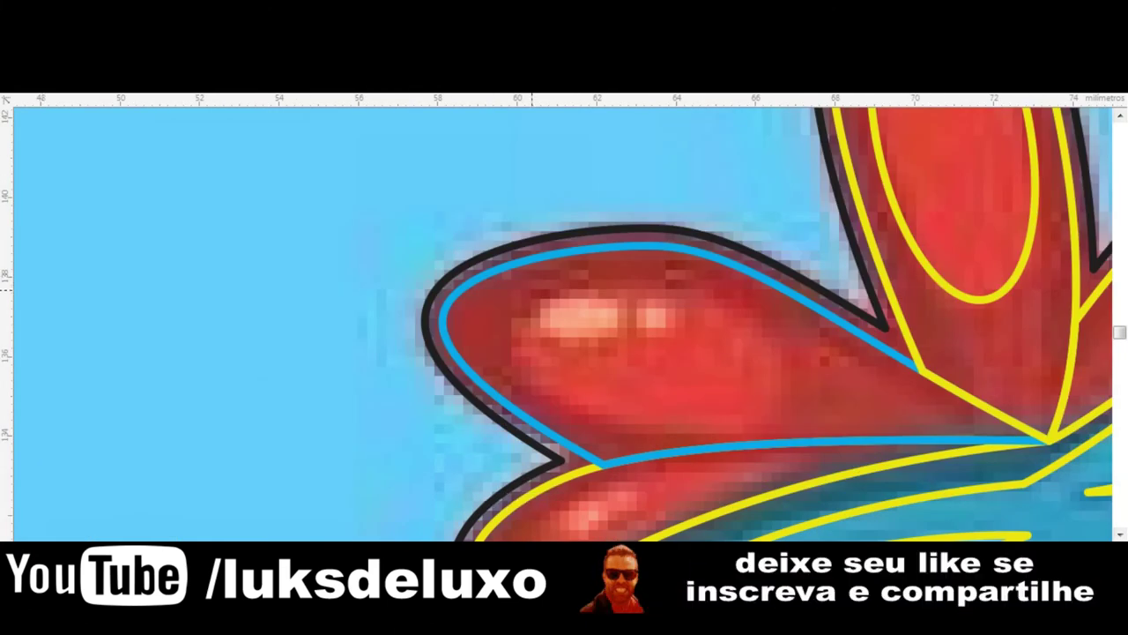
# - Draw an unfilled oval over the left petal's highlight and pull it into a teardrop
pyautogui.moveTo(528, 280); pyautogui.dragTo(796, 446)
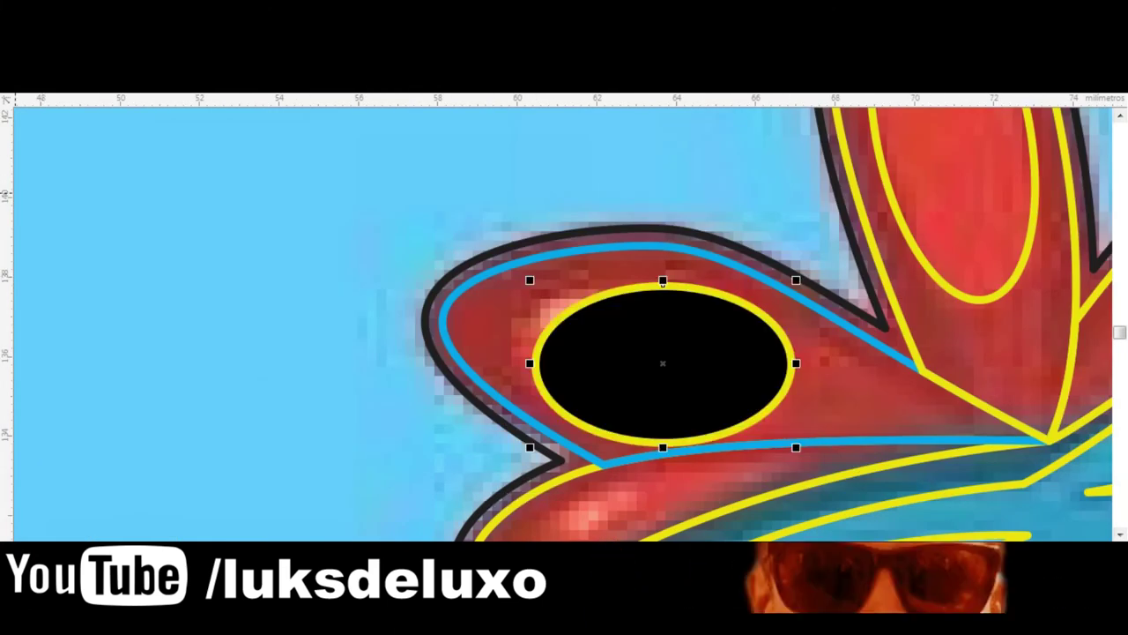
pyautogui.moveTo(662, 363); pyautogui.dragTo(645, 353)
pyautogui.press('Escape')
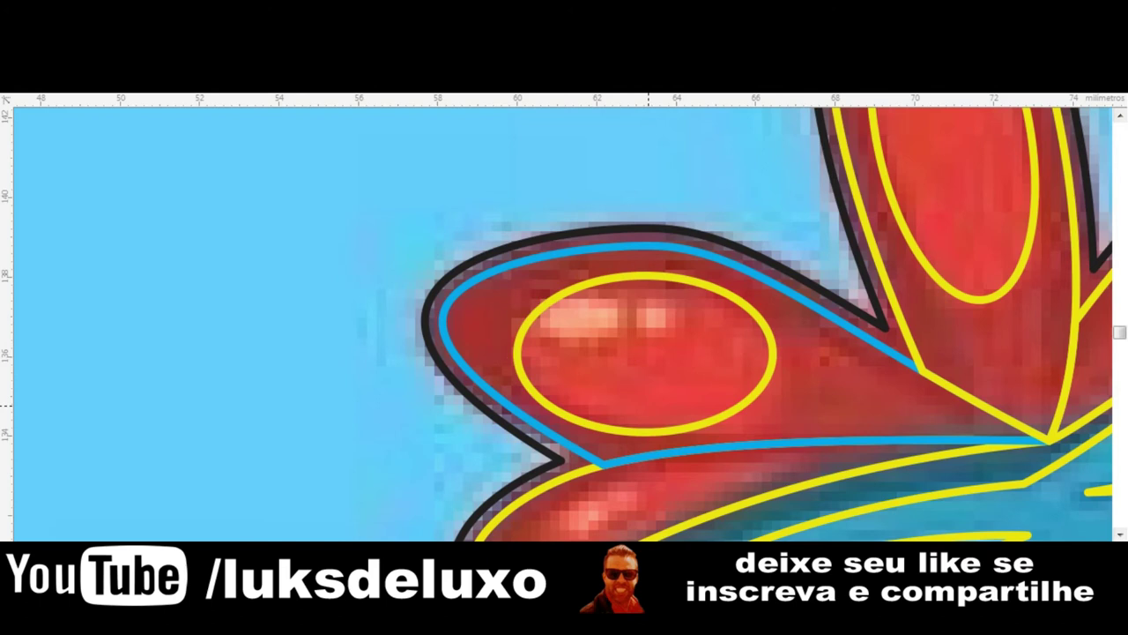
pyautogui.click(649, 420)
pyautogui.moveTo(758, 304); pyautogui.dragTo(781, 353)
pyautogui.scroll(-3, 560, 255)
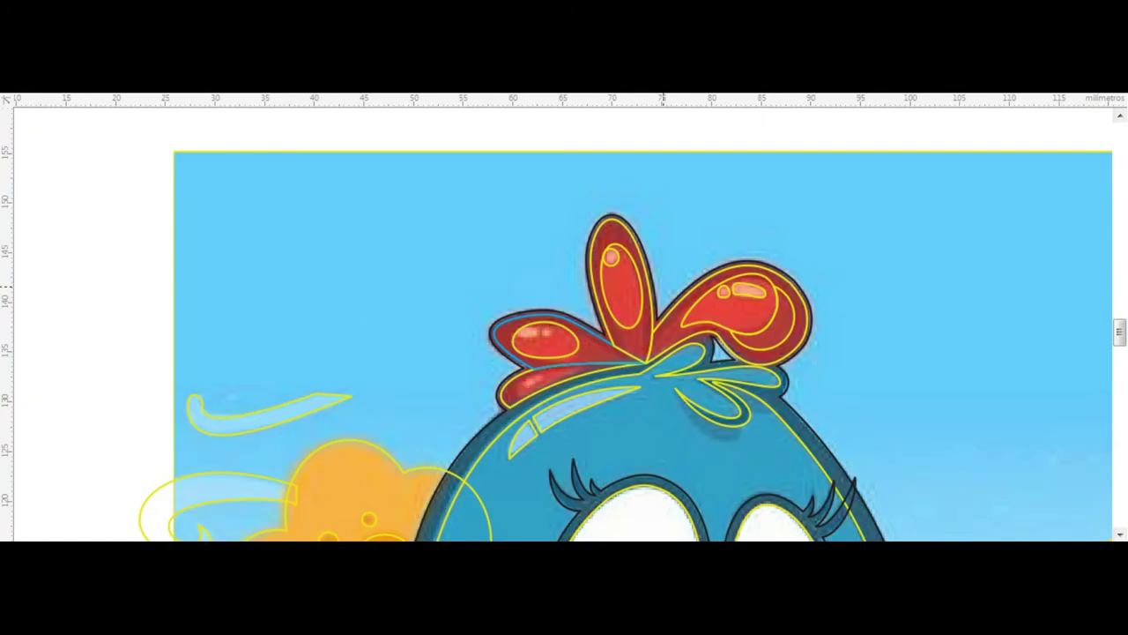
# - Close a triangle outline over the lower red highlight on the left petal
pyautogui.click(527, 328)
pyautogui.scroll(3, 537, 338)
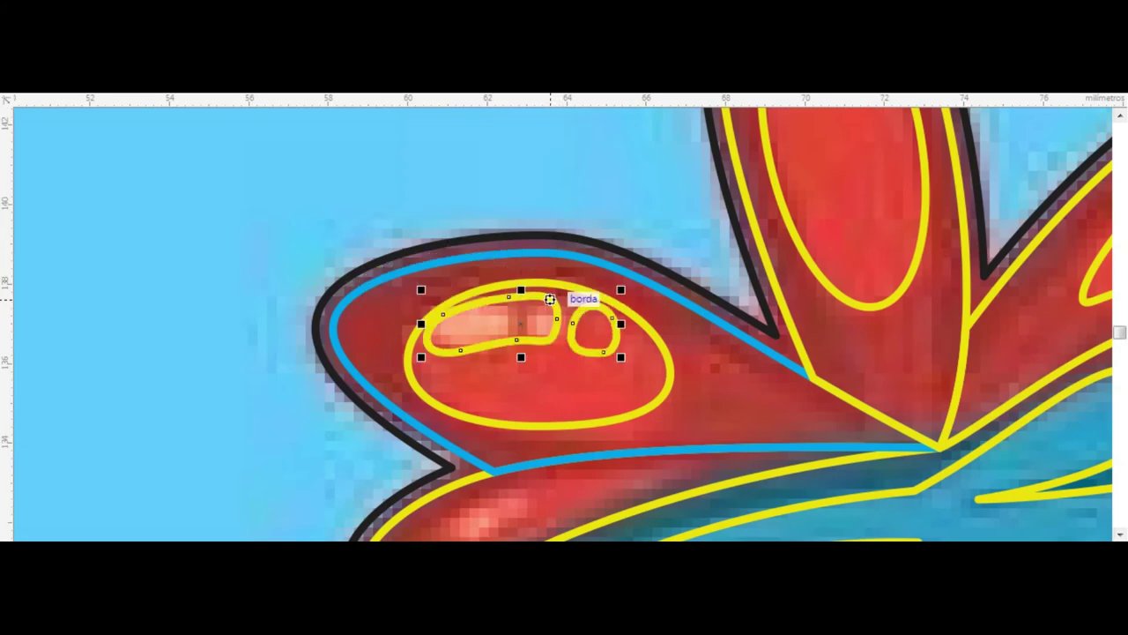
pyautogui.scroll(3, 549, 300)
pyautogui.scroll(-3, 549, 300)
pyautogui.scroll(-3, 549, 300)
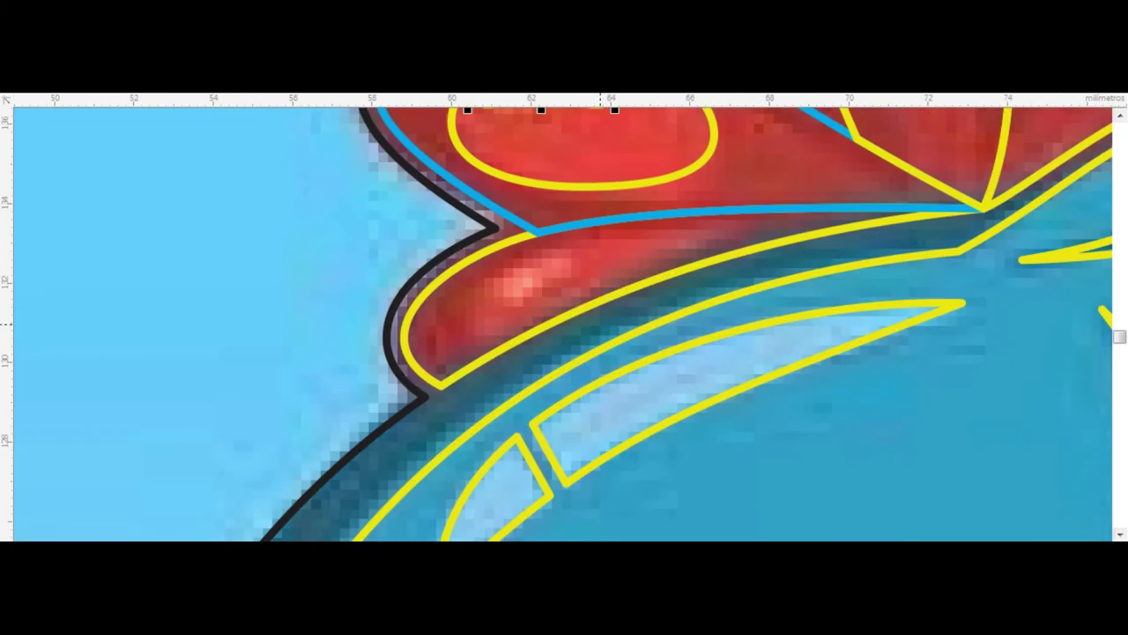
pyautogui.click(728, 225)
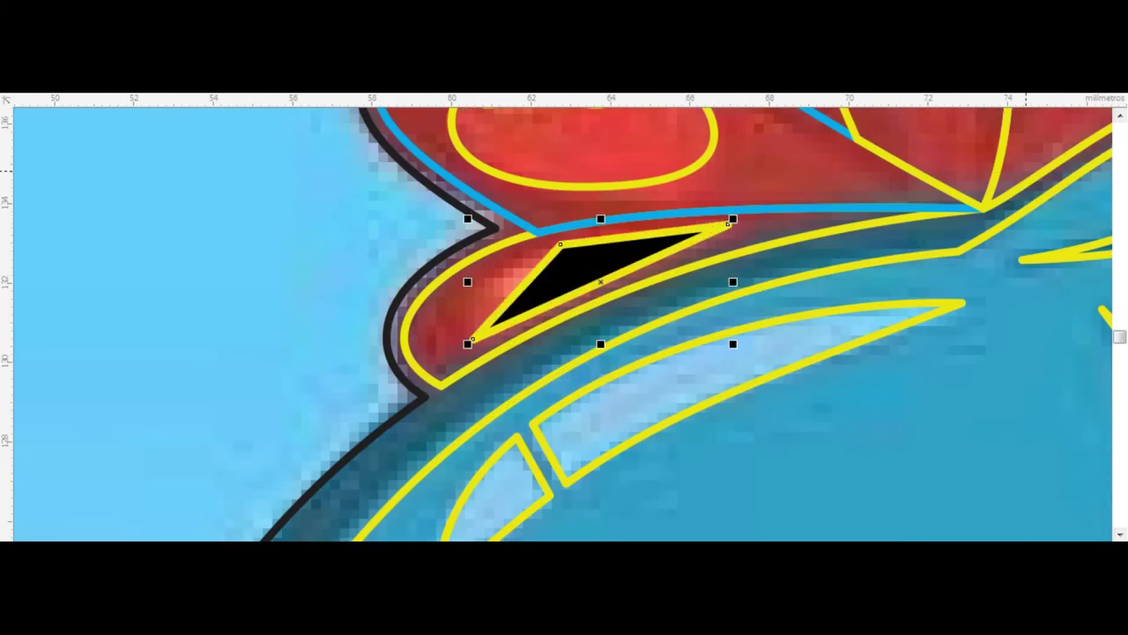
# - Turn the triangle into a curved crescent sliver matching the highlight
pyautogui.press('F10')
pyautogui.doubleClick(558, 245)
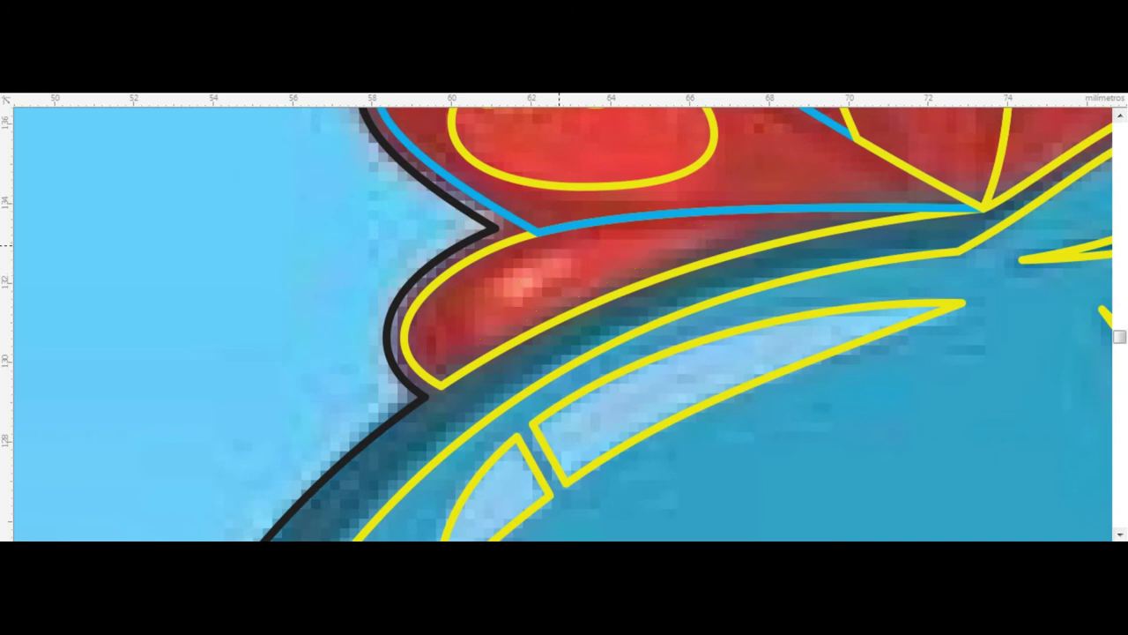
pyautogui.moveTo(584, 220); pyautogui.dragTo(564, 231)
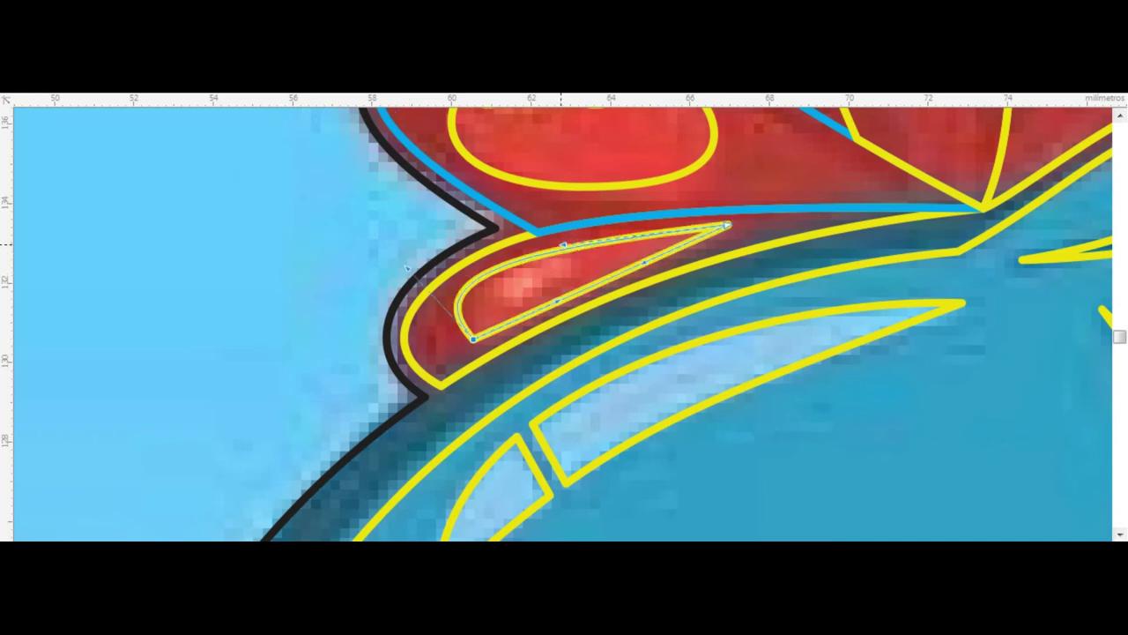
pyautogui.scroll(4, 476, 341)
pyautogui.scroll(-4, 471, 352)
pyautogui.moveTo(629, 285); pyautogui.dragTo(582, 291)
pyautogui.scroll(4, 583, 291)
# - Draw a new oval, tilt it about 20° counter-clockwise and stretch it into a crescent
pyautogui.press('F7')
pyautogui.moveTo(405, 264)
pyautogui.mouseDown()
pyautogui.moveTo(713, 369)
pyautogui.moveTo(722, 311)
pyautogui.mouseUp()
pyautogui.click(559, 273)
pyautogui.click(696, 282)
pyautogui.moveTo(538, 370); pyautogui.dragTo(547, 392)
pyautogui.press('F10')
pyautogui.moveTo(710, 290); pyautogui.dragTo(769, 281)
pyautogui.moveTo(427, 383); pyautogui.dragTo(429, 419)
pyautogui.moveTo(583, 381); pyautogui.dragTo(583, 369)
pyautogui.press('Escape')
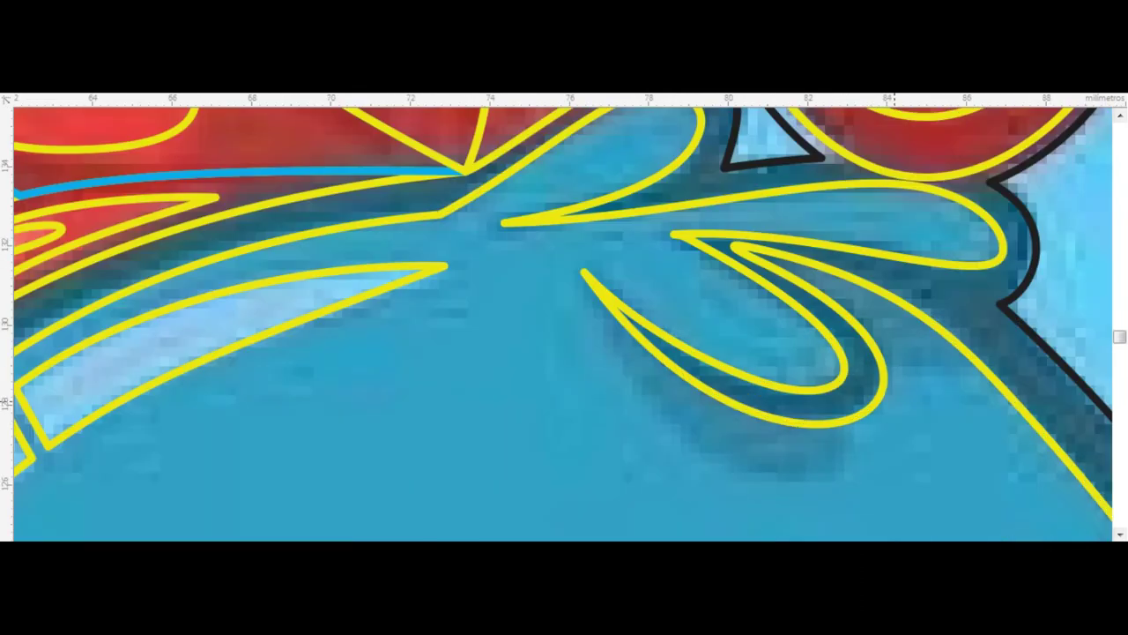
# - Draw a closed pointed Bézier shape over the dark feather shadow and remove its fill
pyautogui.moveTo(583, 272); pyautogui.dragTo(851, 393)
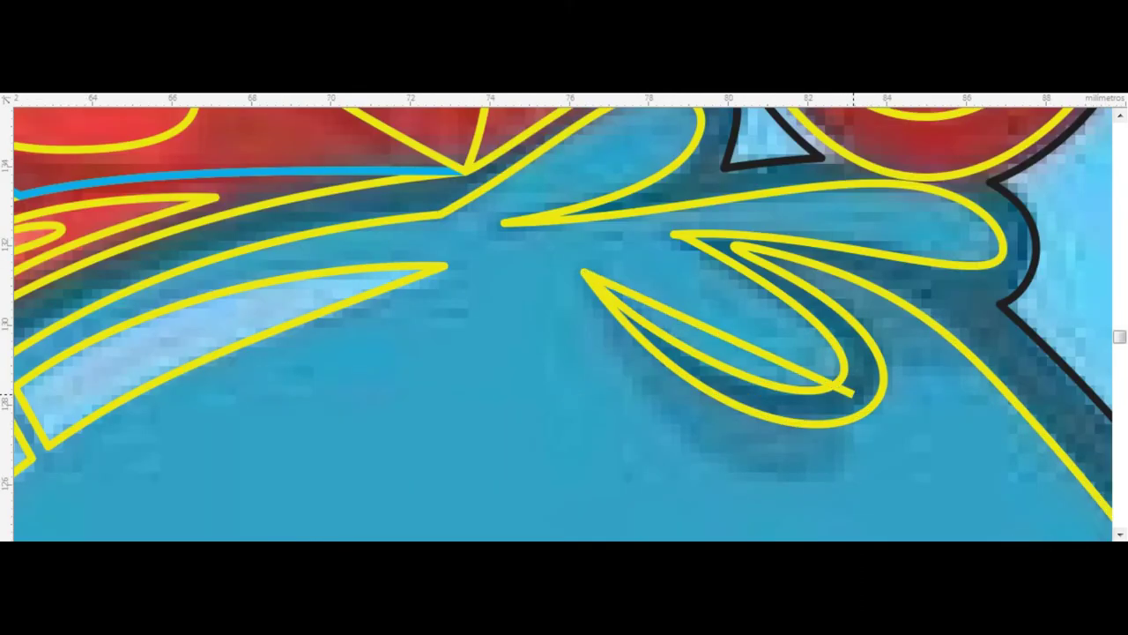
pyautogui.doubleClick(1032, 384)
pyautogui.hotkey('ctrl', 'z')
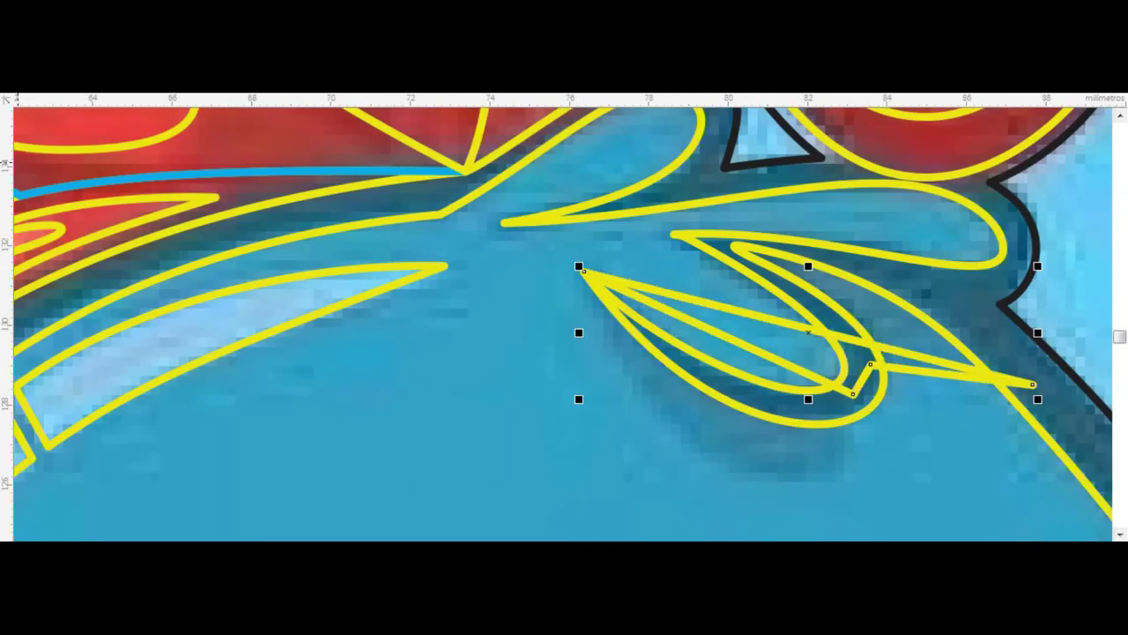
pyautogui.hscroll(2, 564, 317)
# - Curve the shape's edges and move its nodes to fit the feather shadow
pyautogui.moveTo(697, 364); pyautogui.dragTo(744, 484)
pyautogui.moveTo(617, 397); pyautogui.dragTo(564, 396)
pyautogui.moveTo(722, 328); pyautogui.dragTo(705, 248)
pyautogui.moveTo(945, 384); pyautogui.dragTo(902, 345)
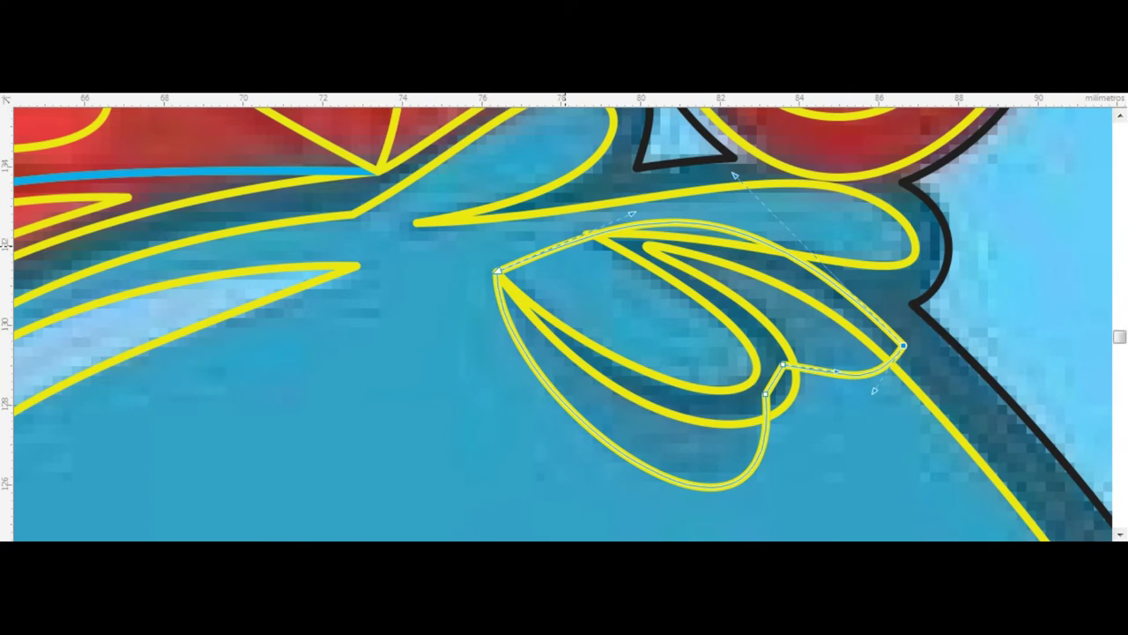
pyautogui.moveTo(574, 240)
pyautogui.mouseDown()
pyautogui.moveTo(677, 402)
pyautogui.moveTo(778, 324)
pyautogui.mouseUp()
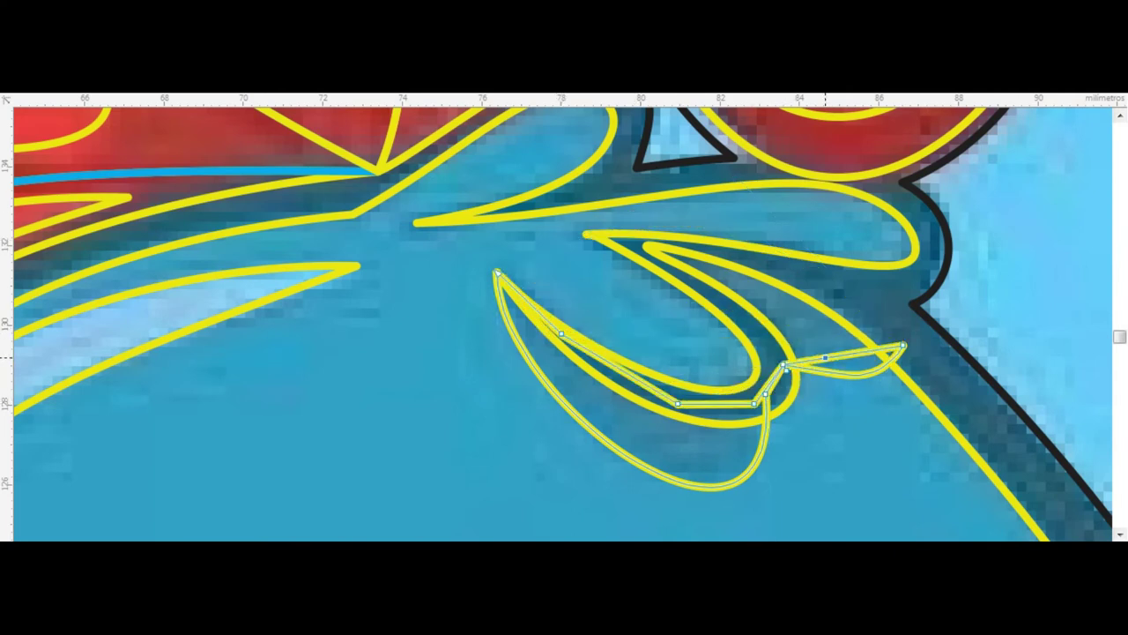
pyautogui.moveTo(777, 325); pyautogui.dragTo(834, 281)
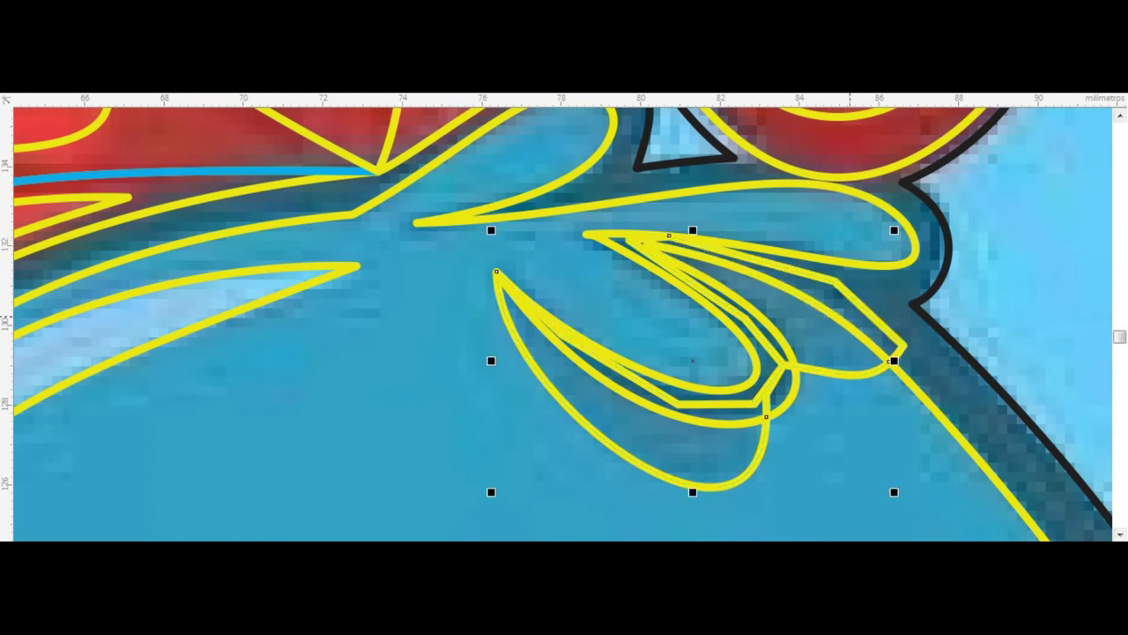
pyautogui.press('Escape')
pyautogui.scroll(-2, 473, 358)
# - Outline the chest's wavy band with a closed Bézier path and clear its fill
pyautogui.scroll(-3, 432, 445)
pyautogui.scroll(3, 432, 445)
pyautogui.scroll(-2, 280, 396)
pyautogui.scroll(2, 493, 415)
pyautogui.scroll(1, 339, 414)
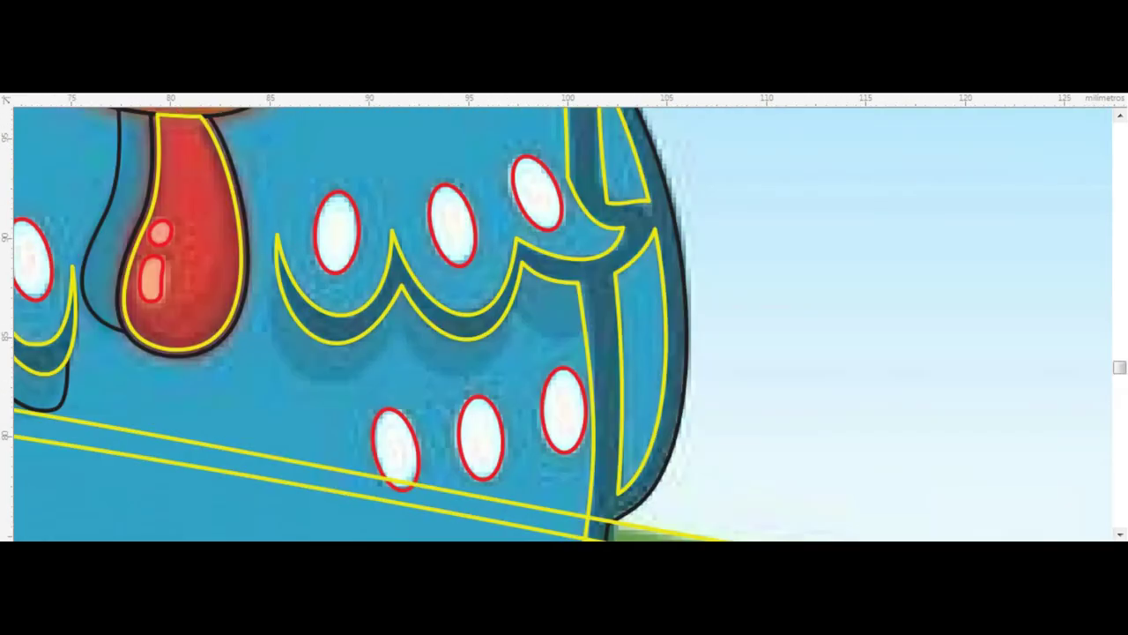
pyautogui.scroll(1, 259, 287)
pyautogui.moveTo(292, 238); pyautogui.dragTo(505, 322)
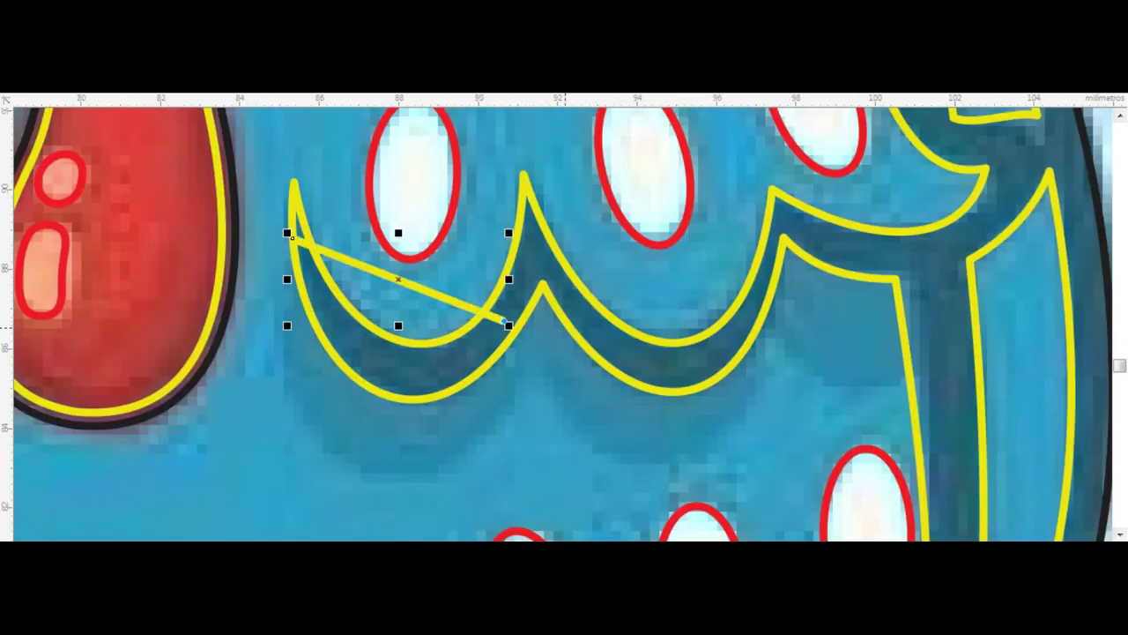
pyautogui.press('Delete')
pyautogui.moveTo(291, 190)
pyautogui.mouseDown()
pyautogui.moveTo(392, 487)
pyautogui.moveTo(539, 353)
pyautogui.mouseUp()
pyautogui.click(764, 330)
pyautogui.click(951, 372)
pyautogui.click(913, 265)
pyautogui.click(780, 211)
pyautogui.click(703, 362)
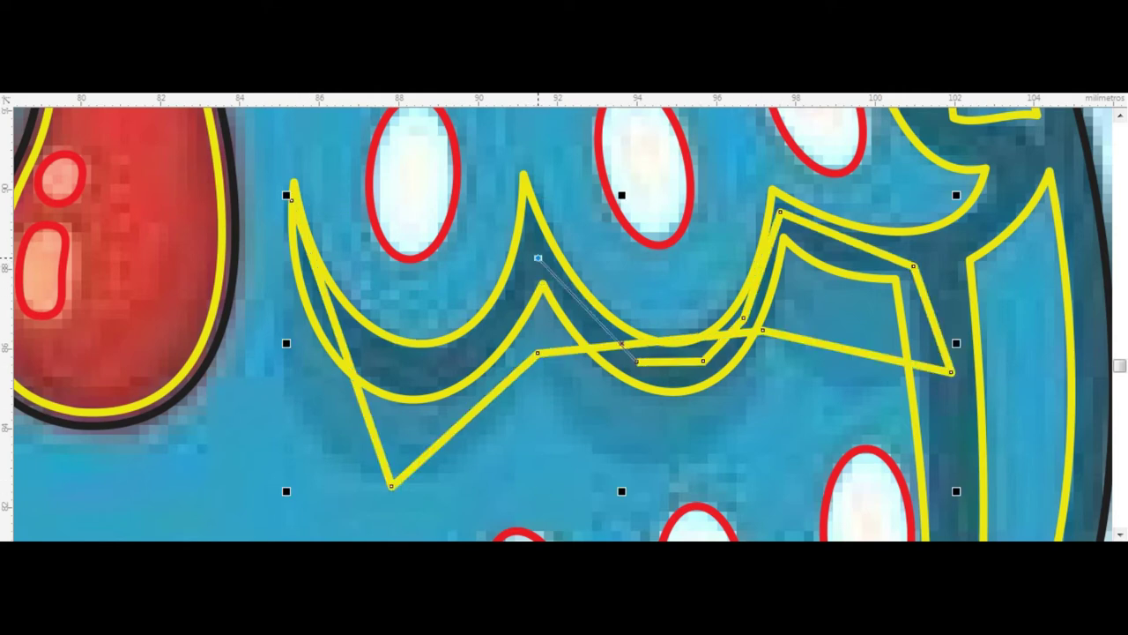
pyautogui.click(416, 365)
pyautogui.click(337, 333)
pyautogui.click(291, 192)
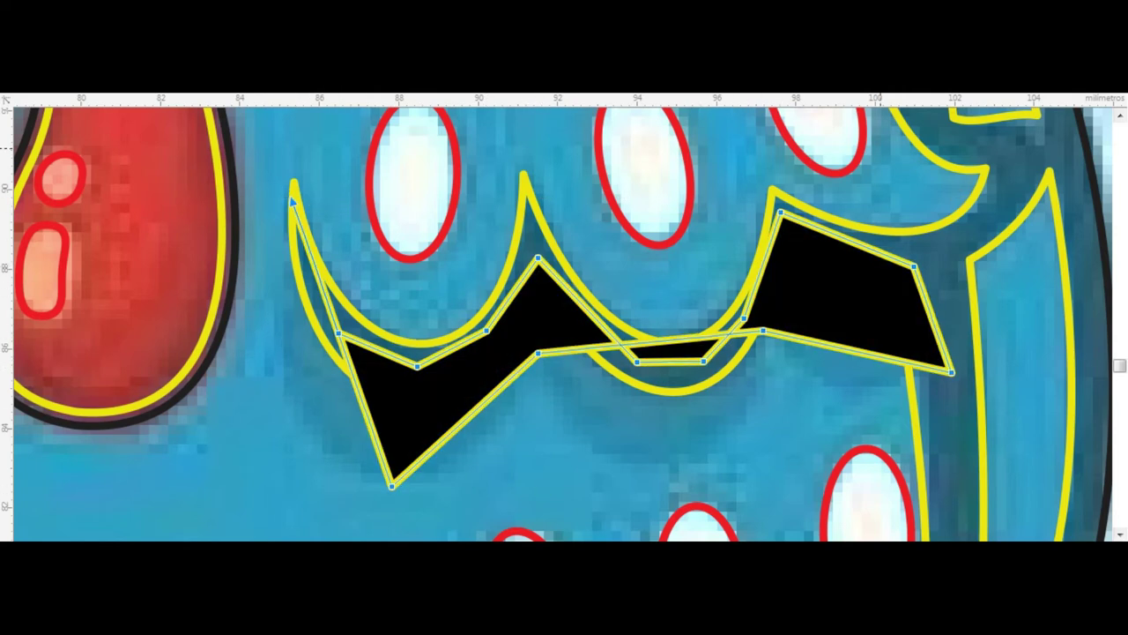
# - Bend the band's segments into scallops that follow the waves
pyautogui.moveTo(342, 339); pyautogui.dragTo(282, 358)
pyautogui.moveTo(466, 419); pyautogui.dragTo(466, 461)
pyautogui.moveTo(652, 342); pyautogui.dragTo(672, 457)
pyautogui.moveTo(851, 350); pyautogui.dragTo(831, 381)
pyautogui.press('space')
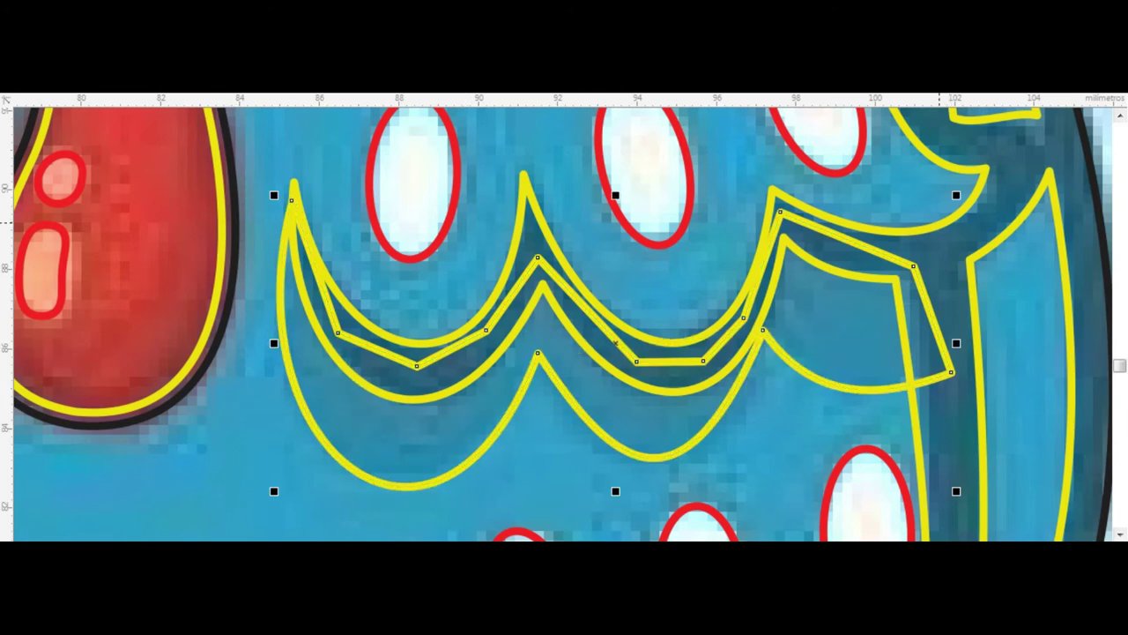
# - Trace the wing's shadow area as a closed path
pyautogui.scroll(-3, 564, 317)
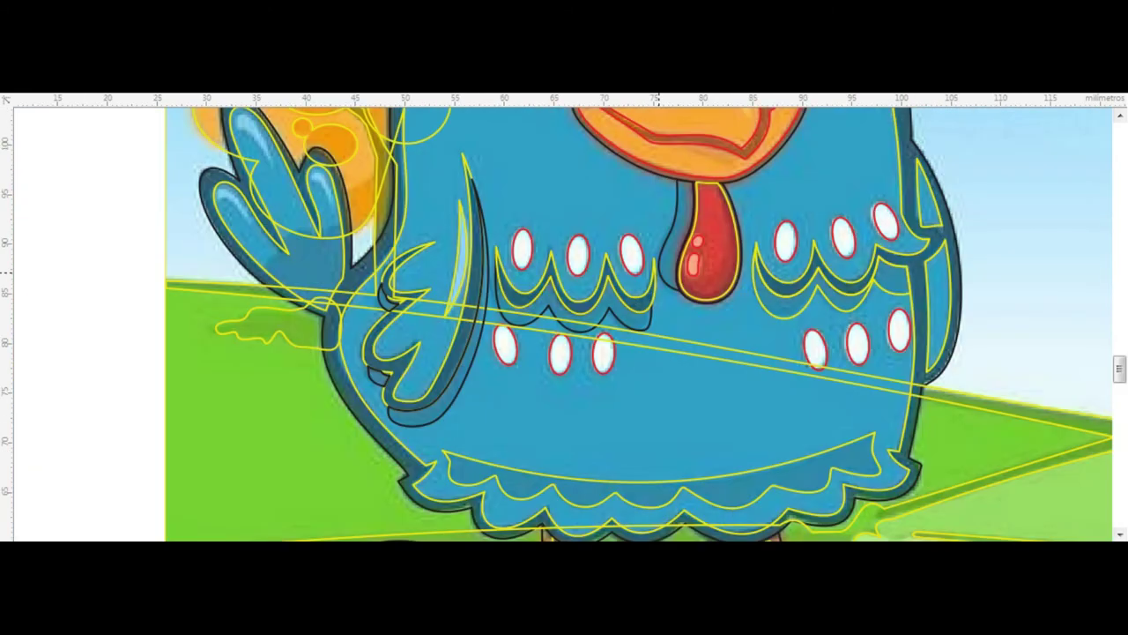
pyautogui.scroll(3, 564, 317)
pyautogui.scroll(2, 357, 391)
pyautogui.click(375, 463)
pyautogui.click(511, 391)
pyautogui.click(533, 165)
pyautogui.scroll(1, 533, 165)
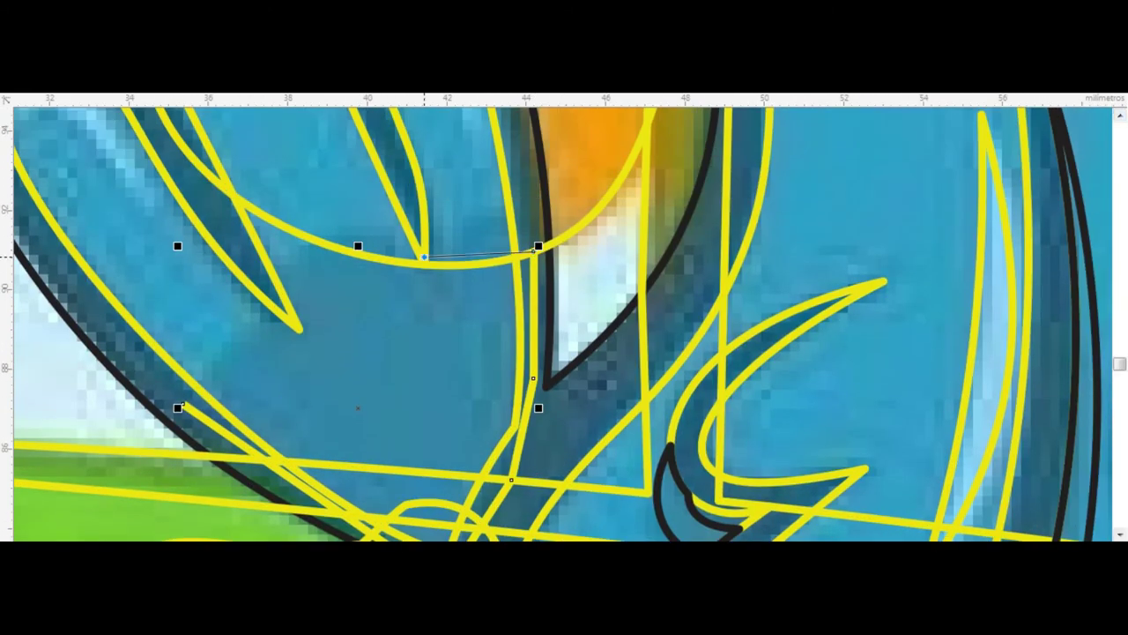
pyautogui.click(291, 322)
pyautogui.click(211, 435)
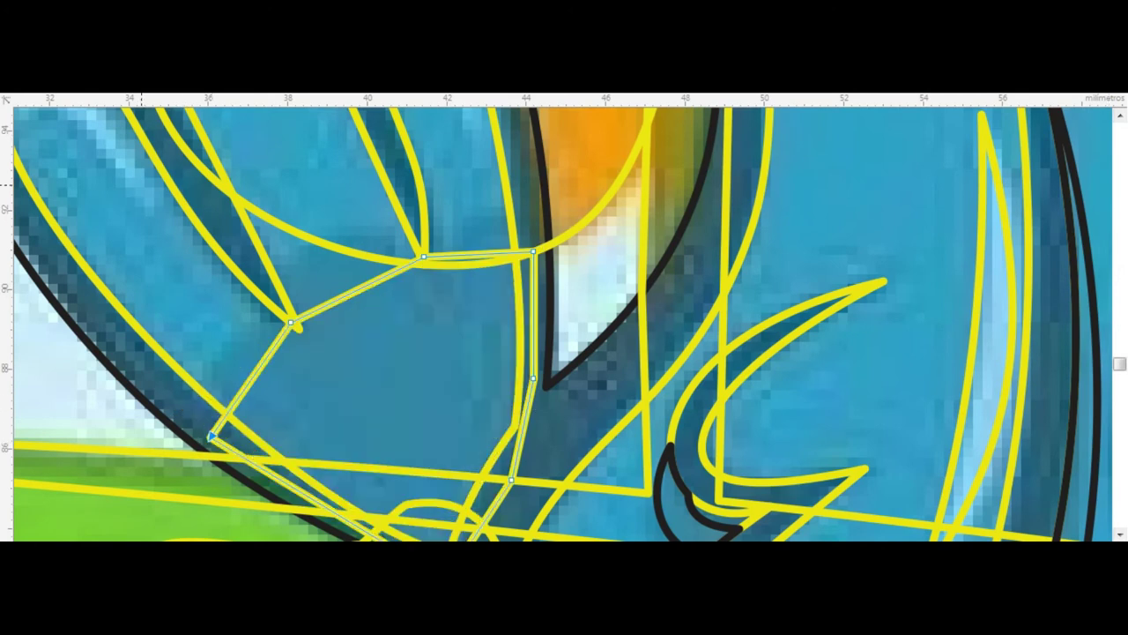
# - Curve the wing shadow path's left, upper-left and top edges outward
pyautogui.scroll(-1, 610, 456)
pyautogui.moveTo(253, 326); pyautogui.dragTo(213, 324)
pyautogui.moveTo(357, 236); pyautogui.dragTo(315, 181)
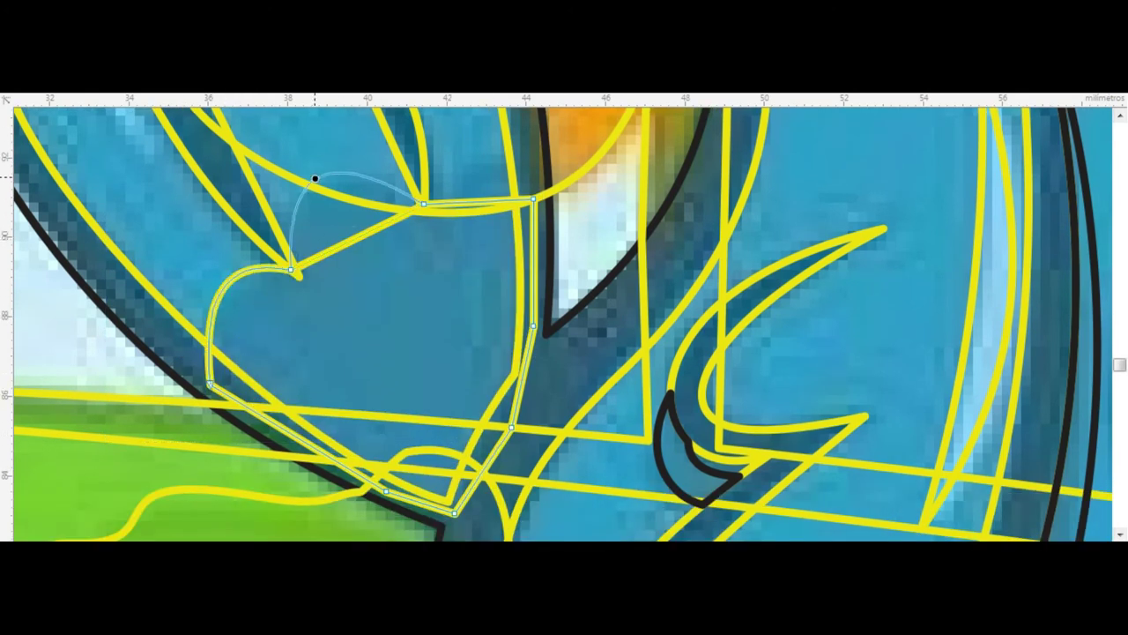
pyautogui.moveTo(478, 202); pyautogui.dragTo(475, 155)
pyautogui.press('space')
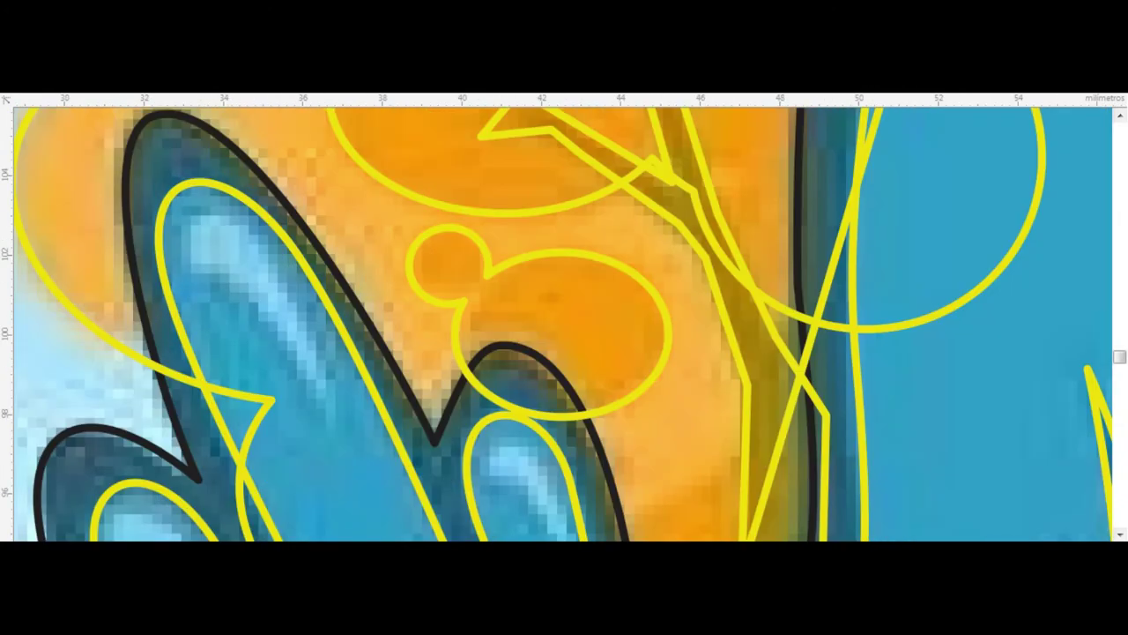
# - Draw a triangle inside the blue feather and round it into a teardrop highlight sliver
pyautogui.click(334, 432)
pyautogui.click(194, 273)
pyautogui.click(248, 236)
pyautogui.click(334, 432)
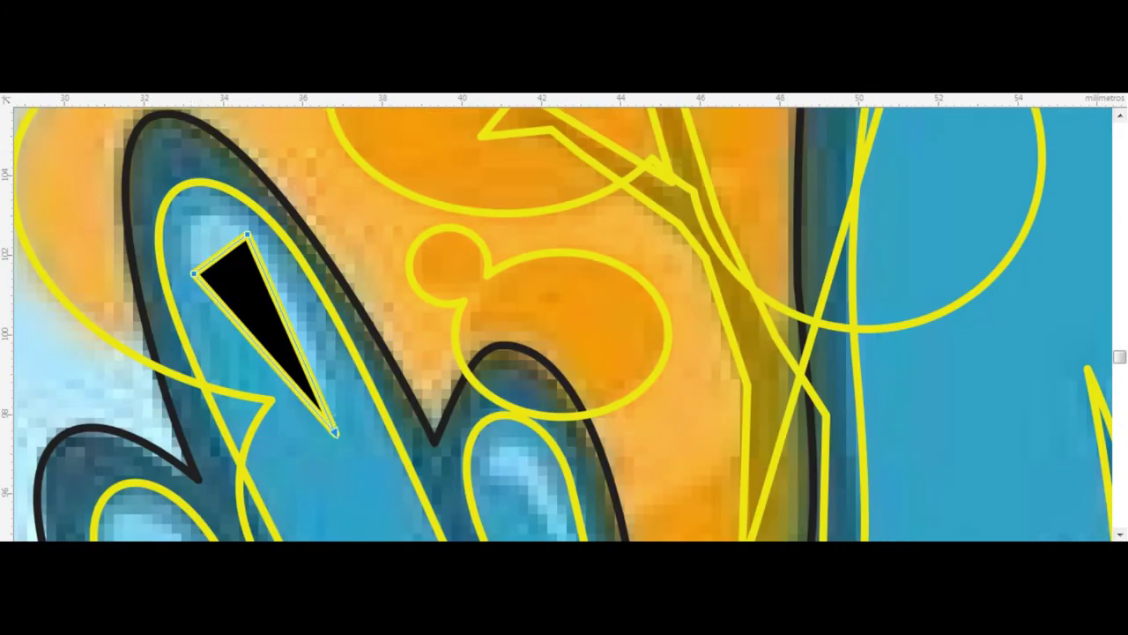
pyautogui.press('Delete')
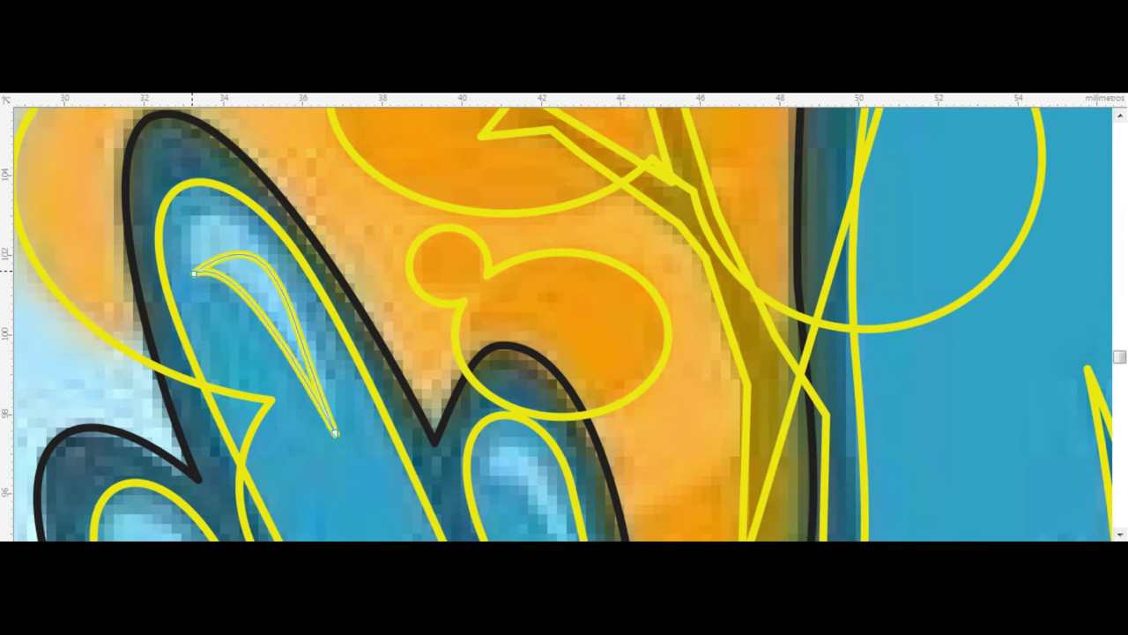
pyautogui.moveTo(268, 187); pyautogui.dragTo(299, 222)
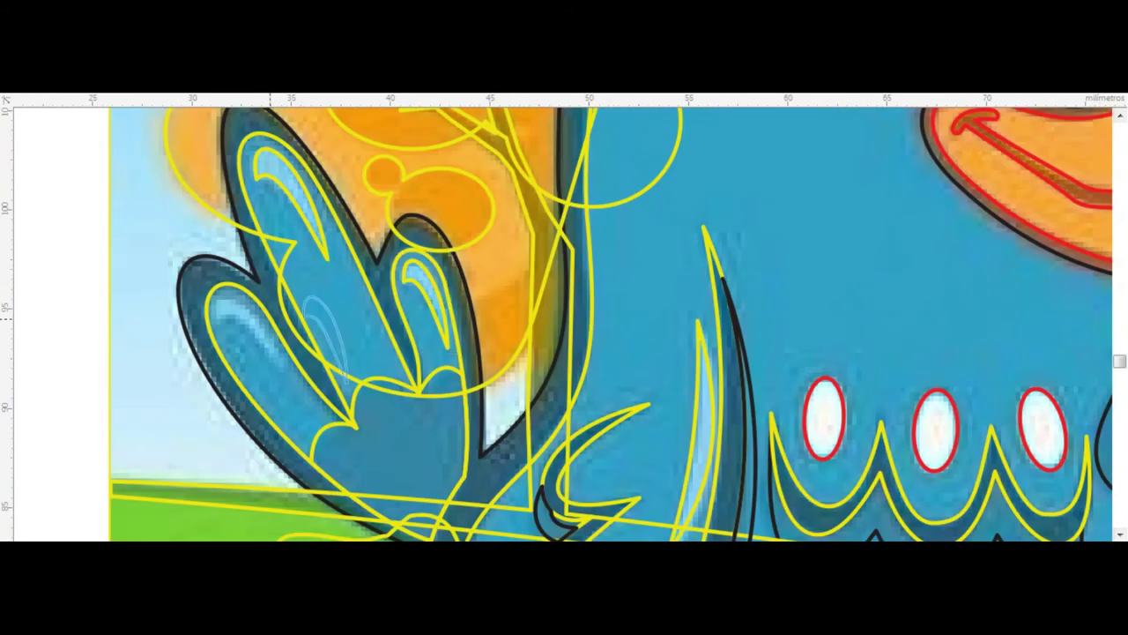
# - Rotate the highlight sliver to lie along the feather, then zoom out
pyautogui.click(231, 309)
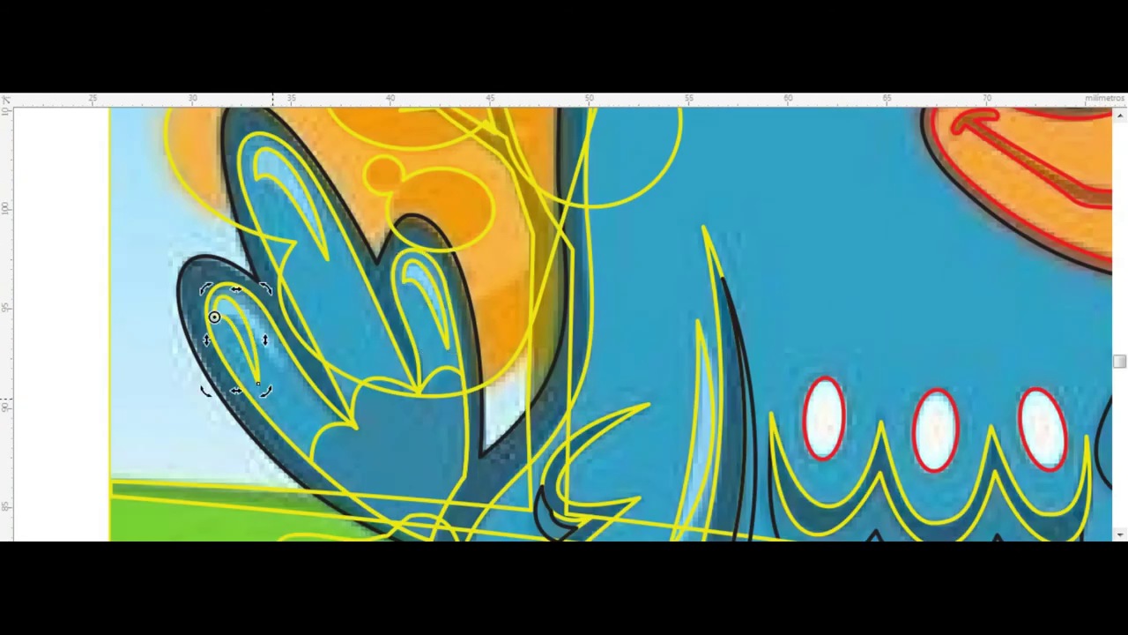
pyautogui.moveTo(272, 401); pyautogui.dragTo(290, 381)
pyautogui.click(271, 255)
pyautogui.click(329, 254)
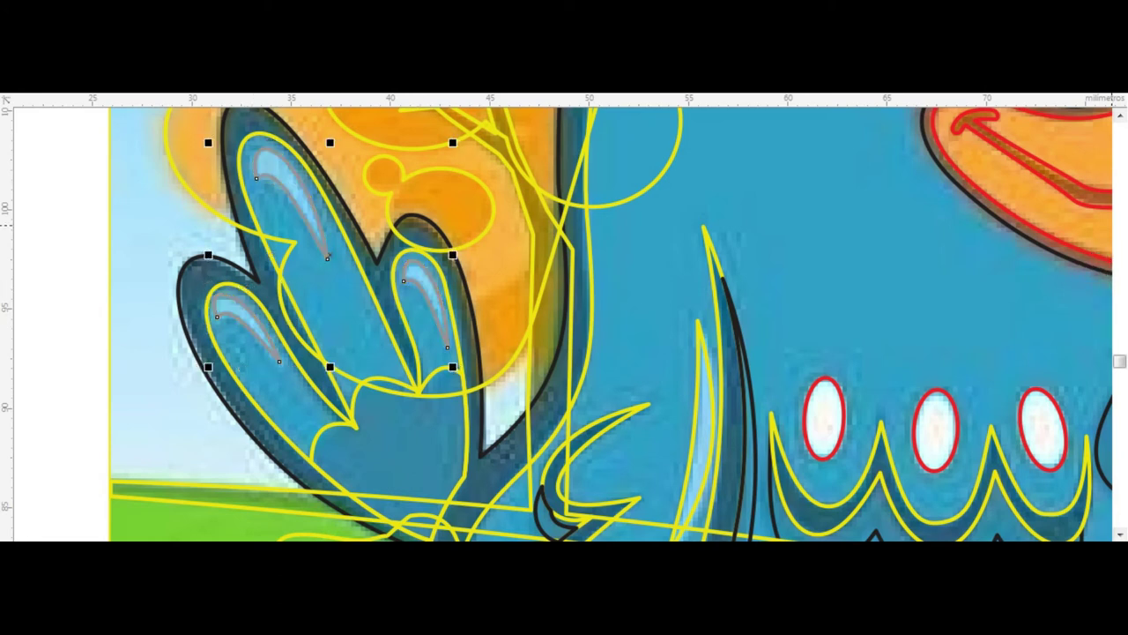
pyautogui.scroll(-5, 522, 275)
pyautogui.scroll(-3, 522, 276)
pyautogui.scroll(4, 522, 276)
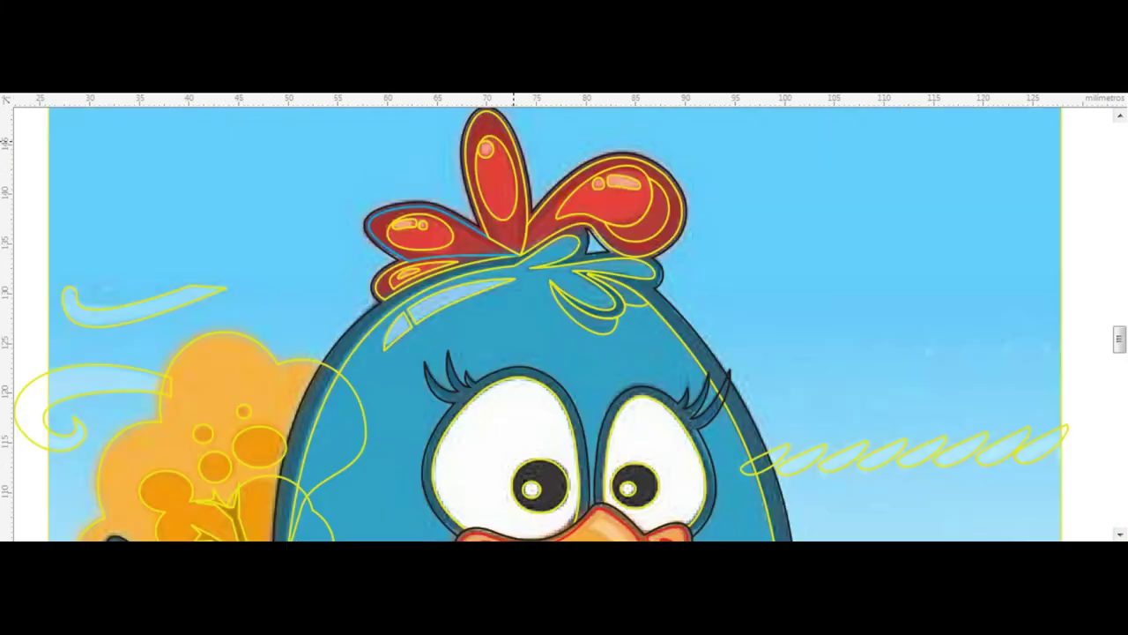
pyautogui.scroll(-4, 564, 265)
# - Place a copy of the chicken bitmap to the right, leaving the trace between both images
pyautogui.scroll(2, 611, 214)
pyautogui.moveTo(611, 215); pyautogui.dragTo(571, 309)
pyautogui.moveTo(464, 299); pyautogui.dragTo(992, 301)
pyautogui.moveTo(617, 171); pyautogui.dragTo(807, 416)
pyautogui.moveTo(323, 176); pyautogui.dragTo(608, 494)
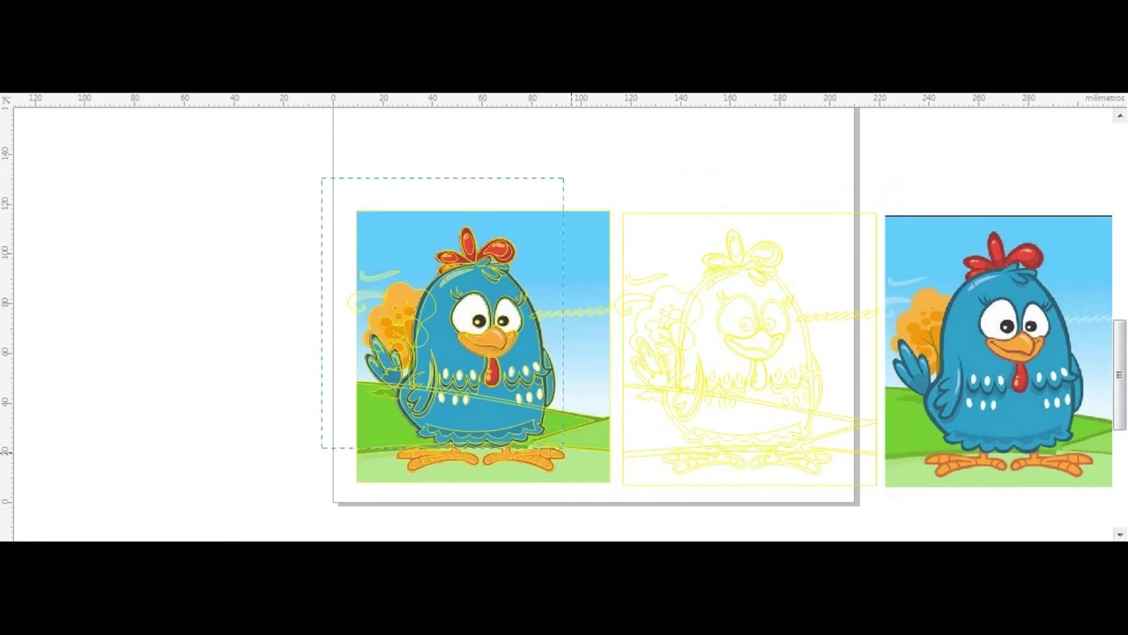
pyautogui.moveTo(467, 353); pyautogui.dragTo(450, 351)
# - Give the middle trace black outlines and a light-blue background, then check the wind lines
pyautogui.moveTo(878, 493); pyautogui.dragTo(879, 492)
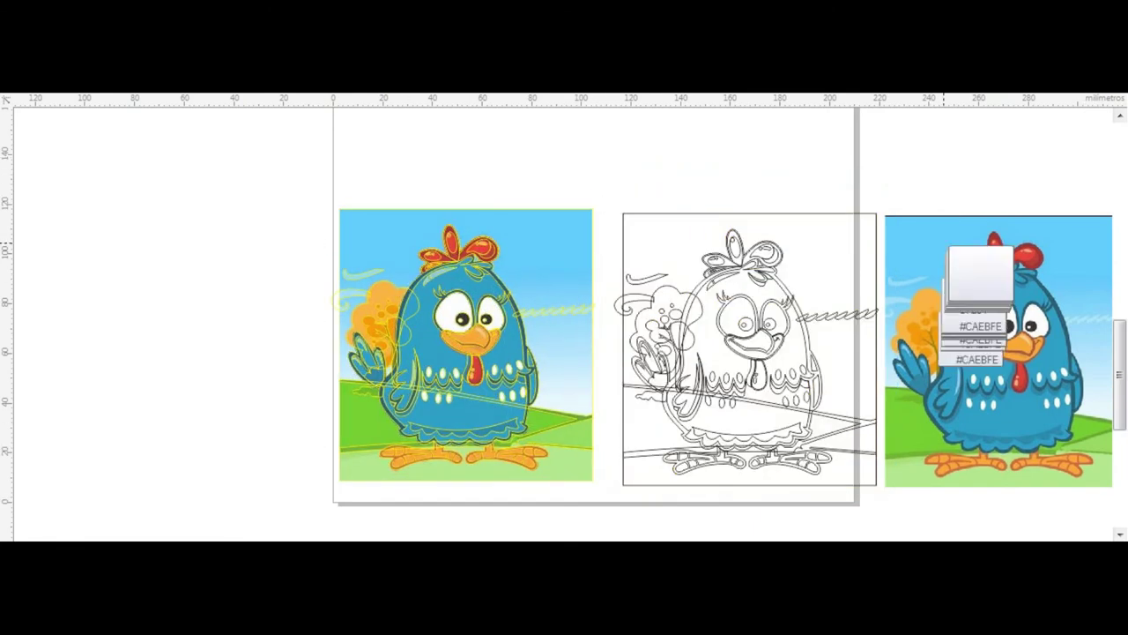
pyautogui.click(820, 231)
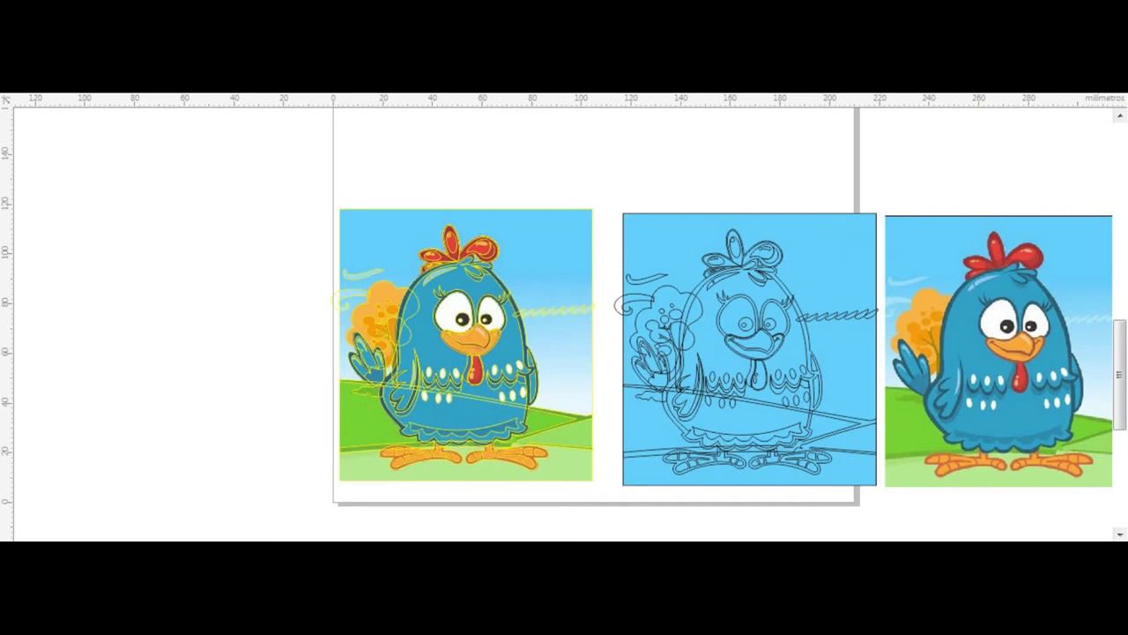
pyautogui.click(877, 309)
pyautogui.press('Escape')
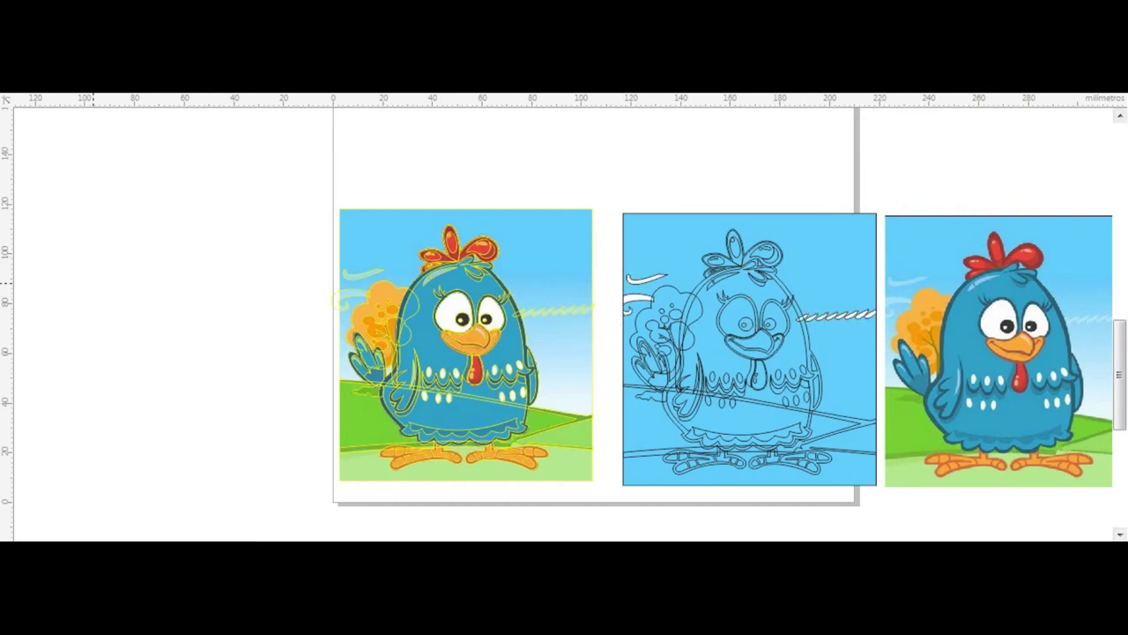
# - Smart Fill the traced branch green, restoring it after an accidental delete
pyautogui.scroll(5, 663, 473)
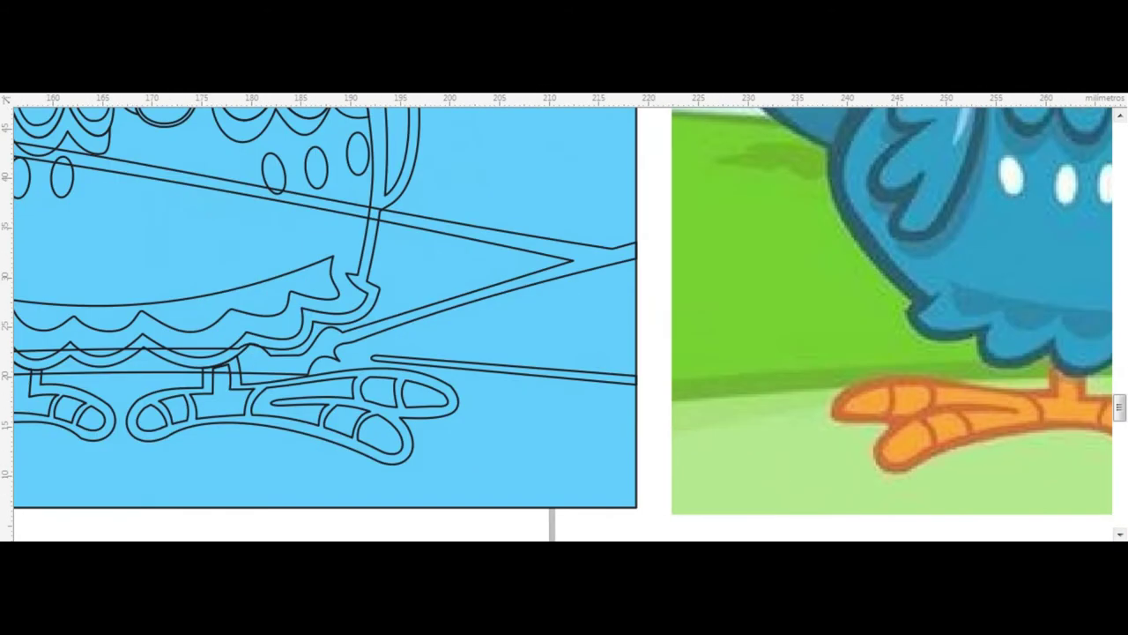
pyautogui.click(589, 379)
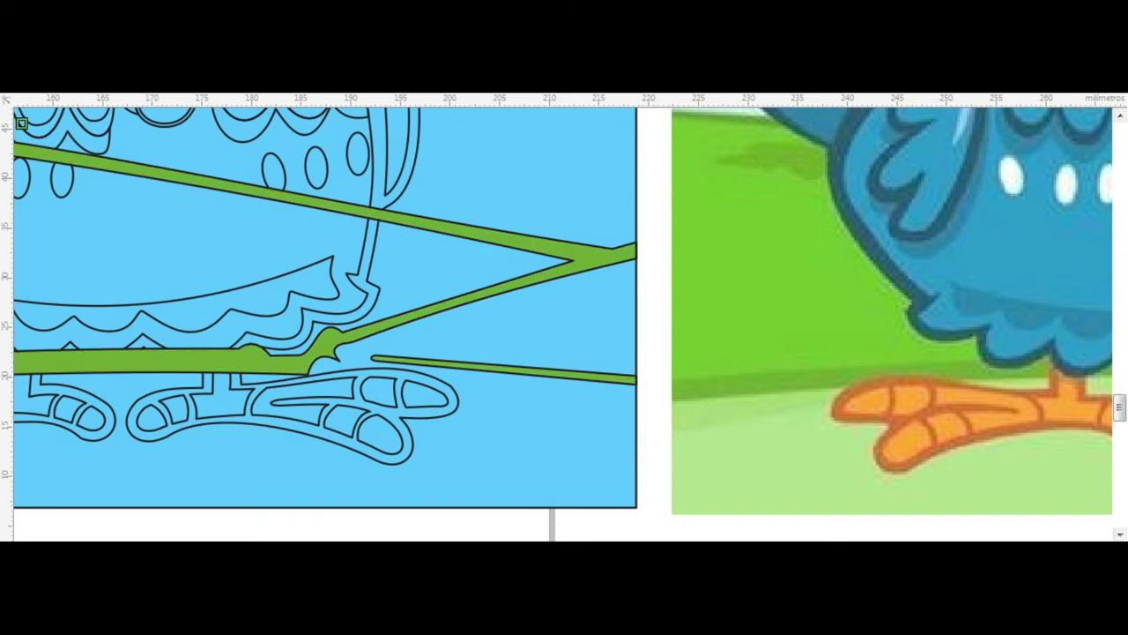
pyautogui.press('Delete')
pyautogui.hotkey('ctrl', 'z')
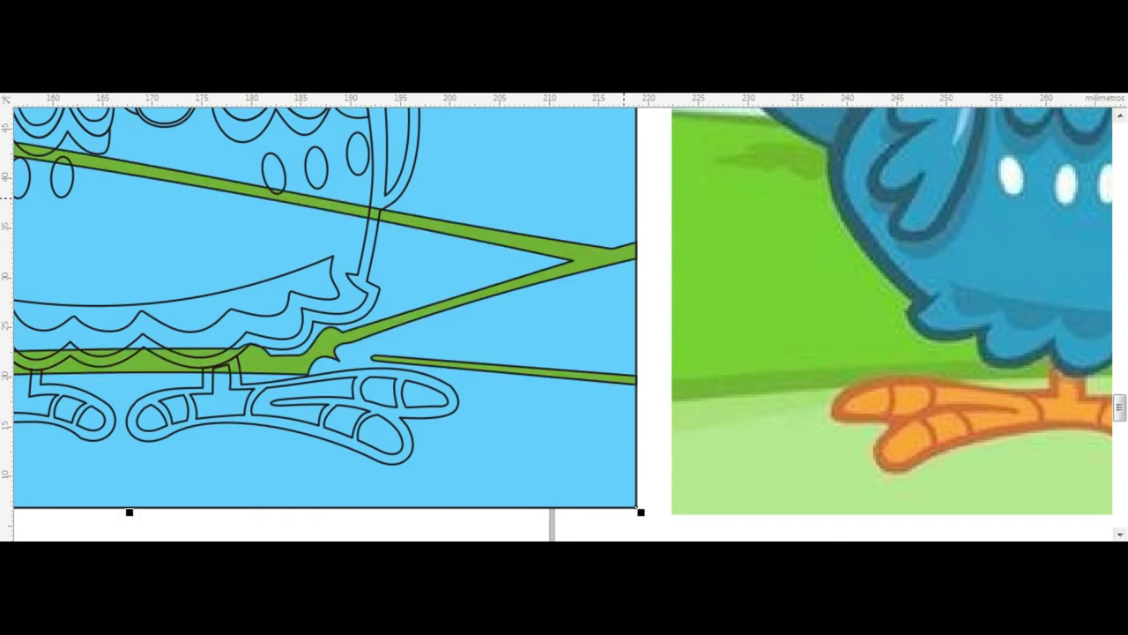
pyautogui.scroll(-2, 609, 275)
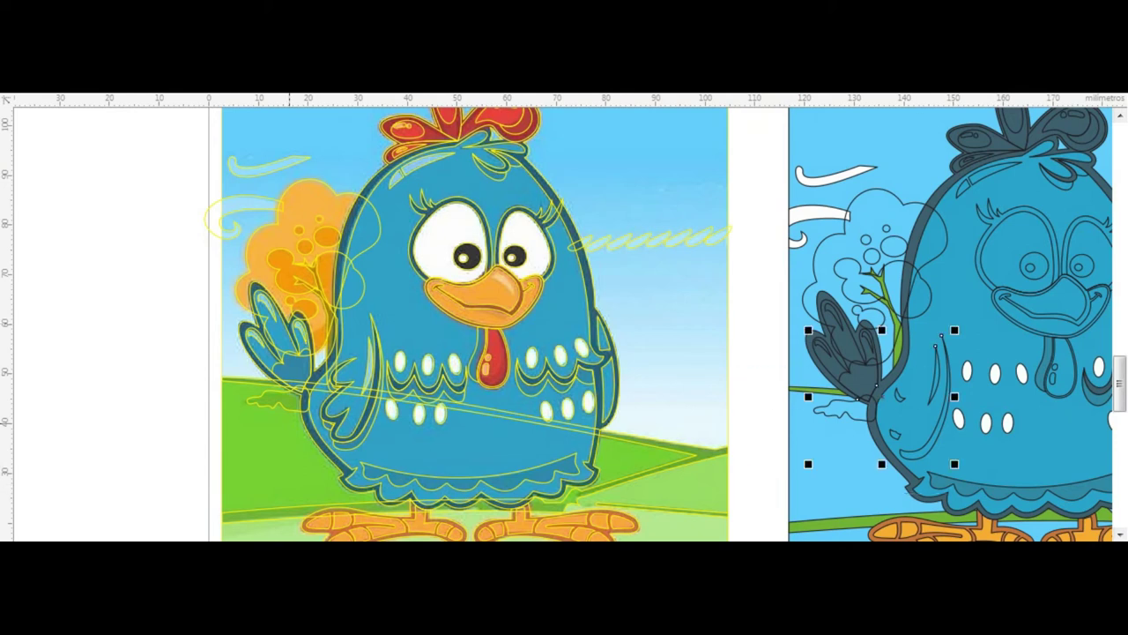
# - Move the traced wing outline onto the middle trace, then zoom in and out to inspect it
pyautogui.moveTo(350, 421); pyautogui.dragTo(957, 429)
pyautogui.scroll(2, 970, 457)
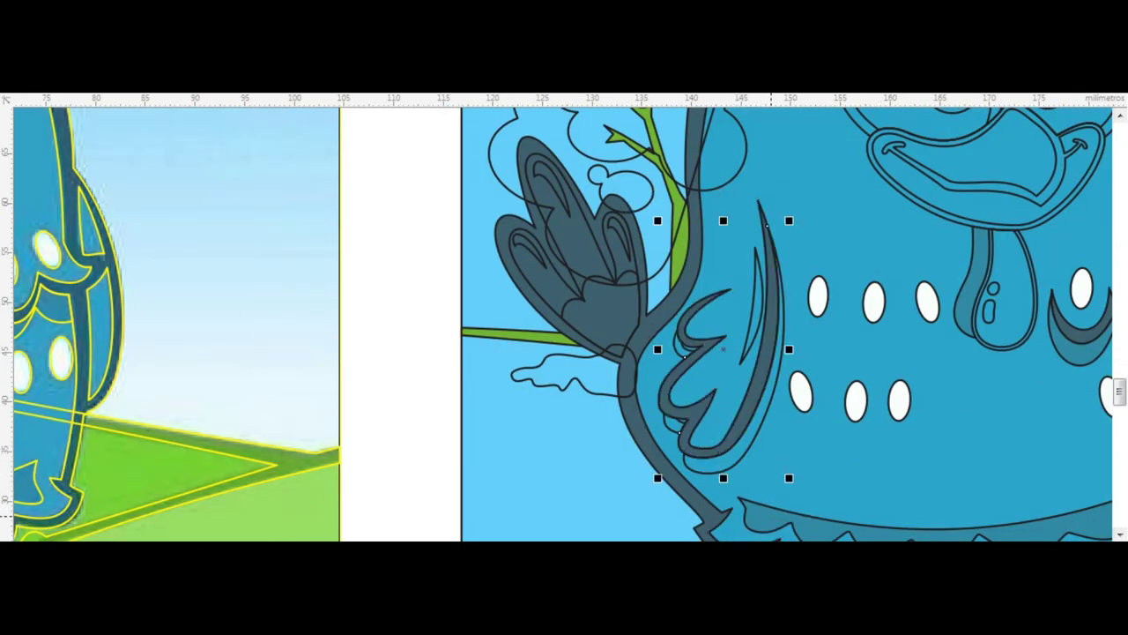
pyautogui.scroll(2, 564, 318)
pyautogui.scroll(-3, 564, 318)
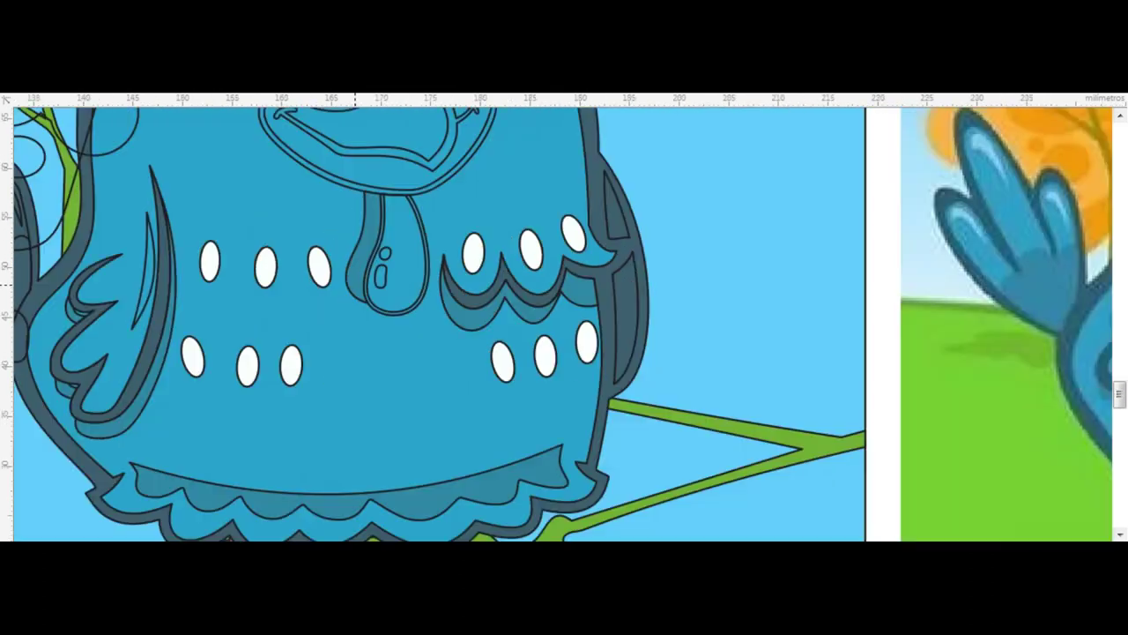
pyautogui.scroll(-1, 564, 317)
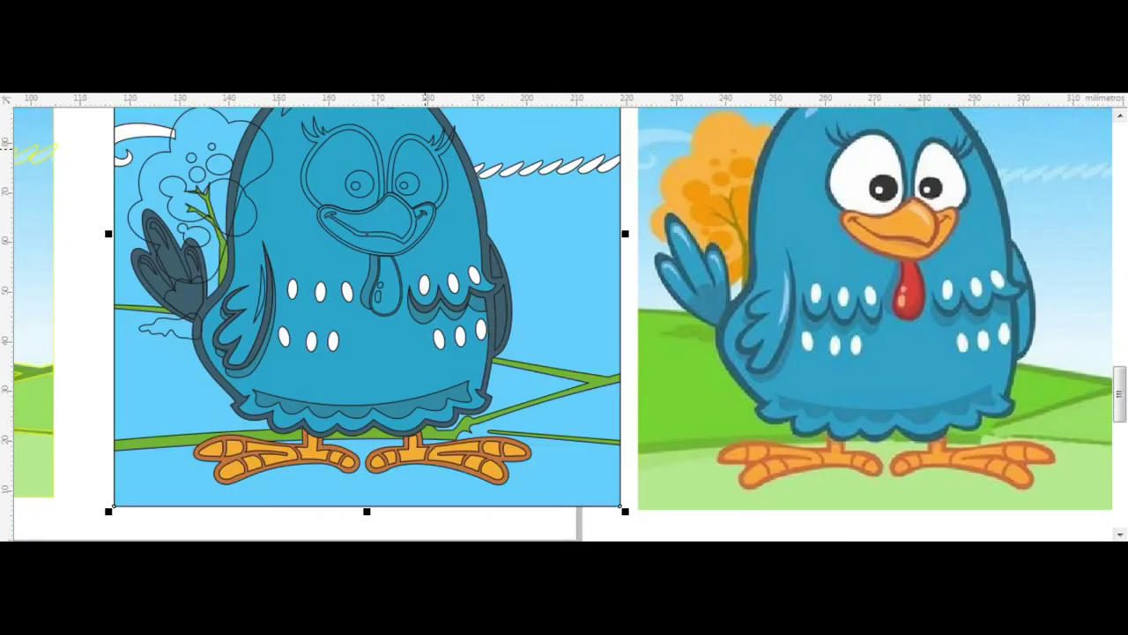
pyautogui.scroll(3, 427, 143)
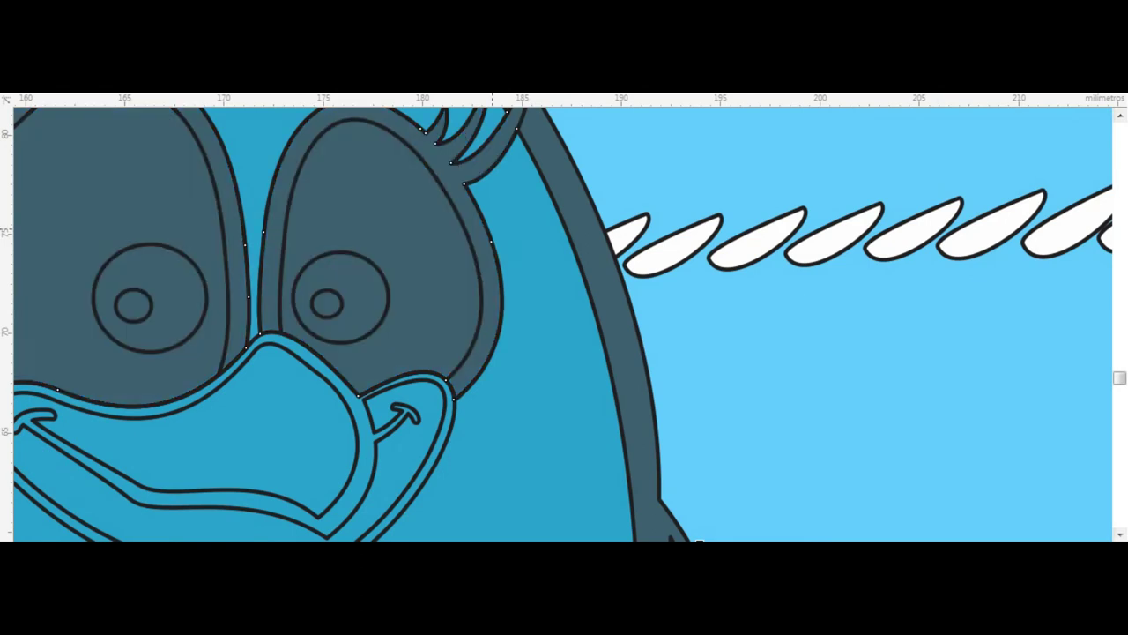
pyautogui.scroll(2, 564, 317)
pyautogui.scroll(-1, 480, 180)
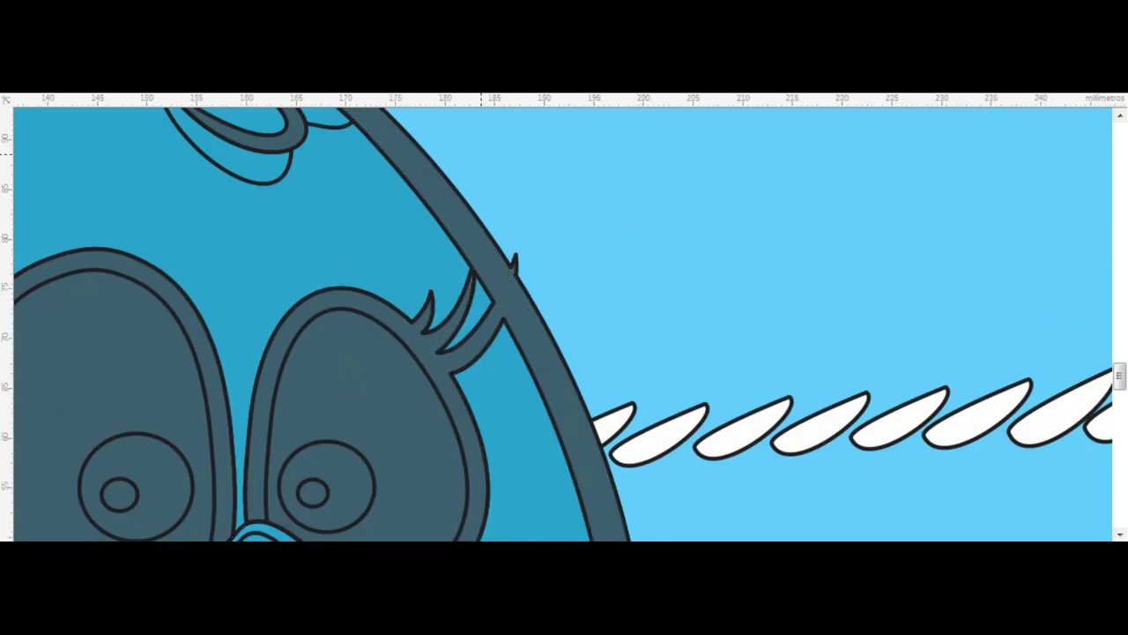
pyautogui.scroll(-2, 480, 181)
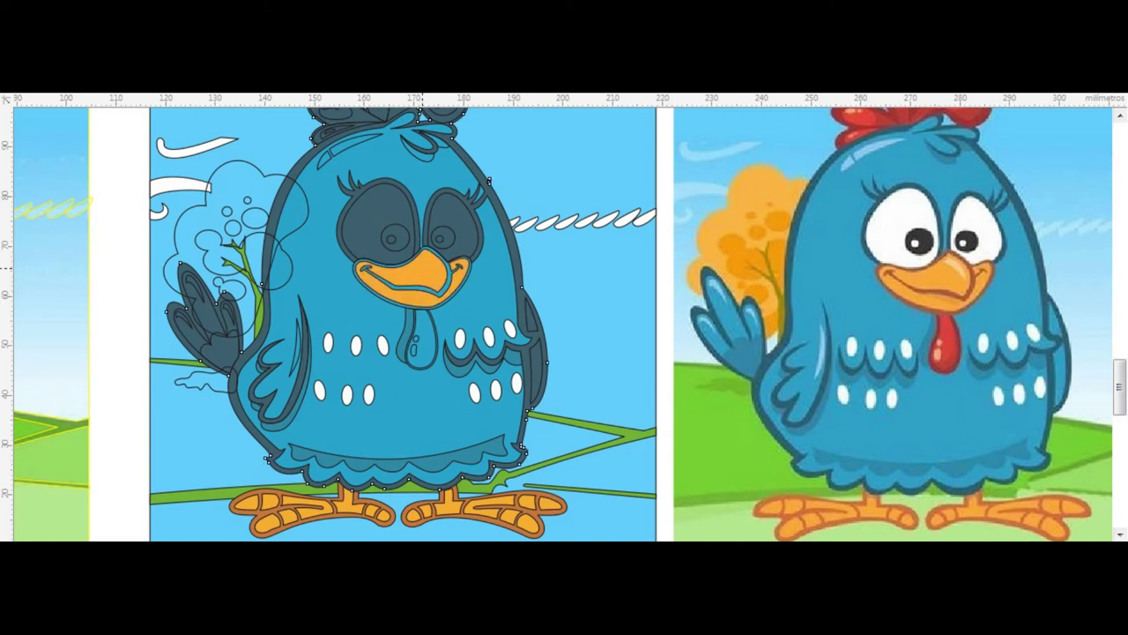
pyautogui.scroll(1, 956, 291)
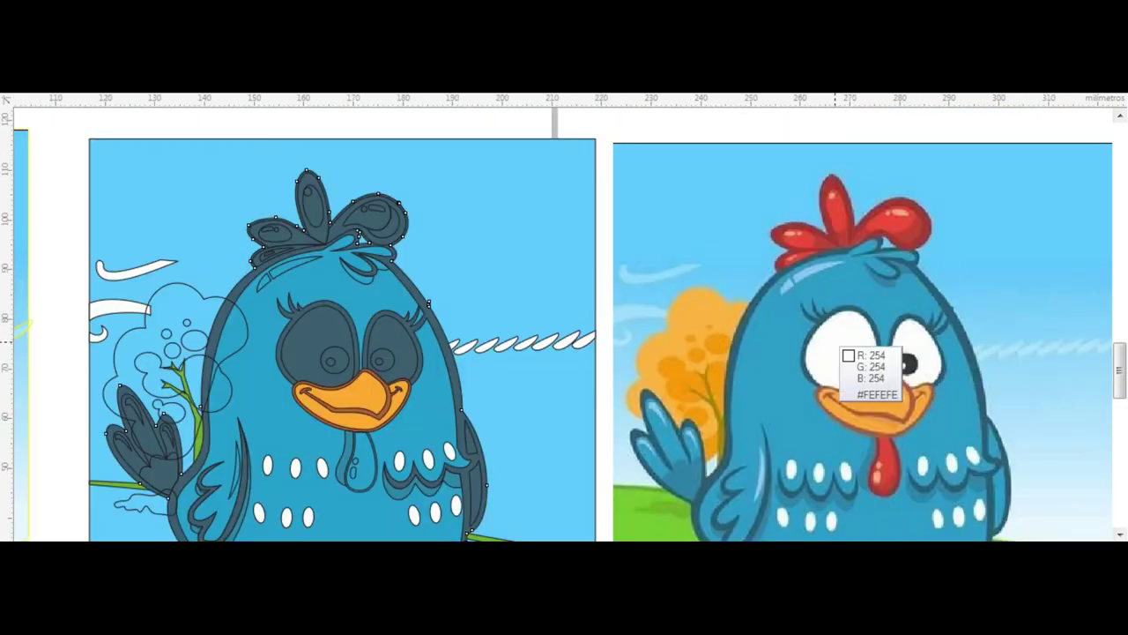
# - Smart Fill the traced eyes white and the pupils black
pyautogui.click(330, 348)
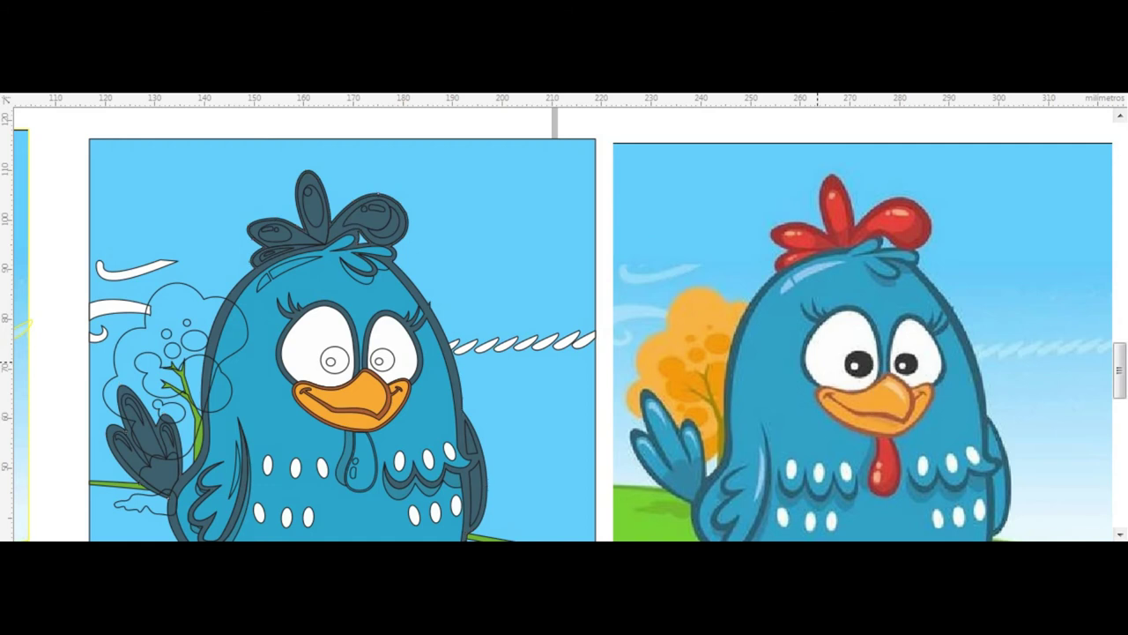
pyautogui.click(335, 359)
pyautogui.click(388, 265)
pyautogui.click(236, 474)
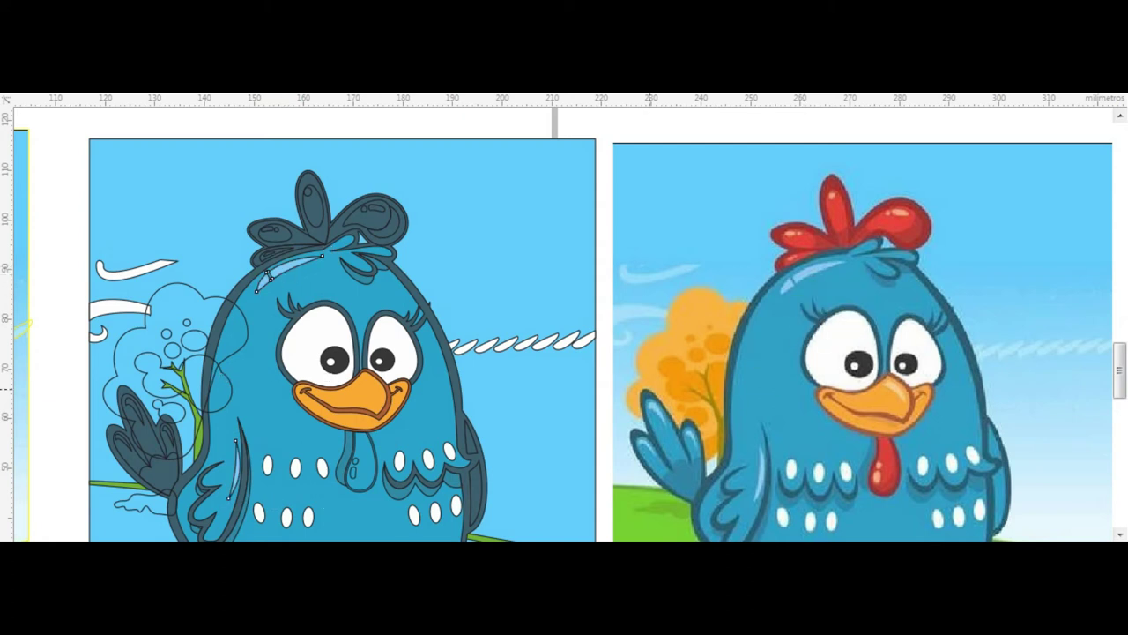
# - Fill the bush orange and its inner blobs darker orange, undoing mistaken fills
pyautogui.click(191, 300)
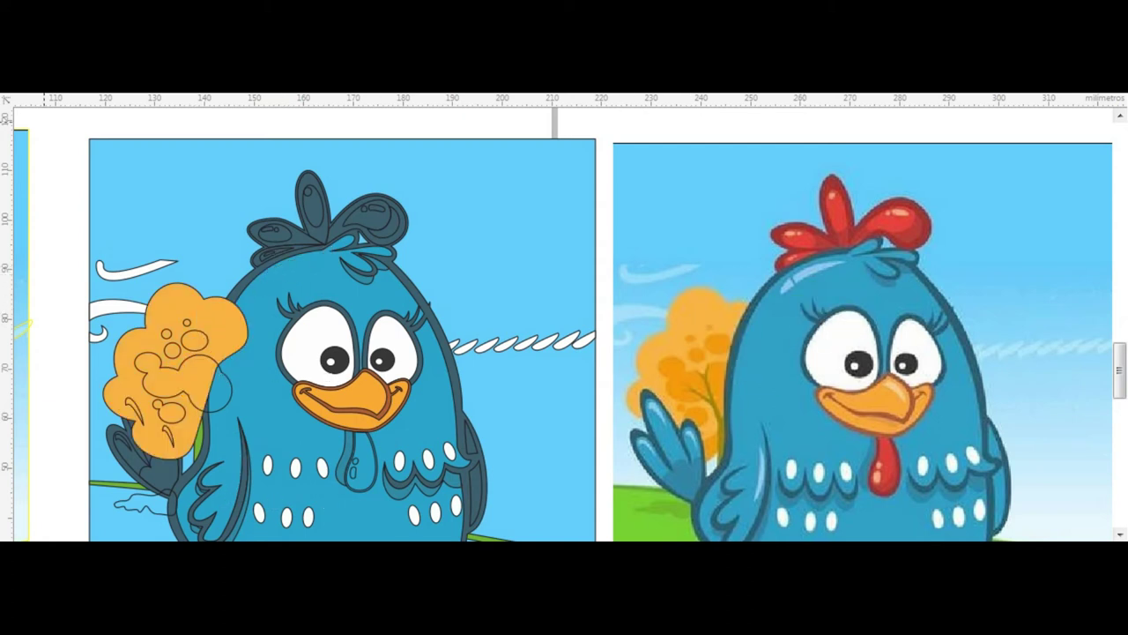
pyautogui.hotkey('ctrl', 'z')
pyautogui.click(200, 167)
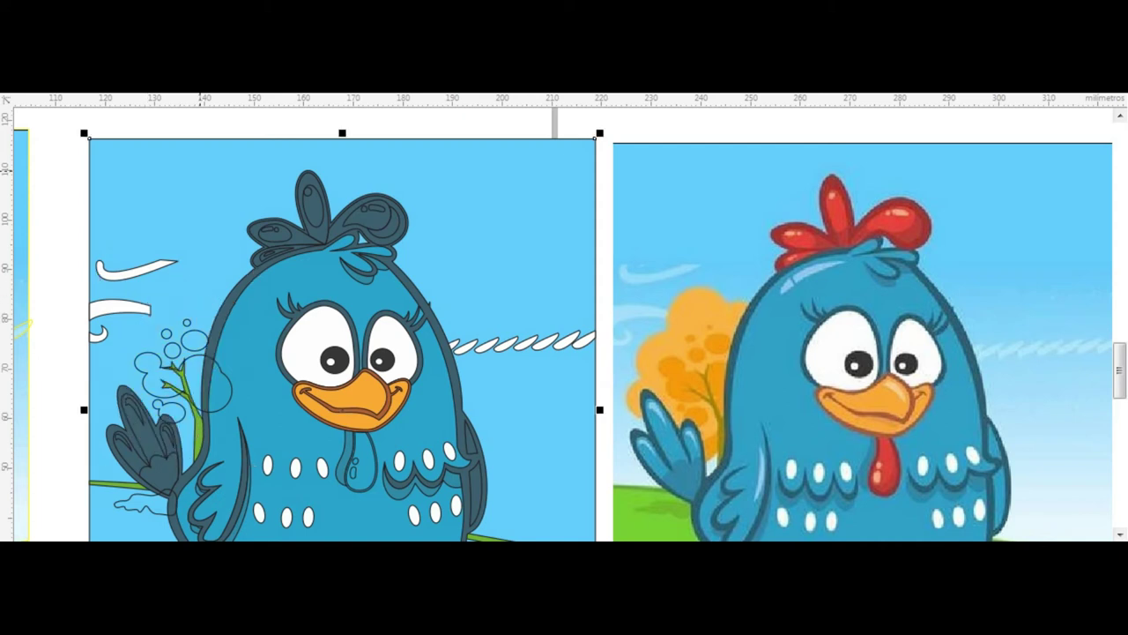
pyautogui.press('Escape')
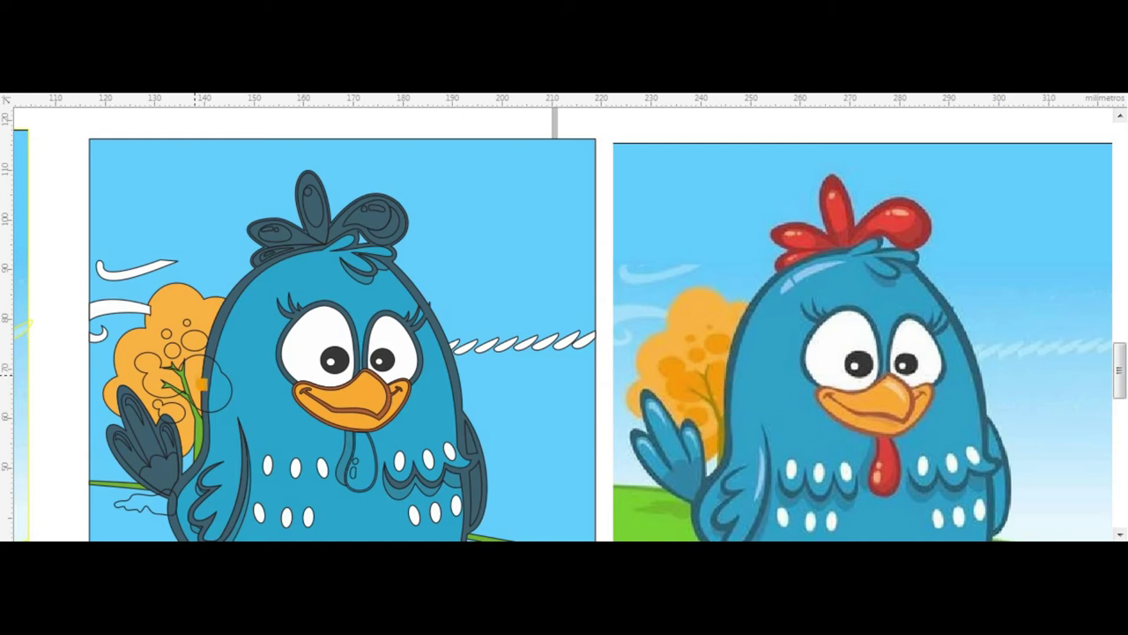
pyautogui.click(202, 386)
pyautogui.click(202, 386)
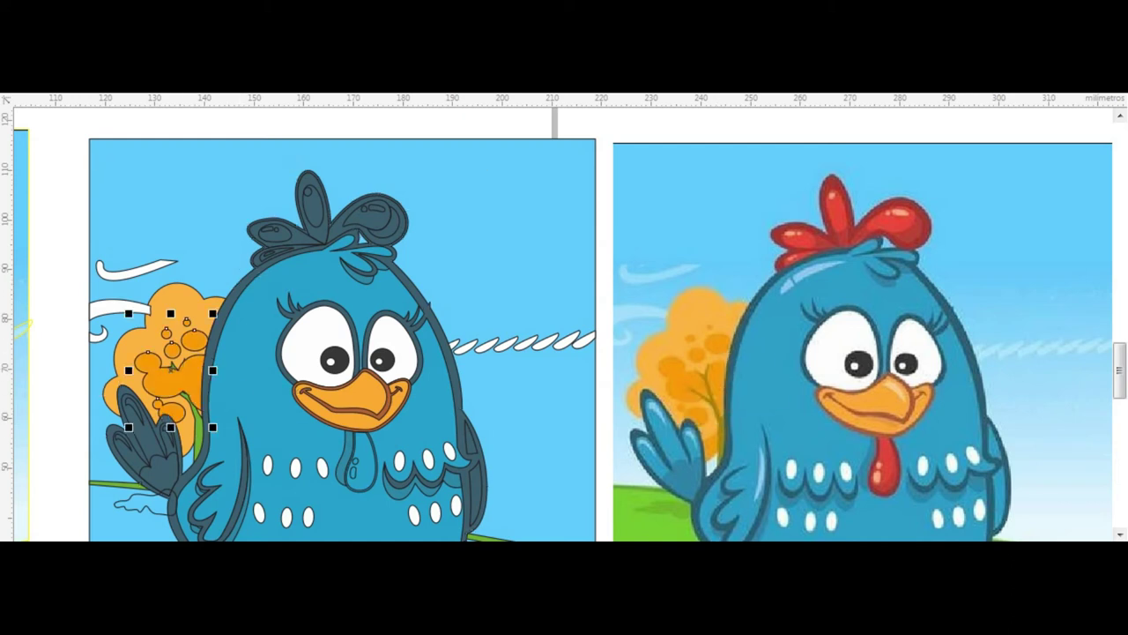
pyautogui.press('Delete')
pyautogui.click(176, 291)
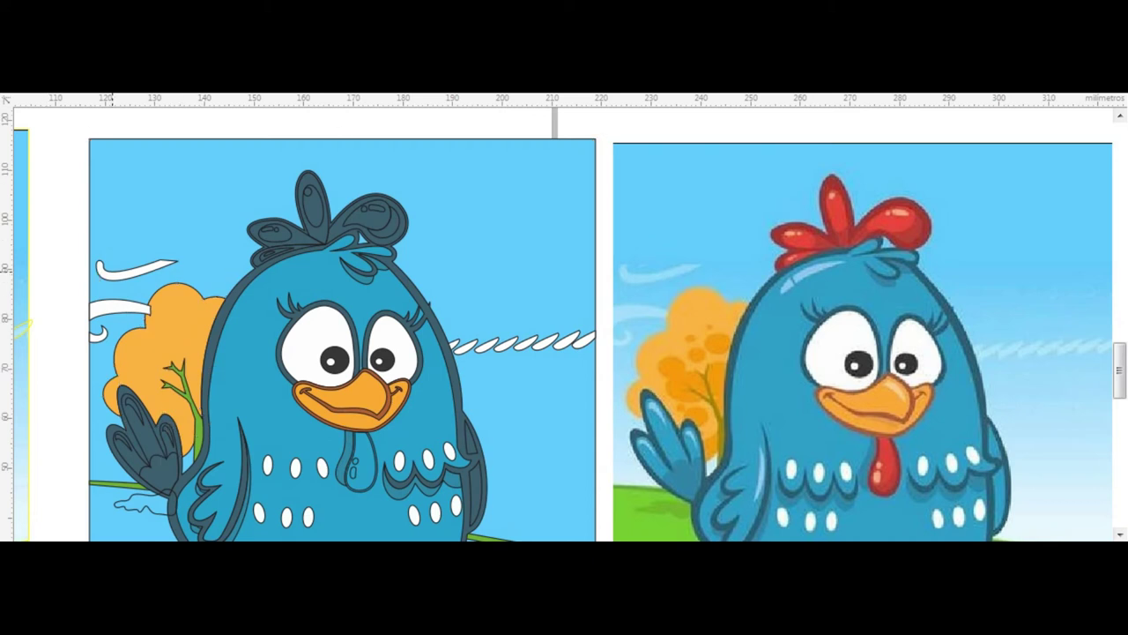
pyautogui.hotkey('ctrl', 'k')
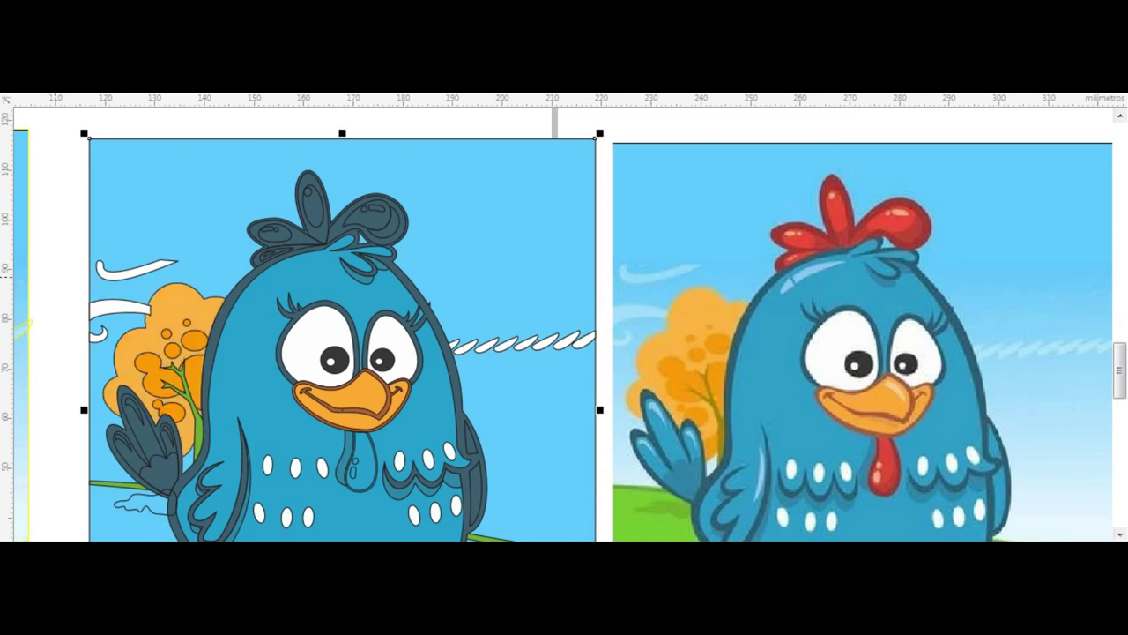
# - Click through the bird's body objects, undoing an accidental change to the body
pyautogui.click(110, 443)
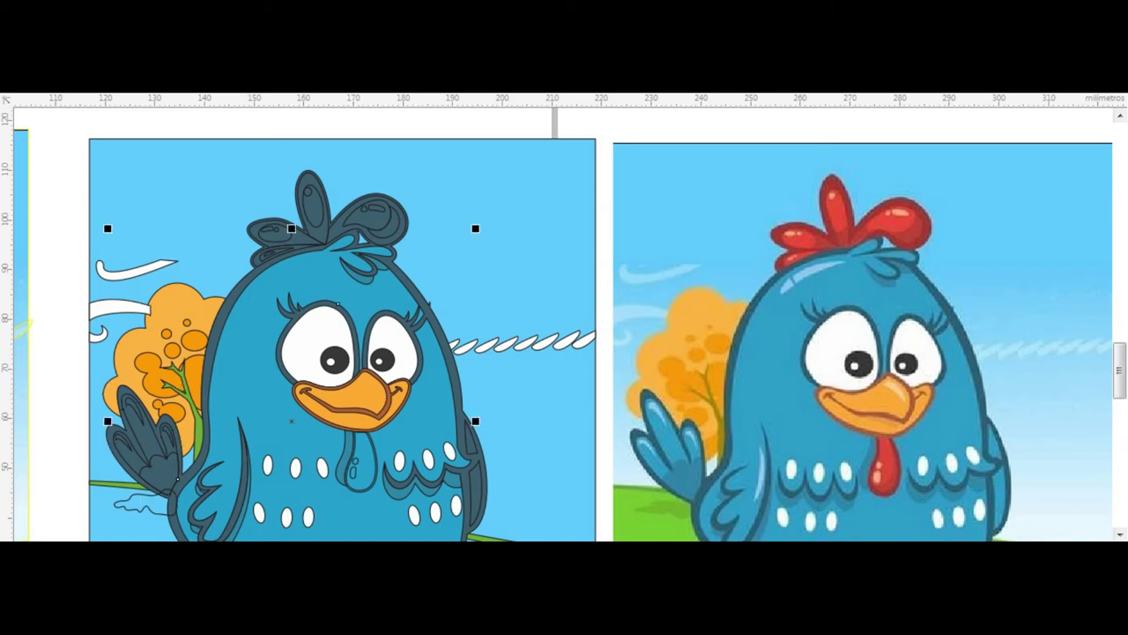
pyautogui.click(254, 361)
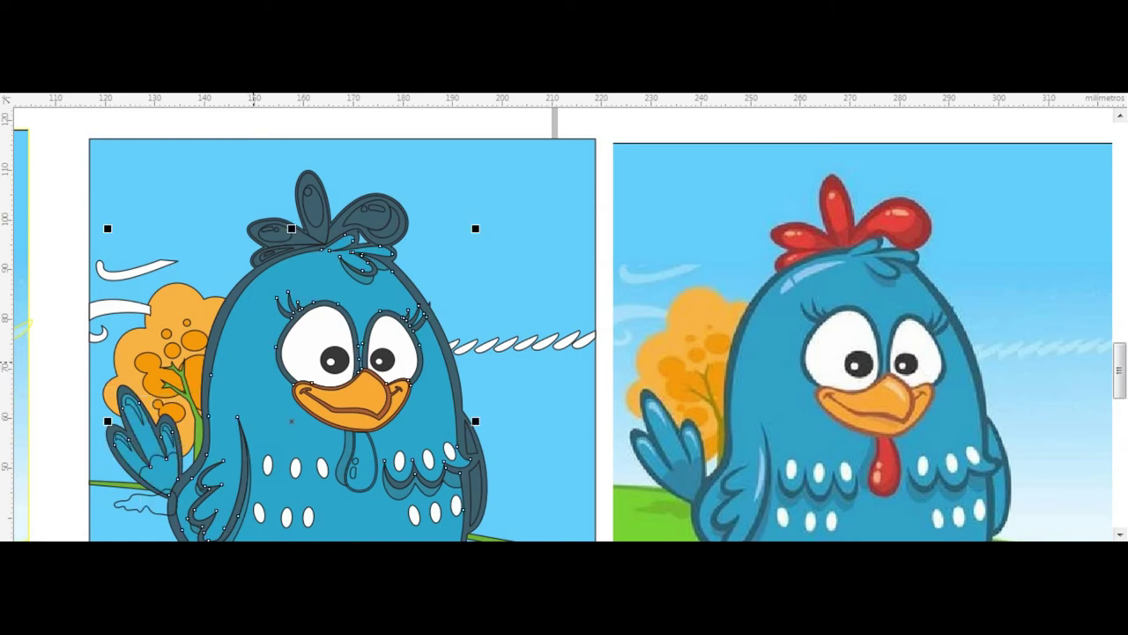
pyautogui.click(254, 361)
pyautogui.click(252, 270)
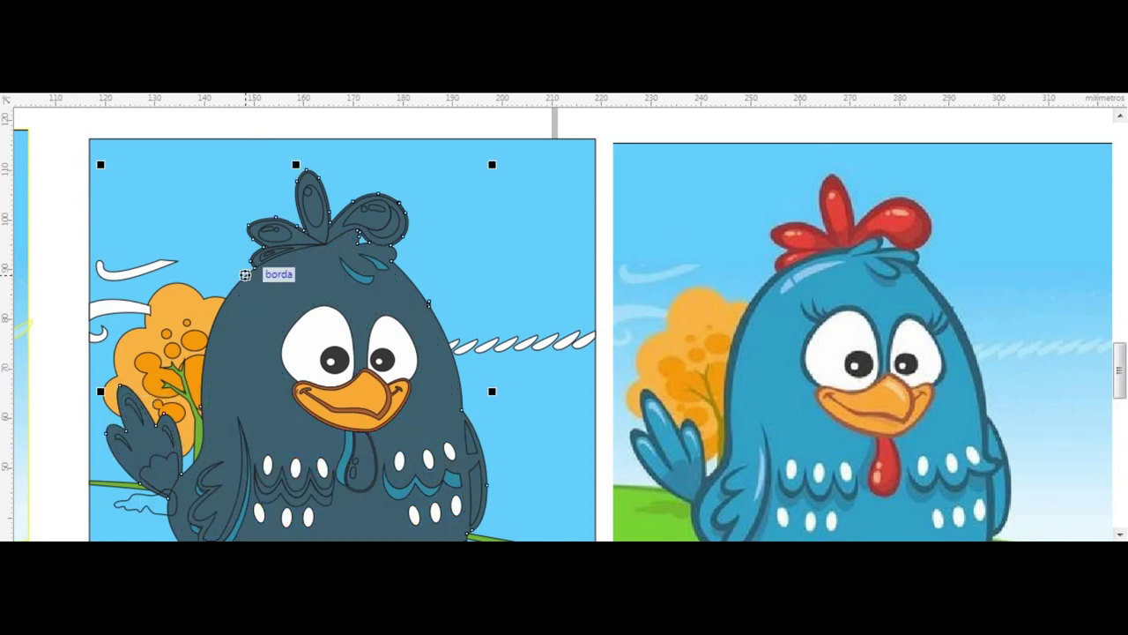
pyautogui.hotkey('shift', 'pagedown')
pyautogui.hotkey('ctrl', 'z')
# - Pick through the lower shapes, deleting and then restoring the green branch
pyautogui.click(174, 451)
pyautogui.click(396, 488)
pyautogui.click(311, 497)
pyautogui.click(311, 496)
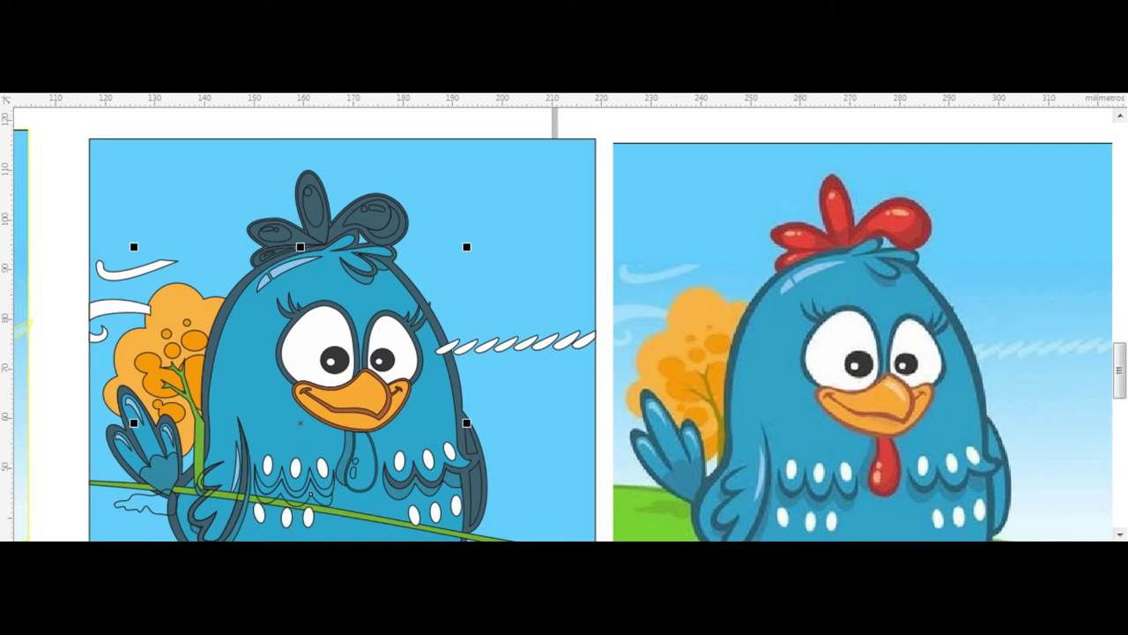
pyautogui.press('Delete')
pyautogui.click(213, 370)
pyautogui.hotkey('ctrl', 'z')
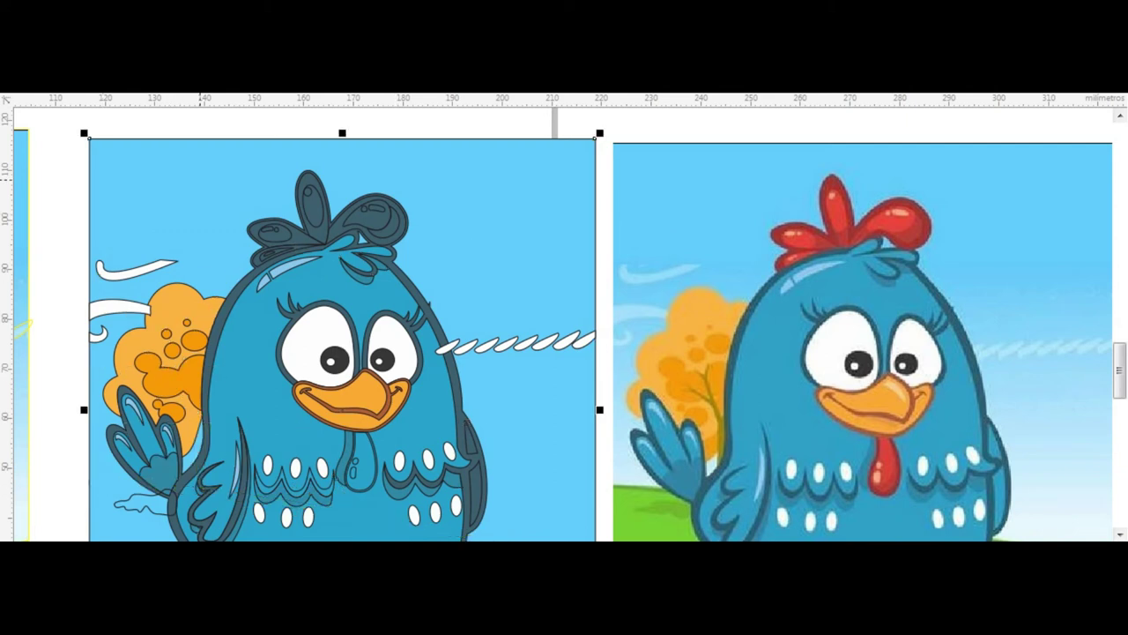
pyautogui.hotkey('ctrl', 'z')
# - Send the orange bush to the back, then send the background image behind it
pyautogui.click(167, 377)
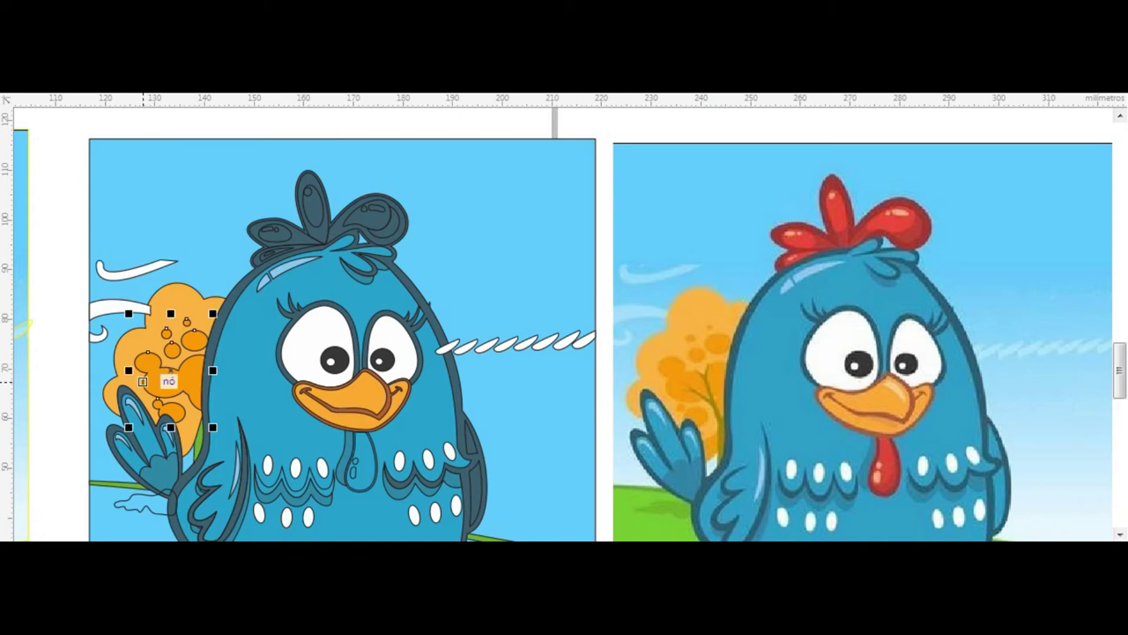
pyautogui.hotkey('shift', 'pagedown')
pyautogui.click(168, 378)
pyautogui.hotkey('shift', 'pagedown')
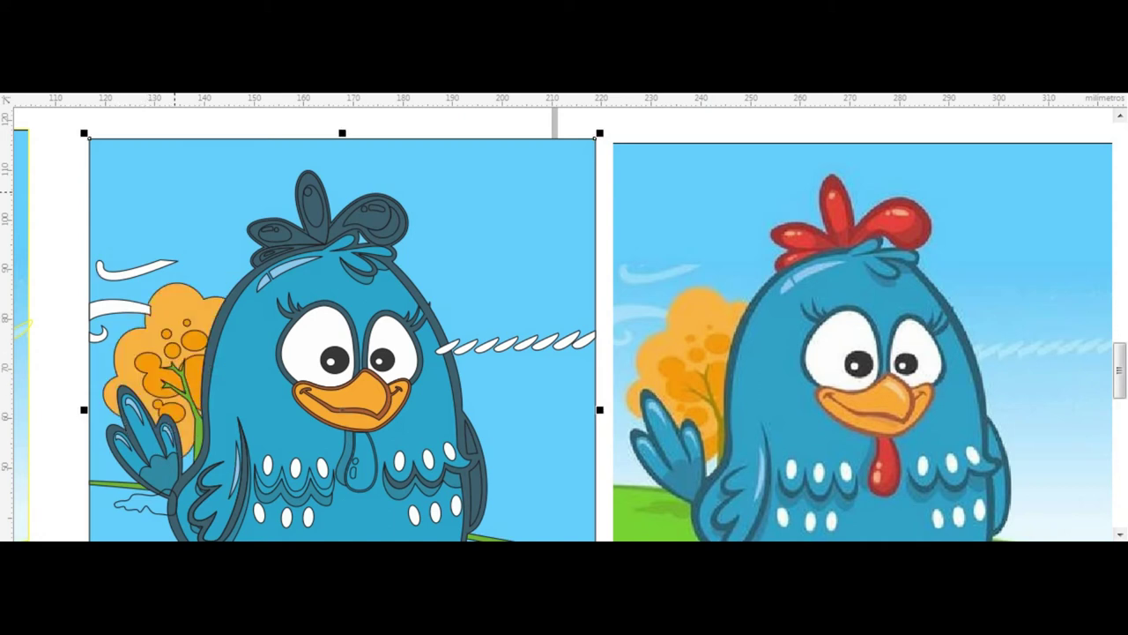
# - Cycle through the traced objects with Tab and pick the shape to recolour
pyautogui.scroll(-3, 136, 288)
pyautogui.scroll(5, 148, 301)
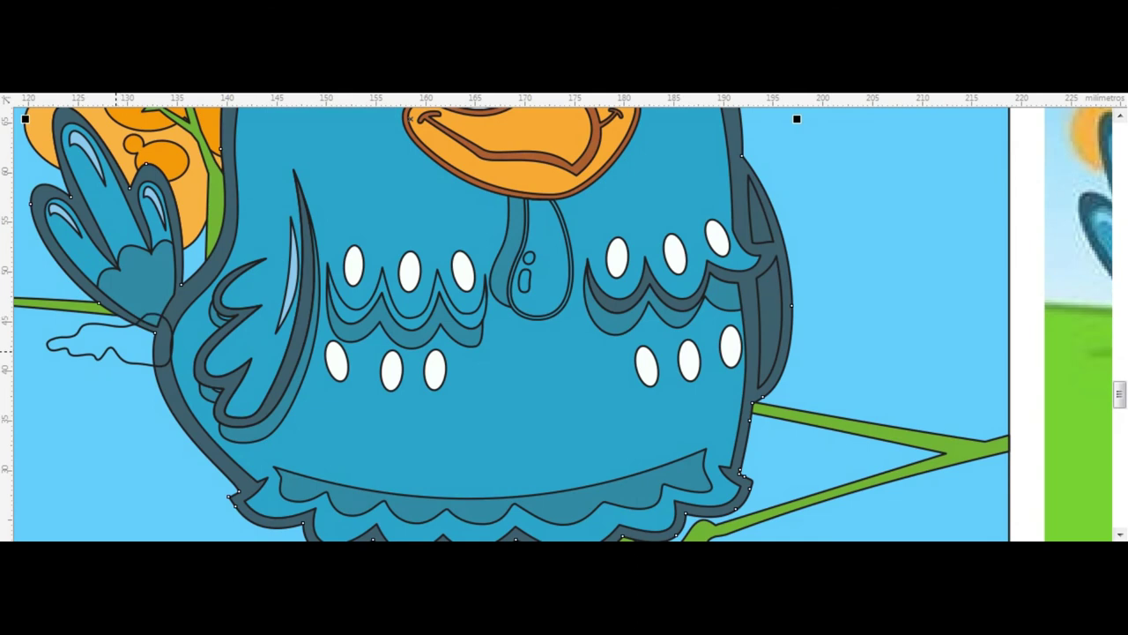
pyautogui.scroll(-3, 146, 326)
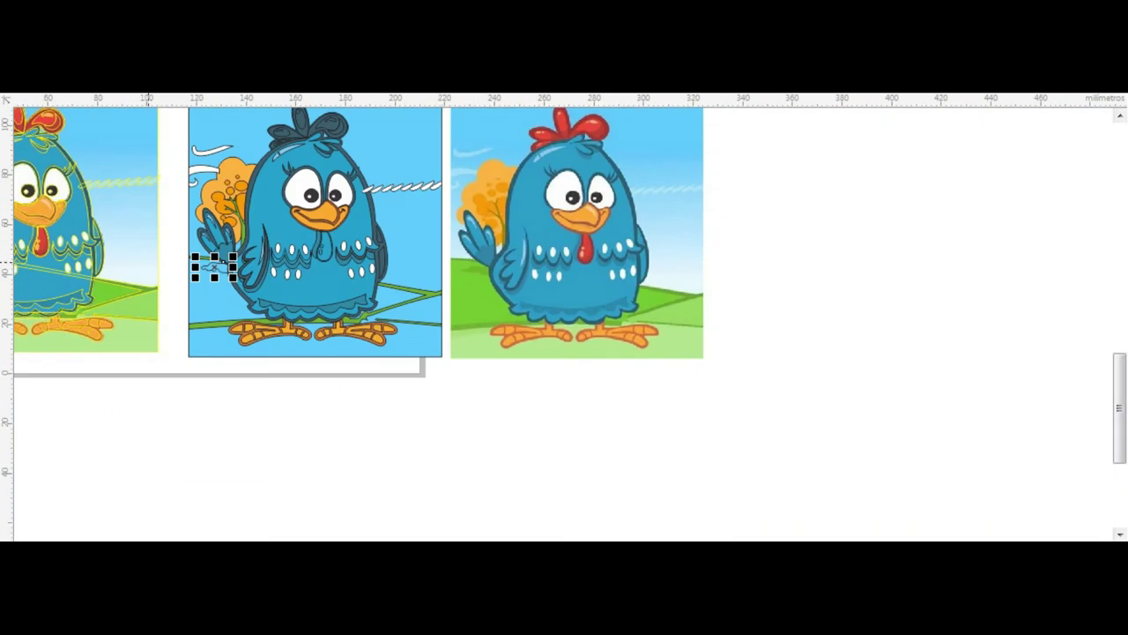
pyautogui.scroll(3, 220, 262)
pyautogui.scroll(-3, 262, 297)
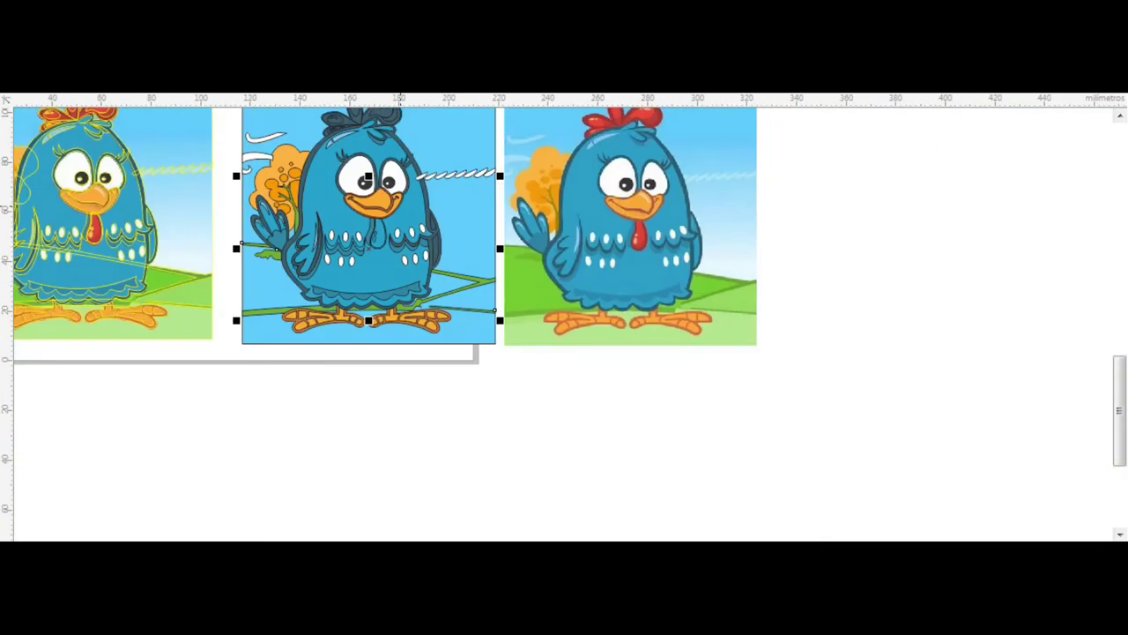
pyautogui.scroll(3, 367, 176)
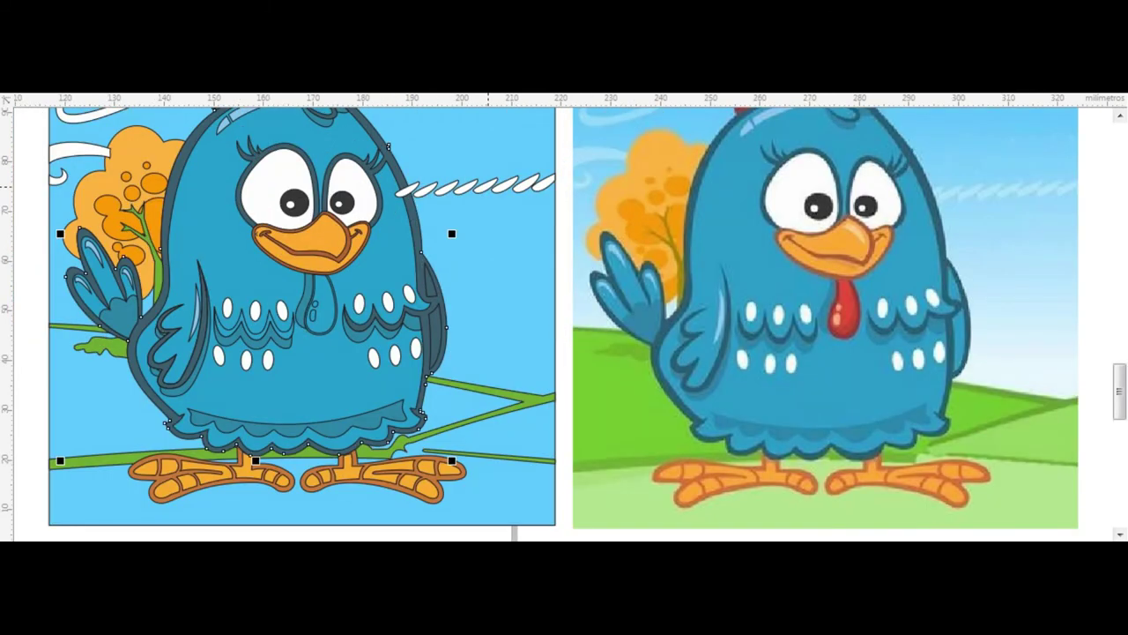
pyautogui.press('Tab')
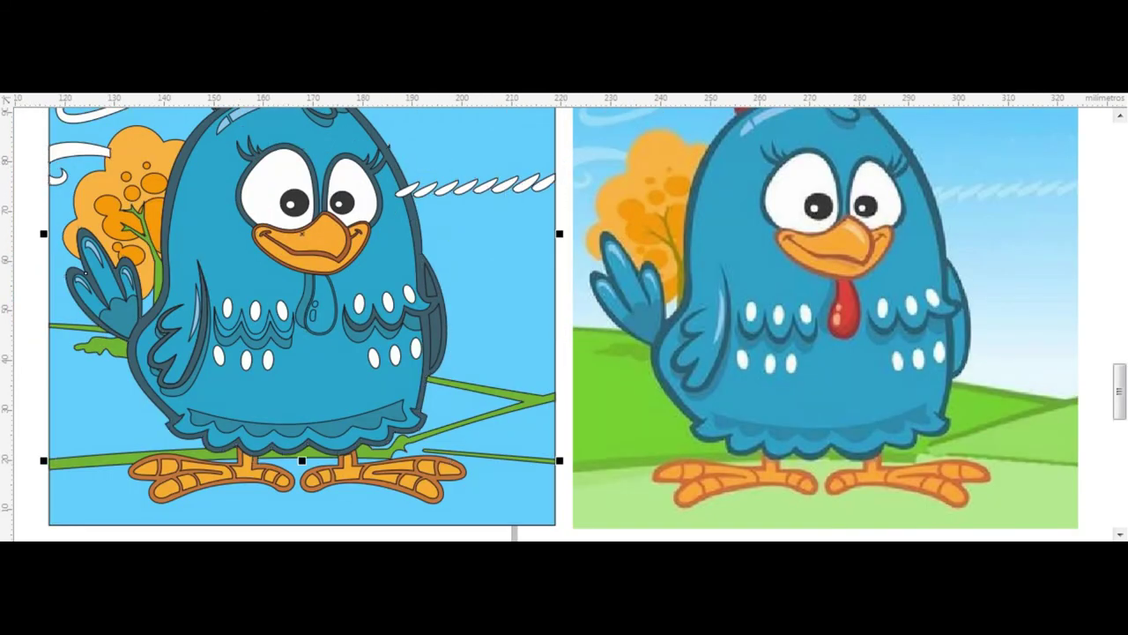
pyautogui.press('Tab')
pyautogui.press('Tab')
pyautogui.click(104, 170)
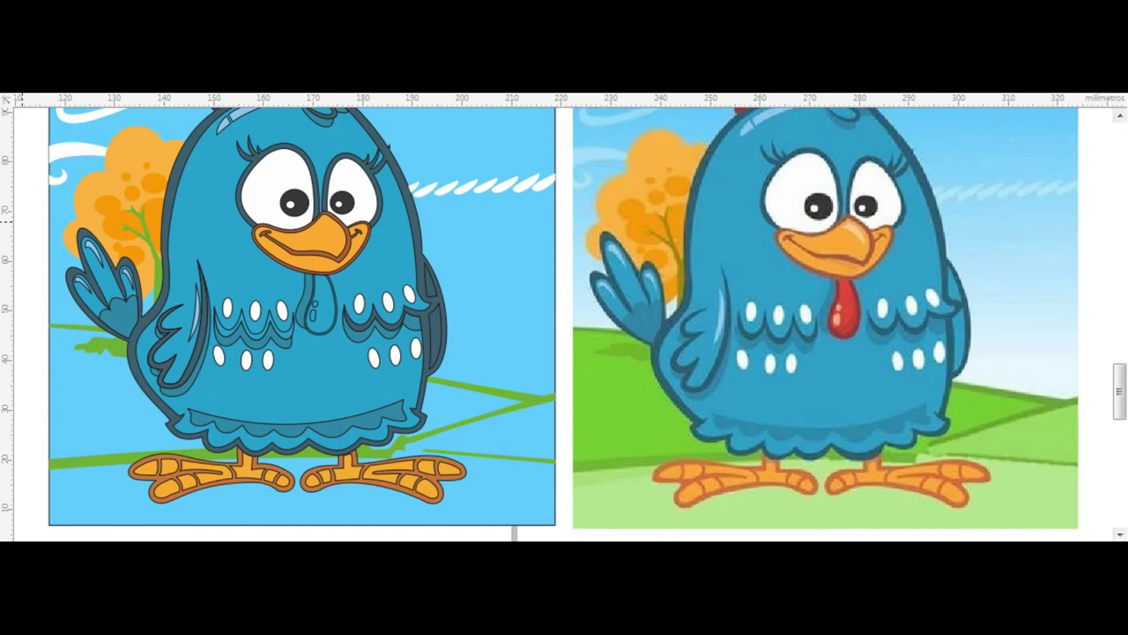
# - Sample the original wattle's red with the eyedropper and fill the traced wattle with it
pyautogui.click(841, 299)
pyautogui.click(304, 315)
pyautogui.scroll(3, 304, 314)
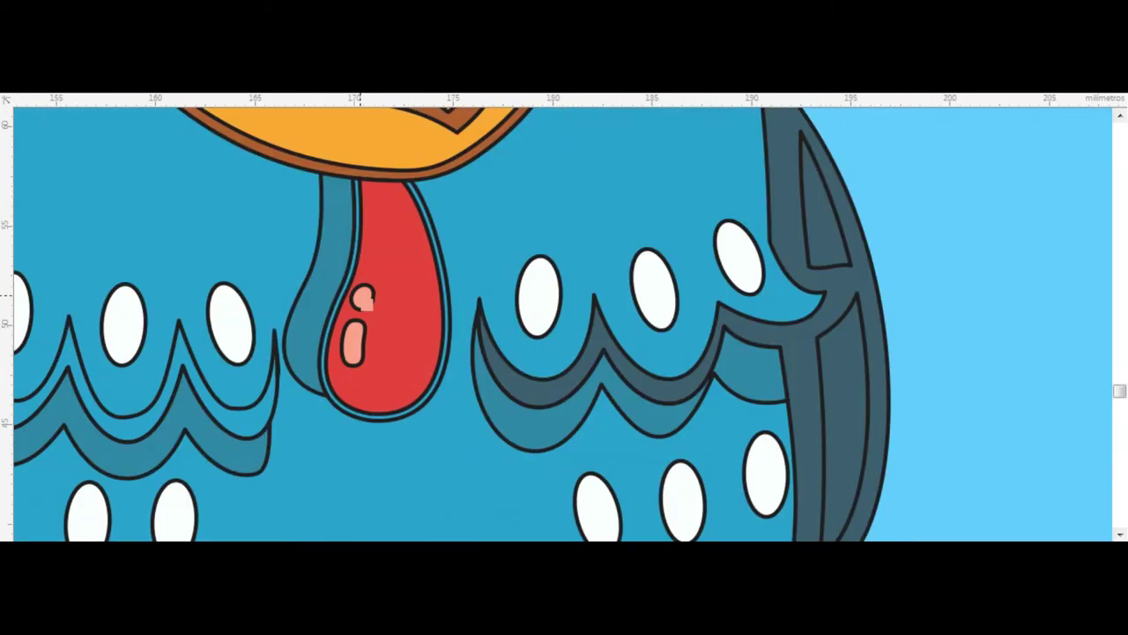
pyautogui.scroll(-3, 1009, 304)
pyautogui.scroll(2, 1008, 304)
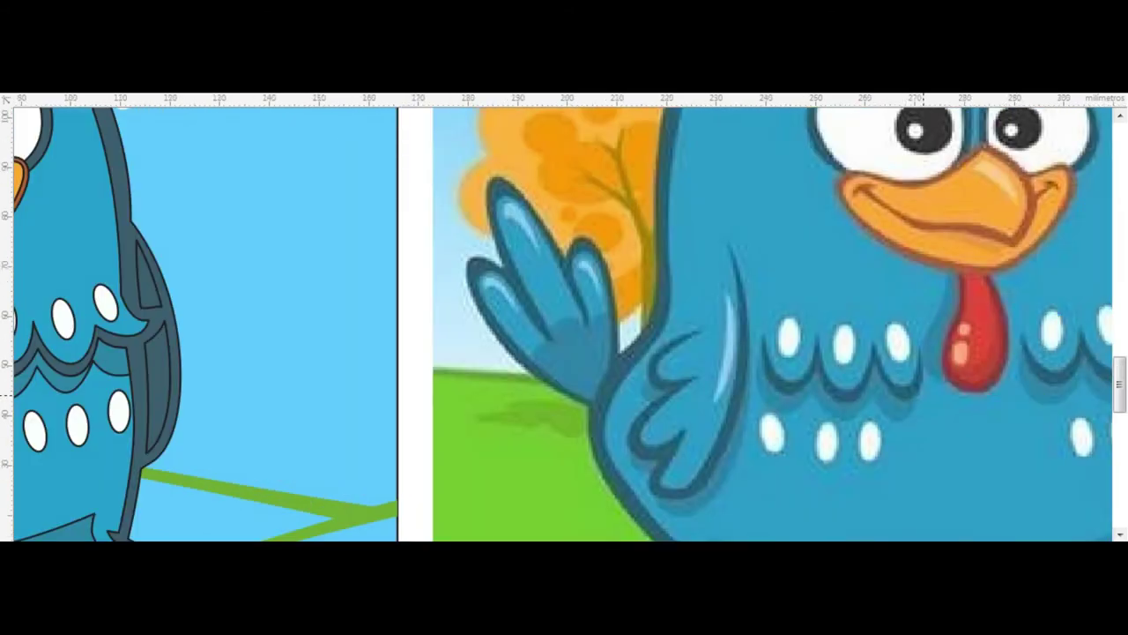
# - Select the hen's red bow group and zoom around to compare its shading with the original
pyautogui.scroll(-2, 978, 385)
pyautogui.scroll(3, 597, 385)
pyautogui.scroll(3, 597, 385)
pyautogui.scroll(-4, 597, 385)
pyautogui.scroll(-3, 597, 385)
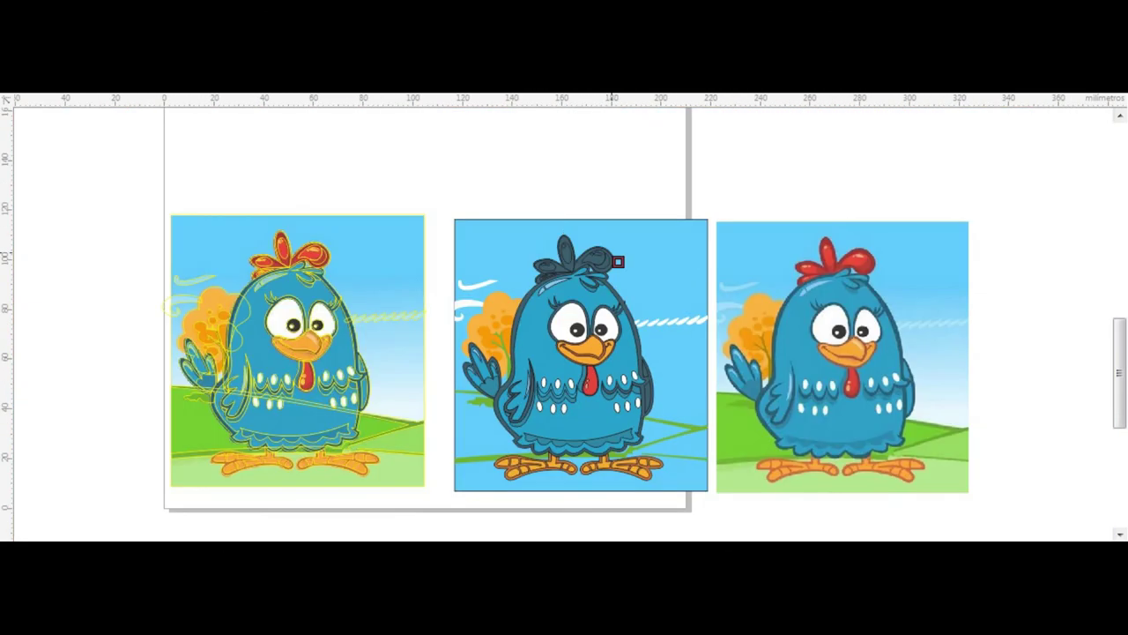
pyautogui.scroll(4, 617, 263)
pyautogui.scroll(2, 512, 264)
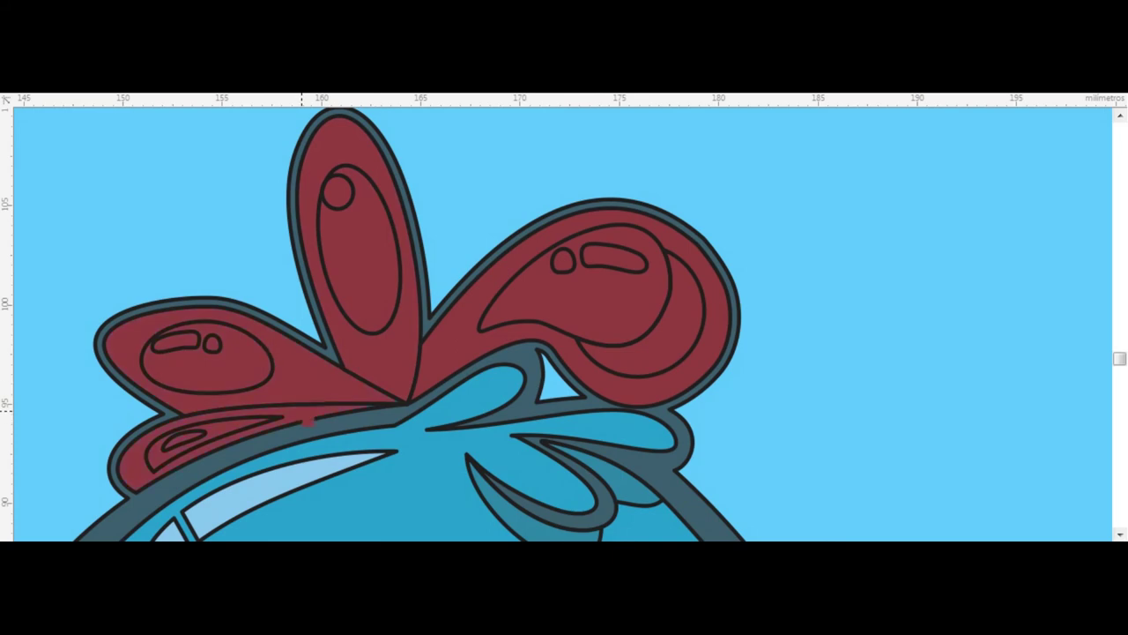
pyautogui.scroll(-5, 449, 489)
pyautogui.scroll(4, 449, 489)
pyautogui.scroll(-2, 449, 490)
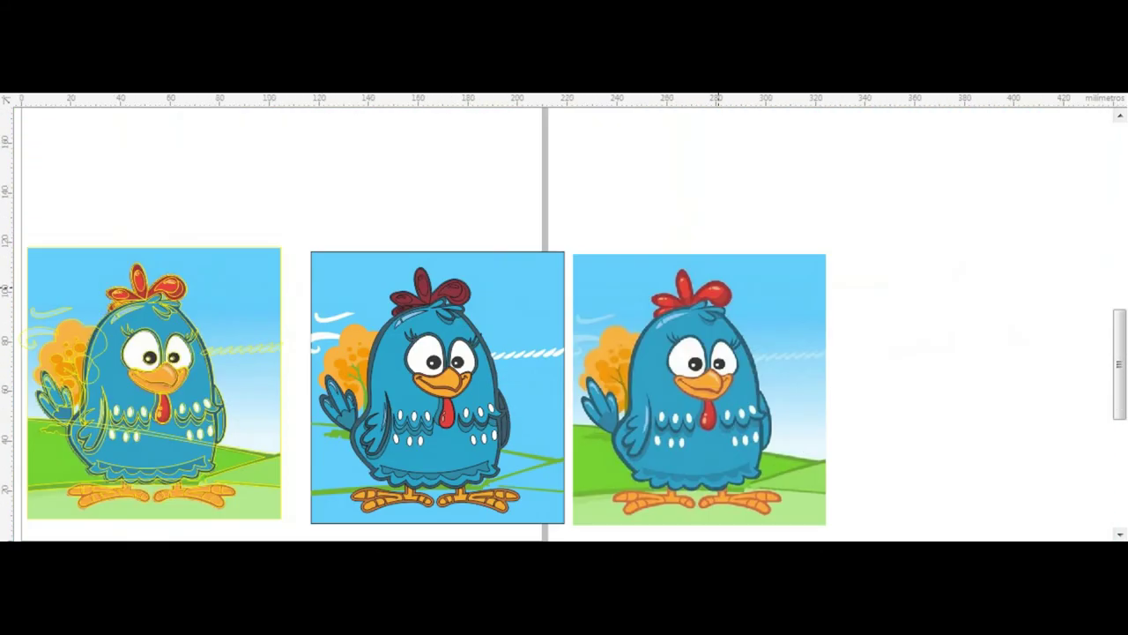
pyautogui.scroll(2, 467, 326)
pyautogui.scroll(2, 423, 317)
pyautogui.scroll(3, 242, 334)
pyautogui.scroll(-4, 304, 351)
pyautogui.scroll(4, 304, 350)
pyautogui.scroll(-4, 304, 350)
pyautogui.scroll(4, 264, 264)
pyautogui.scroll(-4, 265, 264)
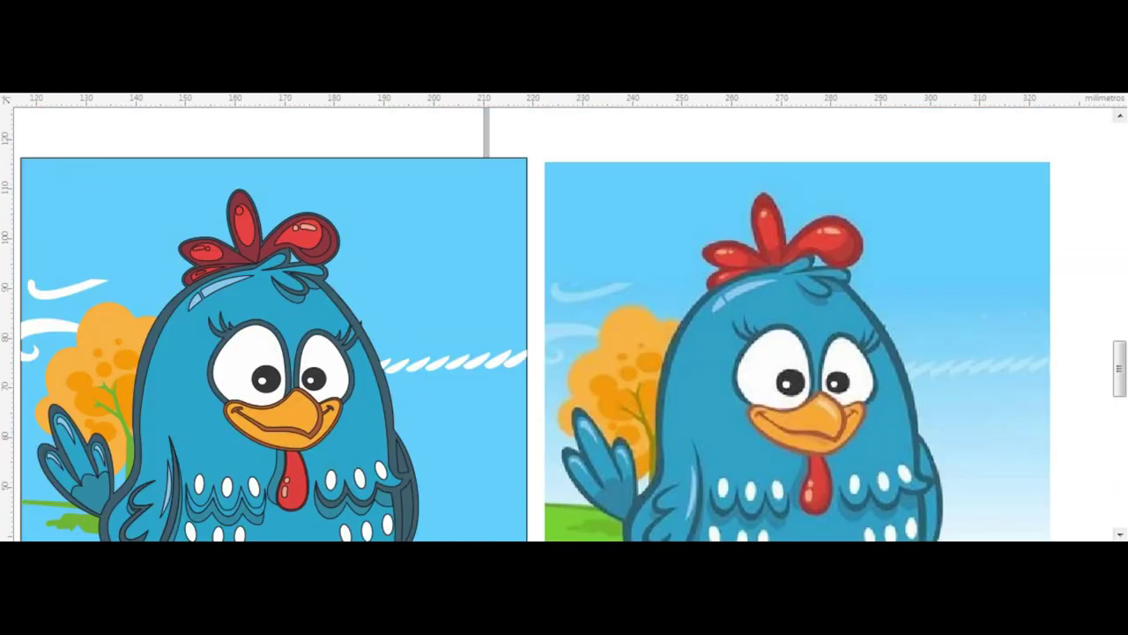
pyautogui.scroll(2, 201, 262)
pyautogui.click(200, 279)
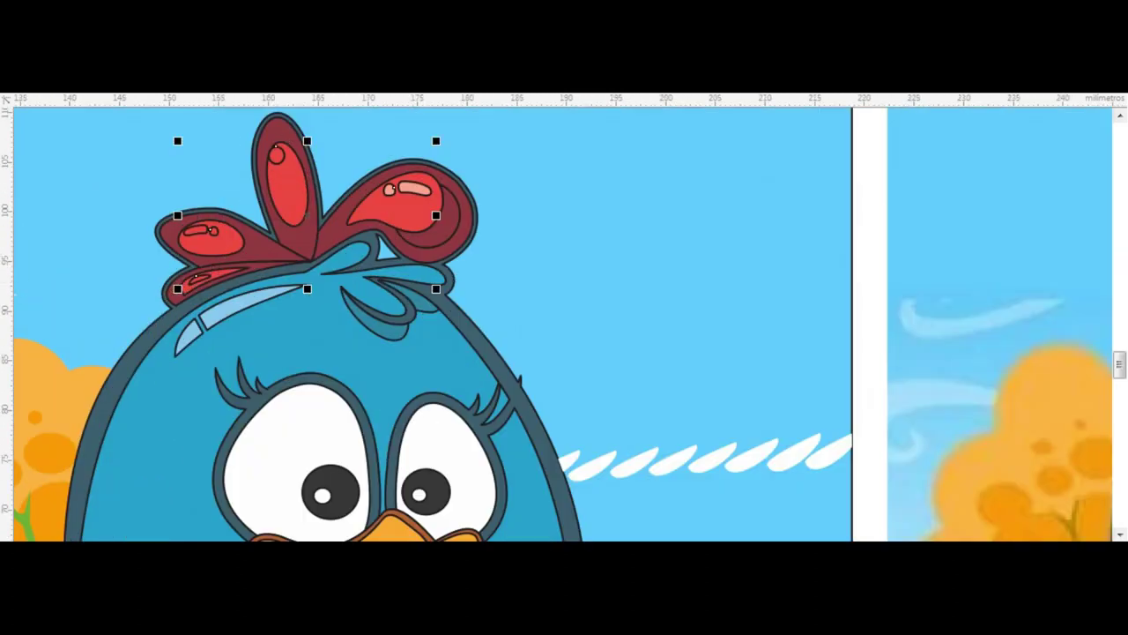
pyautogui.scroll(-3, 564, 317)
pyautogui.scroll(3, 697, 203)
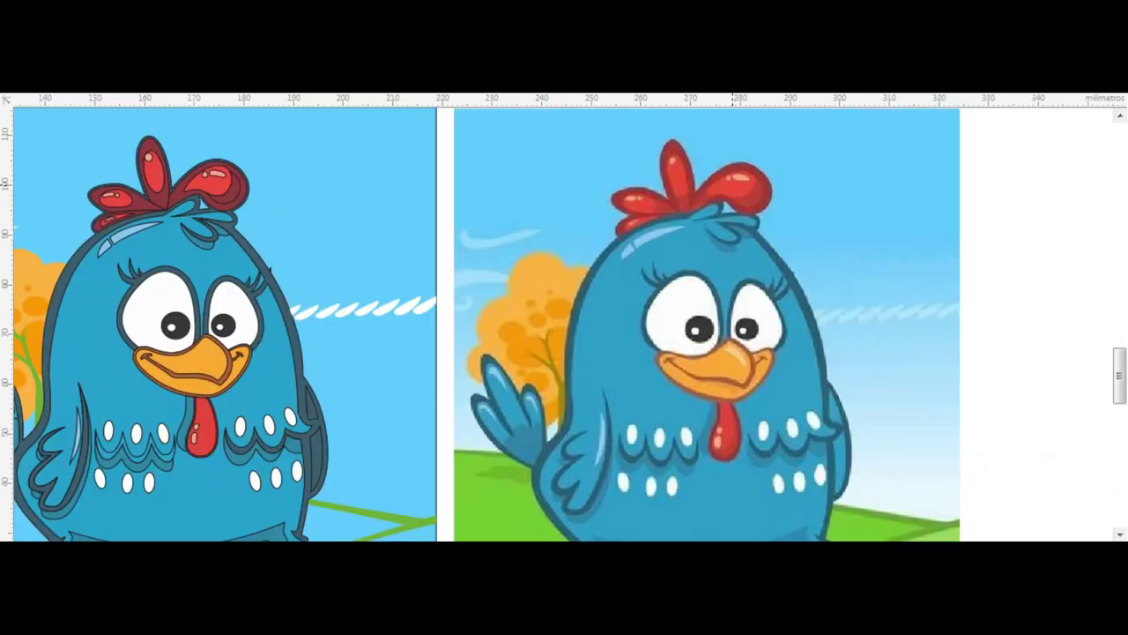
pyautogui.scroll(2, 670, 202)
pyautogui.scroll(-3, 780, 211)
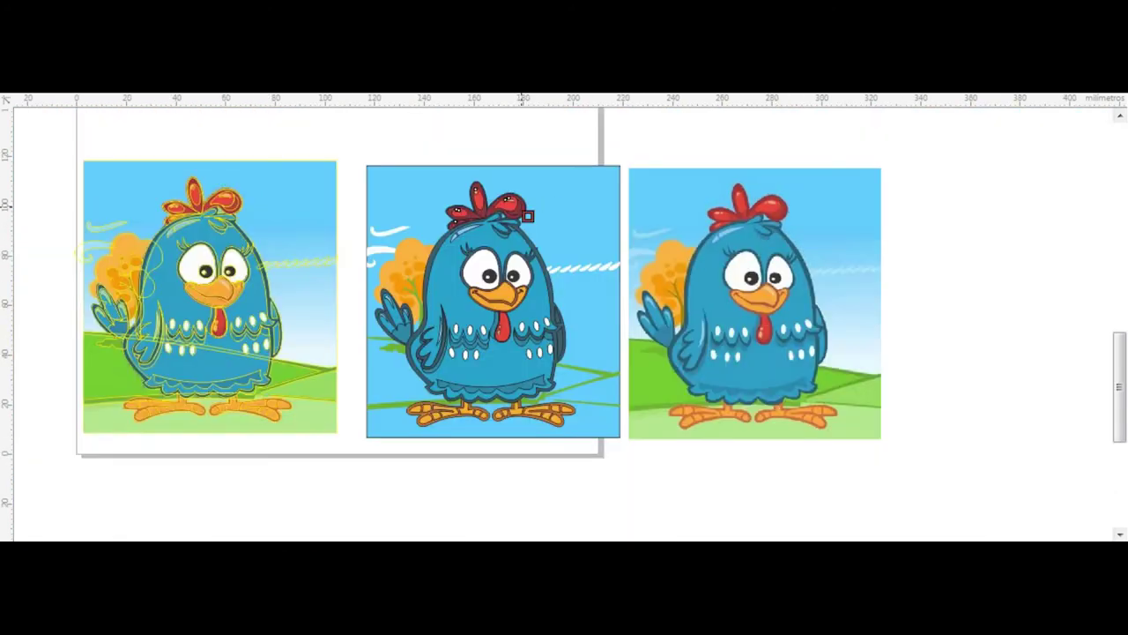
pyautogui.scroll(5, 494, 189)
pyautogui.scroll(-3, 511, 184)
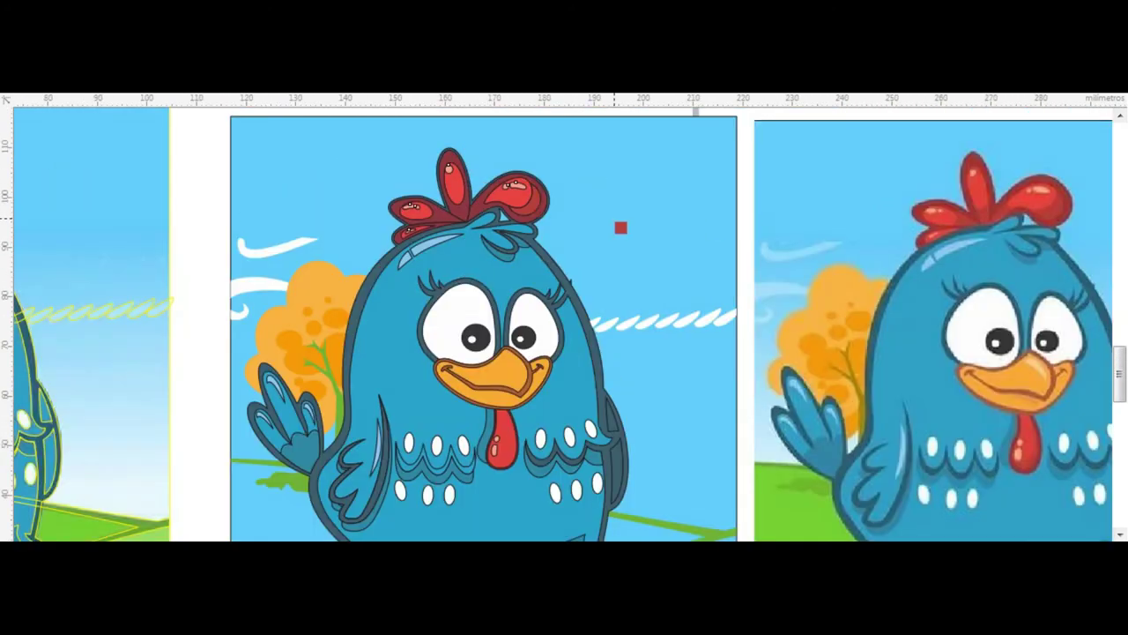
pyautogui.scroll(-3, 493, 176)
pyautogui.scroll(1, 393, 176)
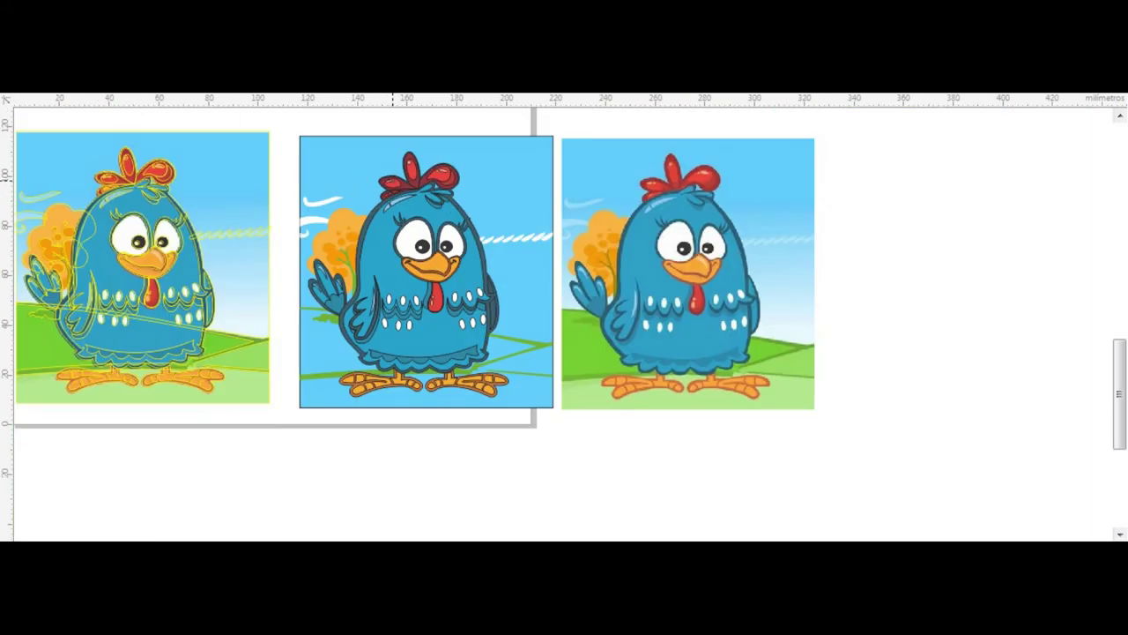
pyautogui.scroll(3, 548, 375)
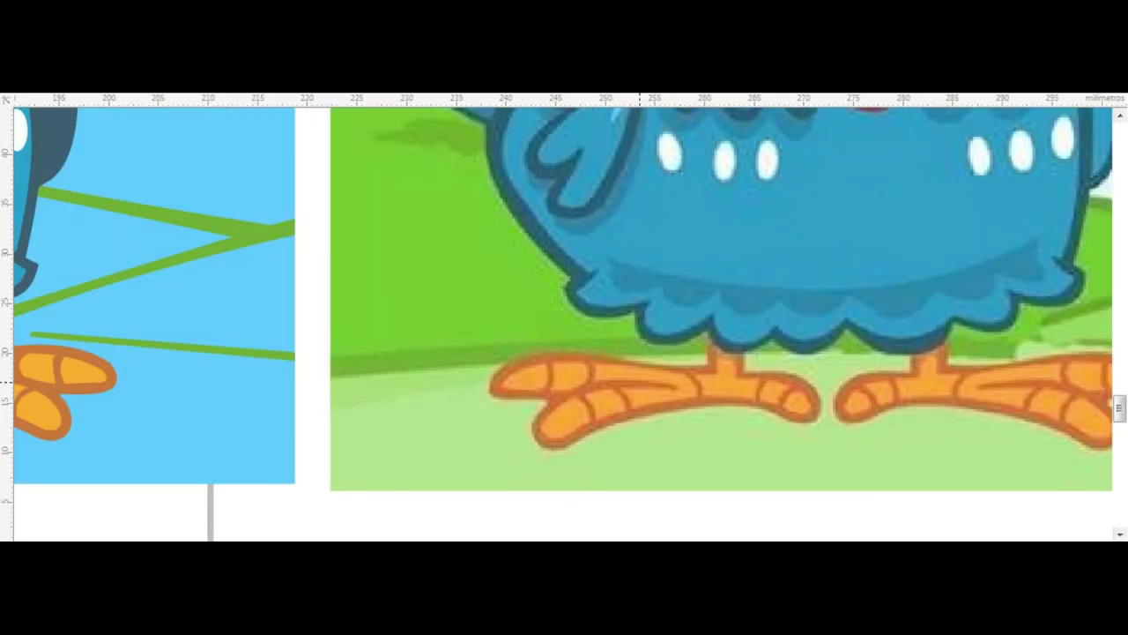
pyautogui.scroll(-2, 640, 381)
pyautogui.scroll(2, 459, 436)
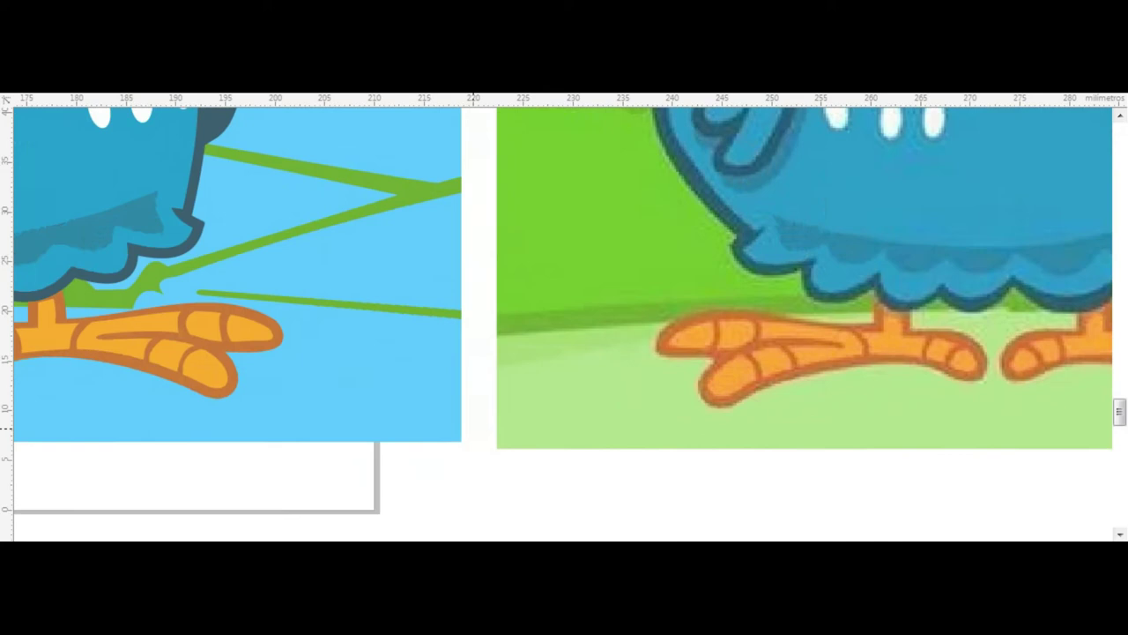
pyautogui.scroll(2, 458, 436)
pyautogui.scroll(2, 348, 172)
pyautogui.scroll(-3, 348, 172)
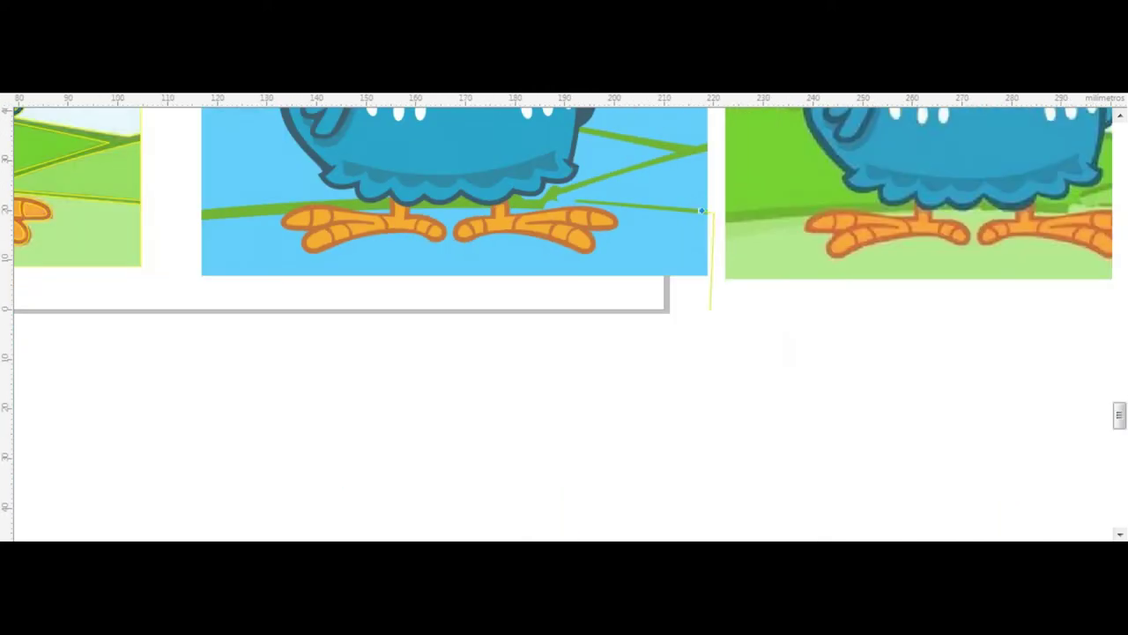
pyautogui.scroll(3, 432, 313)
# - Close the outline under the feet into a ground strip, send it back, and fill it light green
pyautogui.click(429, 310)
pyautogui.scroll(-3, 397, 352)
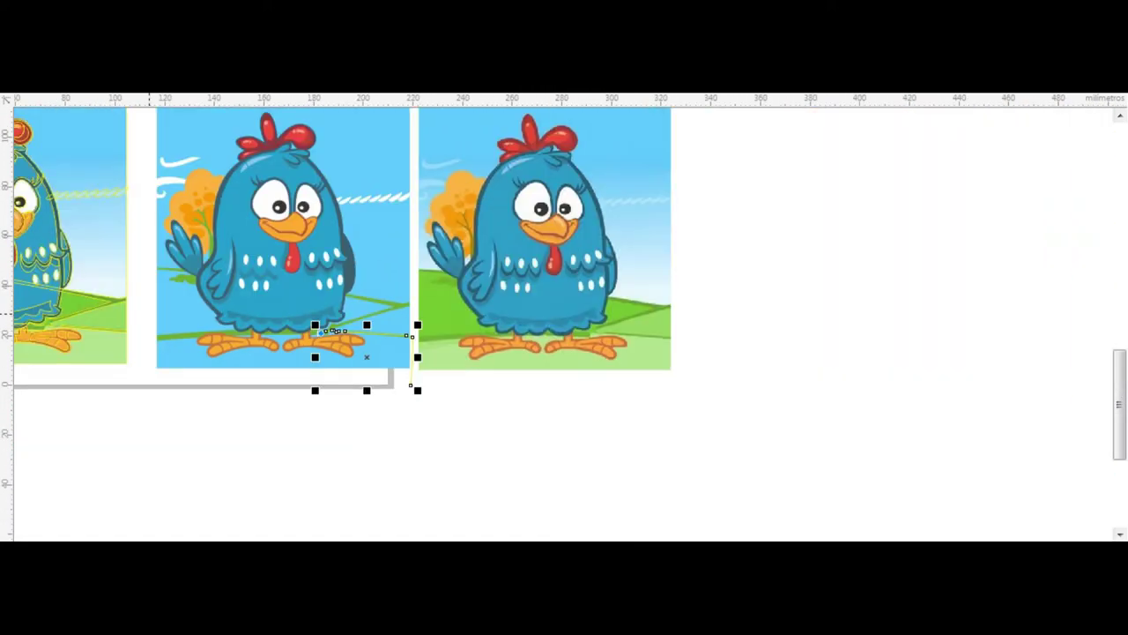
pyautogui.scroll(3, 396, 353)
pyautogui.scroll(-4, 364, 421)
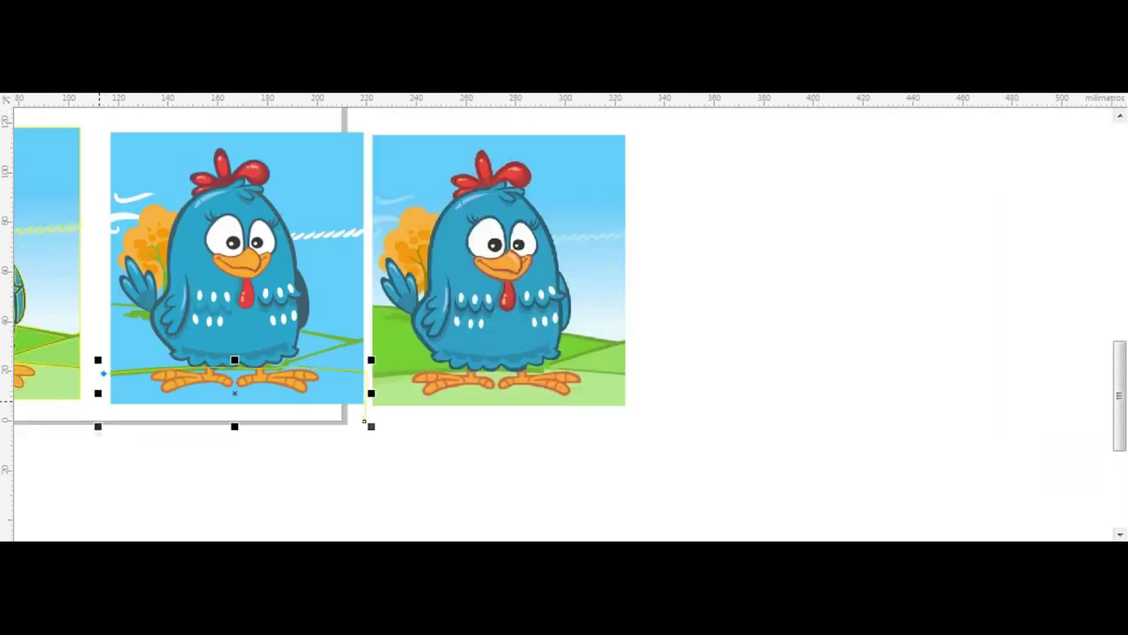
pyautogui.click(365, 421)
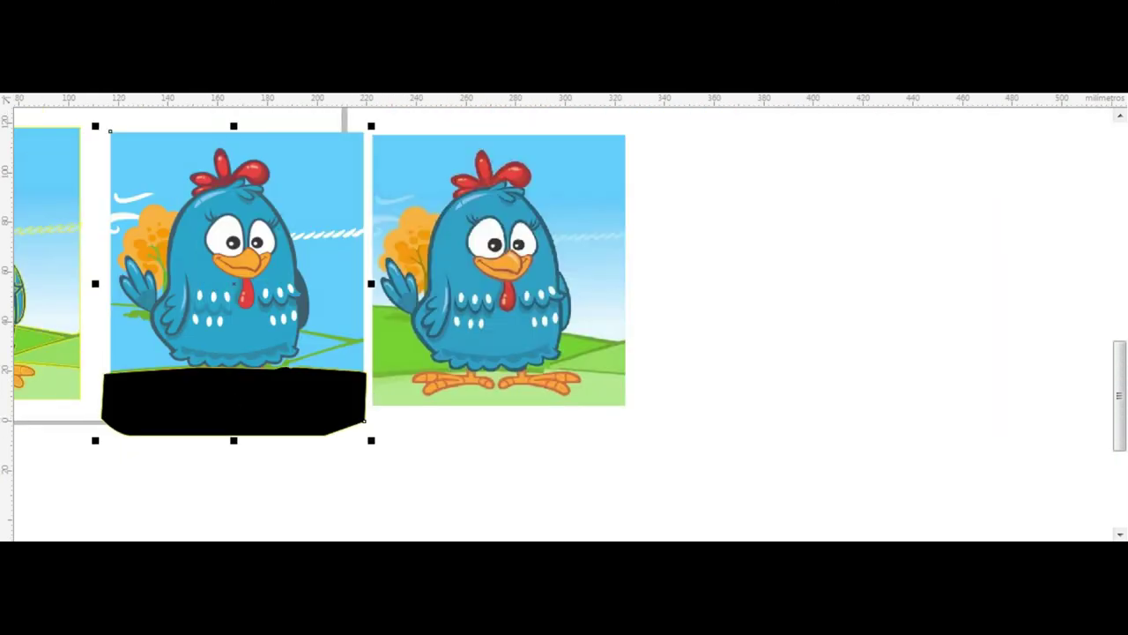
pyautogui.press('Delete')
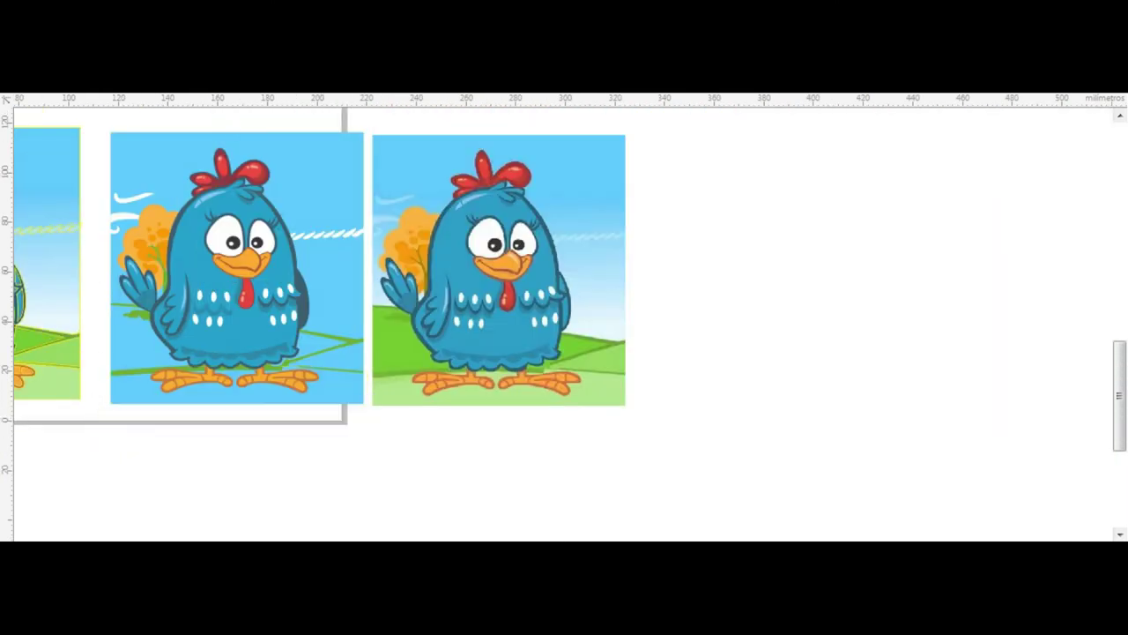
pyautogui.click(321, 397)
pyautogui.scroll(3, 282, 372)
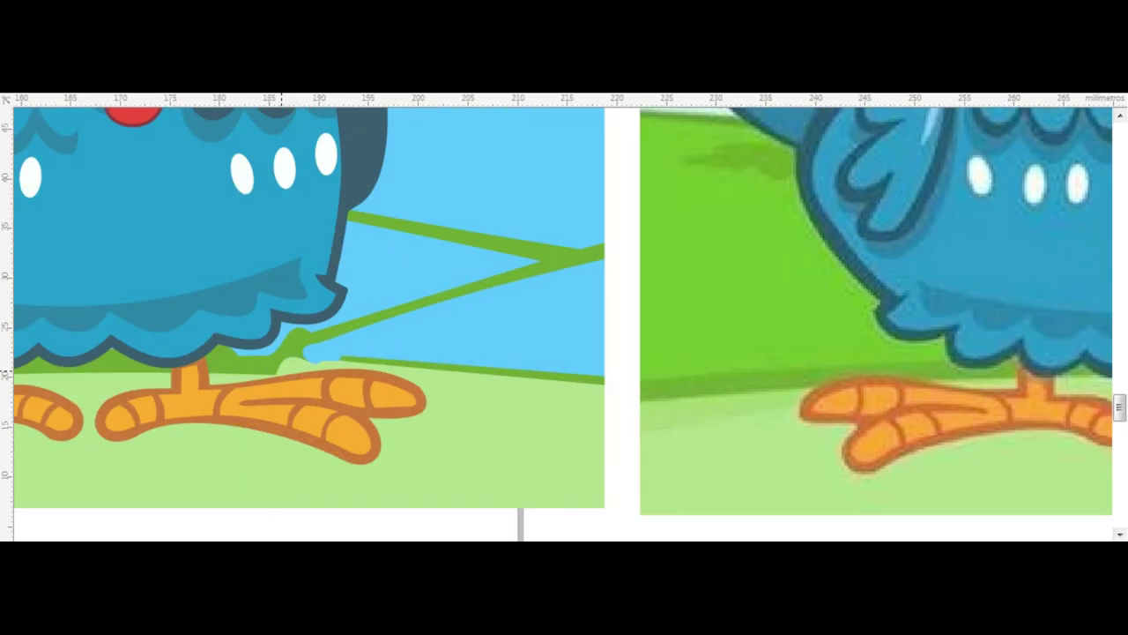
pyautogui.scroll(3, 619, 239)
pyautogui.scroll(-2, 594, 237)
# - Trace a closed five-point grass shape along the green stripe and send it behind the bird
pyautogui.click(679, 210)
pyautogui.click(33, 410)
pyautogui.click(31, 449)
pyautogui.click(251, 455)
pyautogui.click(674, 486)
pyautogui.click(678, 210)
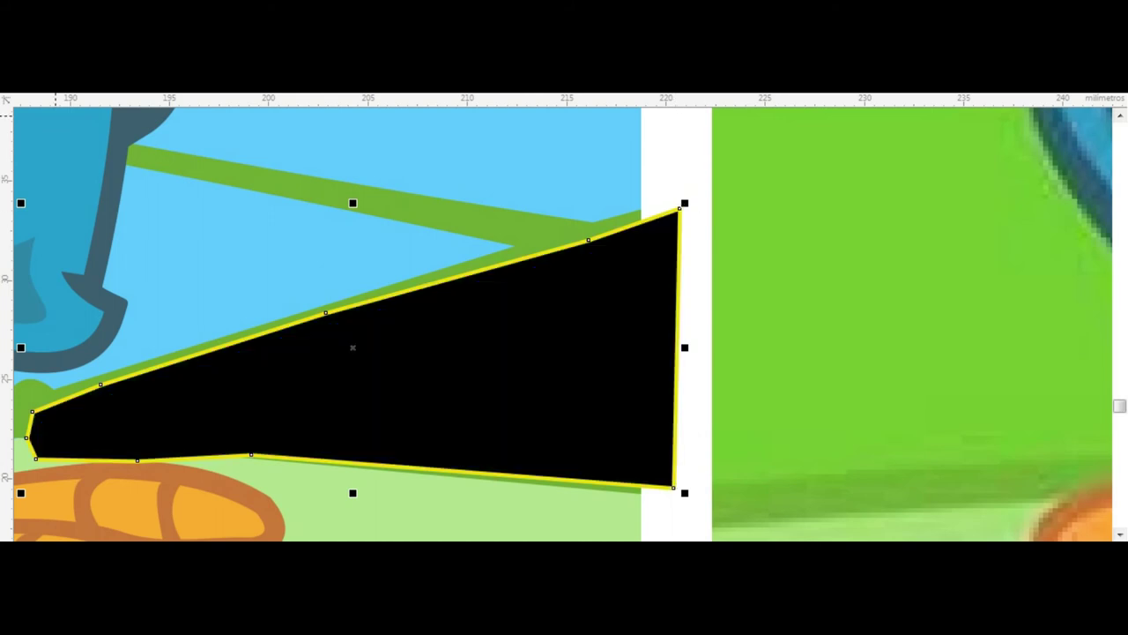
pyautogui.press('space')
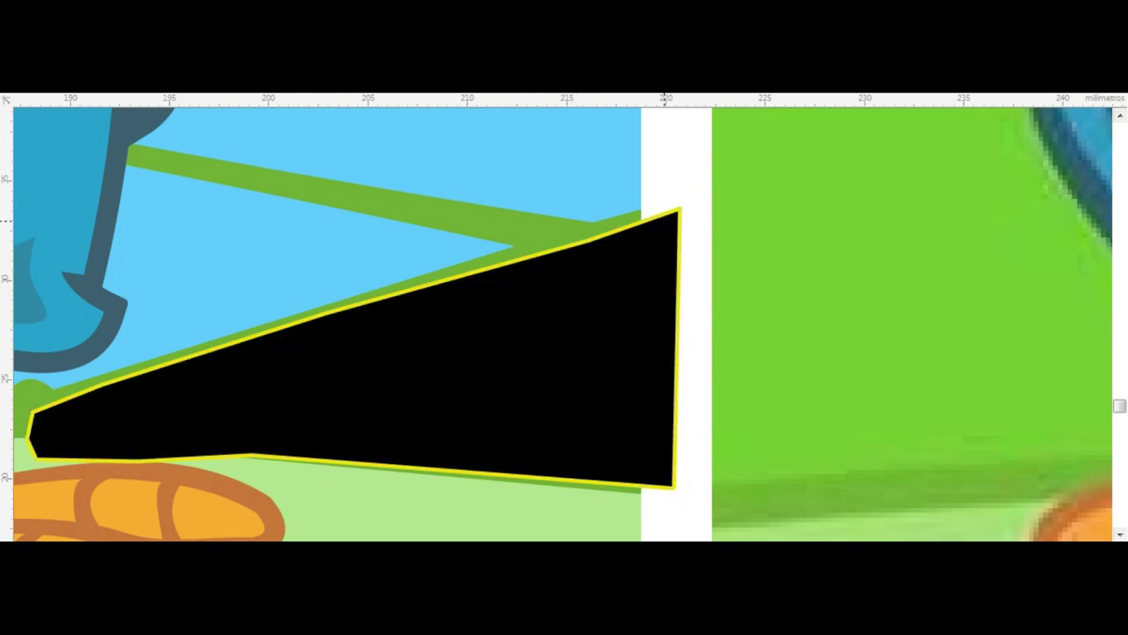
pyautogui.hotkey('shift', 'pagedown')
pyautogui.scroll(-5, 666, 220)
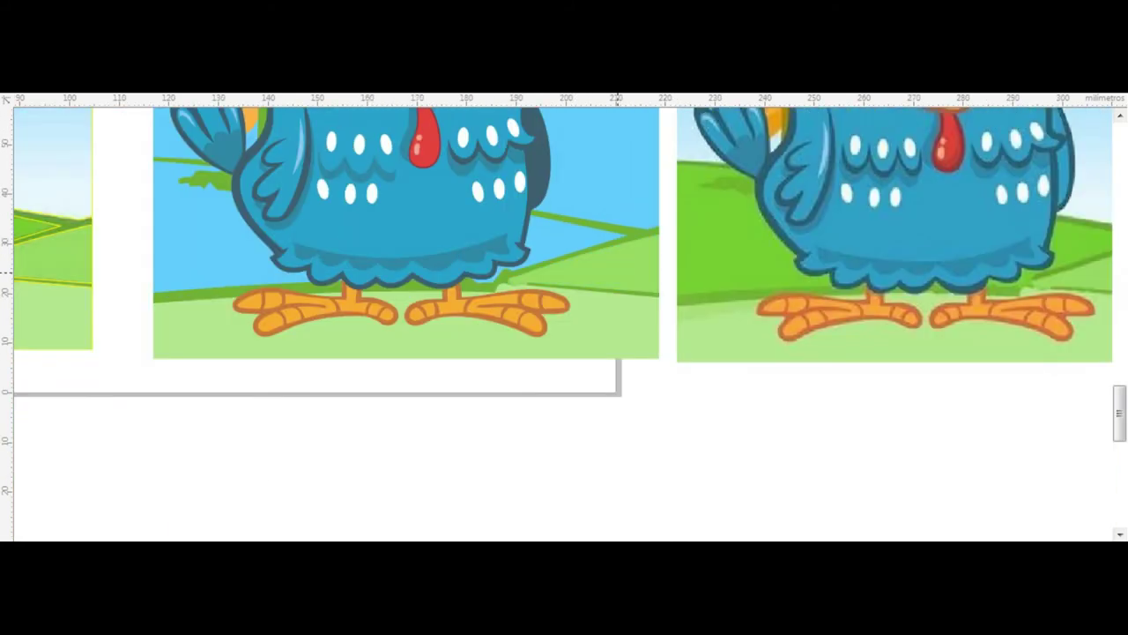
# - Extend the grass outline right along the hill edge and back down into the grass
pyautogui.scroll(4, 203, 185)
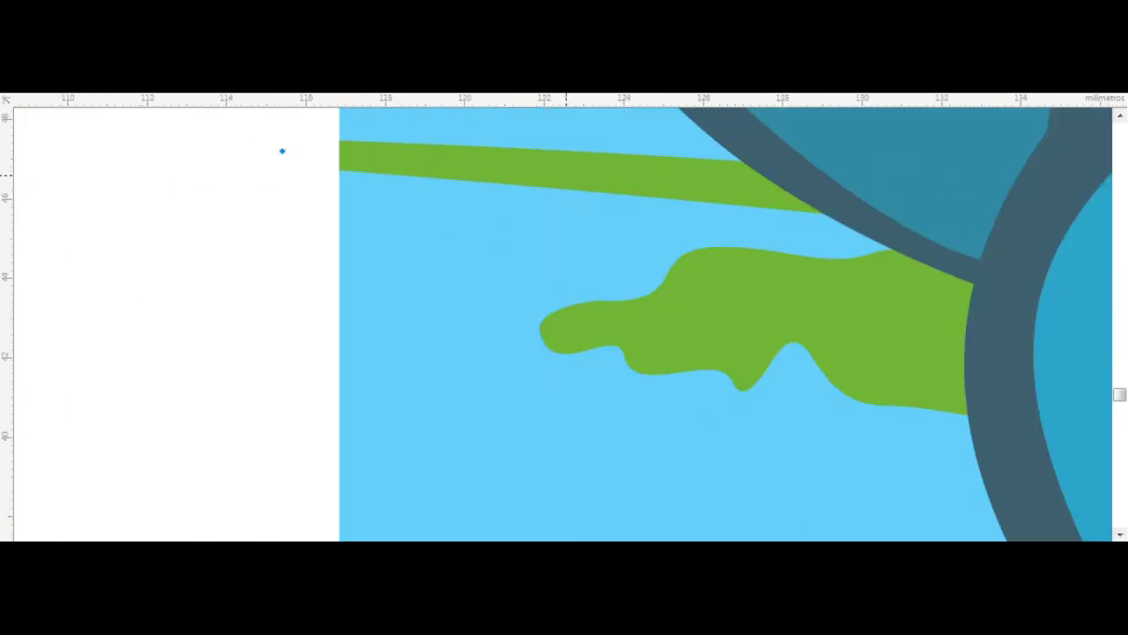
pyautogui.scroll(-2, 353, 176)
pyautogui.scroll(2, 560, 181)
pyautogui.moveTo(383, 165); pyautogui.dragTo(586, 221)
pyautogui.scroll(-5, 383, 165)
pyautogui.scroll(3, 564, 220)
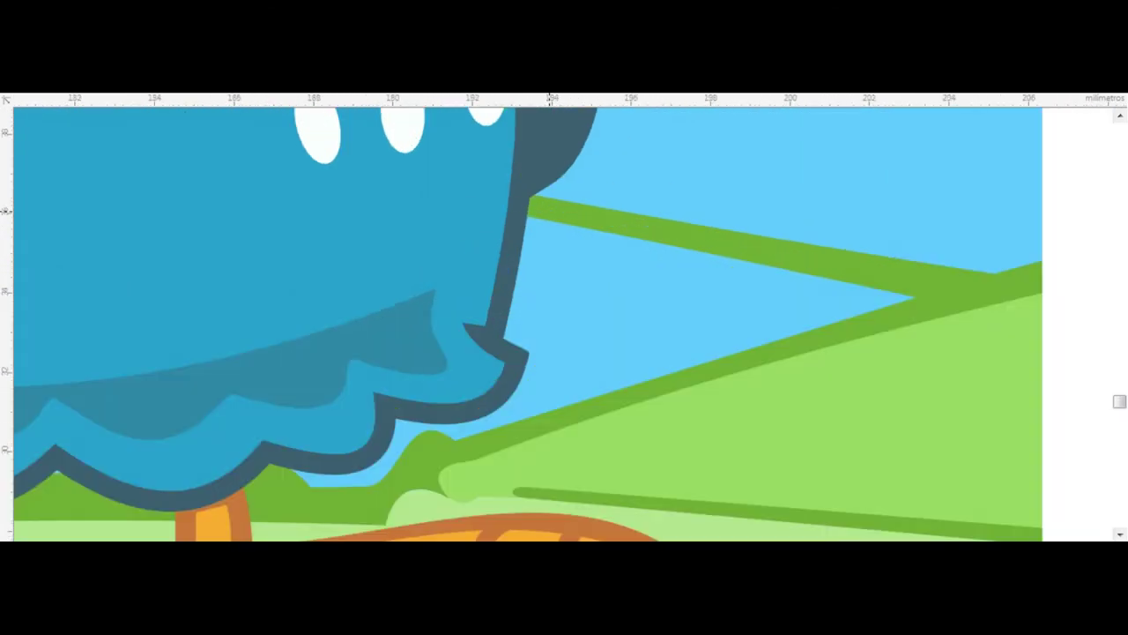
pyautogui.scroll(2, 586, 220)
pyautogui.click(831, 259)
pyautogui.click(460, 391)
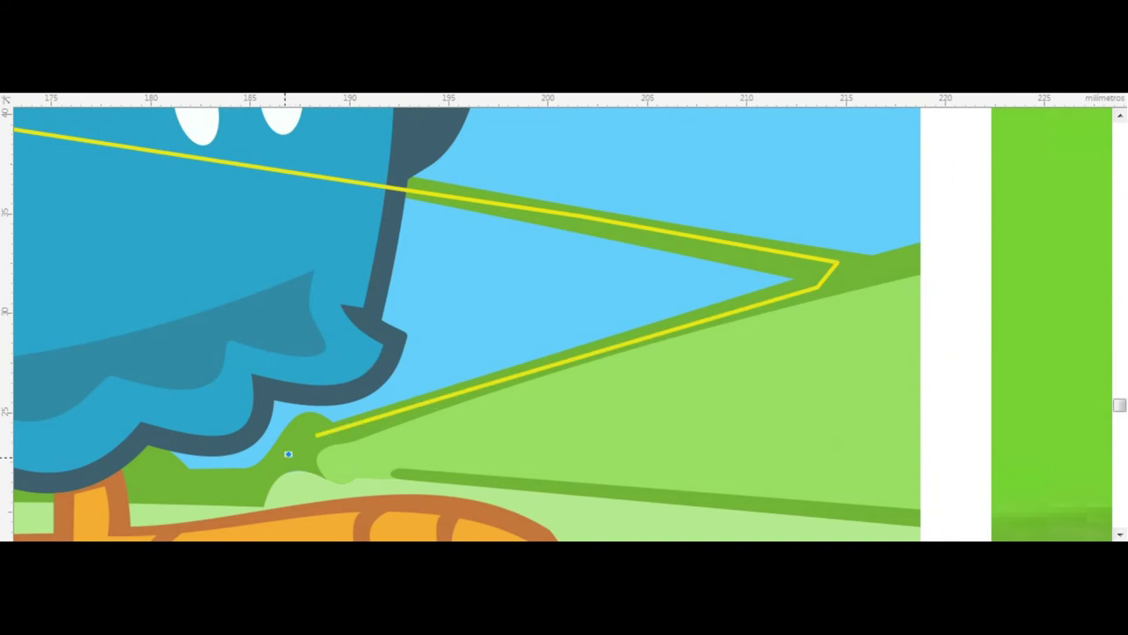
pyautogui.click(287, 452)
pyautogui.click(170, 485)
# - Close the grass shape on its start node and send it behind the chicken
pyautogui.scroll(-3, 444, 402)
pyautogui.scroll(3, 468, 475)
pyautogui.scroll(-3, 468, 475)
pyautogui.scroll(3, 534, 330)
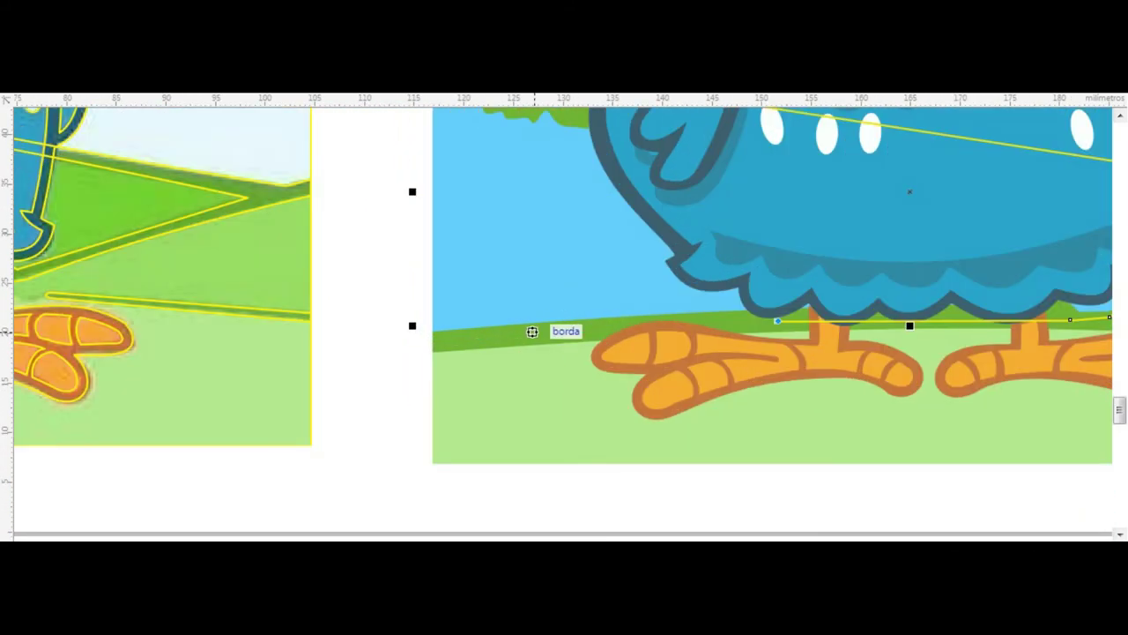
pyautogui.scroll(-3, 402, 345)
pyautogui.scroll(3, 436, 282)
pyautogui.click(436, 282)
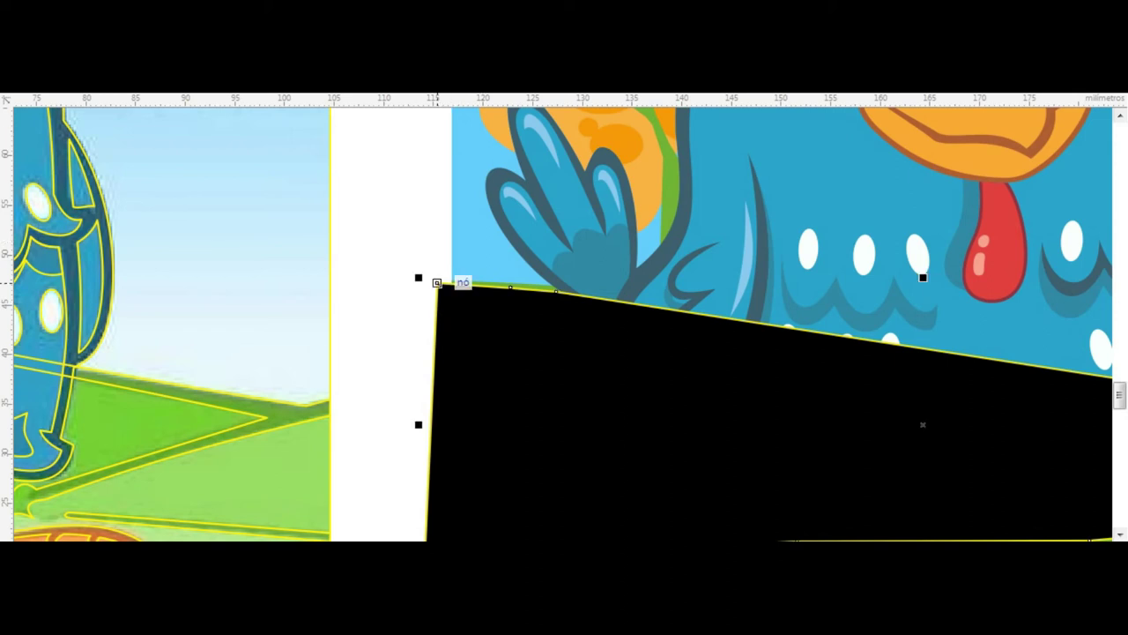
pyautogui.hotkey('shift', 'pagedown')
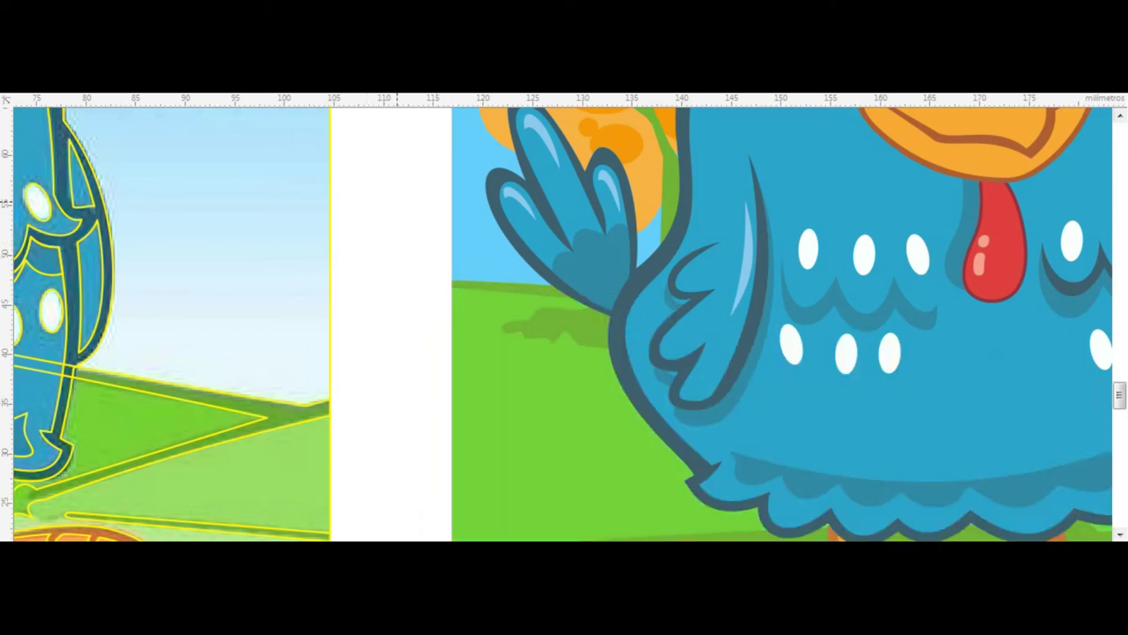
pyautogui.scroll(-3, 375, 318)
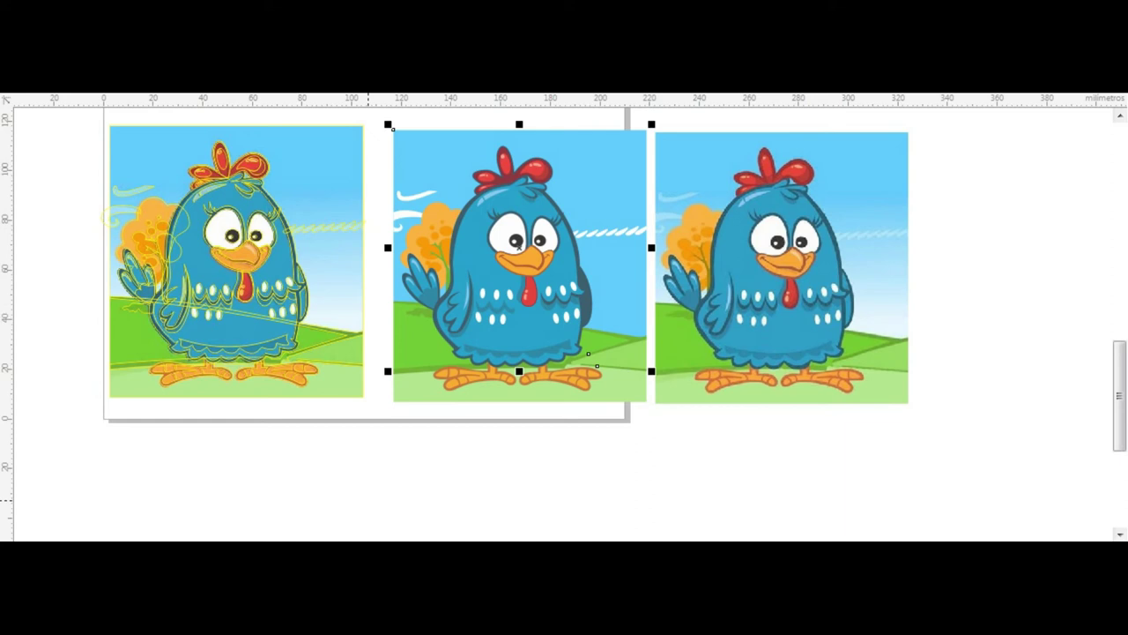
# - Give the sky a light-blue-to-white fountain fill at 282.5° with the second stop moved right
pyautogui.hotkey('shift', 'F11')
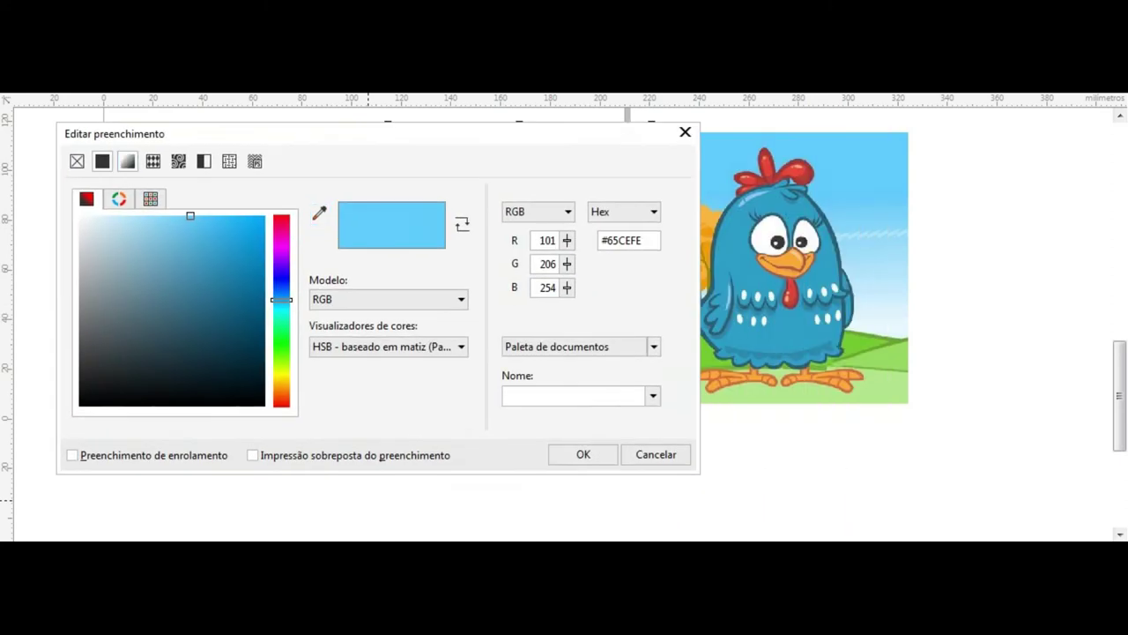
pyautogui.click(128, 161)
pyautogui.moveTo(265, 133); pyautogui.dragTo(407, 358)
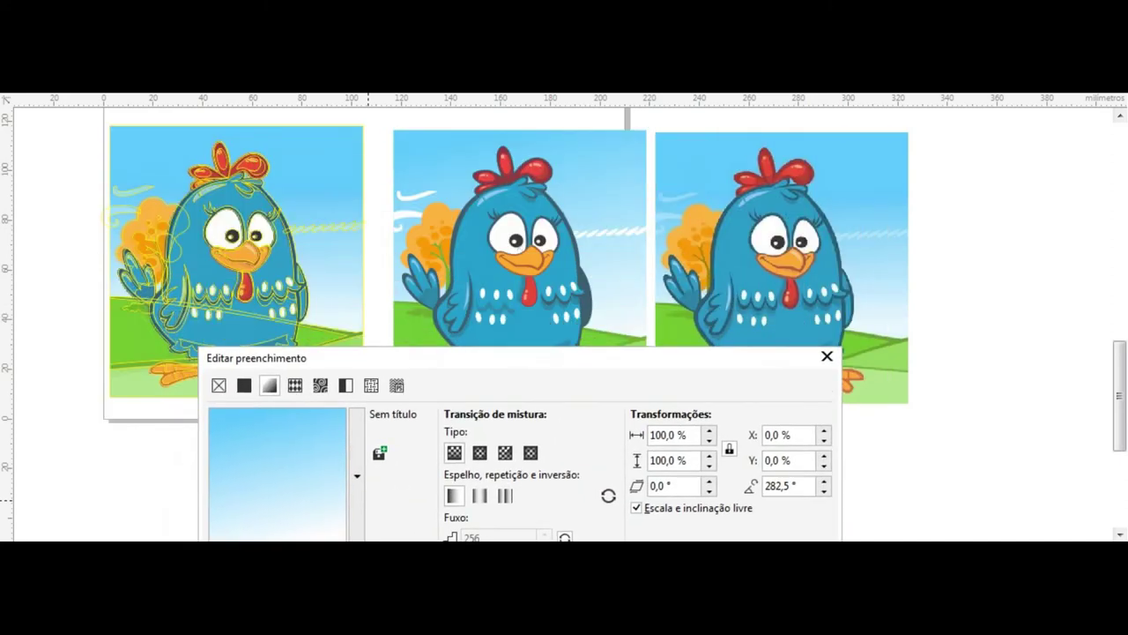
pyautogui.click(394, 131)
pyautogui.moveTo(238, 537); pyautogui.dragTo(295, 537)
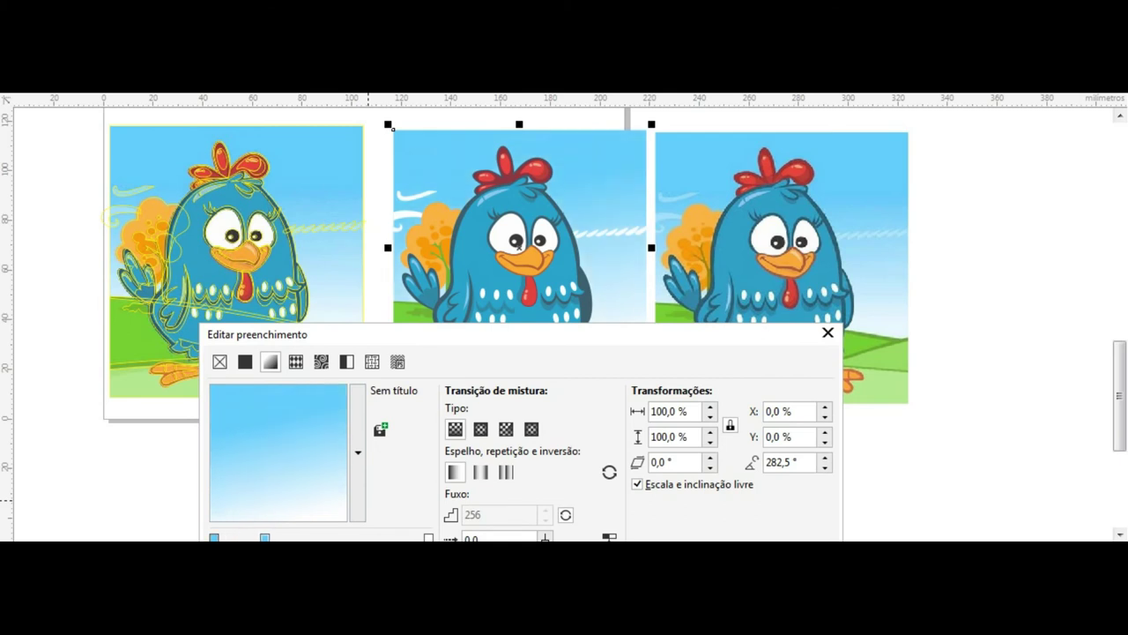
pyautogui.moveTo(265, 334); pyautogui.dragTo(241, 179)
pyautogui.click(707, 499)
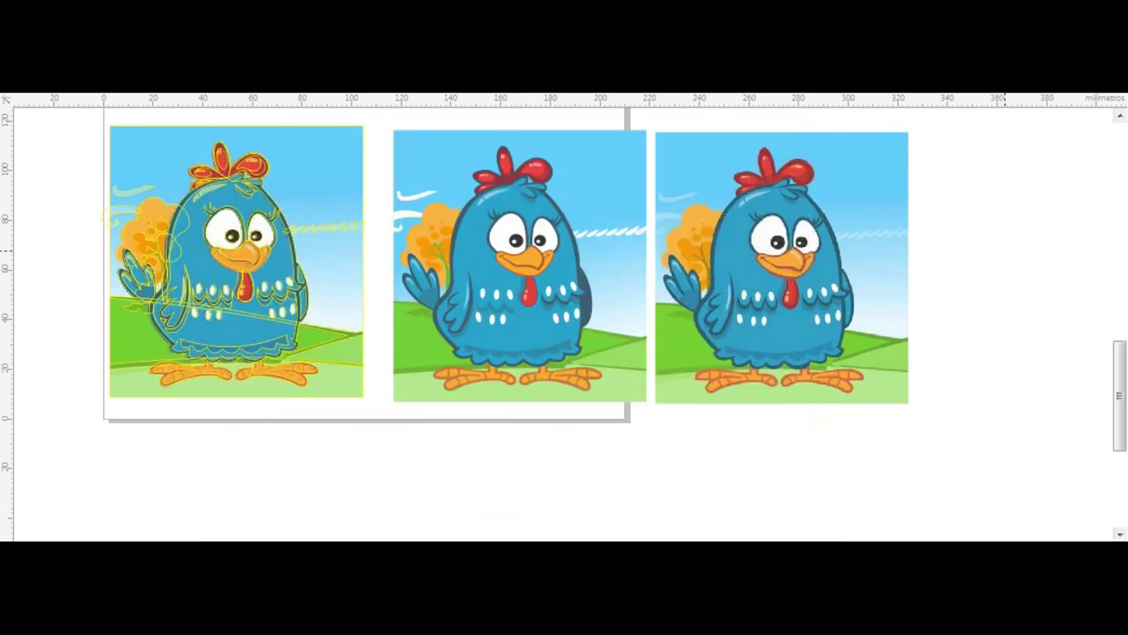
pyautogui.press('Escape')
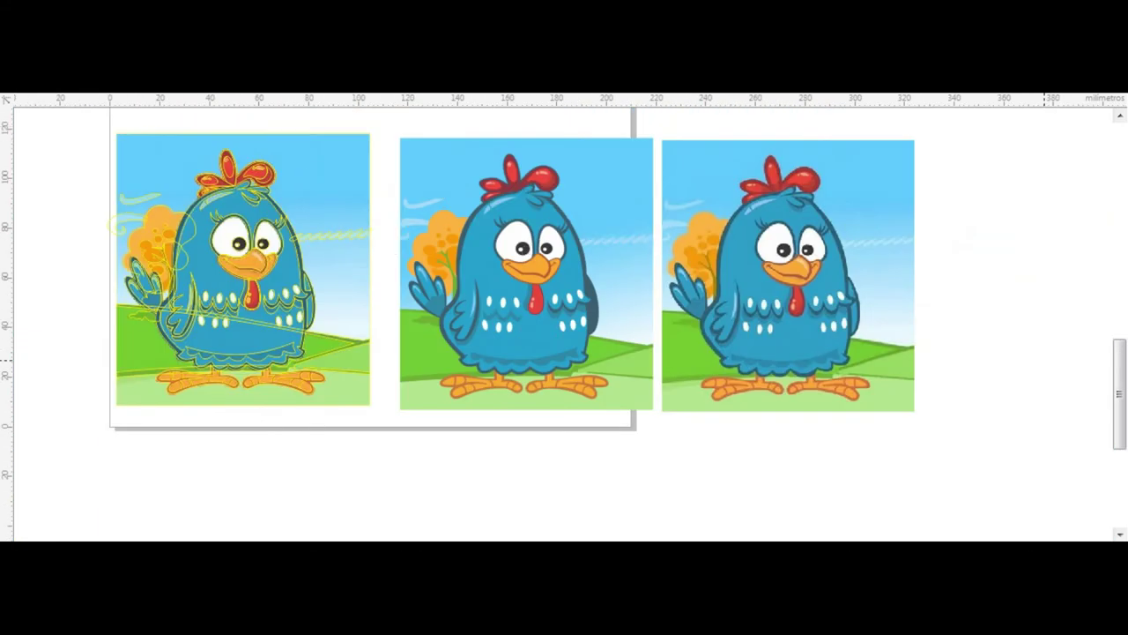
# - Trace the comb as a closed polyline around its lobes and central spike
pyautogui.scroll(3, 778, 257)
pyautogui.scroll(4, 782, 182)
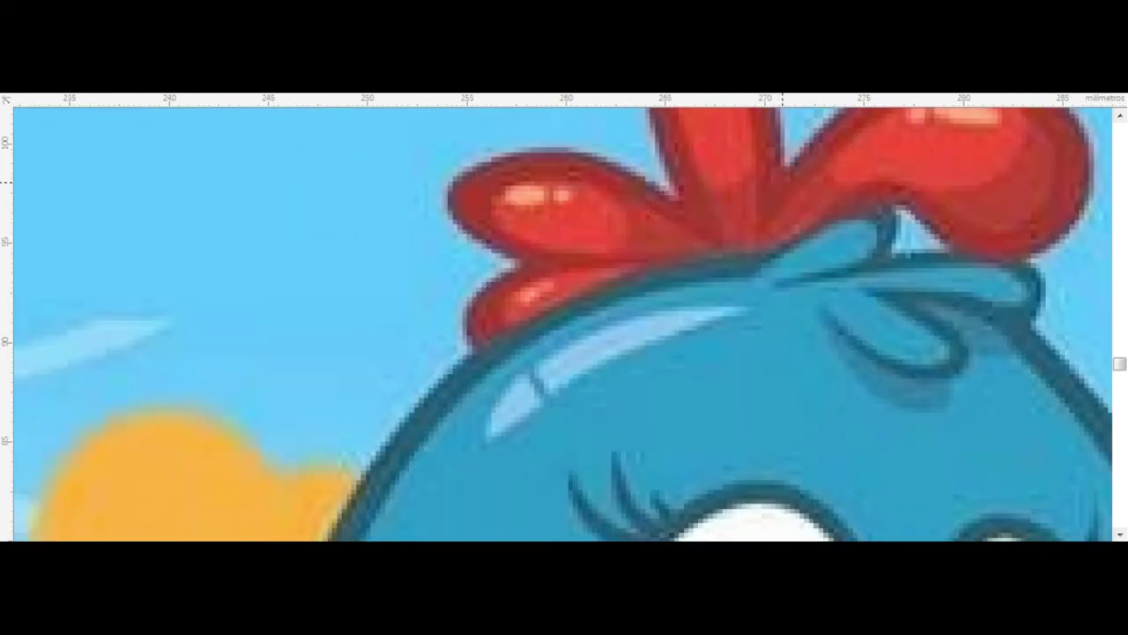
pyautogui.click(517, 324)
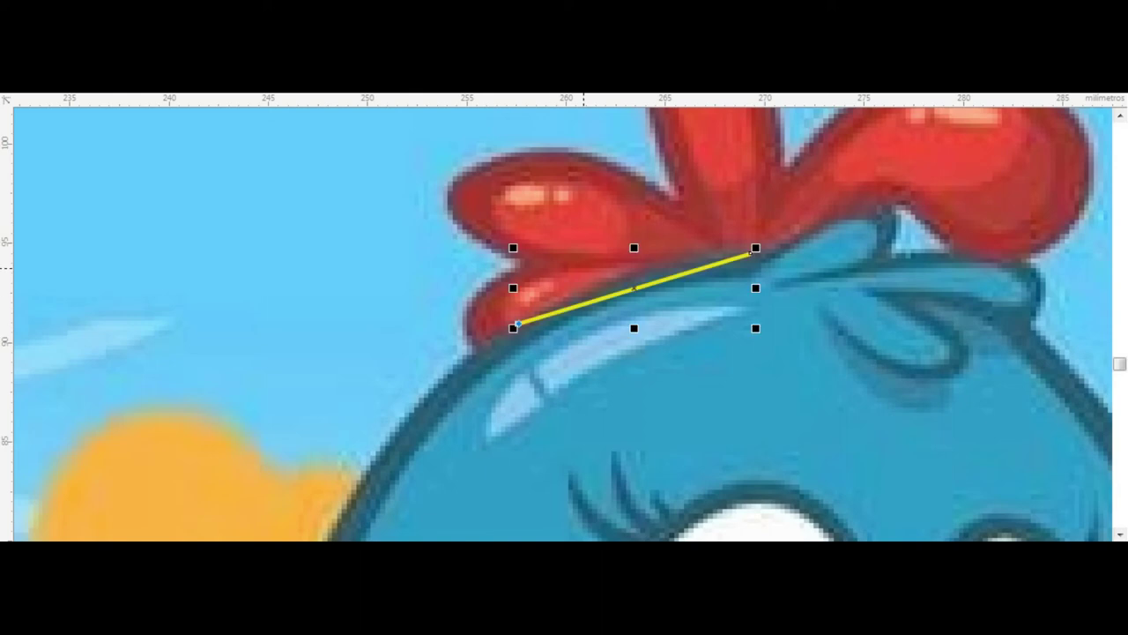
pyautogui.click(585, 262)
pyautogui.click(484, 194)
pyautogui.click(723, 238)
pyautogui.scroll(2, 723, 239)
pyautogui.click(650, 174)
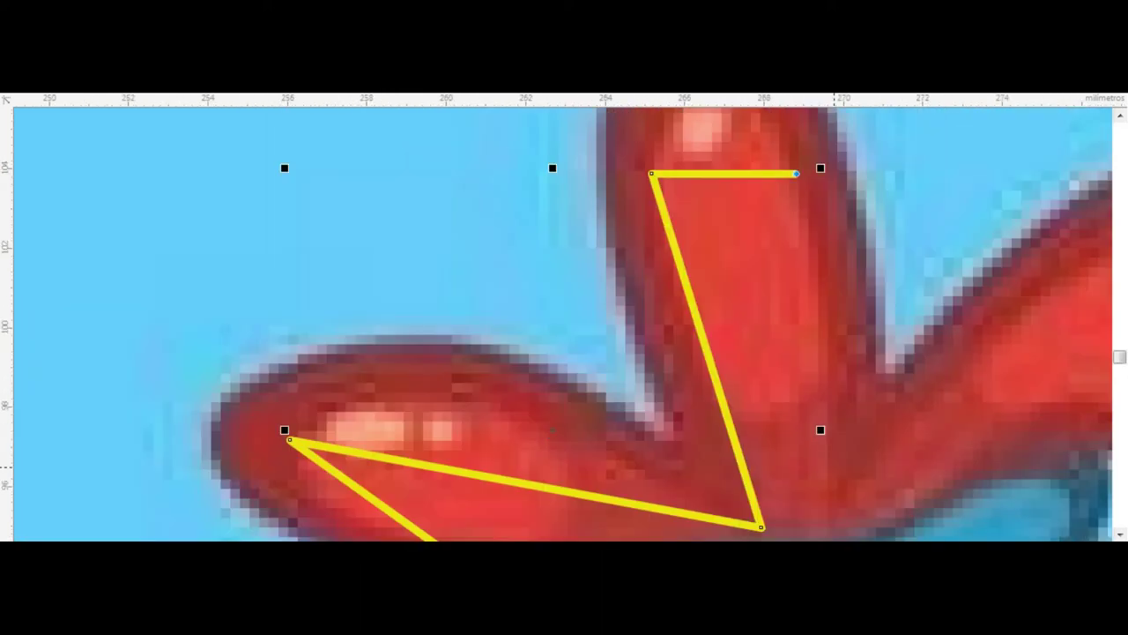
pyautogui.click(796, 173)
pyautogui.scroll(-3, 796, 174)
pyautogui.click(675, 388)
pyautogui.scroll(3, 675, 388)
pyautogui.click(937, 265)
pyautogui.scroll(-3, 937, 265)
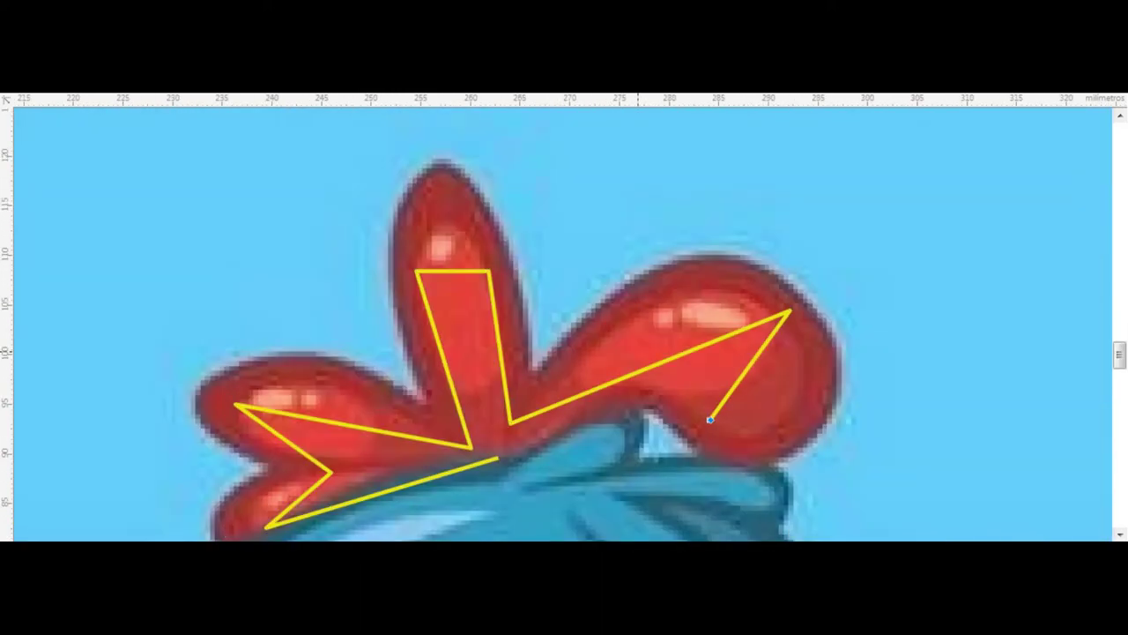
pyautogui.scroll(2, 710, 420)
pyautogui.click(802, 333)
pyautogui.click(592, 370)
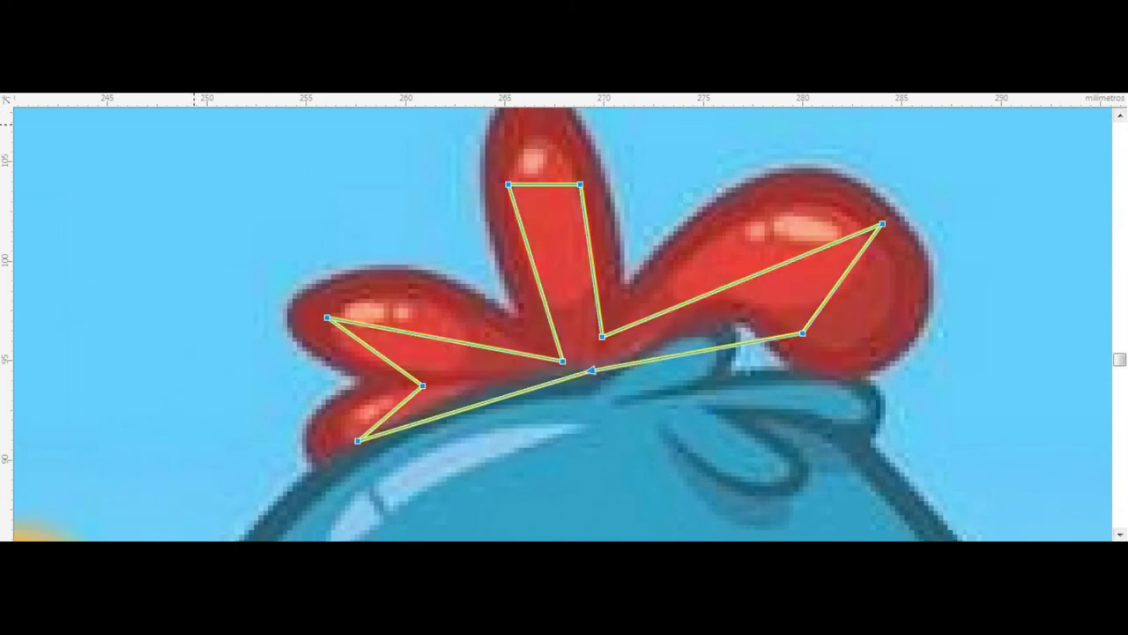
# - Bend the comb's lobe, spike and bottom edges into smooth curves, then select the comb
pyautogui.moveTo(445, 339); pyautogui.dragTo(410, 297)
pyautogui.moveTo(327, 317); pyautogui.dragTo(346, 317)
pyautogui.moveTo(388, 414)
pyautogui.mouseDown()
pyautogui.moveTo(389, 351)
pyautogui.moveTo(428, 376)
pyautogui.moveTo(353, 424)
pyautogui.mouseUp()
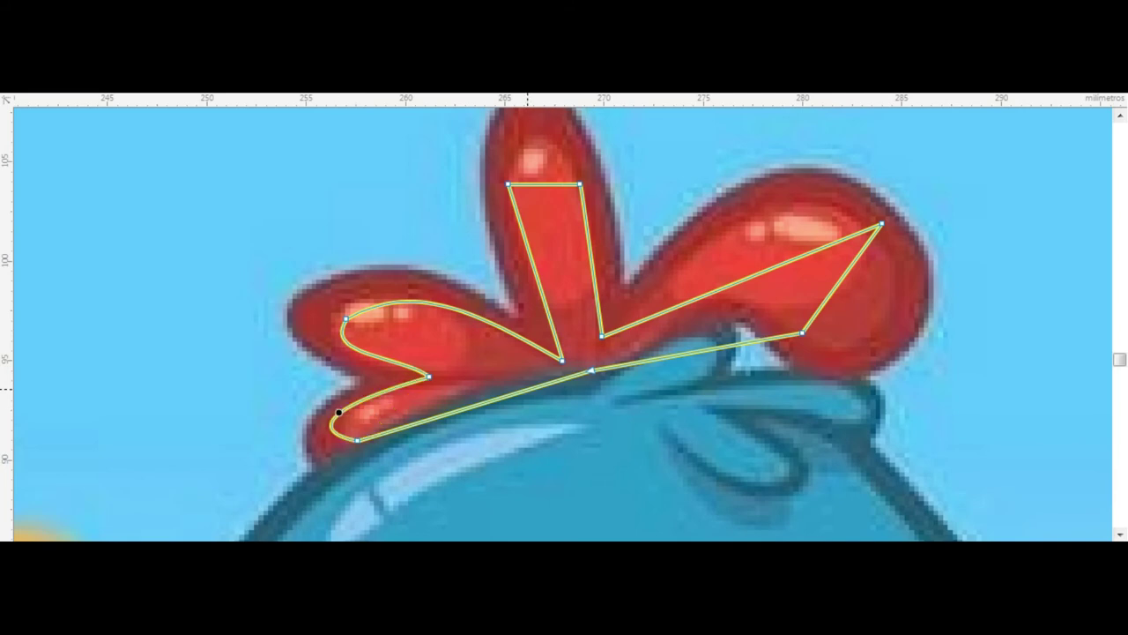
pyautogui.moveTo(476, 404); pyautogui.dragTo(525, 381)
pyautogui.moveTo(696, 352)
pyautogui.mouseDown()
pyautogui.moveTo(728, 304)
pyautogui.moveTo(689, 328)
pyautogui.mouseUp()
pyautogui.moveTo(749, 277); pyautogui.dragTo(794, 195)
pyautogui.moveTo(881, 225); pyautogui.dragTo(865, 245)
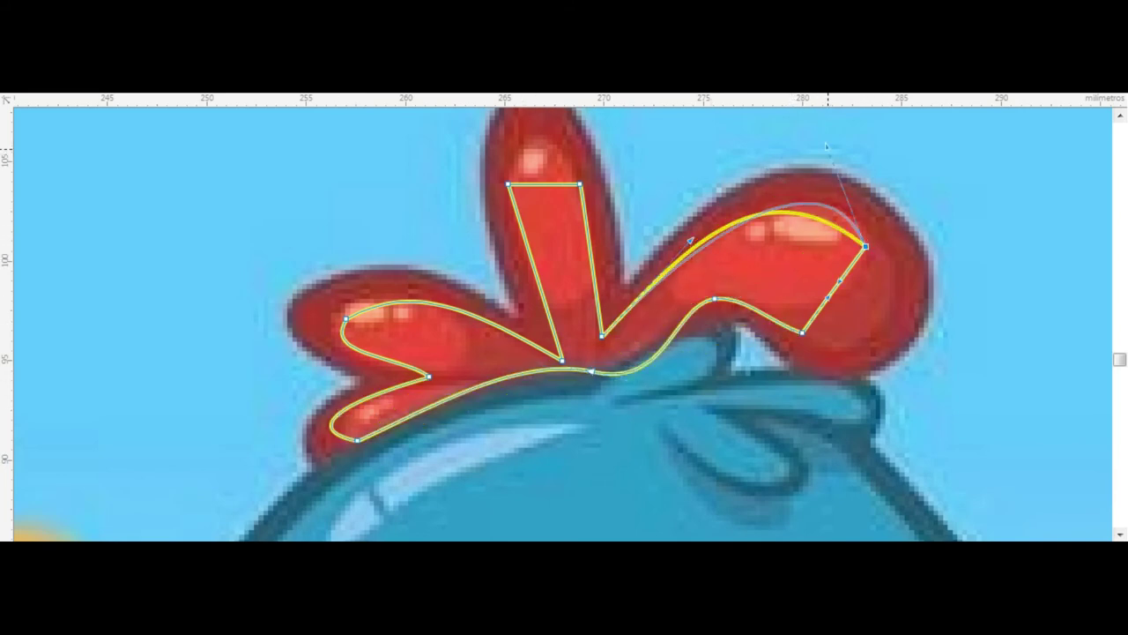
pyautogui.moveTo(509, 184); pyautogui.dragTo(574, 189)
pyautogui.moveTo(539, 231); pyautogui.dragTo(529, 230)
pyautogui.scroll(-5, 529, 230)
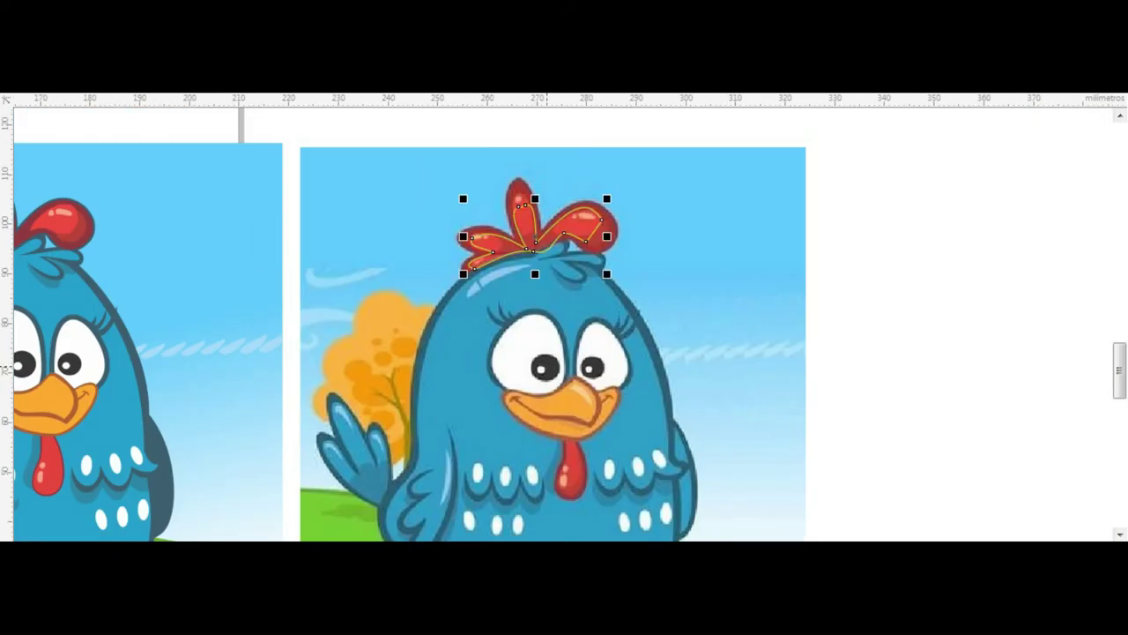
pyautogui.scroll(2, 894, 213)
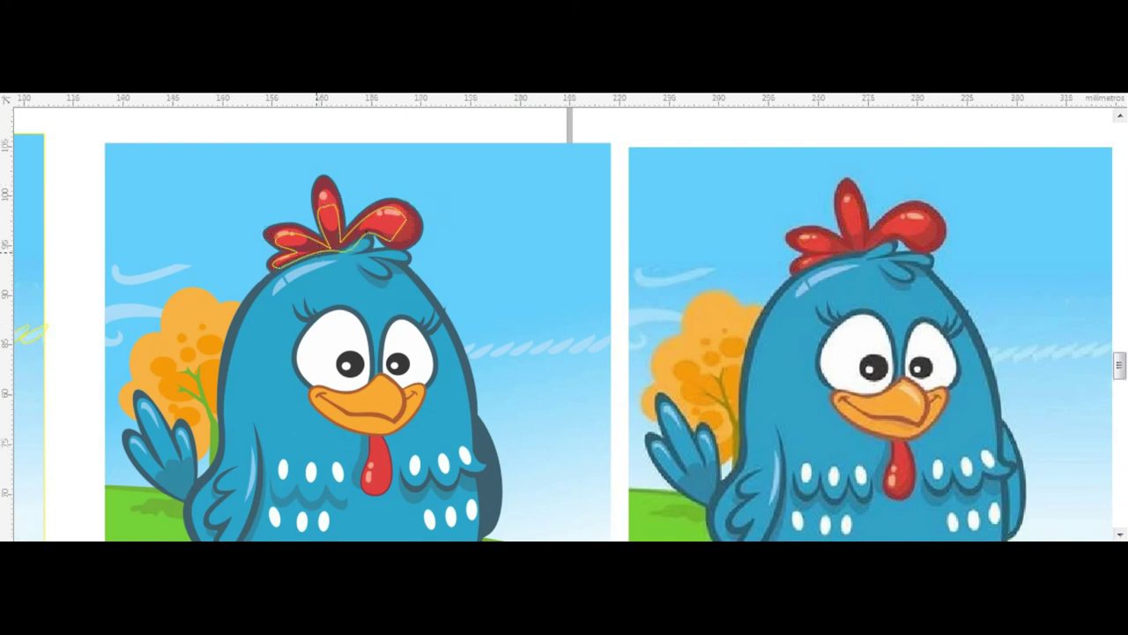
pyautogui.scroll(3, 410, 216)
pyautogui.scroll(2, 443, 360)
pyautogui.scroll(-2, 444, 361)
pyautogui.scroll(-2, 442, 352)
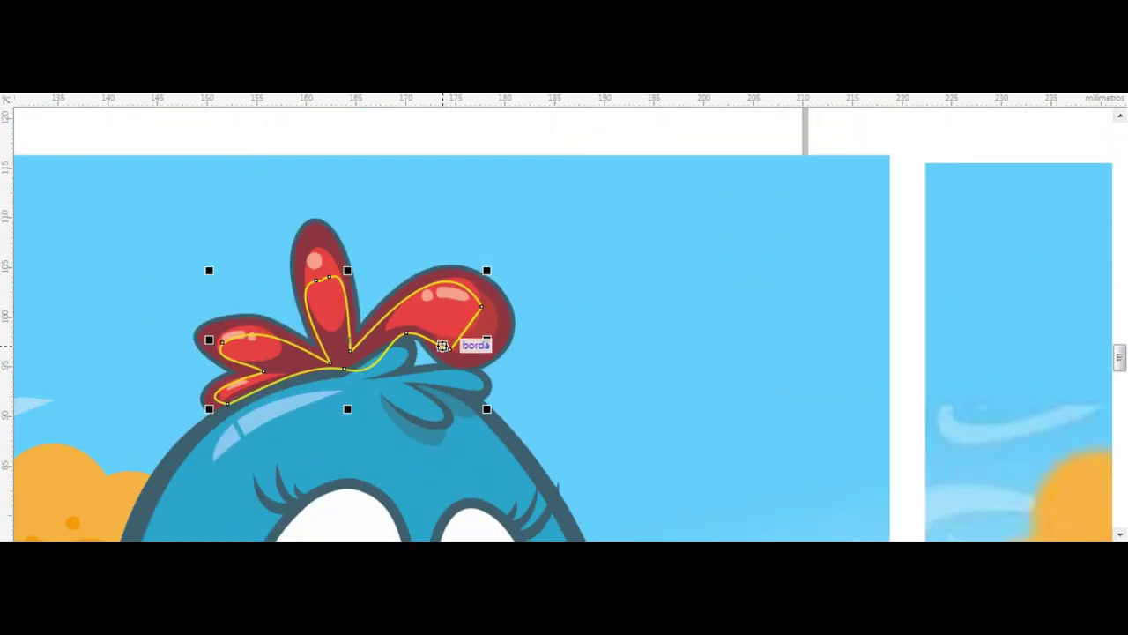
pyautogui.click(346, 366)
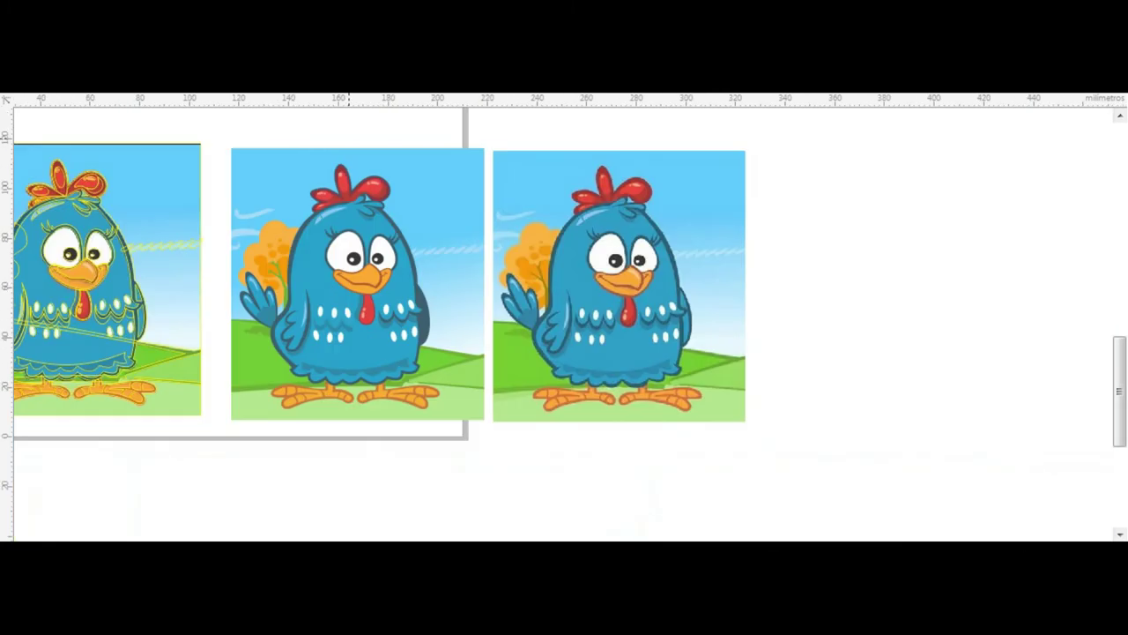
# - Draw a closed black triangle over the shine on the beak
pyautogui.scroll(3, 151, 197)
pyautogui.scroll(3, 652, 274)
pyautogui.click(547, 238)
pyautogui.click(599, 330)
pyautogui.click(621, 334)
pyautogui.click(519, 261)
# - Undo the black fill and reshape the beak triangle into a curved, pointed shine highlight
pyautogui.scroll(2, 546, 282)
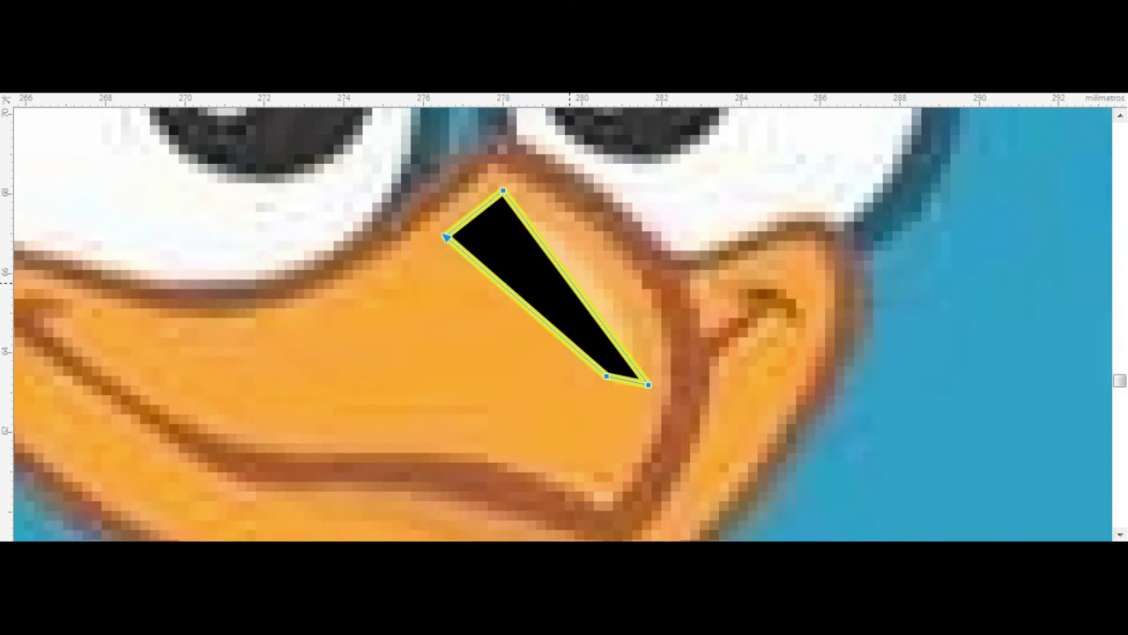
pyautogui.hotkey('ctrl', 'z')
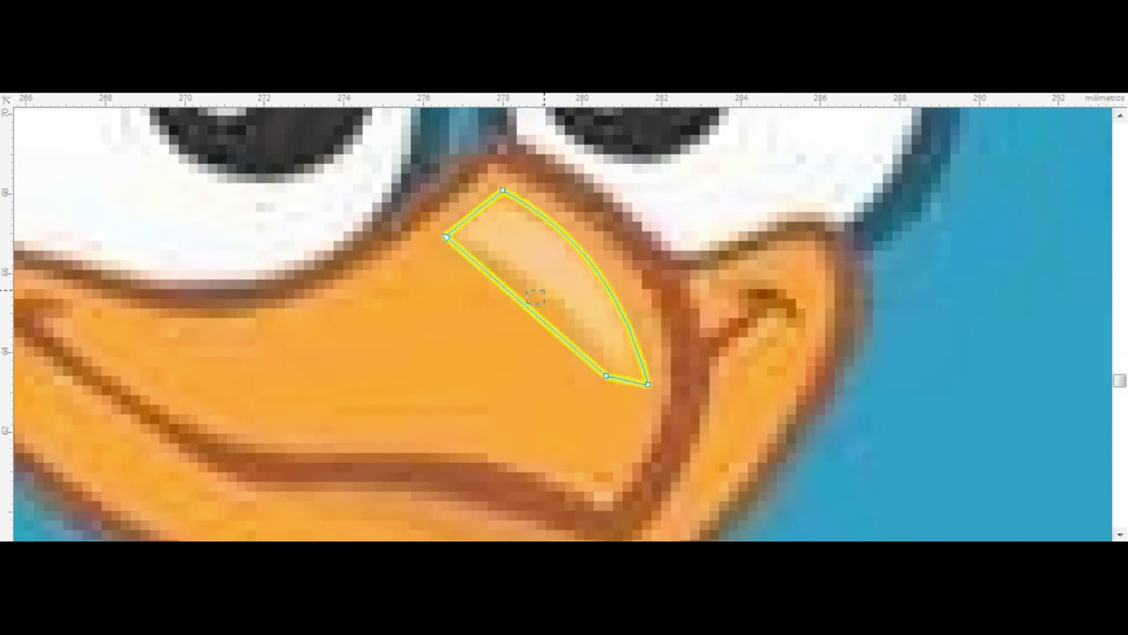
pyautogui.moveTo(526, 306); pyautogui.dragTo(547, 286)
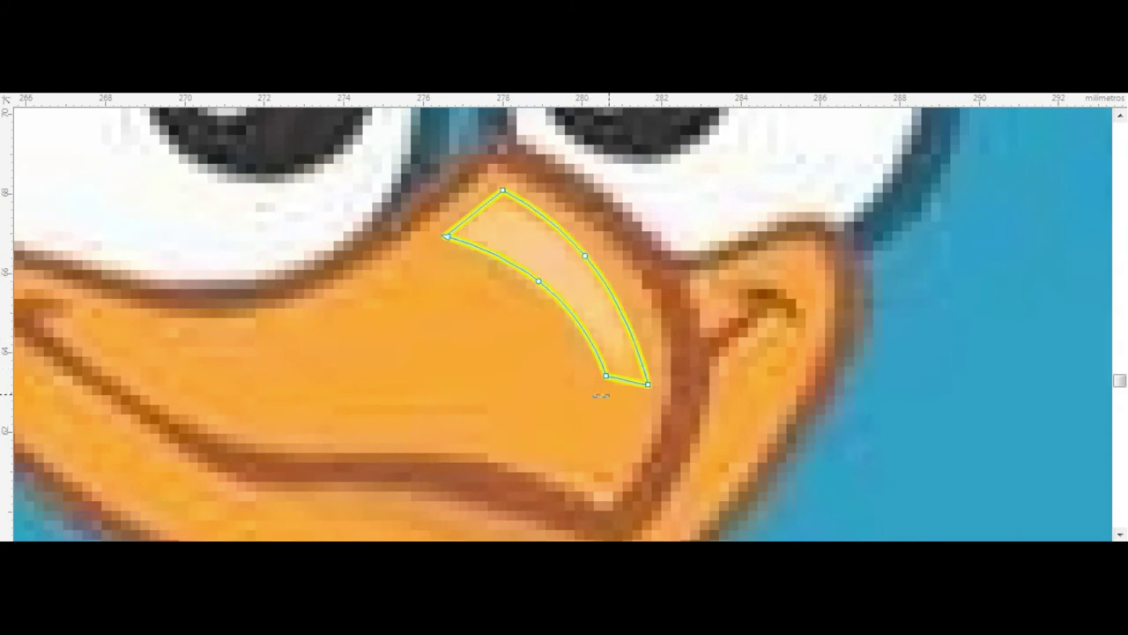
pyautogui.press('BackSpace')
pyautogui.moveTo(620, 383); pyautogui.dragTo(627, 385)
pyautogui.moveTo(502, 189); pyautogui.dragTo(495, 196)
# - Move the middle chicken's red comb over to the left chicken
pyautogui.scroll(-2, 564, 318)
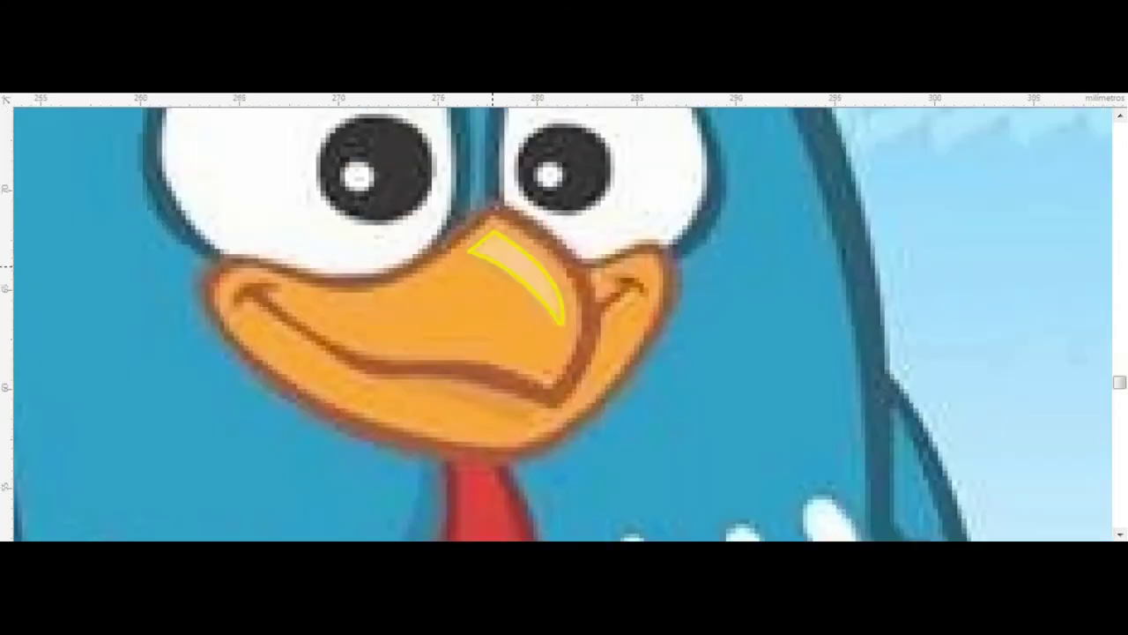
pyautogui.scroll(-1, 564, 317)
pyautogui.scroll(-2, 564, 317)
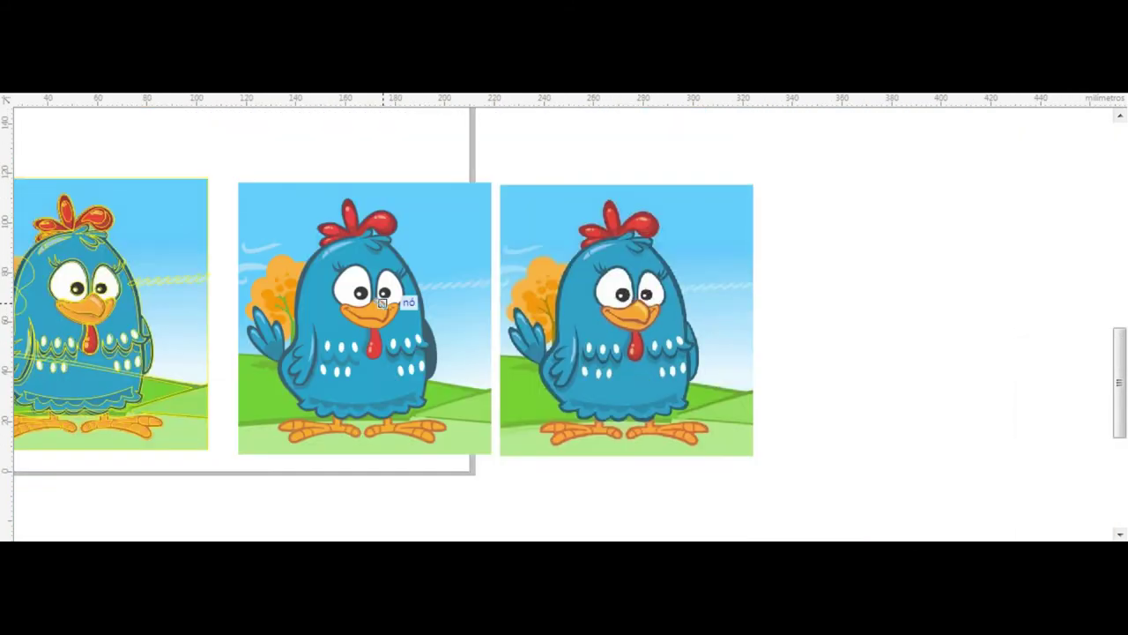
pyautogui.scroll(3, 635, 304)
pyautogui.scroll(-2, 426, 377)
pyautogui.scroll(-2, 426, 376)
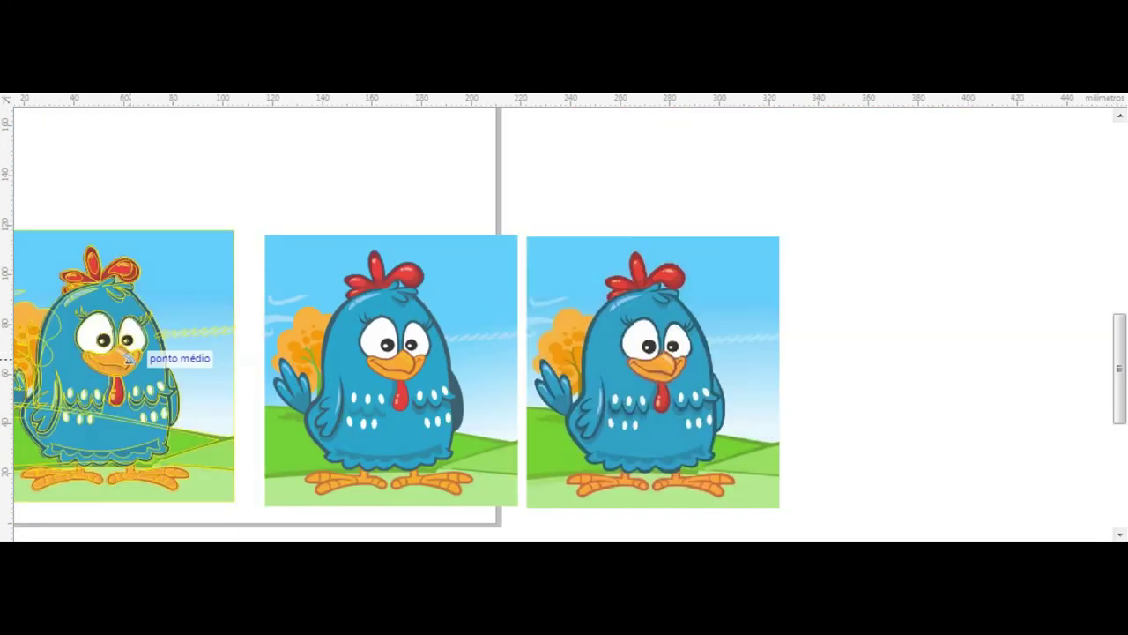
pyautogui.scroll(4, 176, 362)
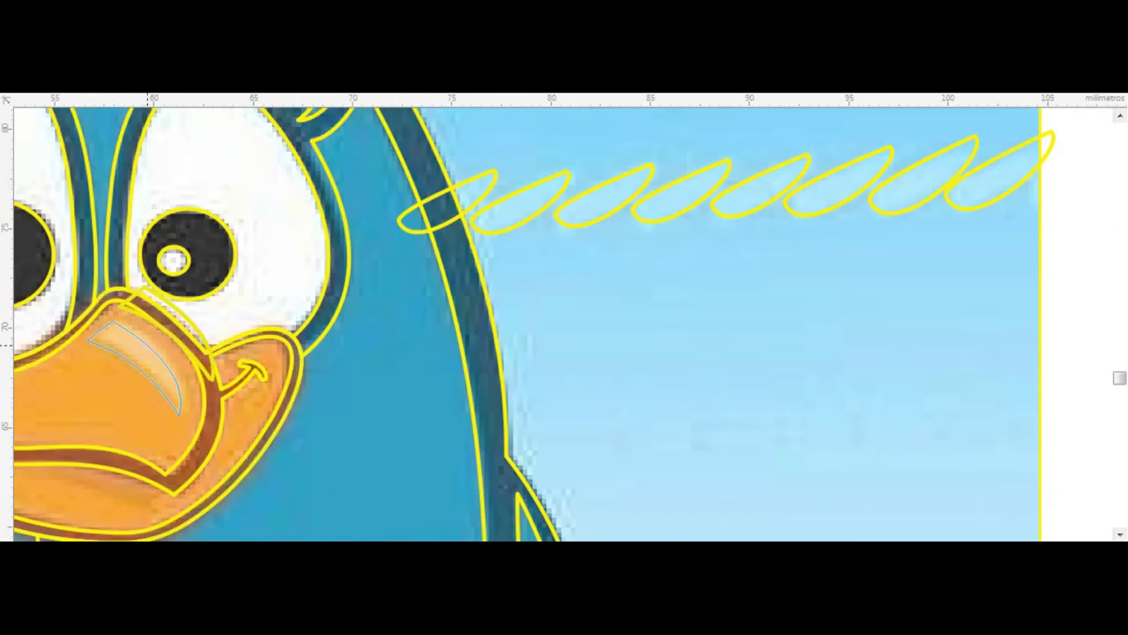
pyautogui.scroll(-4, 176, 370)
pyautogui.click(647, 206)
pyautogui.moveTo(647, 206); pyautogui.dragTo(82, 191)
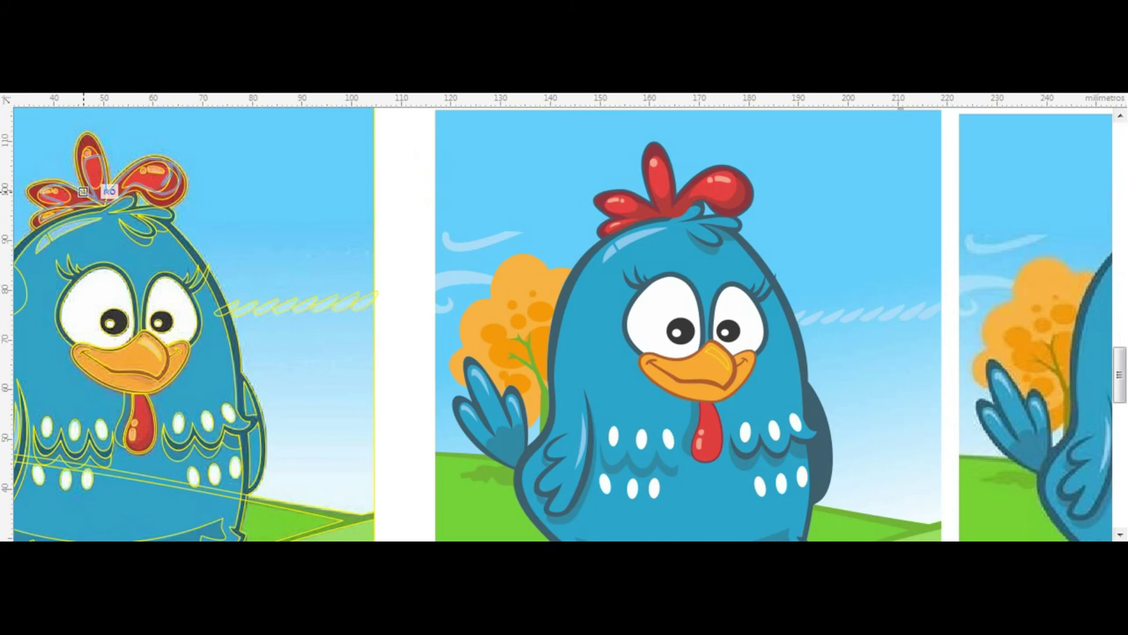
# - Nudge the red crest down into its final spot on the left chicken's head
pyautogui.scroll(2, 84, 190)
pyautogui.scroll(2, 177, 194)
pyautogui.scroll(2, 310, 198)
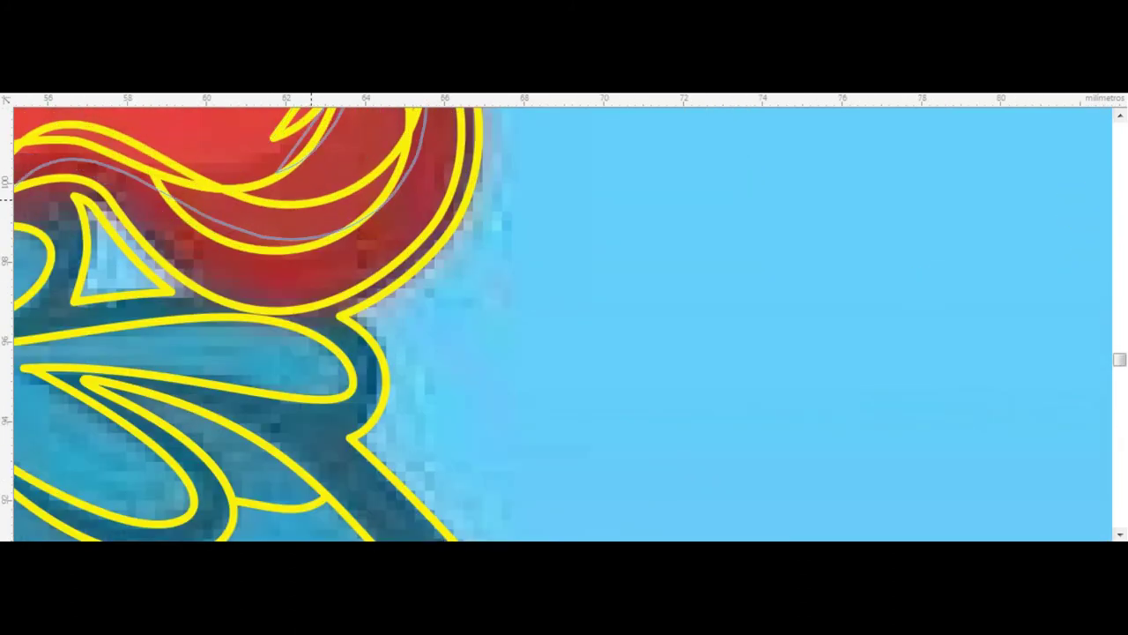
pyautogui.moveTo(310, 198); pyautogui.dragTo(319, 255)
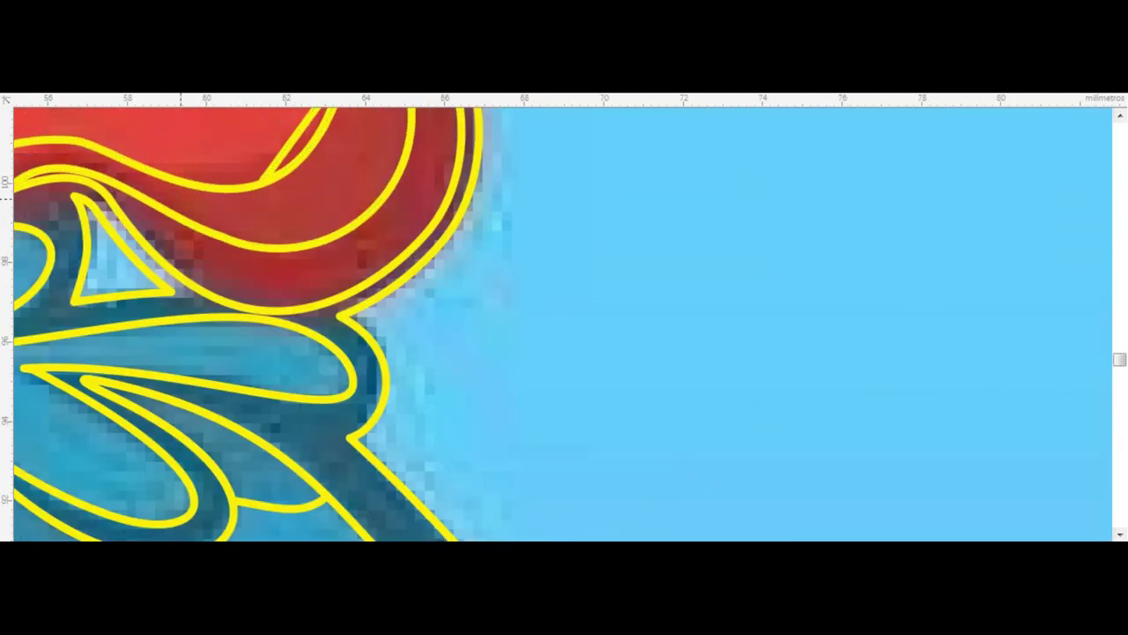
pyautogui.scroll(-2, 165, 189)
pyautogui.scroll(-2, 414, 264)
pyautogui.scroll(2, 665, 366)
pyautogui.scroll(-1, 665, 366)
pyautogui.scroll(1, 840, 360)
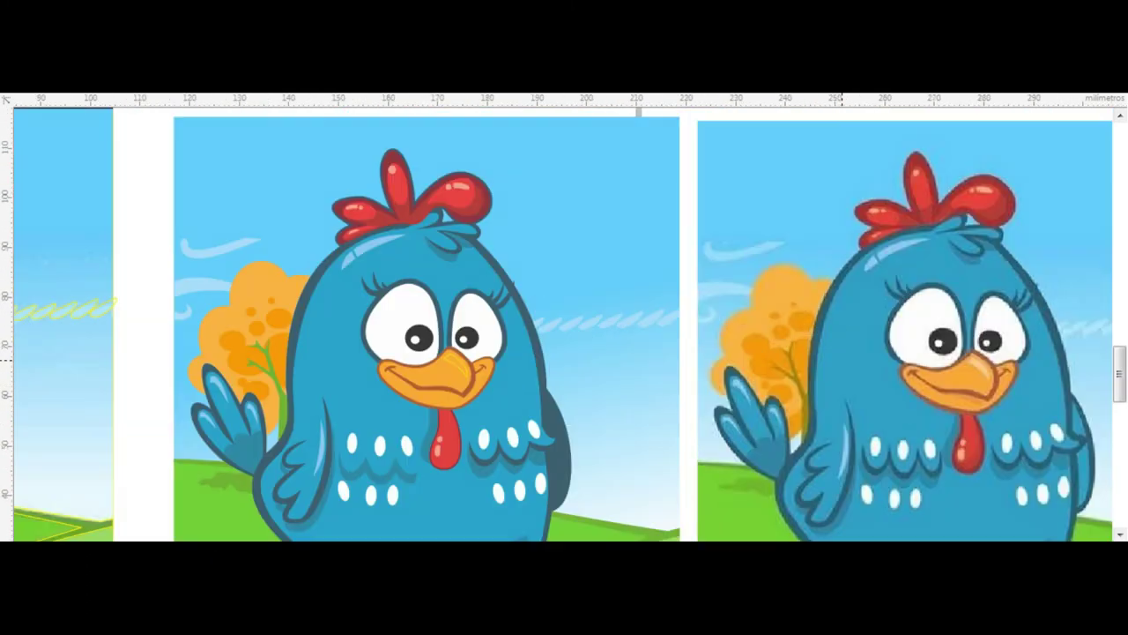
pyautogui.scroll(3, 453, 362)
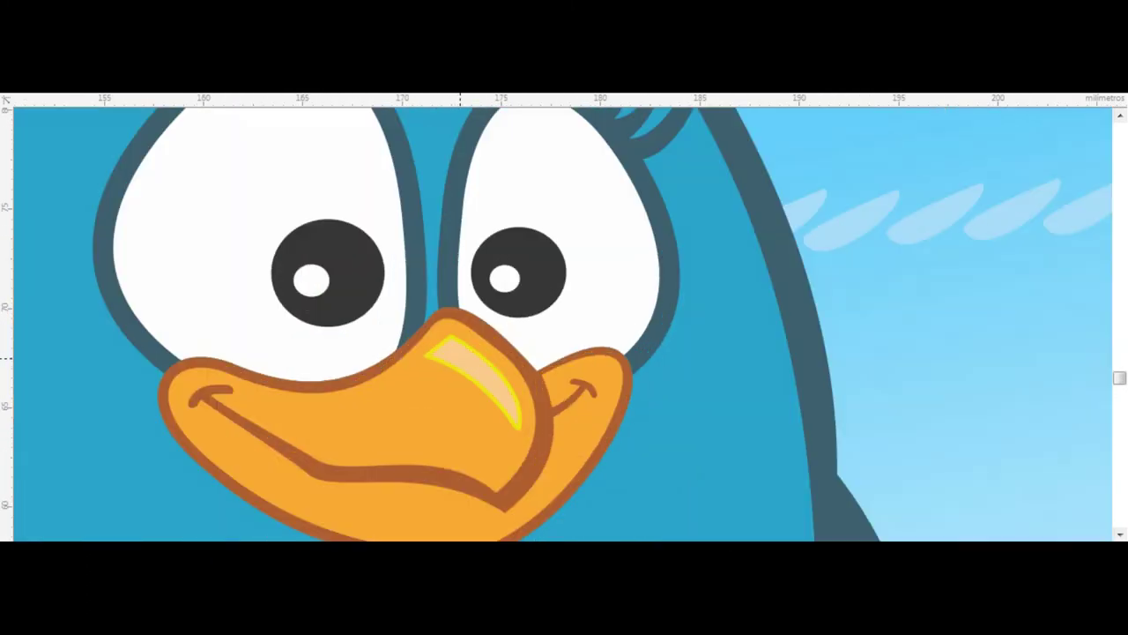
pyautogui.scroll(-3, 453, 362)
pyautogui.scroll(3, 351, 505)
# - Give the white belly spots lime-green outlines and bring up their fill settings
pyautogui.moveTo(326, 356); pyautogui.dragTo(334, 356)
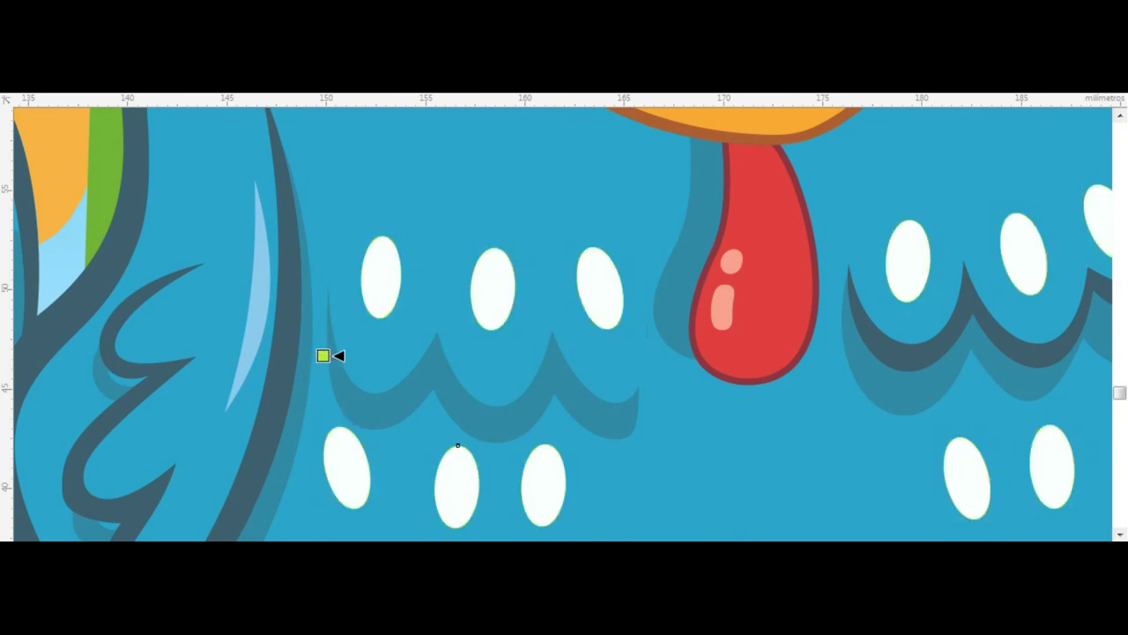
pyautogui.moveTo(336, 355); pyautogui.dragTo(331, 355)
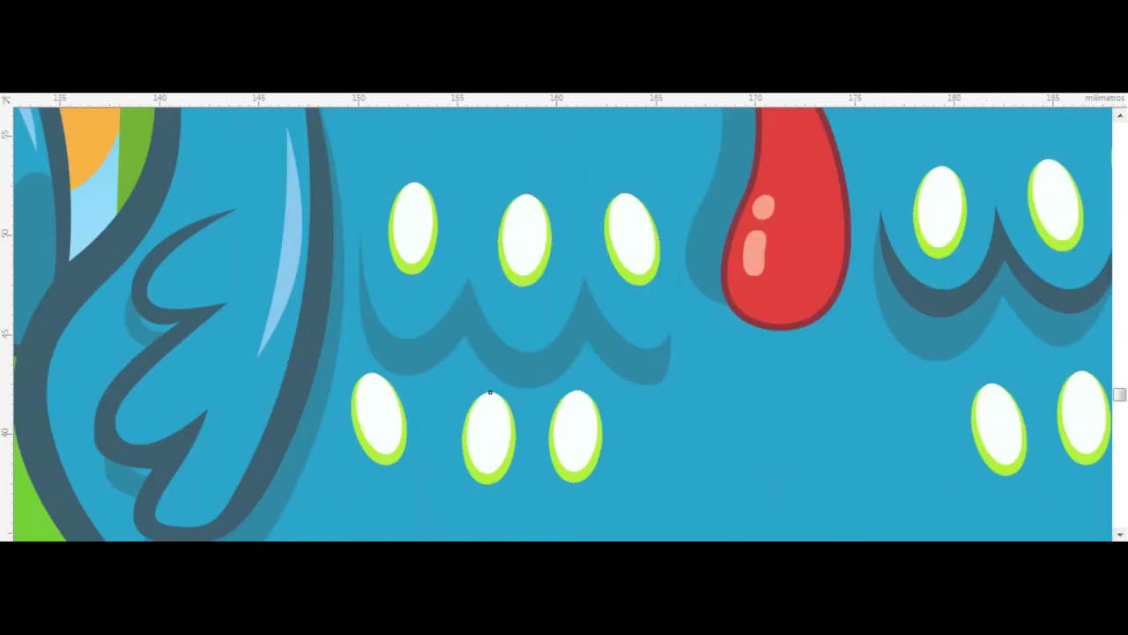
pyautogui.scroll(3, 494, 391)
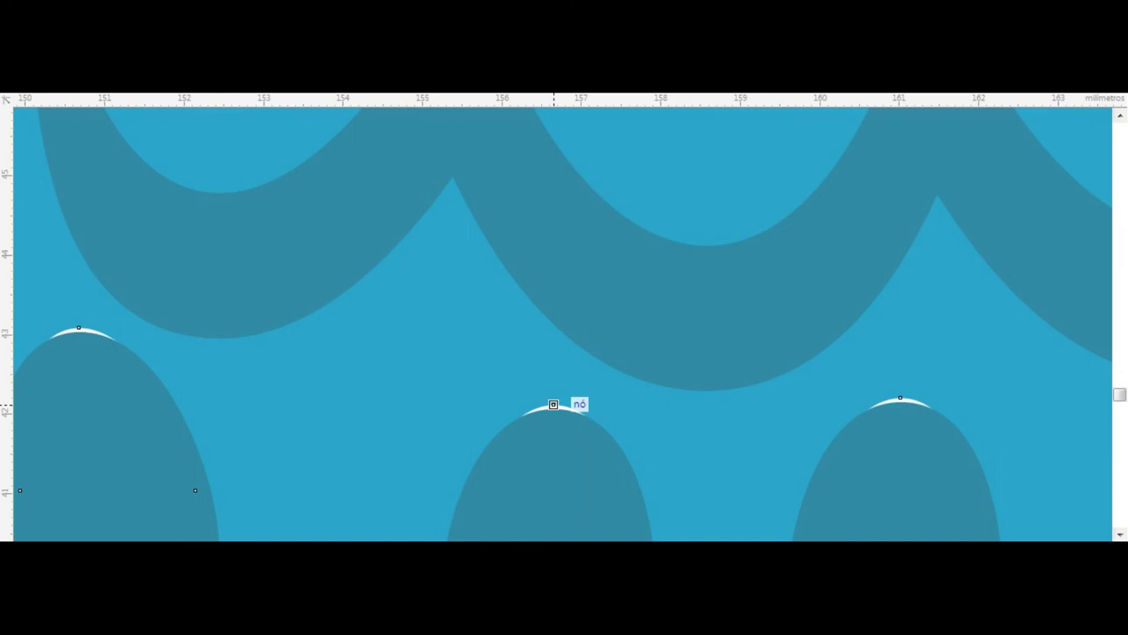
pyautogui.scroll(-4, 553, 404)
pyautogui.scroll(3, 796, 250)
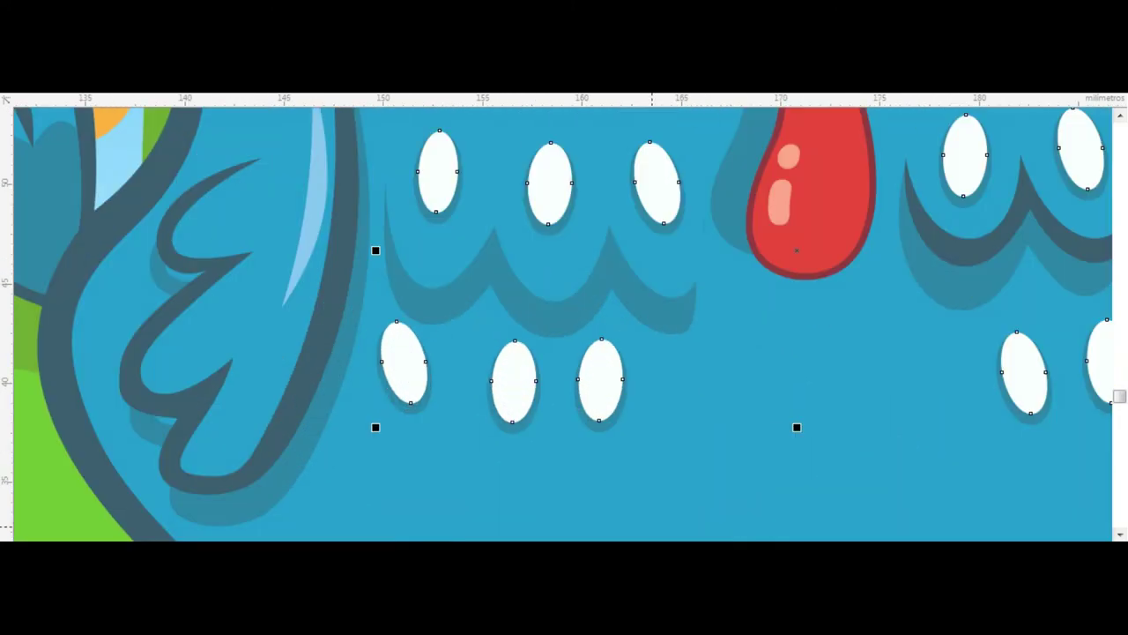
pyautogui.hotkey('shift', 'F11')
# - Apply a gradient fill with a cyan start colour to the belly spots
pyautogui.click(317, 152)
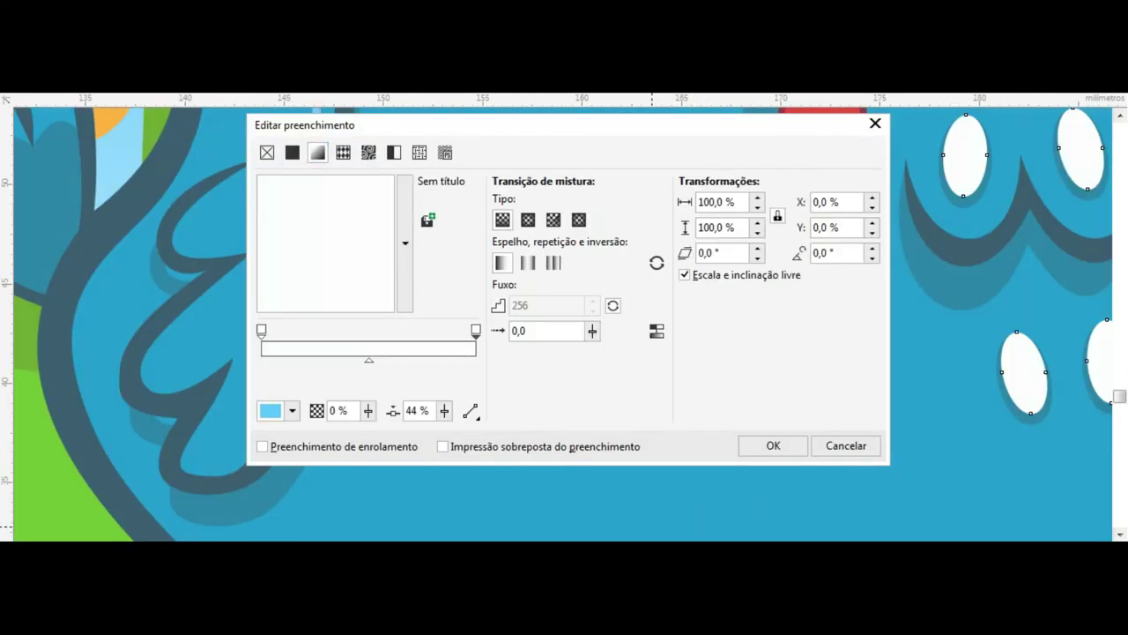
pyautogui.click(261, 330)
pyautogui.click(292, 411)
pyautogui.click(352, 282)
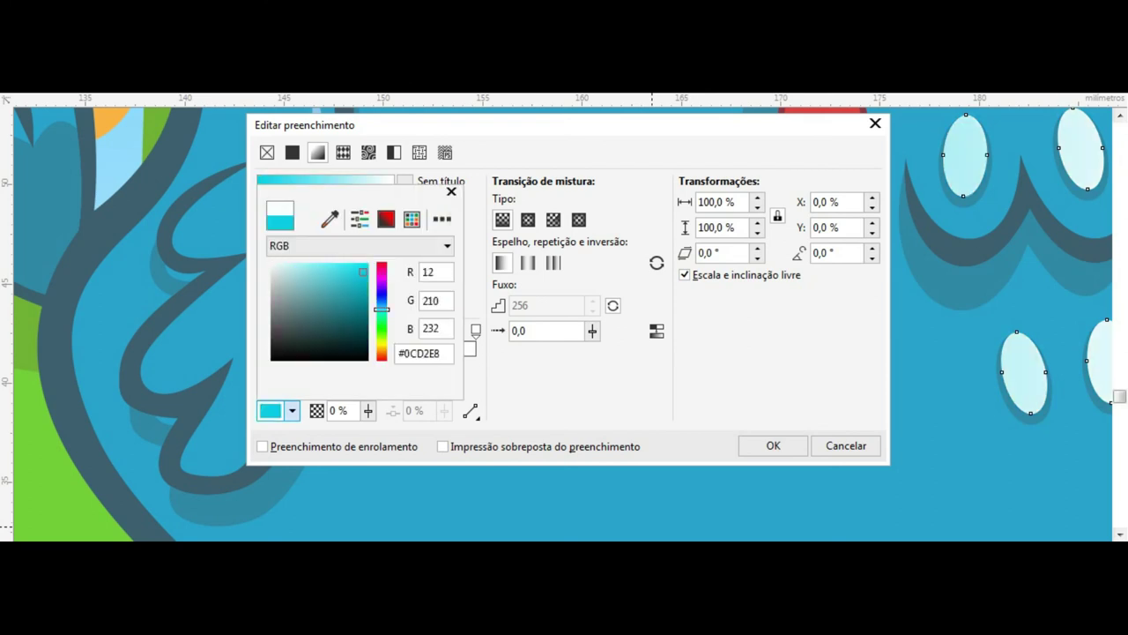
pyautogui.click(292, 411)
pyautogui.click(773, 445)
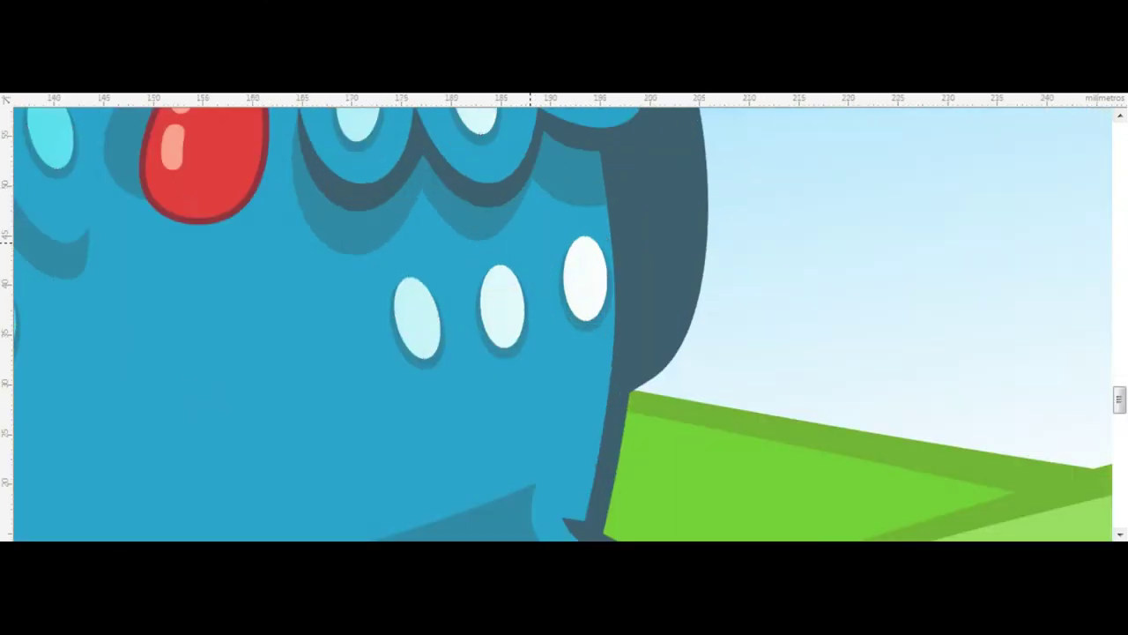
# - Make the spots' gradient radial with a lowered centre and a middle colour stop
pyautogui.press('F11')
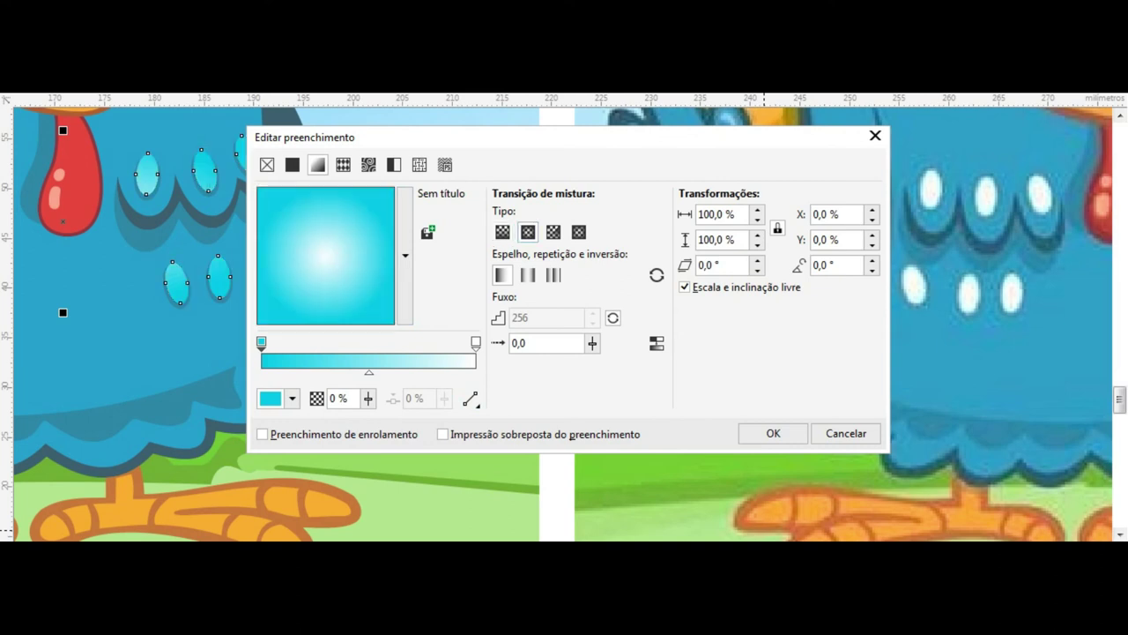
pyautogui.moveTo(325, 256); pyautogui.dragTo(325, 296)
pyautogui.moveTo(454, 342); pyautogui.dragTo(372, 342)
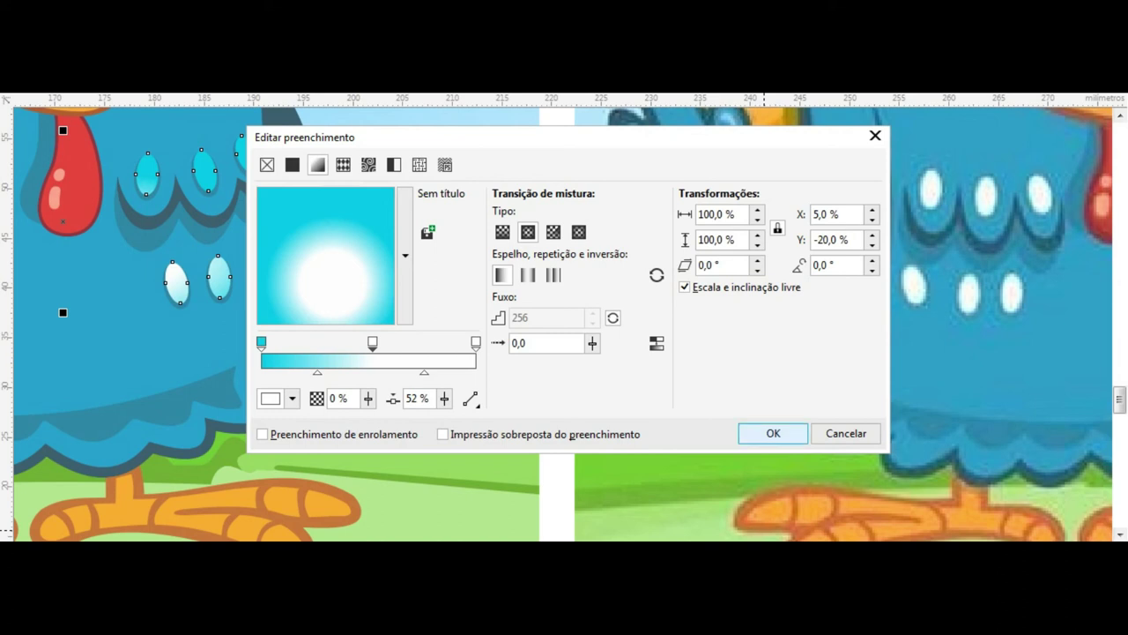
pyautogui.click(773, 433)
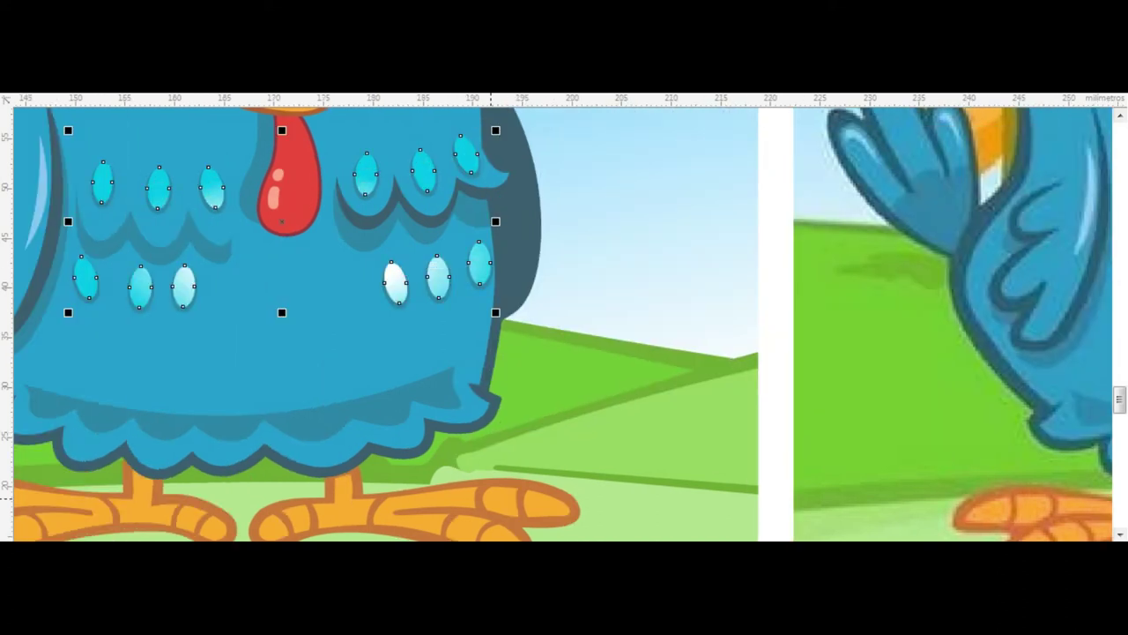
# - Recolour the radial gradient near-white #EDF2F2 to light blue, midpoint 31%, centre shifted lower
pyautogui.press('F11')
pyautogui.click(291, 399)
pyautogui.click(272, 256)
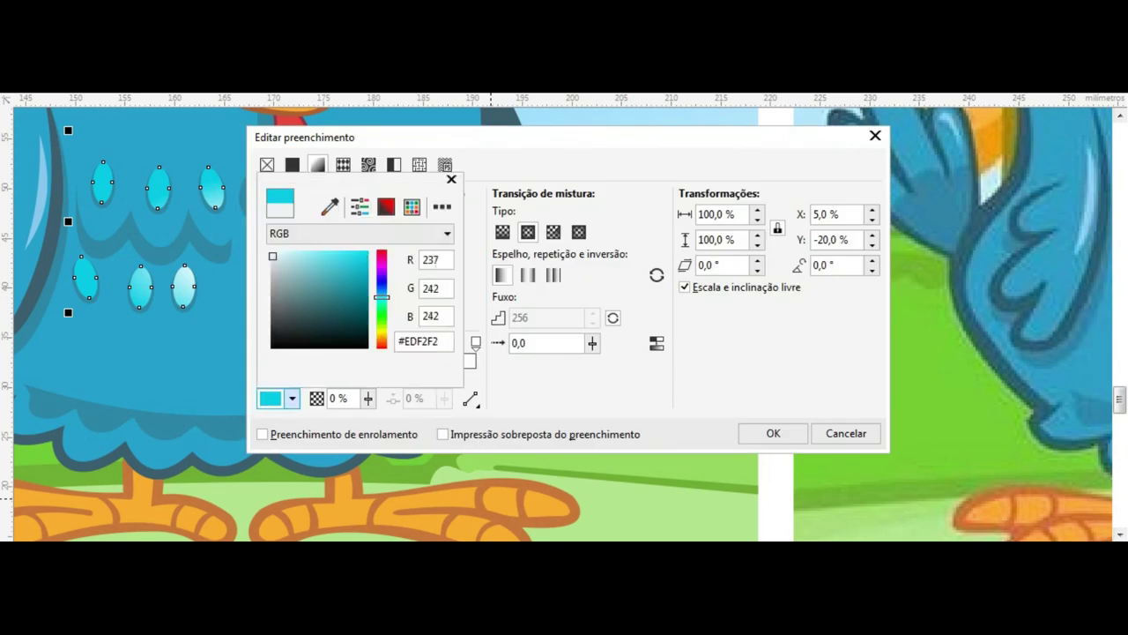
pyautogui.press('Escape')
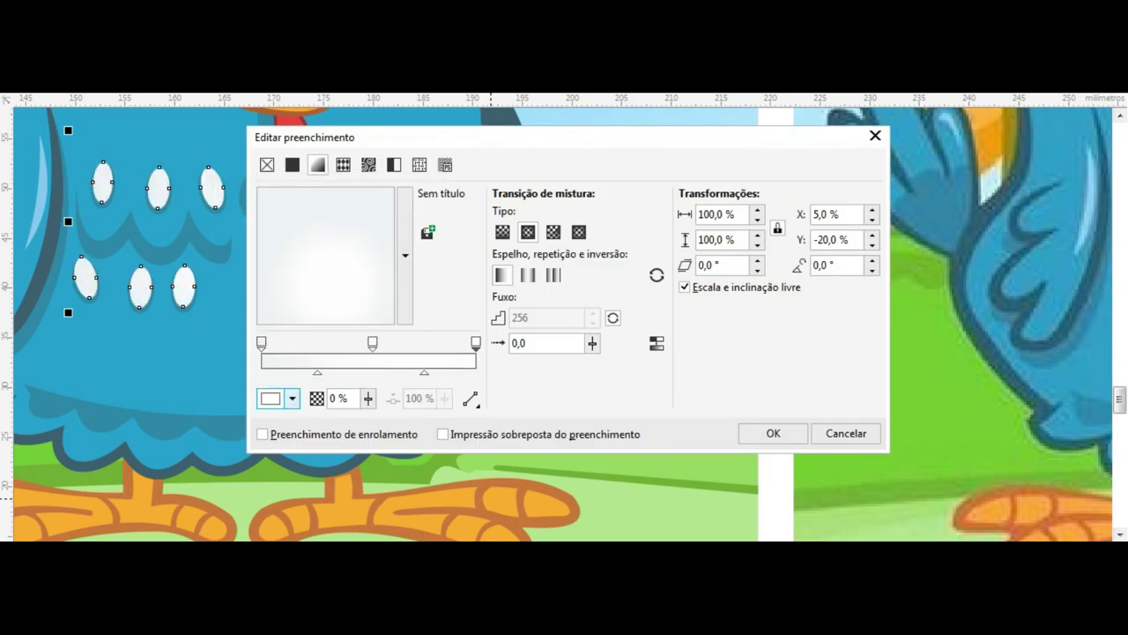
pyautogui.click(292, 398)
pyautogui.click(294, 252)
pyautogui.press('Escape')
pyautogui.moveTo(372, 342); pyautogui.dragTo(326, 342)
pyautogui.moveTo(340, 291)
pyautogui.mouseDown()
pyautogui.moveTo(340, 310)
pyautogui.moveTo(343, 267)
pyautogui.mouseUp()
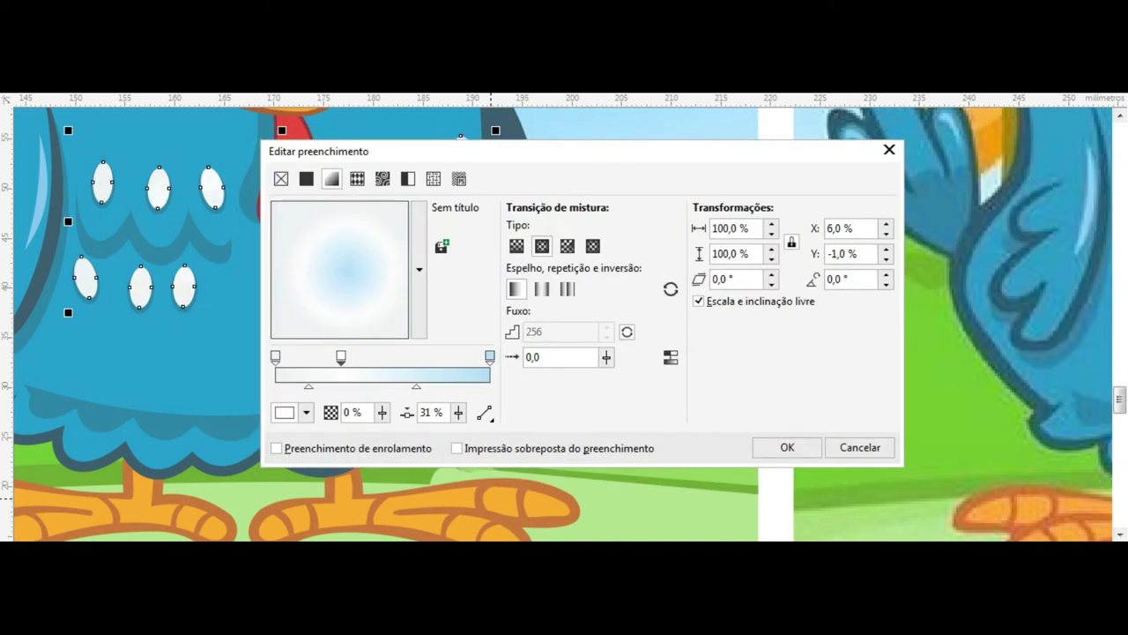
pyautogui.press('Return')
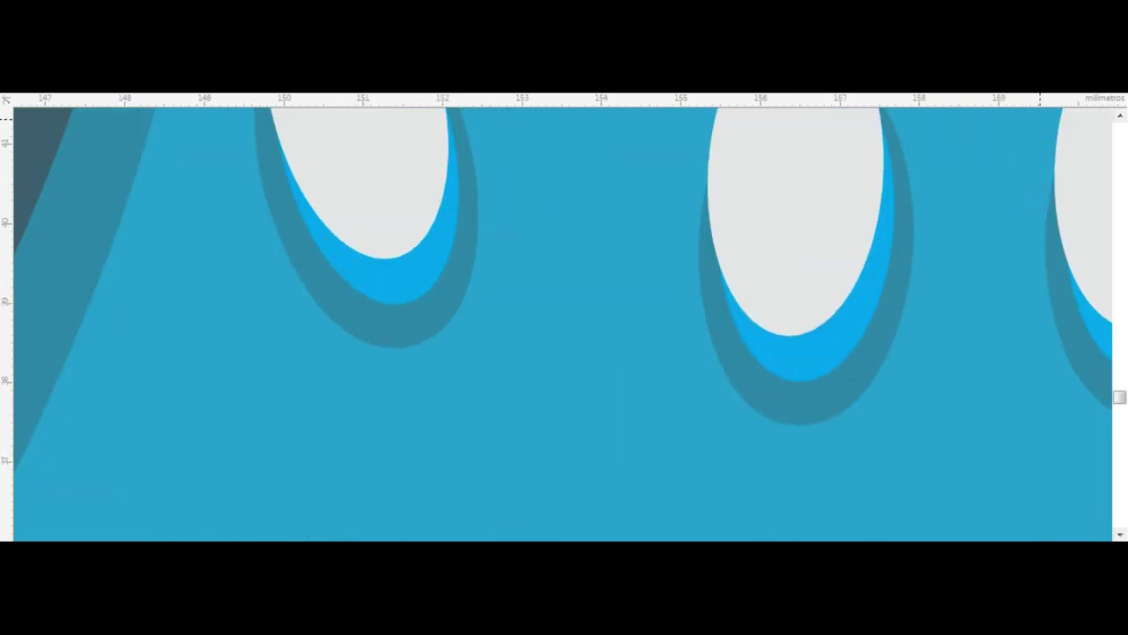
# - Marquee-select the traced chicken, deselect, then select the original chicken bitmap to reposition it
pyautogui.scroll(-2, 379, 279)
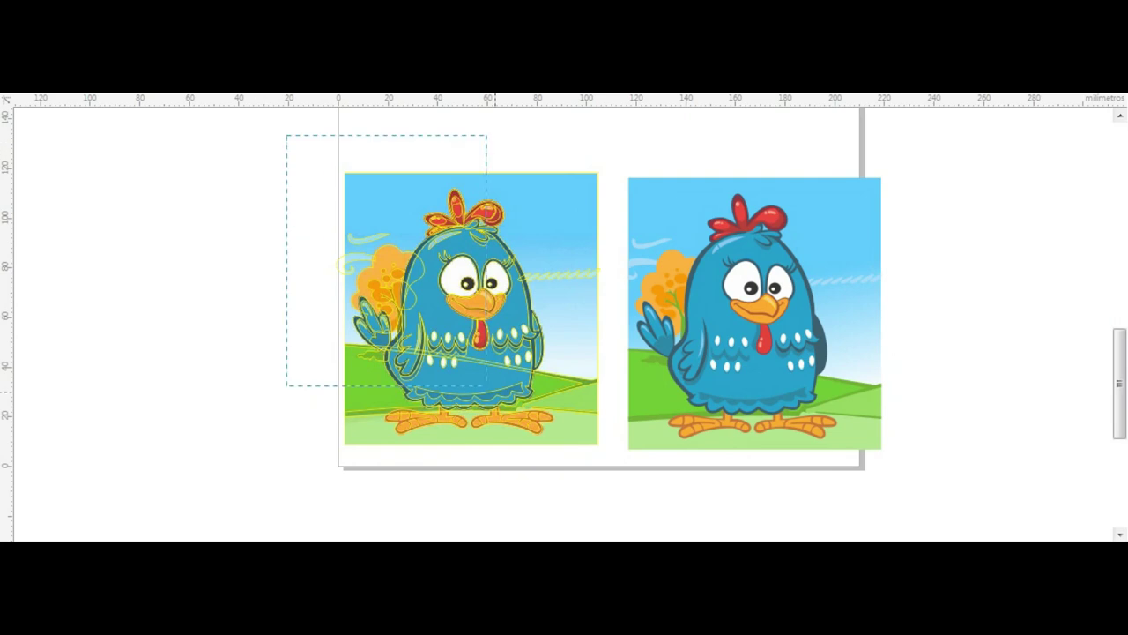
pyautogui.moveTo(286, 135); pyautogui.dragTo(486, 385)
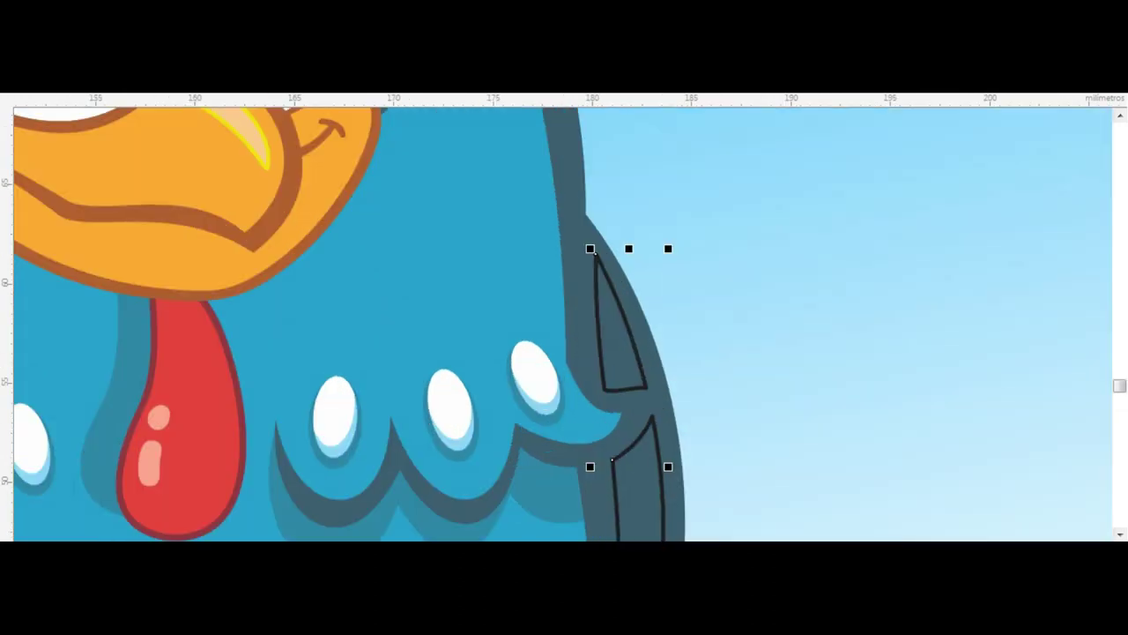
pyautogui.scroll(-4, 606, 325)
pyautogui.press('Escape')
pyautogui.click(439, 411)
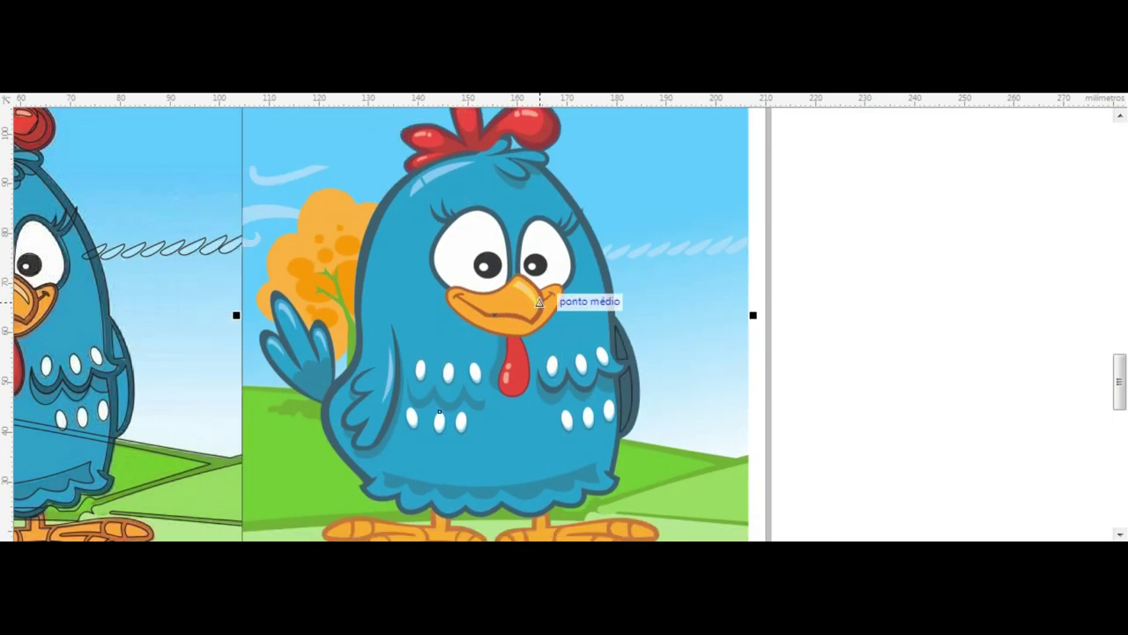
pyautogui.scroll(3, 626, 352)
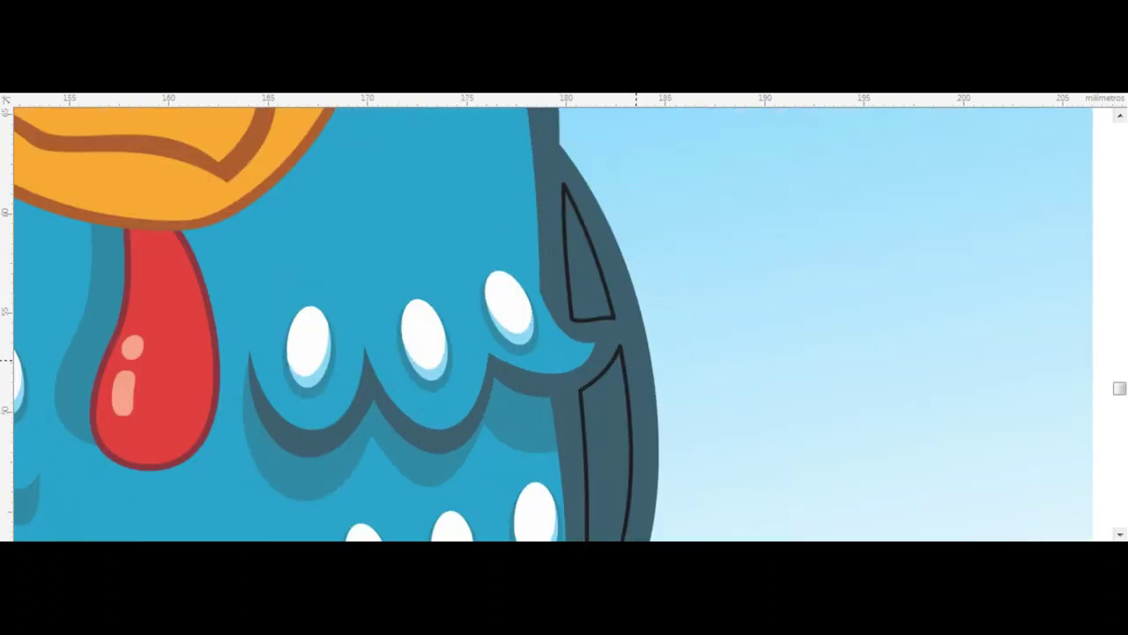
pyautogui.scroll(-2, 637, 184)
pyautogui.scroll(-2, 575, 270)
pyautogui.scroll(2, 574, 270)
pyautogui.scroll(-2, 574, 269)
# - Clear the selection and zoom in so both chickens fill the view
pyautogui.scroll(3, 401, 171)
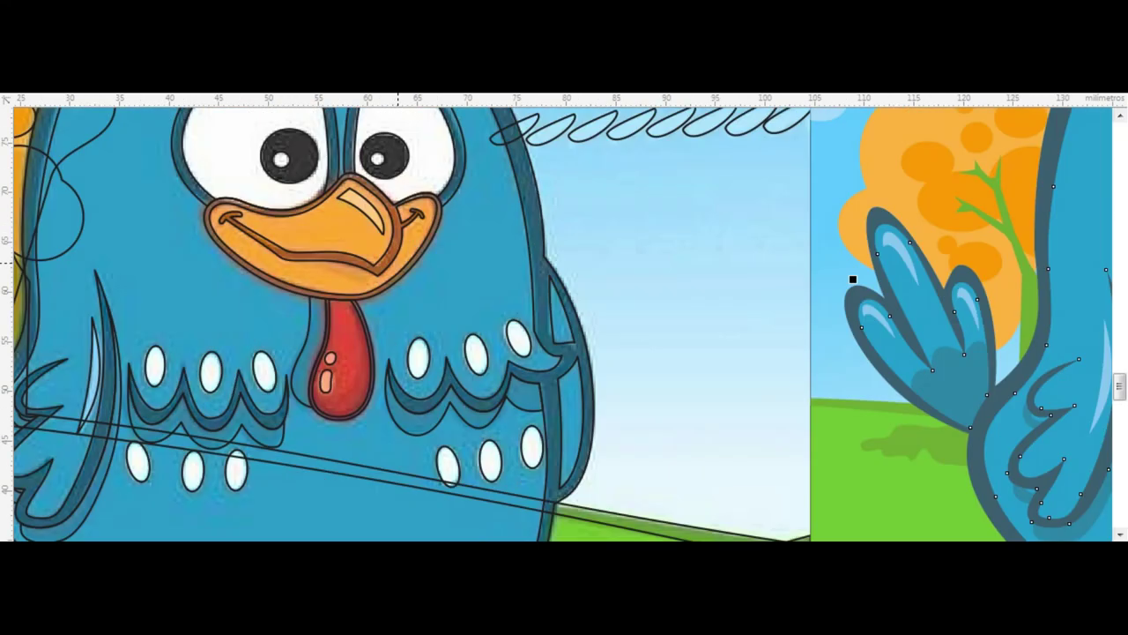
pyautogui.scroll(-2, 401, 171)
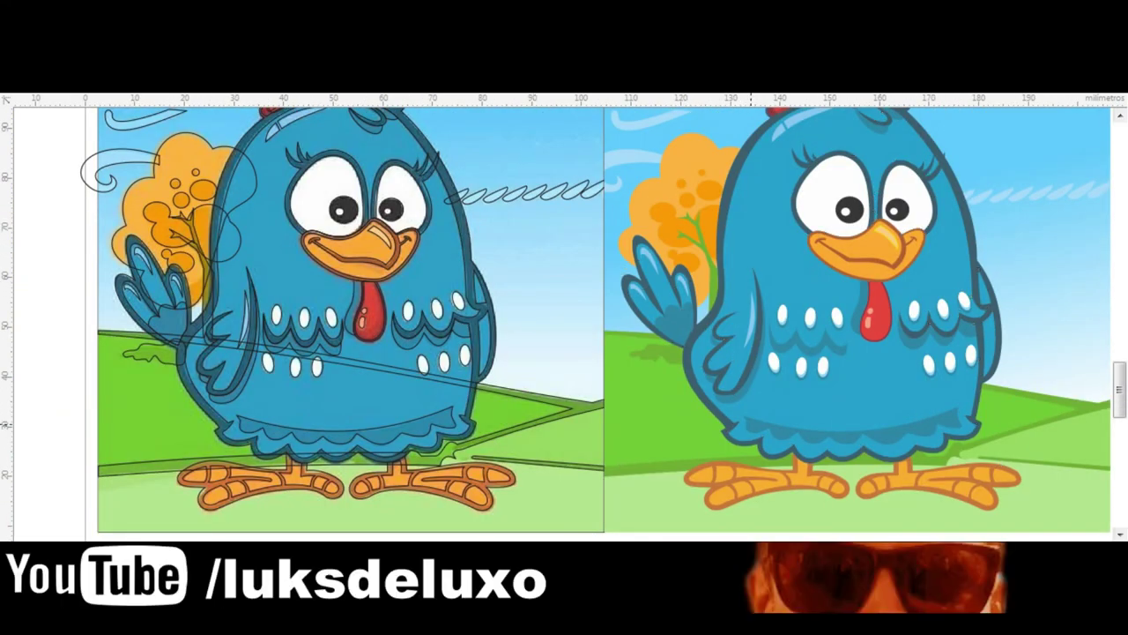
pyautogui.press('Tab')
pyautogui.press('Escape')
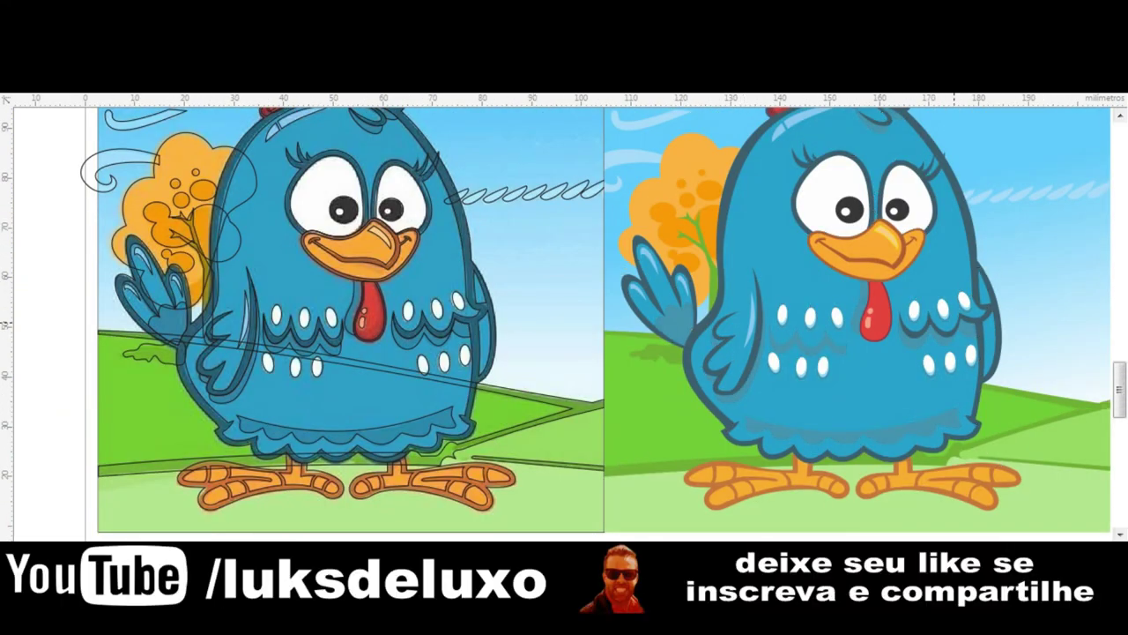
pyautogui.scroll(-2, 899, 414)
pyautogui.scroll(2, 899, 414)
pyautogui.scroll(-2, 898, 414)
pyautogui.moveTo(320, 202); pyautogui.dragTo(843, 484)
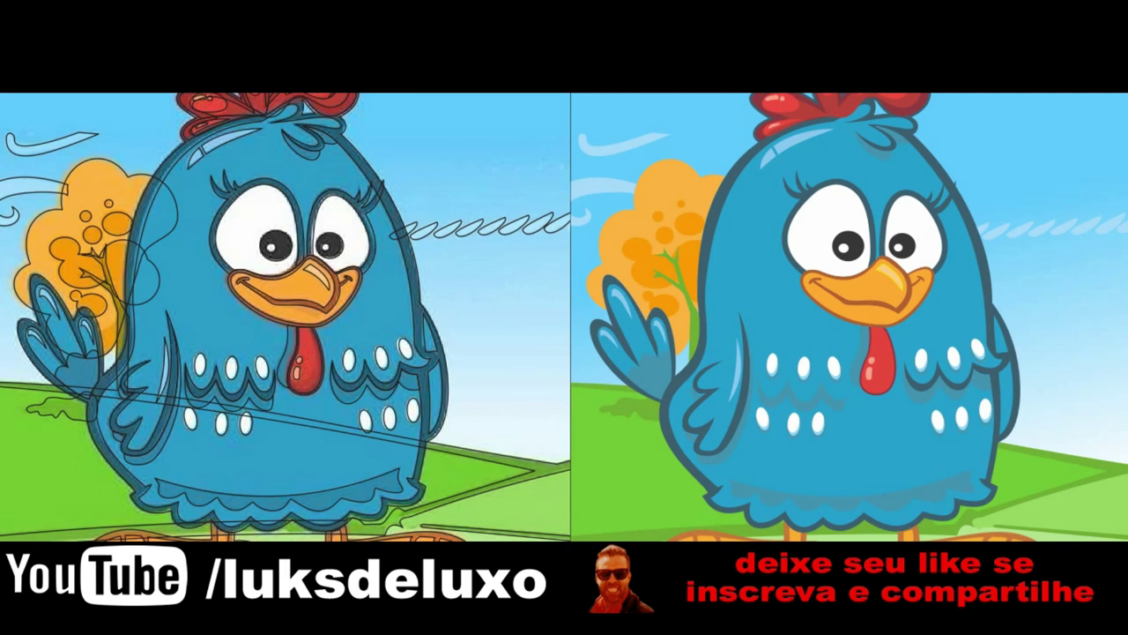